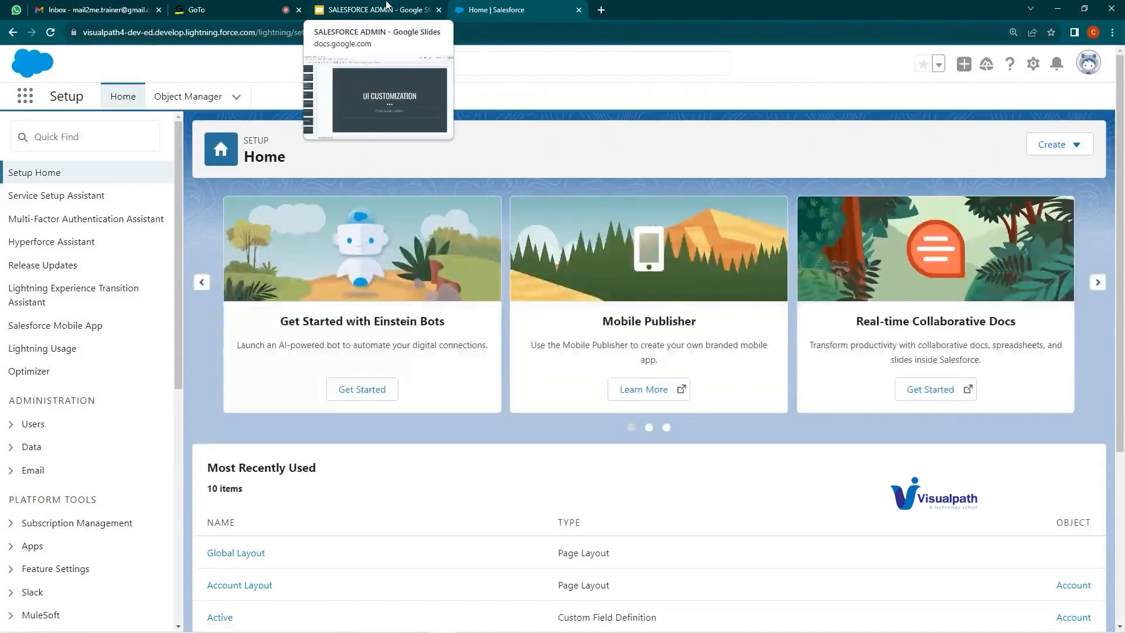
left_click(386, 7)
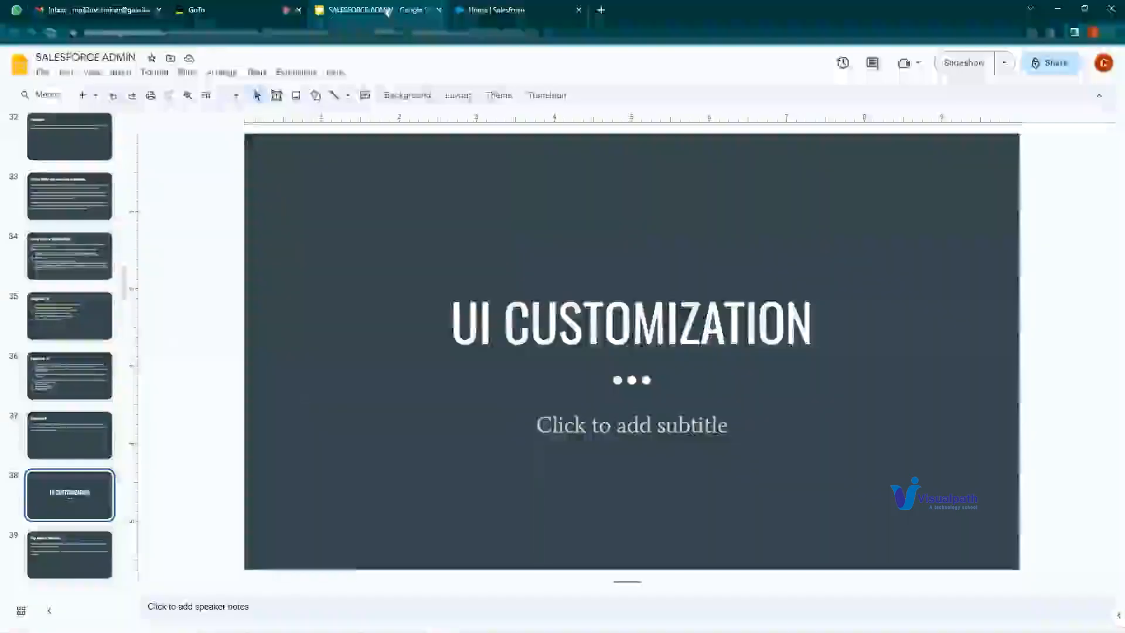
left_click(495, 13)
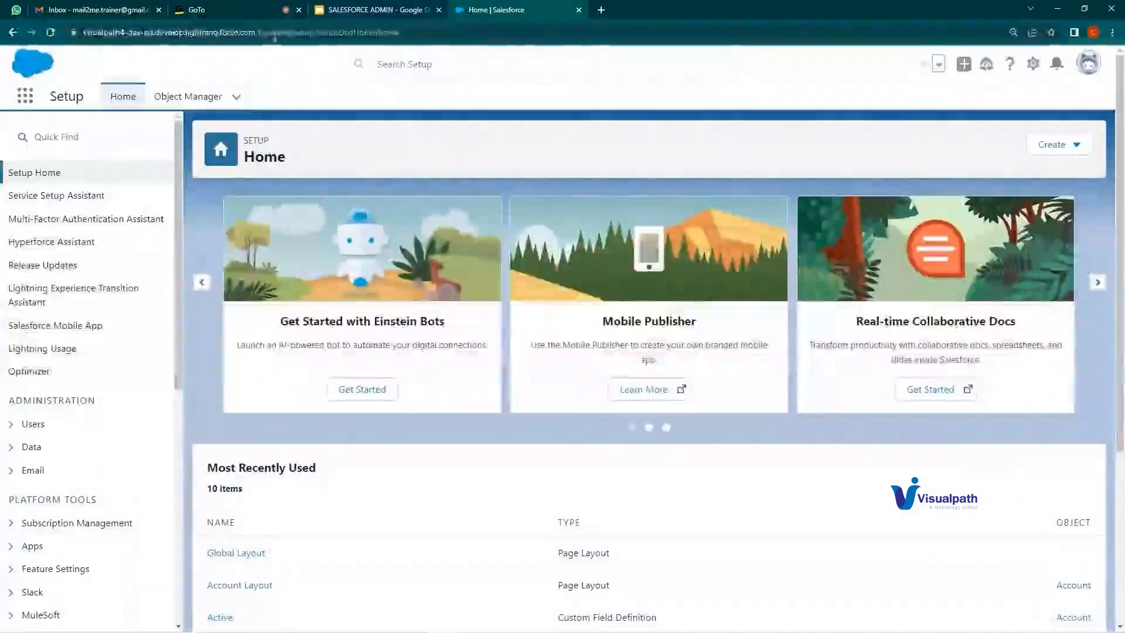
left_click(359, 13)
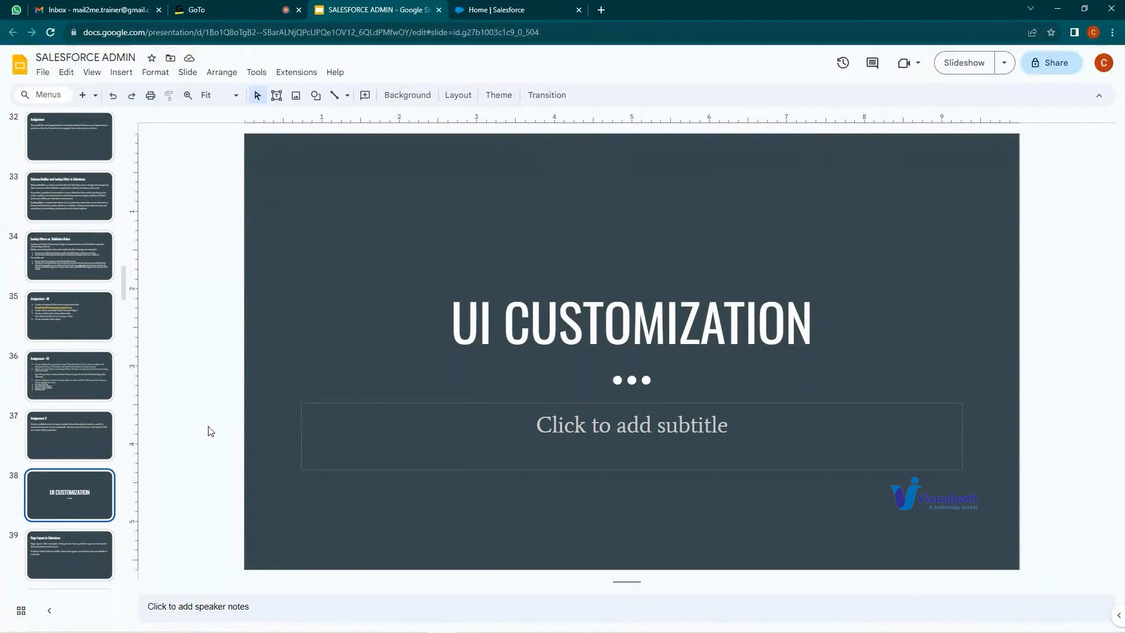
Step: Detach the Salesforce Setup page into its own browser window and maximize that window
left_click(550, 9)
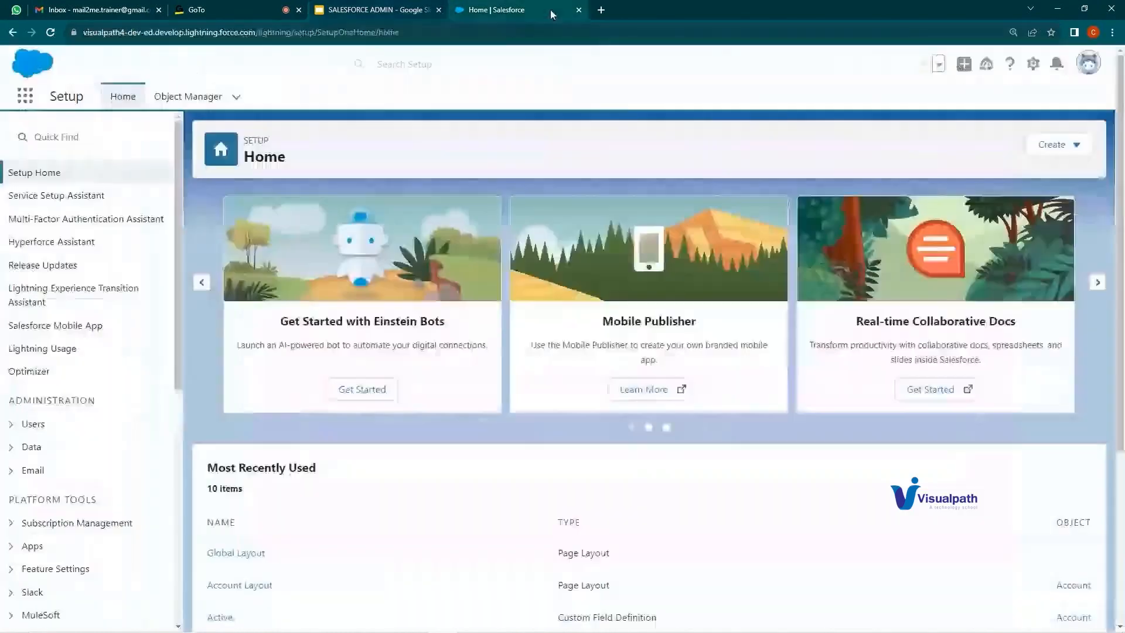
left_click_drag(550, 30, 562, 31)
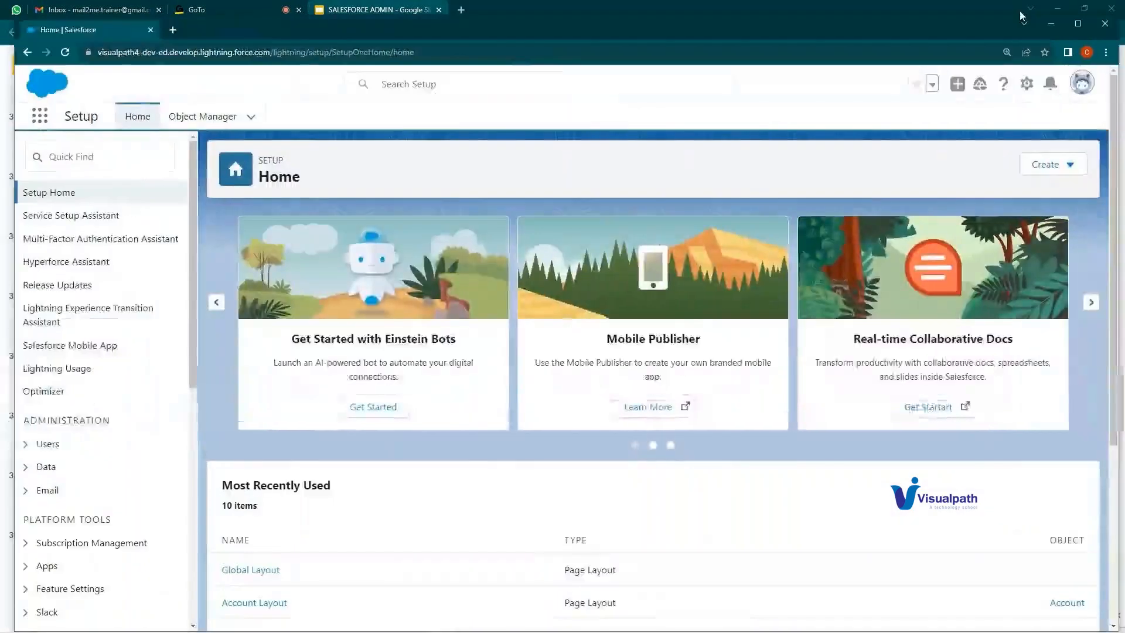
left_click(1080, 24)
Step: Switch to Google Slides, present from the UI CUSTOMIZATION slide and advance to the "Page Layout in Salesforce" slide
key("alt+Tab")
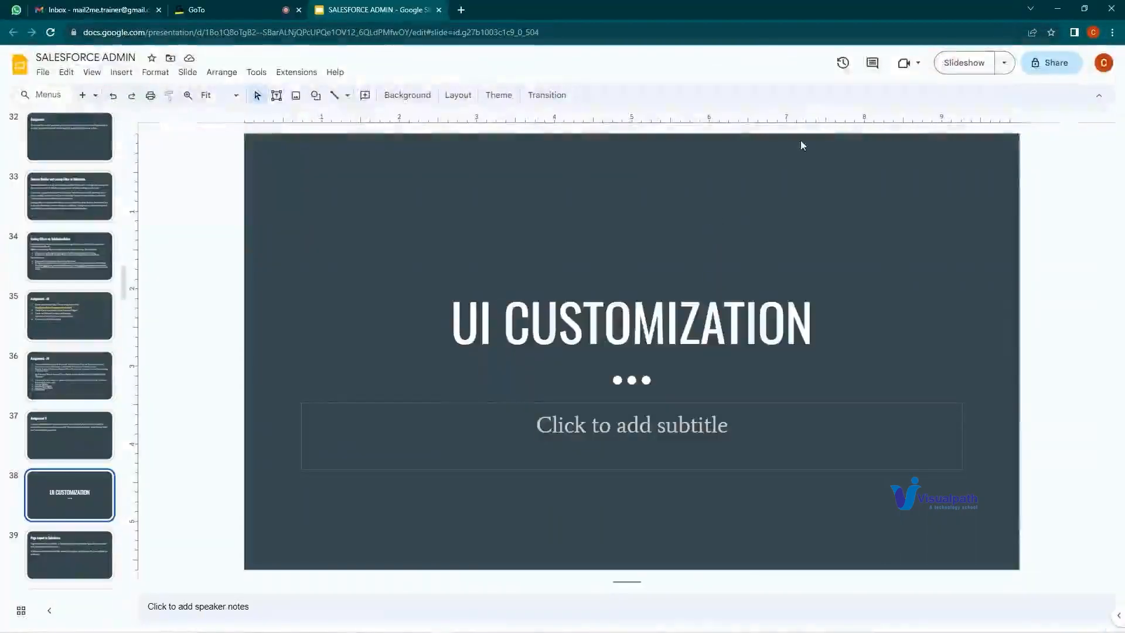
left_click(964, 63)
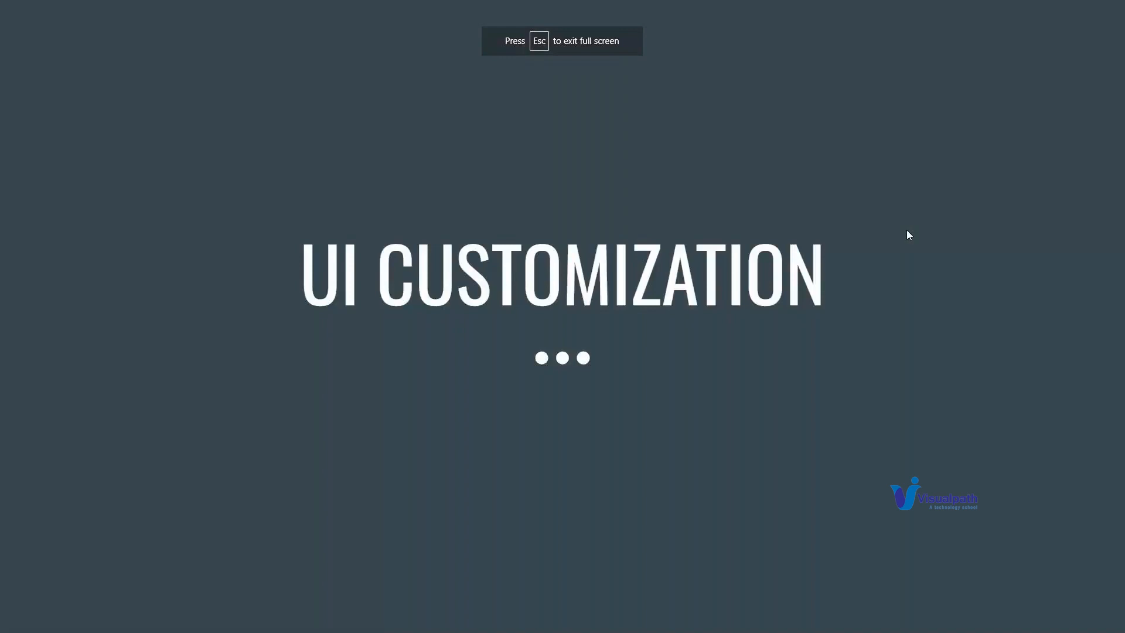
key("Right")
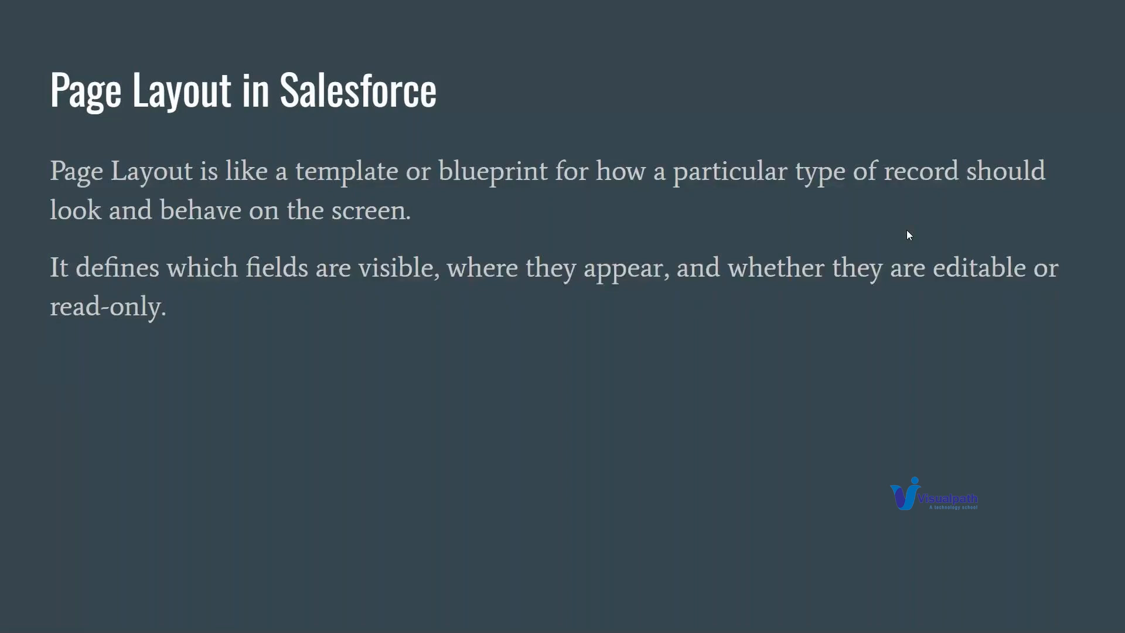
Step: Switch to the Salesforce window, search the available apps for "Sales" and open the Sales app
key("alt+Tab")
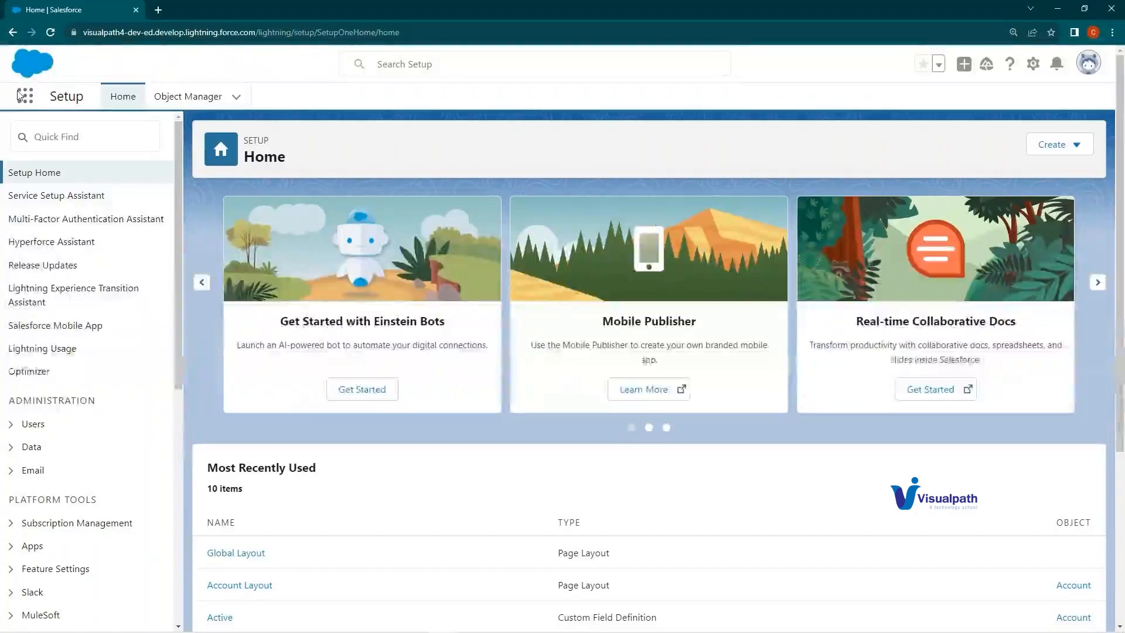
left_click(22, 101)
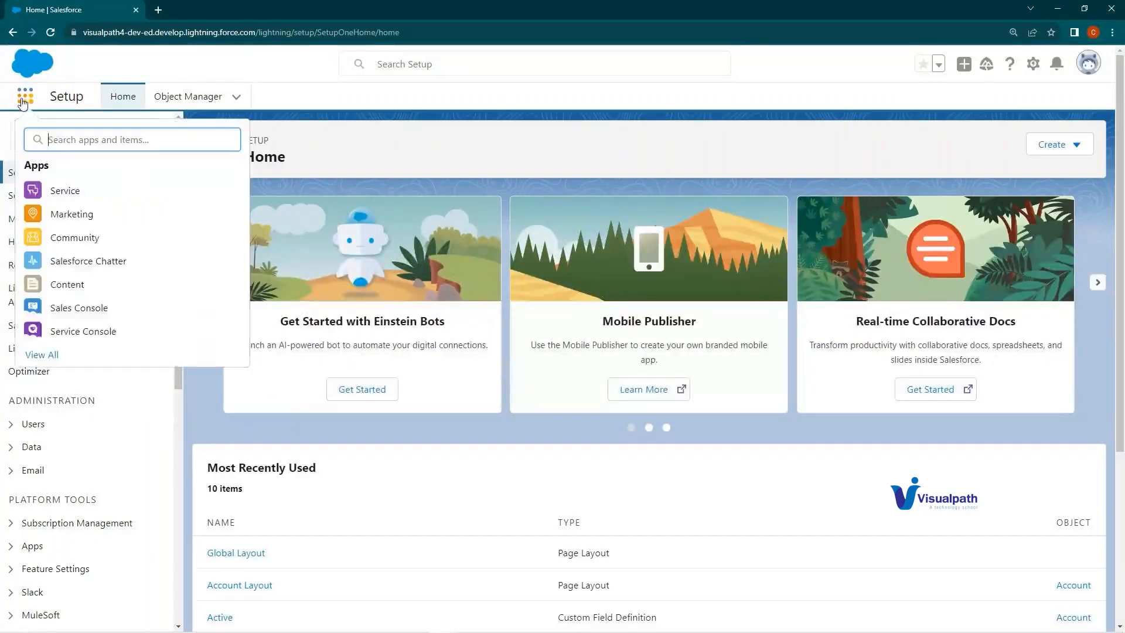
type("Sales")
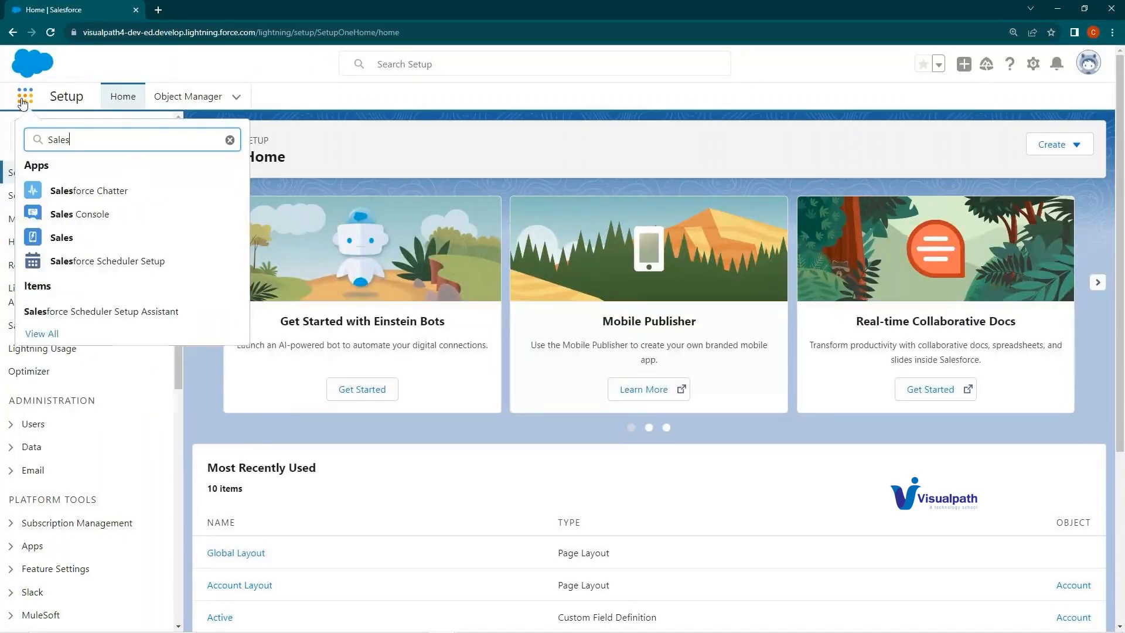
left_click(61, 234)
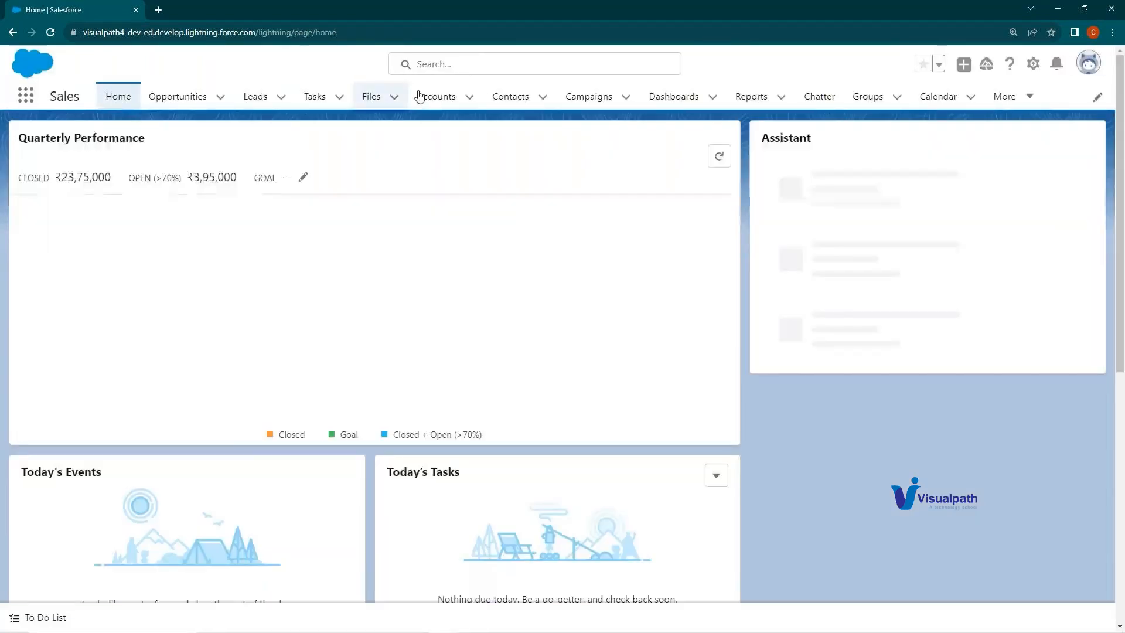
Step: Open the sForce account record from the recently viewed accounts and show its details
left_click(432, 98)
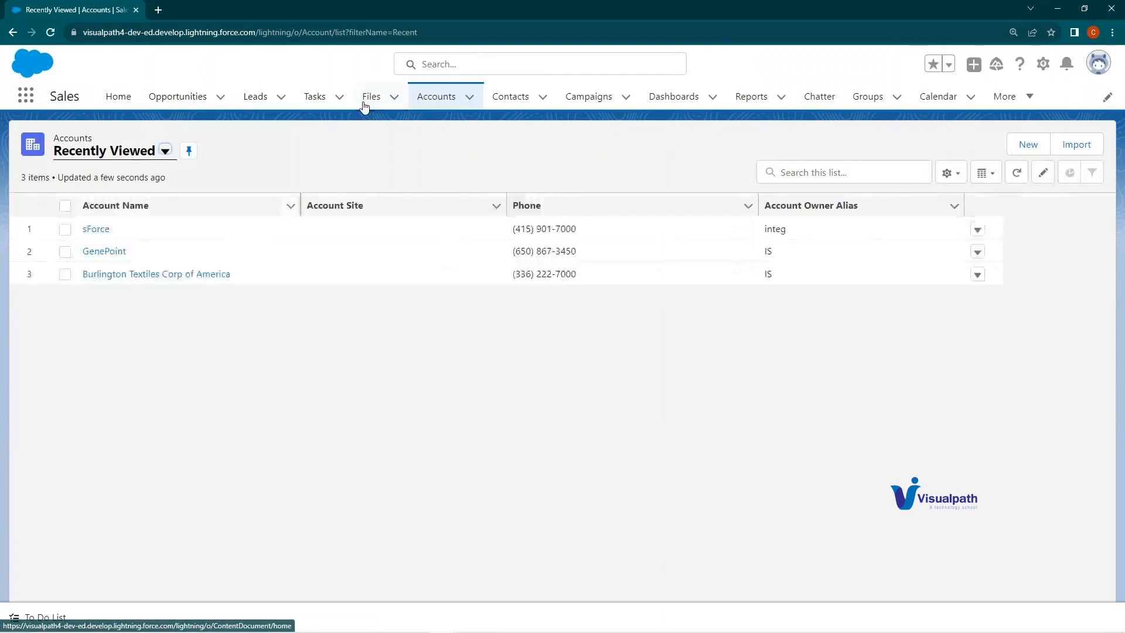
left_click(112, 234)
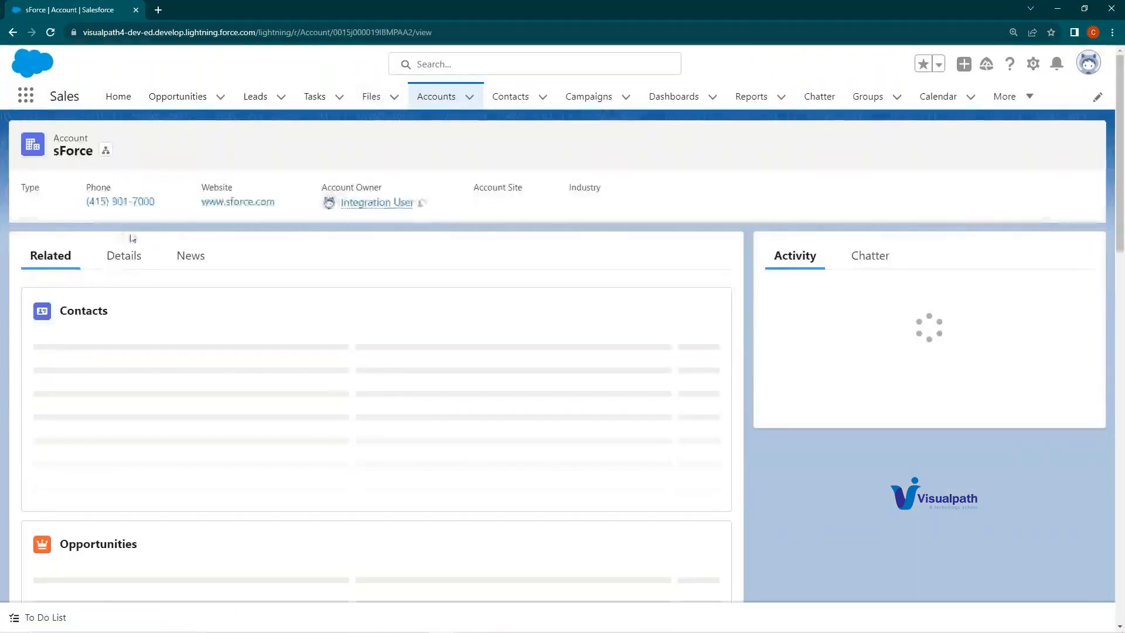
left_click(120, 257)
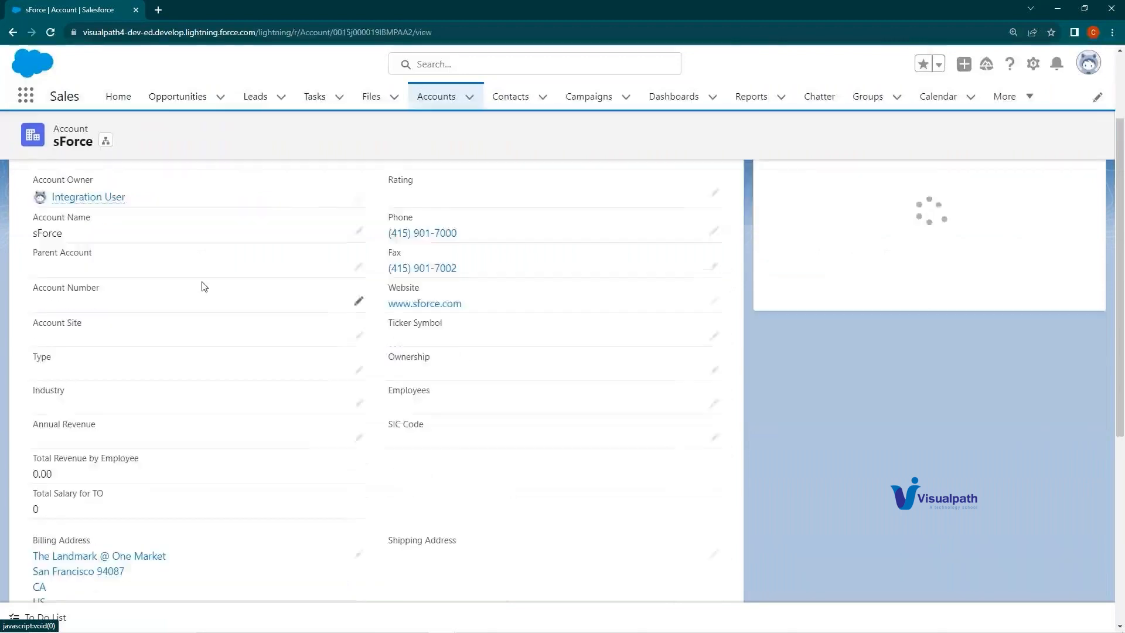
Step: Examine which fields the sForce account's details show and how they are arranged, including Rating and Account Name
left_click_drag(32, 297, 436, 418)
scroll(325, 379, "down", 3)
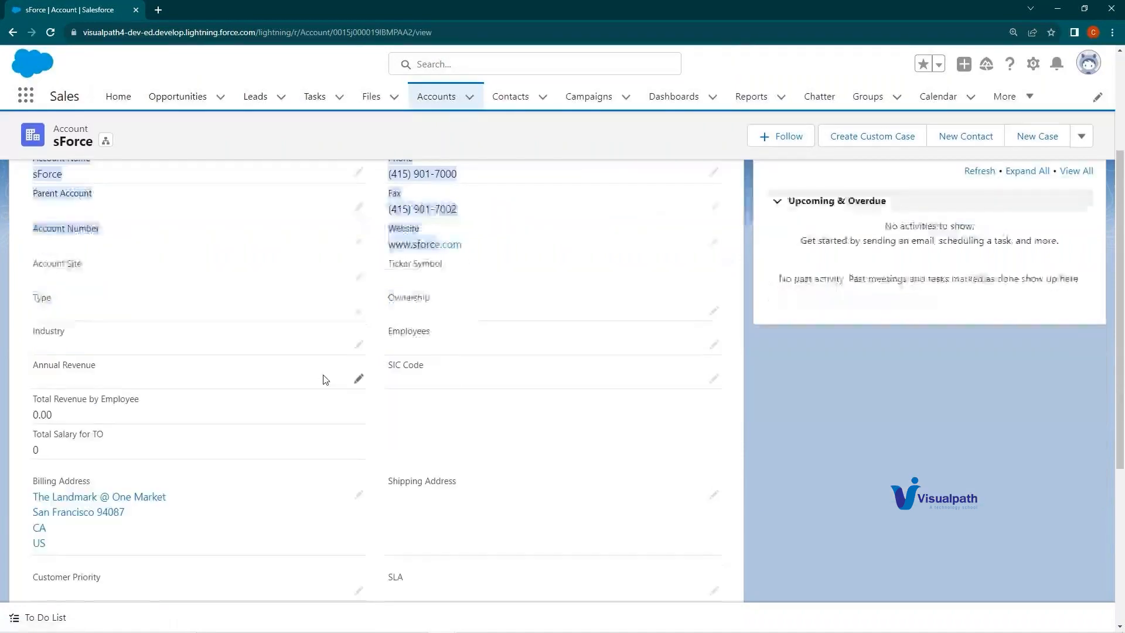
scroll(325, 380, "down", 2)
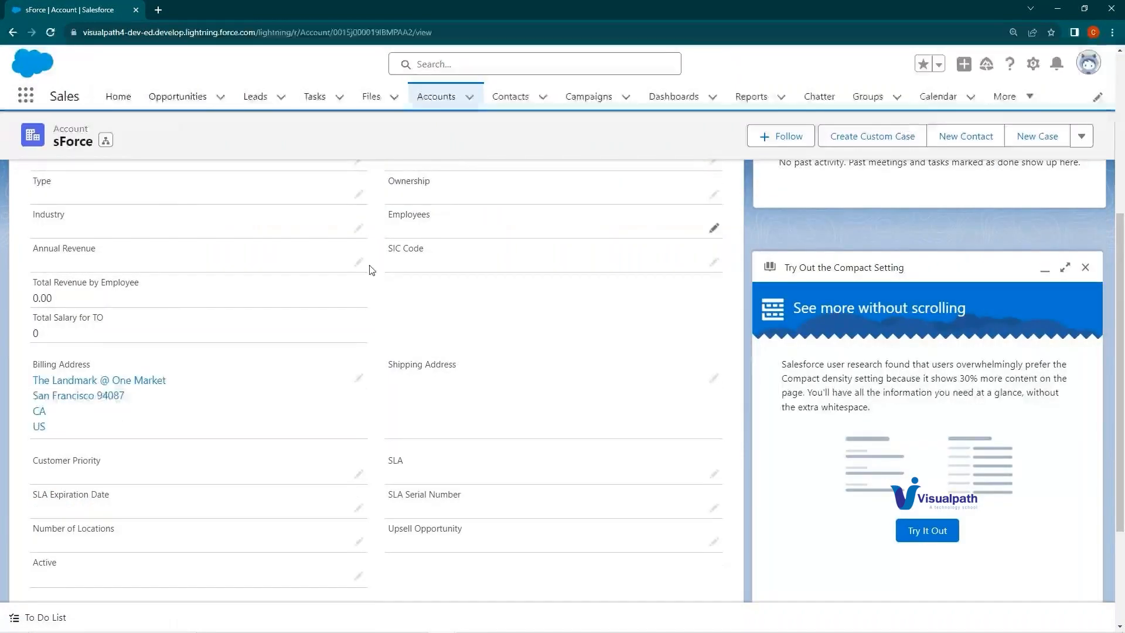
scroll(369, 269, "up", 5)
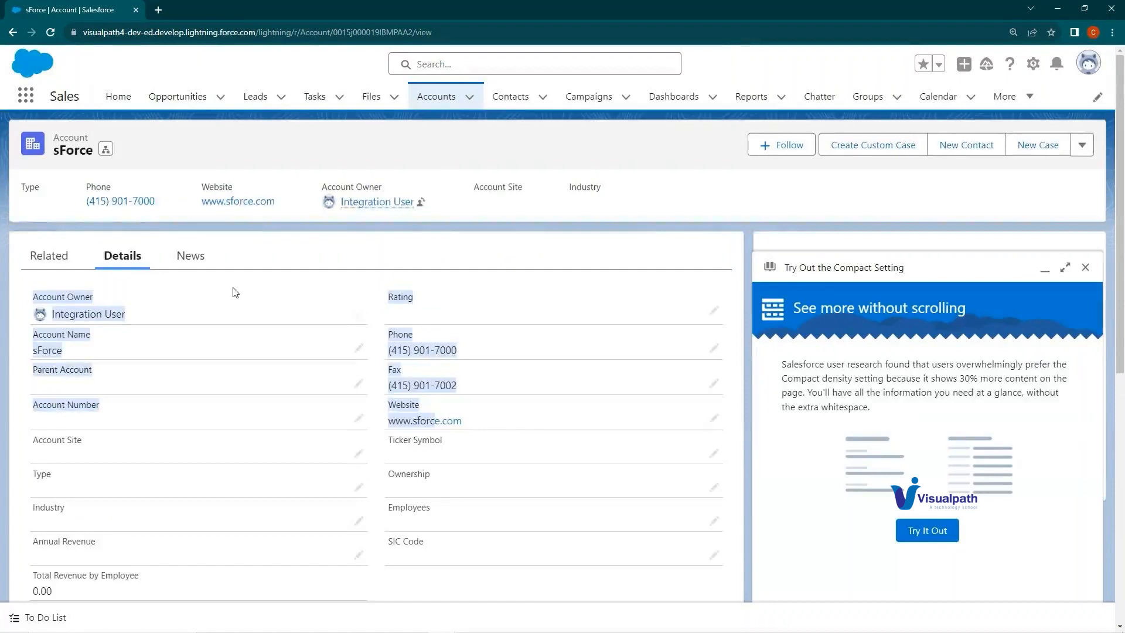
left_click(149, 309)
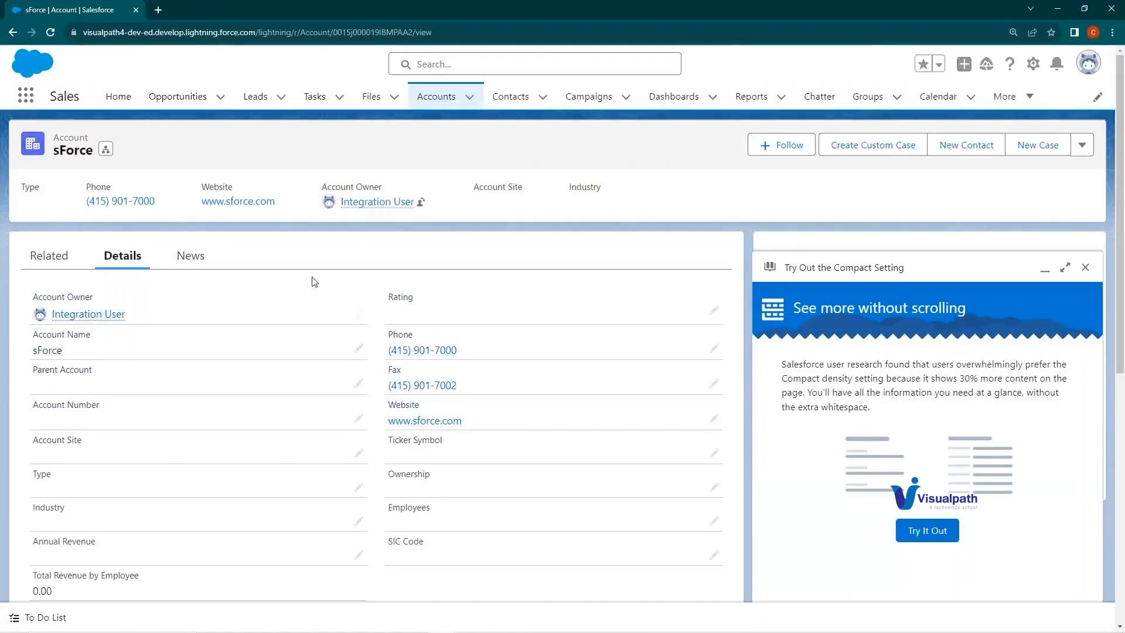
double_click(344, 299)
double_click(430, 302)
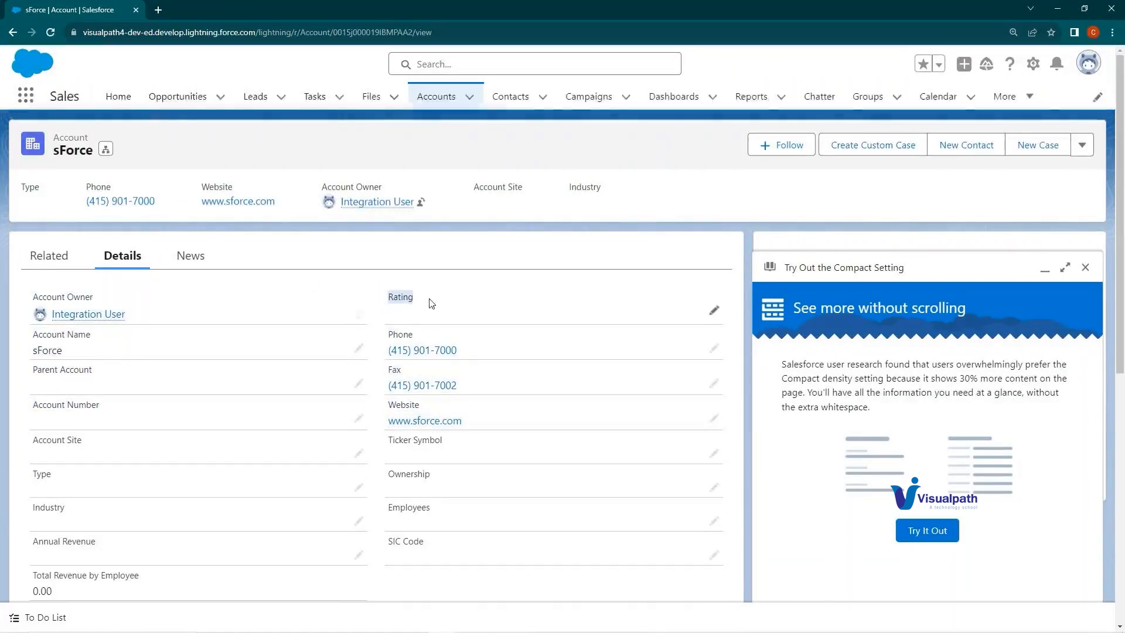
left_click_drag(51, 335, 91, 335)
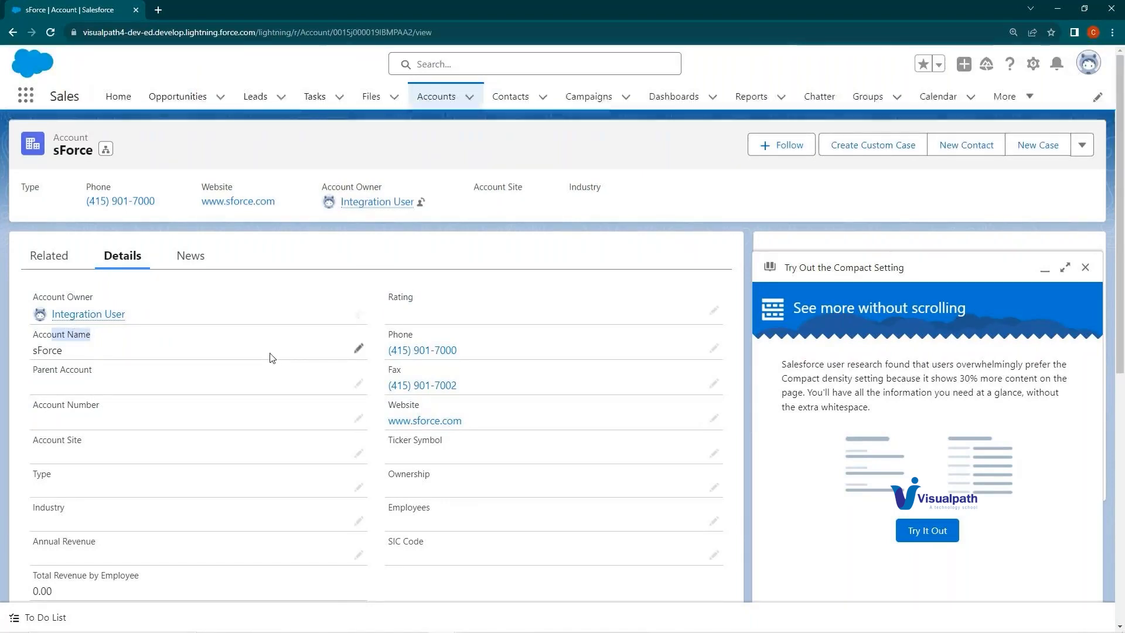
Step: Show the sForce account's related contacts and opportunities and dismiss the "Try Out the Compact Setting" prompt
left_click(51, 257)
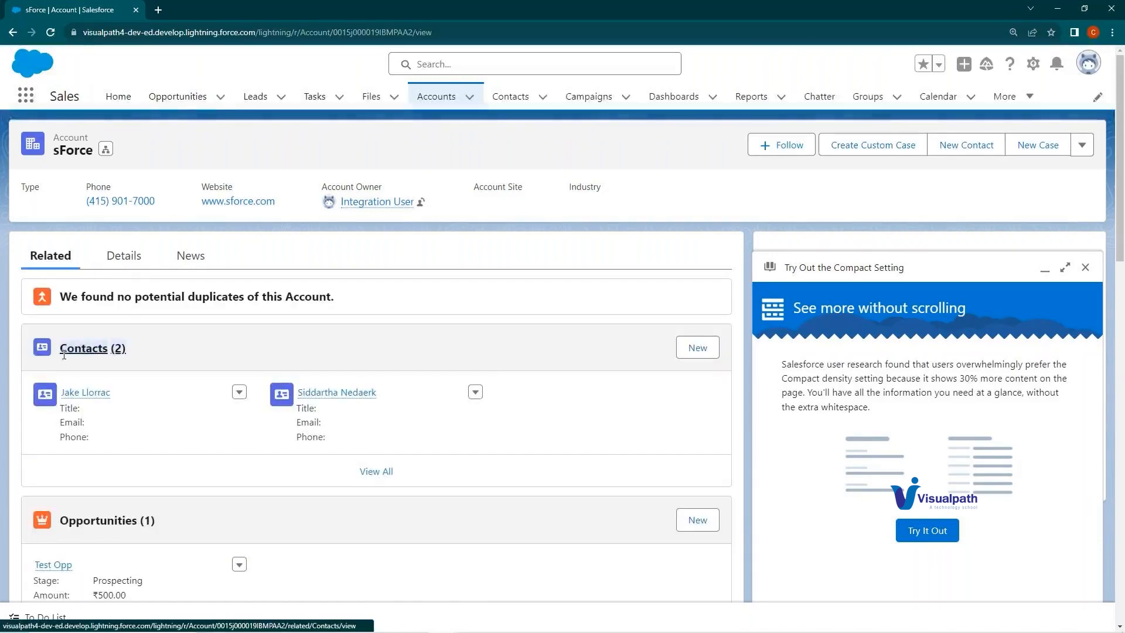
scroll(152, 381, "down", 2)
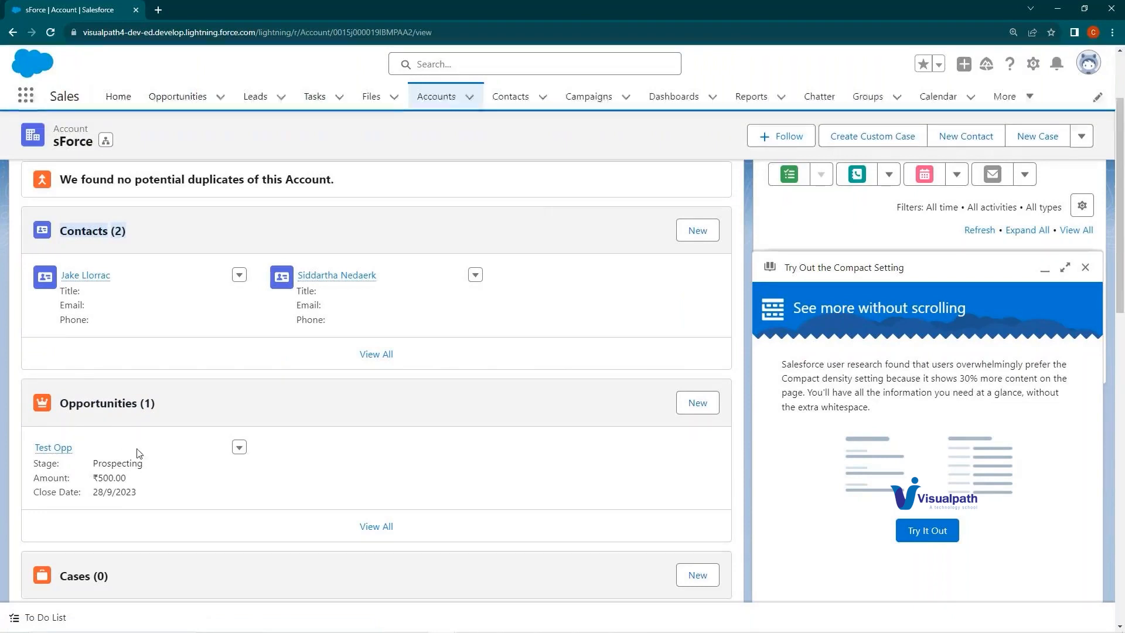
scroll(139, 443, "up", 2)
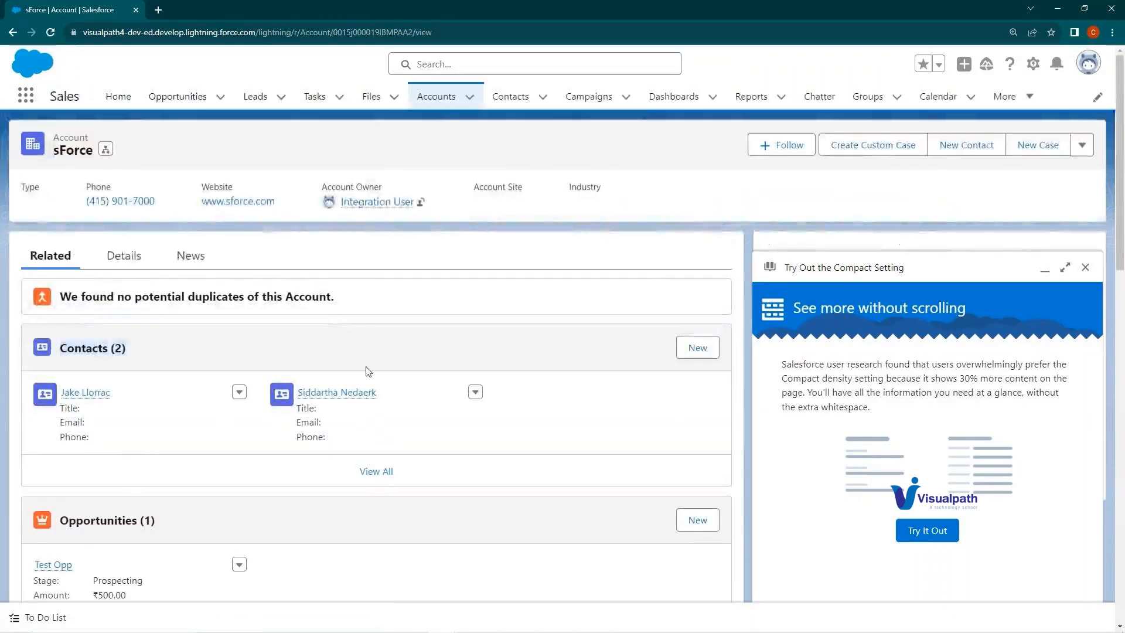
left_click(1085, 268)
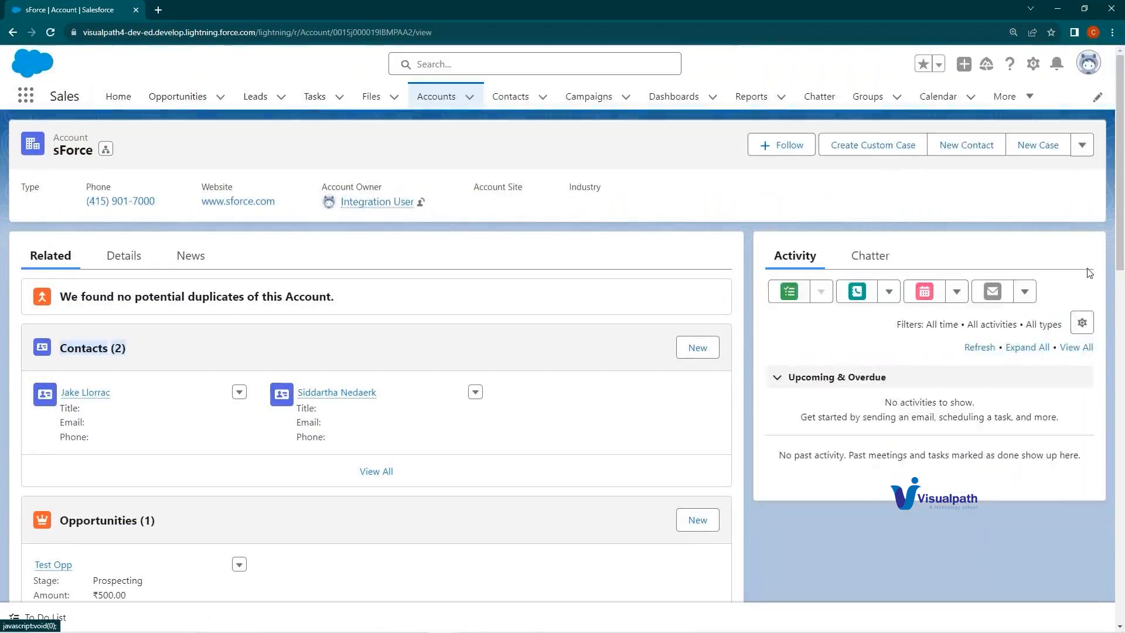
Step: Examine the sForce account's header fields and compare its details with its related lists
left_click_drag(15, 133, 663, 198)
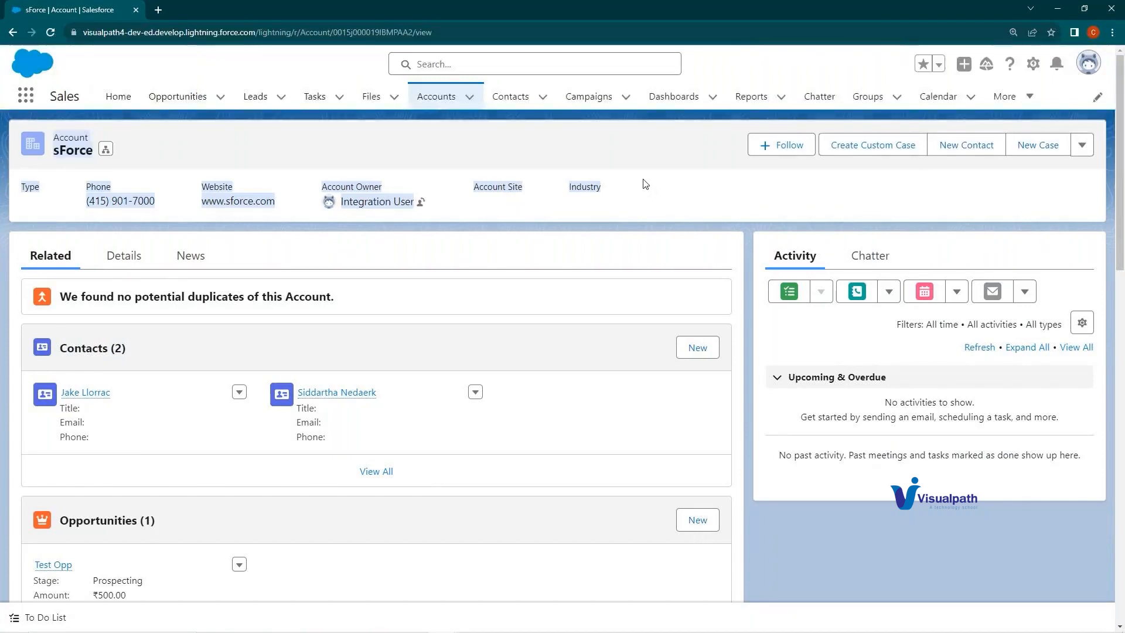
left_click_drag(99, 184, 57, 135)
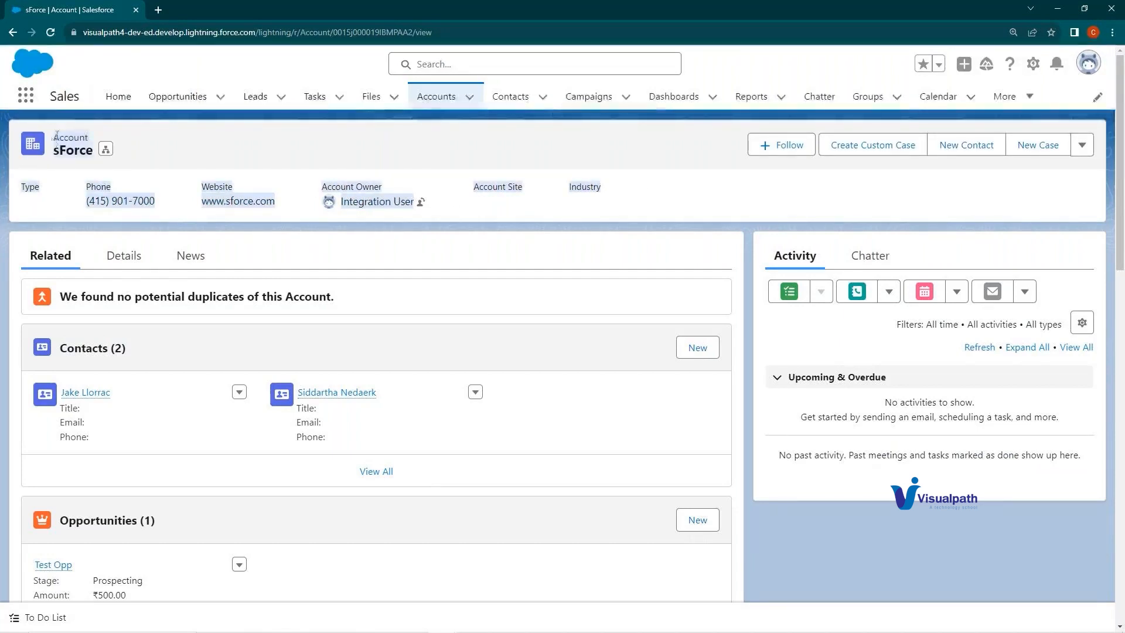
left_click(115, 262)
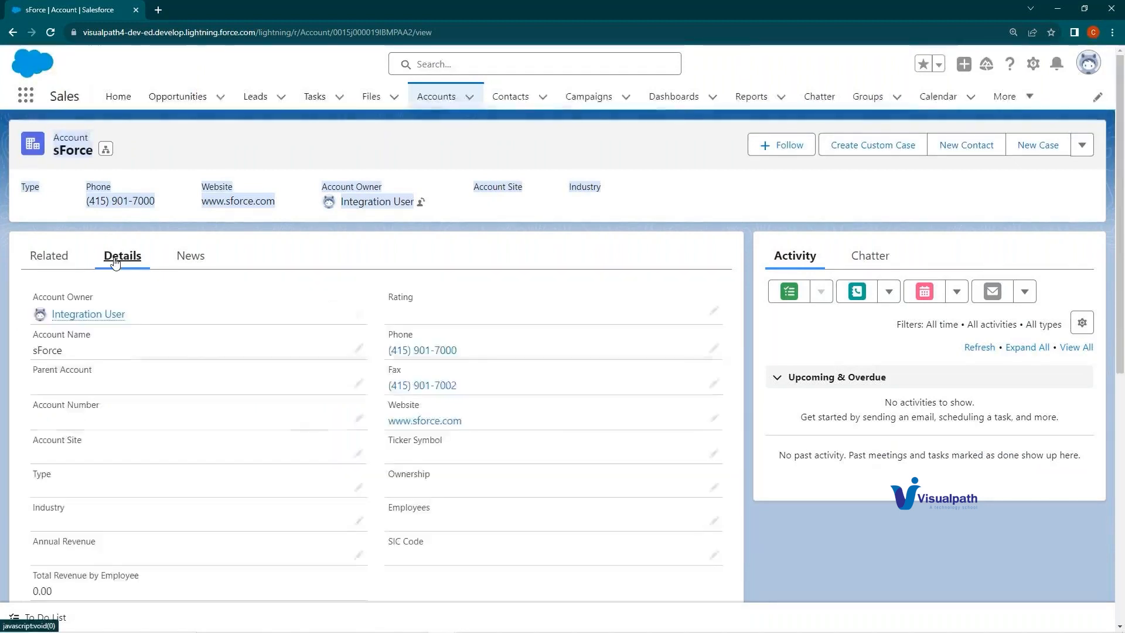
left_click(66, 265)
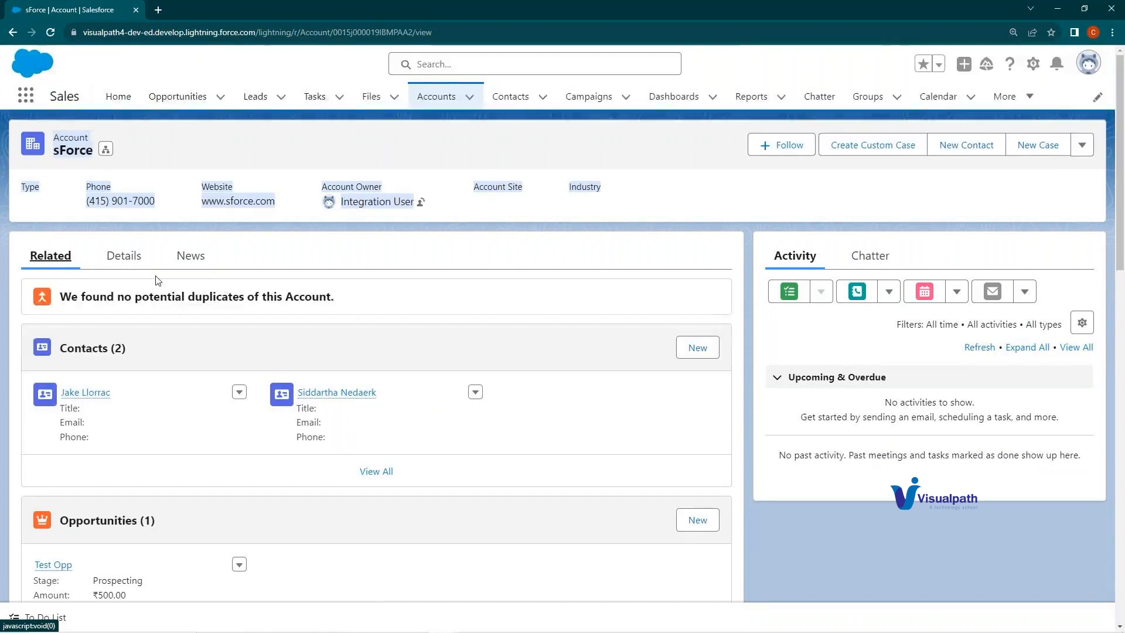
left_click(309, 169)
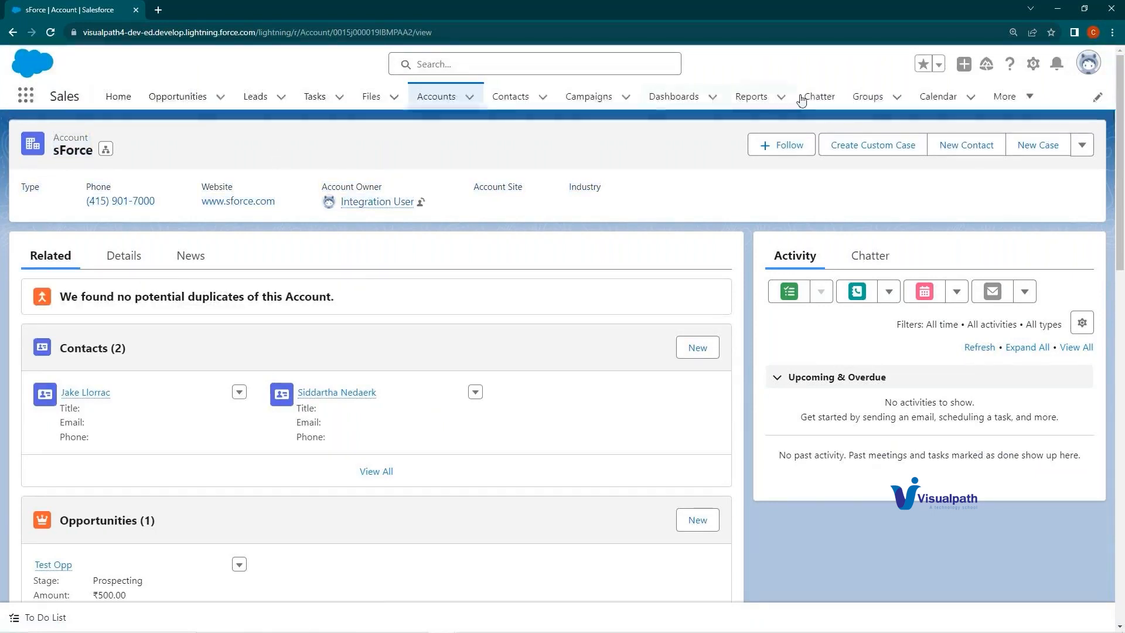
Step: Switch to Salesforce Classic and open the Accounts home page in the Sales app
left_click(1089, 62)
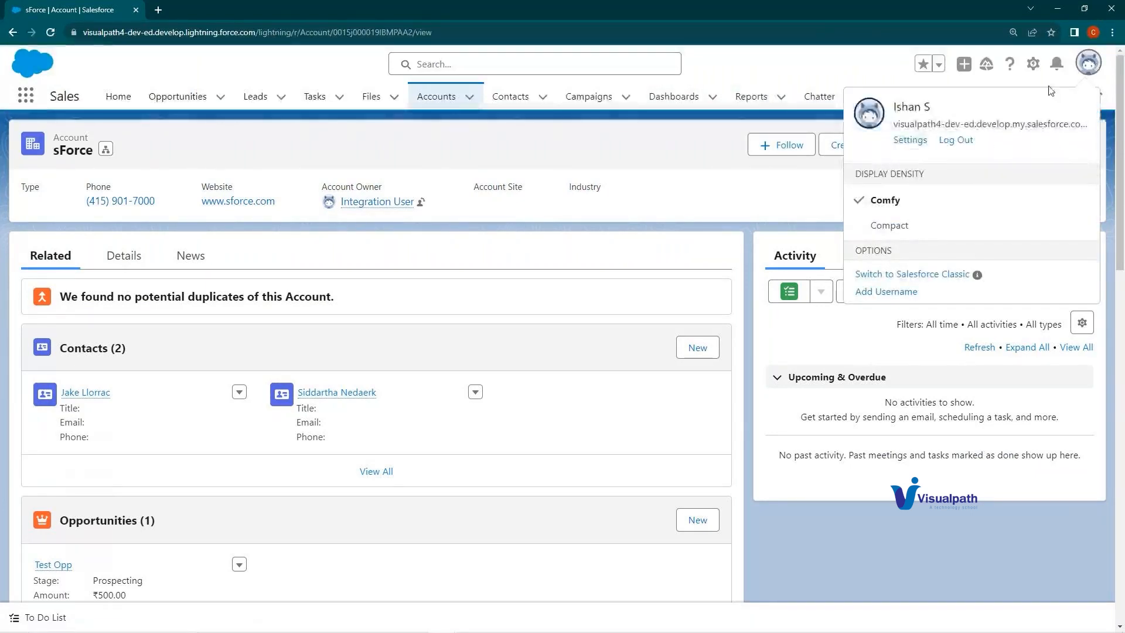
left_click(926, 274)
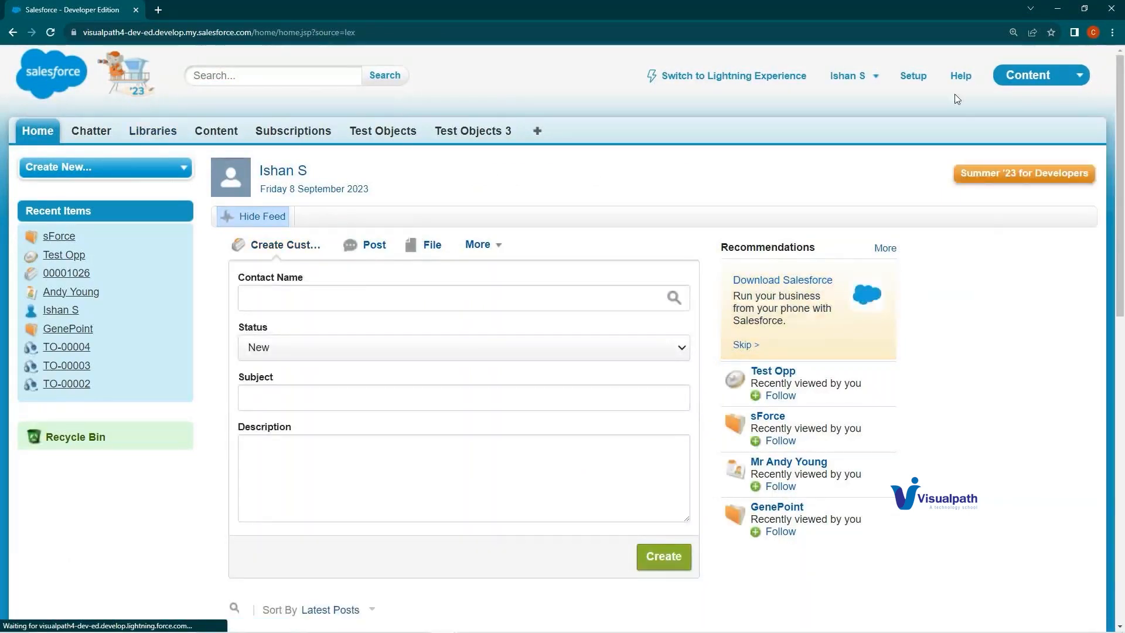
left_click(1003, 78)
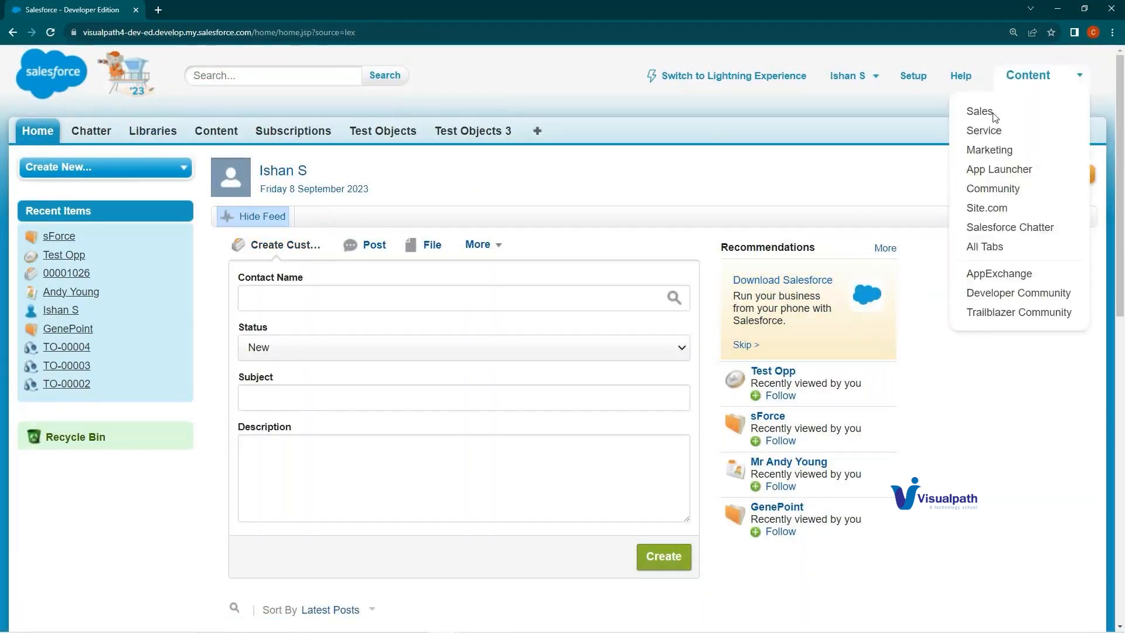
left_click(994, 116)
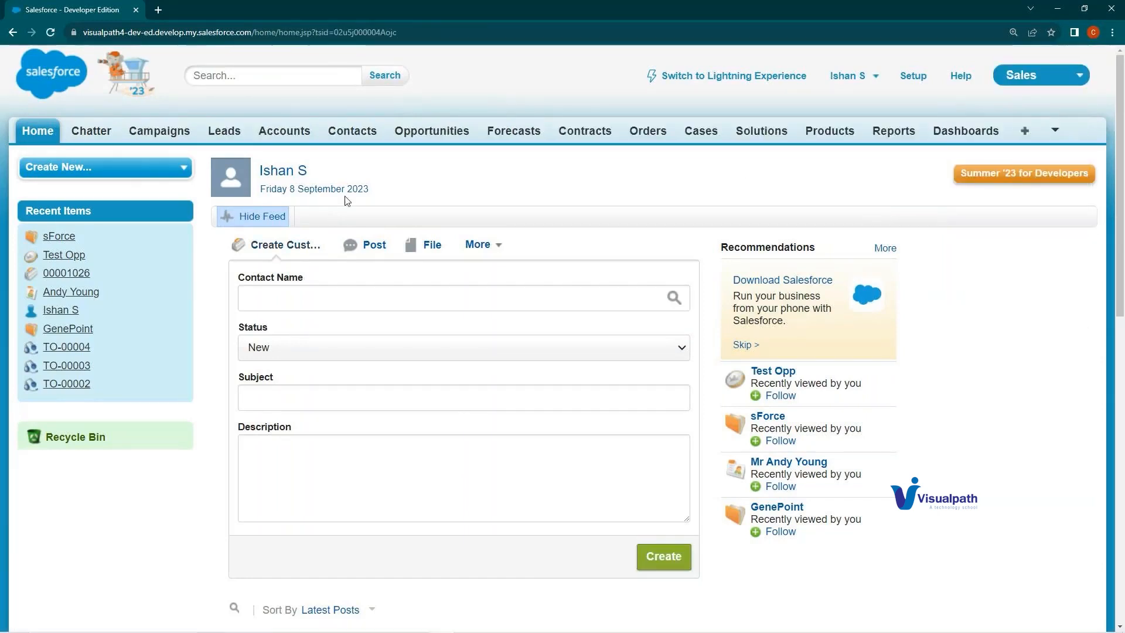
left_click(305, 135)
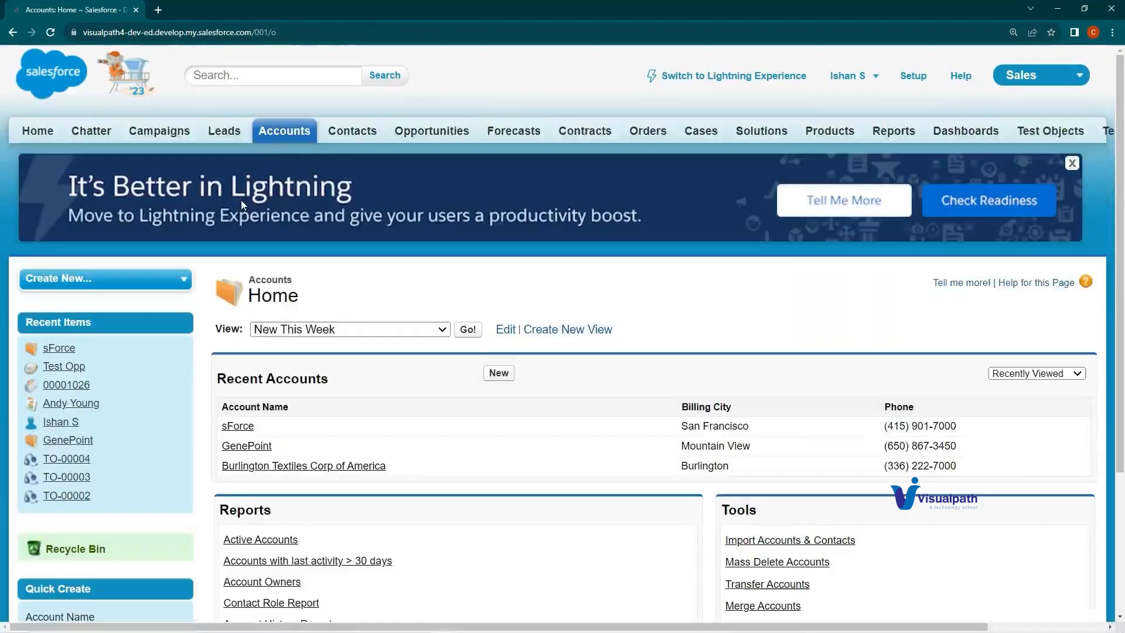
Step: Open the sForce account from the recent accounts and examine the fields in its Account Detail section
left_click(239, 426)
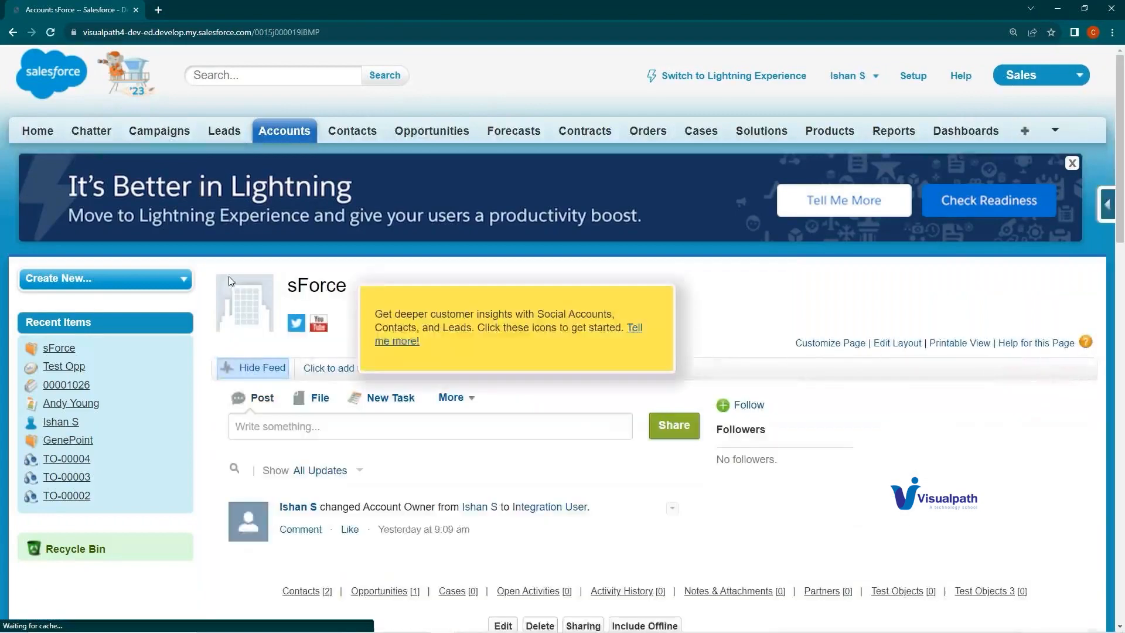
scroll(508, 328, "down", 4)
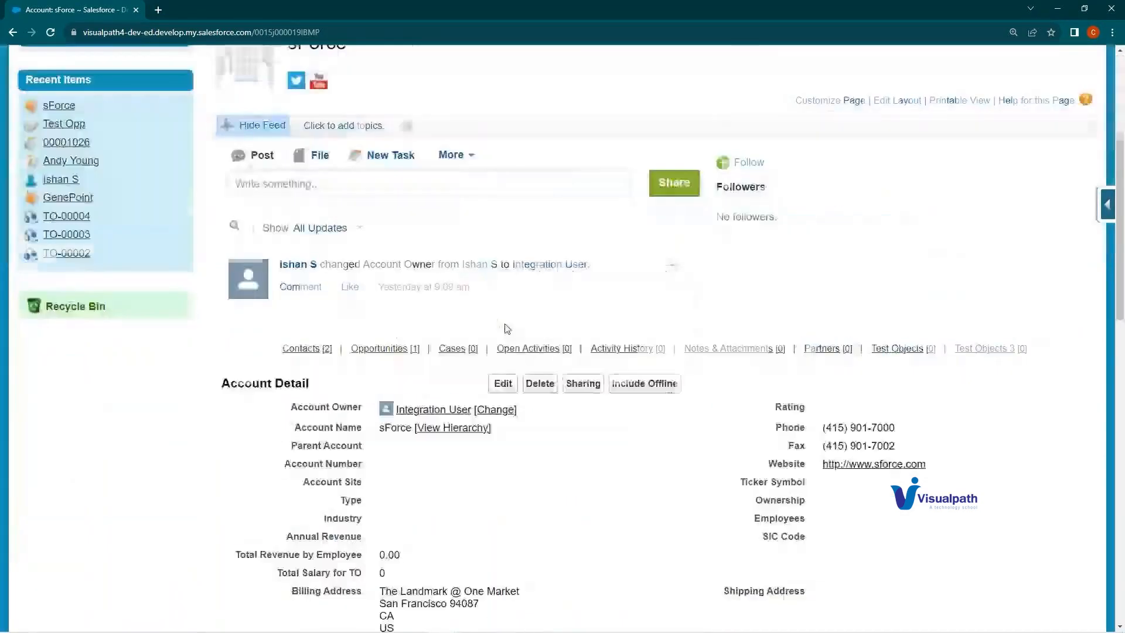
scroll(507, 329, "down", 2)
left_click_drag(650, 316, 606, 480)
scroll(606, 479, "down", 2)
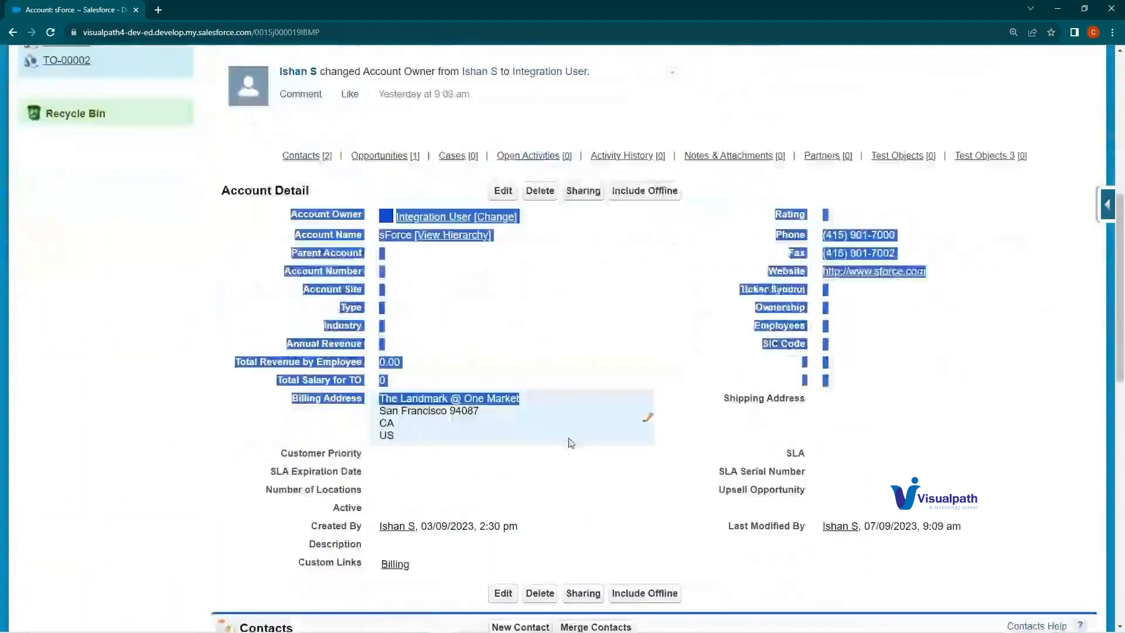
left_click(333, 288)
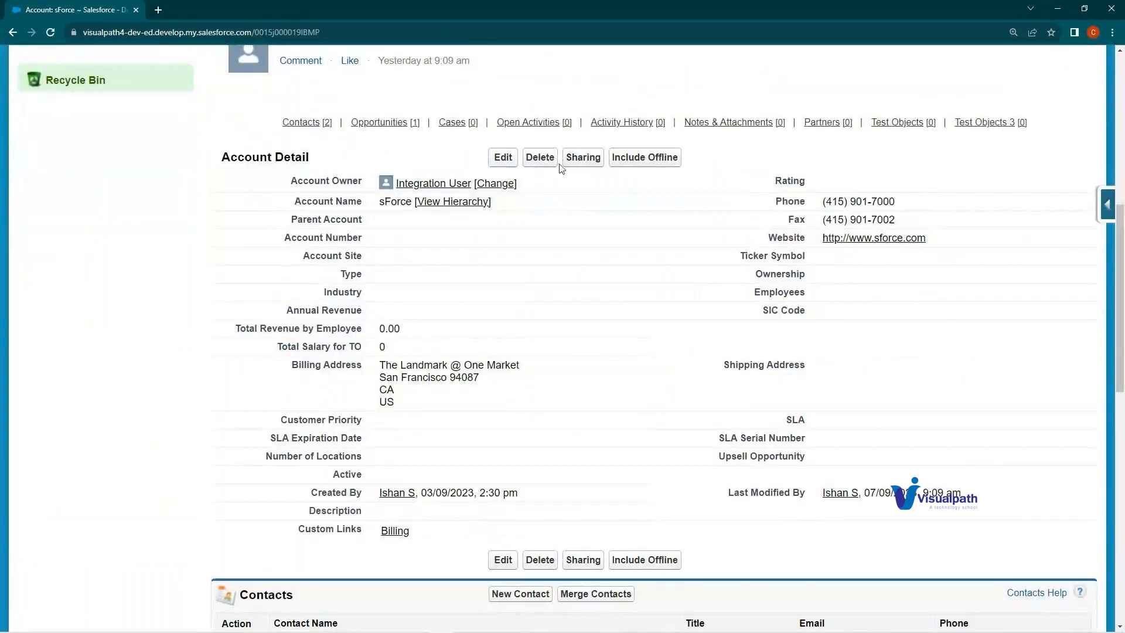
Step: Review the sForce account's related lists, including Contacts, Opportunities, Cases and Activity History, and return to the page header
scroll(575, 297, "down", 6)
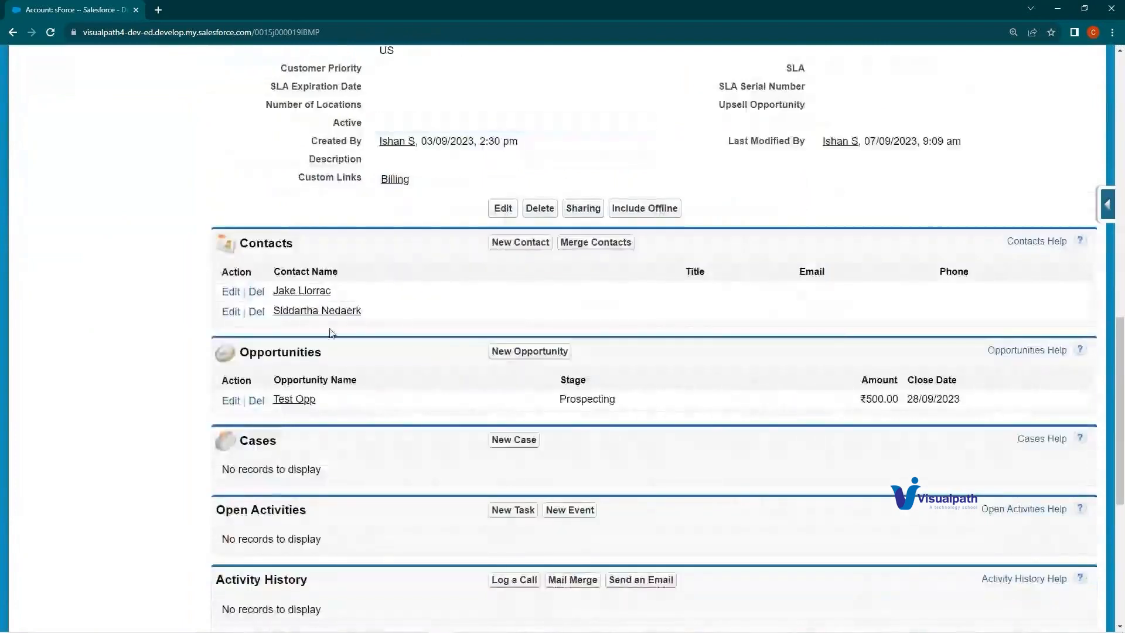
scroll(346, 448, "down", 4)
scroll(345, 448, "up", 15)
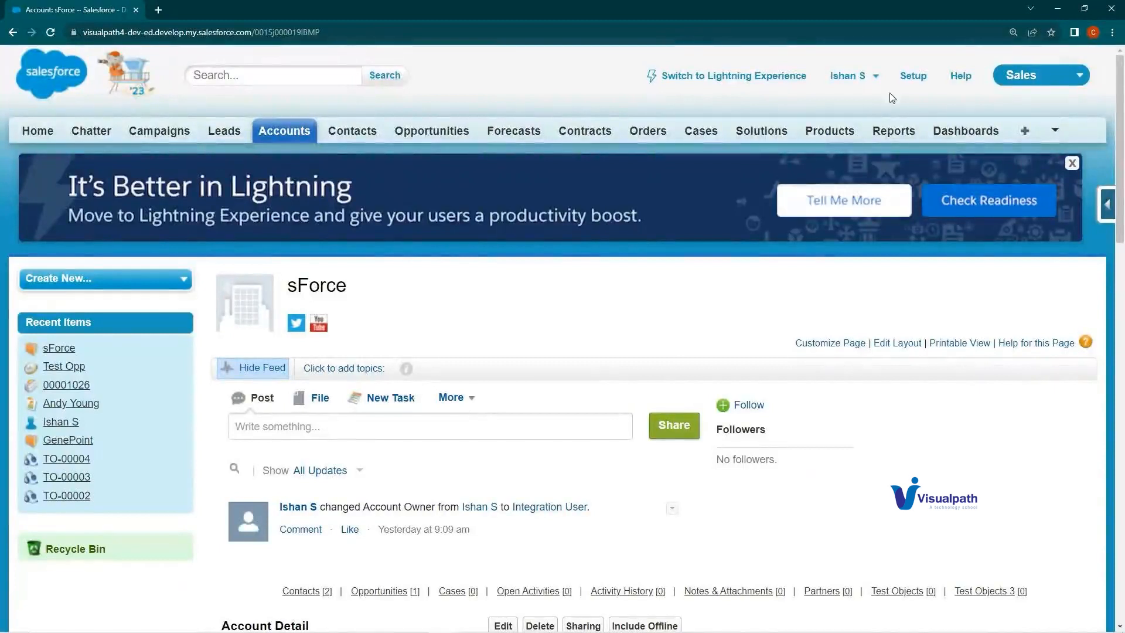
Step: Switch back to Lightning Experience on the sForce account and close the blank browser tab
left_click(794, 76)
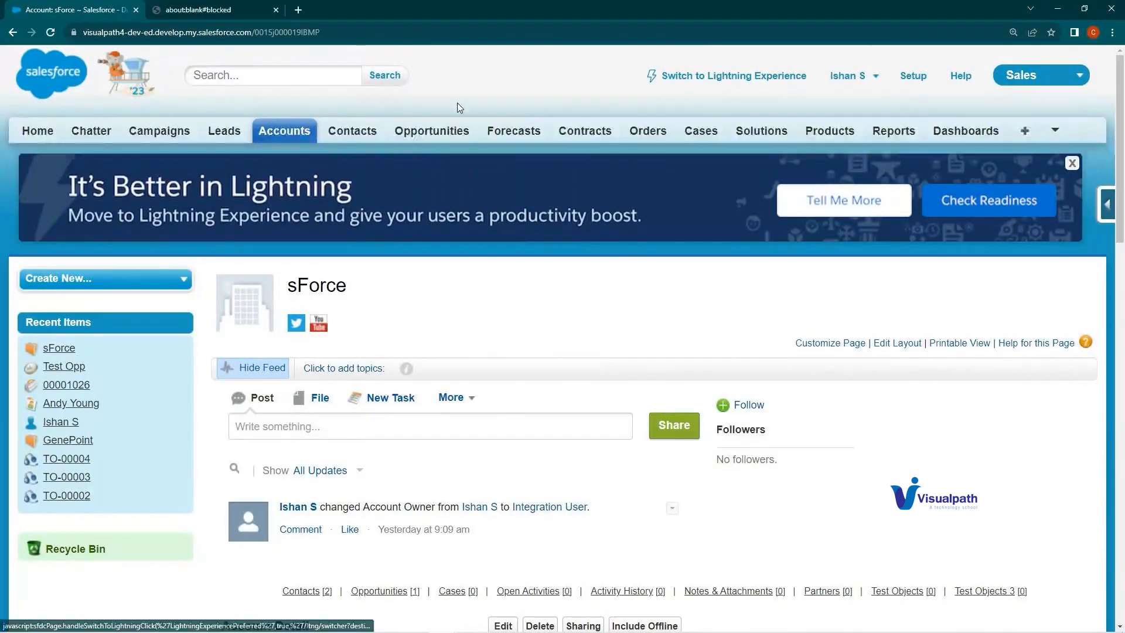
left_click(275, 10)
left_click(694, 81)
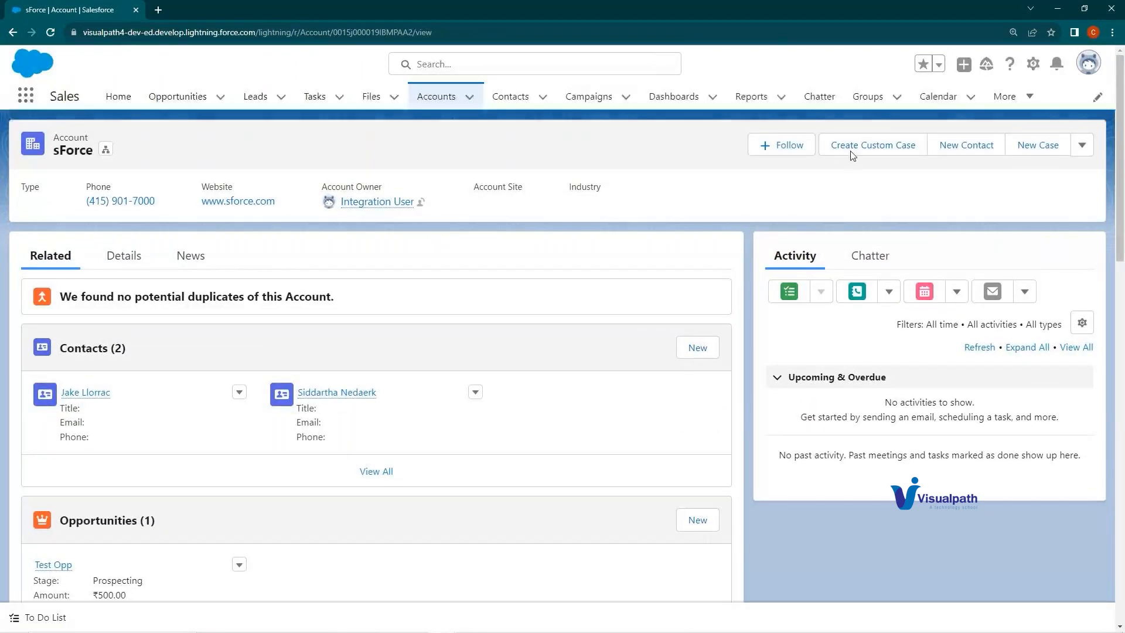
Step: Open Setup in a separate browser tab and go to the Object Manager
left_click(1035, 68)
left_click(975, 104)
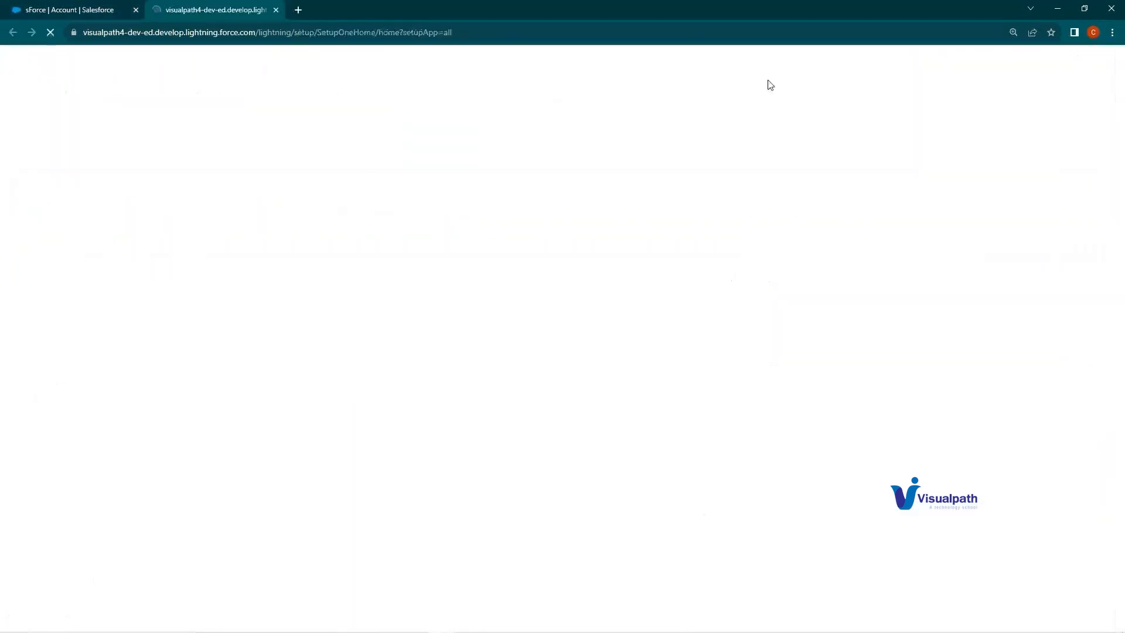
left_click(123, 6)
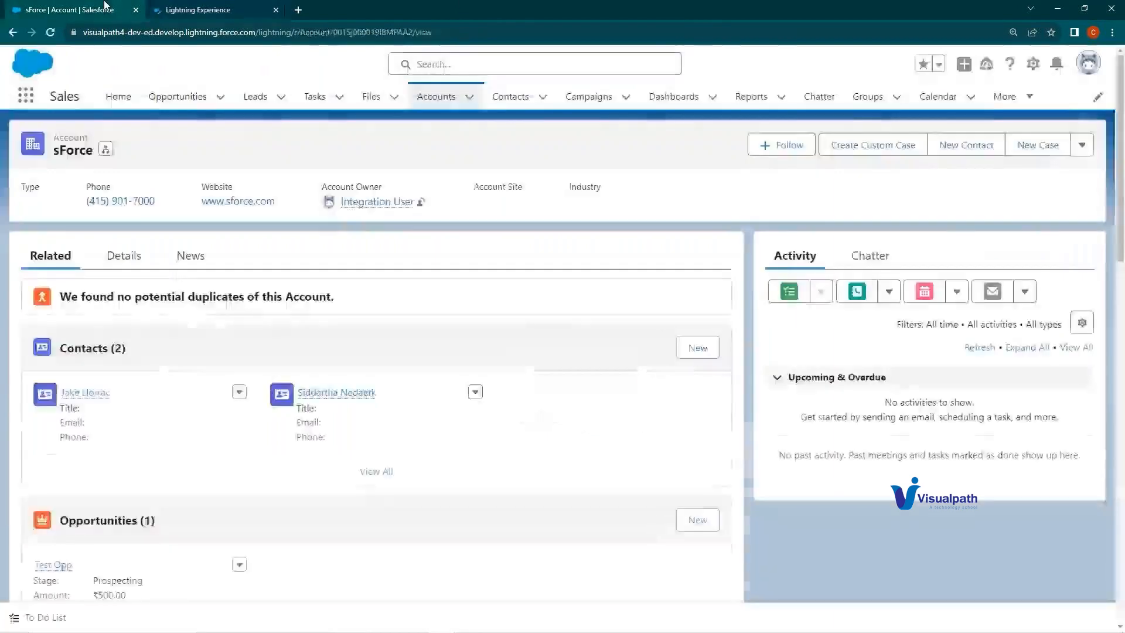
left_click(261, 7)
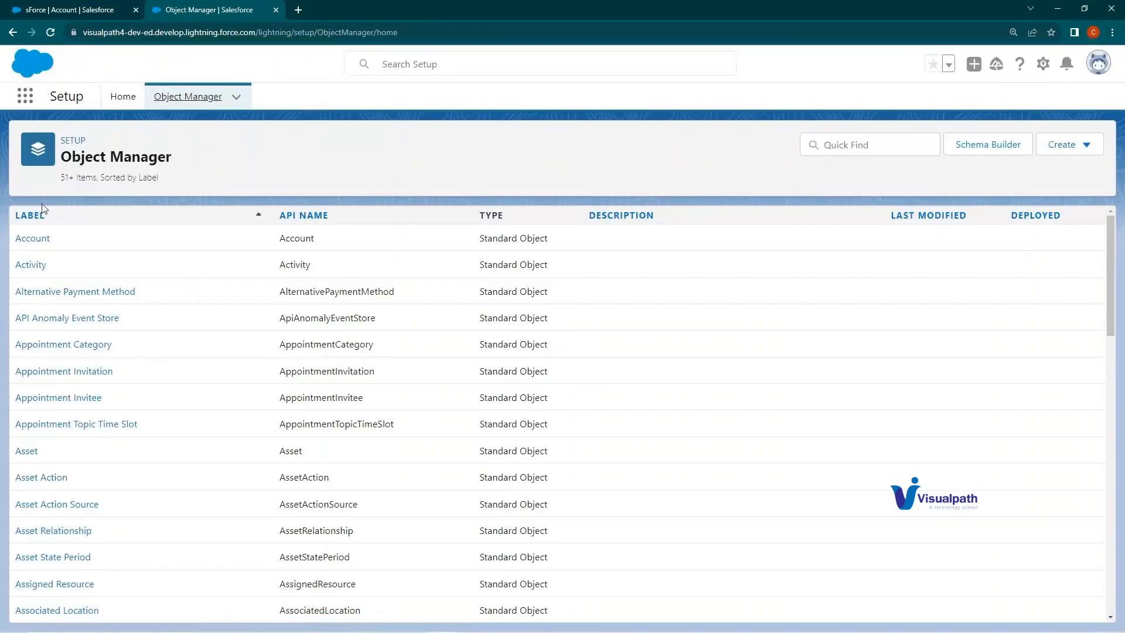
Step: Open the Account object's page layouts and look over the layout names
left_click(38, 245)
right_click(38, 244)
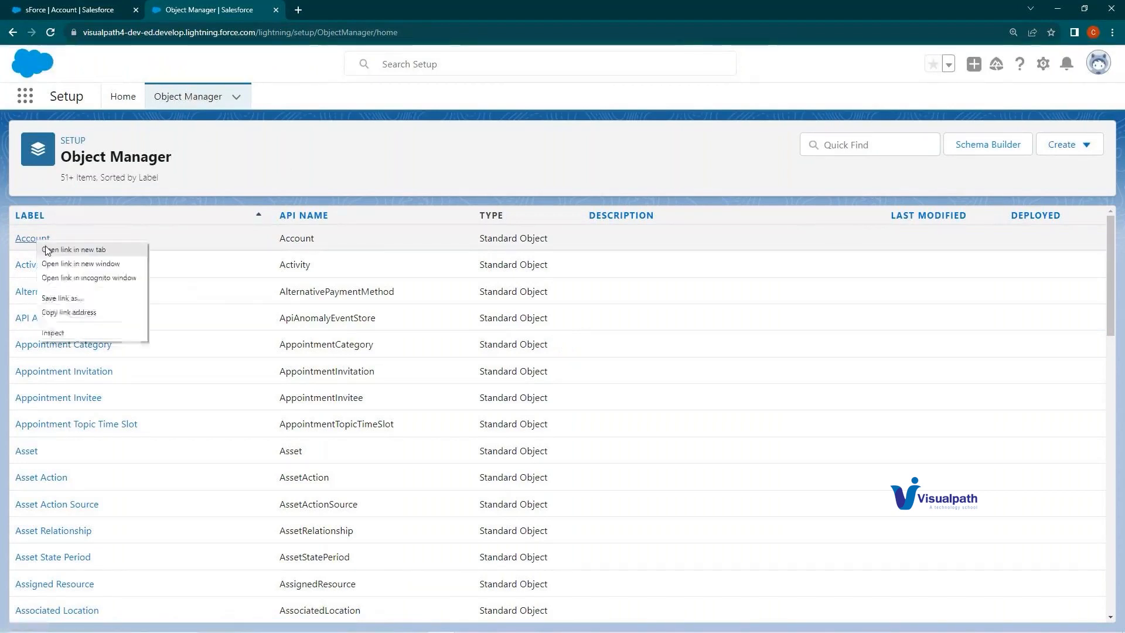
left_click(35, 241)
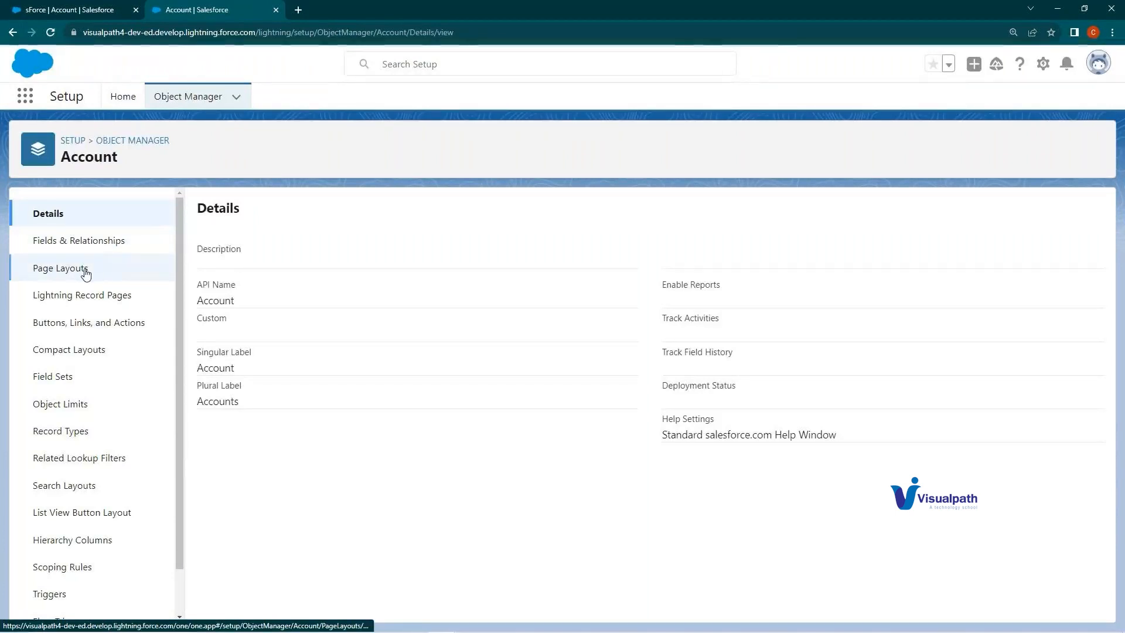
left_click(72, 269)
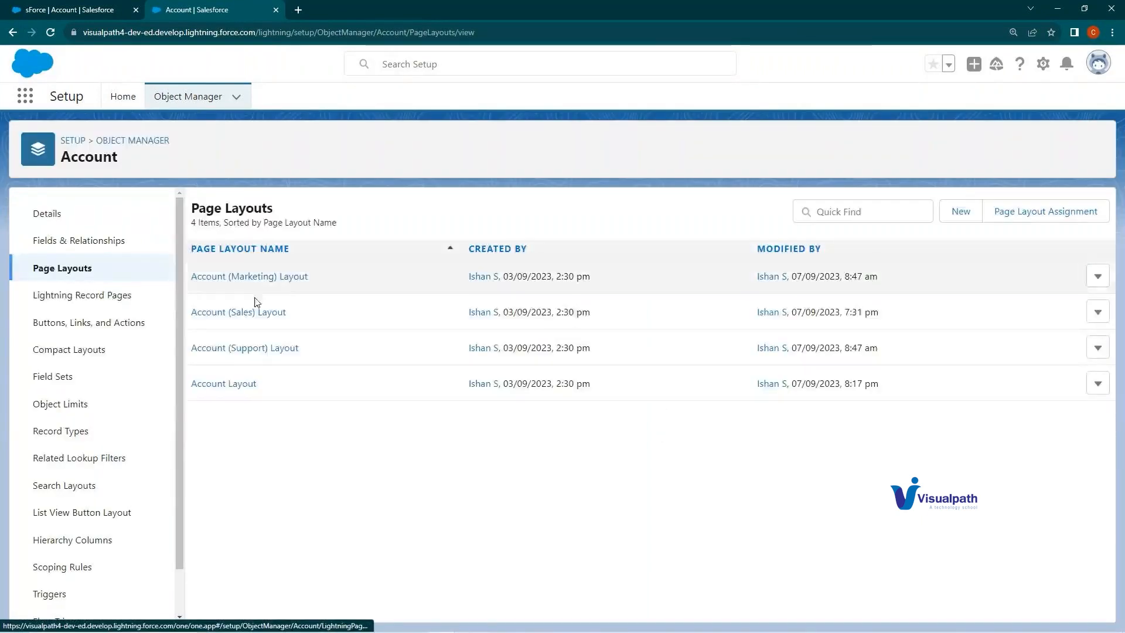
left_click_drag(272, 387, 196, 266)
left_click(288, 430)
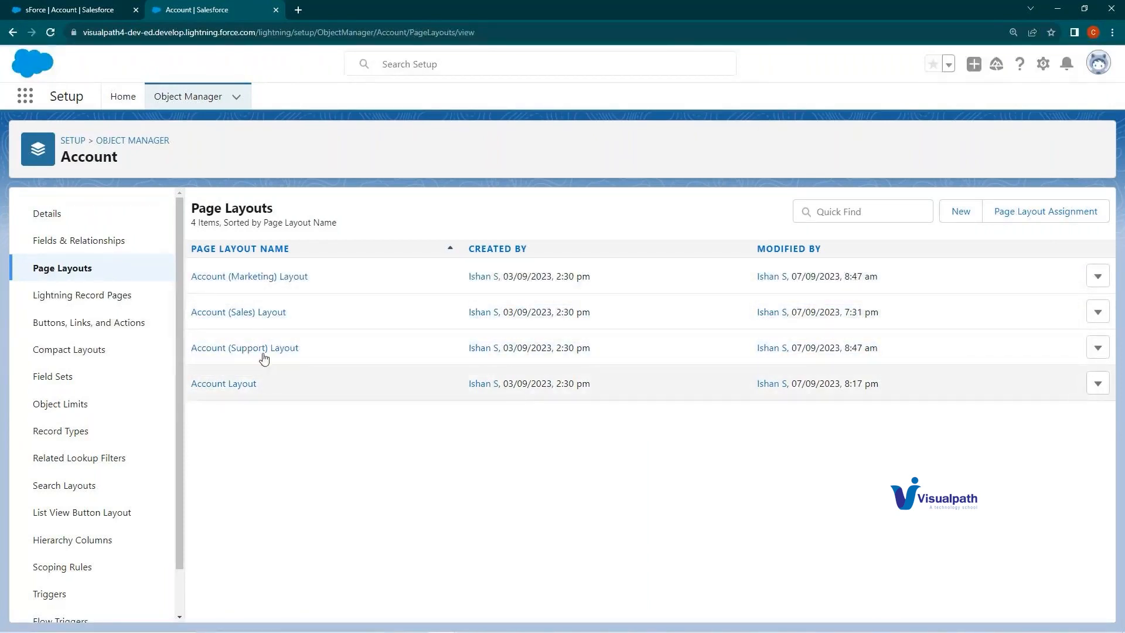
Step: Show the sForce account's details and return to the page layout list to point out Account Layout
left_click(83, 9)
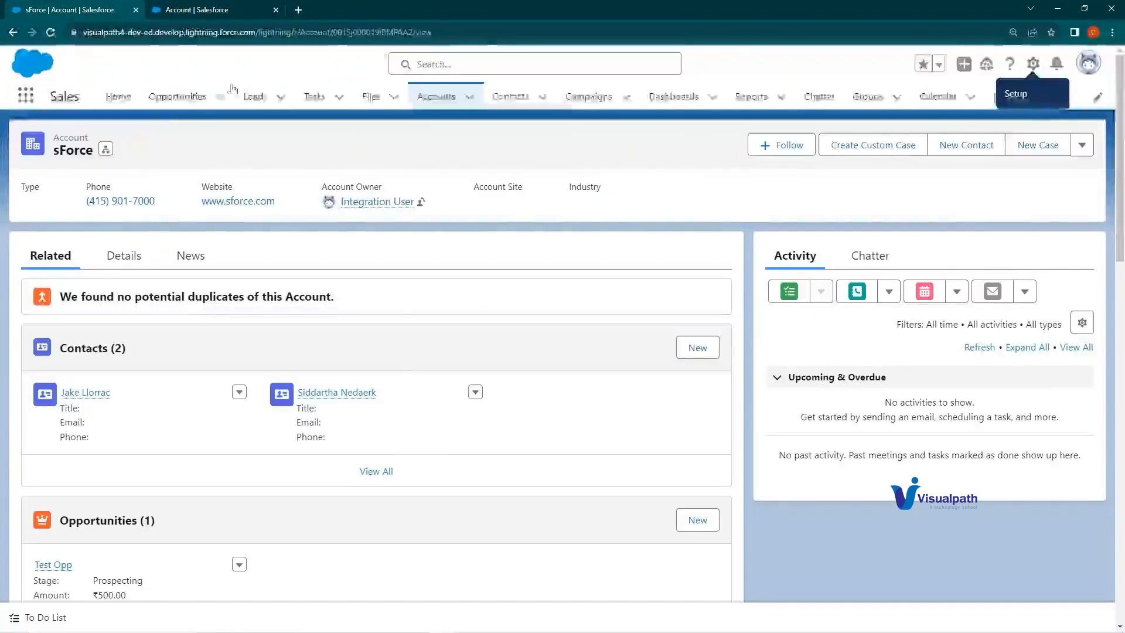
left_click(126, 256)
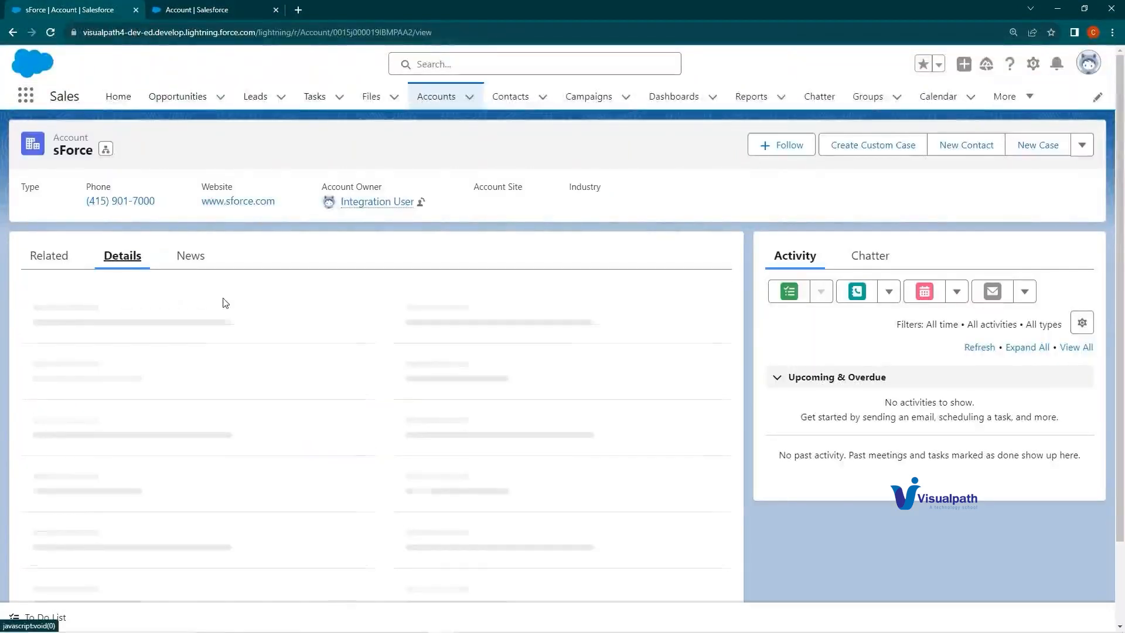
left_click(214, 10)
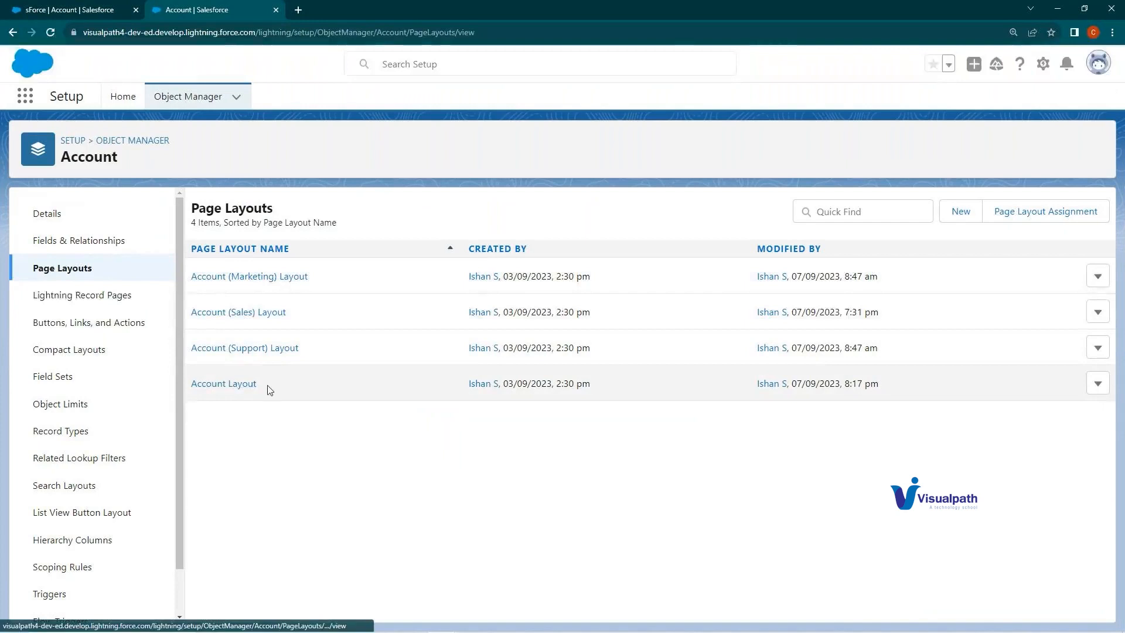
left_click_drag(267, 390, 194, 388)
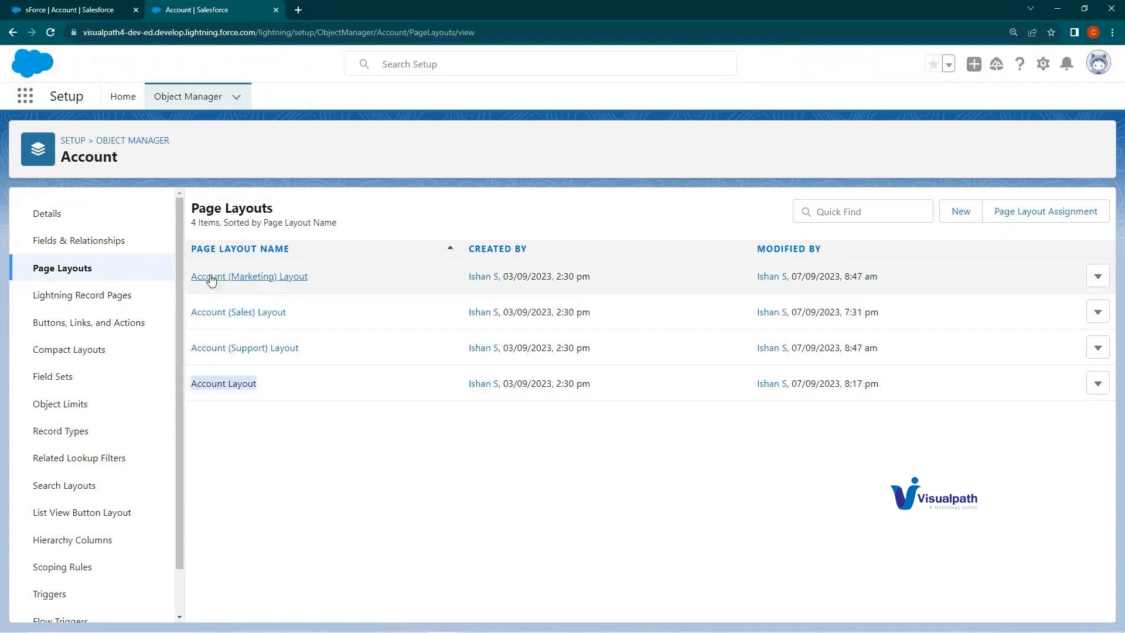
Step: Open the sForce account's record page for editing in Lightning App Builder and dismiss the walkthrough and "New in Spring '21" pop-ups
left_click(86, 9)
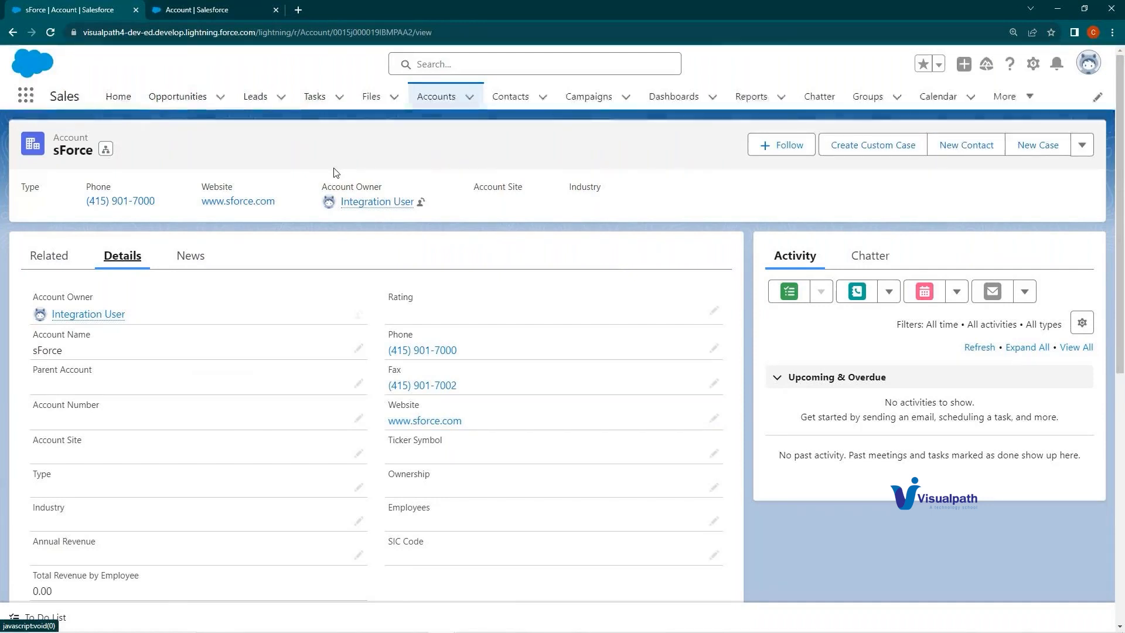
left_click(966, 144)
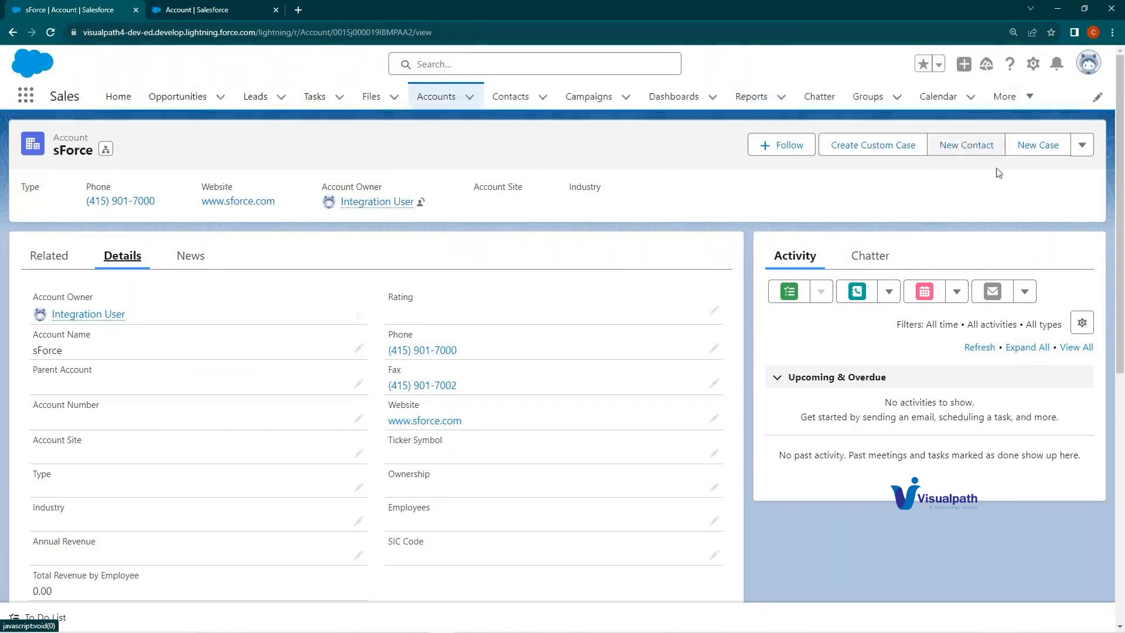
left_click(1033, 63)
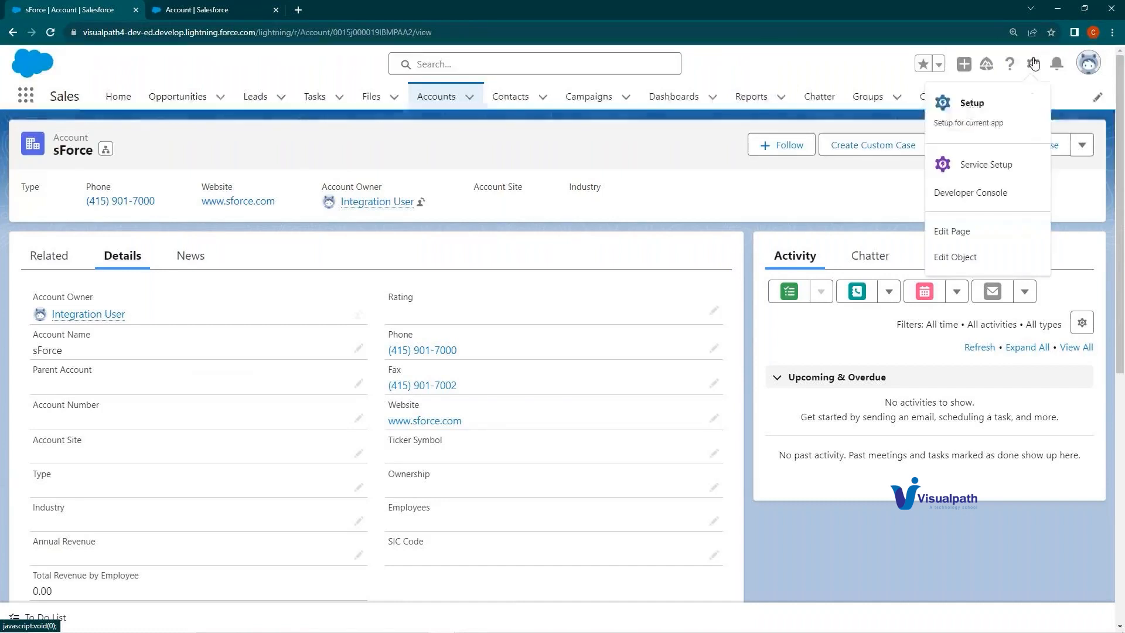
left_click(956, 234)
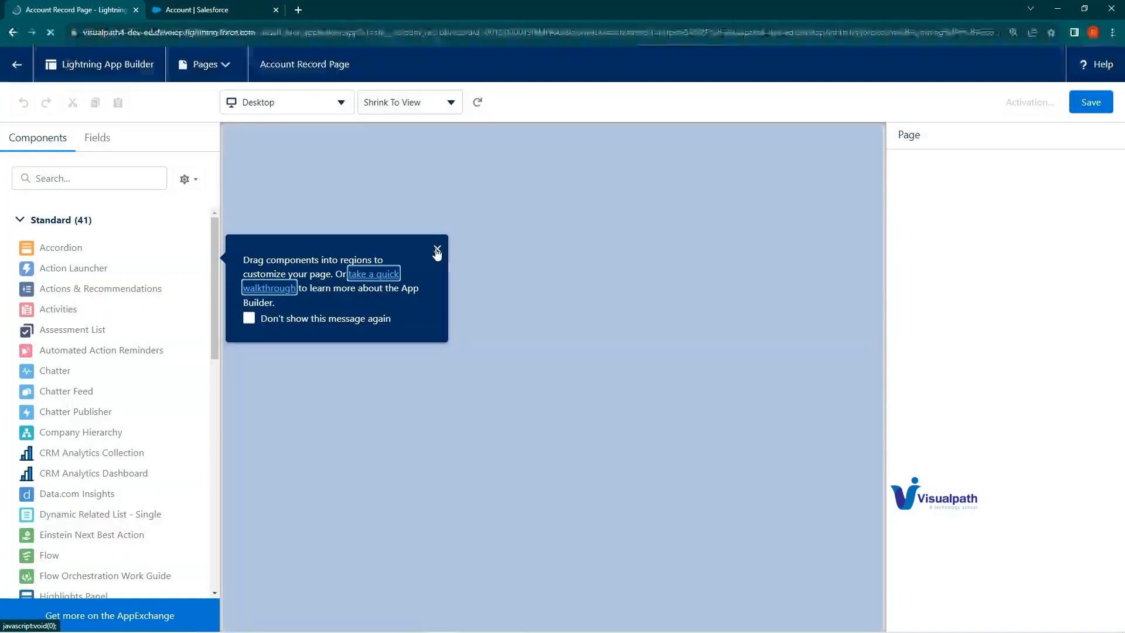
left_click(437, 251)
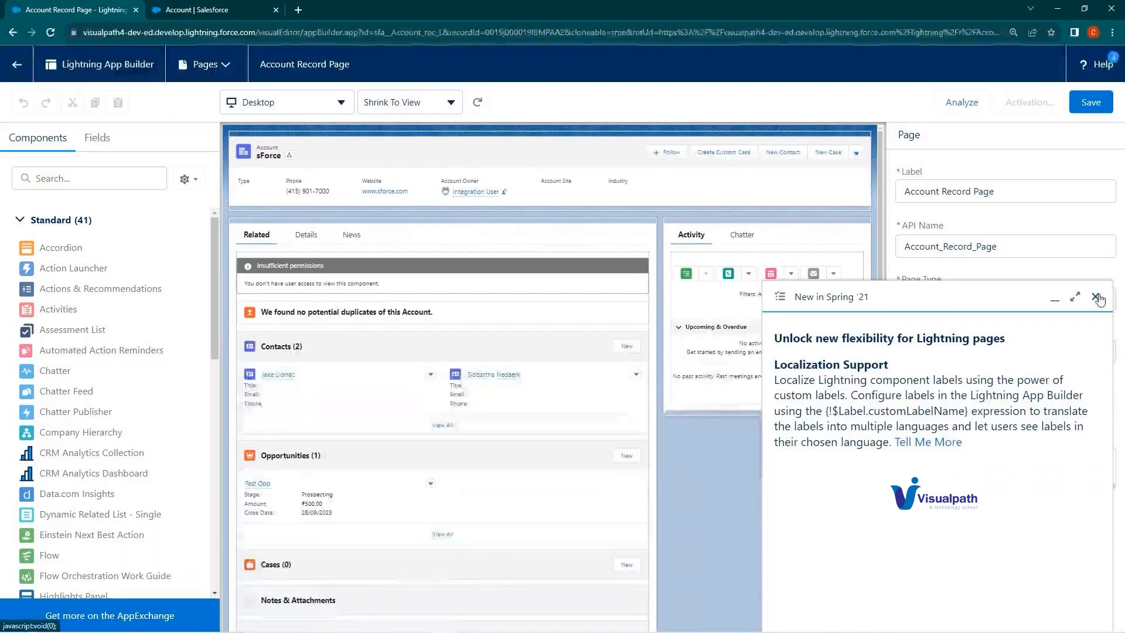
left_click(1095, 297)
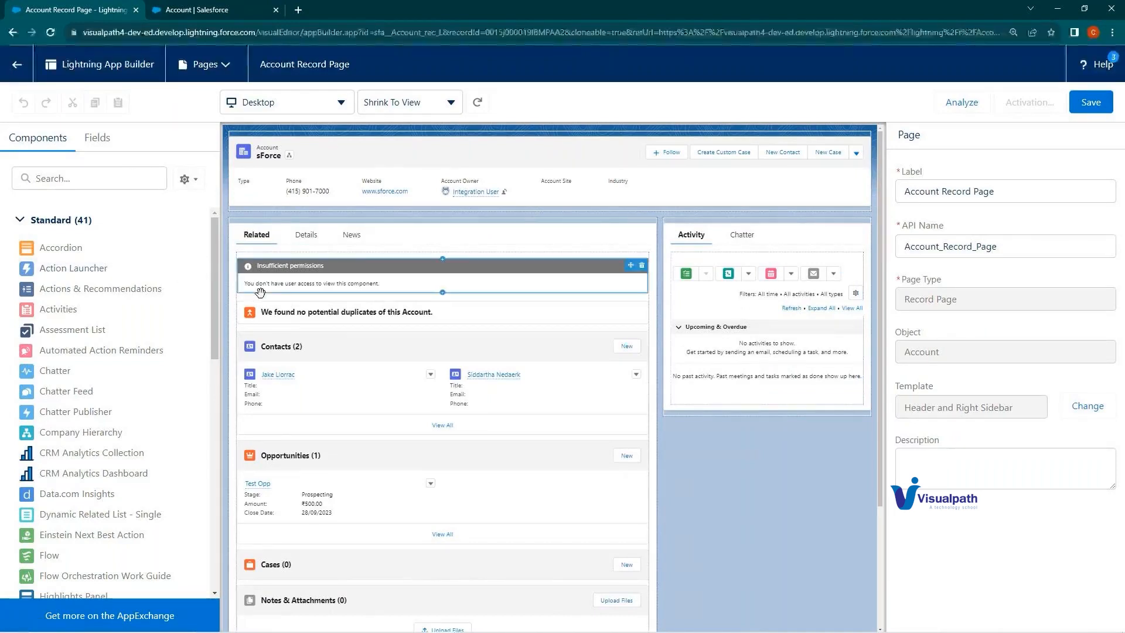
Step: Select the page's Tabs component and set the browser zoom to 100%
left_click(387, 236)
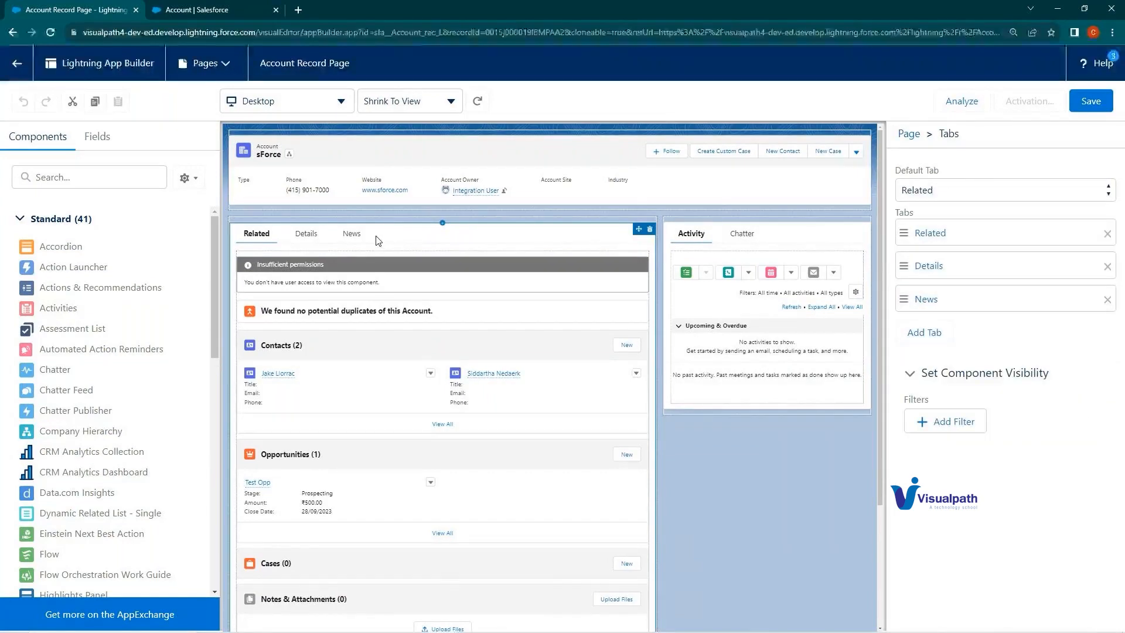
key("ctrl+plus")
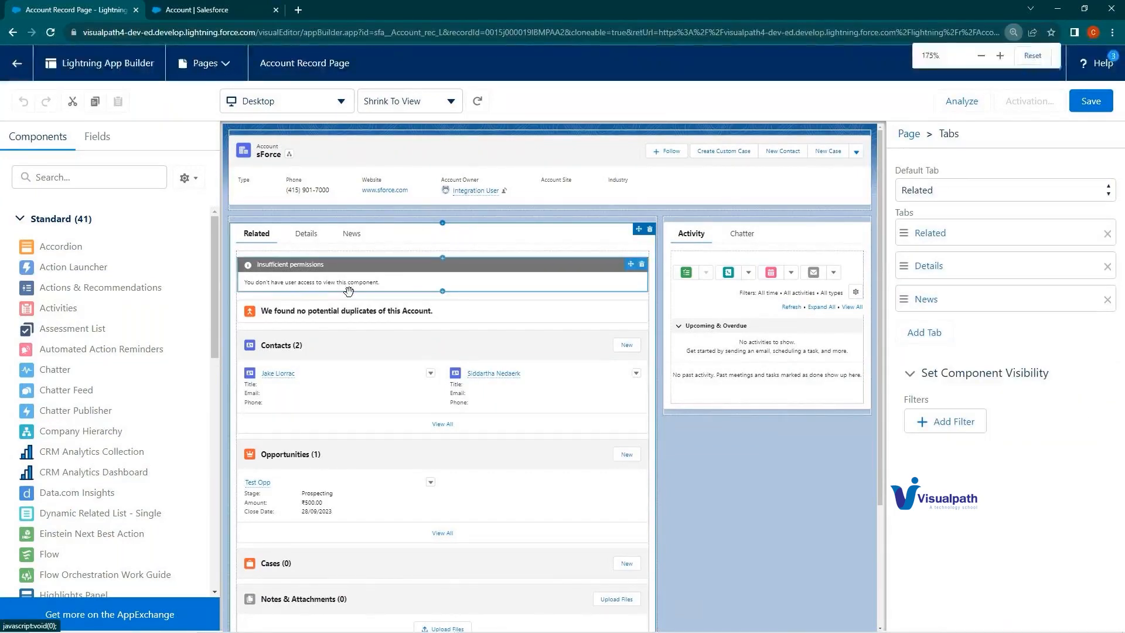
key("ctrl+plus")
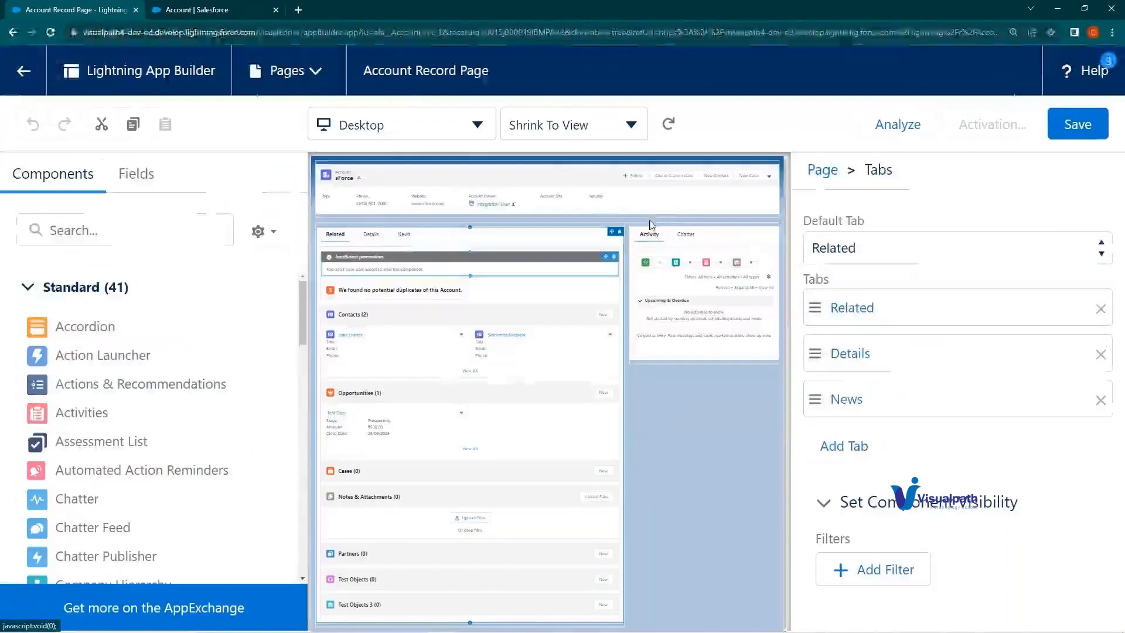
left_click(1014, 32)
left_click(1000, 55)
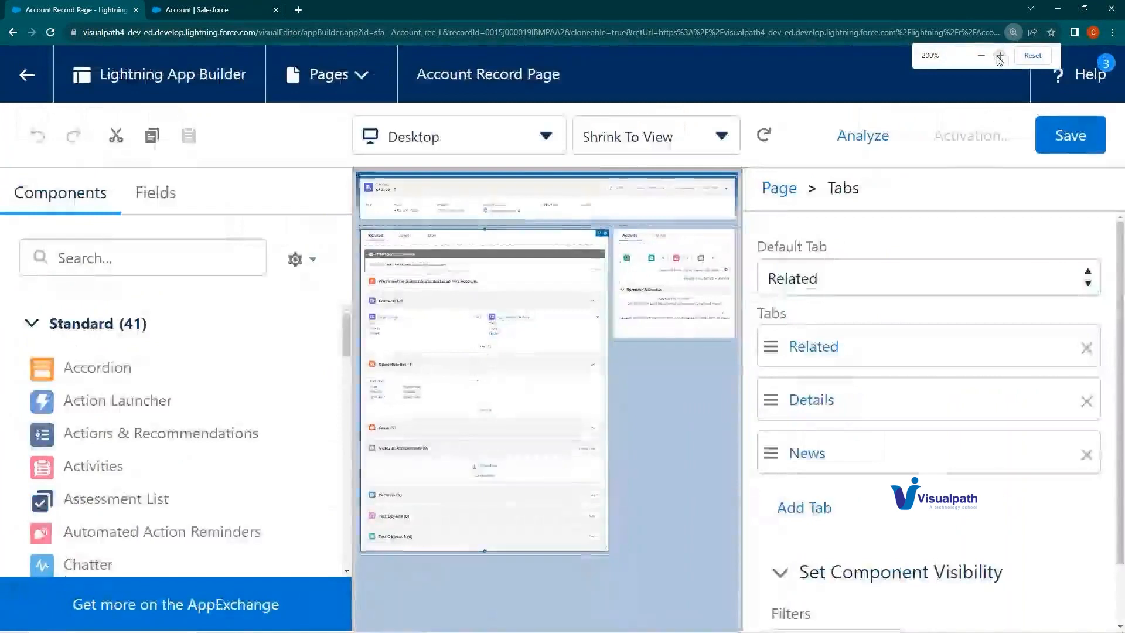
left_click(980, 55)
left_click(981, 56)
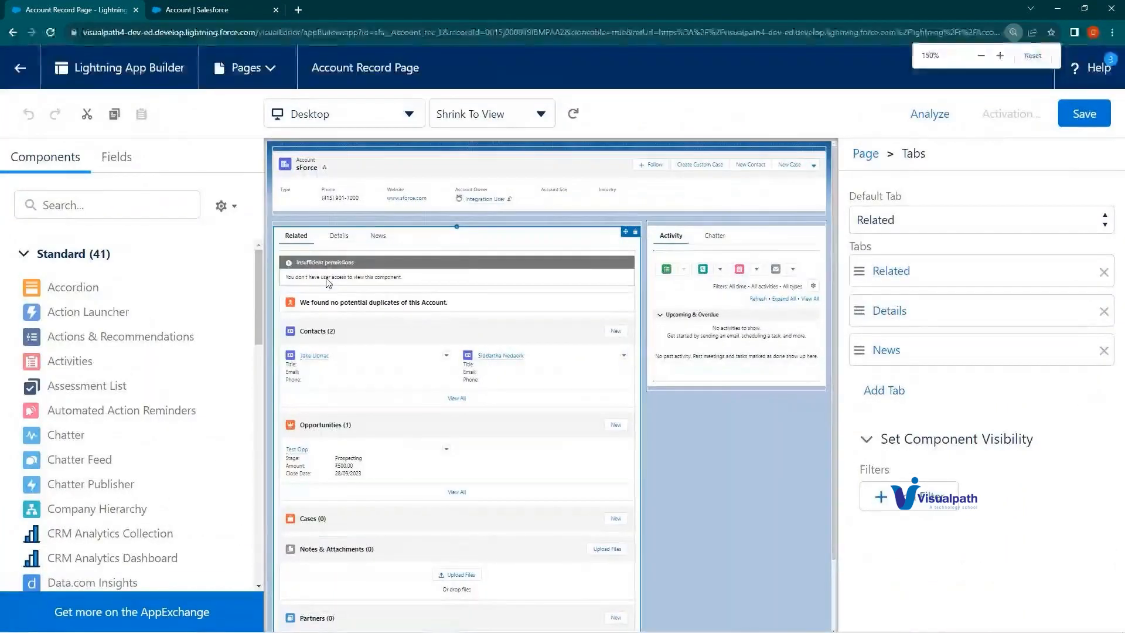
left_click(981, 55)
left_click(981, 56)
left_click(981, 56)
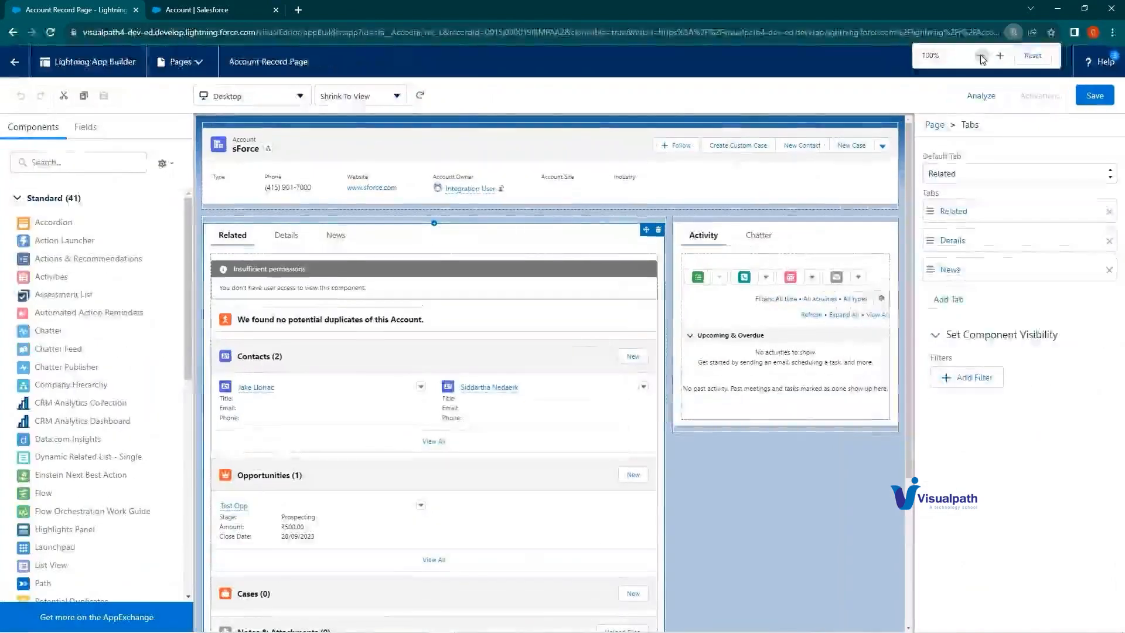
Step: Select the Record Detail component under Details and compare its page layout links with the Account object's page layouts in Setup
left_click(283, 245)
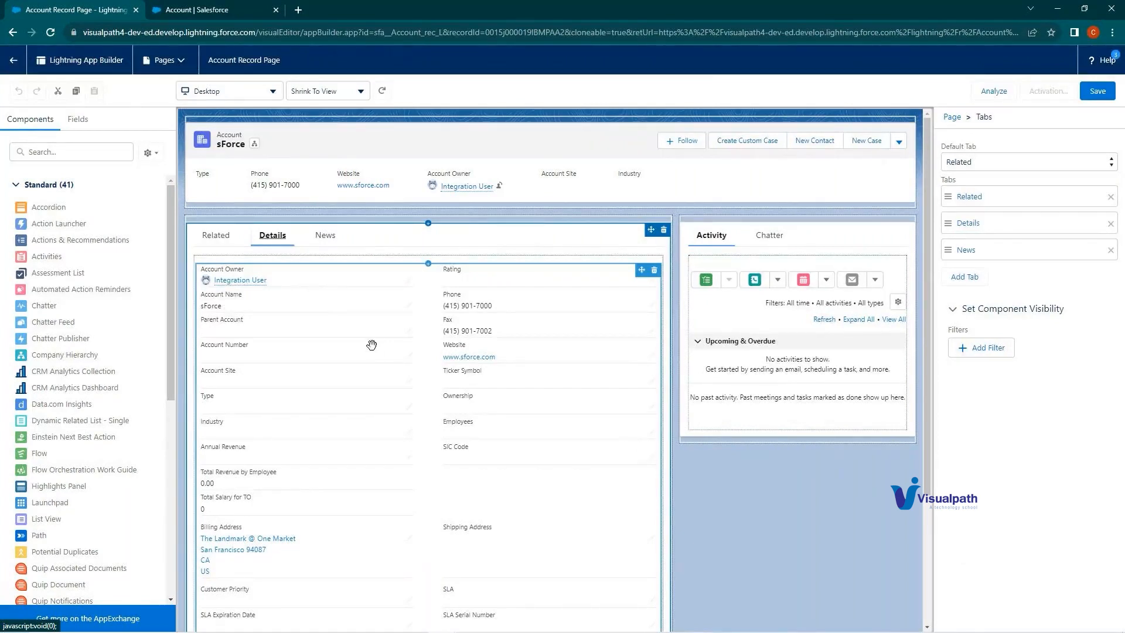
left_click(374, 314)
scroll(374, 314, "down", 3)
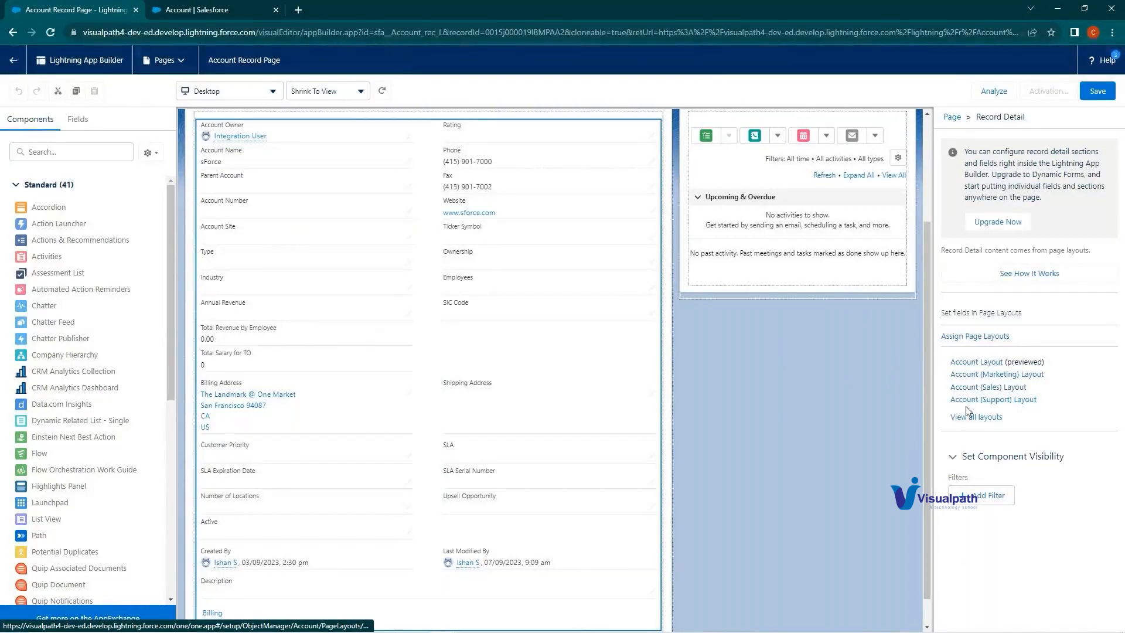
left_click(1016, 404)
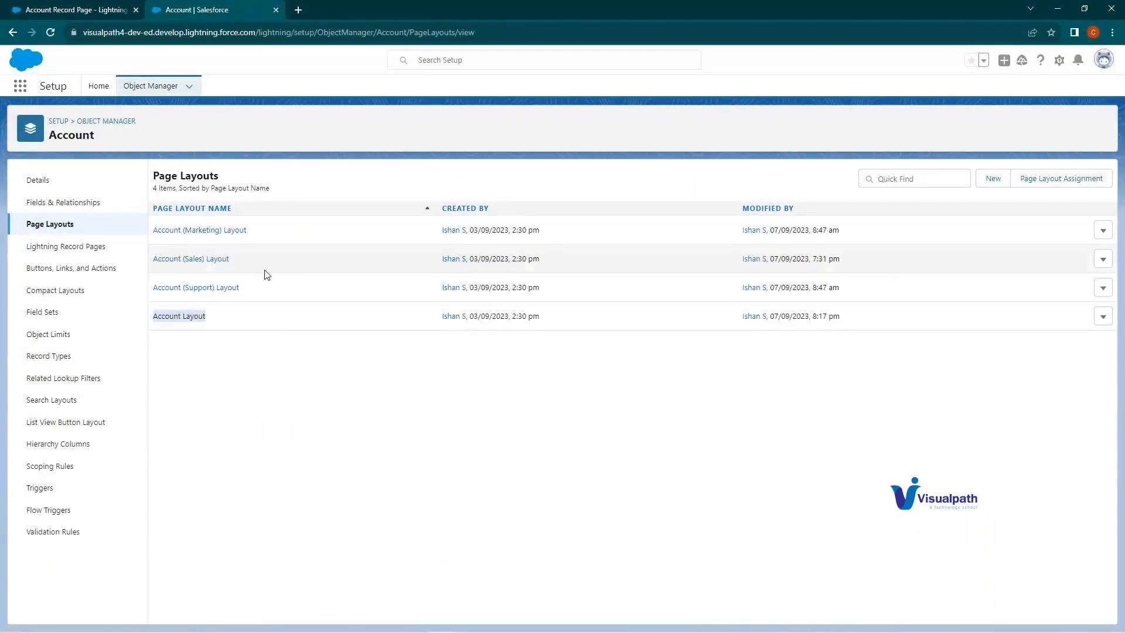
left_click(103, 13)
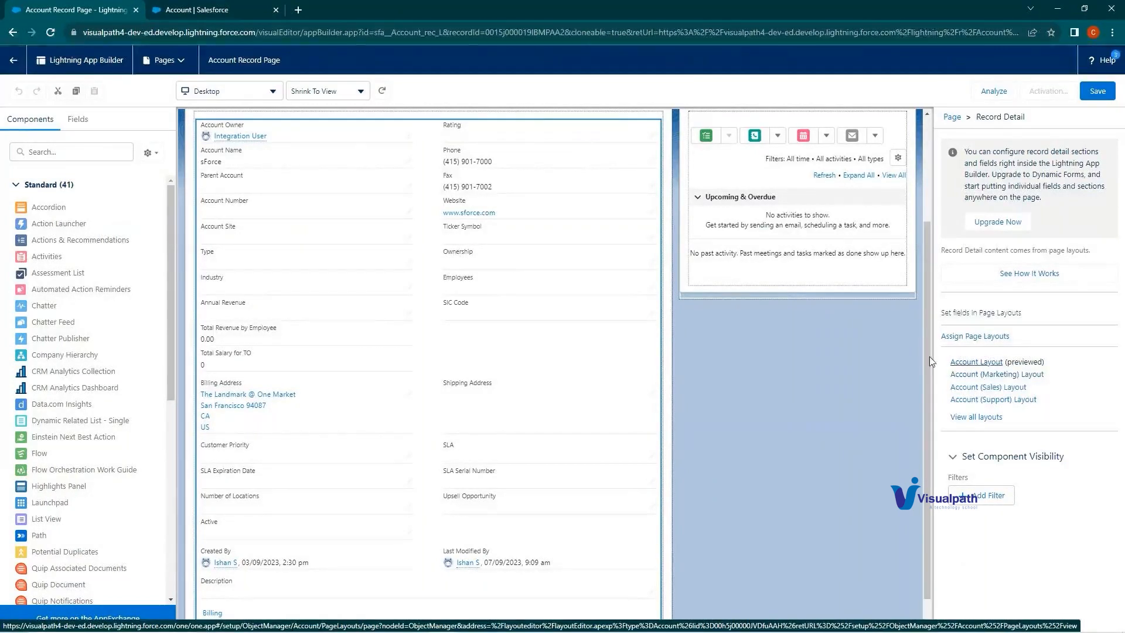
Step: Open Account Layout from the Account object's page layouts, review its sections, and highlight the Salesforce Mobile and Lightning Experience Actions heading
left_click(199, 10)
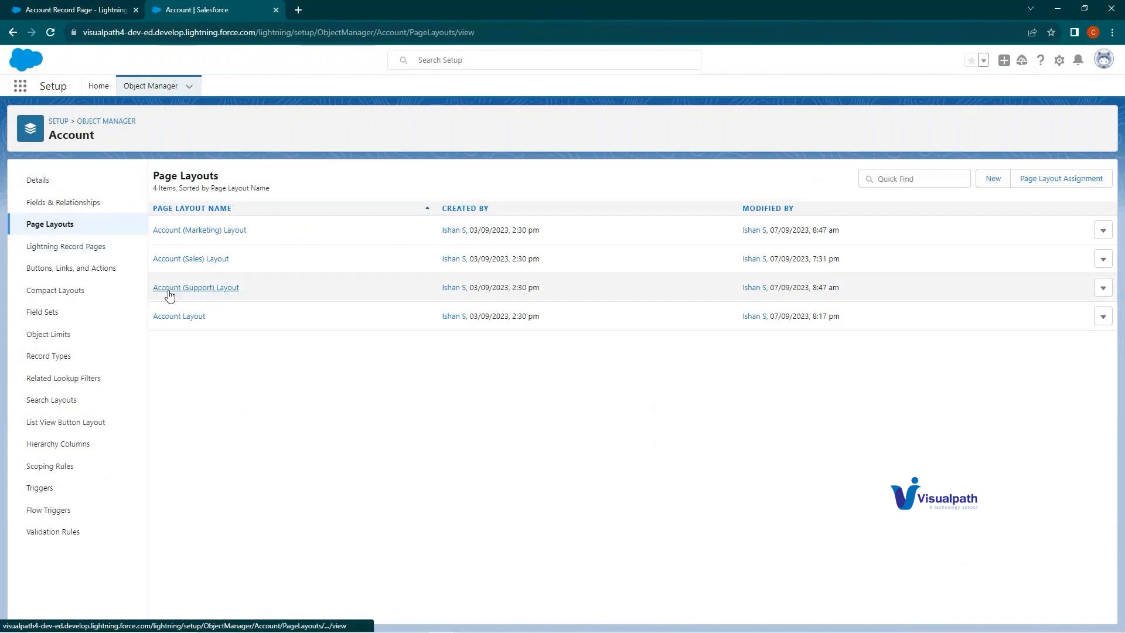
left_click(175, 318)
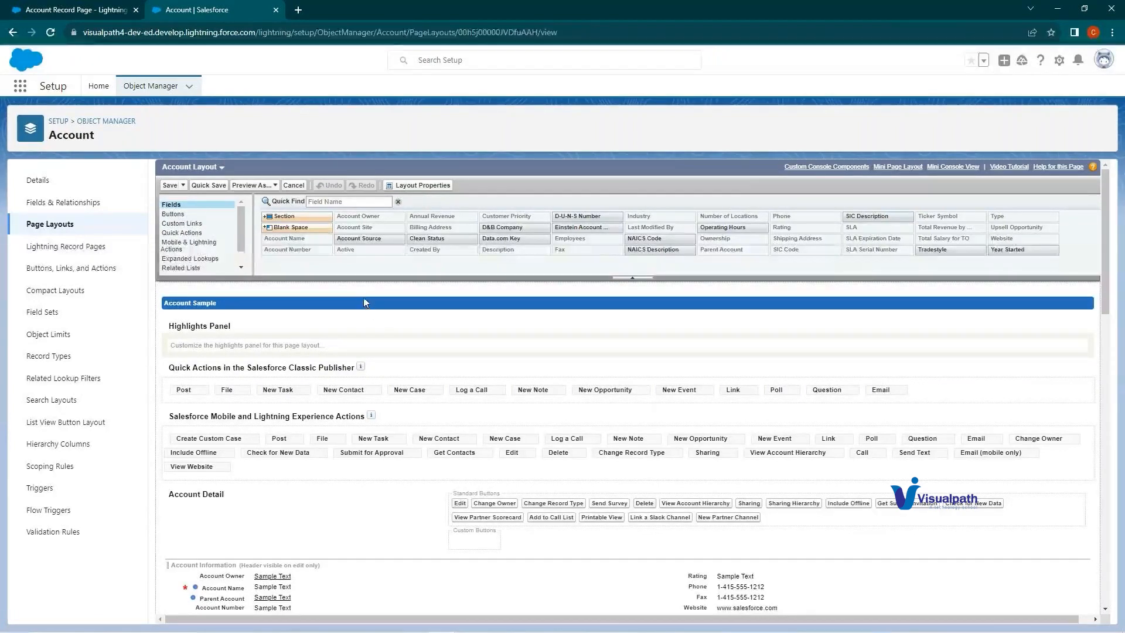
scroll(363, 298, "down", 2)
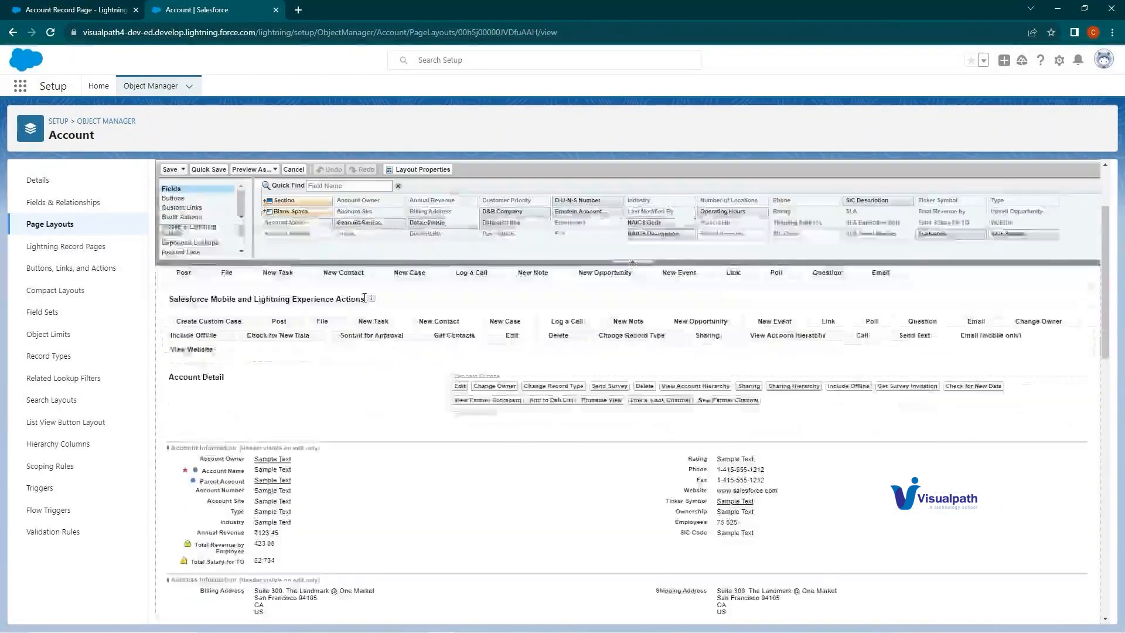
scroll(364, 298, "up", 1)
scroll(435, 370, "down", 1)
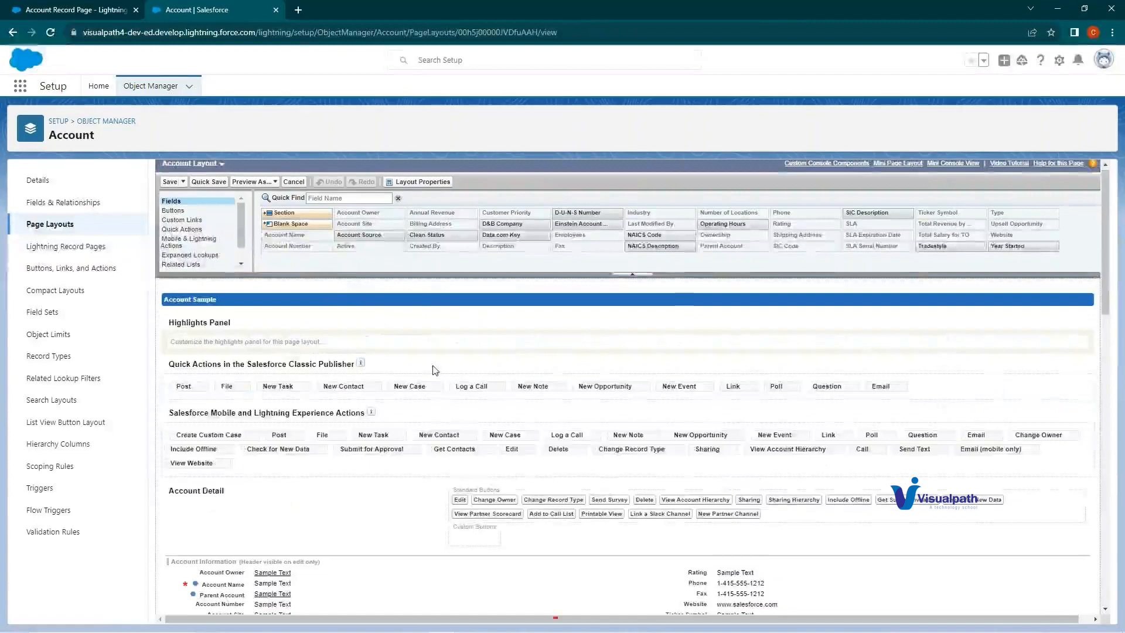
scroll(436, 370, "down", 4)
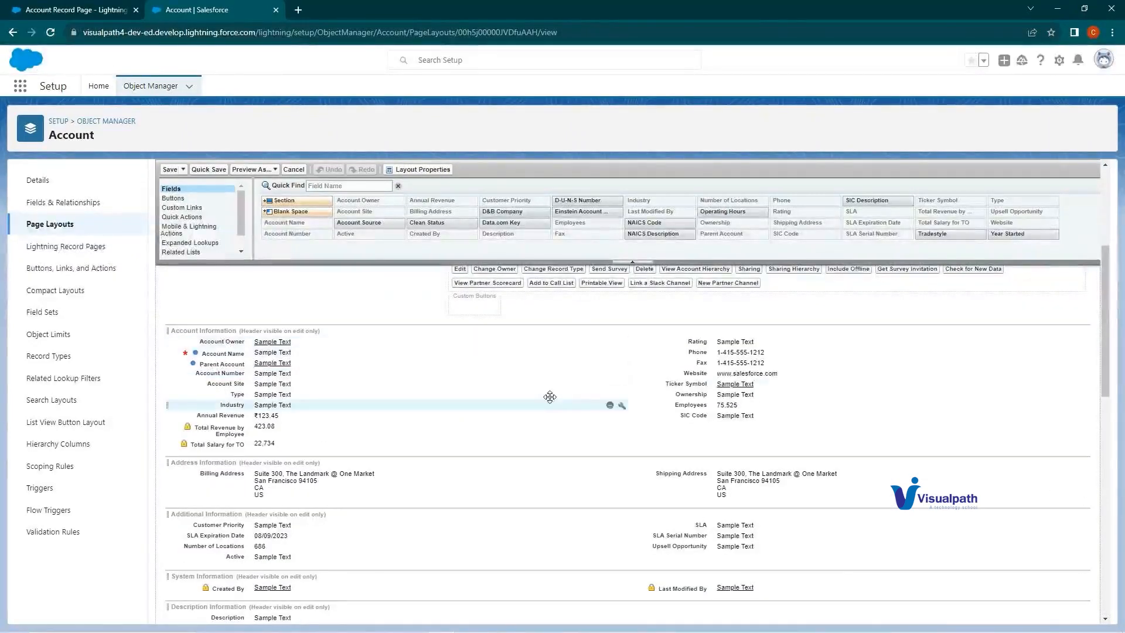
scroll(674, 388, "up", 1)
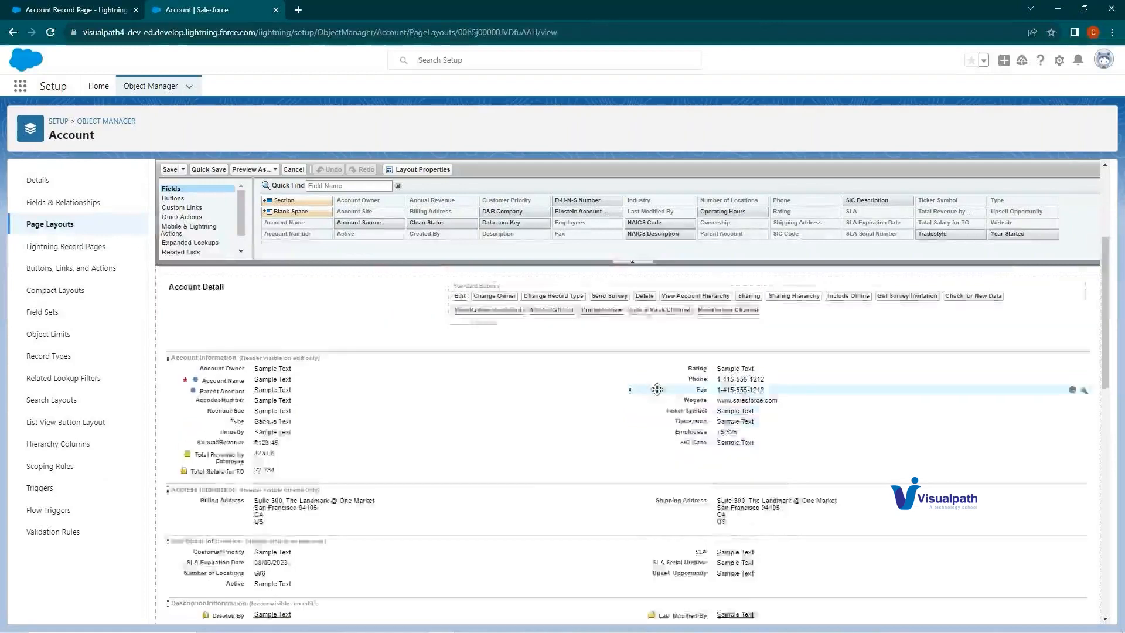
scroll(657, 389, "up", 3)
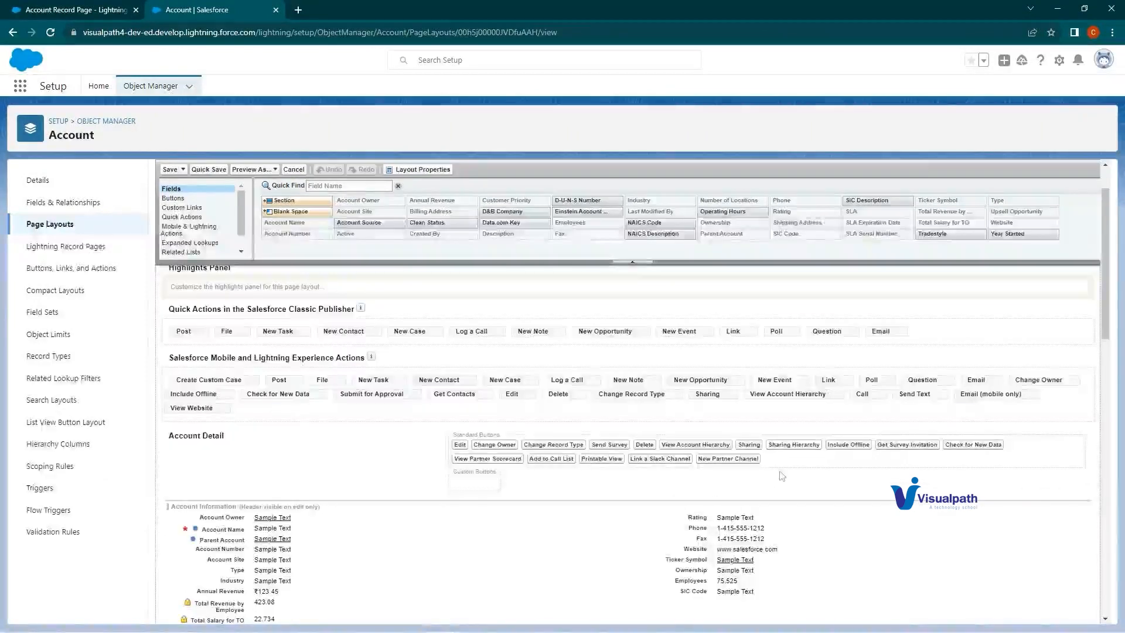
left_click_drag(177, 358, 369, 360)
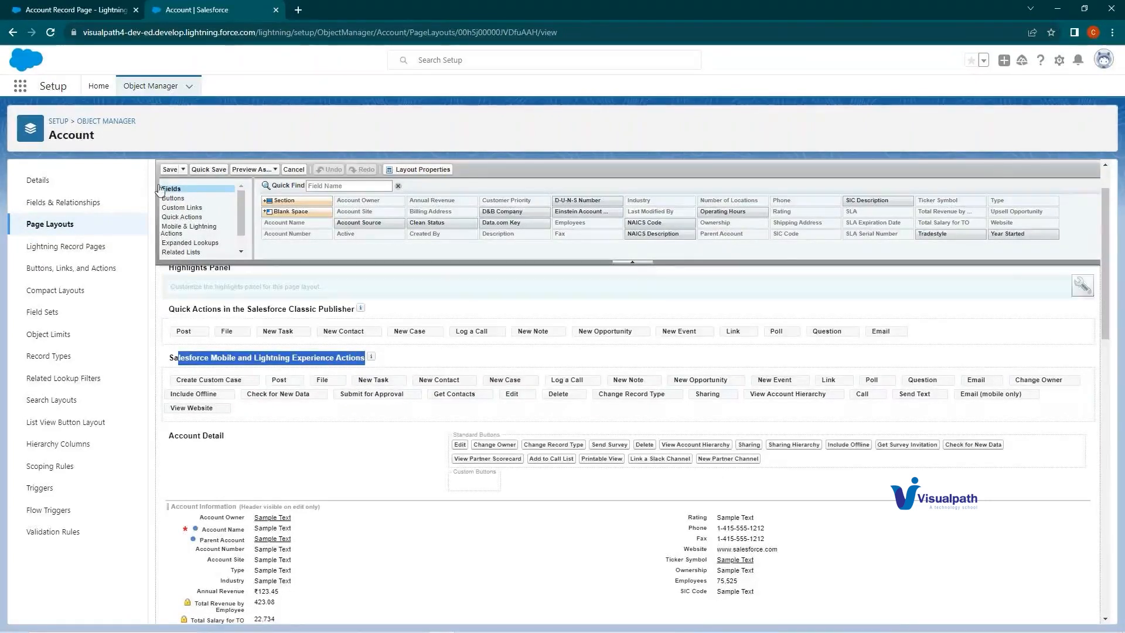
Step: Leave Lightning App Builder without saving and return to the sForce account record
left_click(58, 14)
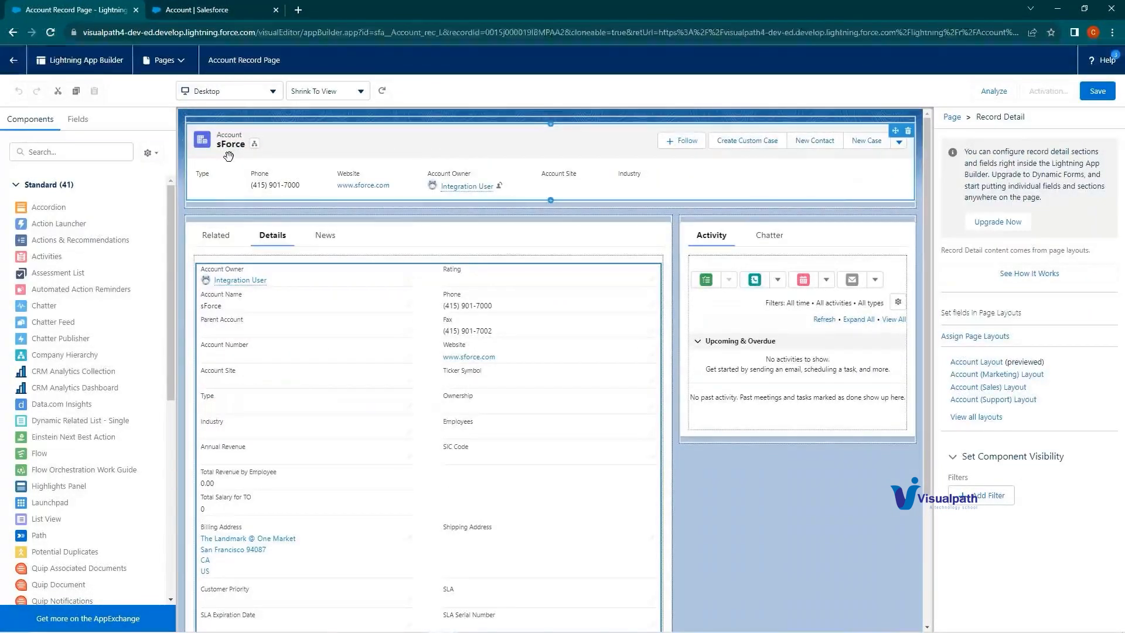
left_click(13, 60)
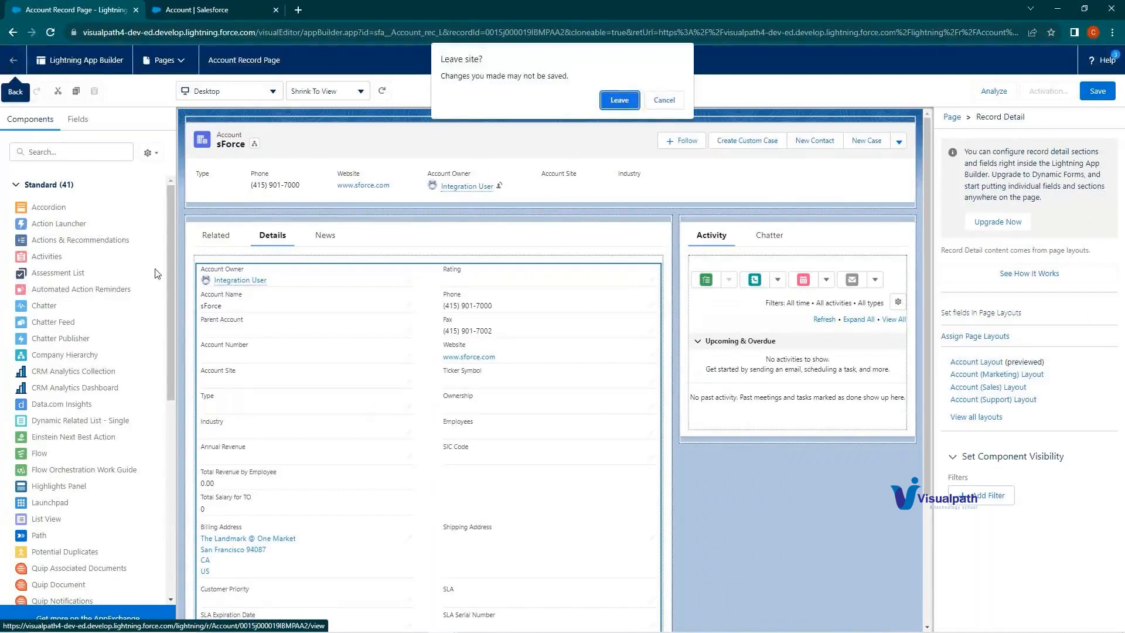
left_click(620, 100)
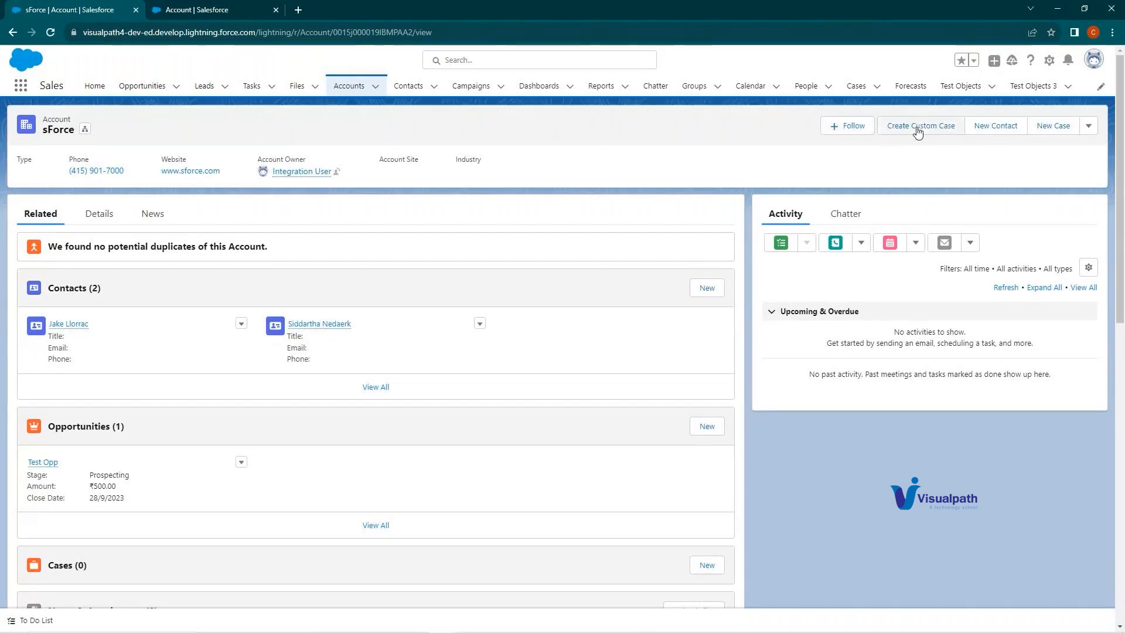
Step: Compare the sForce record's full list of actions with the Salesforce Mobile and Lightning Experience Actions in Account Layout
left_click(1089, 127)
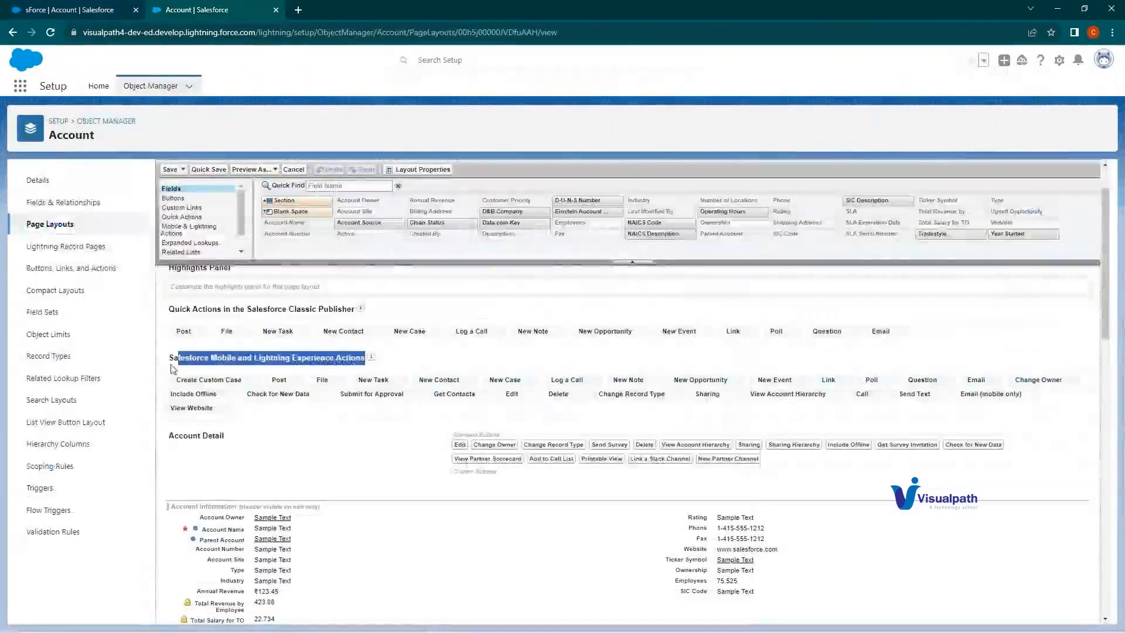
left_click(181, 378)
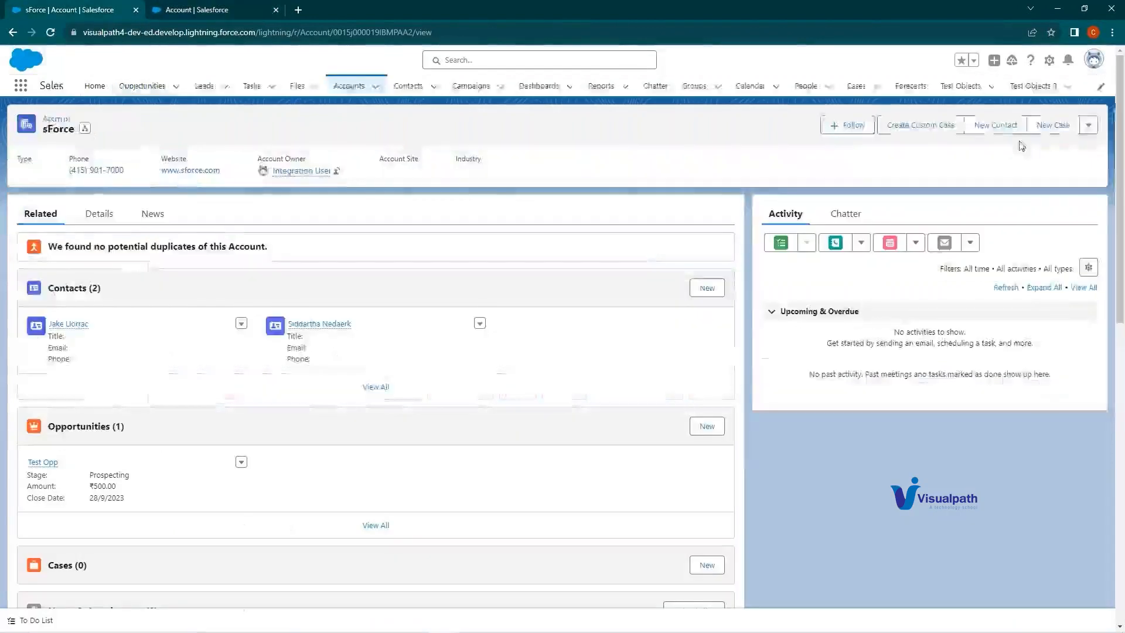
left_click(1088, 124)
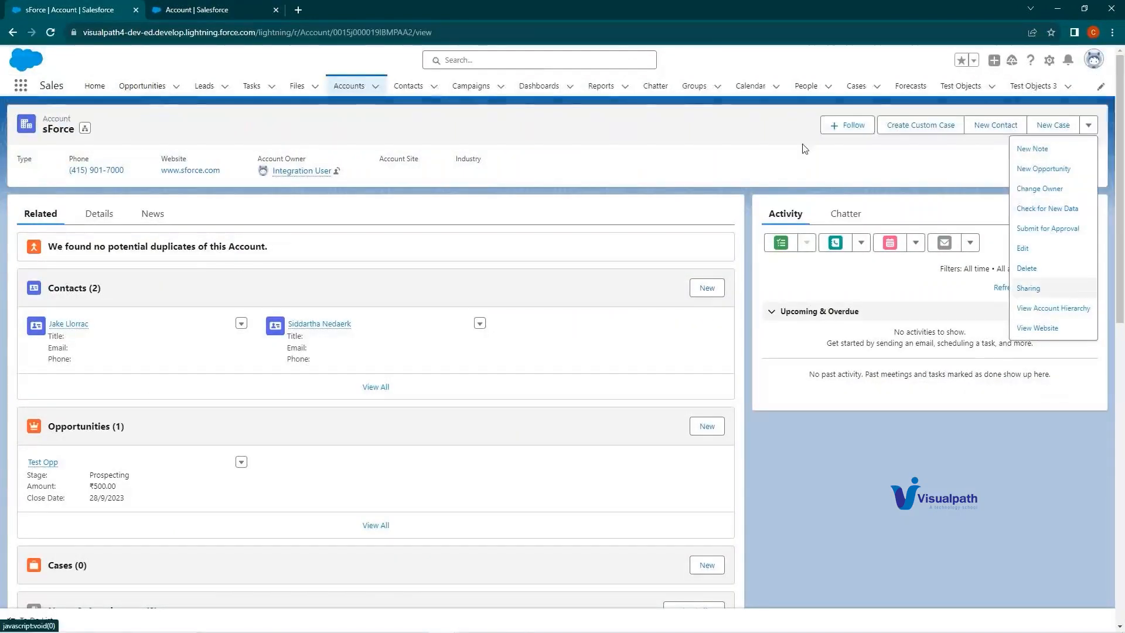
left_click(749, 137)
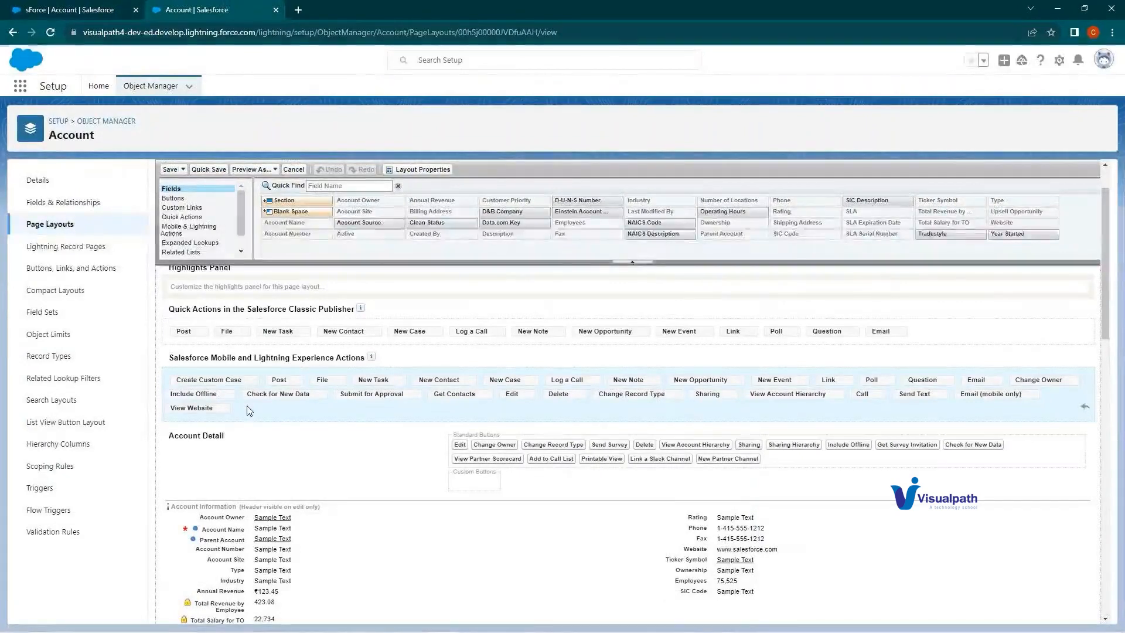
scroll(249, 410, "down", 2)
scroll(250, 413, "up", 4)
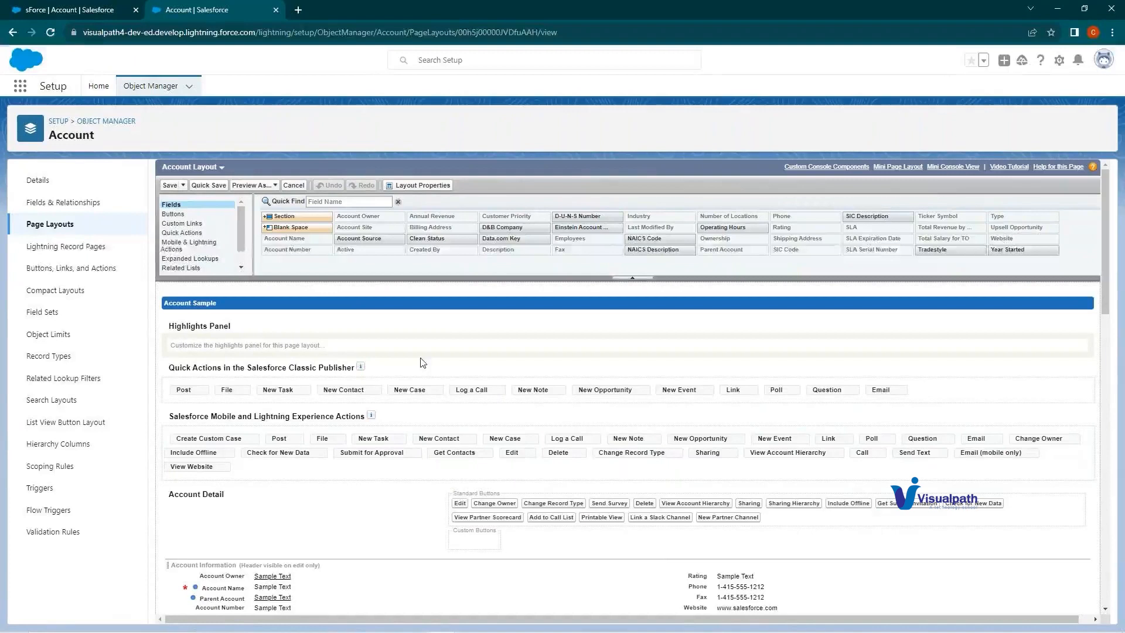
scroll(433, 422, "down", 3)
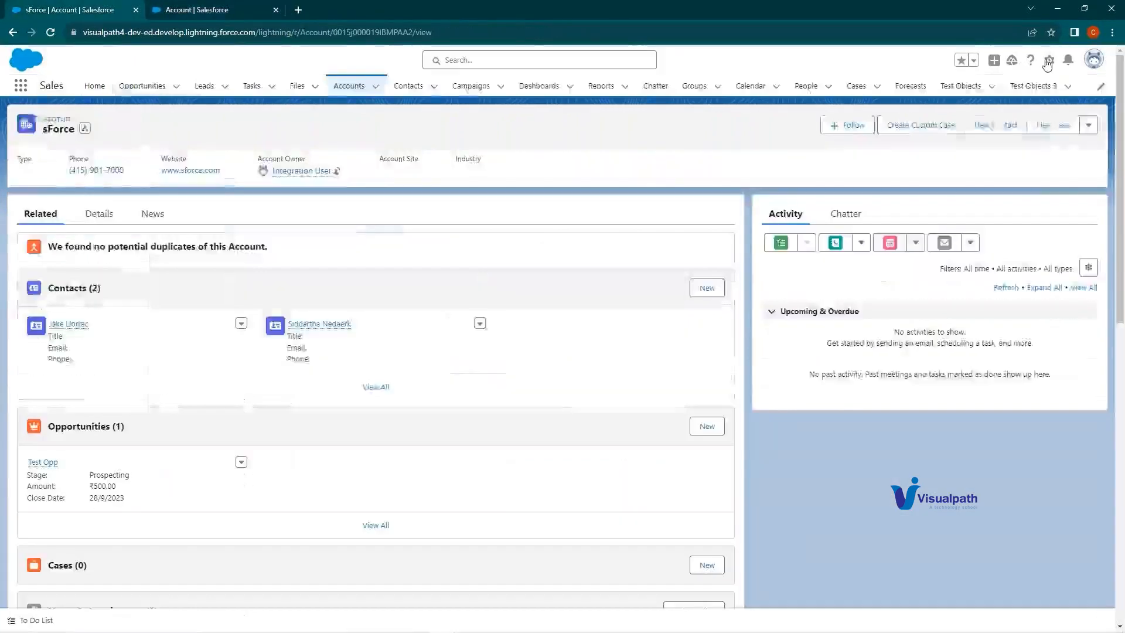
Step: Open Salesforce Classic in a new browser tab and show the sForce account's Account Detail section with its buttons
left_click(1049, 61)
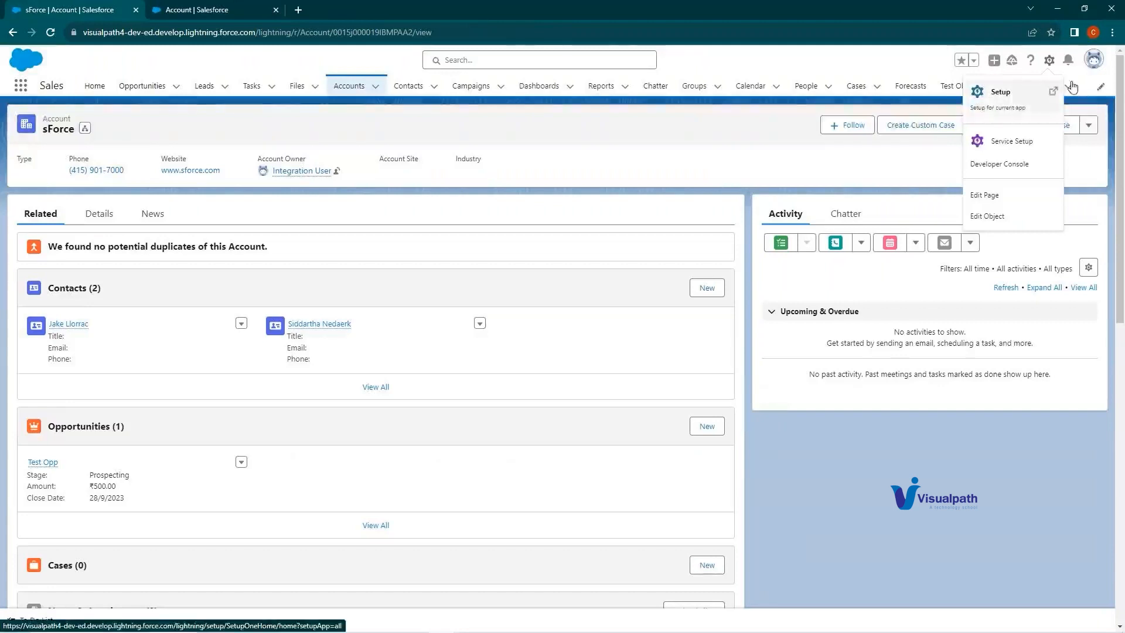
left_click(1093, 60)
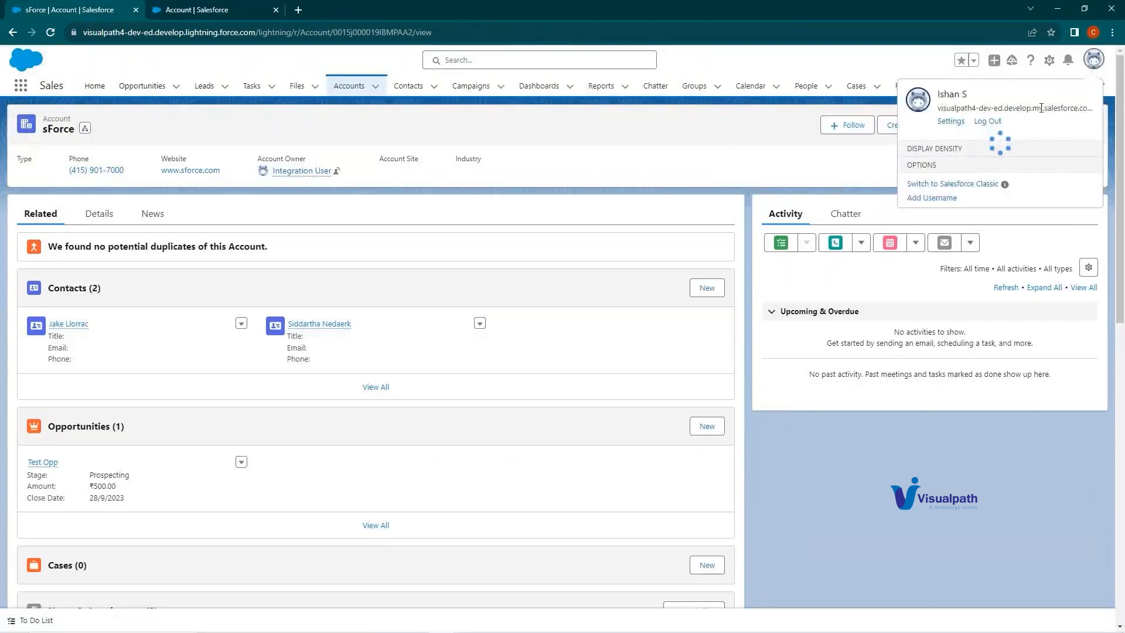
right_click(965, 226)
left_click(996, 235)
left_click(352, 9)
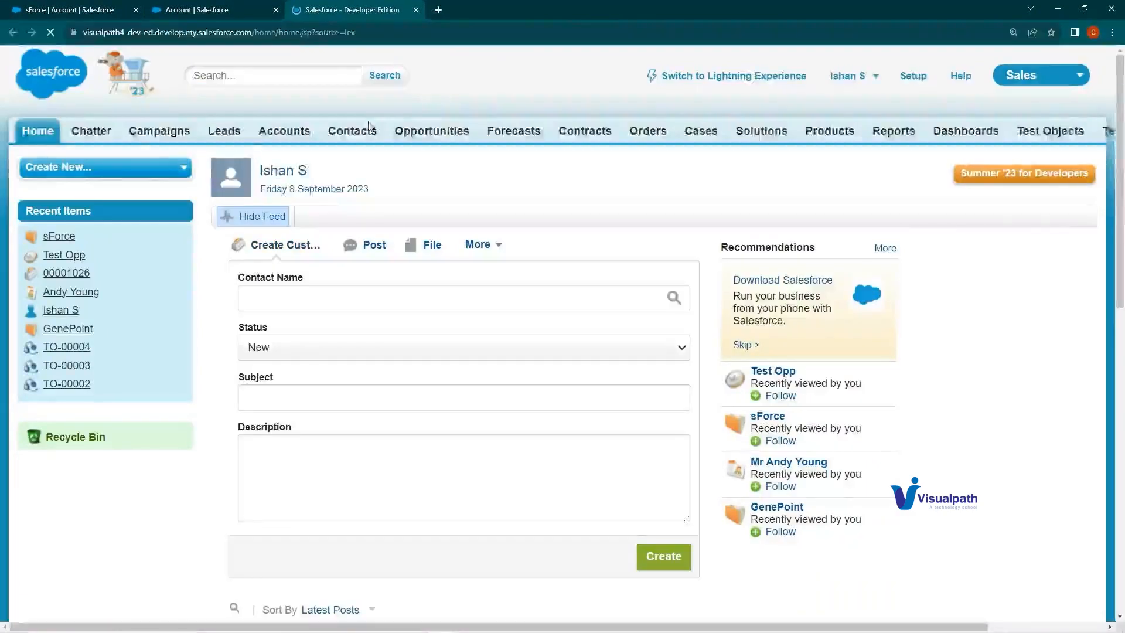
left_click(53, 242)
scroll(52, 242, "down", 1)
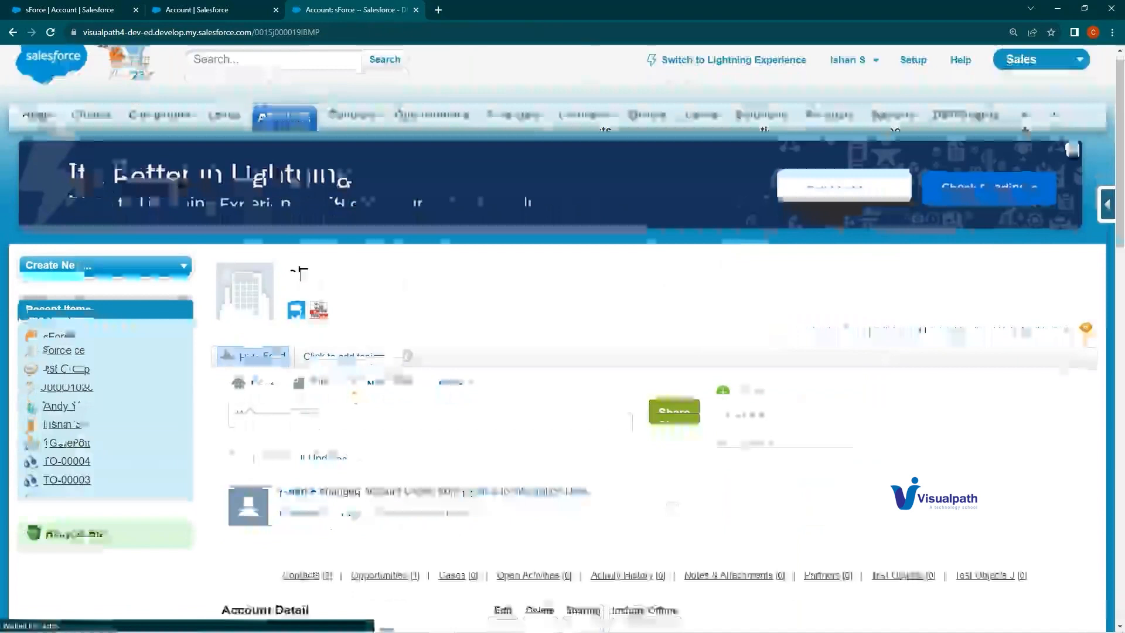
scroll(245, 49, "down", 4)
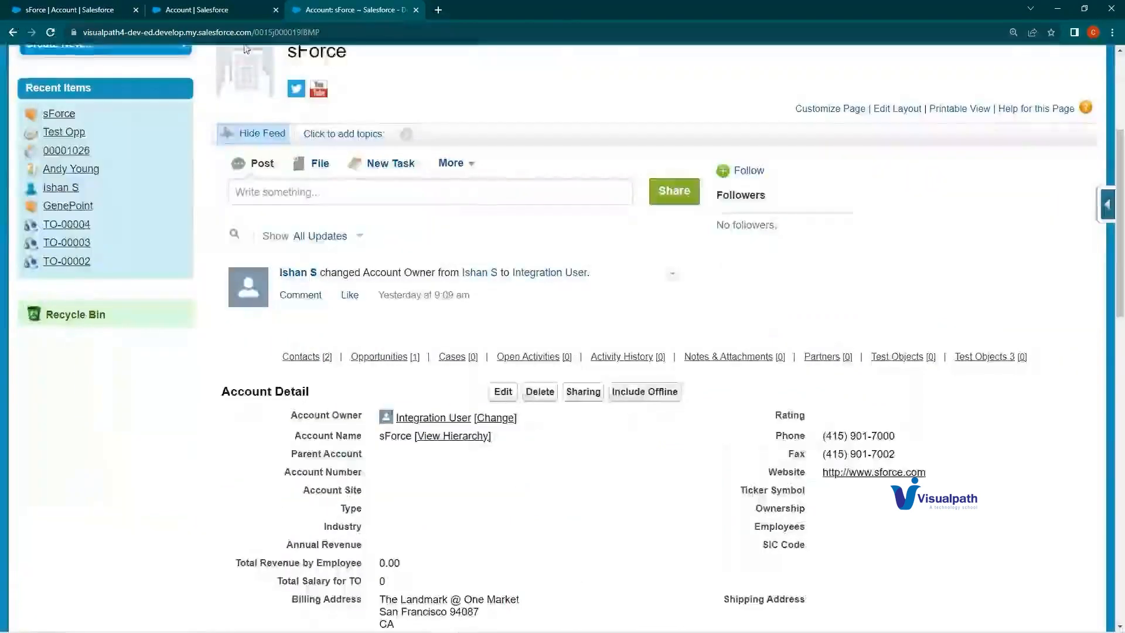
Step: Return to the Account Layout editor and point out the Standard Buttons in its Account Detail section
left_click(71, 10)
left_click(196, 10)
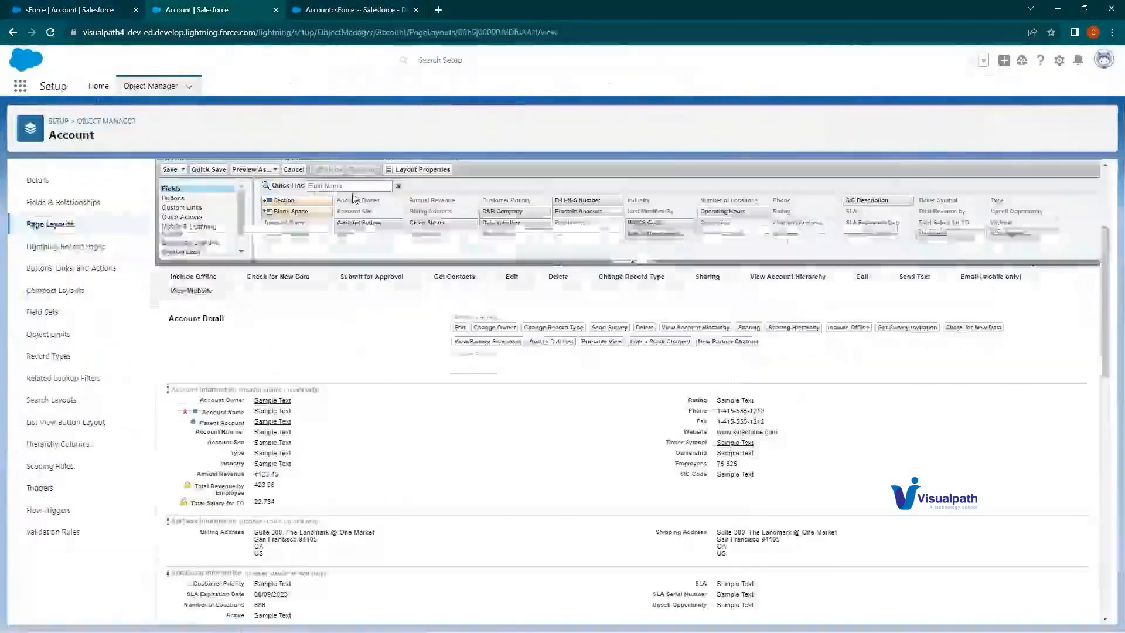
left_click_drag(452, 322, 744, 323)
left_click(812, 358)
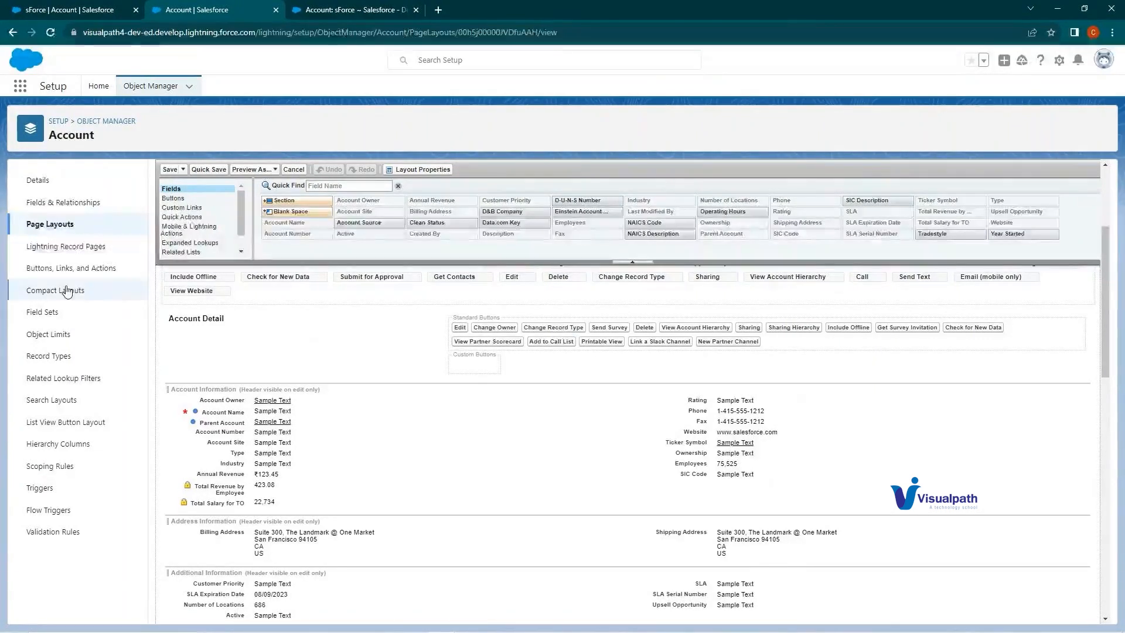
Step: Open the Account object's Record Types in a new browser tab and view them
right_click(70, 356)
left_click(100, 369)
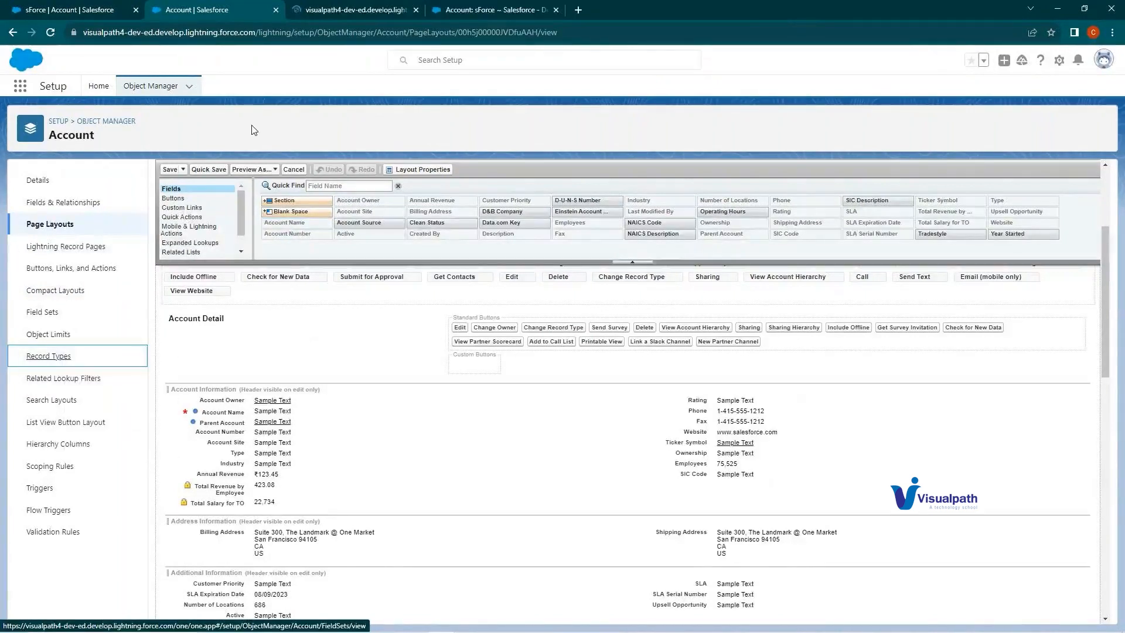
left_click(352, 10)
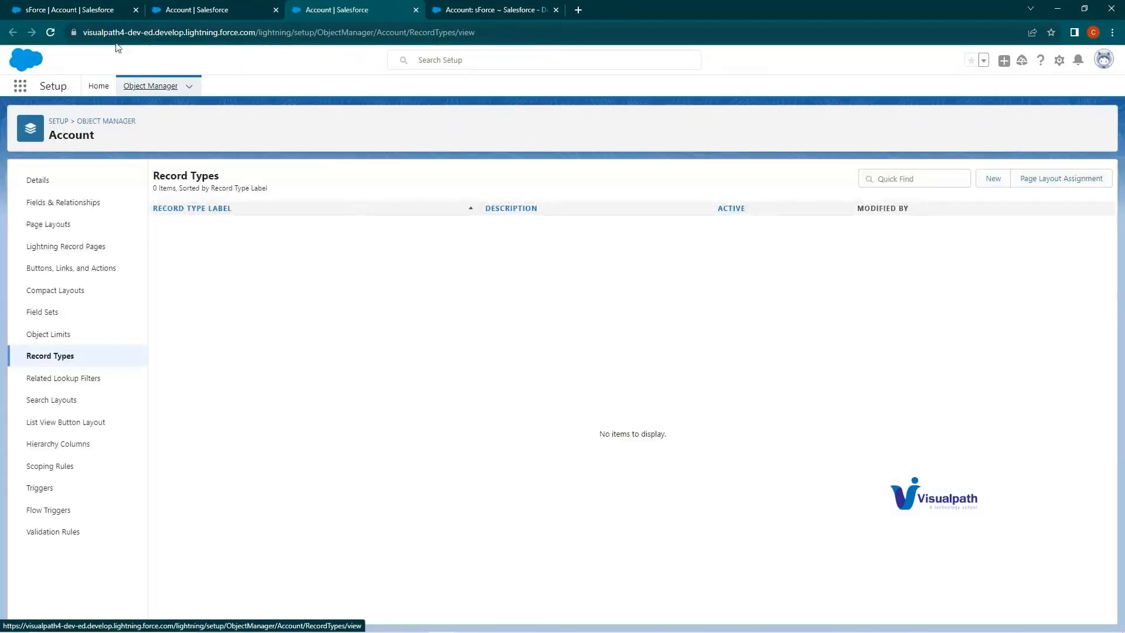
Step: Compare Account Layout with the sForce record in Classic and return to the layout editor
left_click(201, 7)
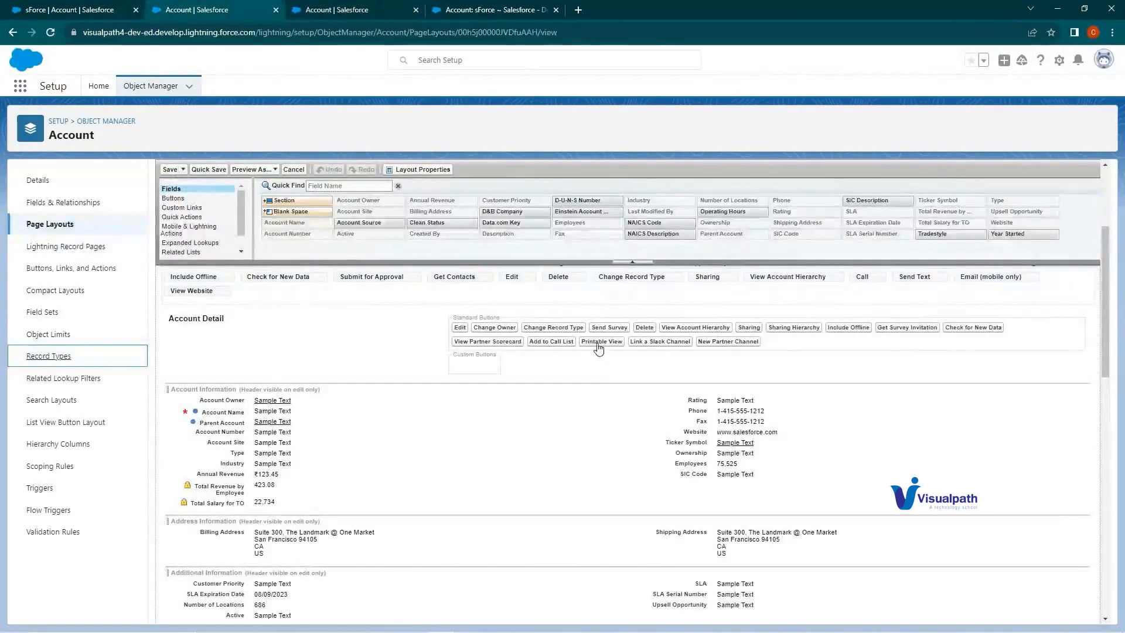
left_click(83, 6)
left_click(475, 10)
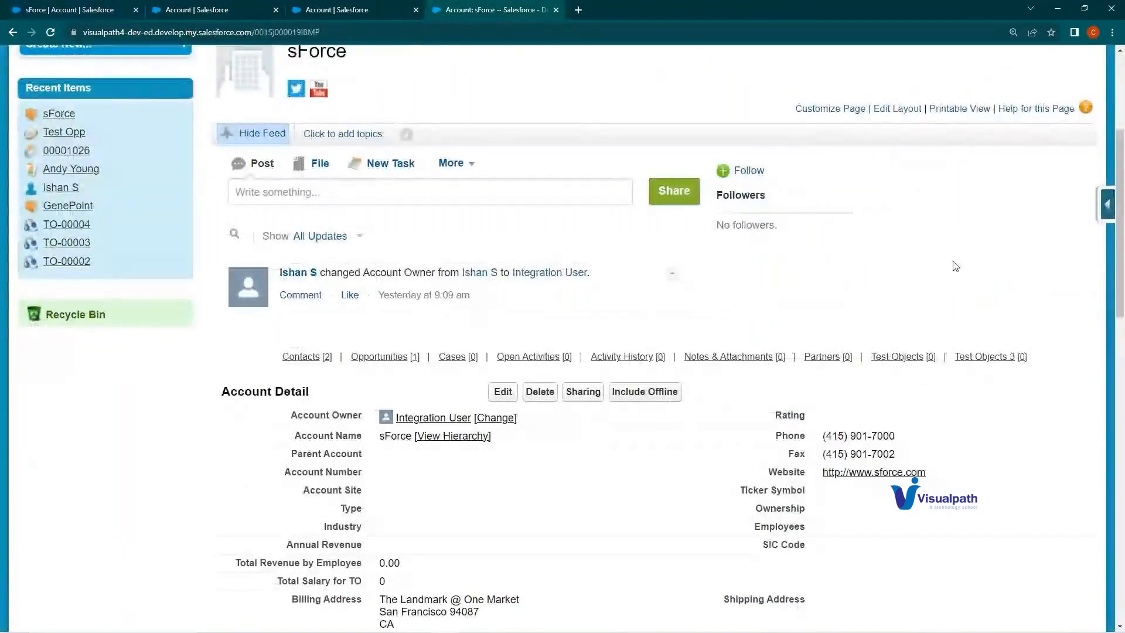
left_click(296, 7)
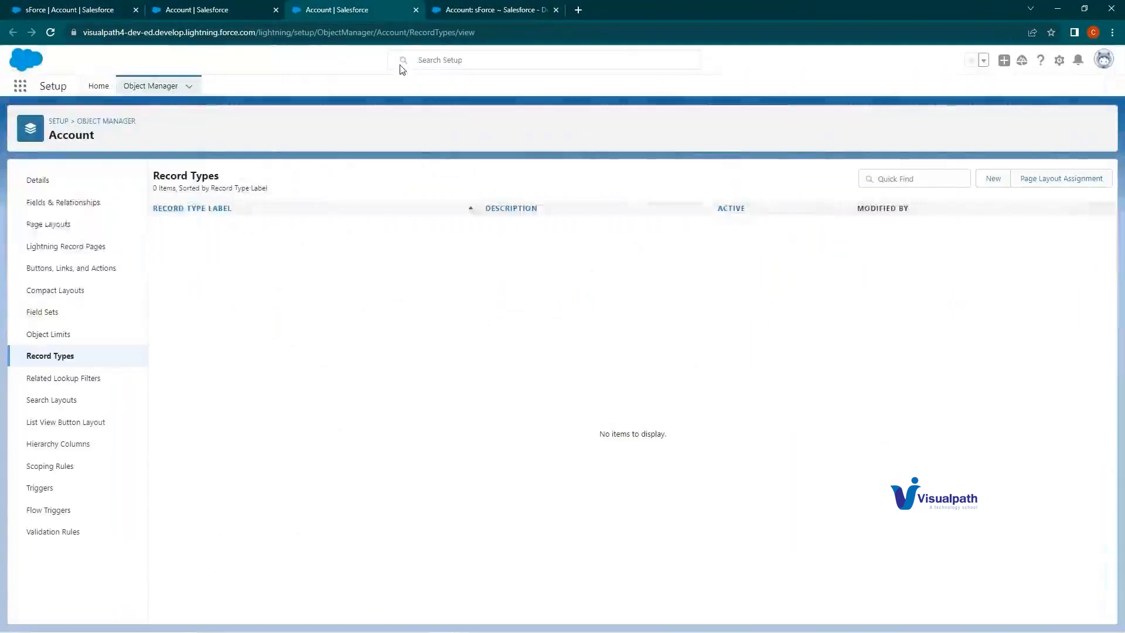
left_click(232, 9)
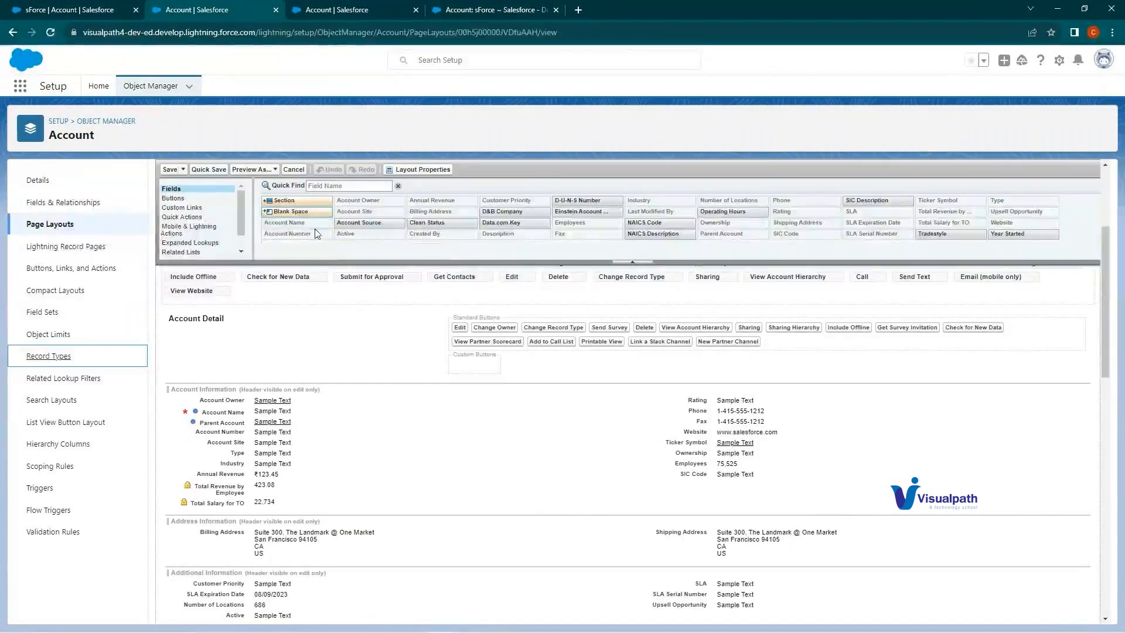
Step: Highlight the Salesforce Mobile and Lightning Experience Actions, Standard Buttons and Custom Buttons headings in Account Layout
scroll(252, 337, "up", 1)
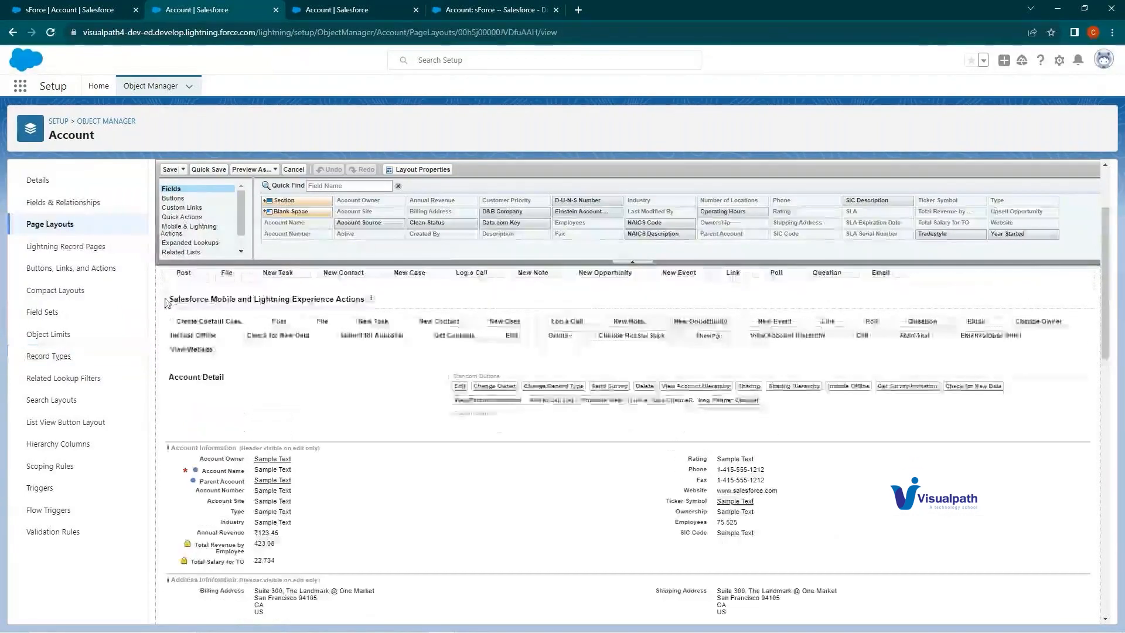
left_click_drag(166, 302, 372, 311)
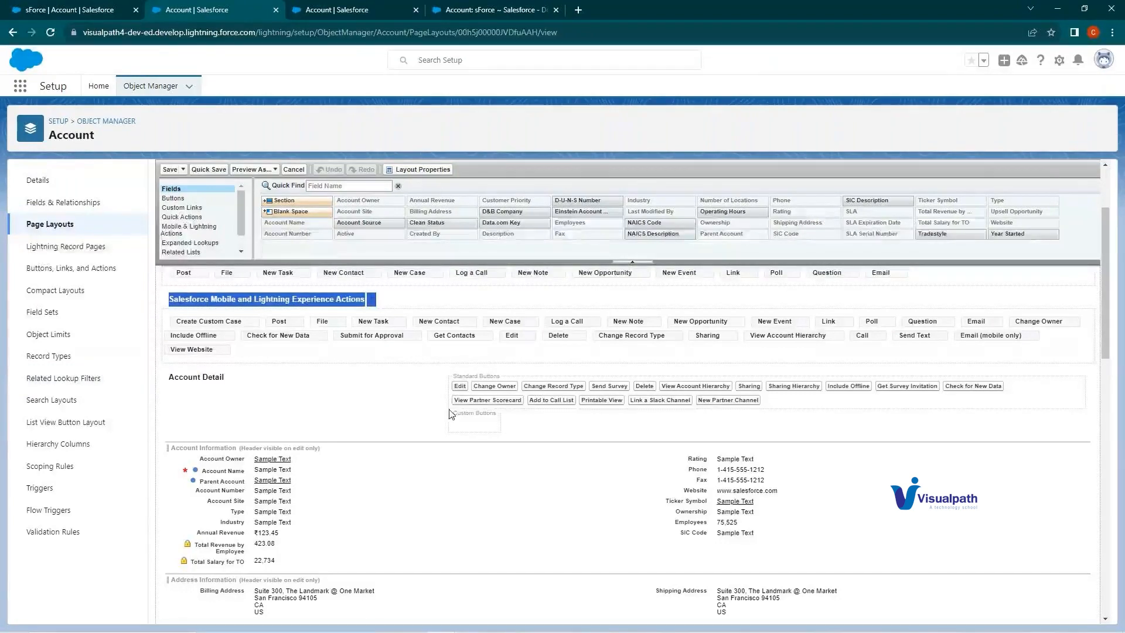
left_click_drag(478, 413, 502, 377)
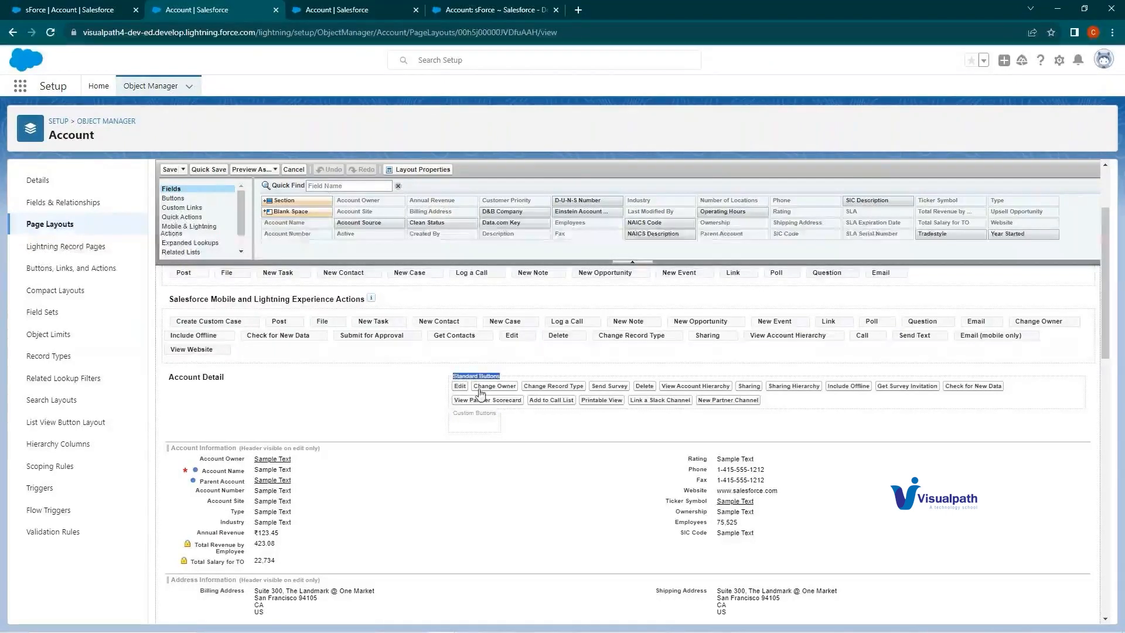
left_click_drag(458, 413, 499, 418)
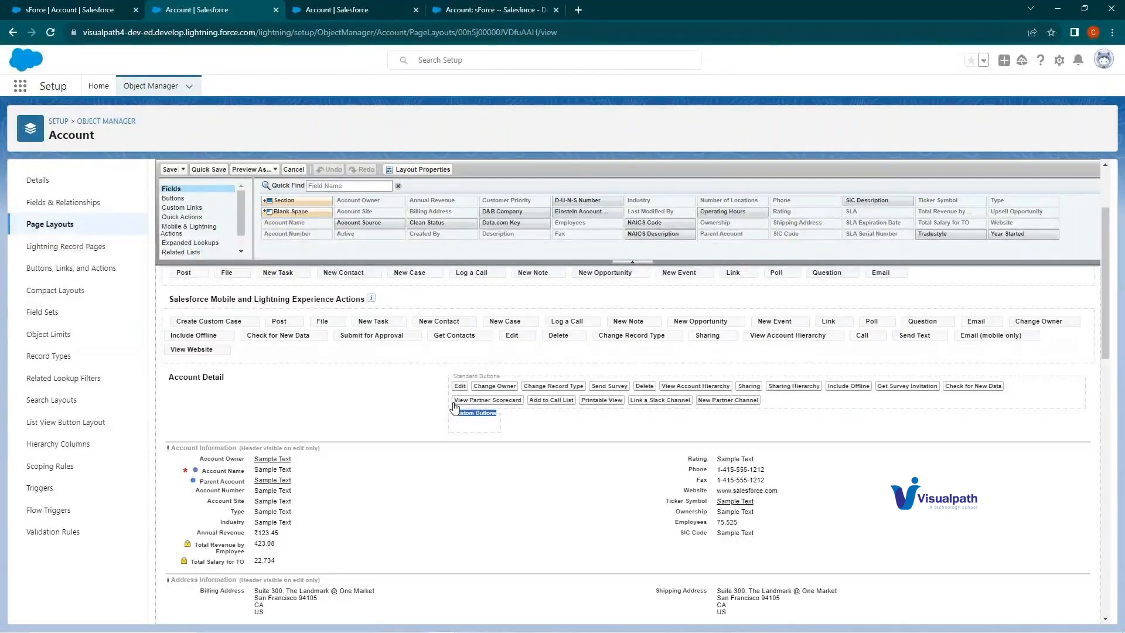
scroll(433, 390, "down", 1)
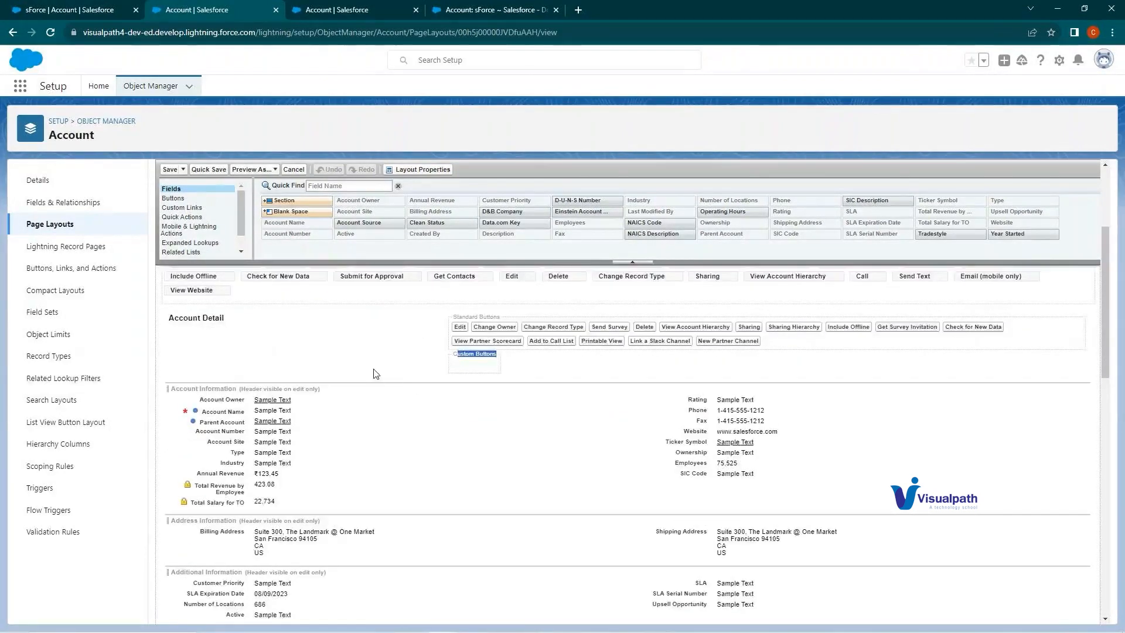
Step: Compare Account Layout's field sections with the sForce record's Details in Lightning and return to the layout editor
scroll(375, 370, "down", 2)
scroll(374, 367, "up", 1)
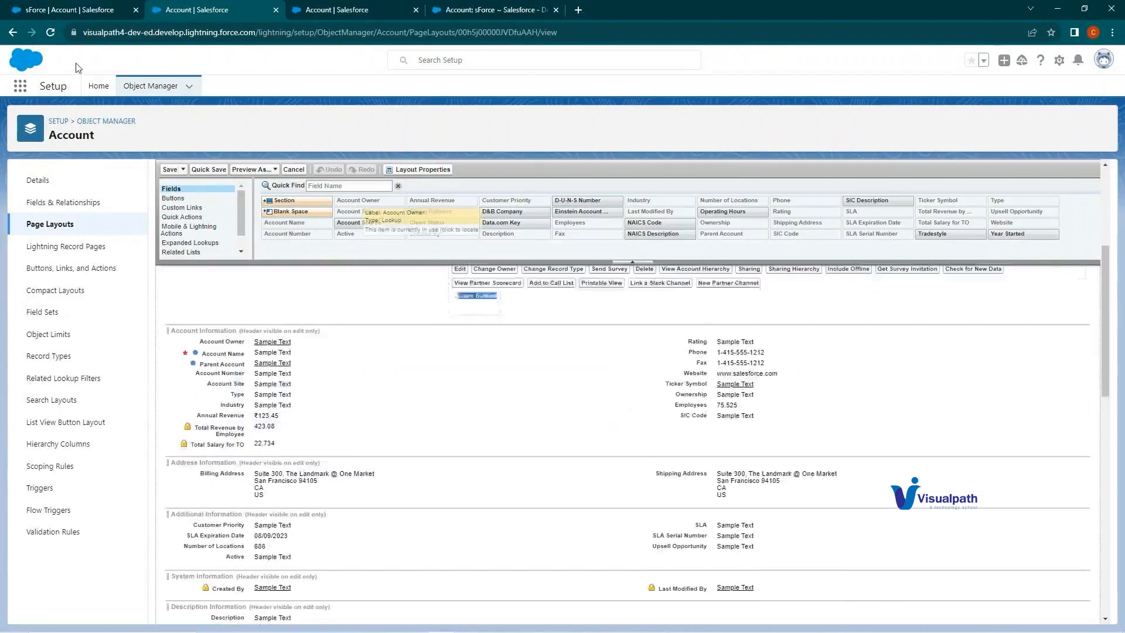
left_click(75, 10)
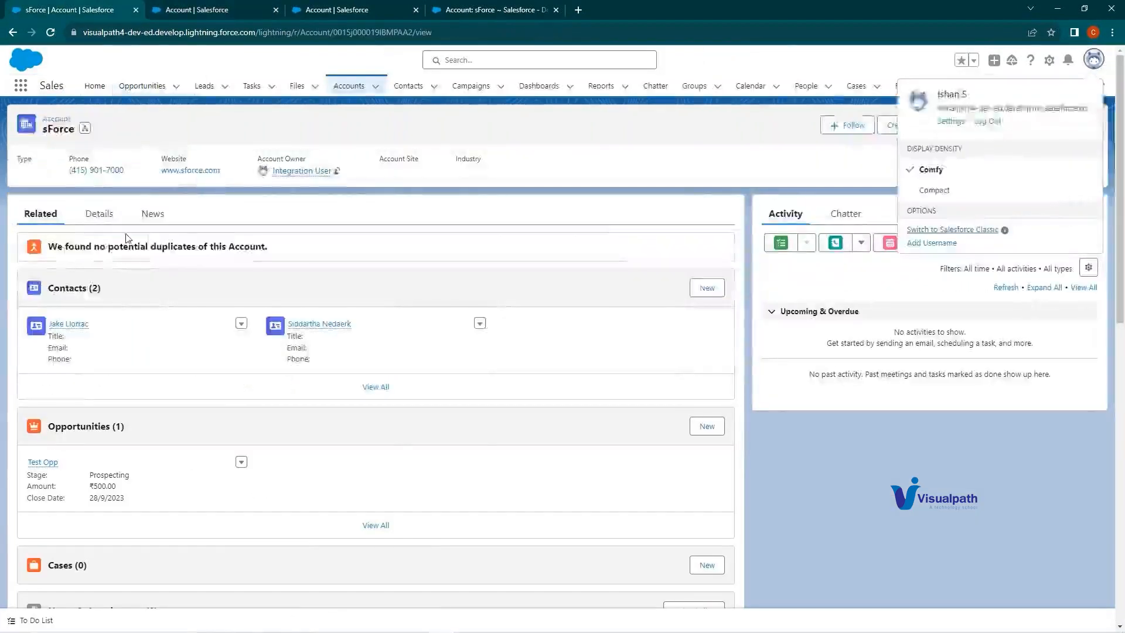
left_click(99, 214)
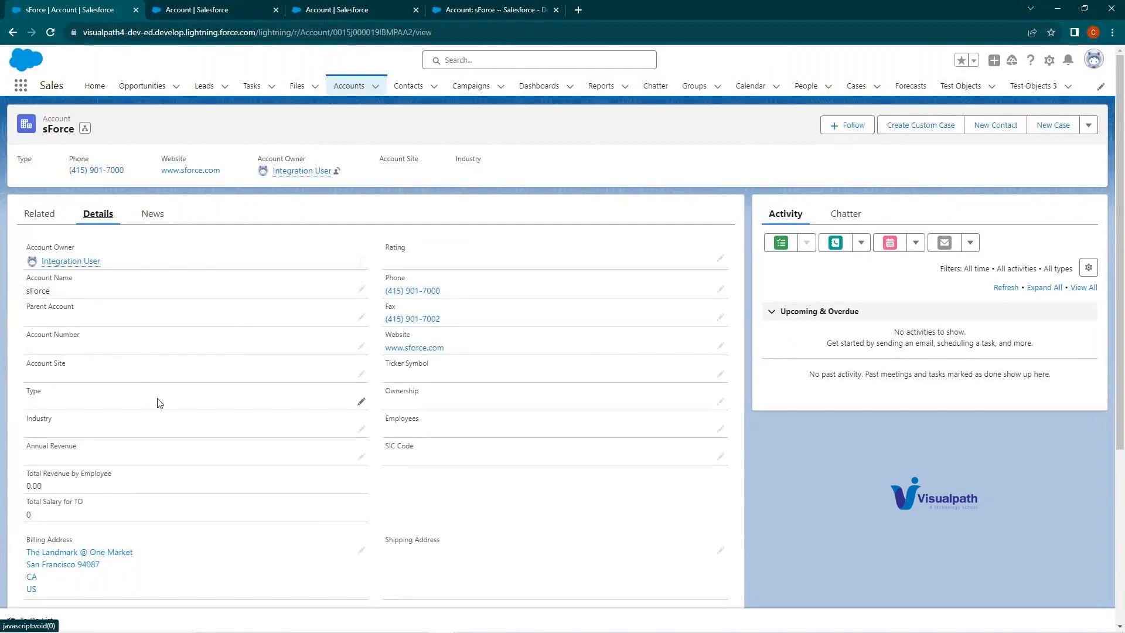
scroll(164, 403, "down", 4)
scroll(164, 403, "up", 4)
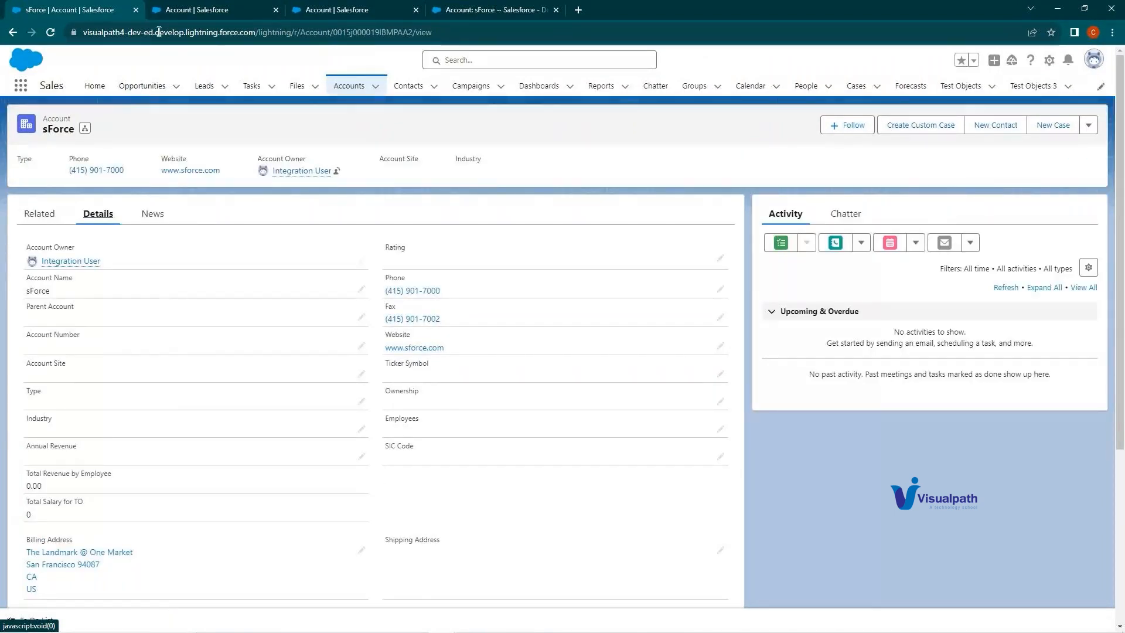
left_click(193, 10)
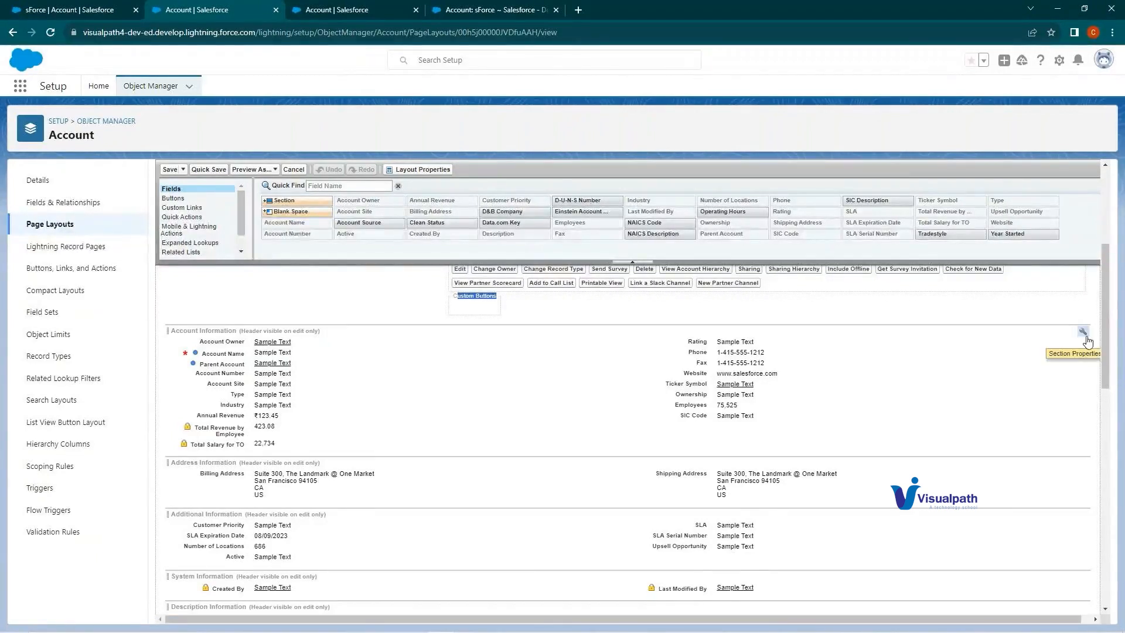
Step: Open the section properties of Account Information in Account Layout and highlight the Display Section Header On setting
key("ctrl+plus")
key("ctrl+plus")
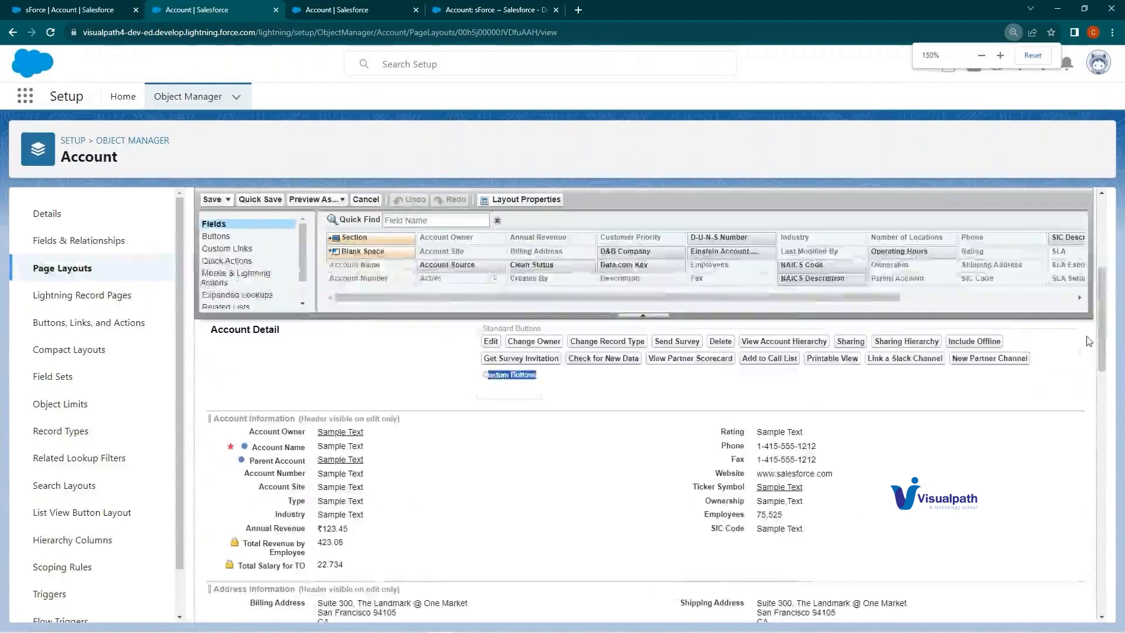
key("ctrl+plus")
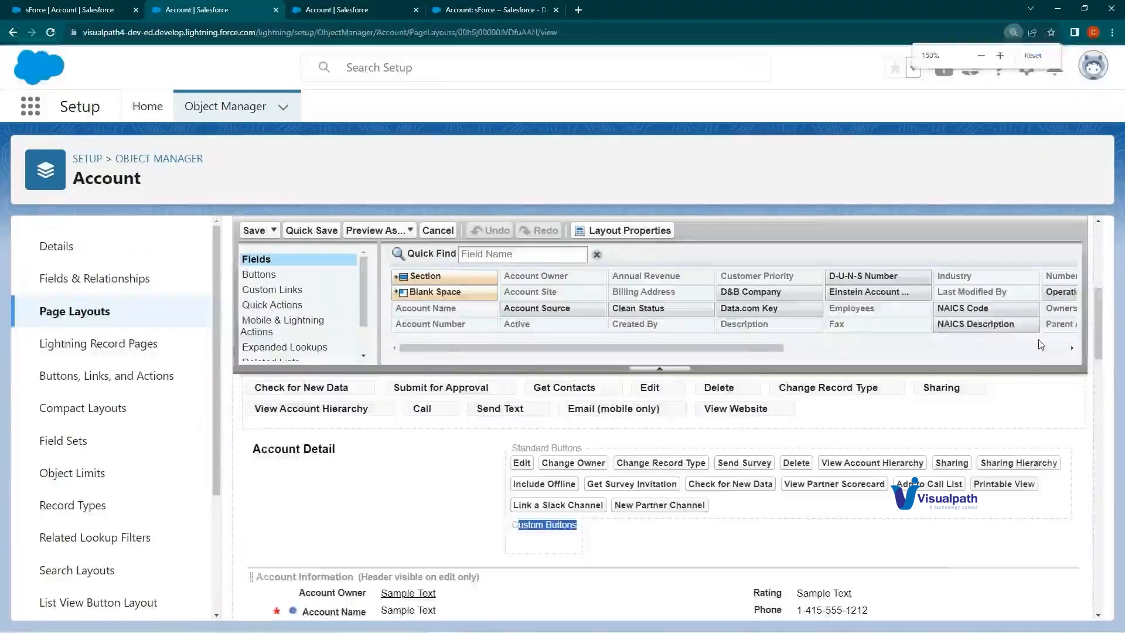
scroll(620, 402, "down", 2)
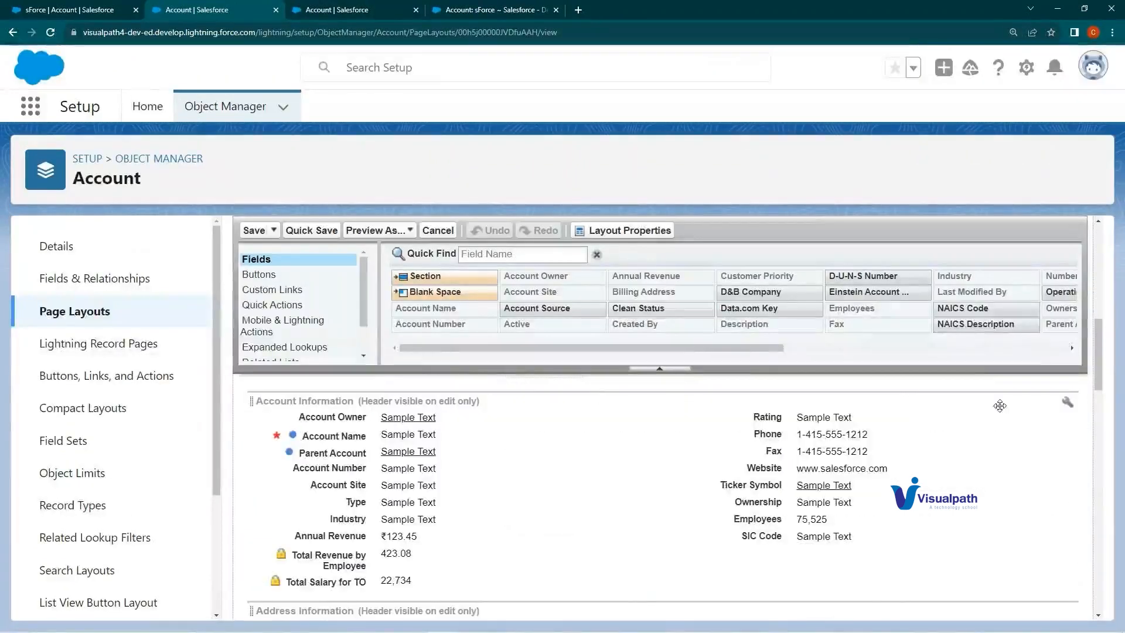
left_click(1069, 403)
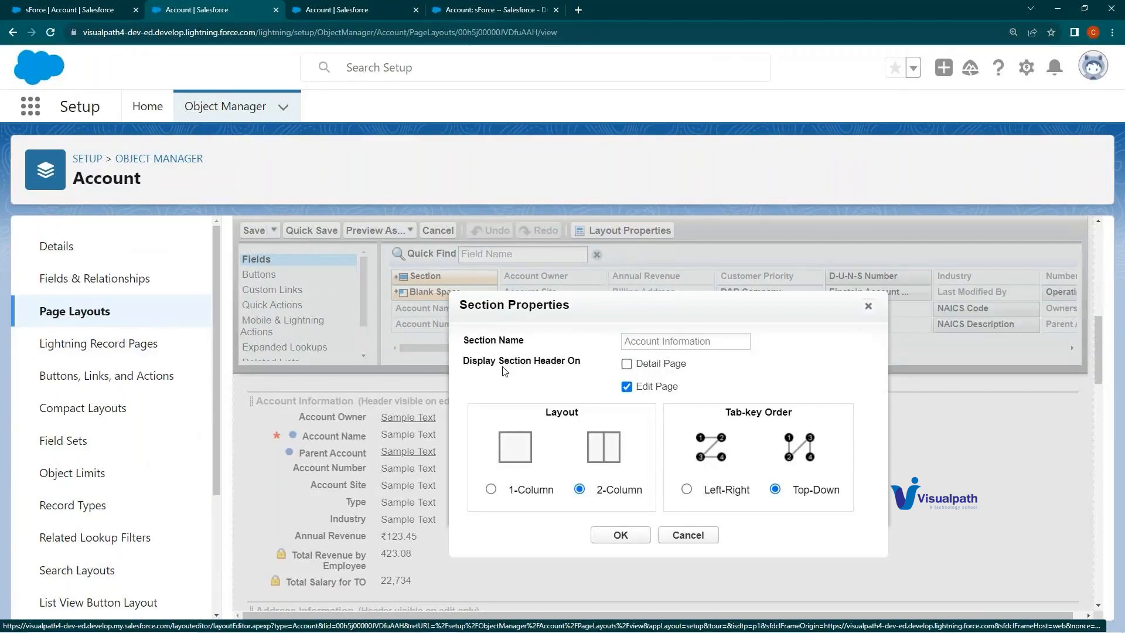
left_click_drag(502, 368, 625, 375)
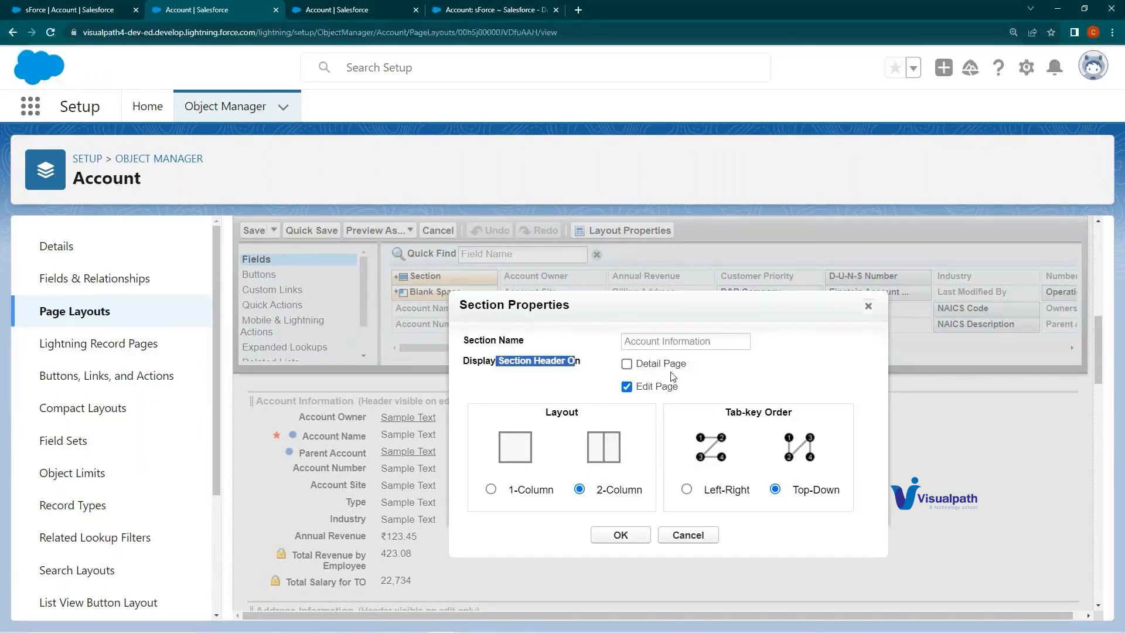
Step: Return to the sForce account record in Lightning and open its edit form
left_click(350, 10)
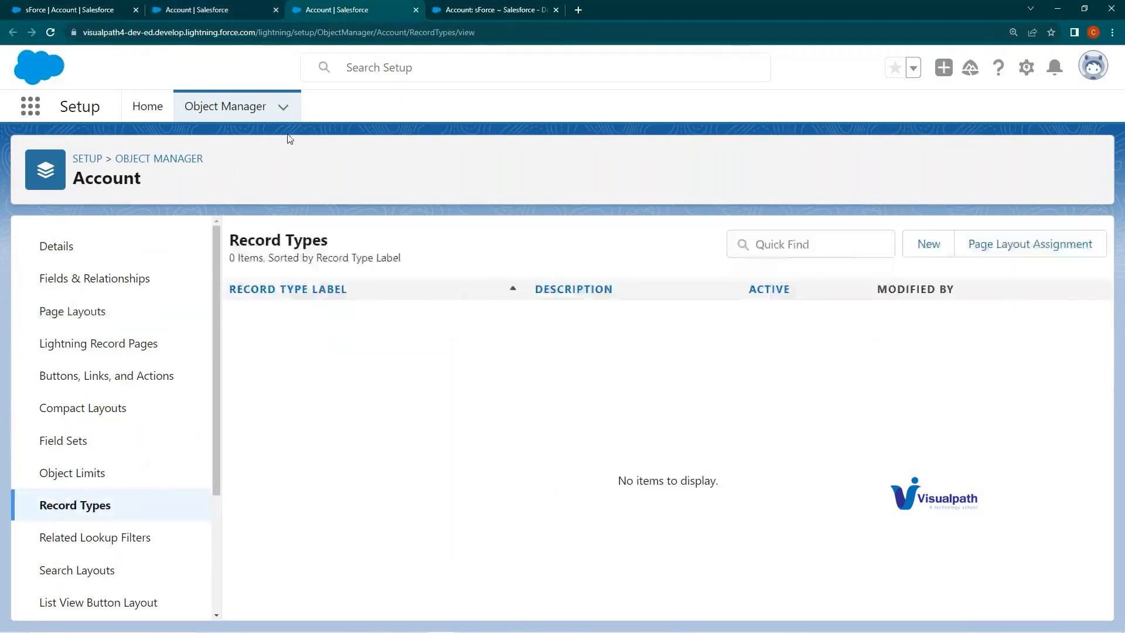
left_click(8, 3)
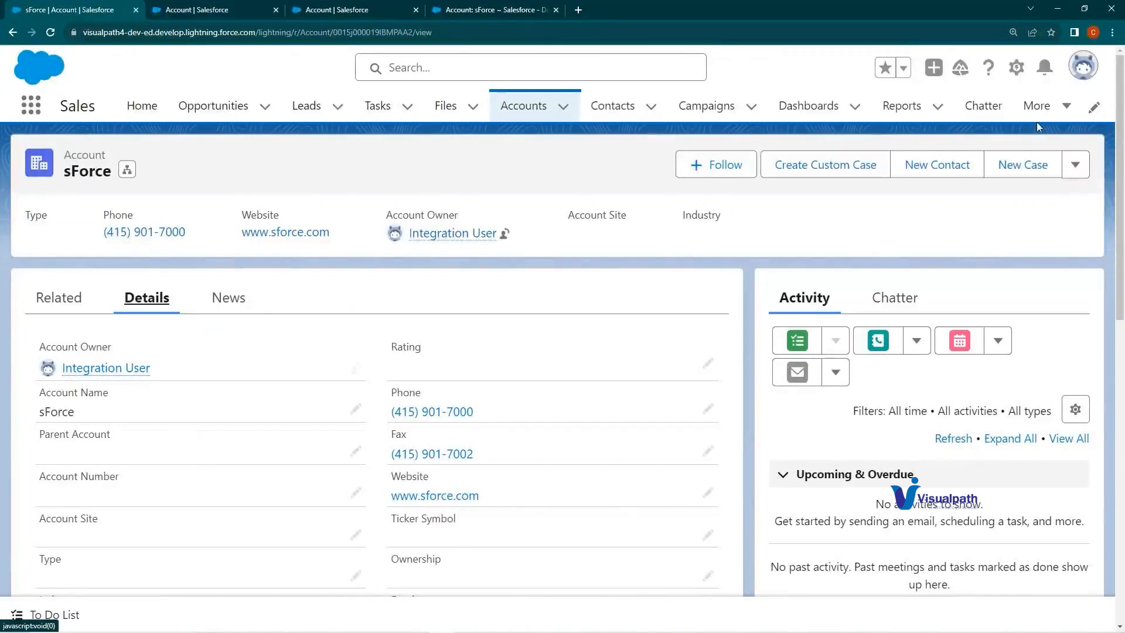
left_click(1065, 174)
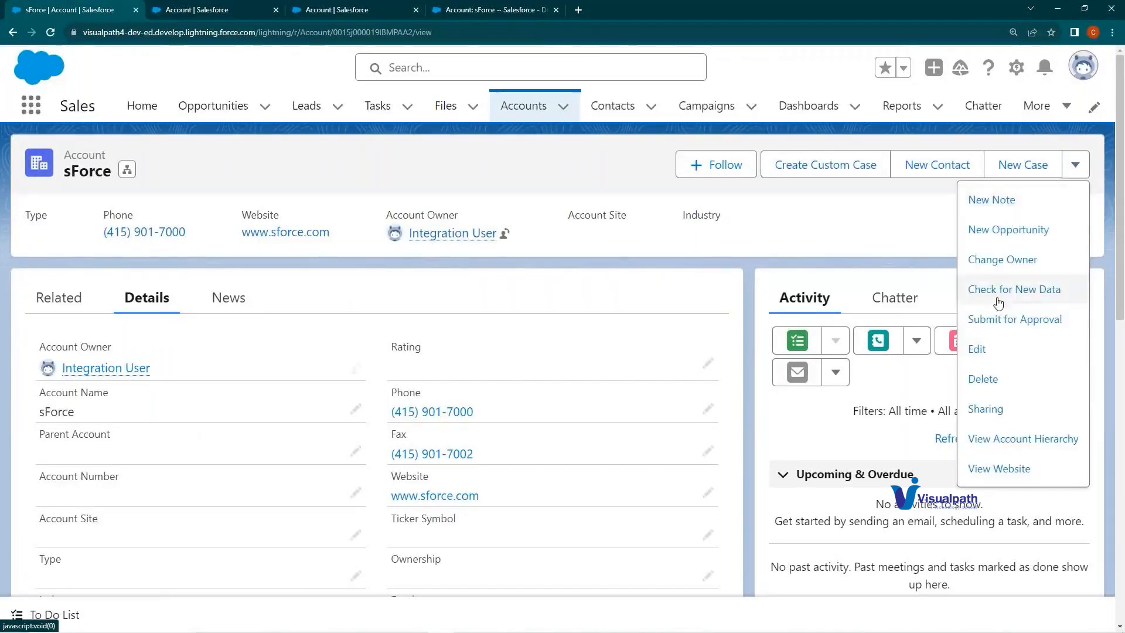
right_click(988, 354)
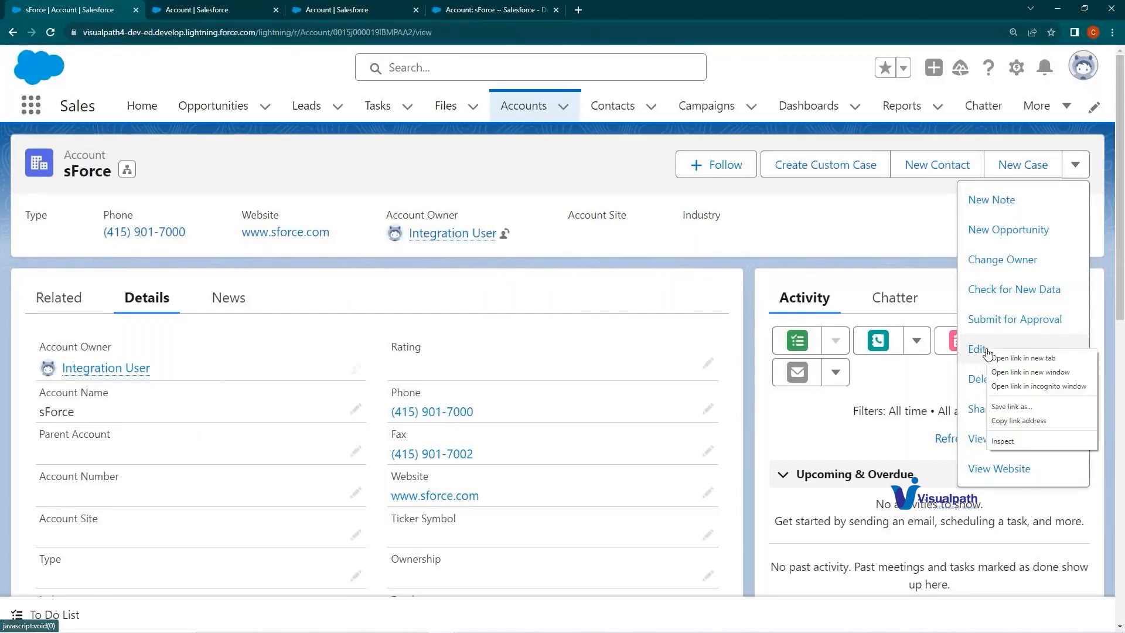
left_click(866, 242)
left_click(1075, 165)
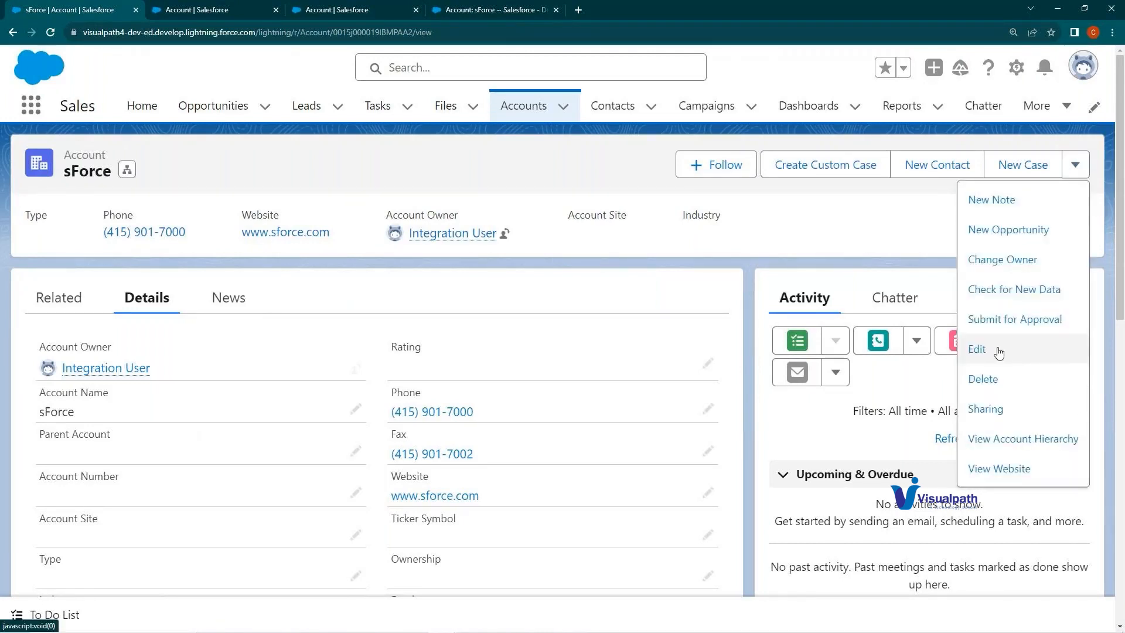
right_click(999, 352)
left_click(999, 352)
left_click(996, 349)
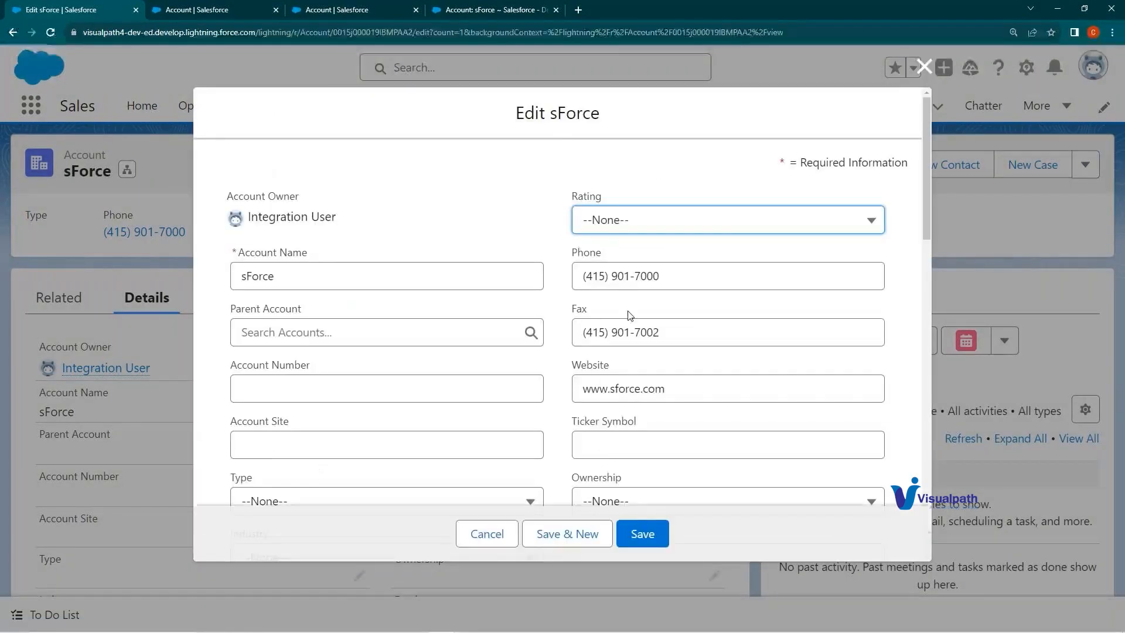
Step: Examine the Edit sForce form in Lightning for section headers above its field groups, and close it without saving
scroll(630, 316, "down", 3)
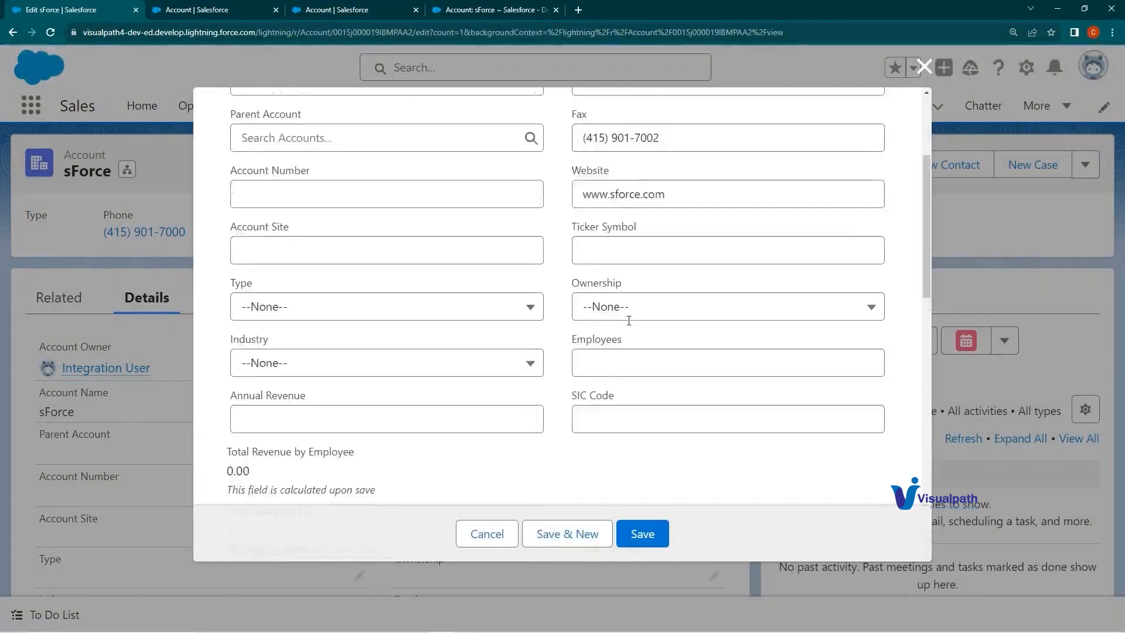
scroll(629, 320, "up", 3)
scroll(628, 320, "down", 5)
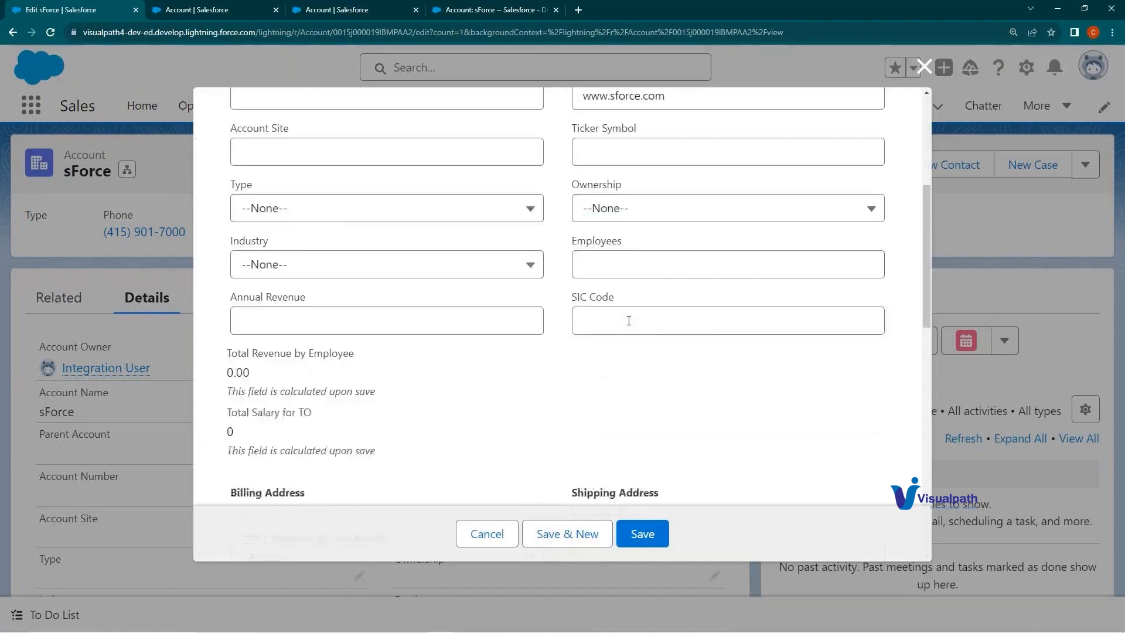
scroll(628, 321, "down", 10)
scroll(630, 331, "up", 15)
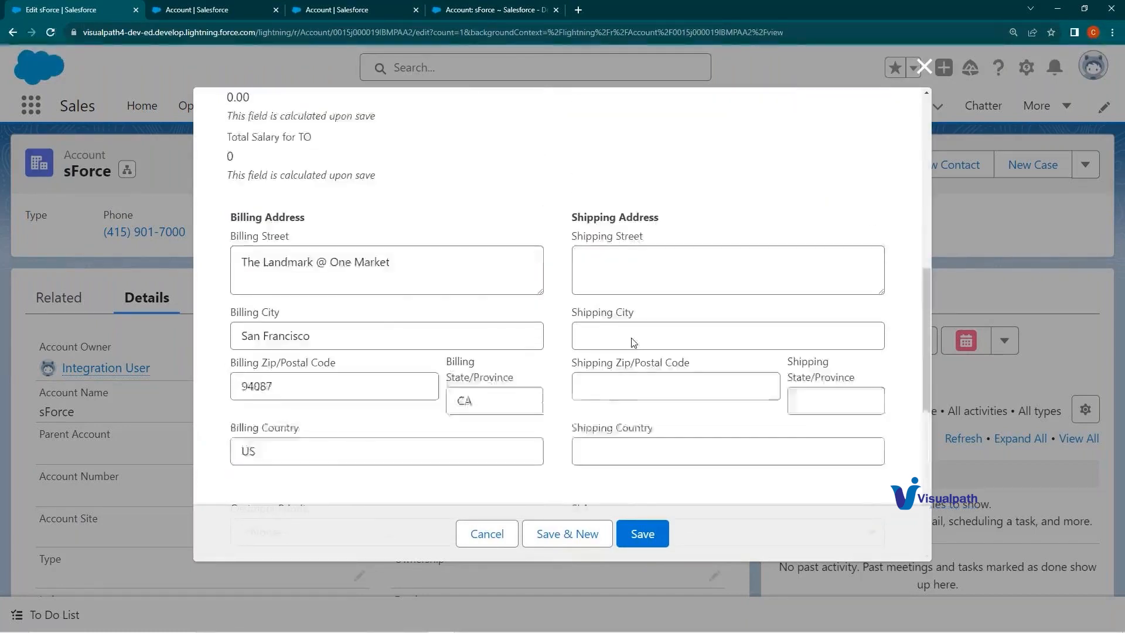
scroll(631, 339, "down", 4)
scroll(631, 335, "up", 4)
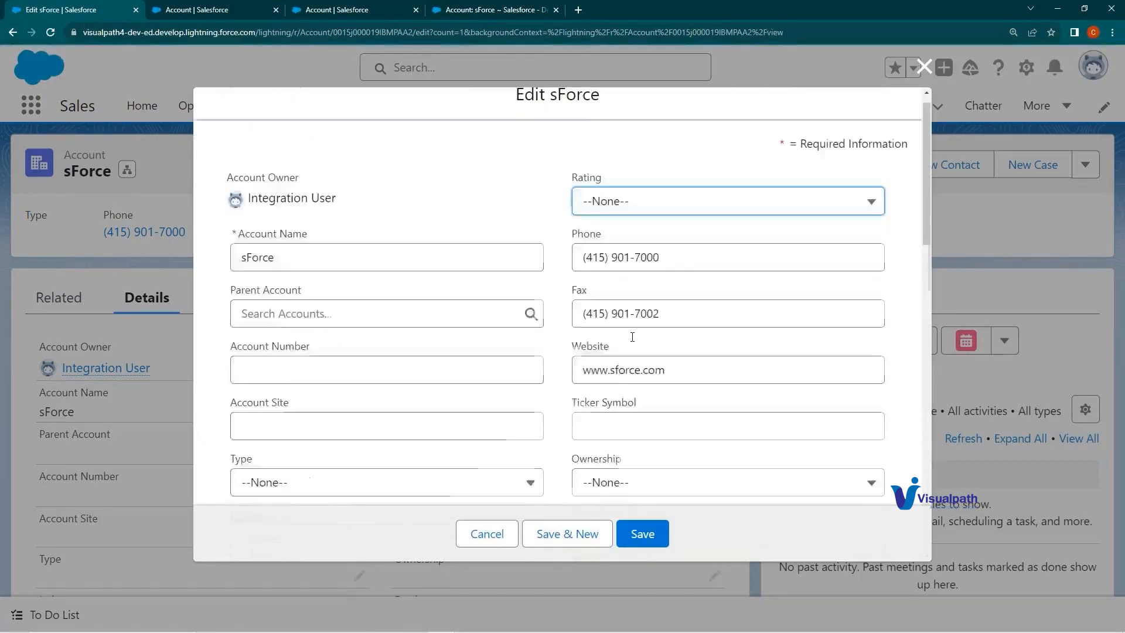
scroll(665, 386, "down", 10)
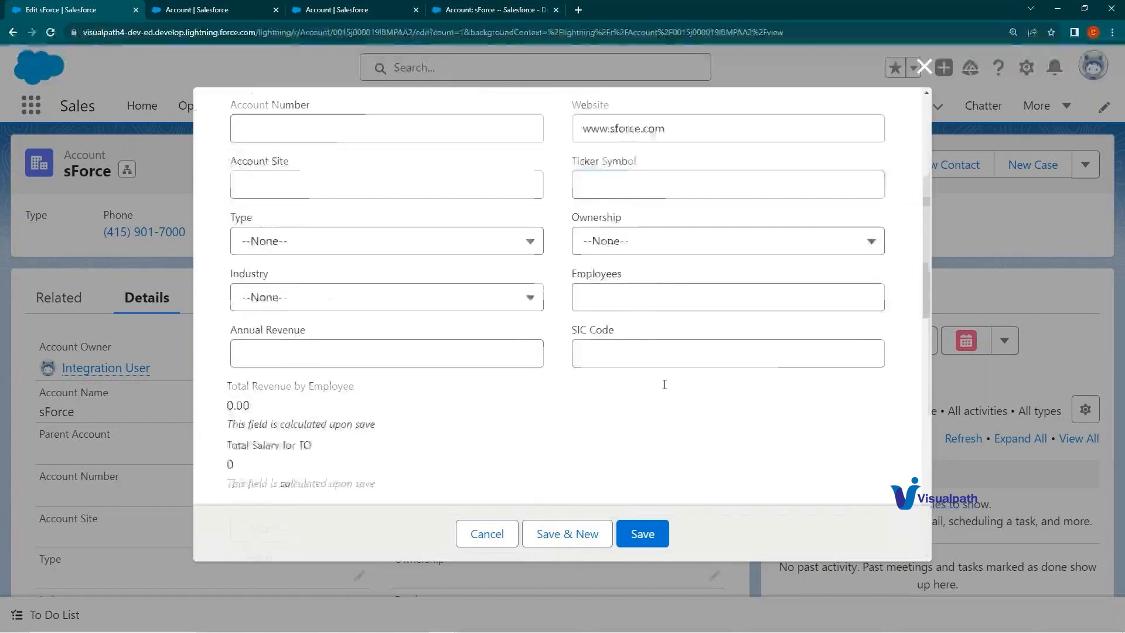
scroll(666, 387, "down", 2)
scroll(665, 387, "up", 4)
scroll(665, 386, "down", 2)
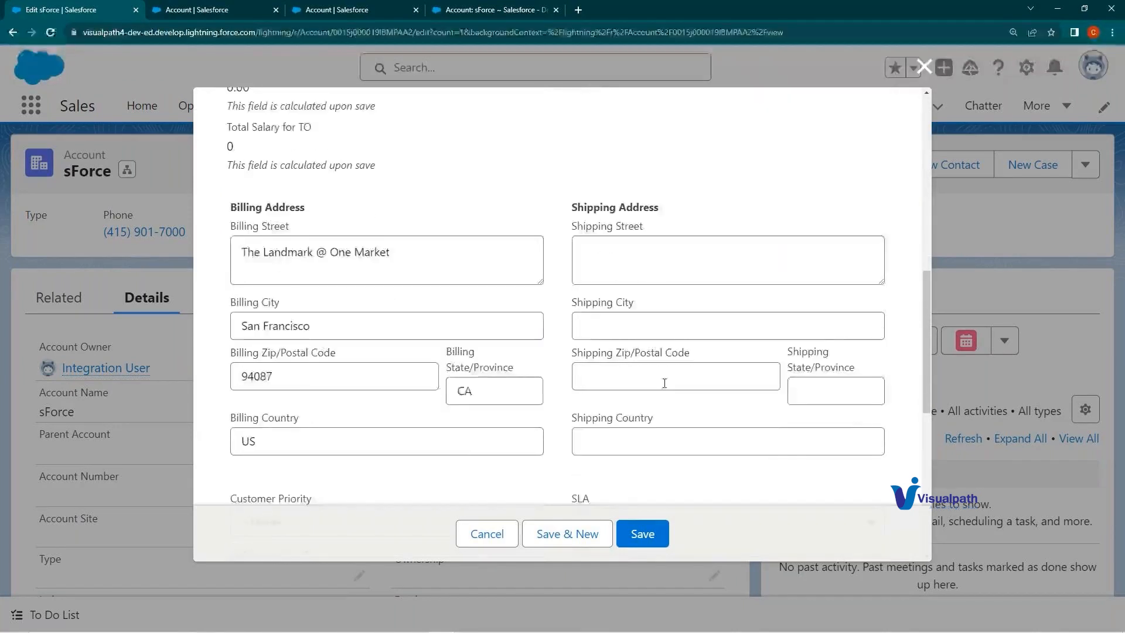
scroll(665, 383, "up", 3)
scroll(664, 383, "up", 10)
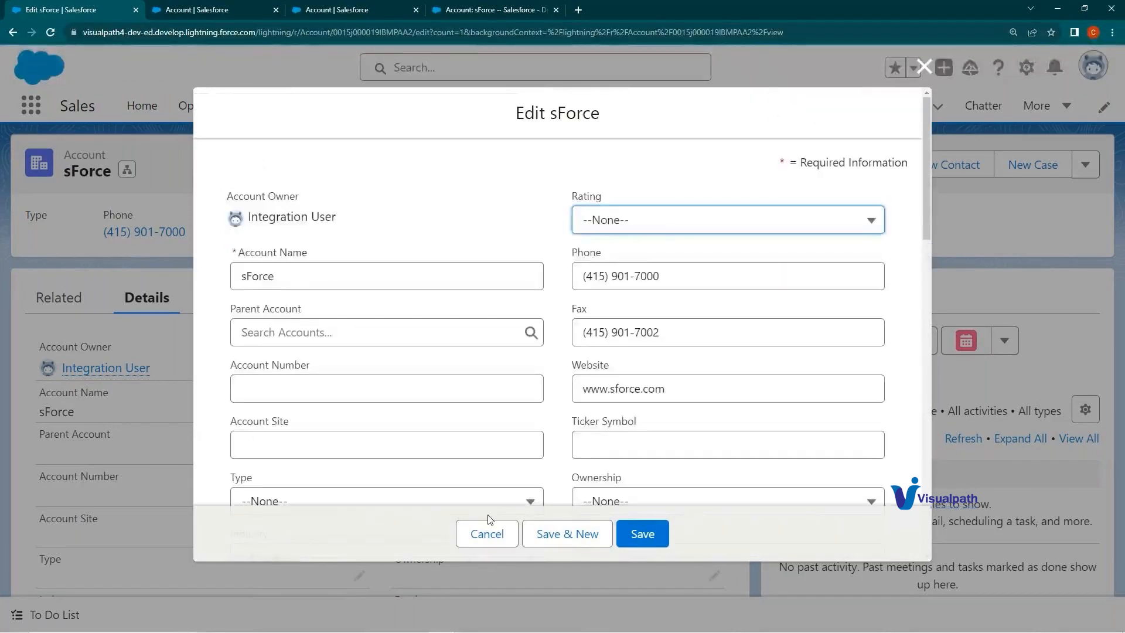
left_click(491, 535)
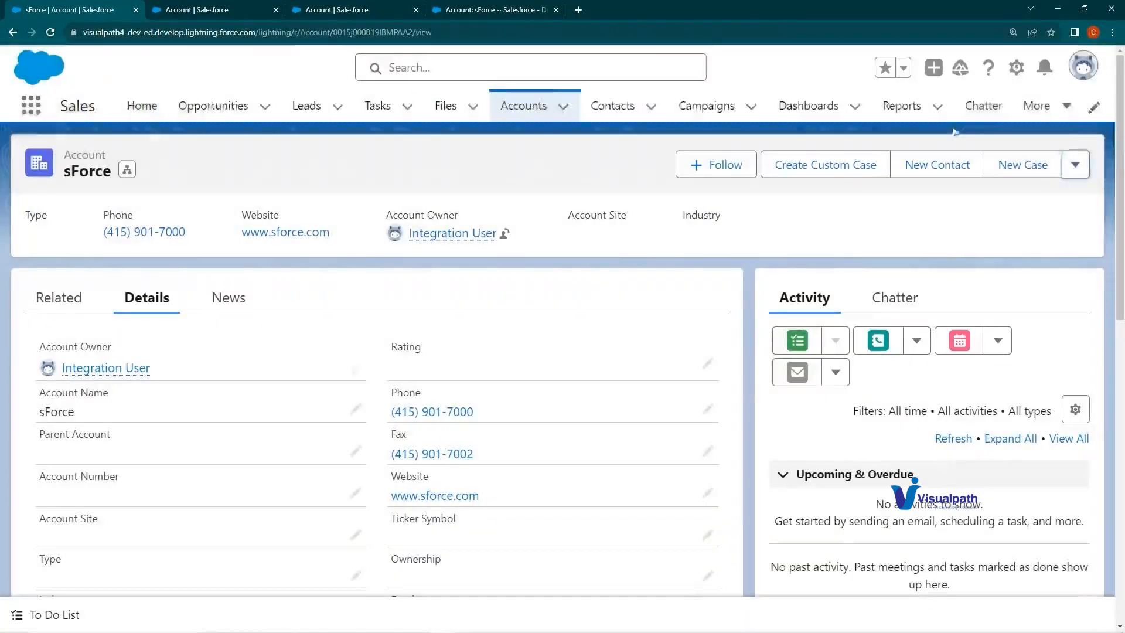
Step: Switch to Salesforce Classic, open the sForce account and highlight its Account Detail heading
left_click(1082, 67)
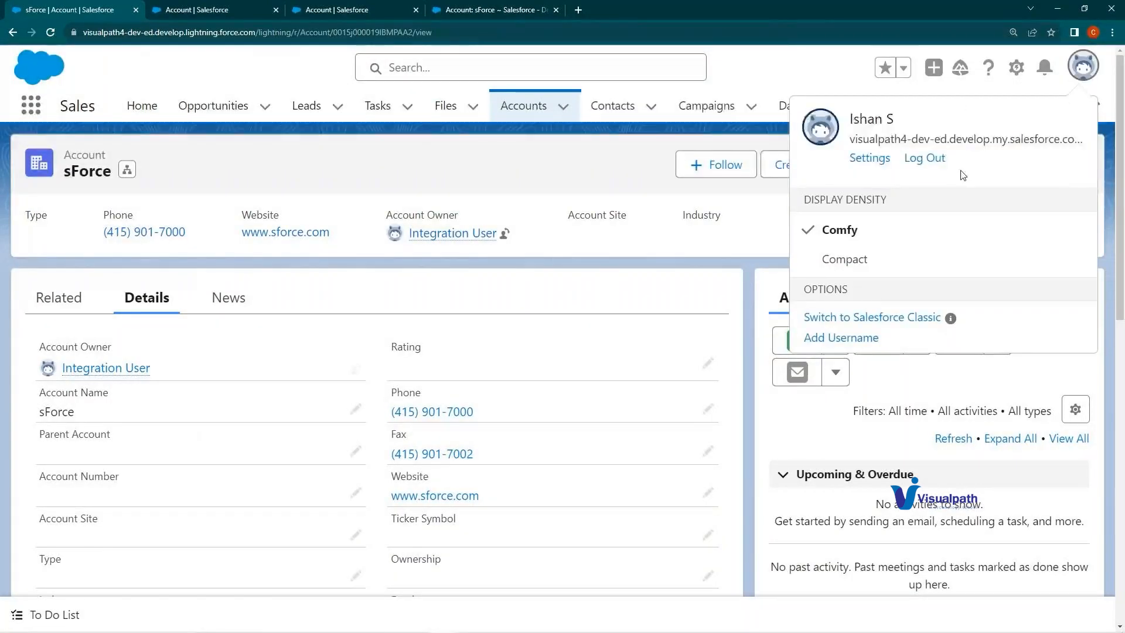
left_click(878, 321)
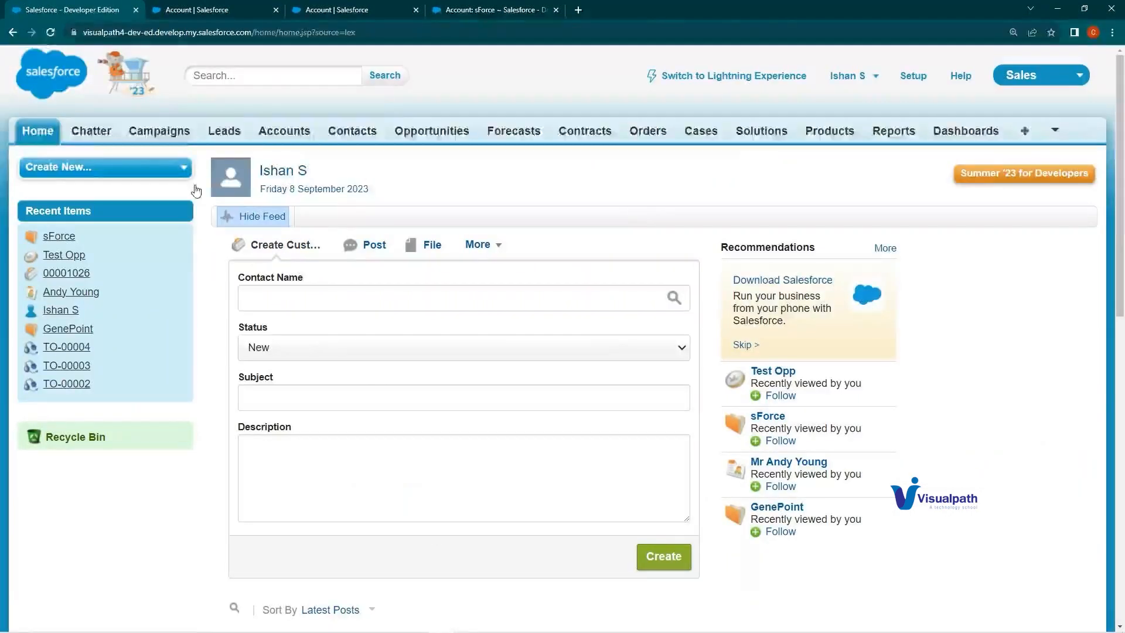
left_click(58, 237)
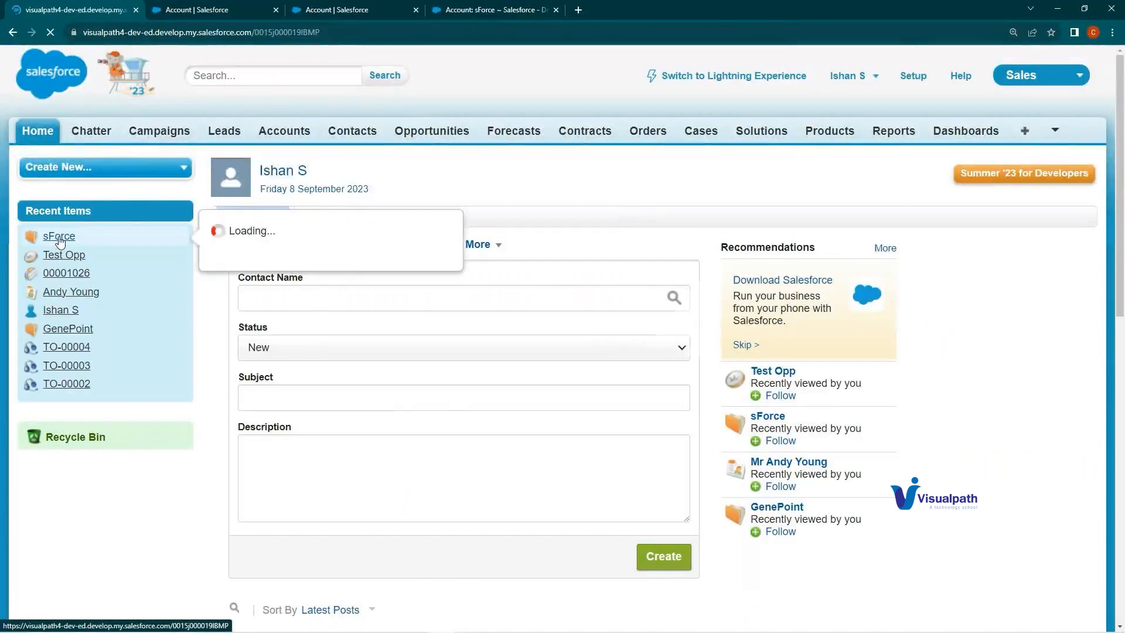
scroll(226, 318, "down", 5)
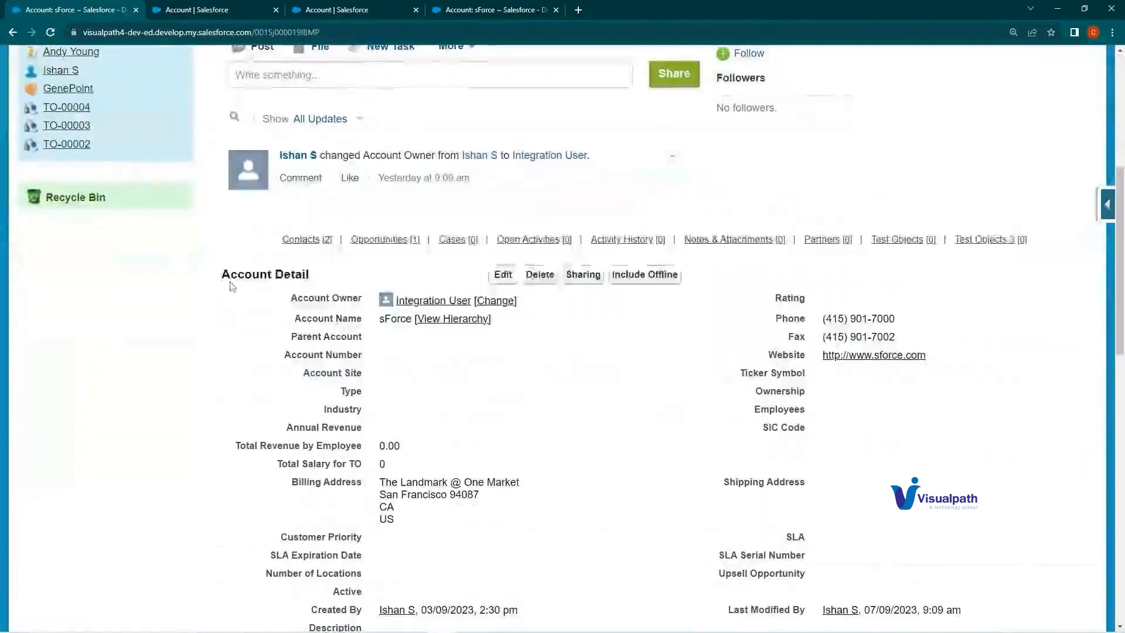
left_click_drag(223, 275, 316, 275)
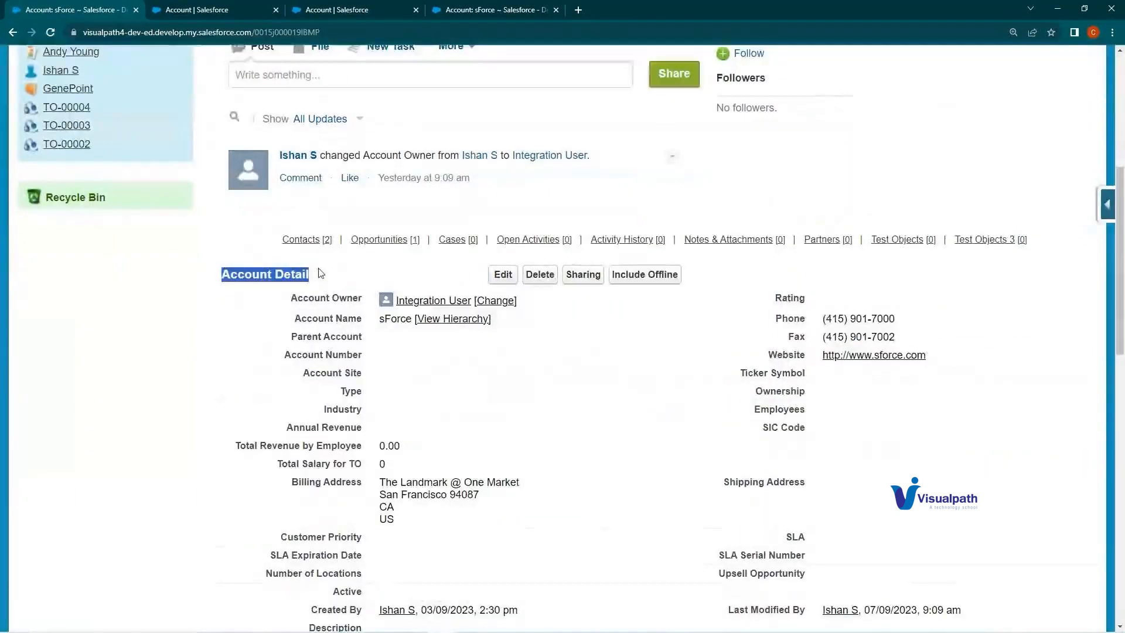
Step: Return to the Account Information section properties and enable the section header on the Detail Page
left_click(350, 8)
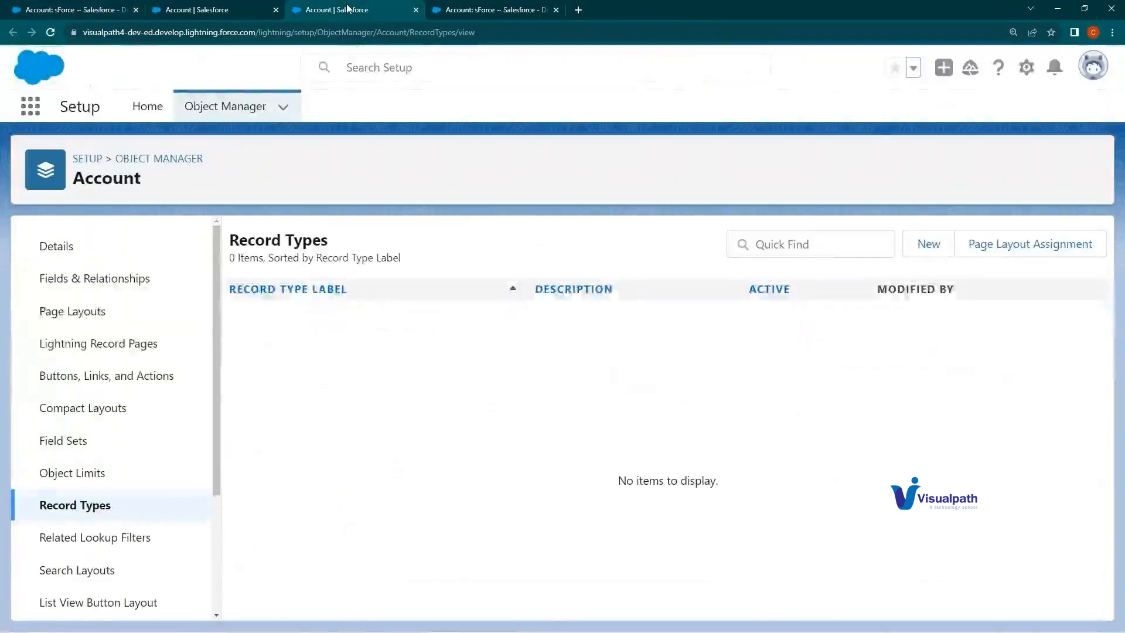
left_click(240, 5)
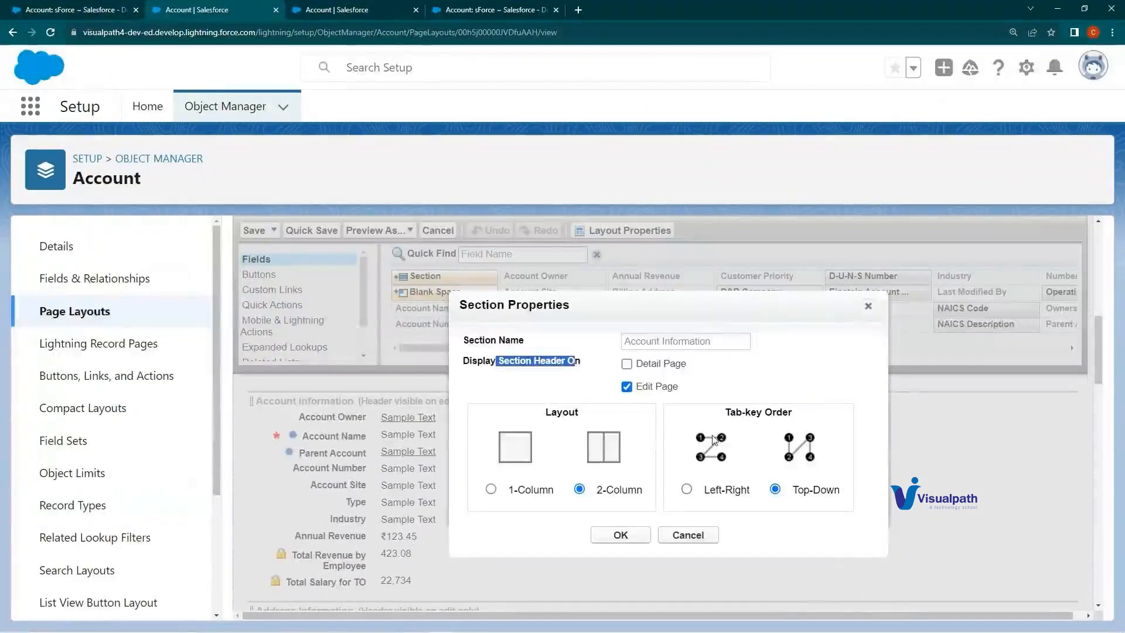
left_click(651, 361)
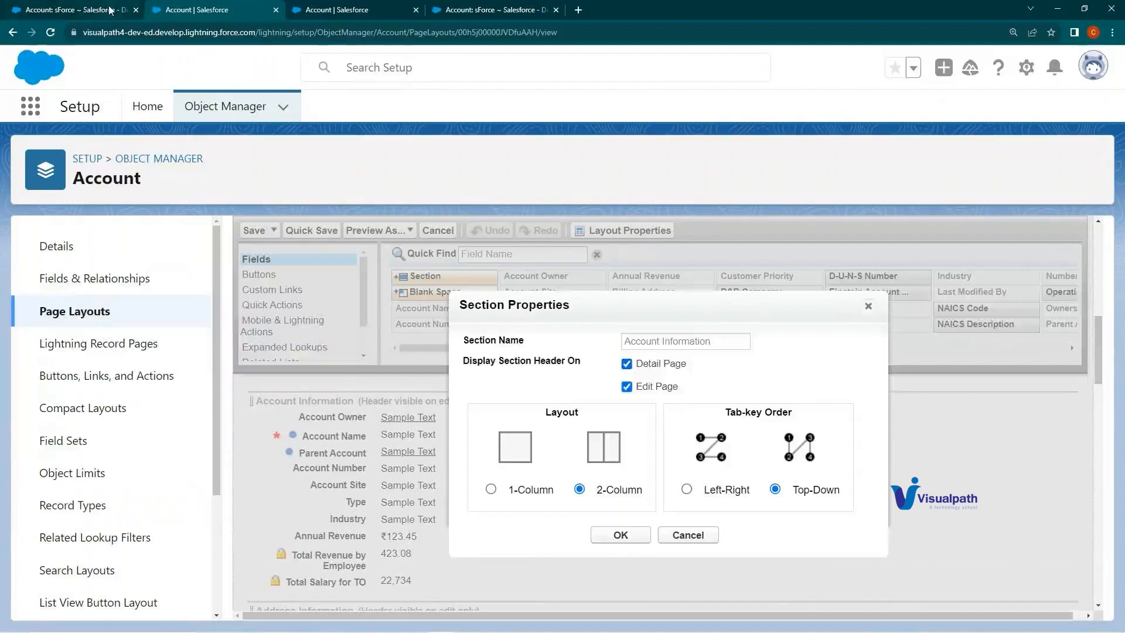
Step: Open the sForce account for editing in Classic and highlight its Account, Address, Additional and Description Information section headings
left_click(76, 10)
left_click(498, 274)
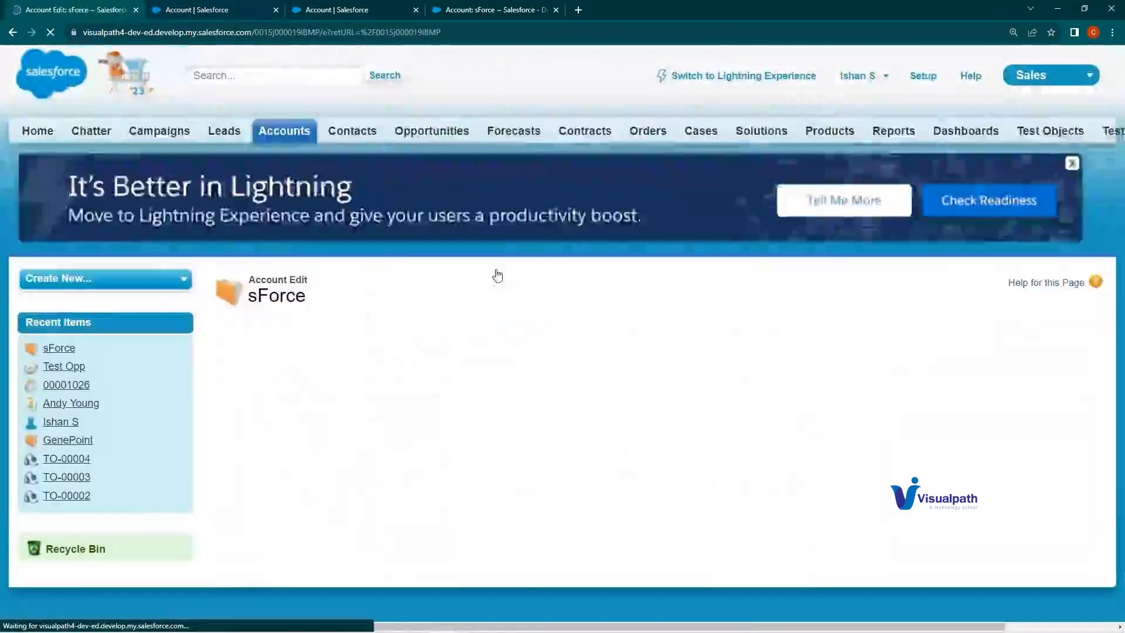
left_click_drag(229, 371, 338, 372)
scroll(340, 378, "down", 5)
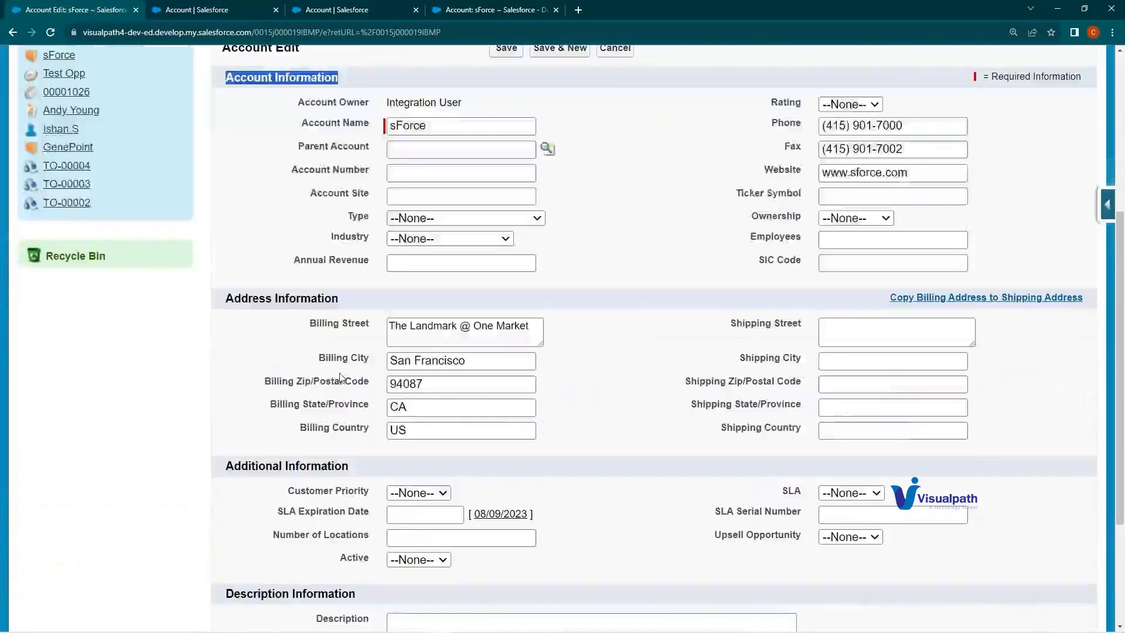
left_click_drag(226, 298, 317, 300)
left_click_drag(234, 466, 337, 467)
scroll(336, 469, "down", 2)
left_click_drag(262, 477, 268, 476)
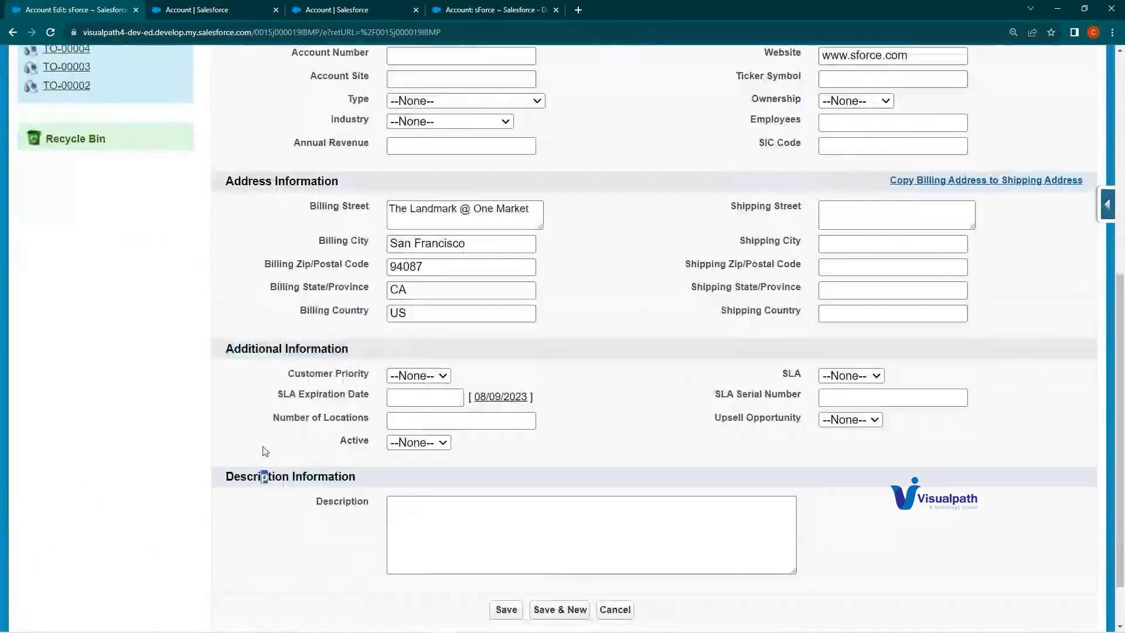
Step: Return to the Account Information section properties in the layout editor and highlight the Display Section Header On label
left_click(174, 8)
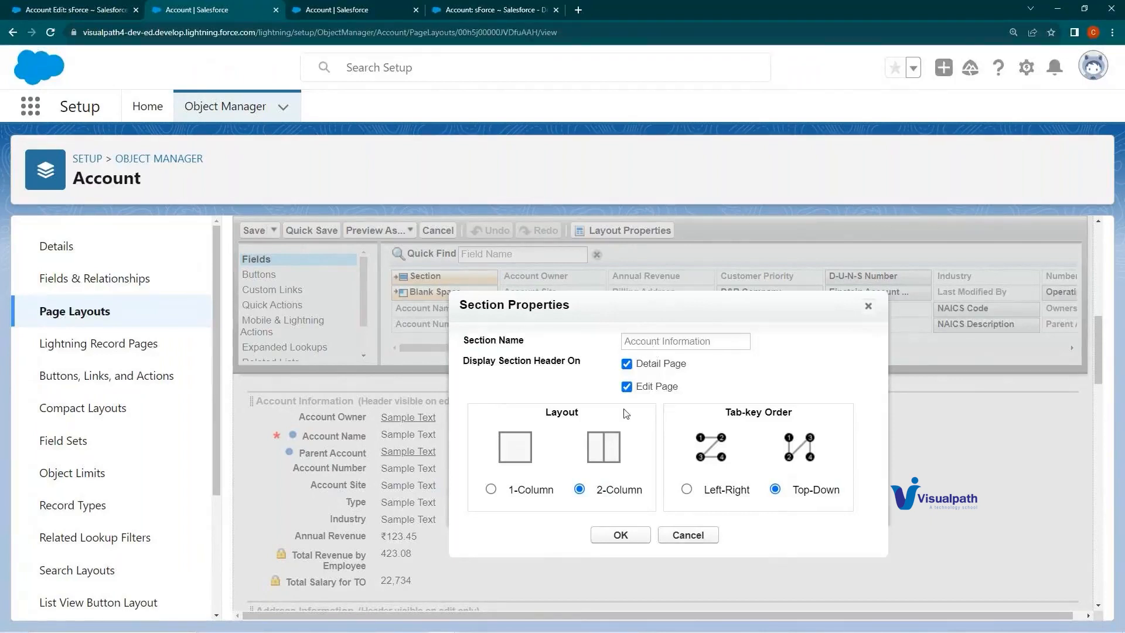
double_click(520, 361)
mouse_move(519, 304)
left_mouse_down()
mouse_move(536, 311)
mouse_move(516, 293)
left_mouse_up()
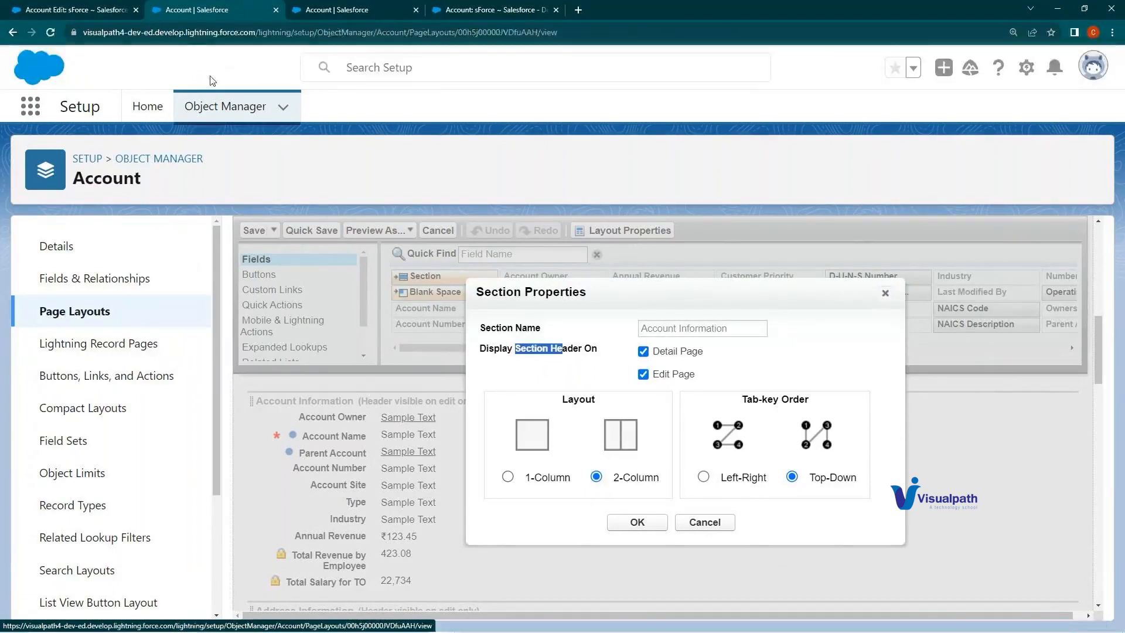
Step: Examine the sForce edit form in Classic and highlight the fields in both columns of the Account Information section
left_click(39, 8)
scroll(279, 394, "up", 3)
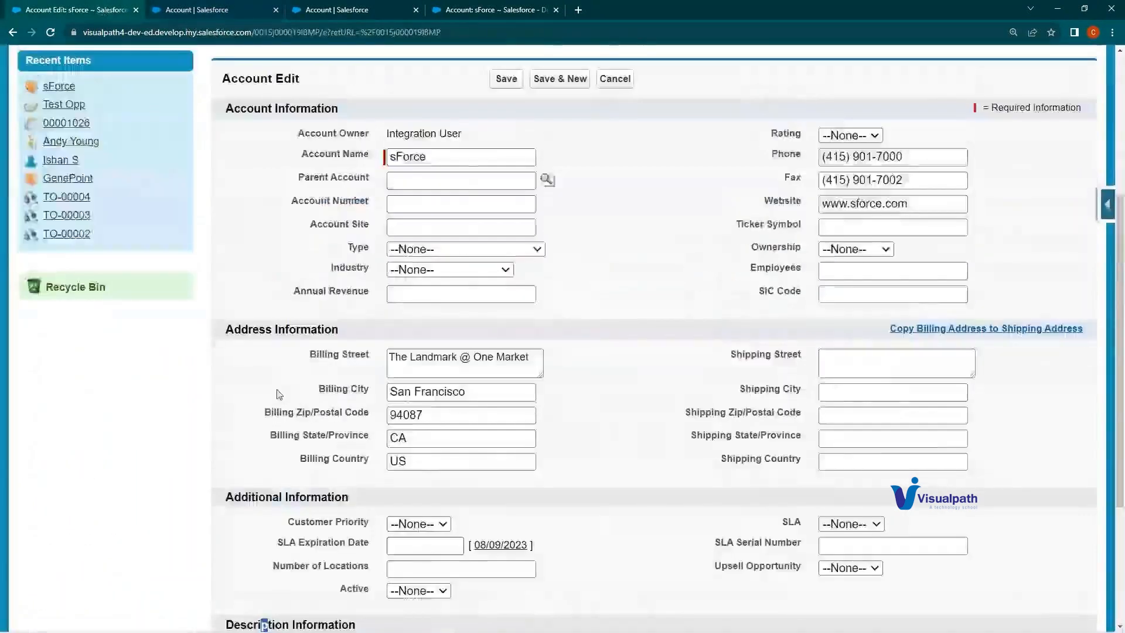
scroll(279, 394, "up", 3)
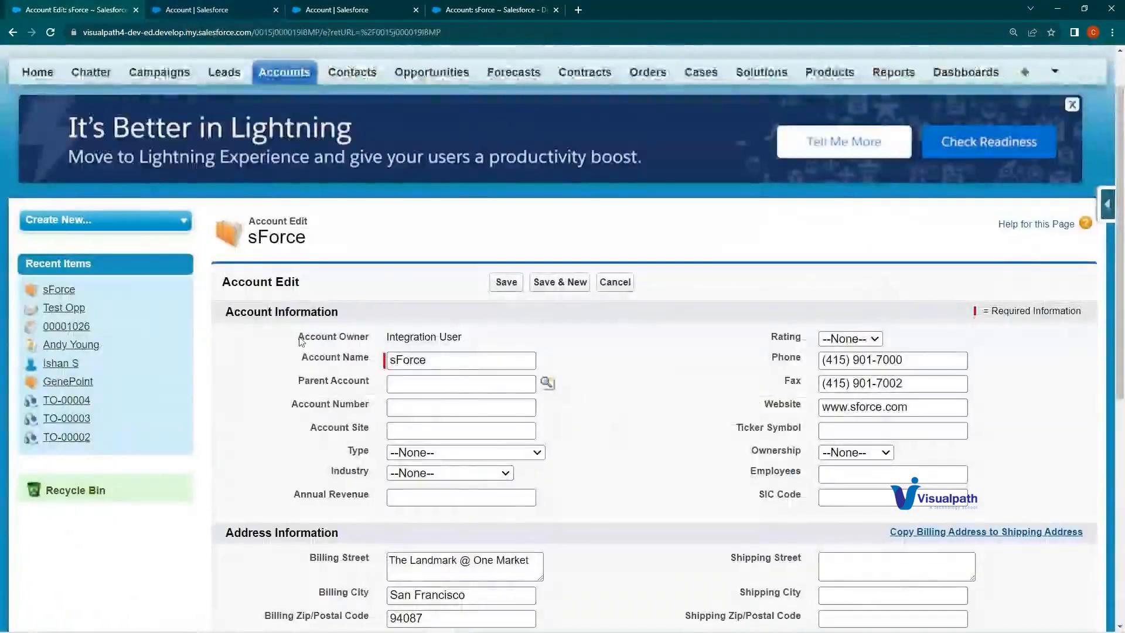
left_click_drag(300, 341, 358, 409)
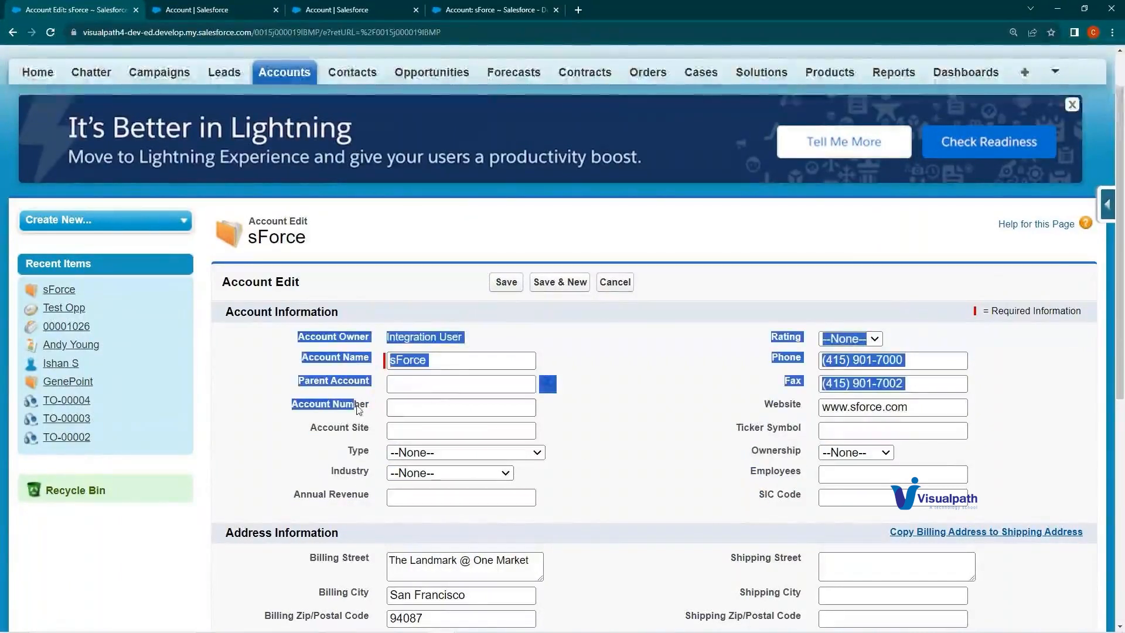
left_click(694, 383)
left_click_drag(773, 345, 791, 428)
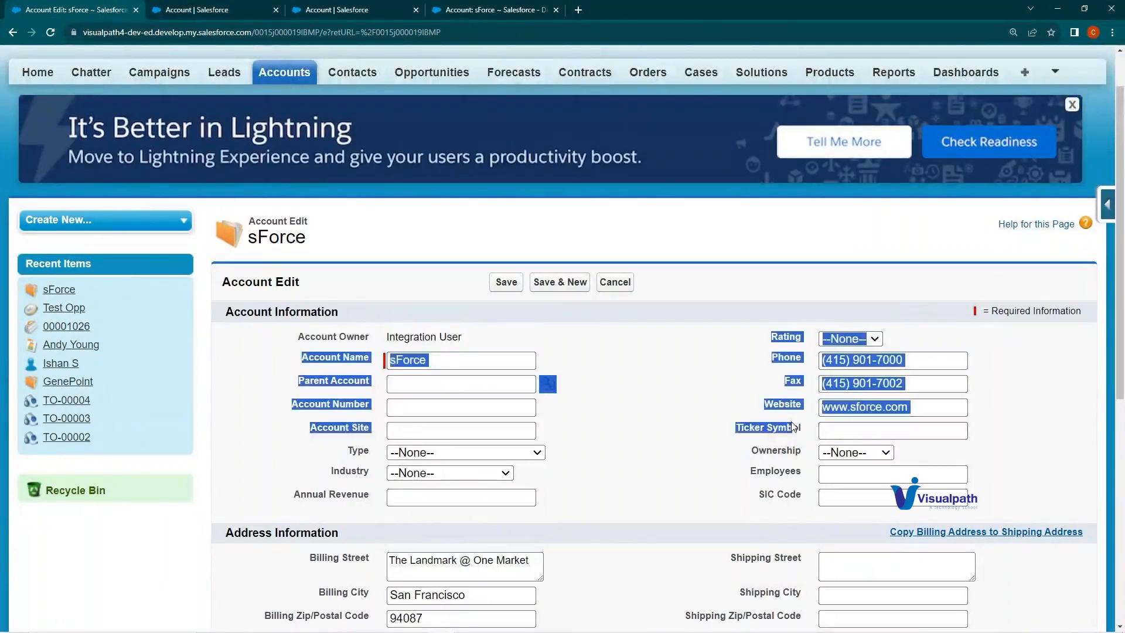
Step: Try the 1-Column layout in the Account Information section properties, compare it with the Classic edit form, and restore 2-Column
left_click(176, 10)
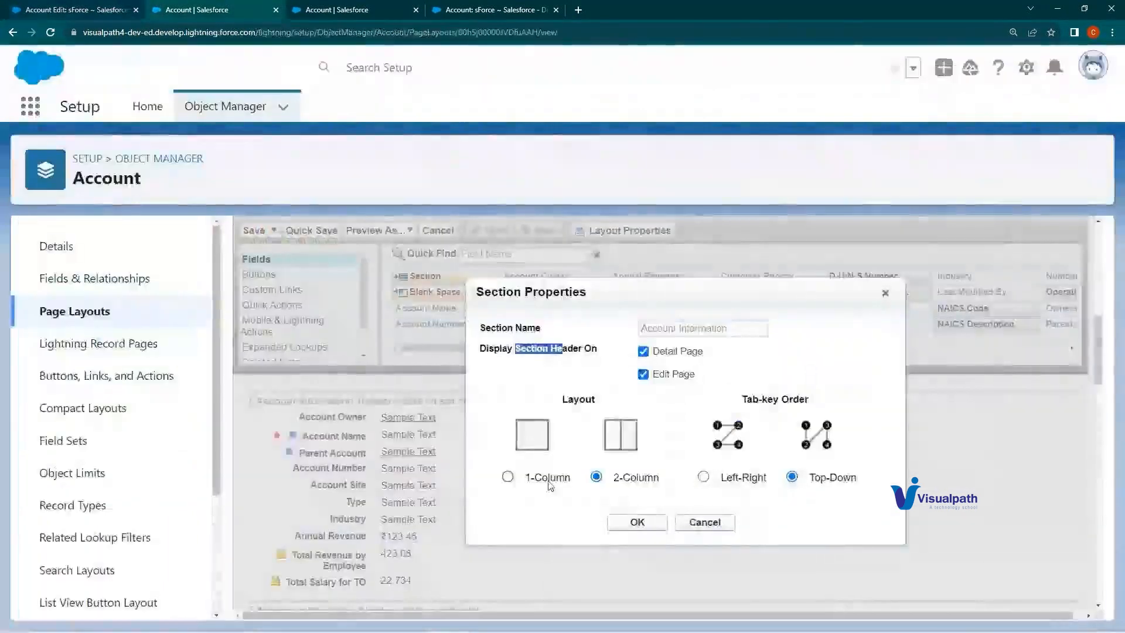
left_click(508, 476)
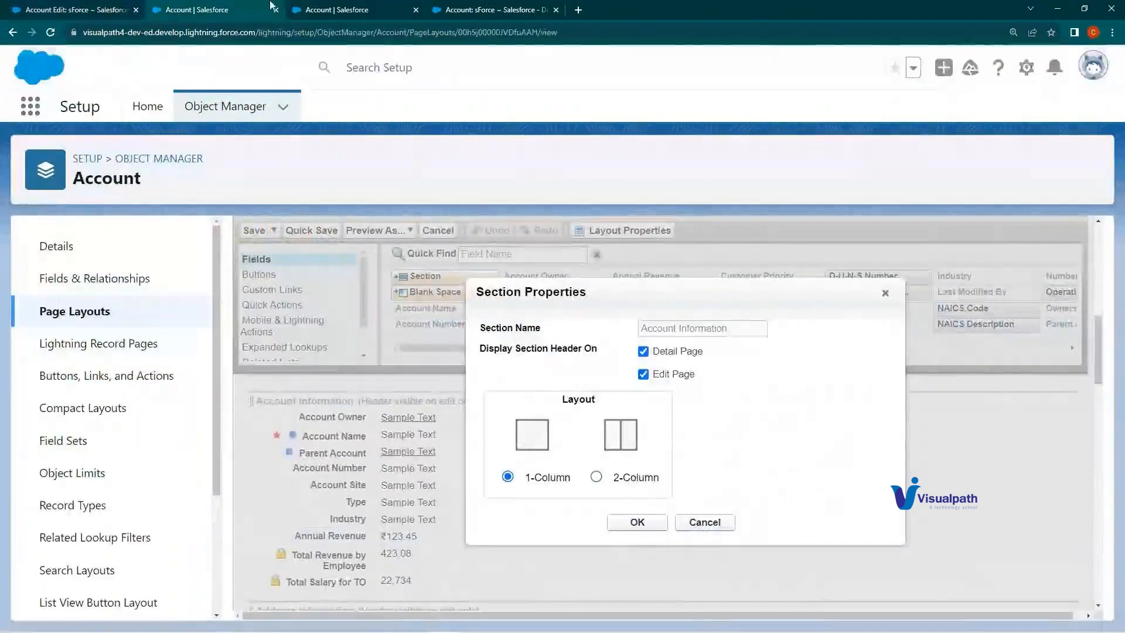
left_click(120, 10)
left_click(466, 375)
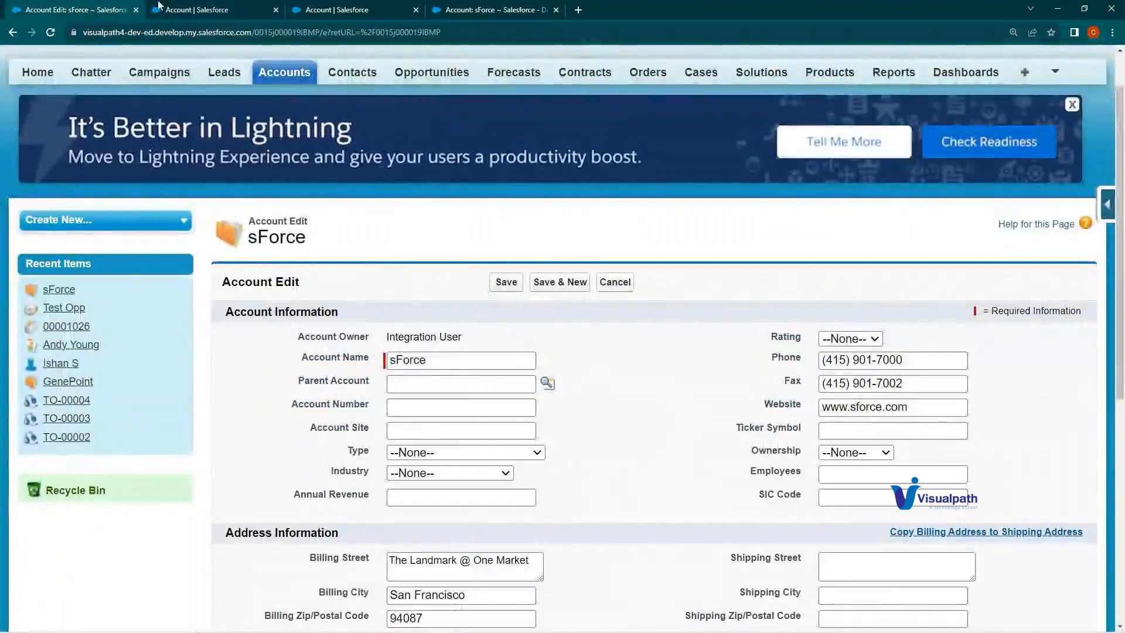
left_click(205, 9)
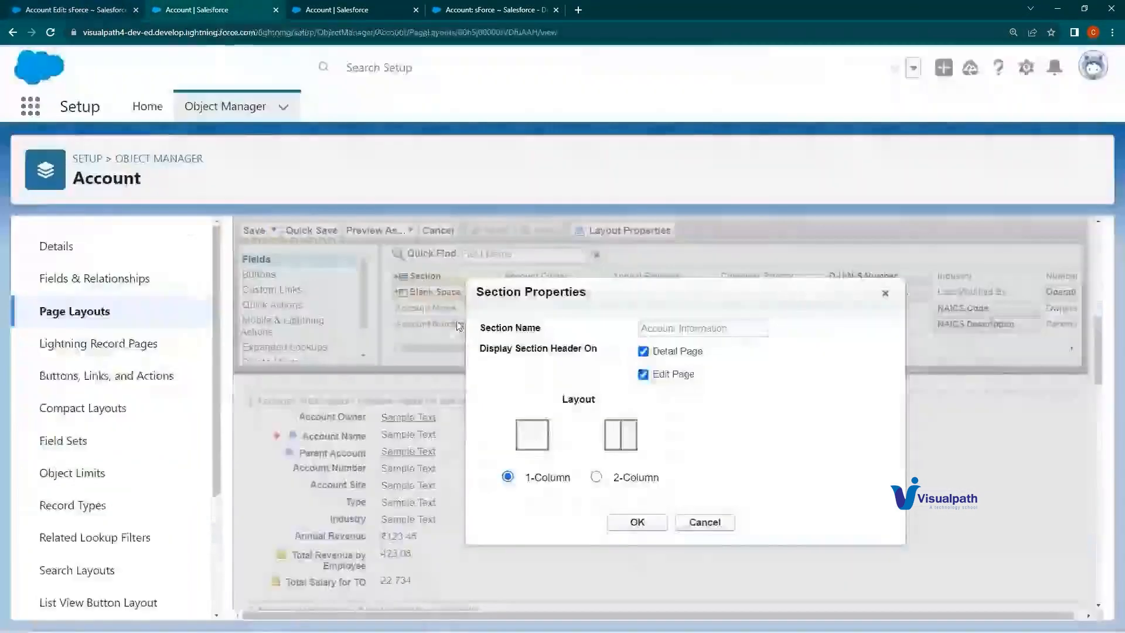
left_click(627, 482)
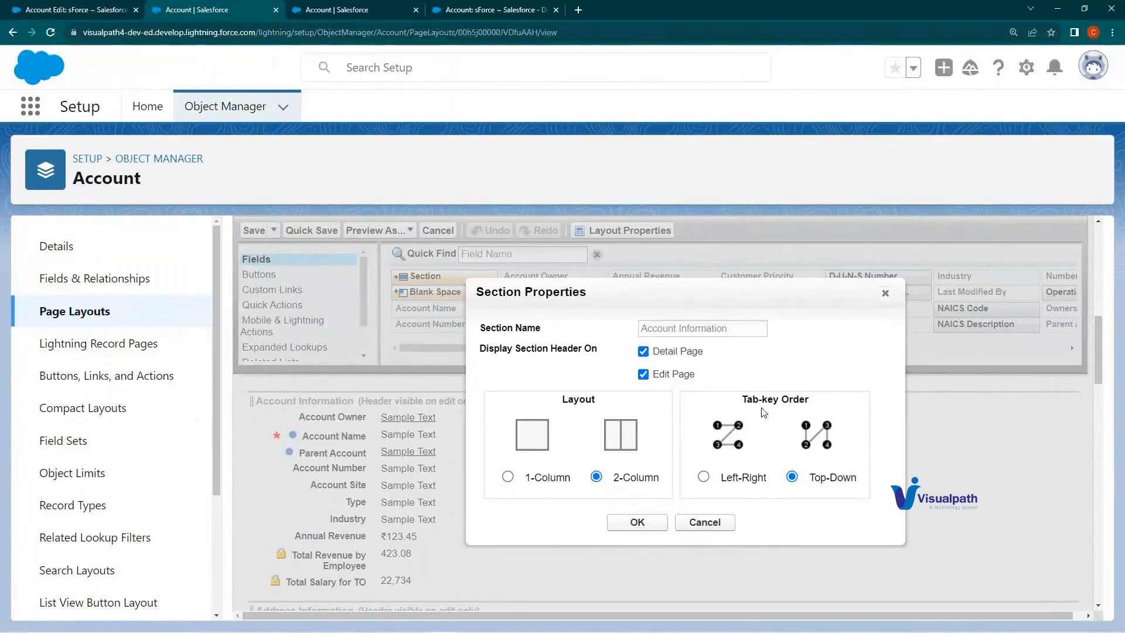
Step: Step the input focus through the Account Information fields of the Classic edit form from Account Name to SIC Code
left_click(73, 9)
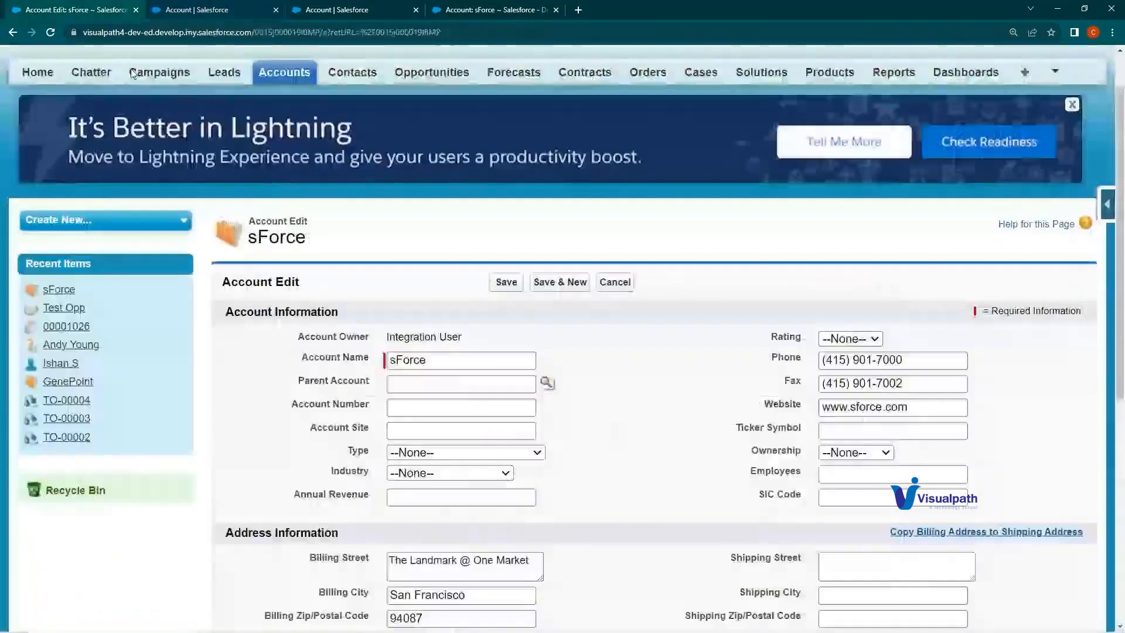
left_click(426, 358)
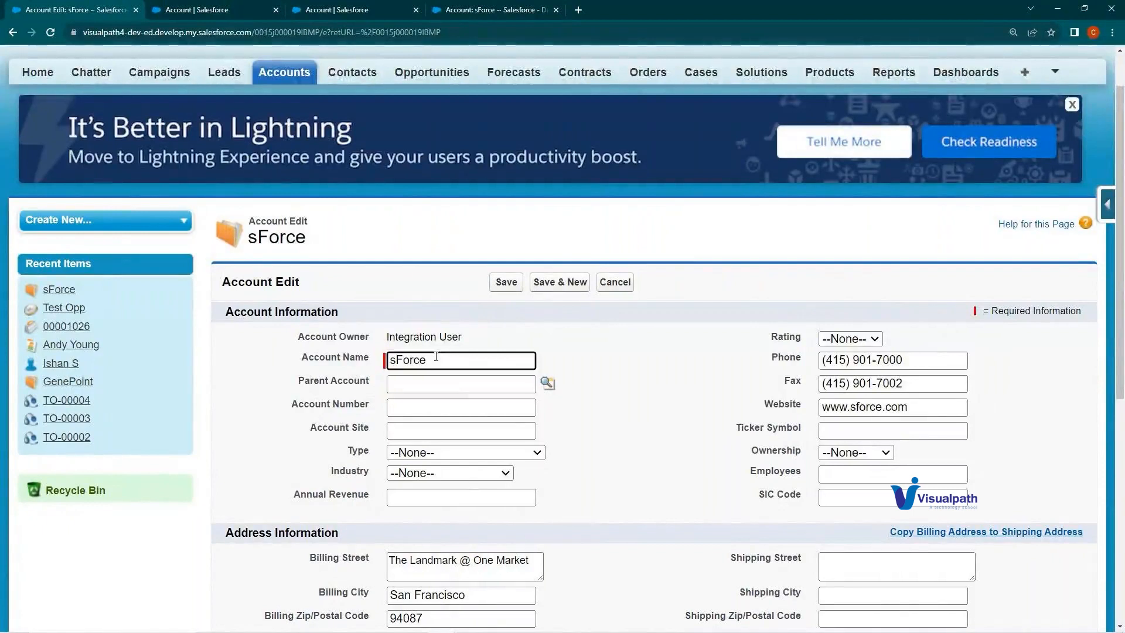
key("Tab")
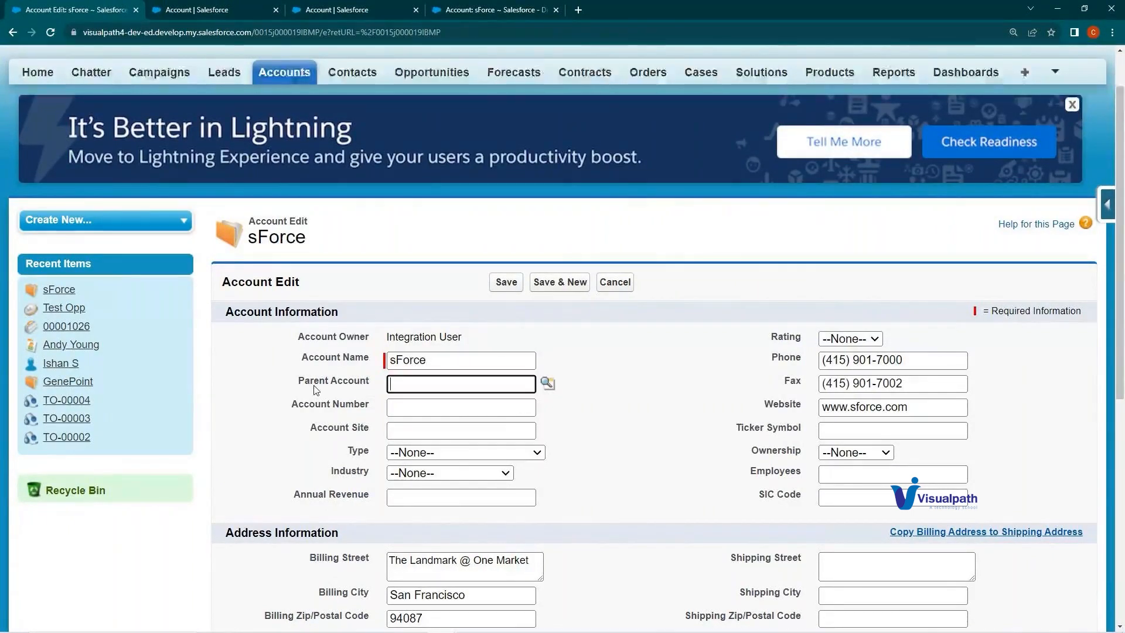
key("Tab")
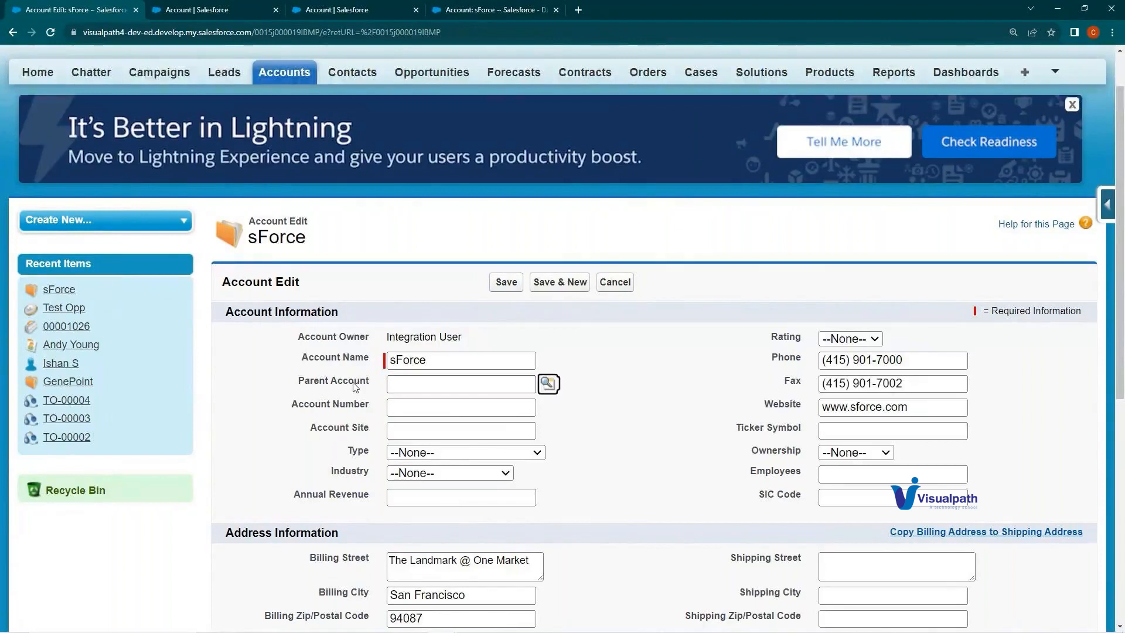
key("Tab")
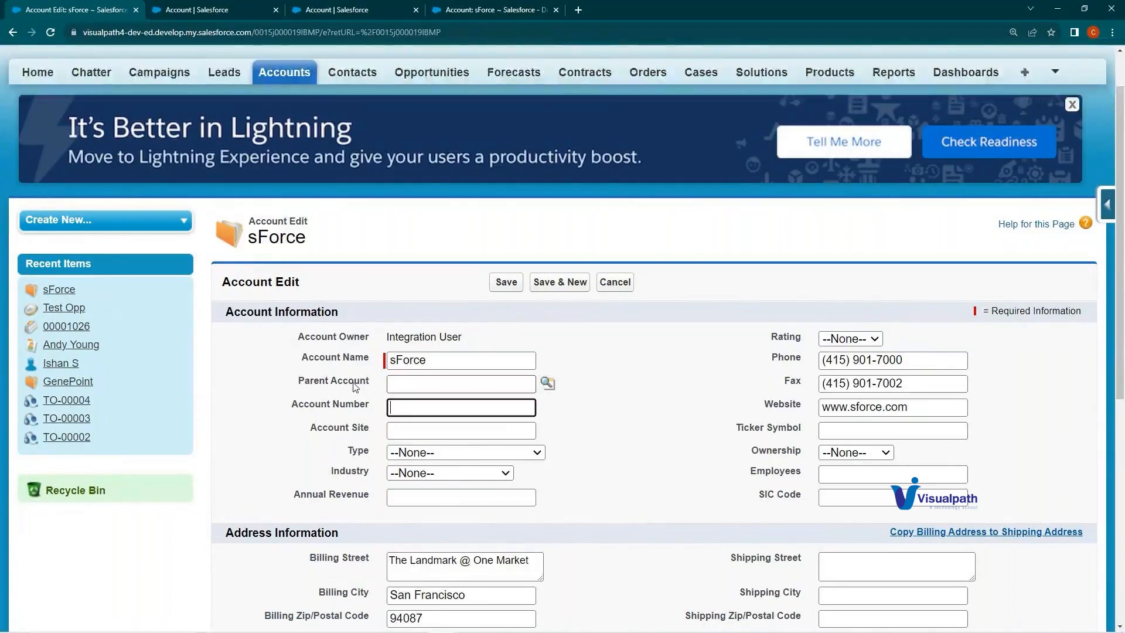
key("Tab")
key("Tab")
key("Tab")
key("Tab")
key("Tab")
key("Tab")
key("Tab")
key("Tab")
key("Tab")
key("Tab")
key("Tab")
key("Tab")
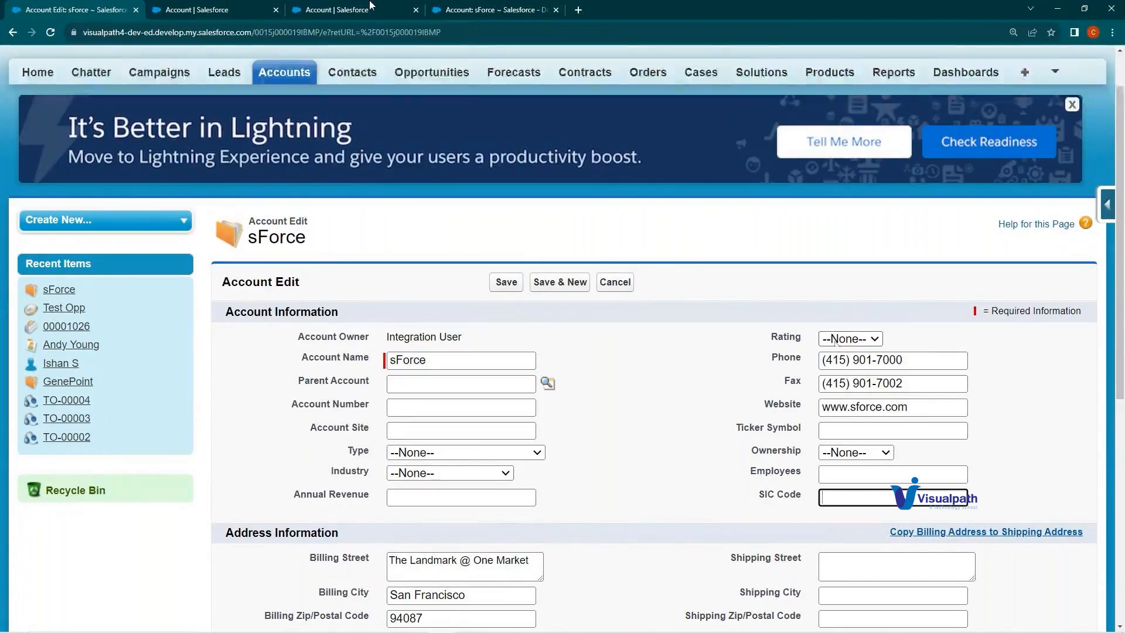
Step: Review the Tab-key Order options in the Account Information section properties and close the dialog without applying changes
right_click(332, 3)
left_click(240, 10)
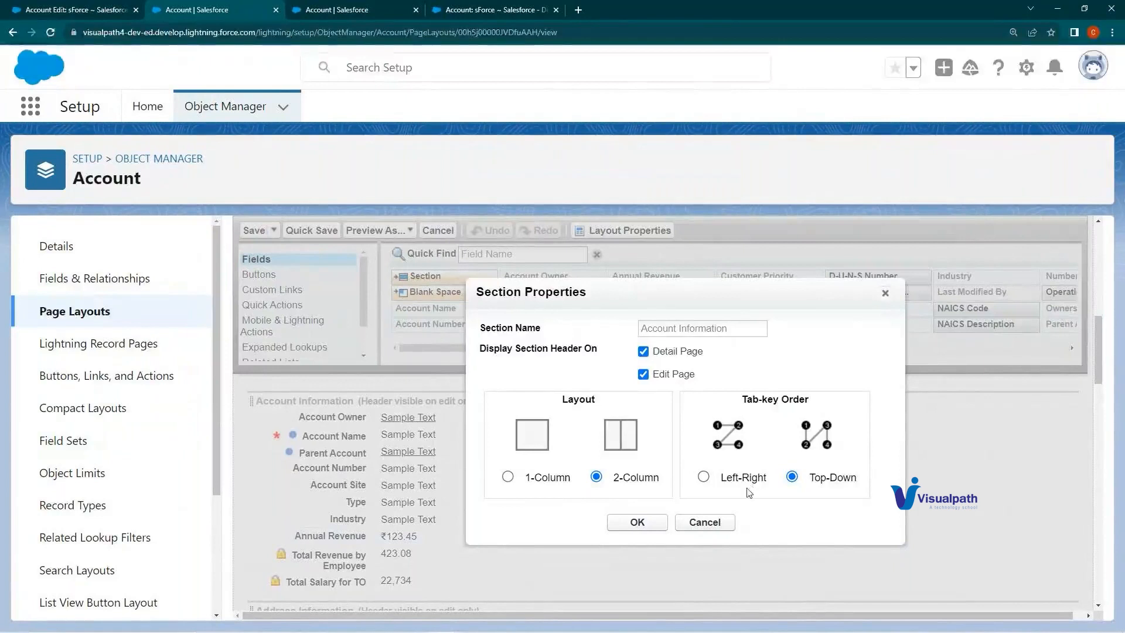
left_click(708, 522)
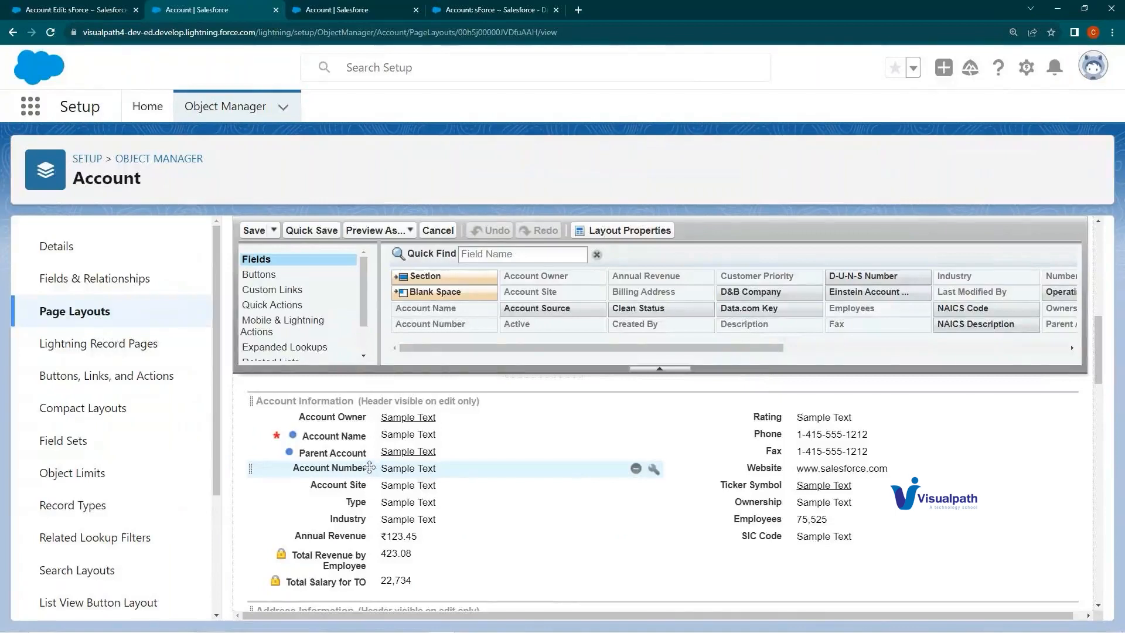
Step: Look through the sForce edit form in Classic and highlight the Account Name and Phone field labels
left_click(94, 7)
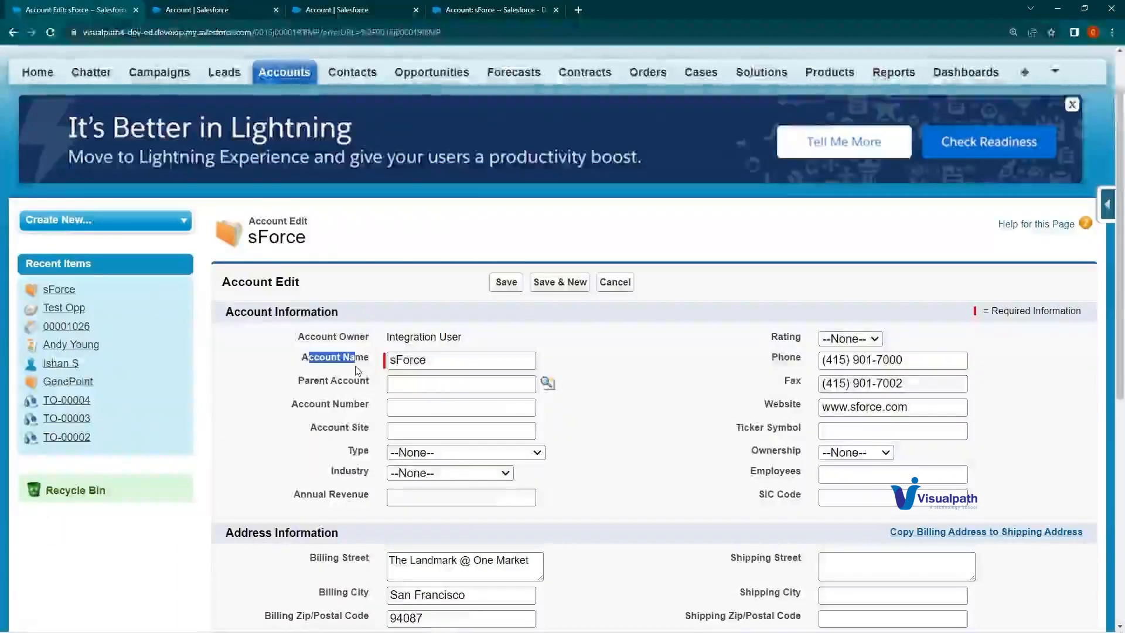
scroll(445, 351, "down", 7)
scroll(463, 351, "up", 8)
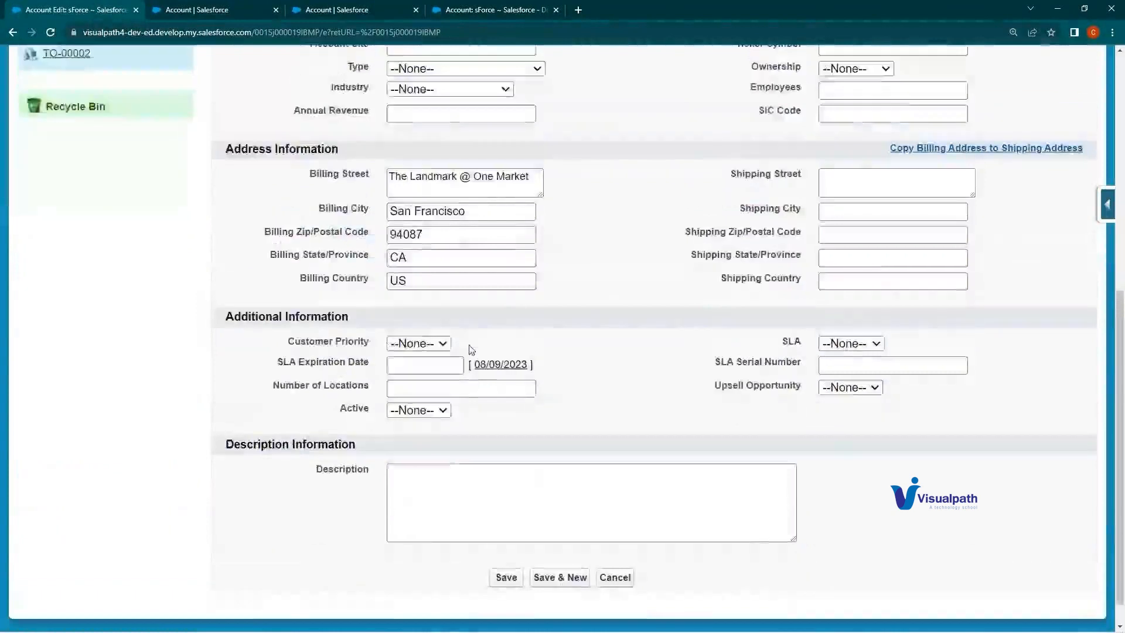
scroll(615, 357, "down", 1)
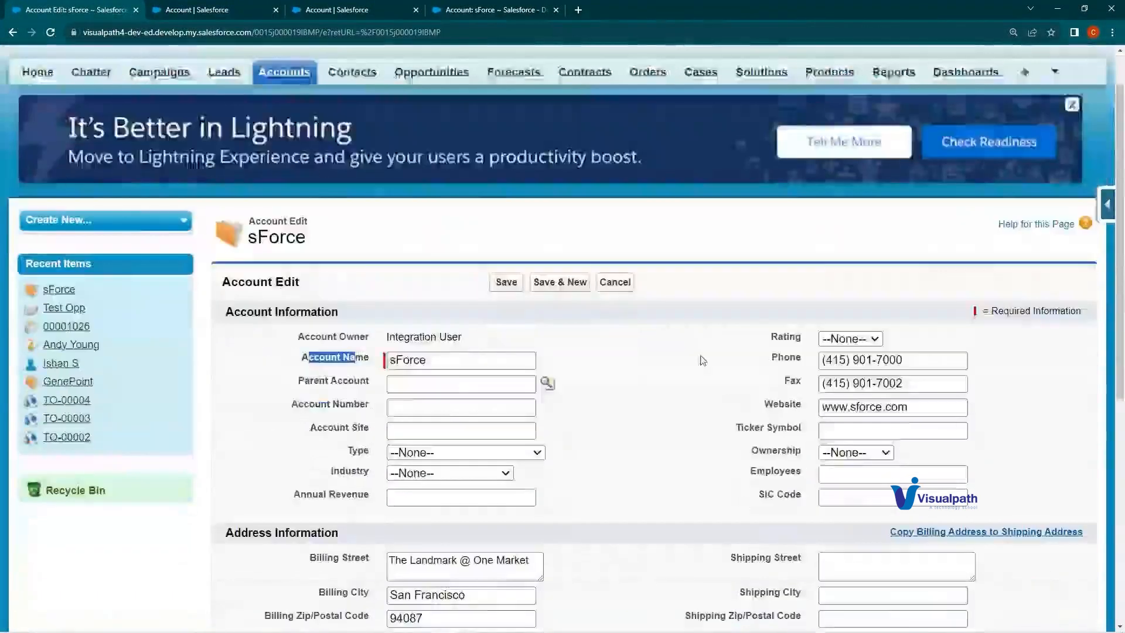
double_click(785, 356)
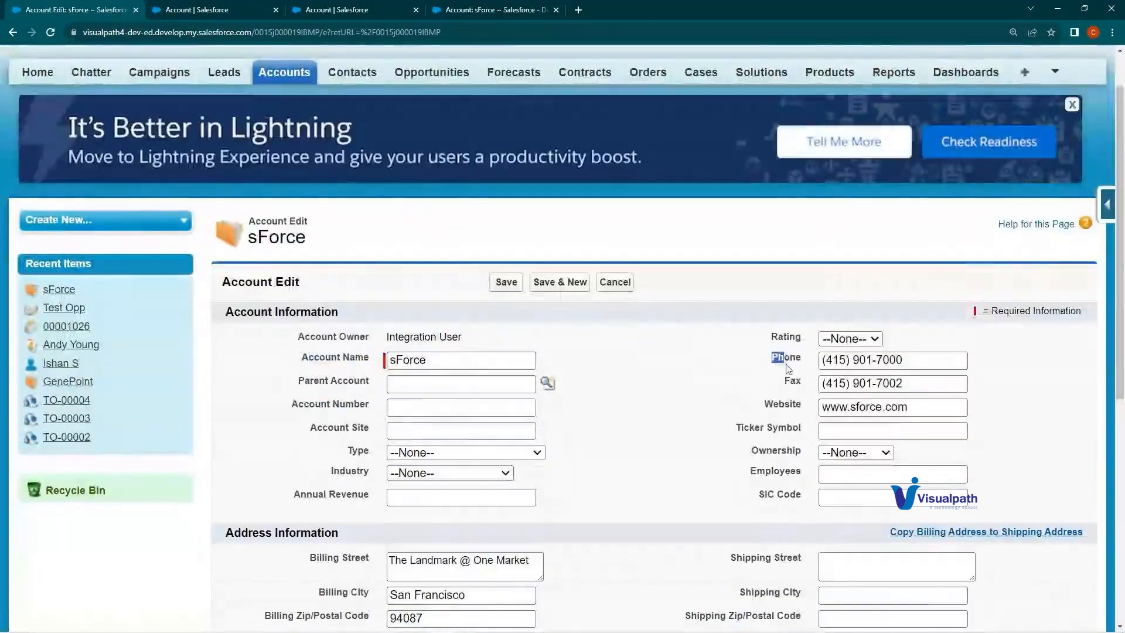
Step: Make the Phone field required in the Account Information section of the account page layout
left_click(202, 9)
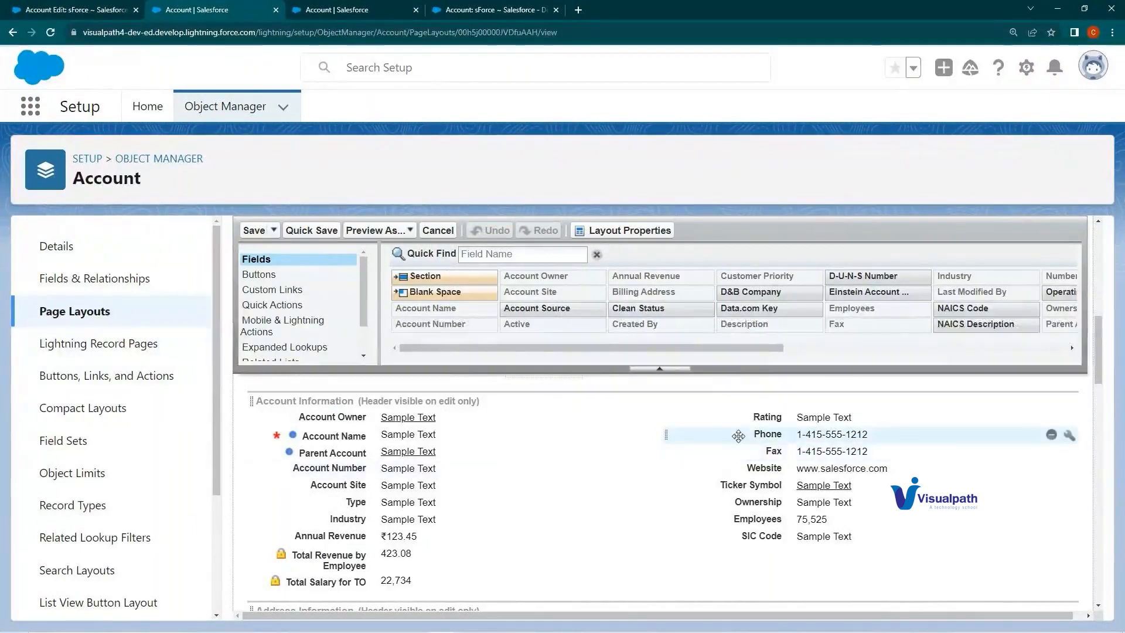
left_click(1069, 434)
left_click(724, 420)
left_click(621, 463)
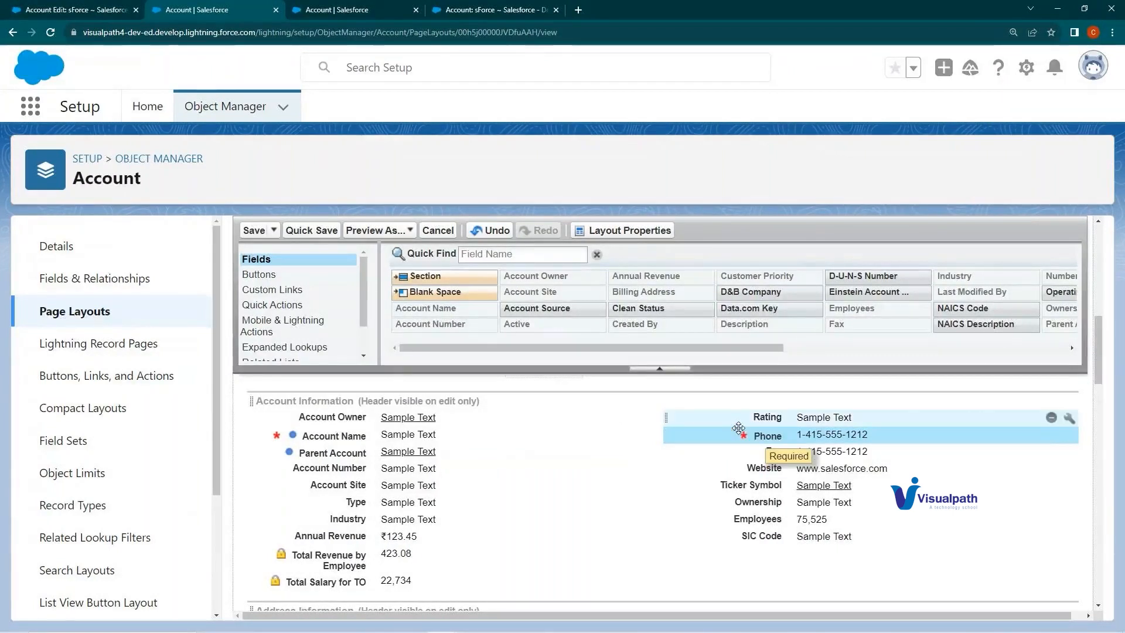
Step: Cancel the current sForce edit in Classic and reopen the account from the Accounts home for editing to check Phone
left_click(83, 8)
left_click(604, 282)
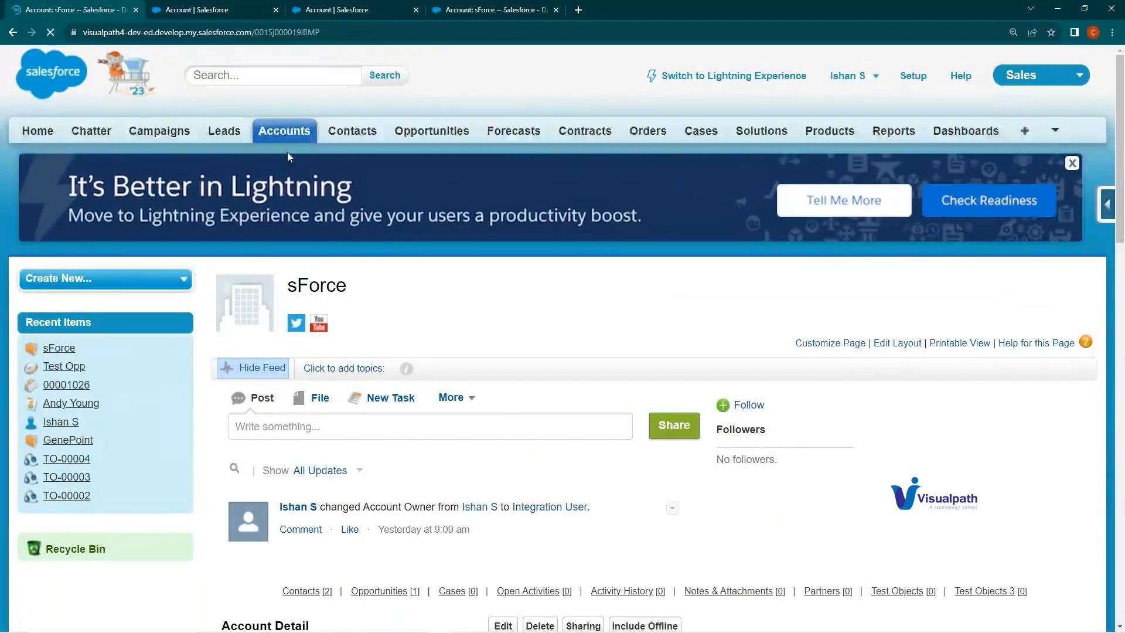
left_click(292, 133)
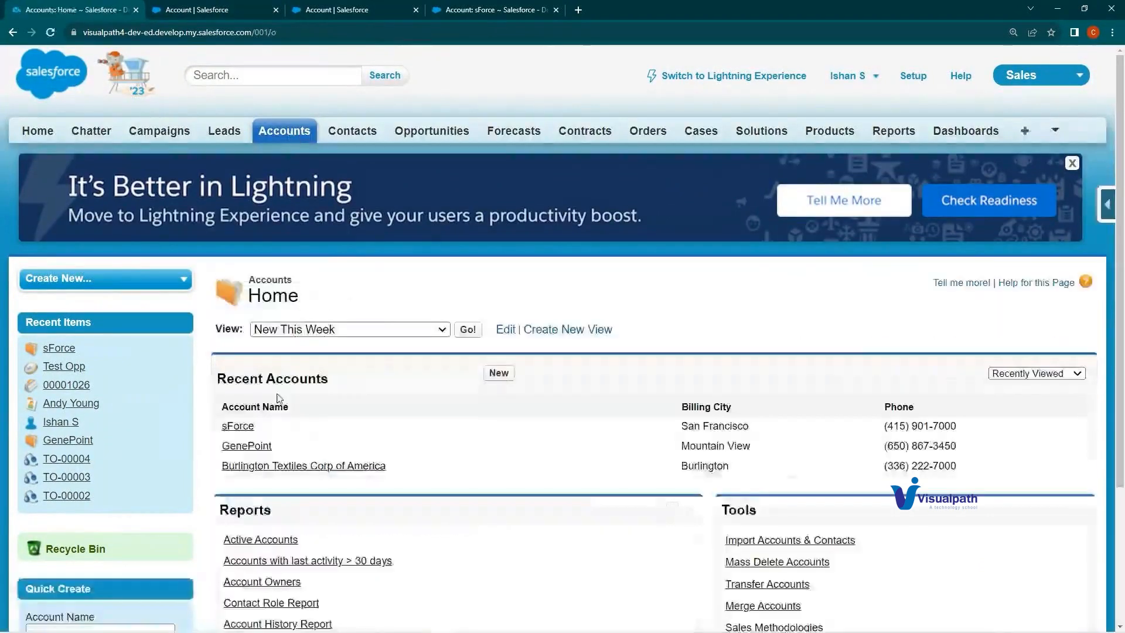
left_click(237, 426)
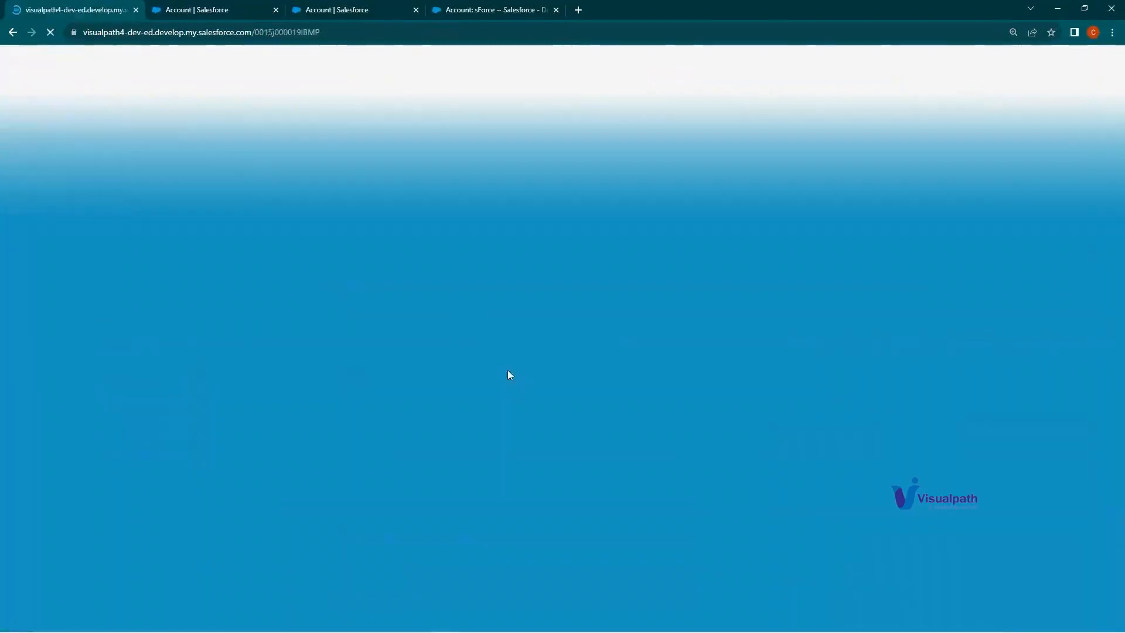
scroll(514, 373, "down", 5)
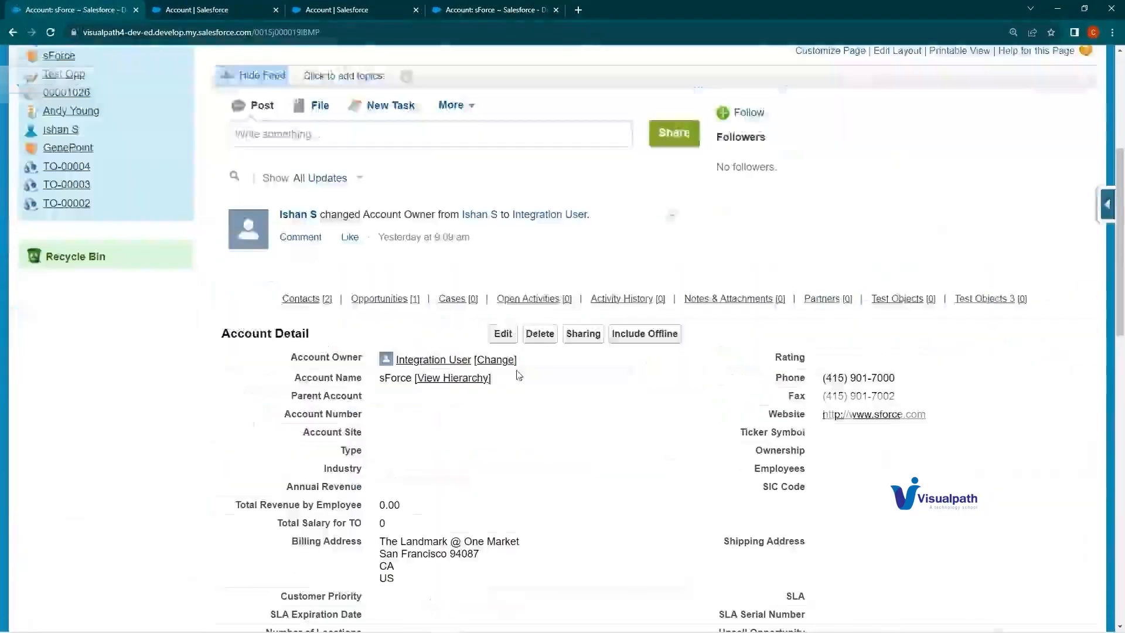
left_click(506, 338)
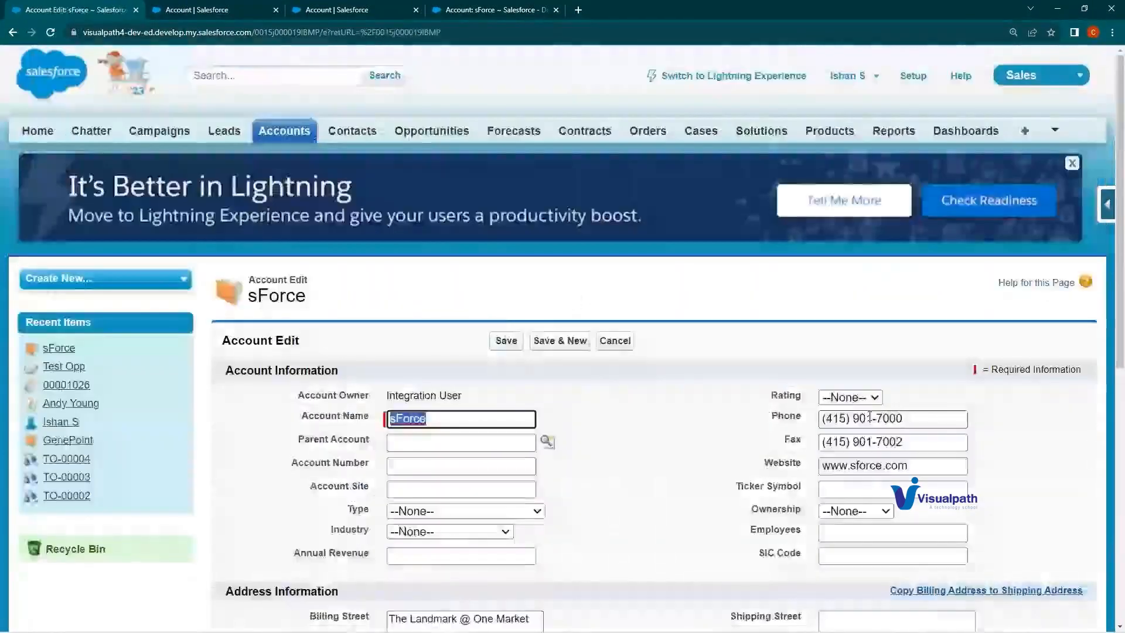
Step: Quick-save the account page layout and reload the sForce edit form in Classic
left_click(240, 8)
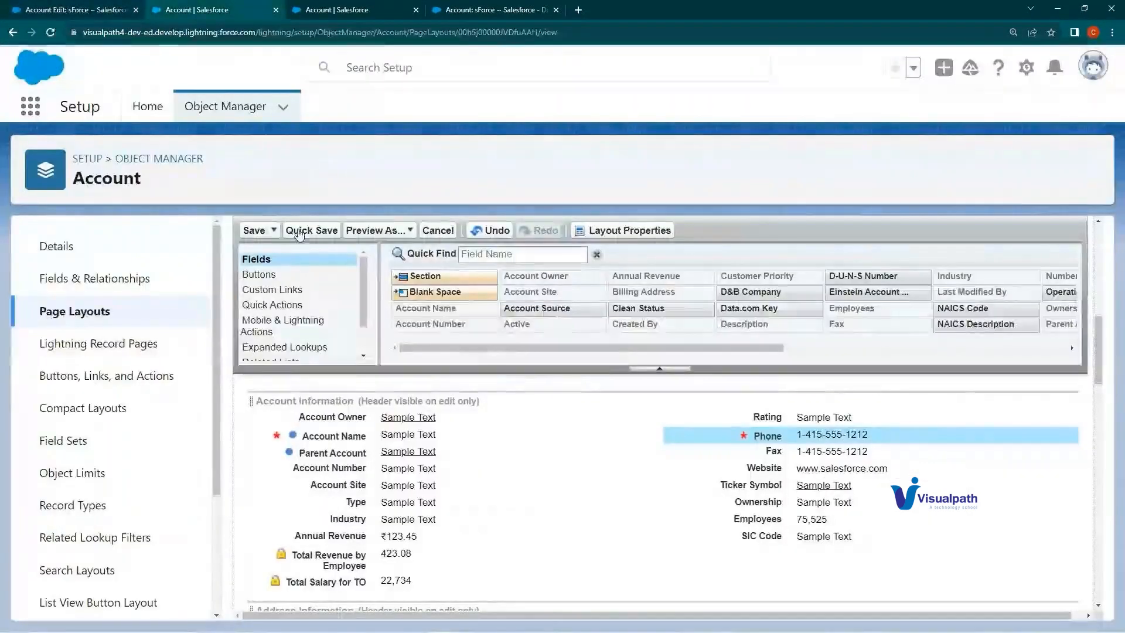
left_click(296, 231)
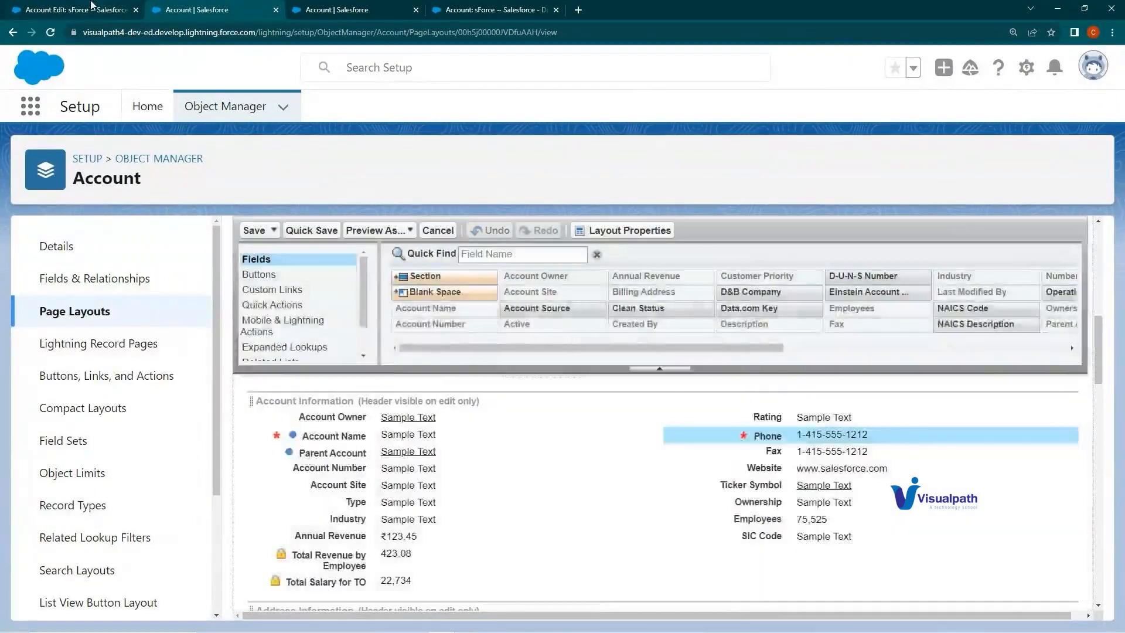
left_click(93, 7)
left_click(49, 34)
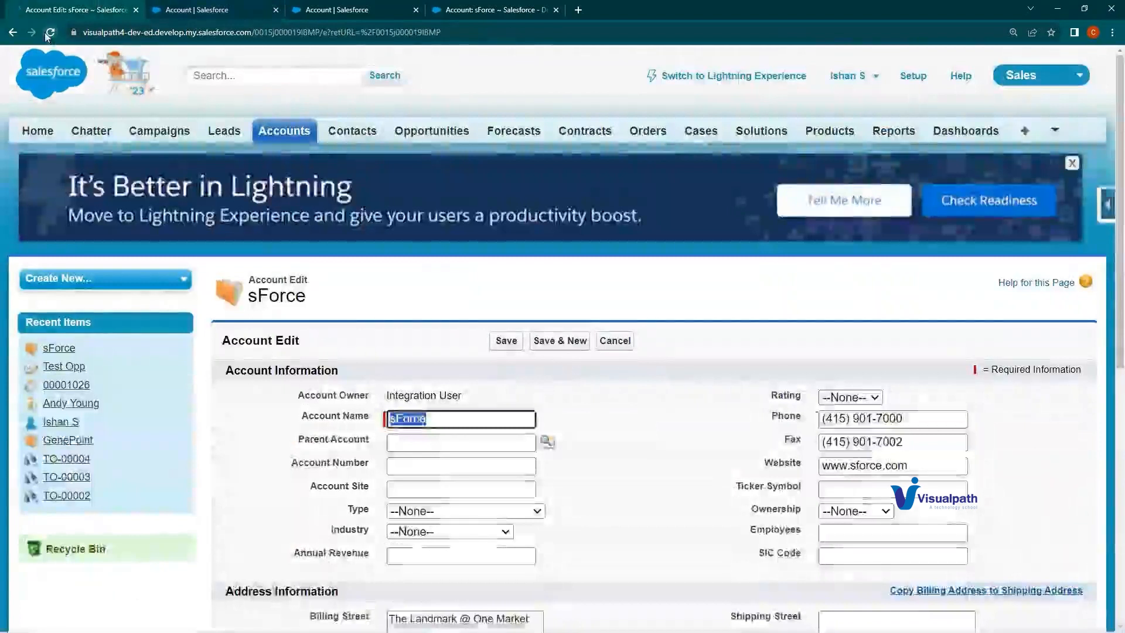
left_click(467, 238)
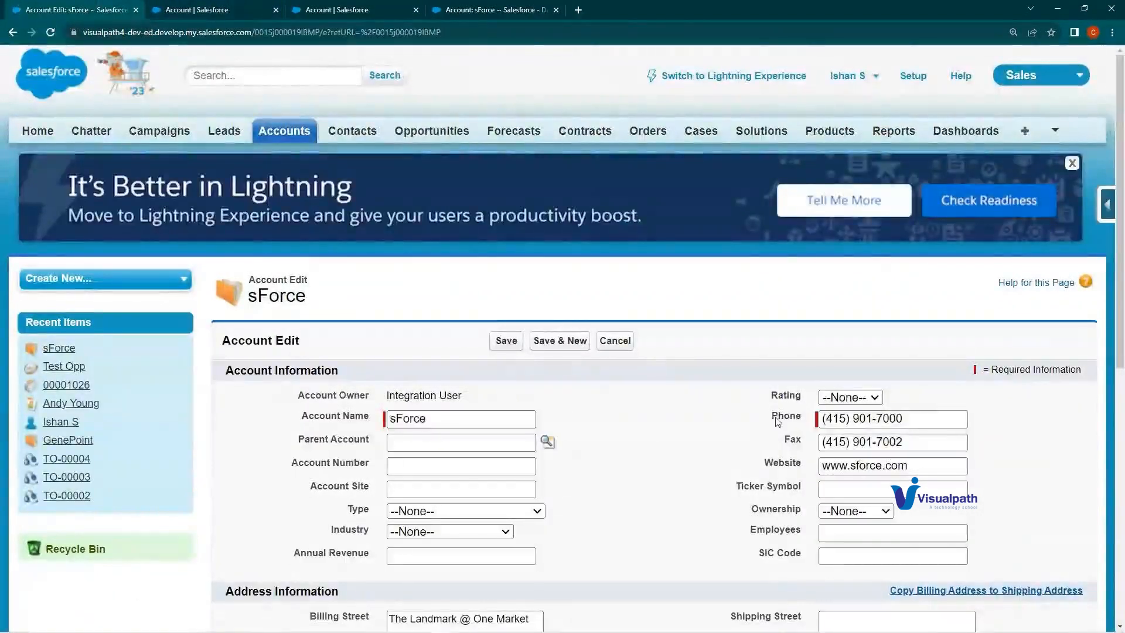
Step: Clear the Phone field of the sForce account and try to save the record
left_click_drag(778, 420, 914, 427)
key("BackSpace")
left_click(507, 342)
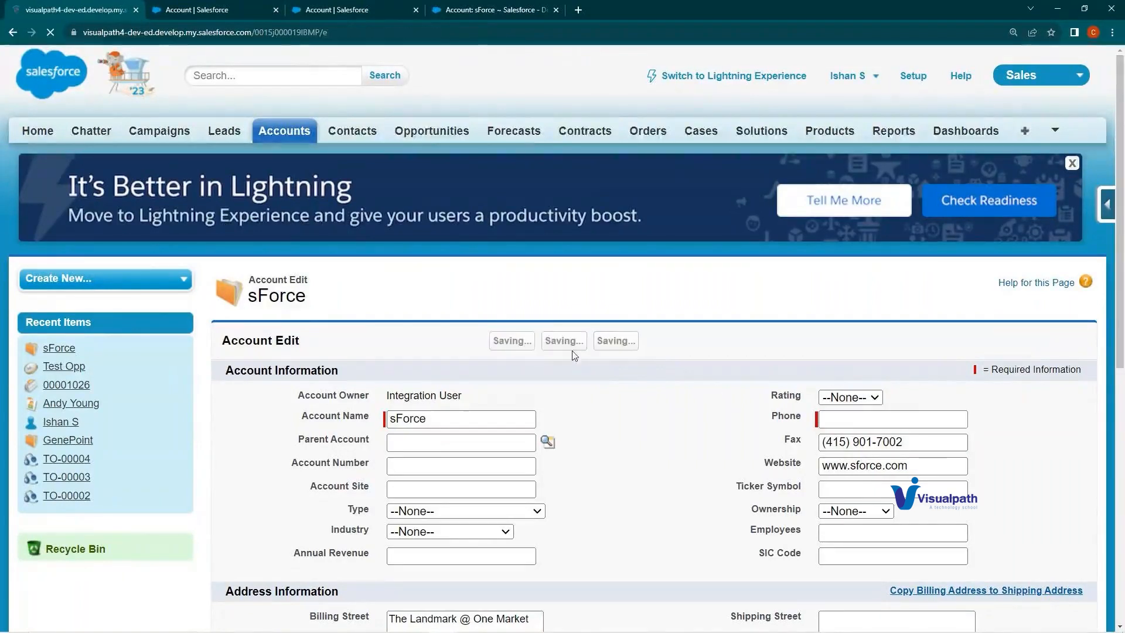
Step: Remove the SIC Code and Employees fields from the Account Information section of the account page layout
left_click_drag(859, 459, 962, 460)
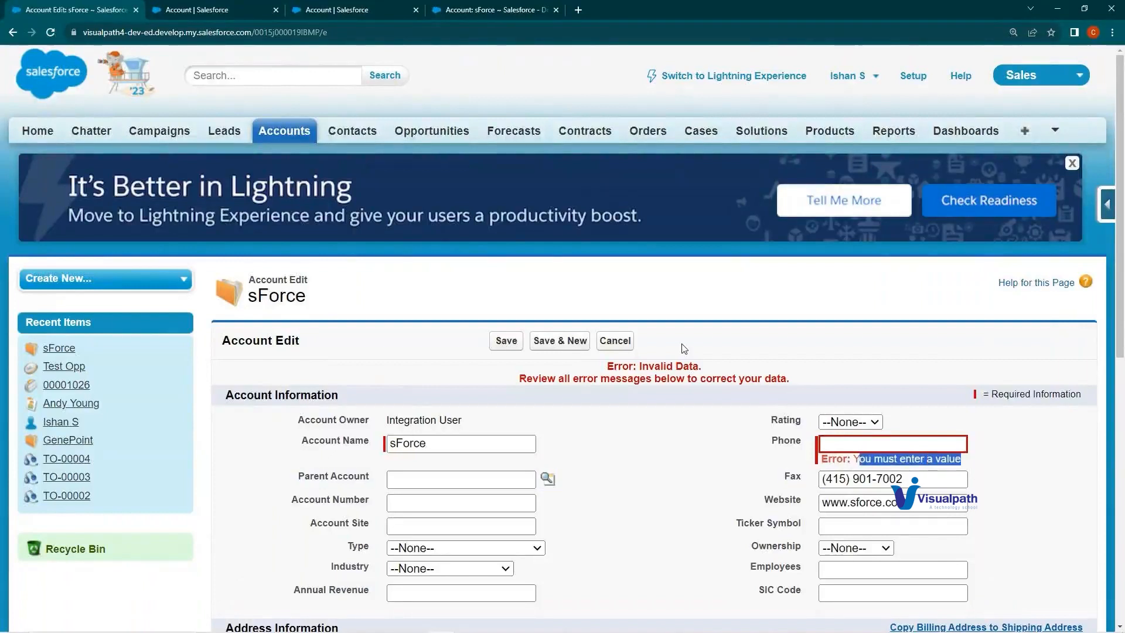
left_click(206, 9)
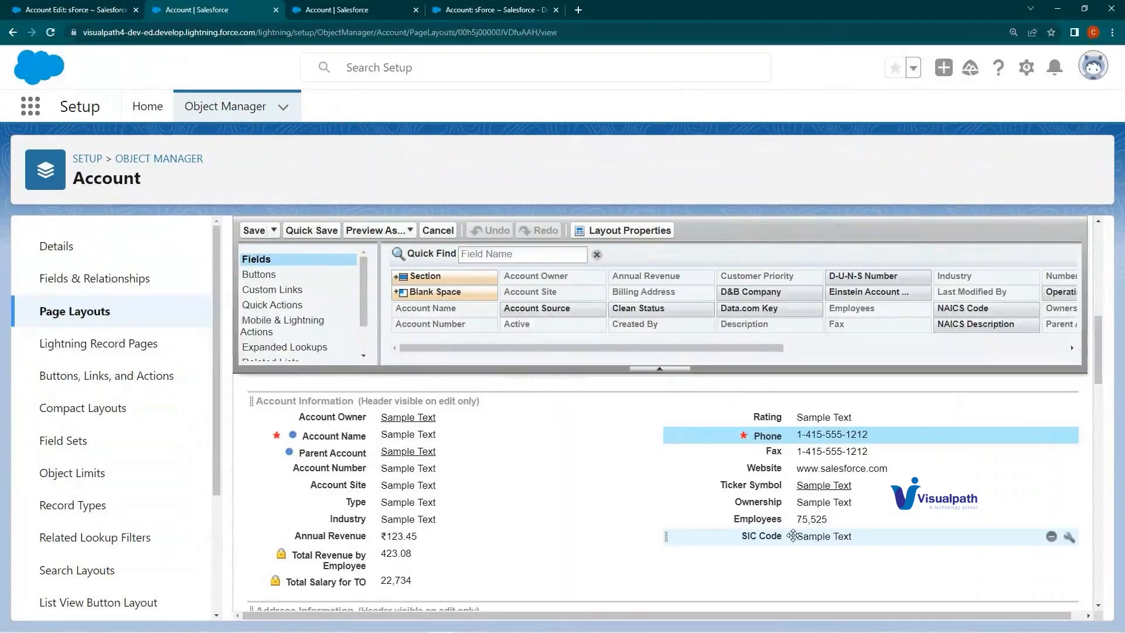
left_click(1052, 537)
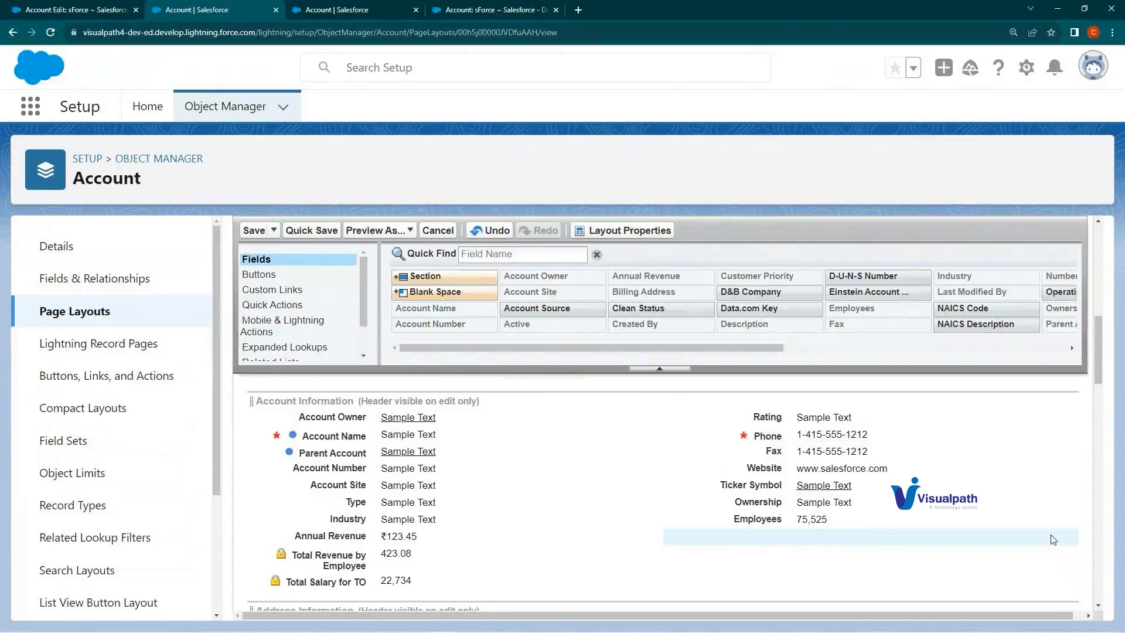
left_click(777, 520)
left_click_drag(777, 519, 691, 294)
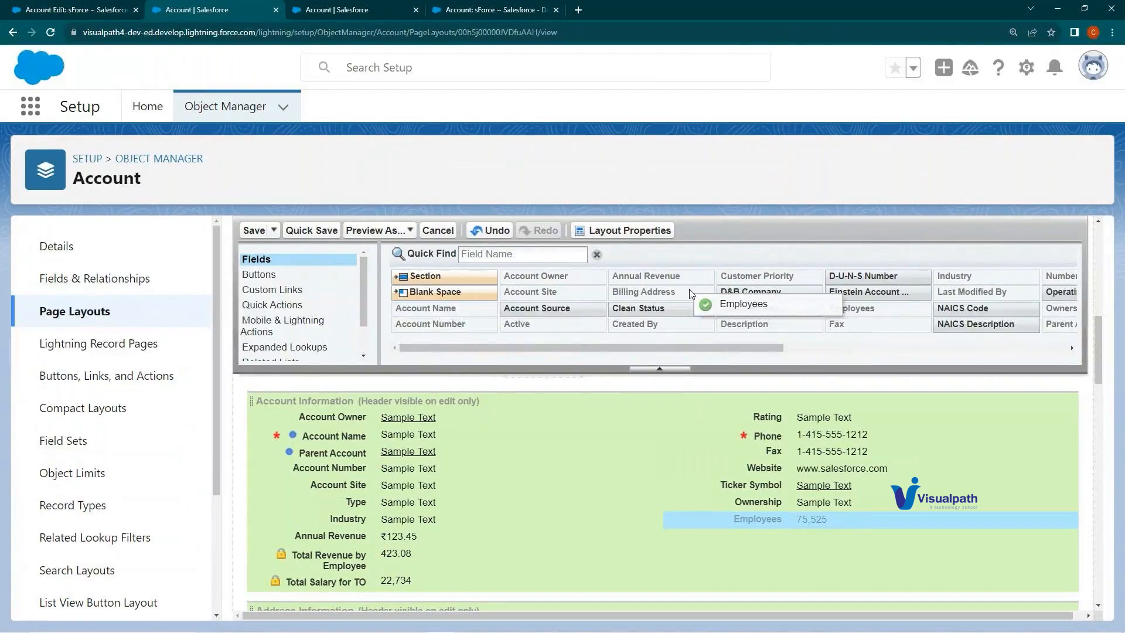
left_click_drag(690, 293, 693, 294)
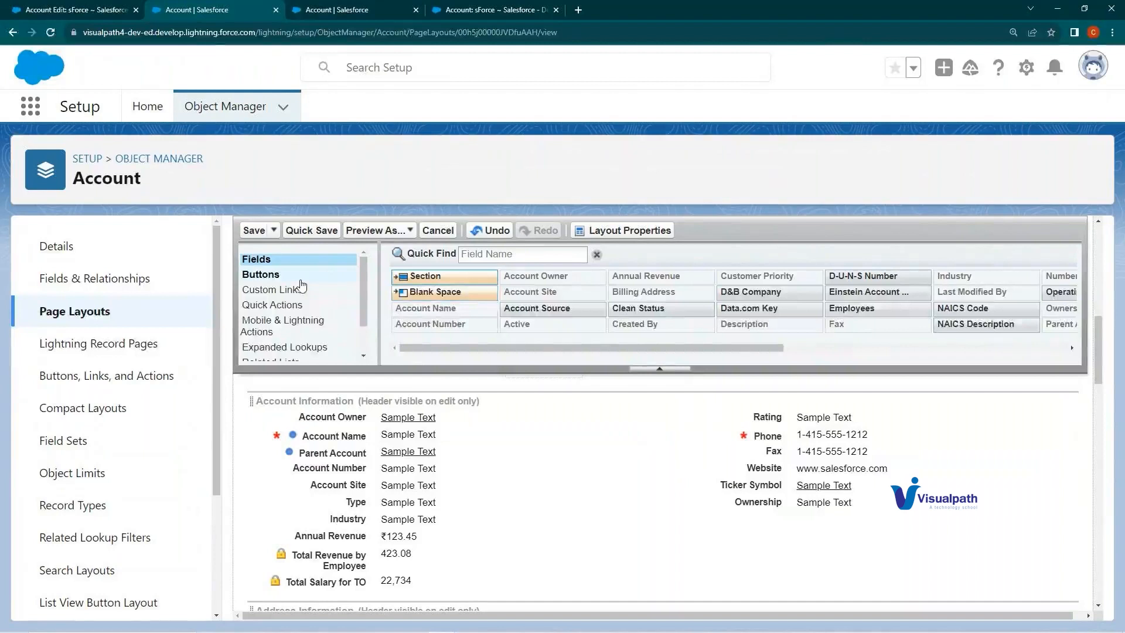
Step: Add the SIC Code field back to the Account Information section, between Ticker Symbol and Ownership
mouse_move(364, 266)
left_mouse_down()
mouse_move(360, 301)
mouse_move(354, 262)
left_mouse_up()
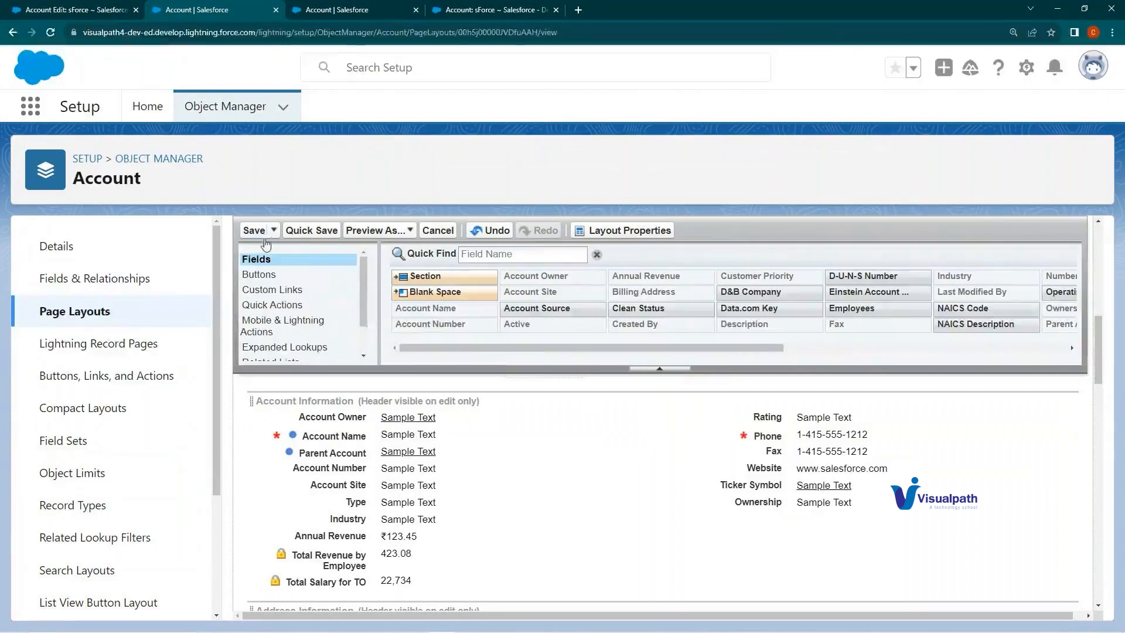
scroll(293, 305, "down", 2)
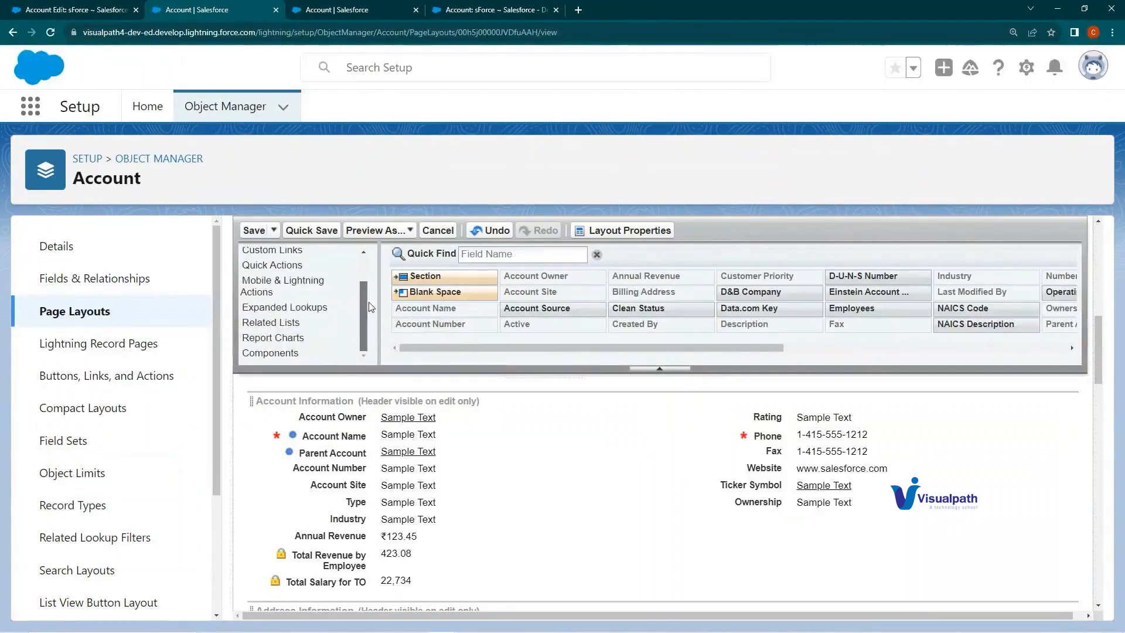
scroll(352, 293, "up", 2)
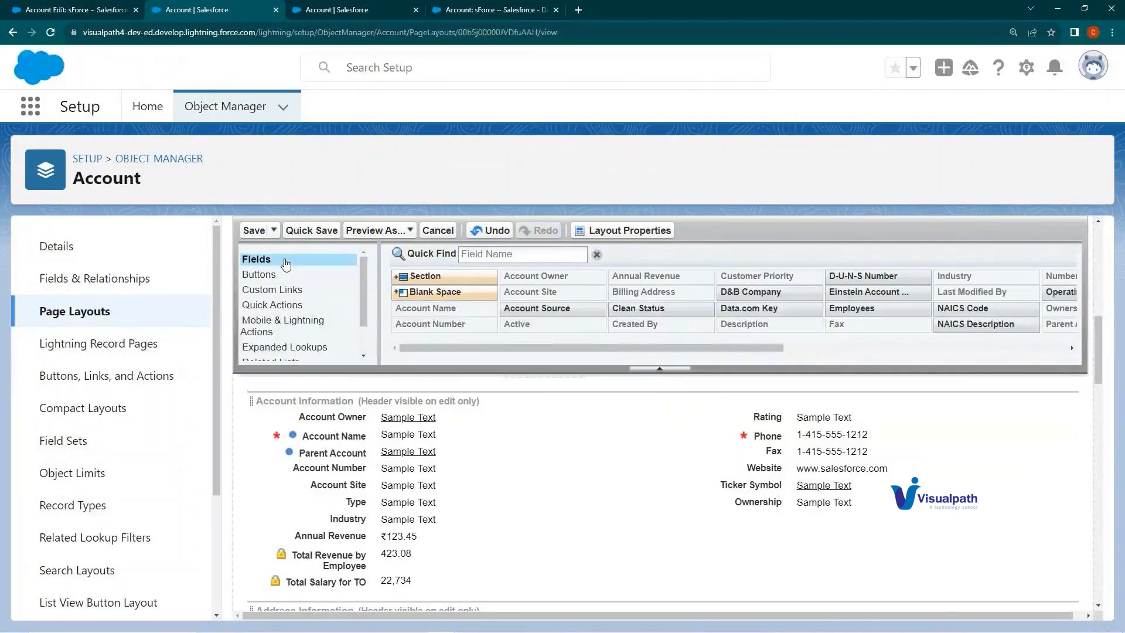
scroll(286, 265, "up", 1)
scroll(285, 265, "up", 3)
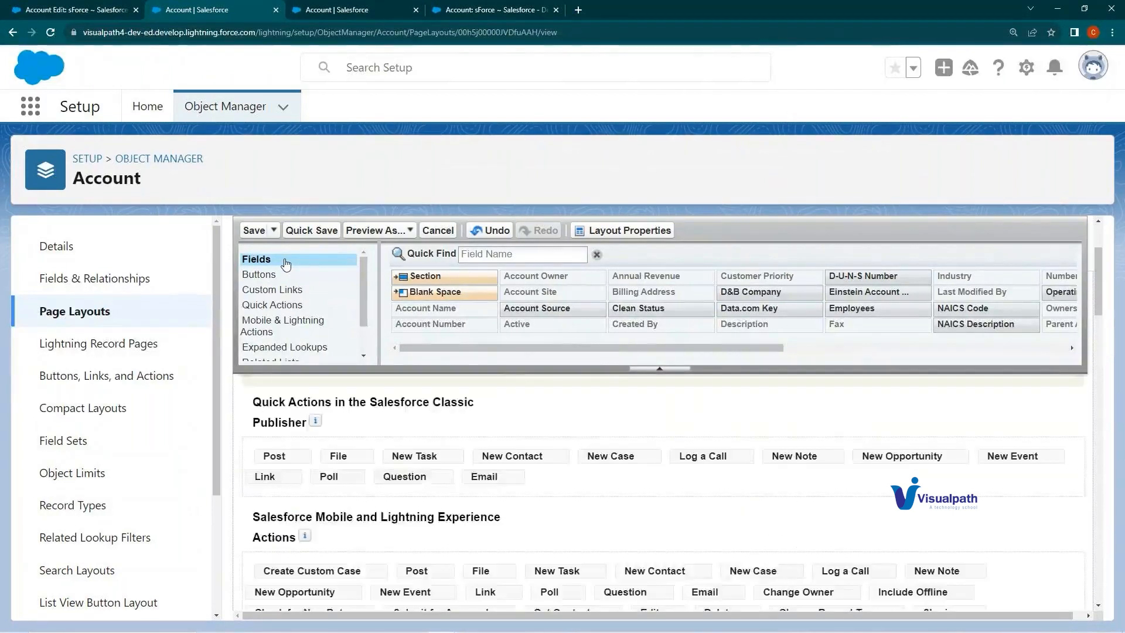
left_click_drag(484, 349, 415, 314)
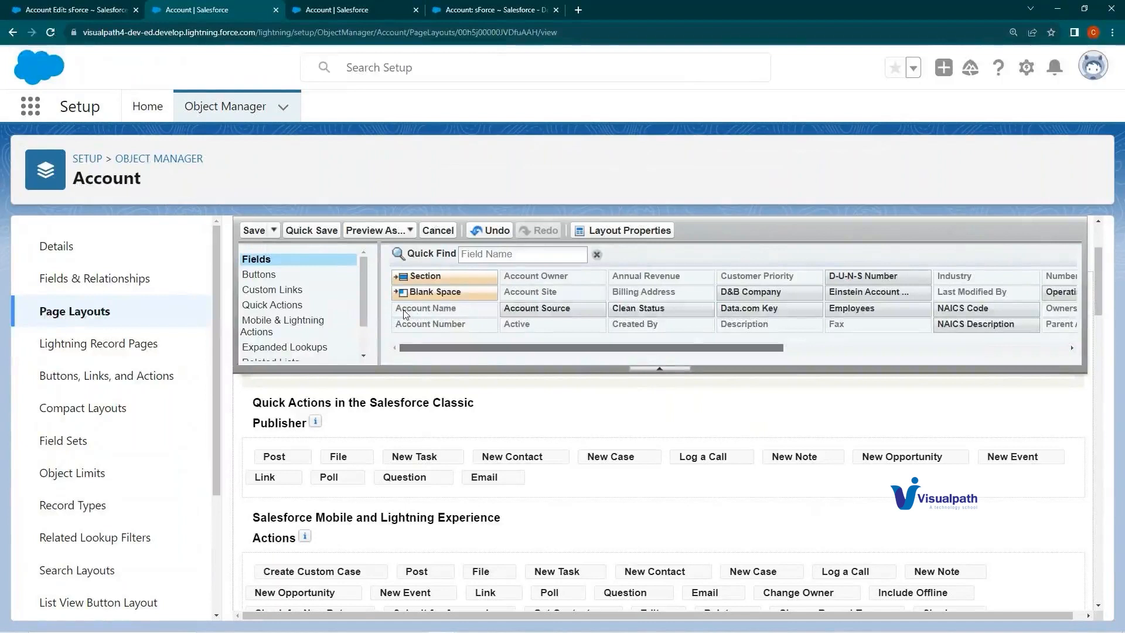
left_click_drag(410, 313, 725, 339)
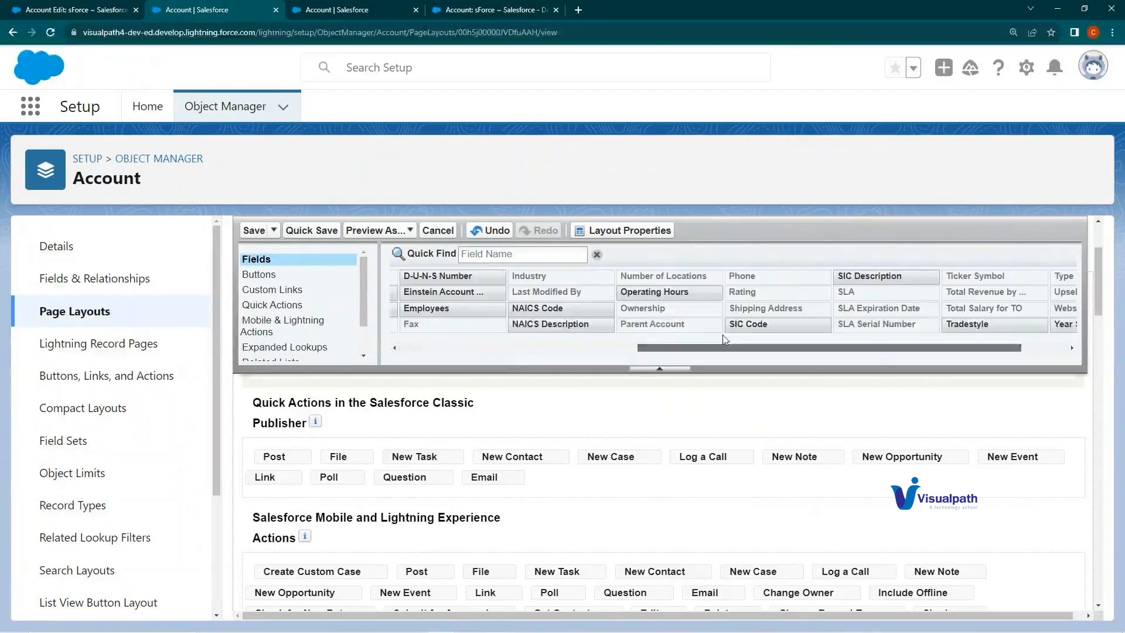
left_click_drag(784, 325, 709, 617)
left_click_drag(715, 596, 539, 434)
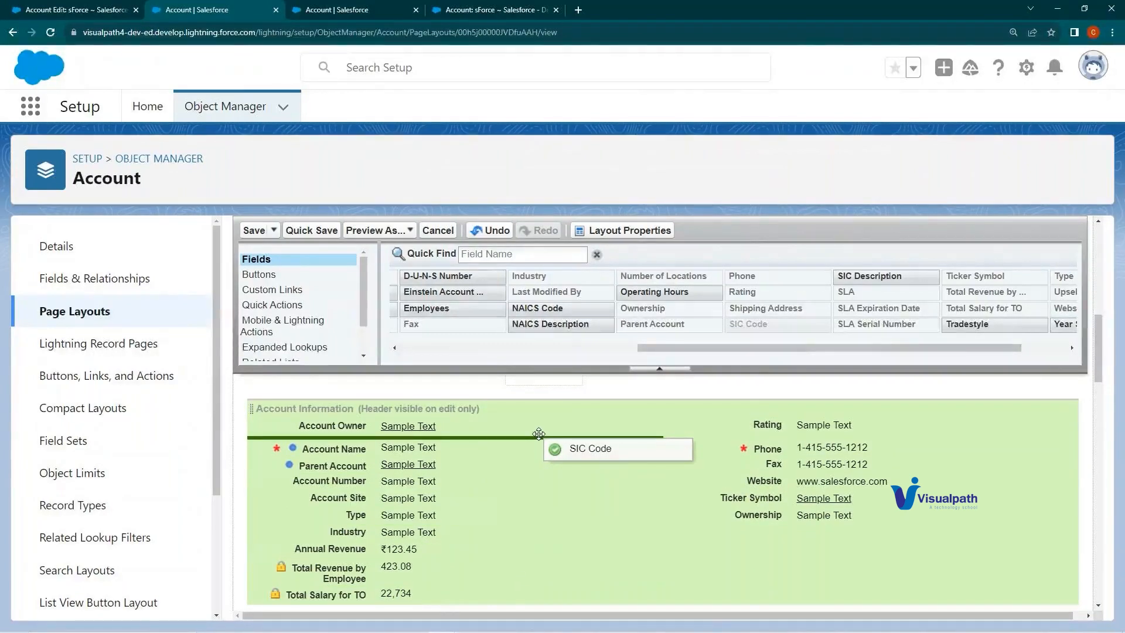
left_click_drag(539, 433, 787, 506)
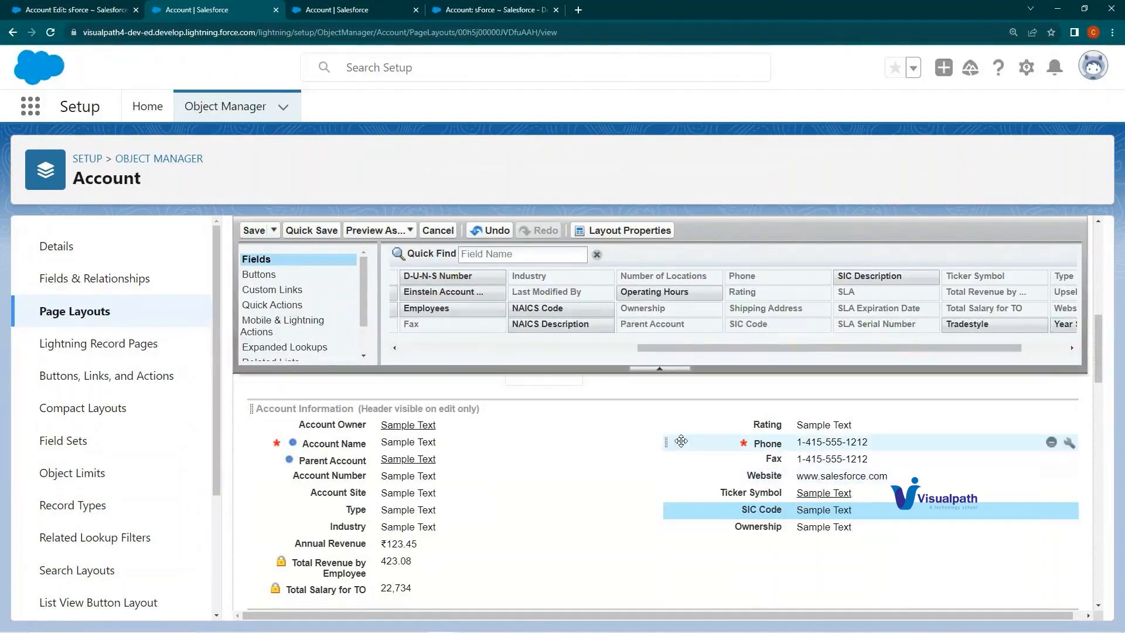
Step: Compare the layout's Related Lists section with the Contacts, Opportunities and Cases lists on the sForce record in Classic, cancelling its open edit
scroll(689, 442, "down", 2)
scroll(689, 442, "down", 5)
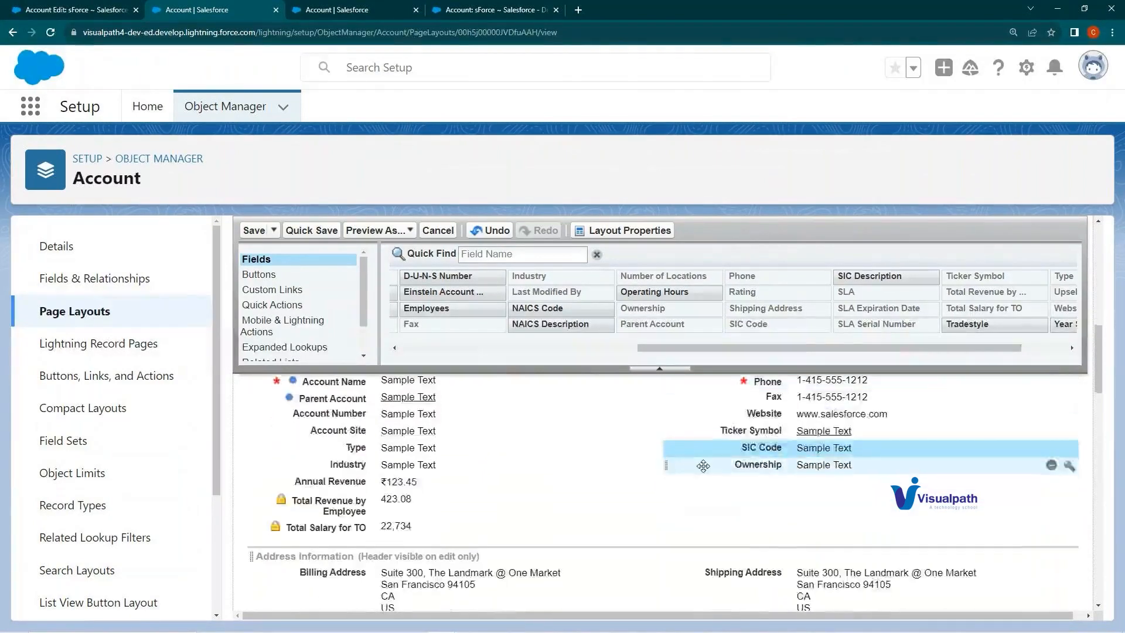
scroll(703, 466, "down", 4)
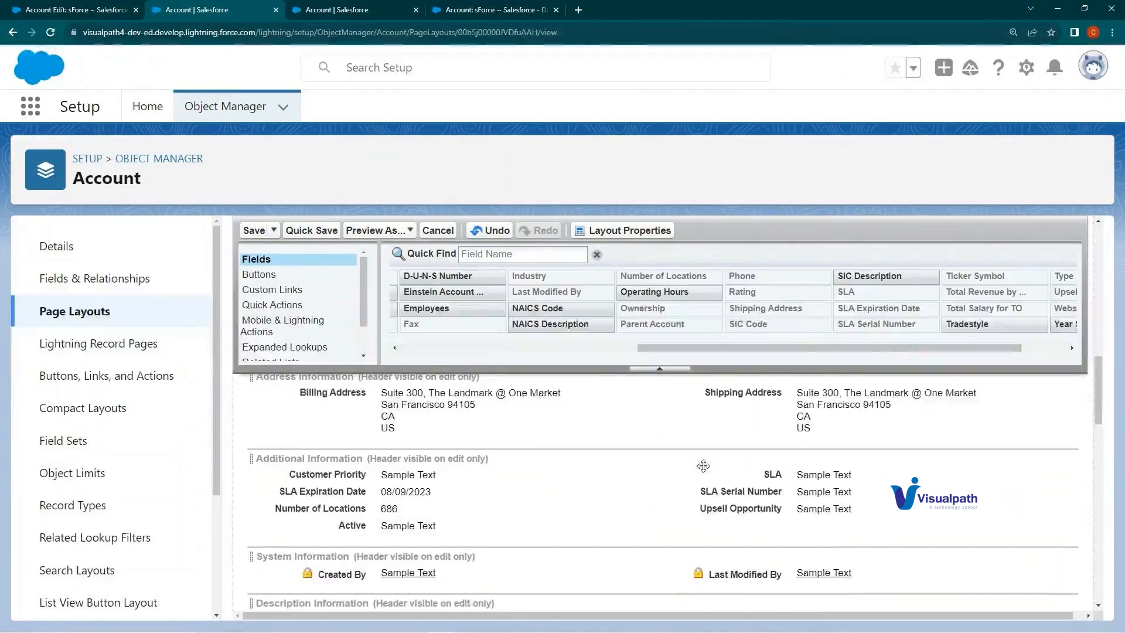
scroll(706, 467, "down", 8)
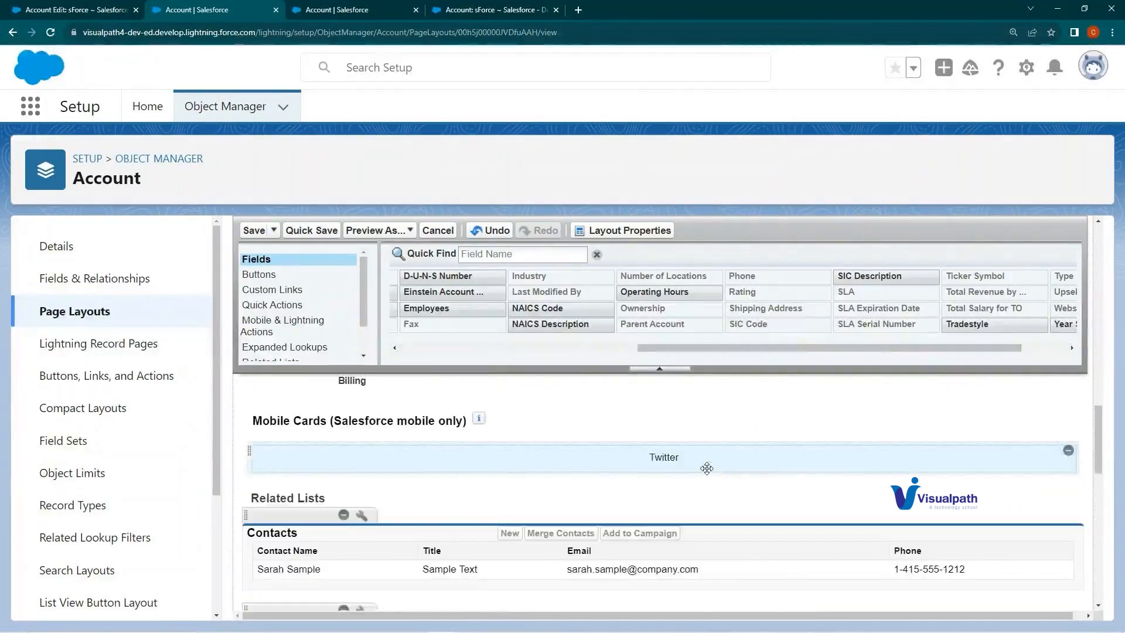
scroll(707, 468, "up", 2)
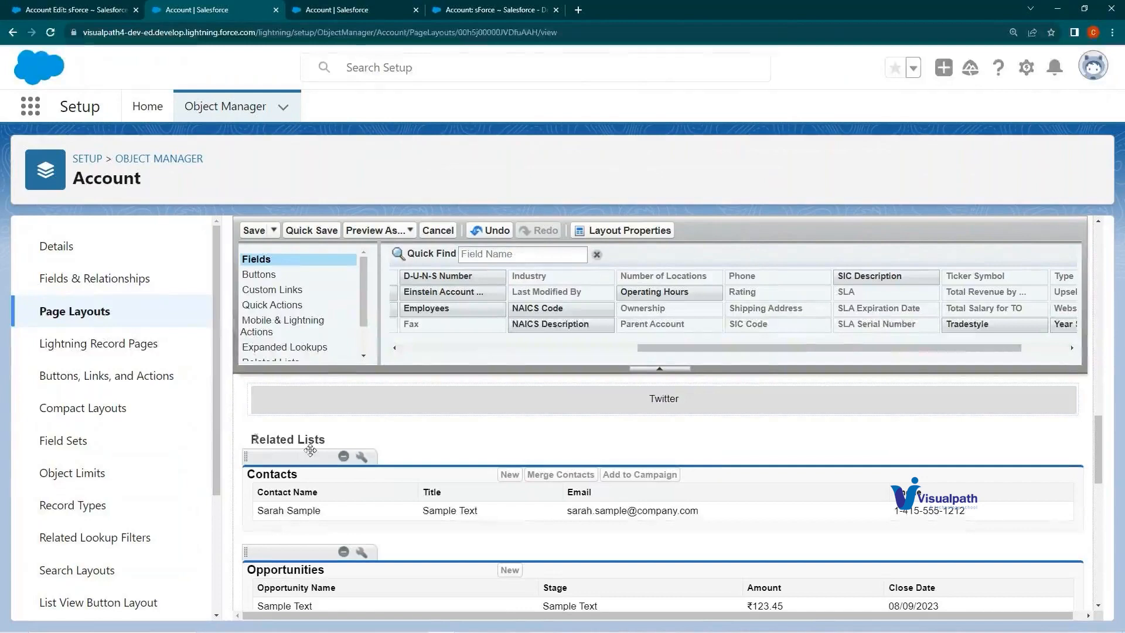
left_click(59, 5)
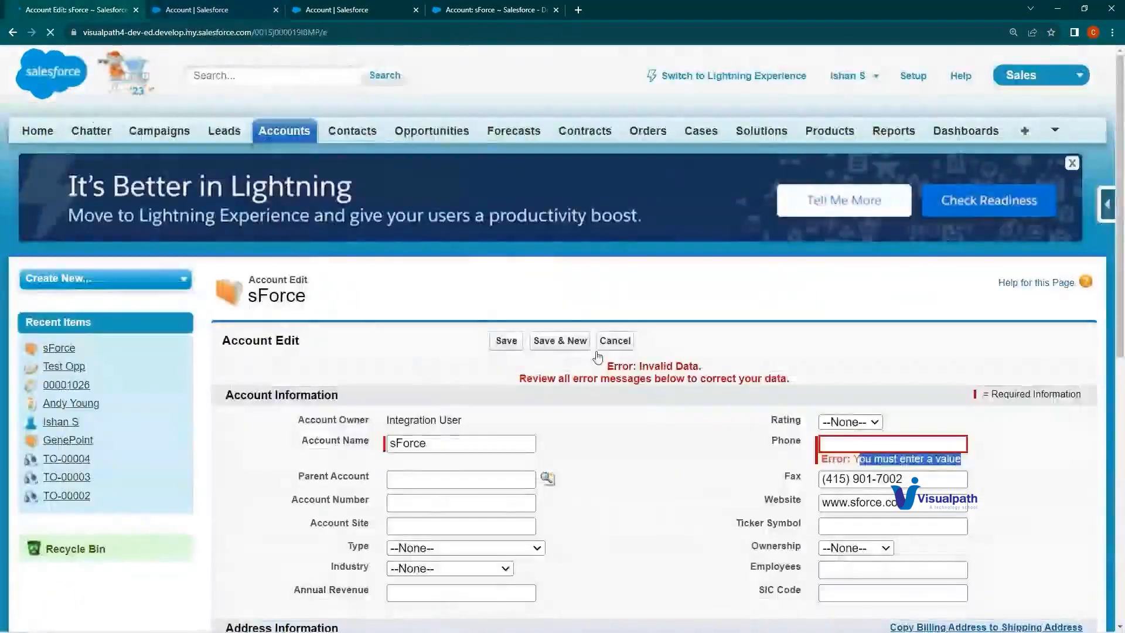
scroll(447, 402, "down", 8)
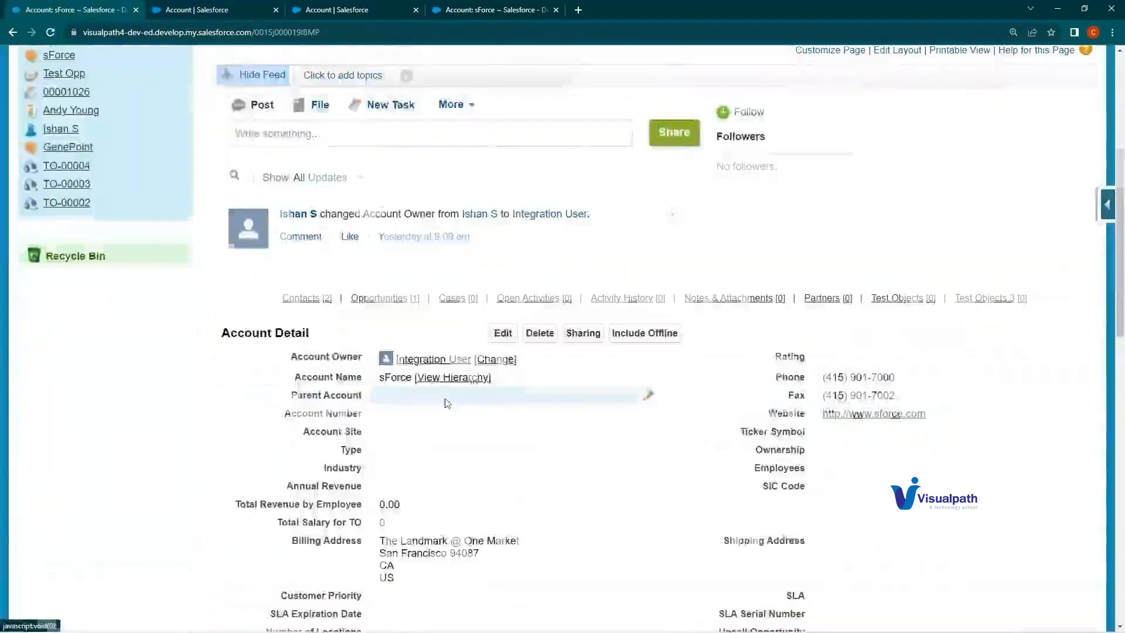
scroll(445, 398, "down", 1)
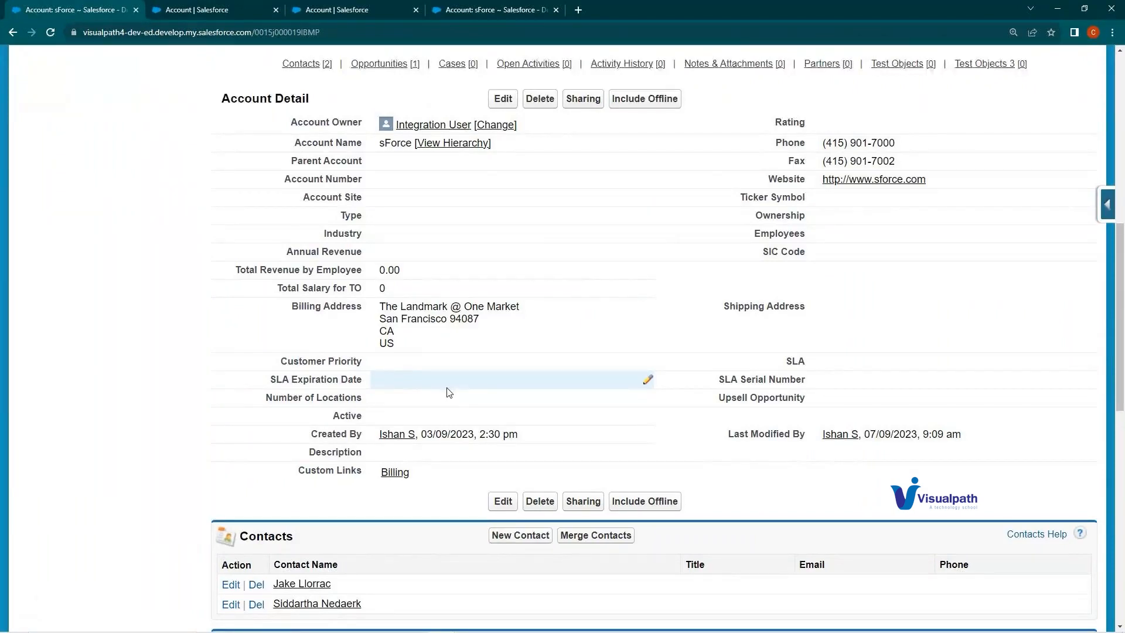
scroll(448, 392, "up", 3)
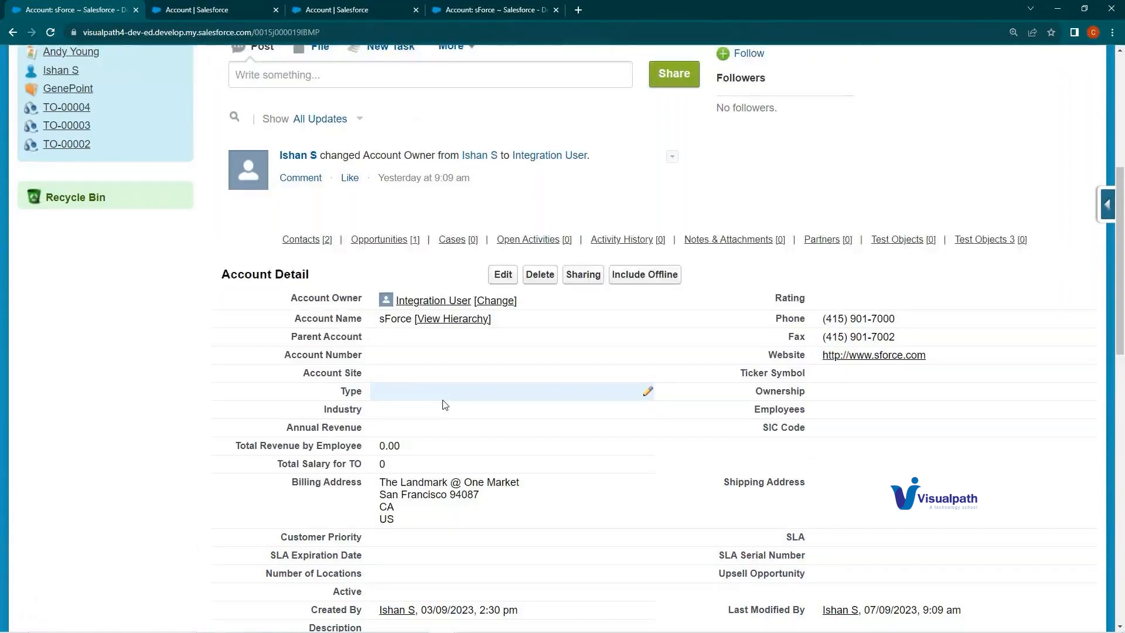
scroll(445, 404, "down", 5)
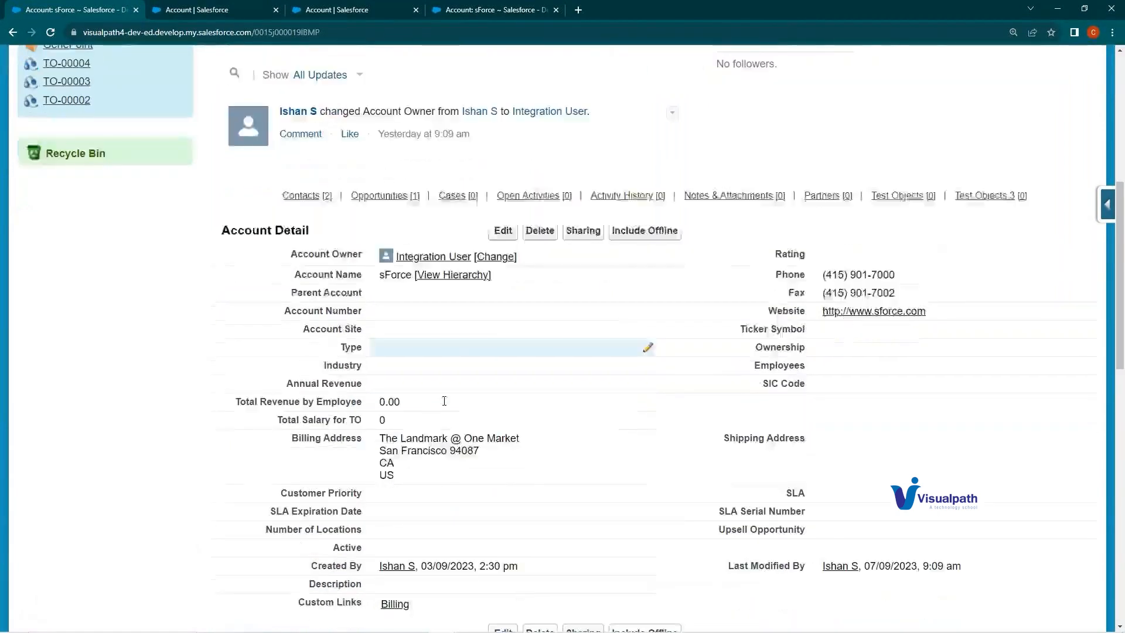
scroll(447, 406, "down", 2)
double_click(266, 301)
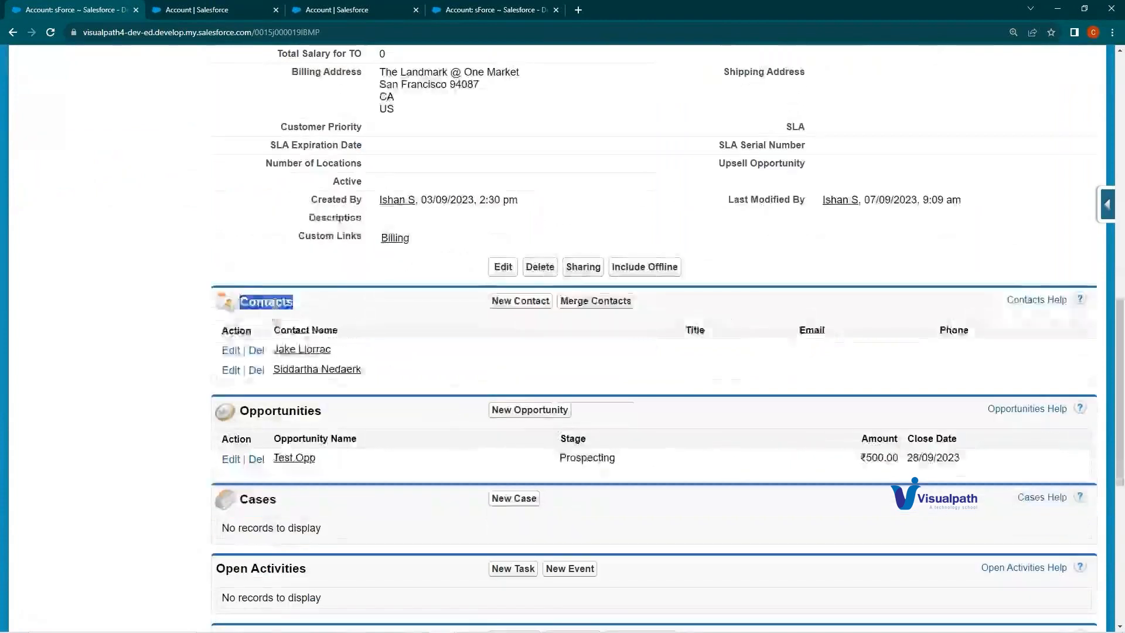
double_click(289, 411)
double_click(255, 499)
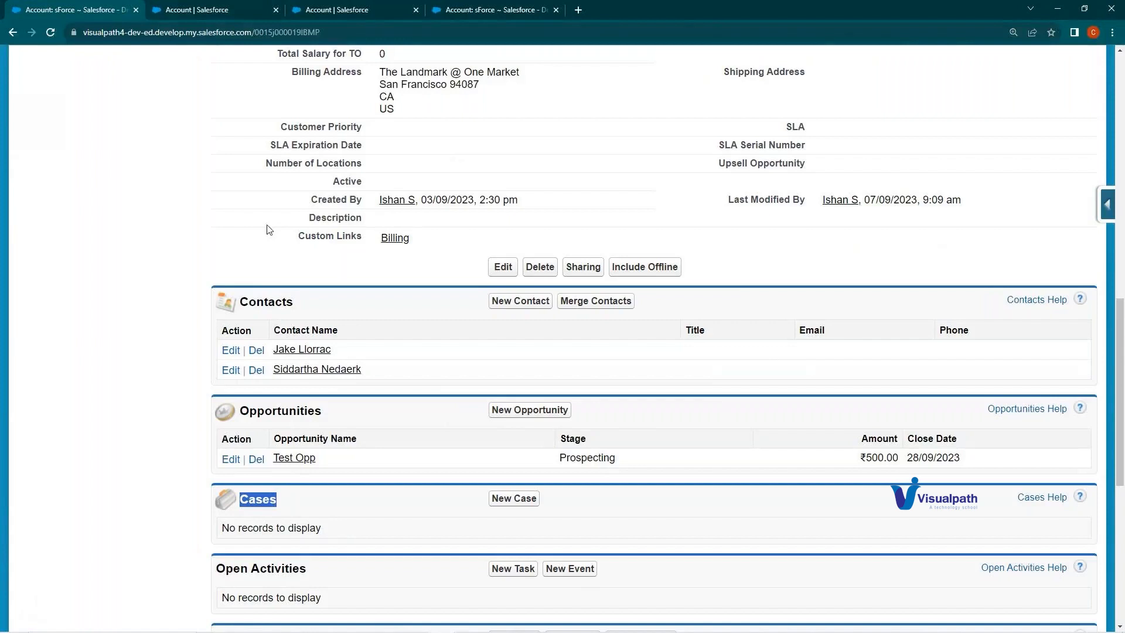
Step: Add the Assets related list to the account page layout, between Contacts and Opportunities
left_click(183, 7)
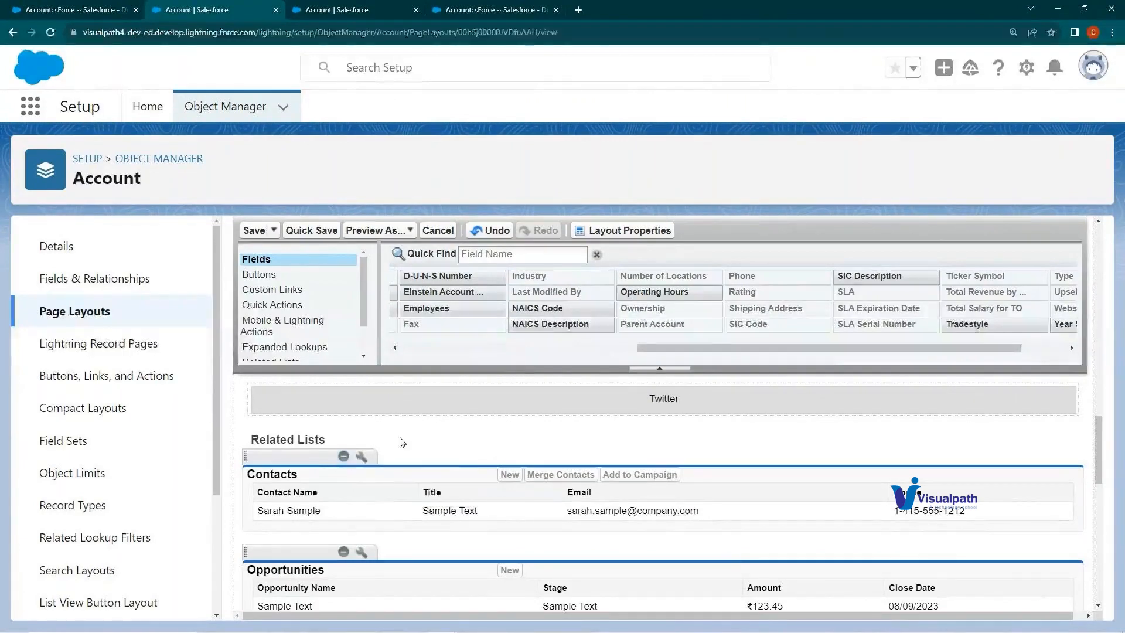
scroll(402, 442, "down", 2)
scroll(402, 441, "up", 1)
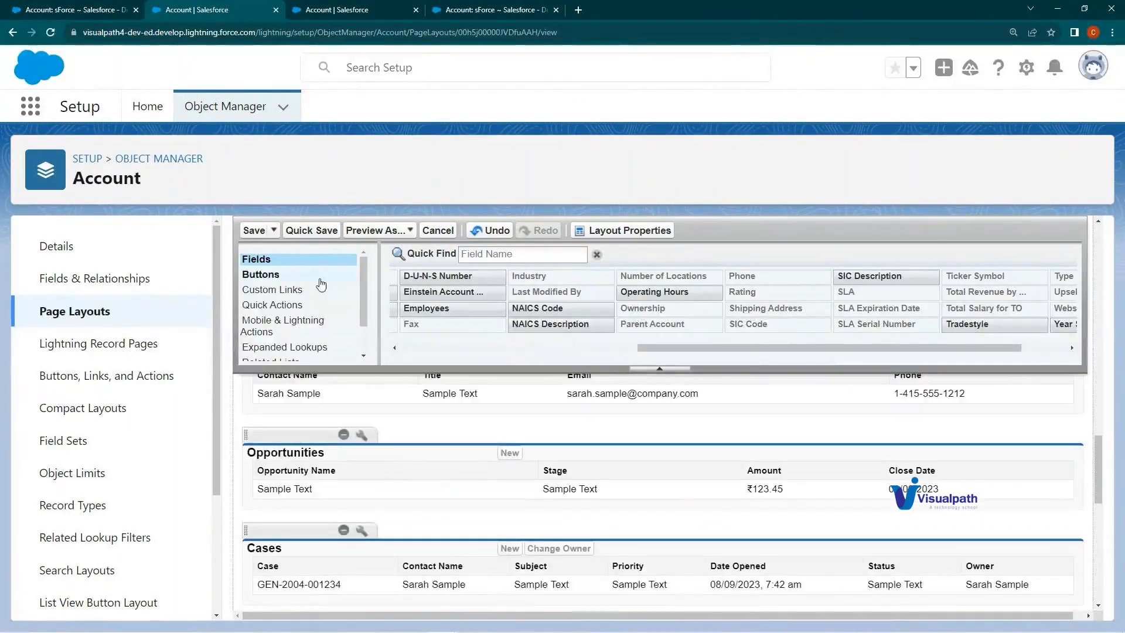
scroll(321, 285, "down", 1)
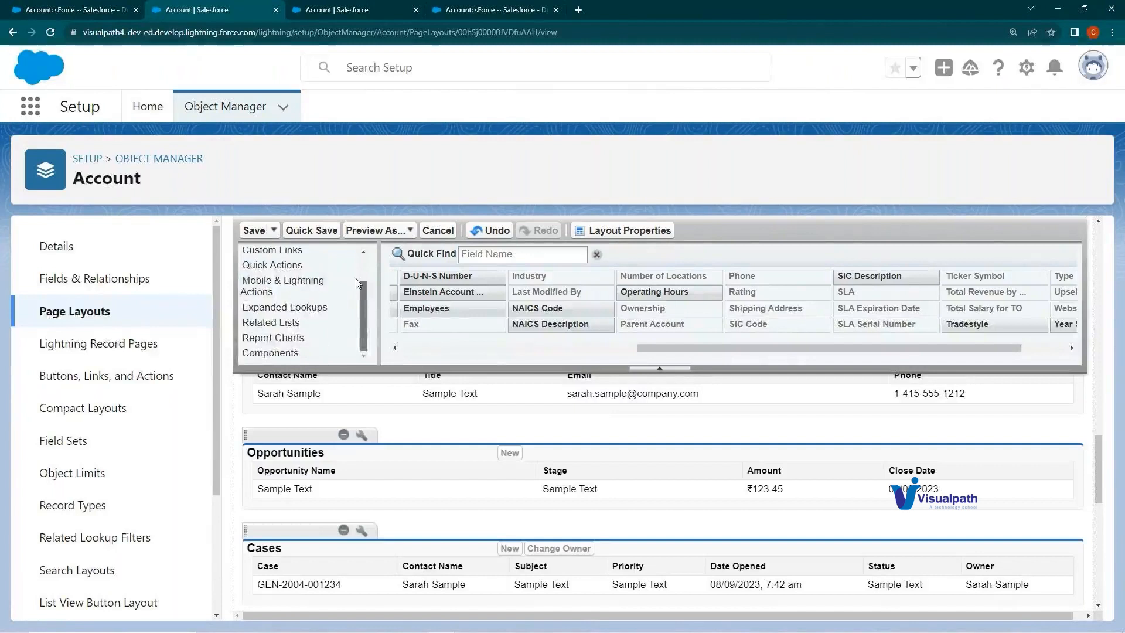
scroll(357, 258, "up", 1)
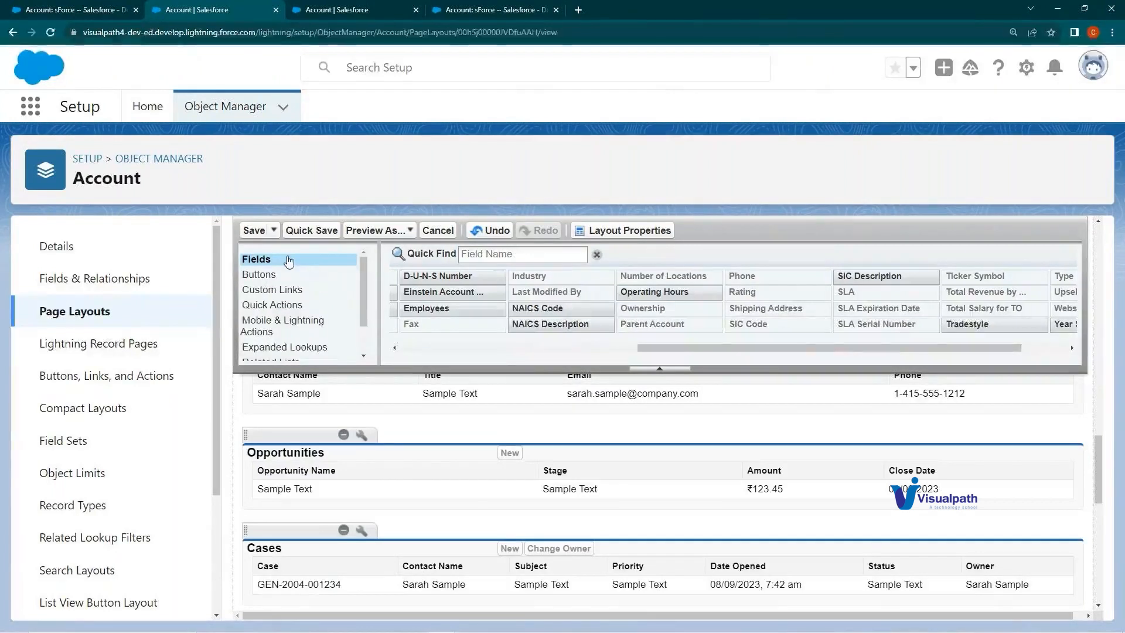
left_click_drag(361, 265, 361, 309)
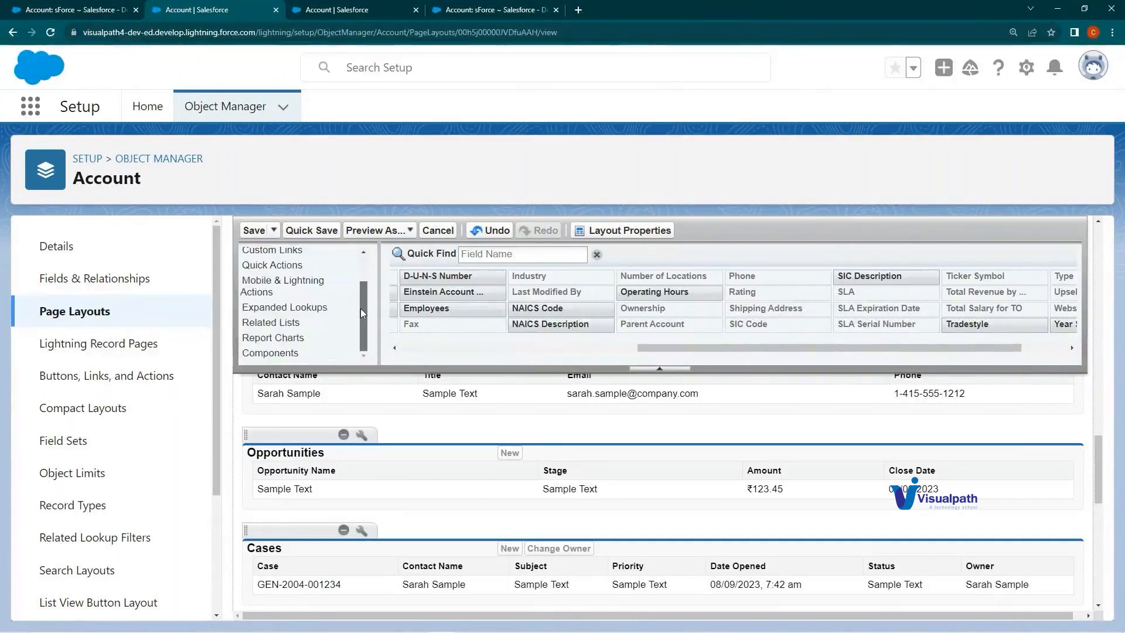
left_click(277, 324)
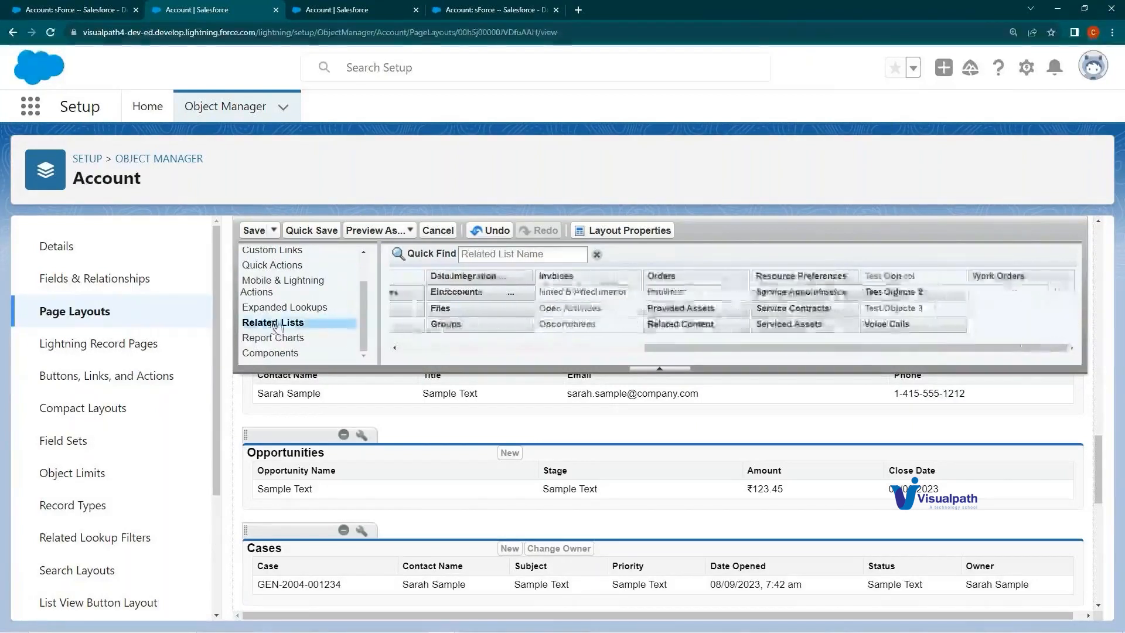
left_click(510, 349)
left_click_drag(510, 349, 422, 344)
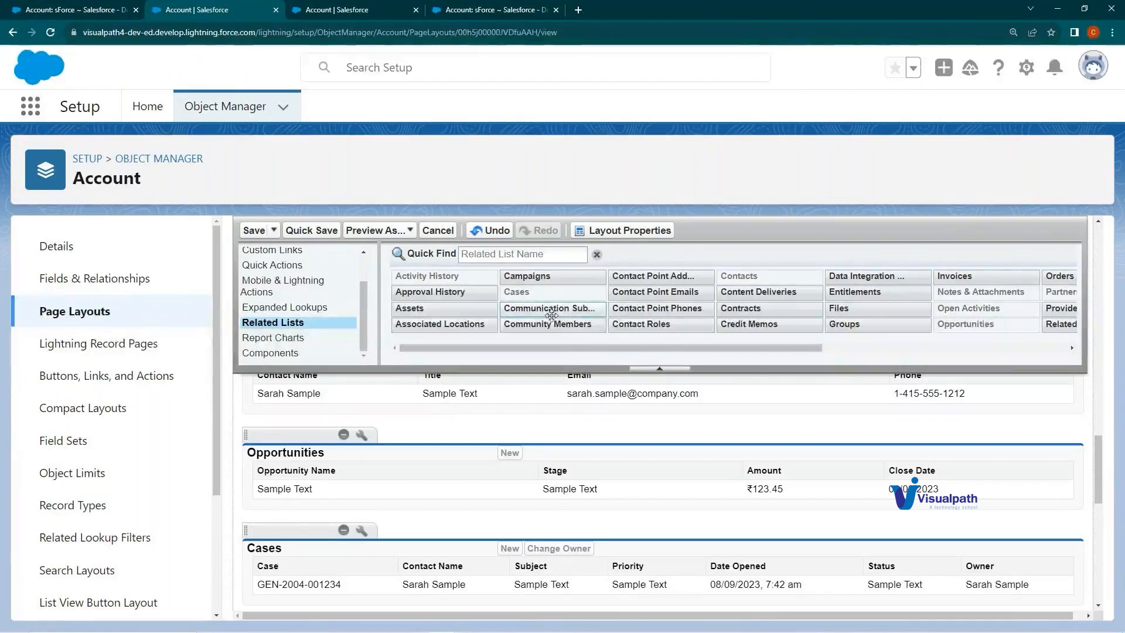
left_click_drag(438, 310, 384, 432)
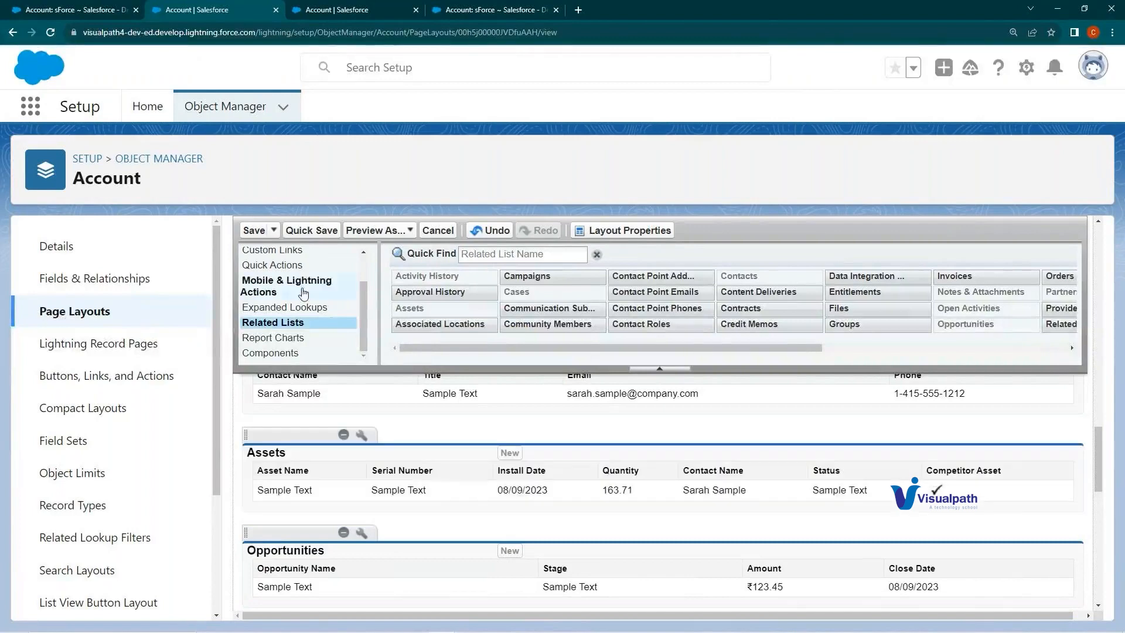
Step: Quick-save the account layout, overwriting users' related list customizations, and check the Assets related list on the reloaded sForce record
left_click(312, 233)
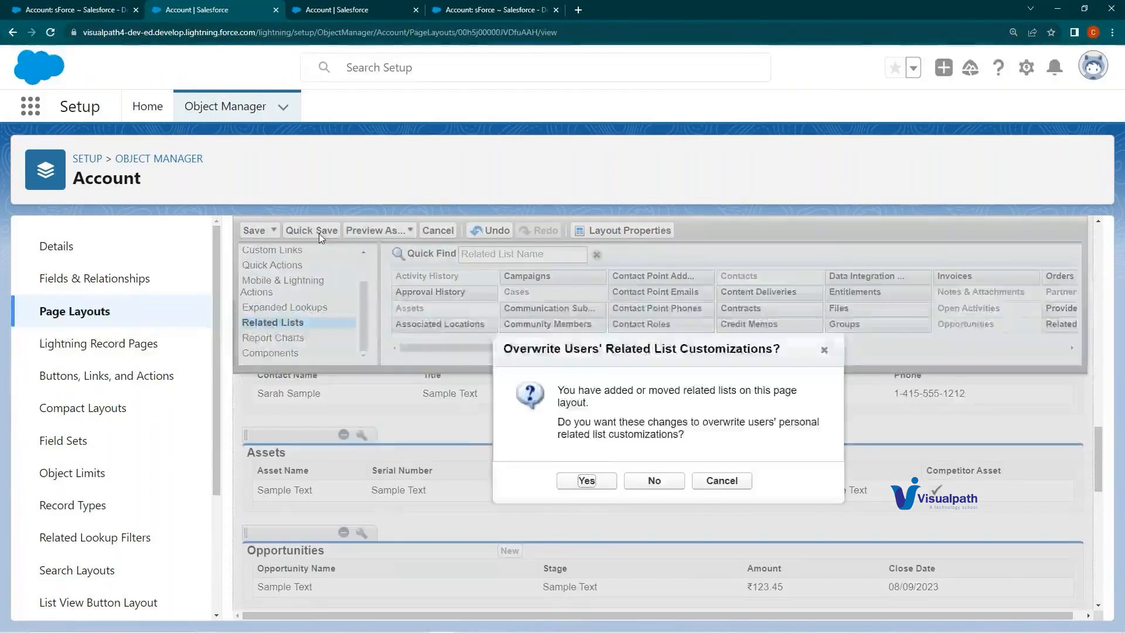
left_click(581, 477)
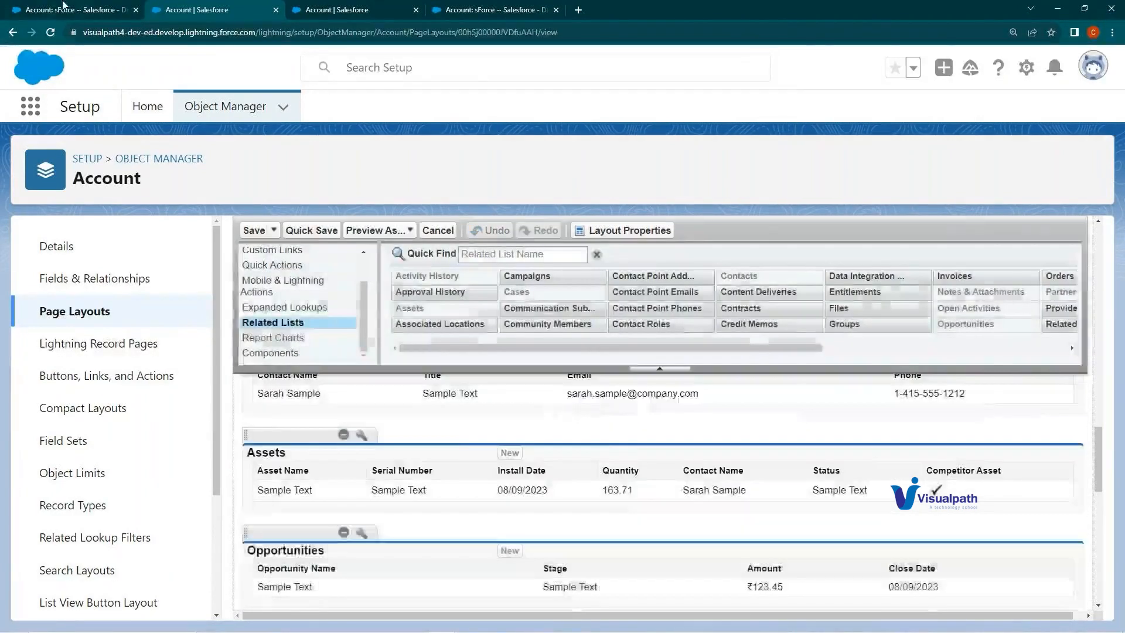
left_click(62, 7)
scroll(320, 424, "up", 2)
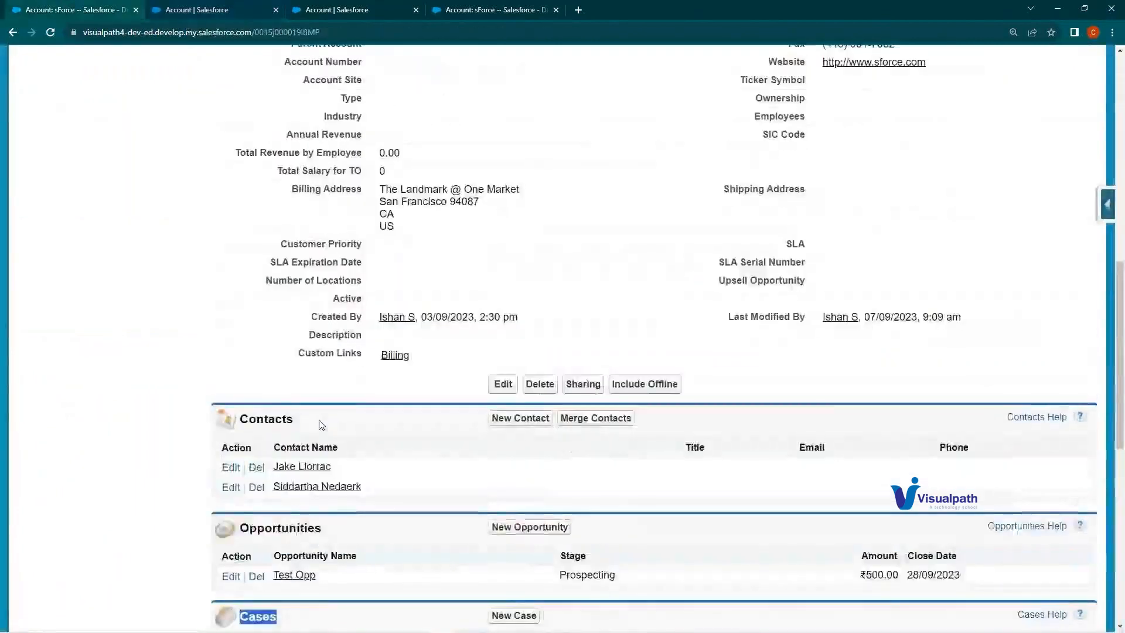
scroll(322, 424, "down", 7)
scroll(321, 424, "up", 5)
scroll(321, 424, "down", 6)
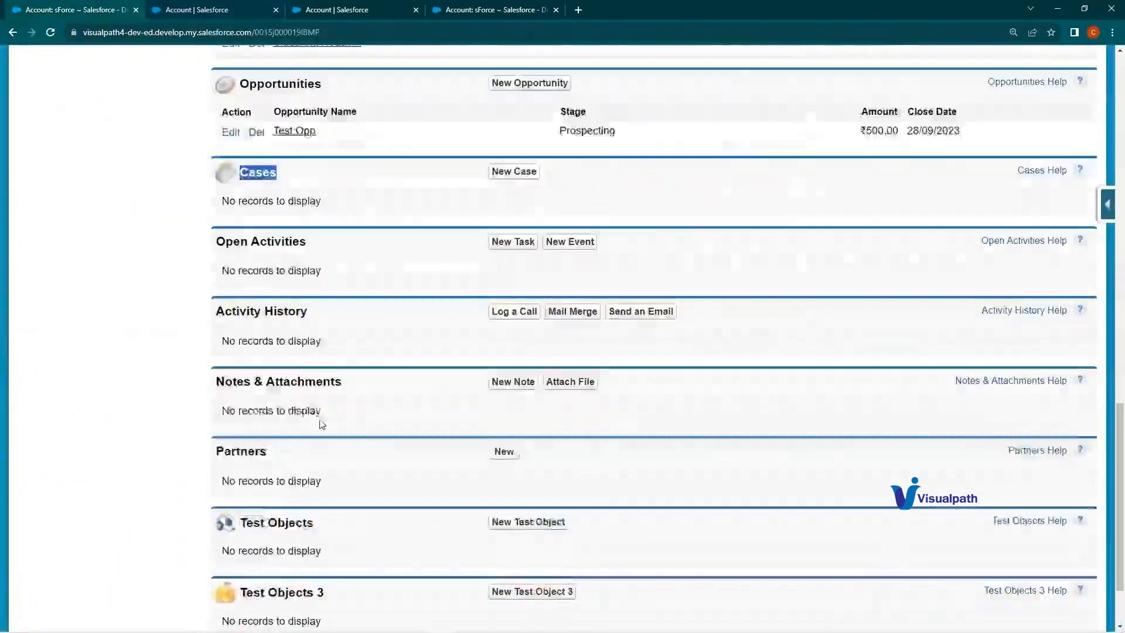
scroll(322, 424, "up", 4)
left_click(51, 30)
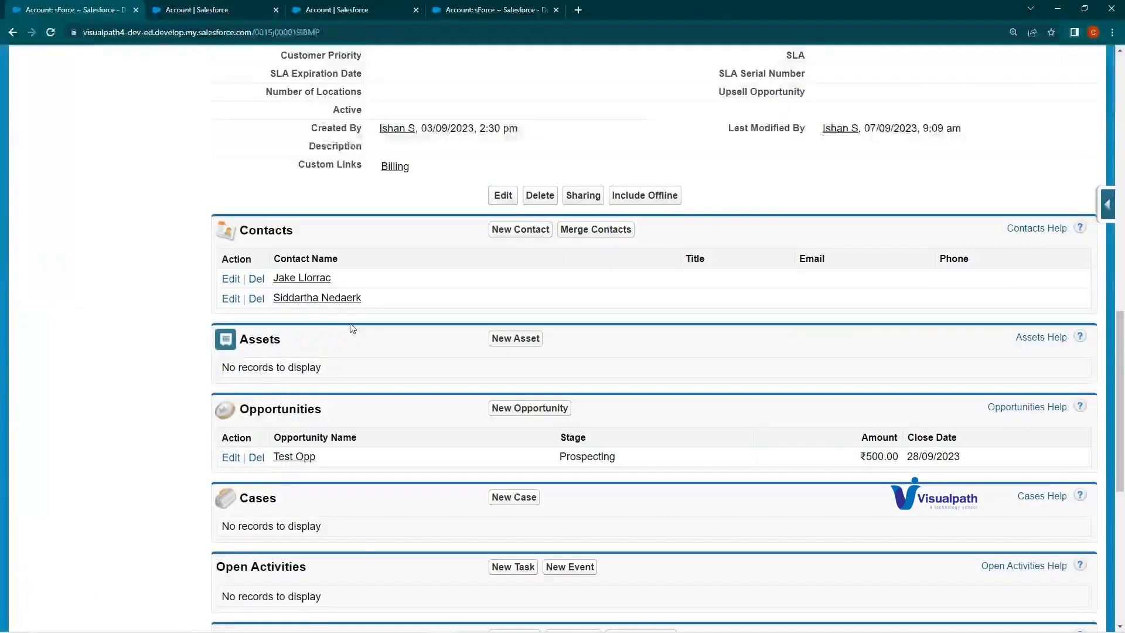
left_click_drag(282, 339, 249, 339)
Step: Examine the Contact Name, Title, Email and Phone columns of the Contacts related list on the sForce record
left_click(211, 18)
left_click(69, 13)
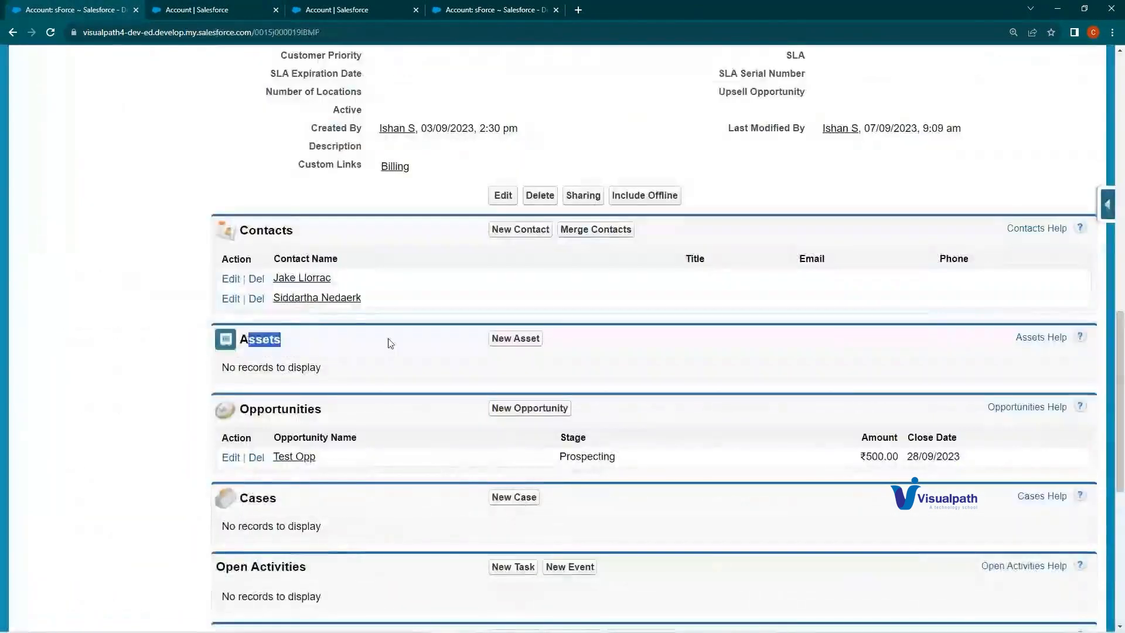
left_click_drag(301, 259, 356, 263)
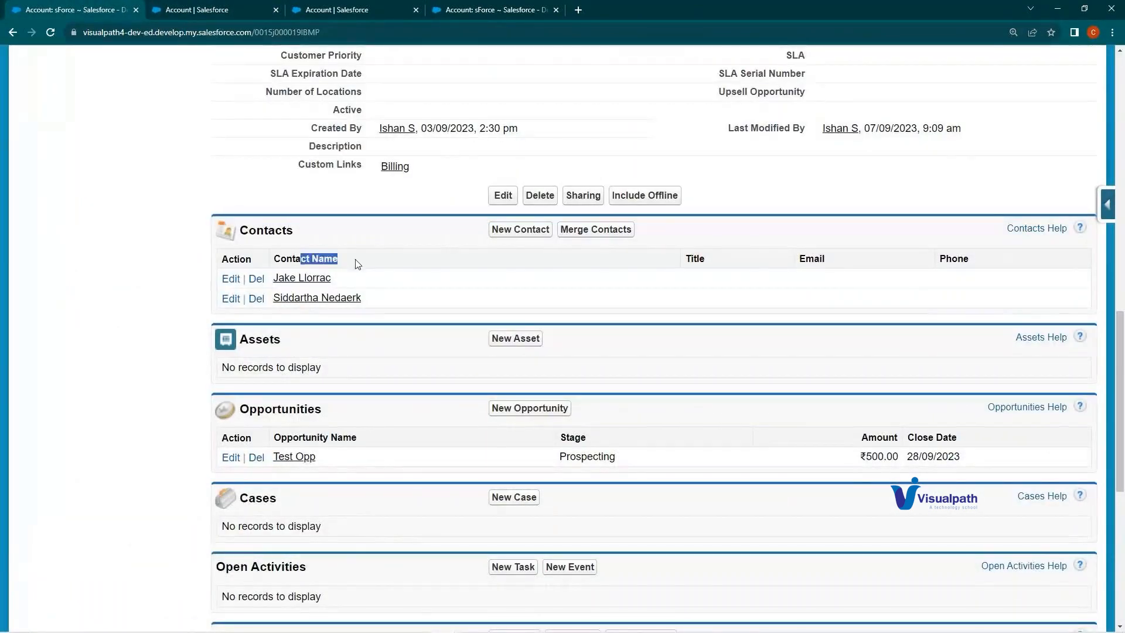
left_click_drag(698, 259, 705, 258)
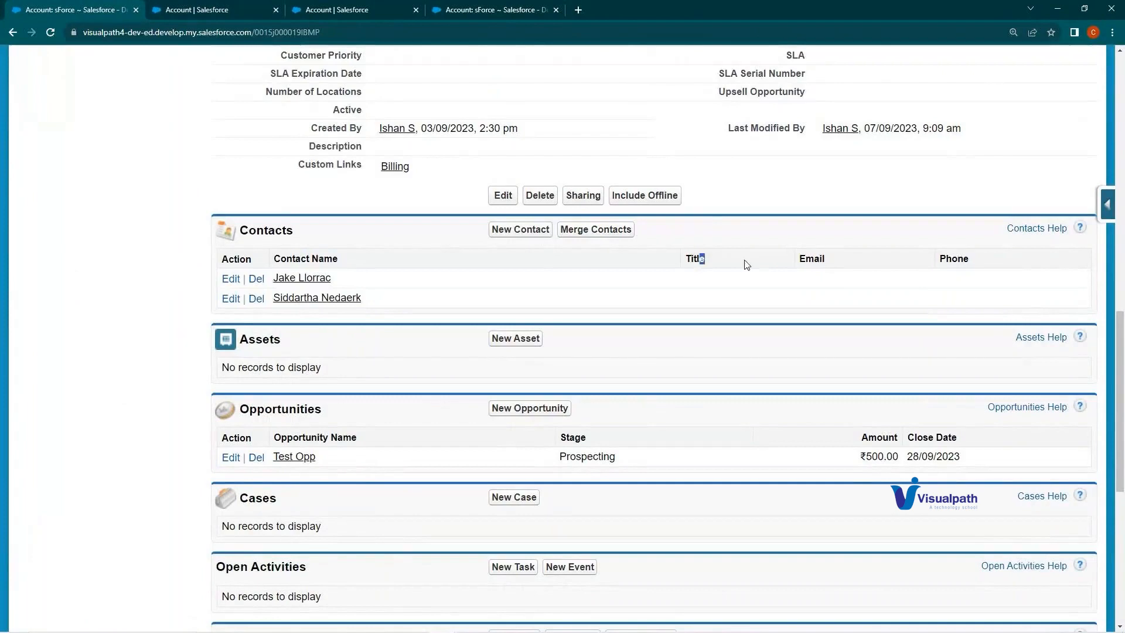
double_click(955, 256)
left_click(265, 7)
left_click(105, 8)
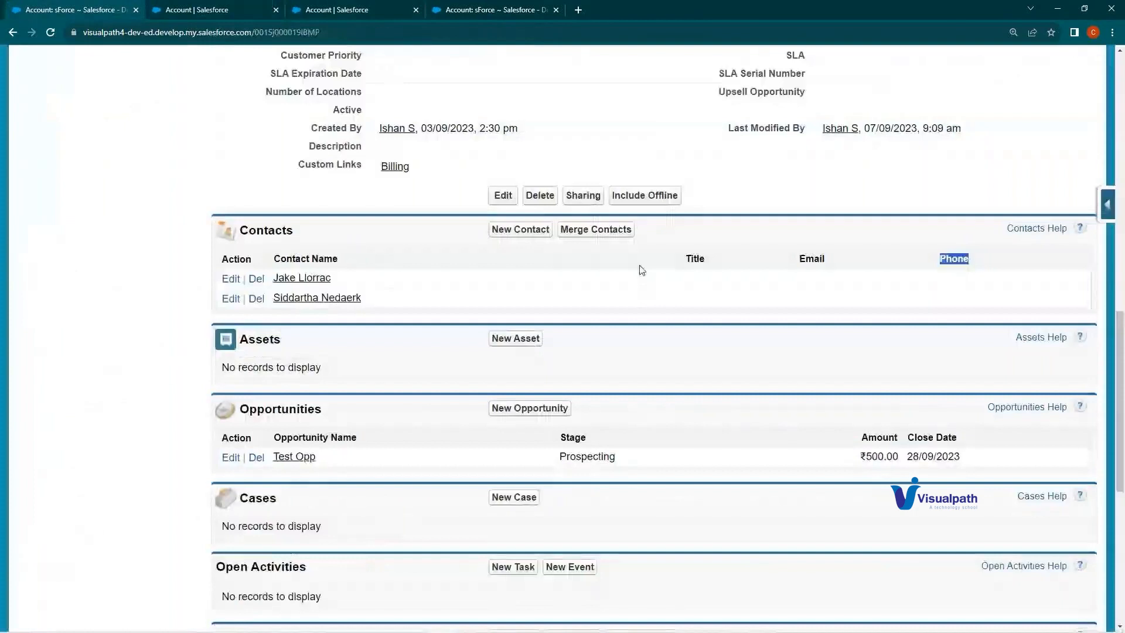
double_click(652, 254)
Step: Remove Title from the selected columns in the layout's Contacts related list properties
left_click(217, 10)
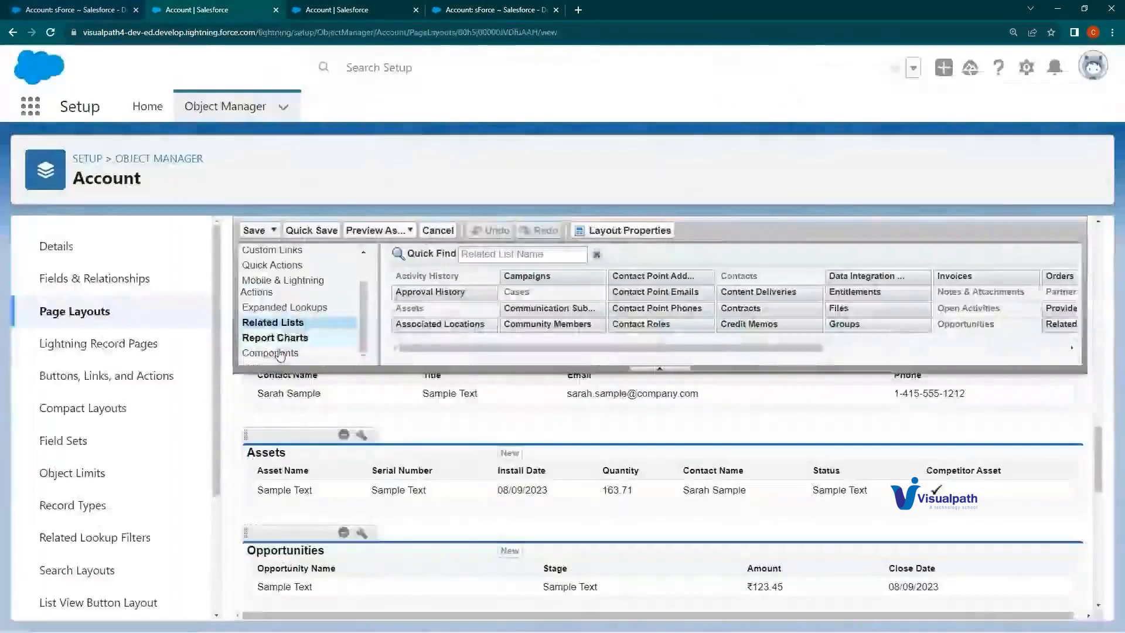
scroll(350, 486, "up", 1)
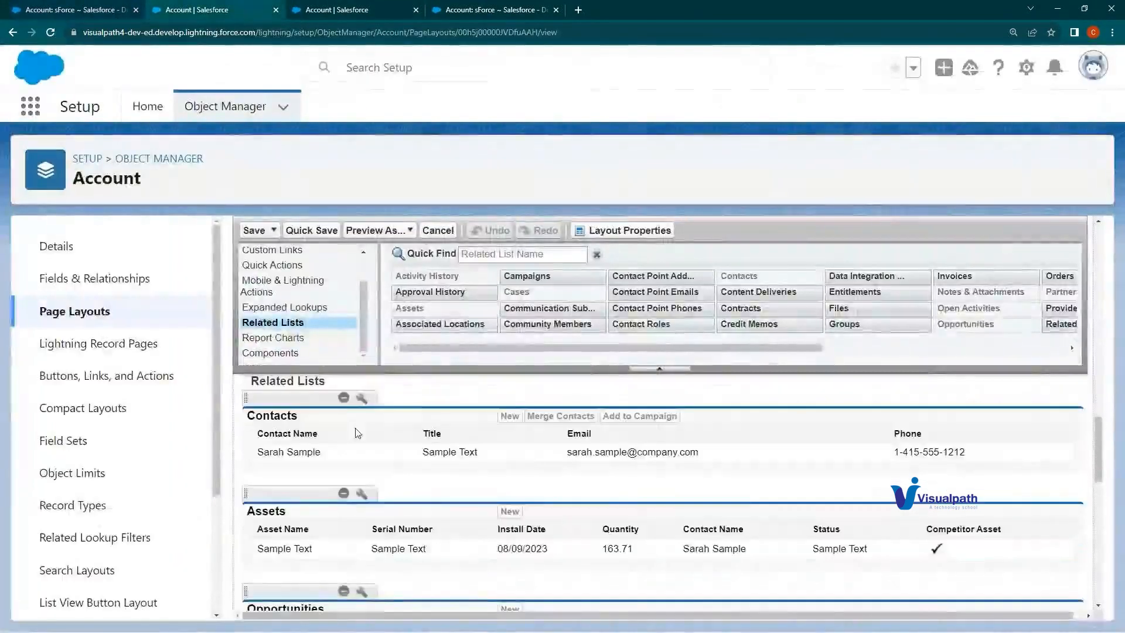
left_click(361, 398)
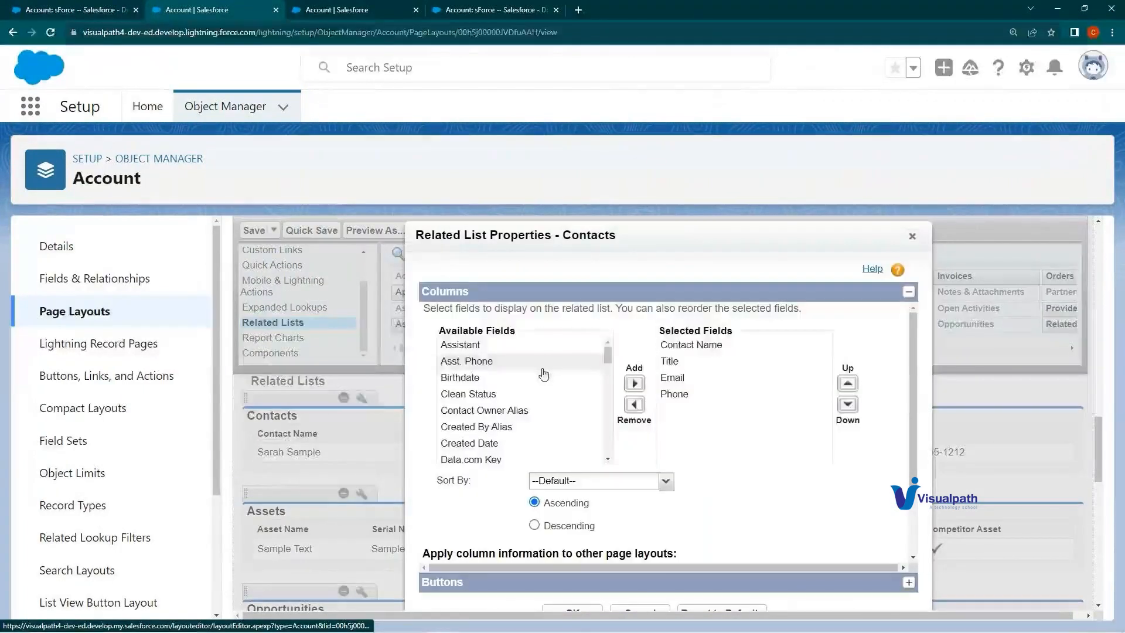
left_click(674, 346)
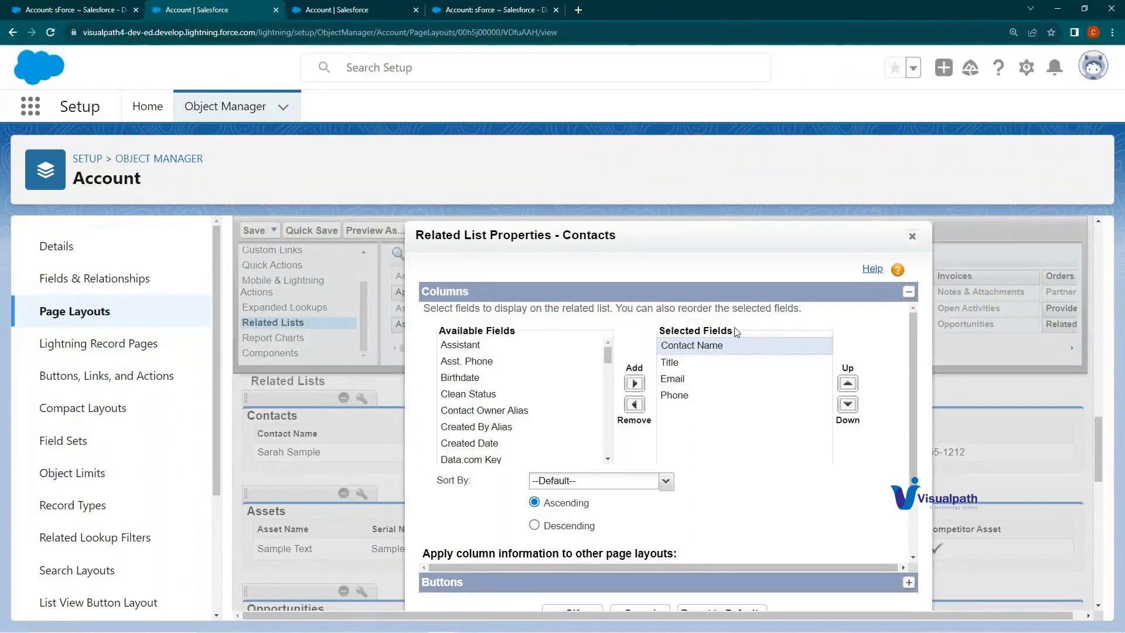
left_click(680, 362)
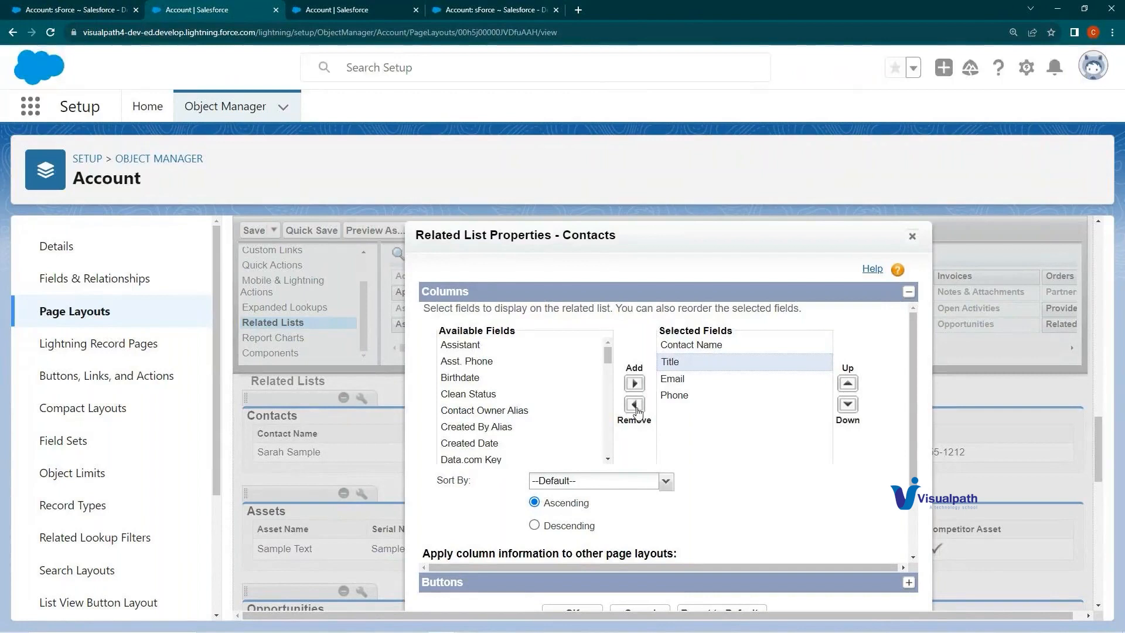
left_click_drag(632, 417, 659, 430)
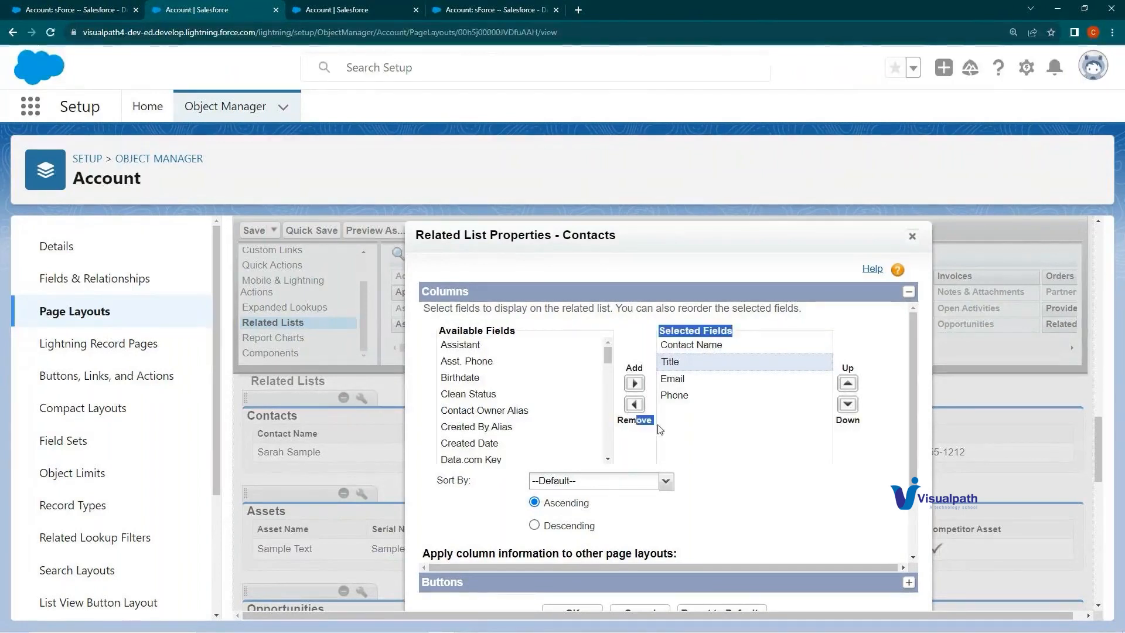
left_click(634, 404)
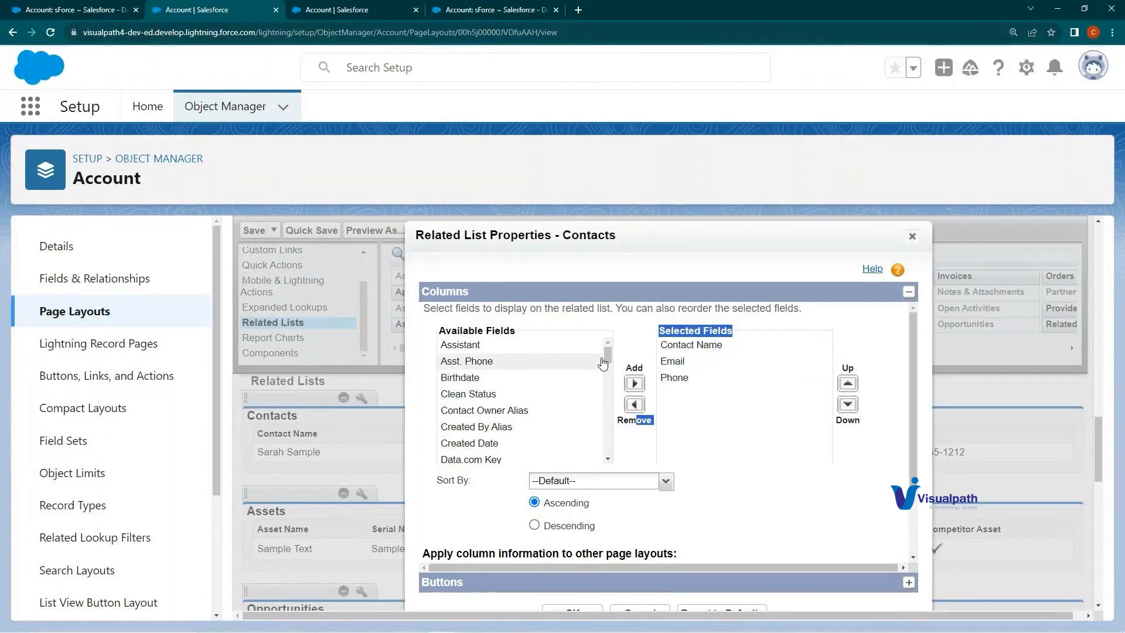
Step: Add the Created Date field to the selected columns of the Contacts related list
scroll(606, 360, "down", 1)
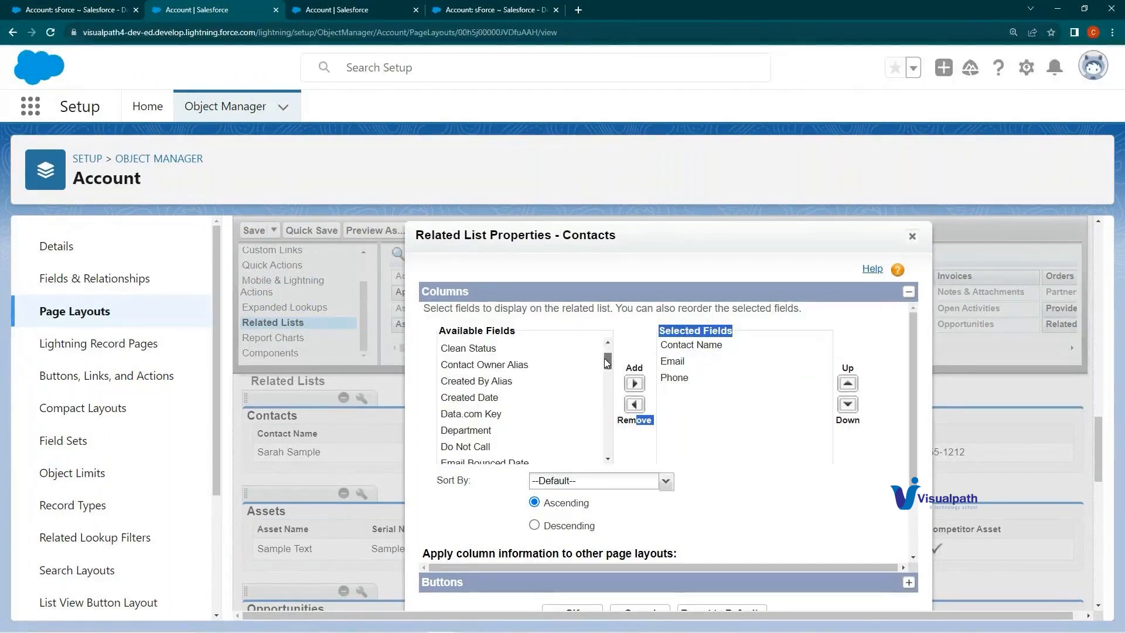
left_click_drag(605, 359, 606, 380)
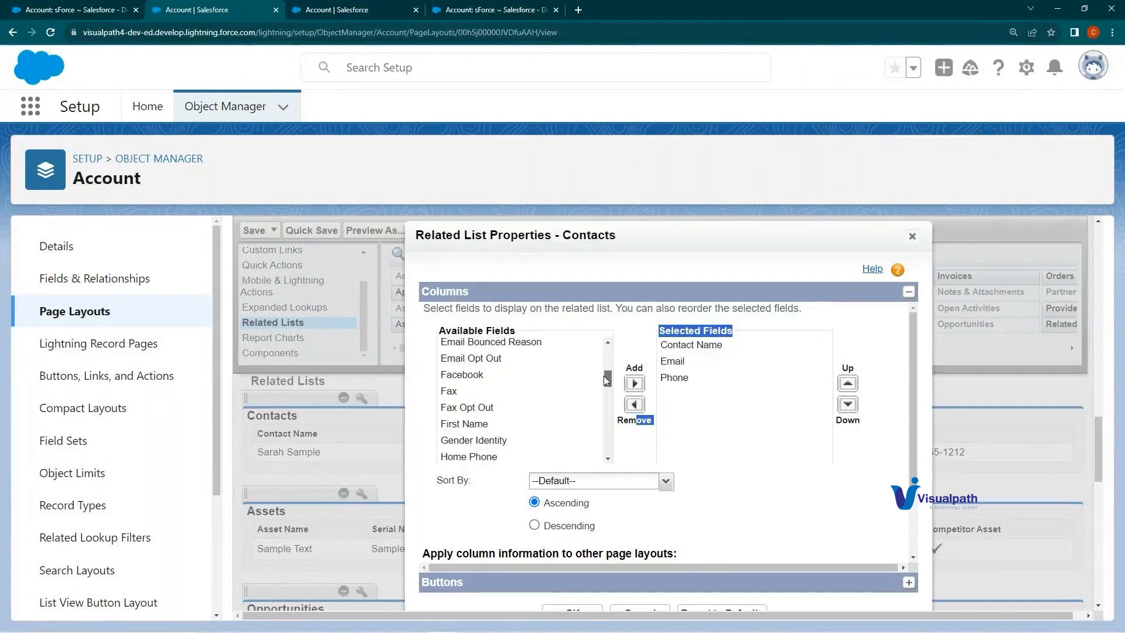
left_click_drag(605, 380, 600, 348)
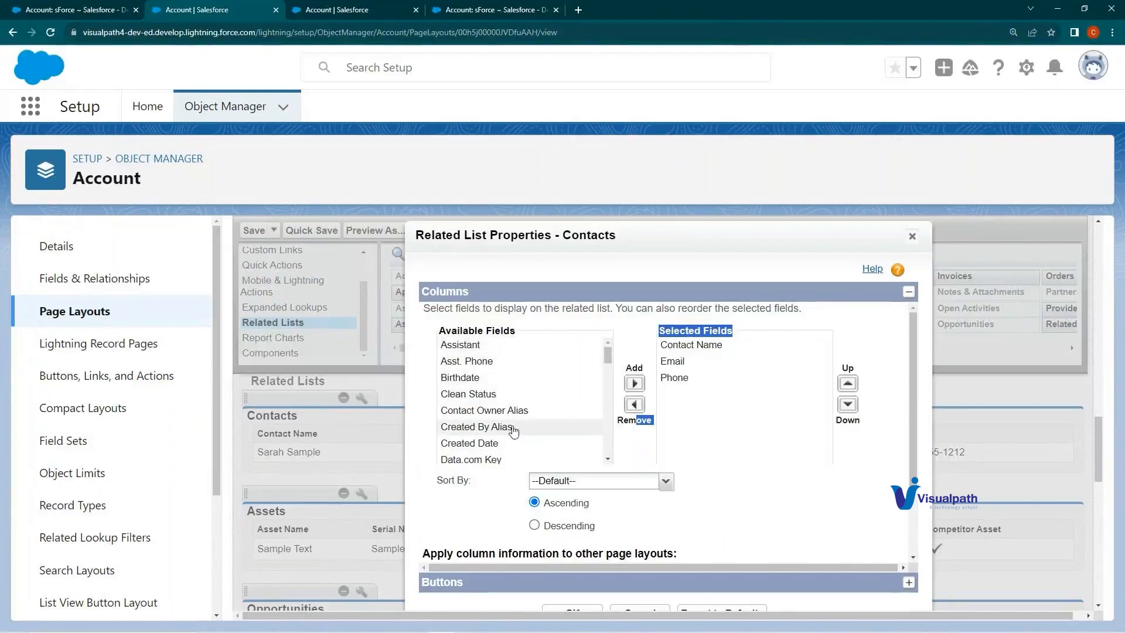
left_click(514, 443)
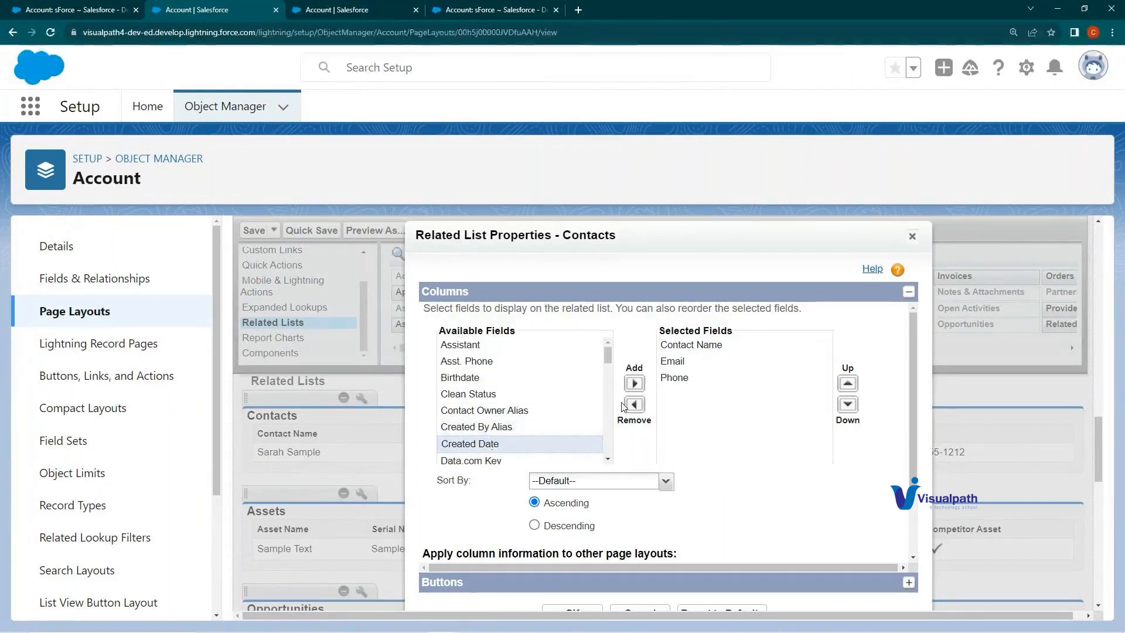
left_click(635, 384)
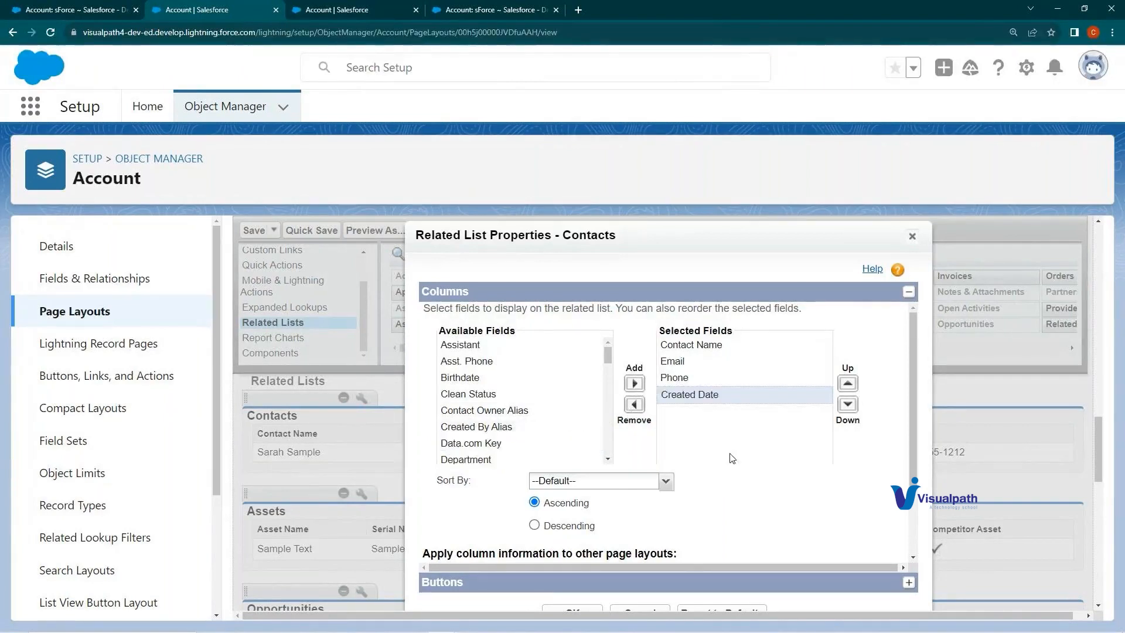
Step: Review the options for applying the Contacts column information to the Marketing, Sales and Support account layouts
scroll(677, 487, "down", 2)
left_click_drag(511, 454, 634, 445)
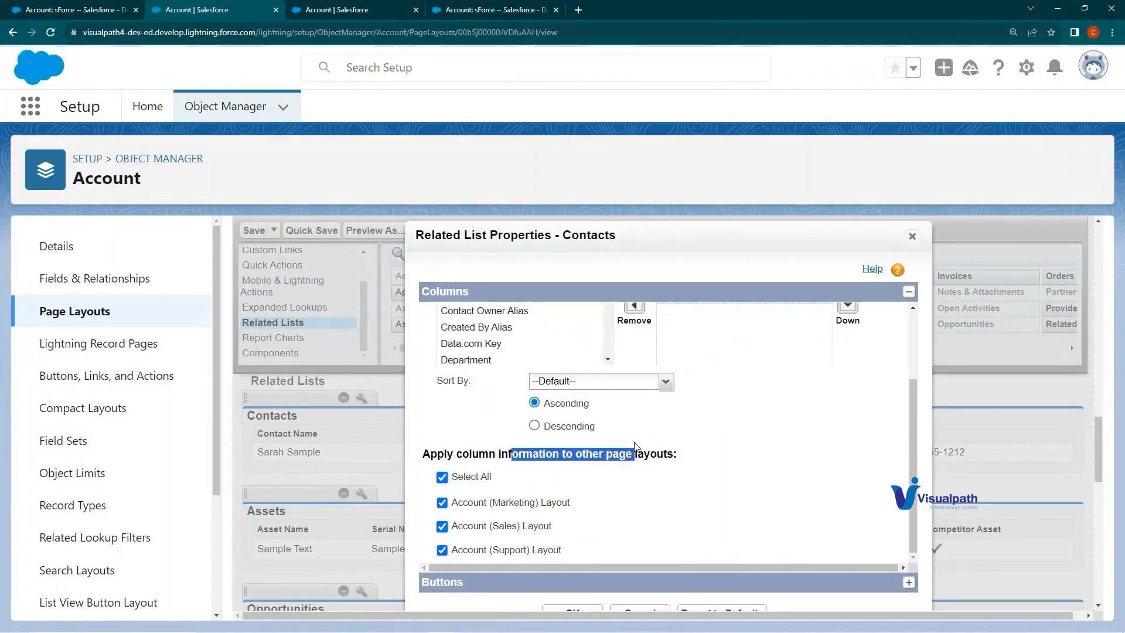
scroll(694, 389, "up", 2)
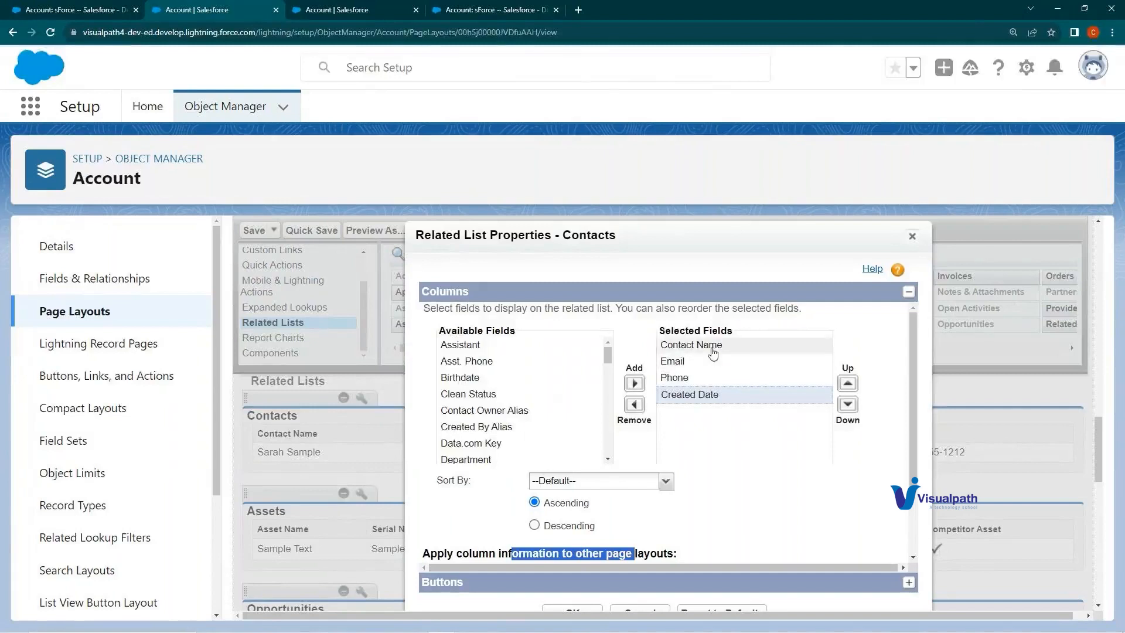
scroll(710, 352, "down", 2)
left_click_drag(488, 512, 565, 554)
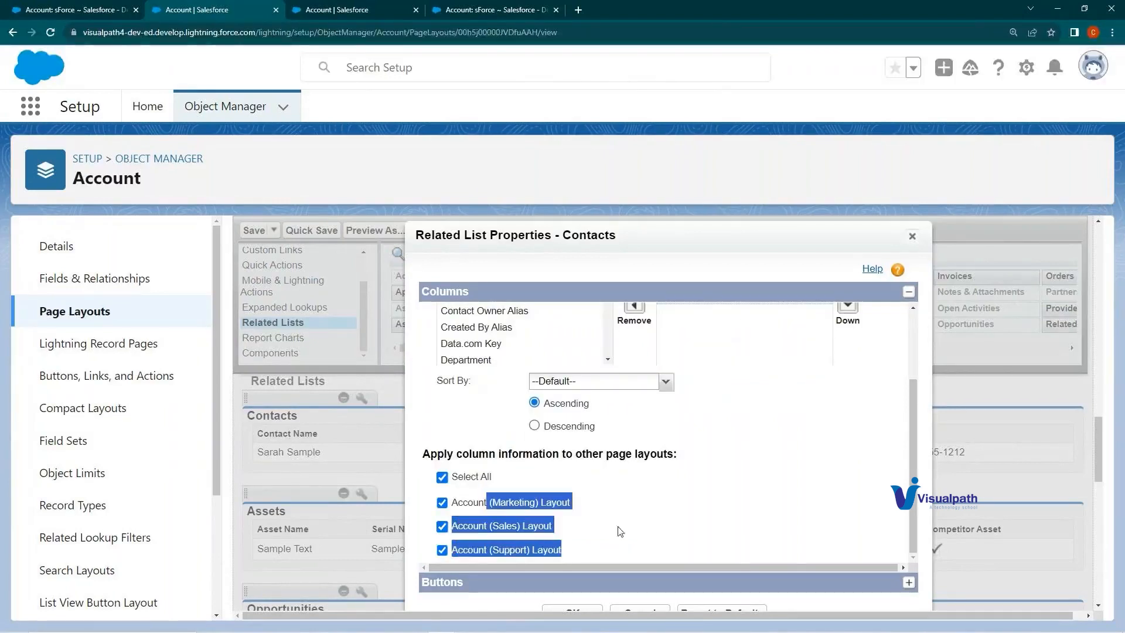
scroll(682, 500, "down", 1)
scroll(691, 492, "down", 2)
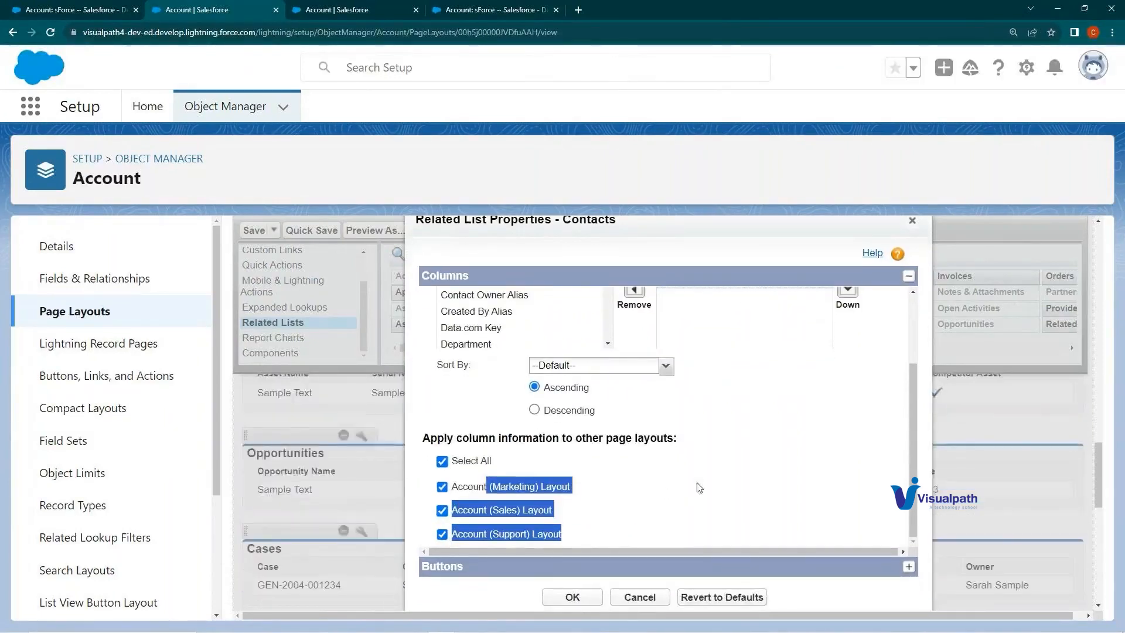
scroll(701, 483, "up", 5)
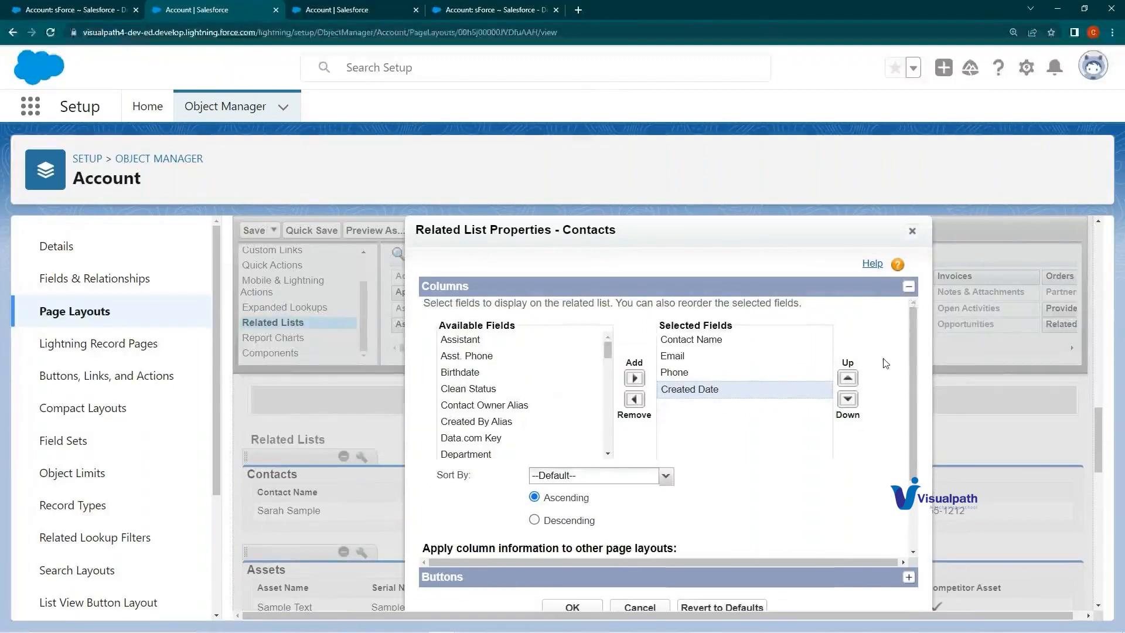
Step: Collapse the Columns section and expand the Buttons section of the Contacts related list properties
left_click(909, 288)
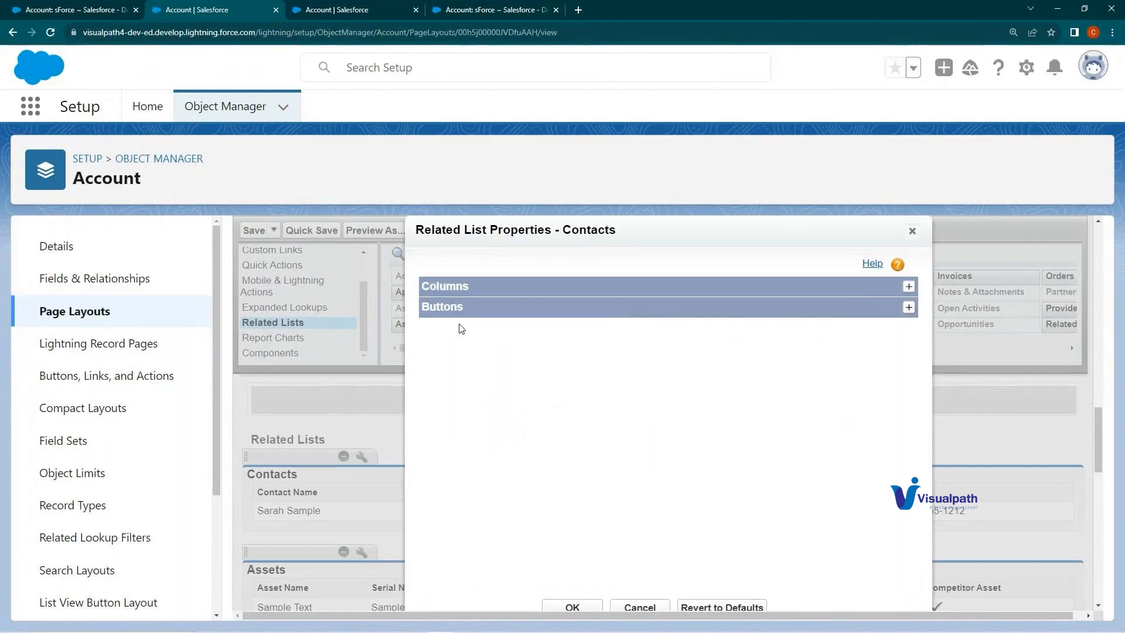
left_click(909, 286)
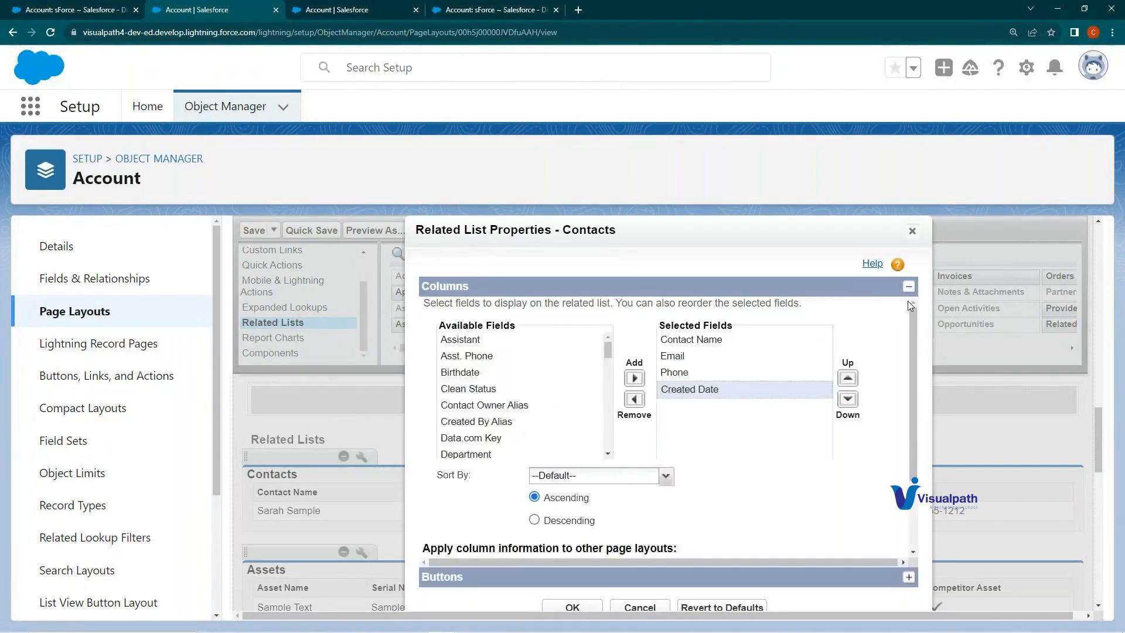
left_click(908, 287)
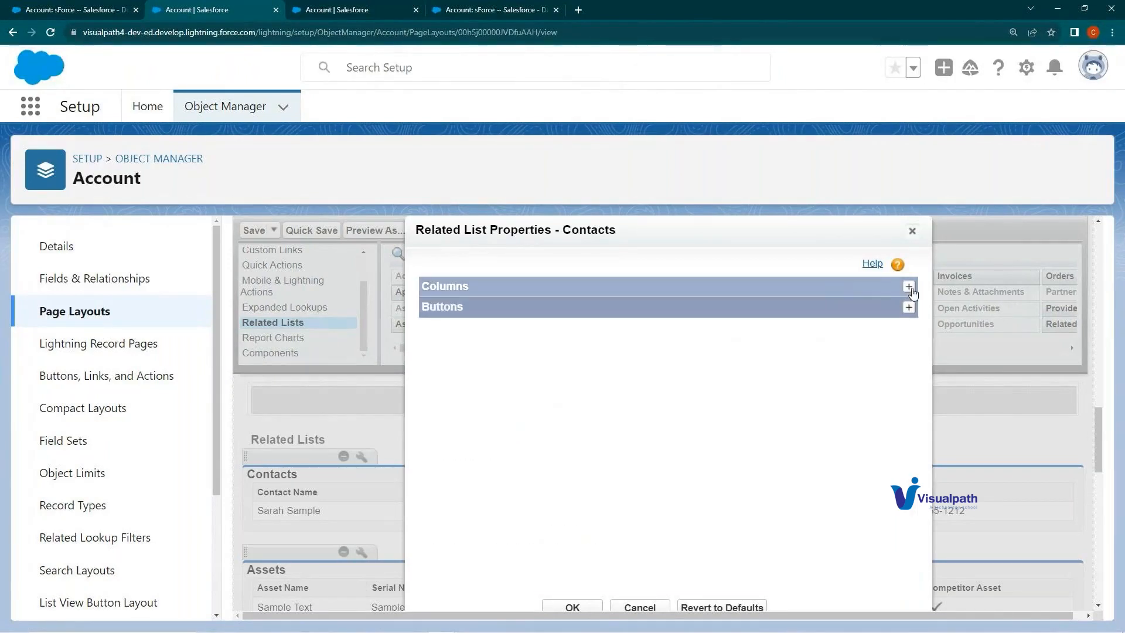
left_click(878, 286)
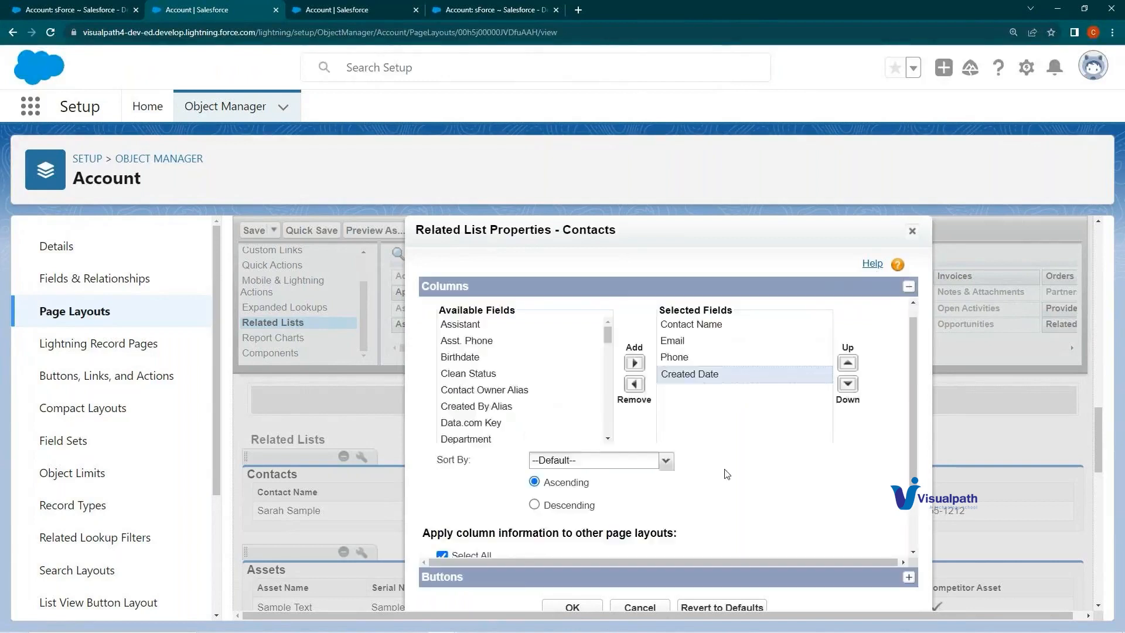
scroll(726, 473, "down", 3)
left_click(909, 286)
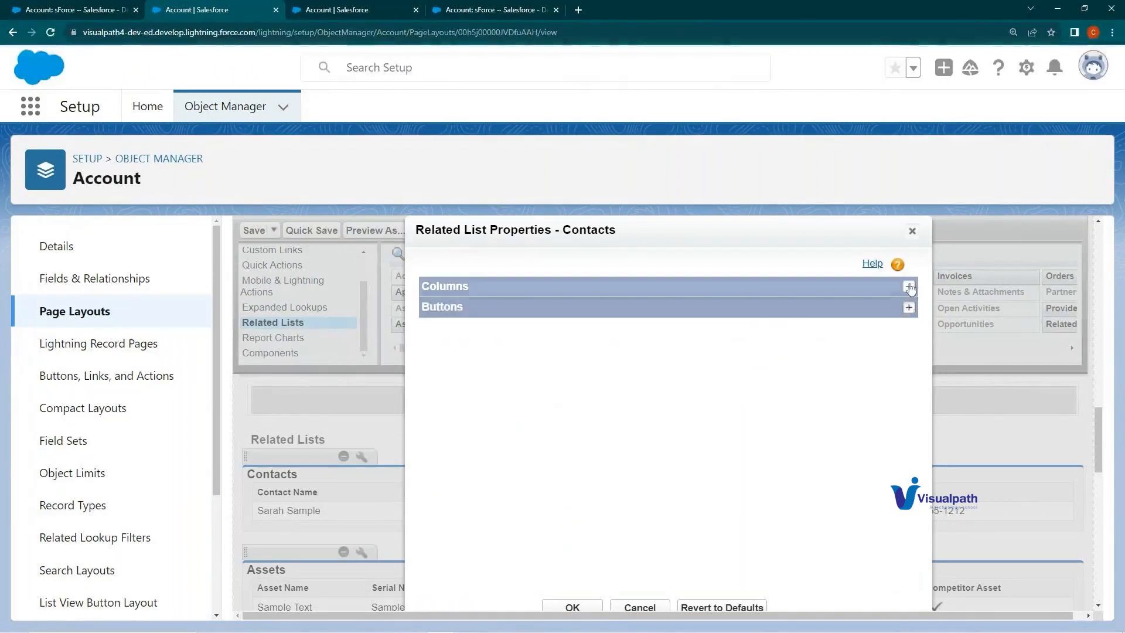
left_click(909, 307)
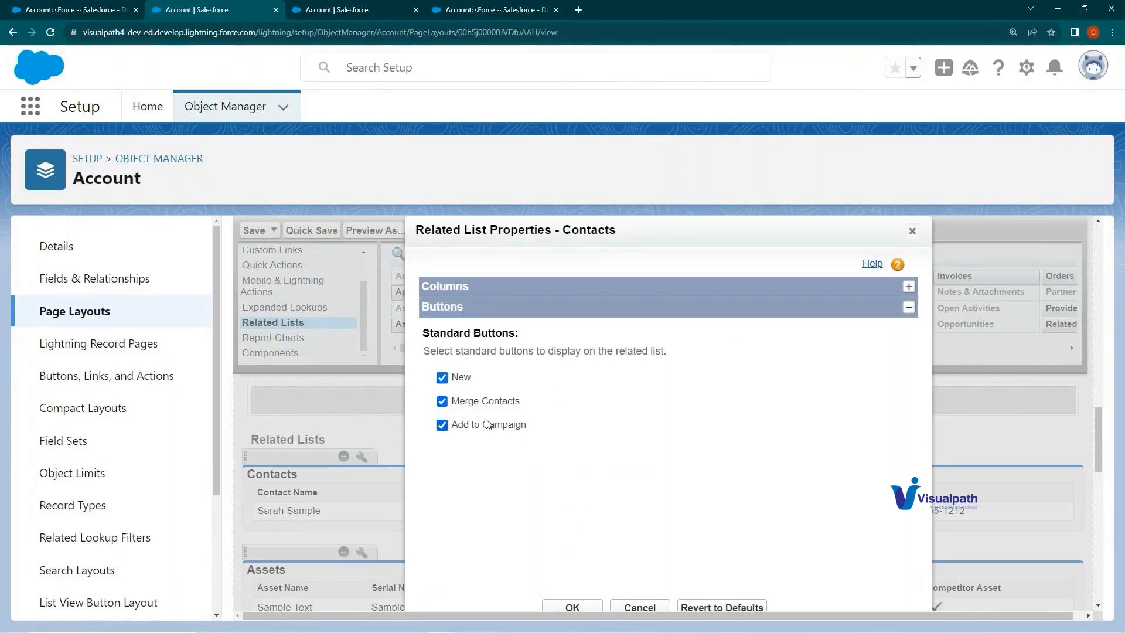
Step: Compare the Contacts list's buttons on the sForce record with the Standard Buttons options in its related list properties
left_click(74, 10)
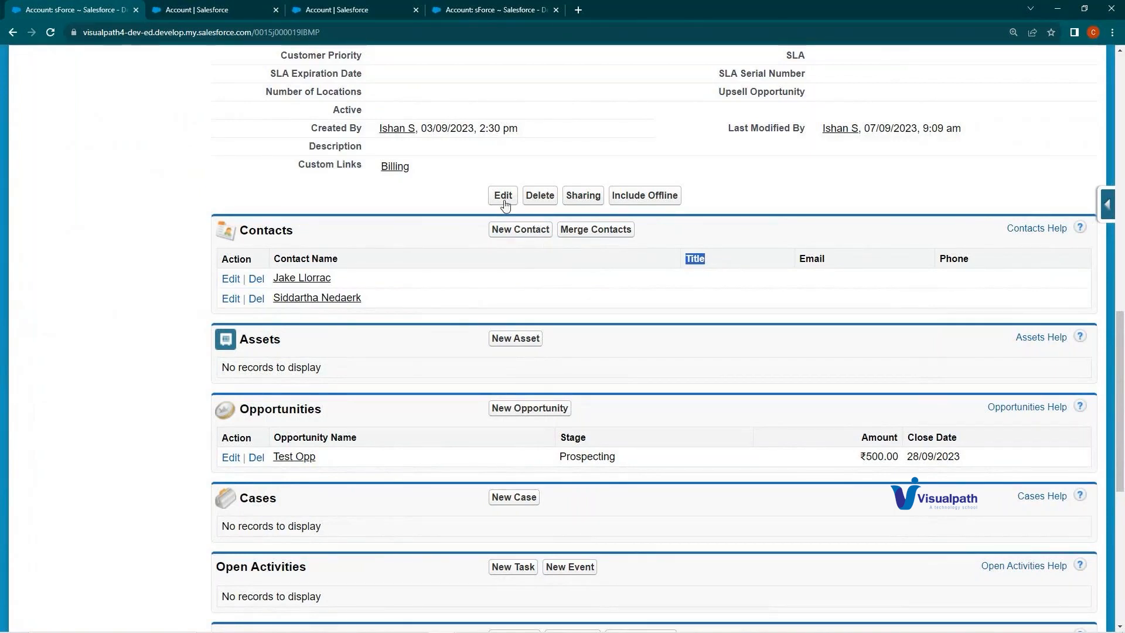
left_click(268, 5)
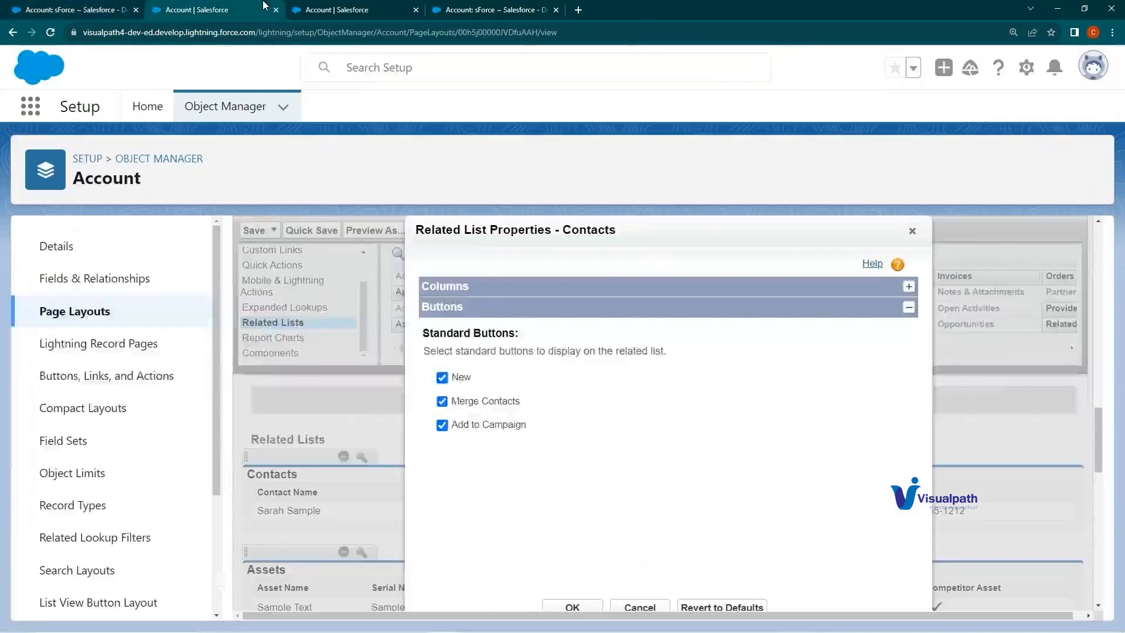
left_click_drag(430, 333, 557, 334)
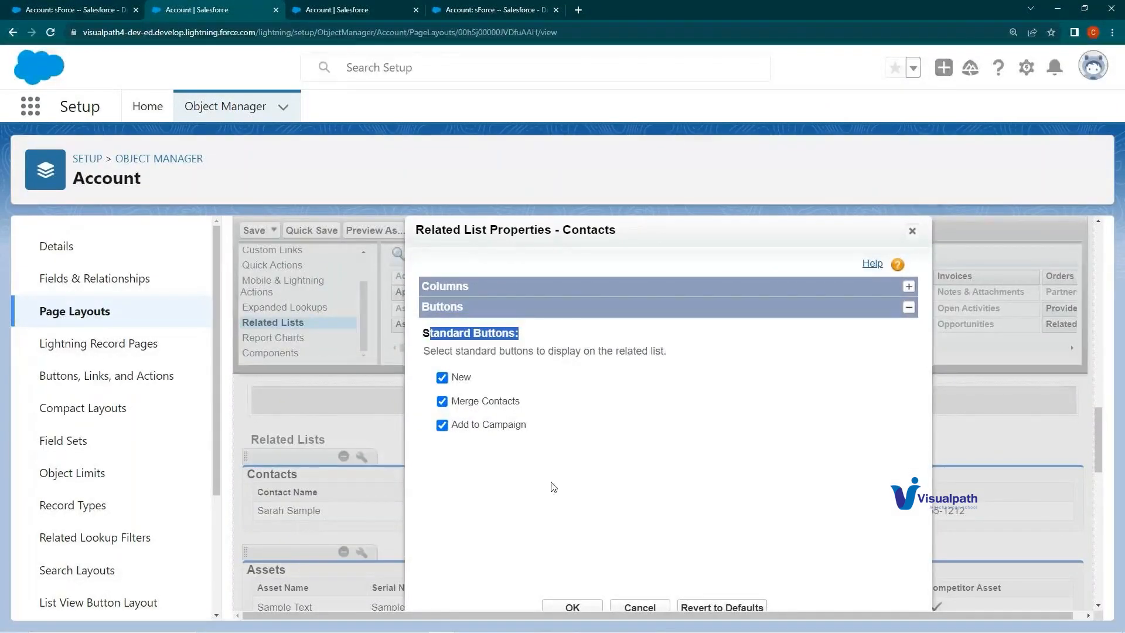
Step: Toggle the Merge Contacts standard button off and on, and cancel the Contacts related list properties
left_click(442, 401)
left_click(442, 401)
left_click(632, 607)
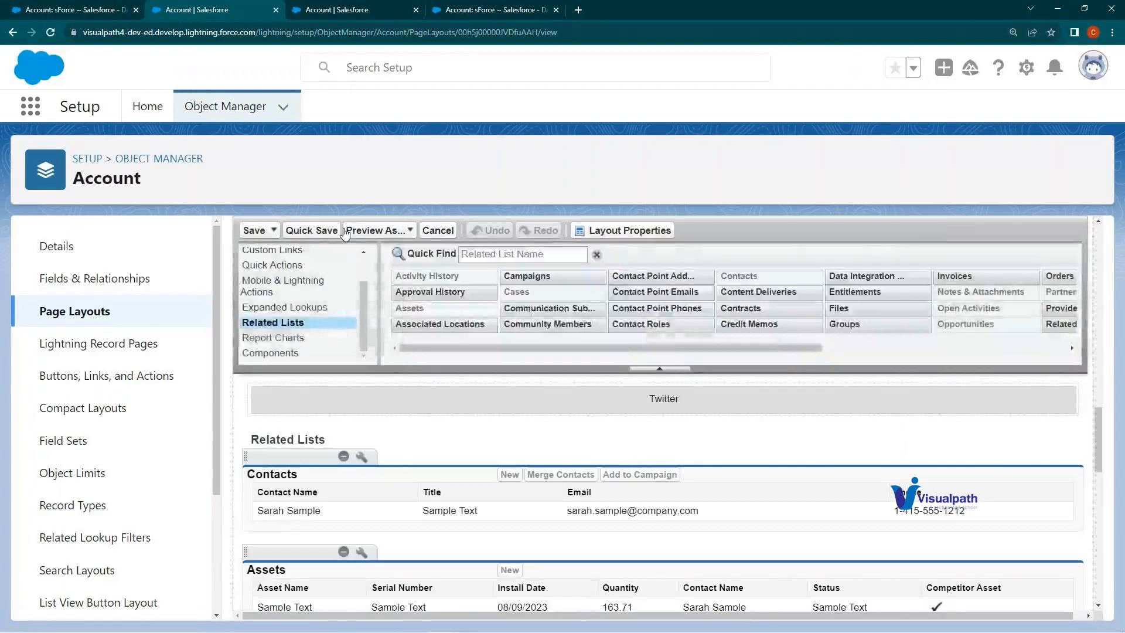
Step: Examine the profiles offered for previewing Account Layout and look over the layout's Account Information section
left_click(396, 228)
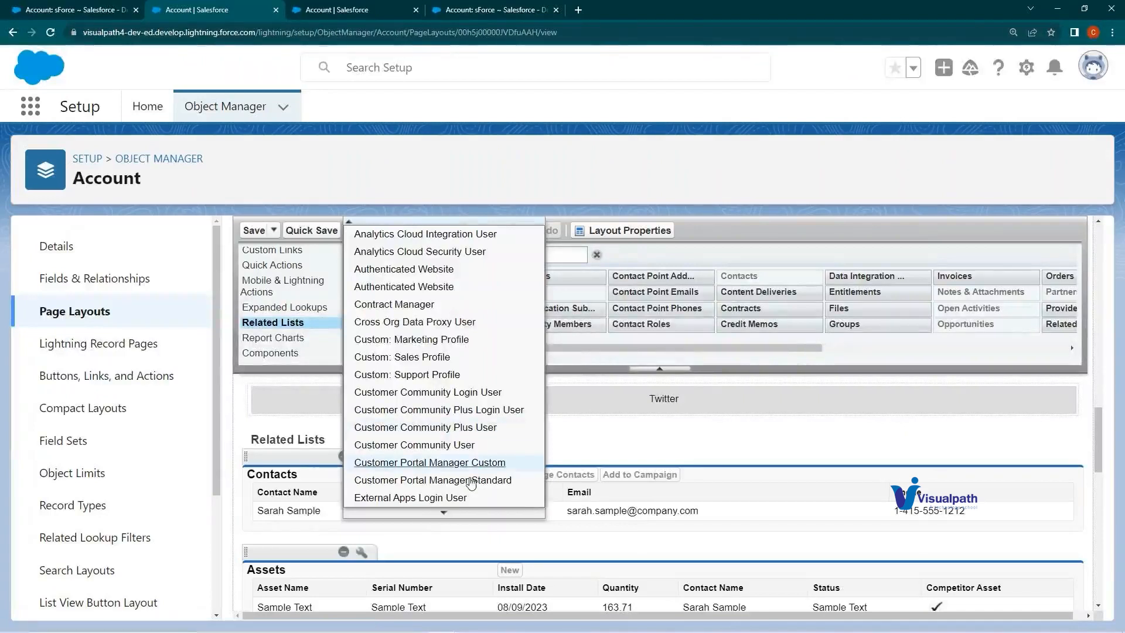
left_click(720, 441)
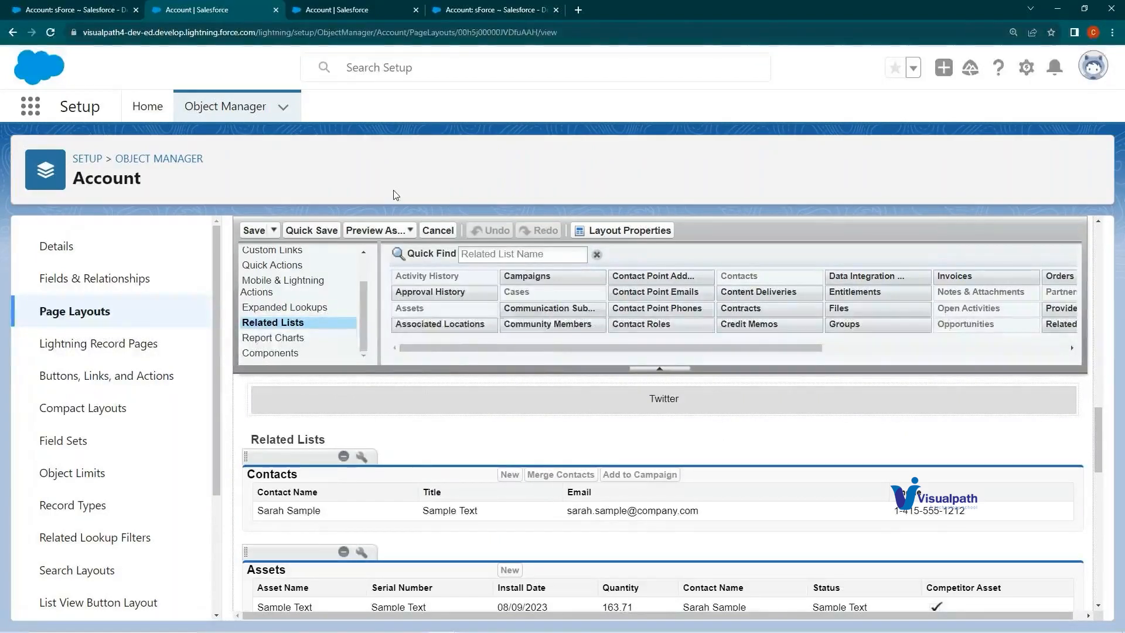
left_click(389, 232)
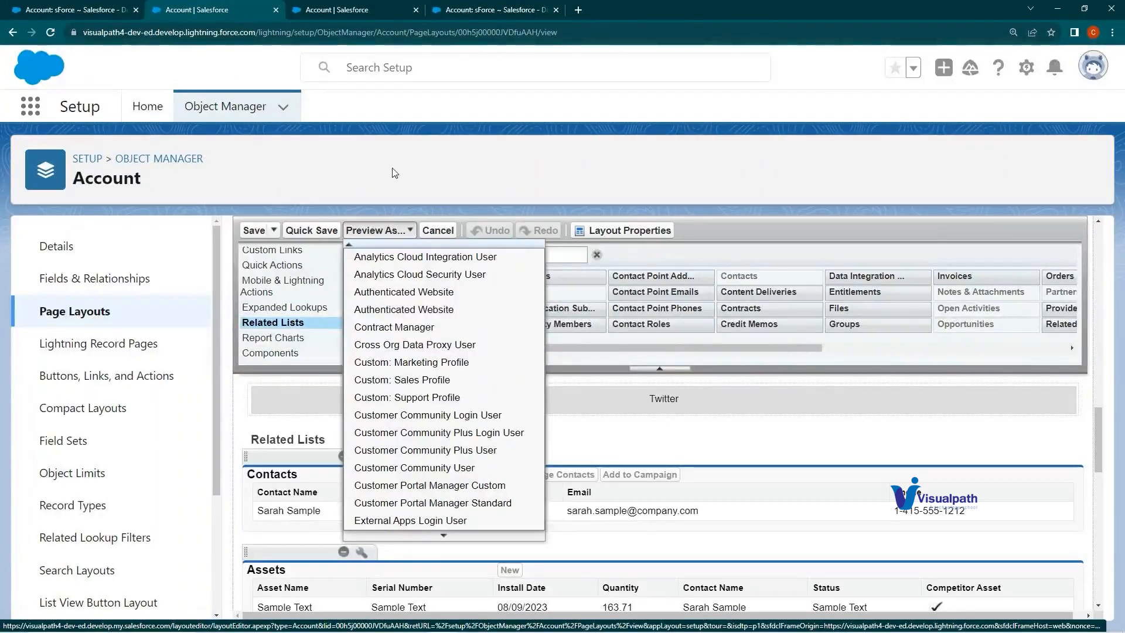
left_click(789, 431)
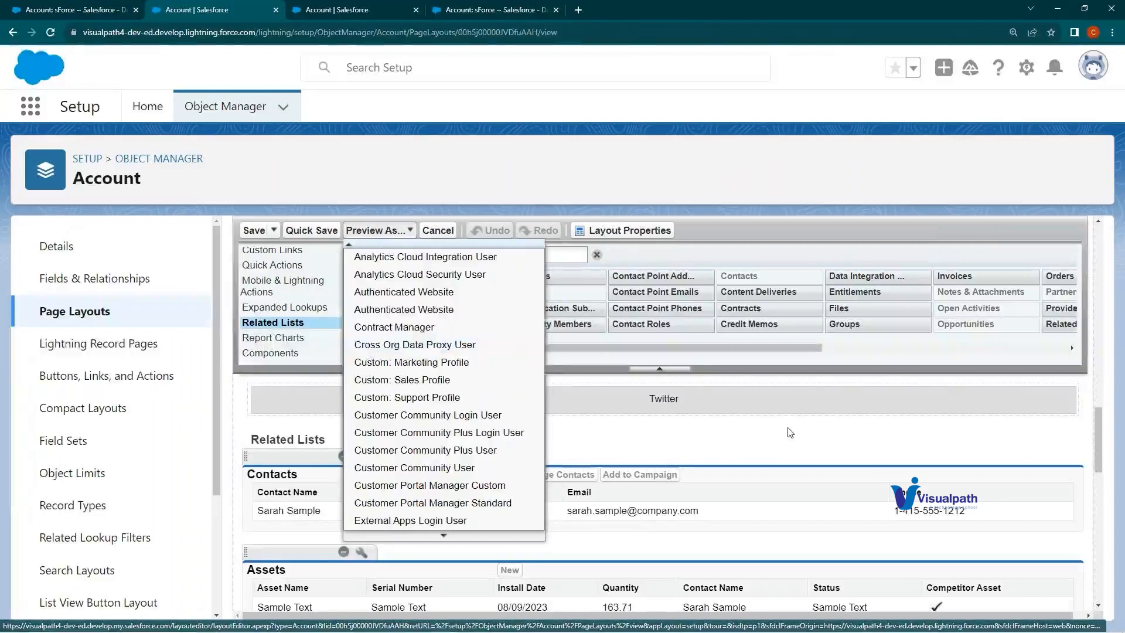
scroll(704, 426, "down", 5)
scroll(707, 427, "up", 9)
scroll(703, 429, "up", 5)
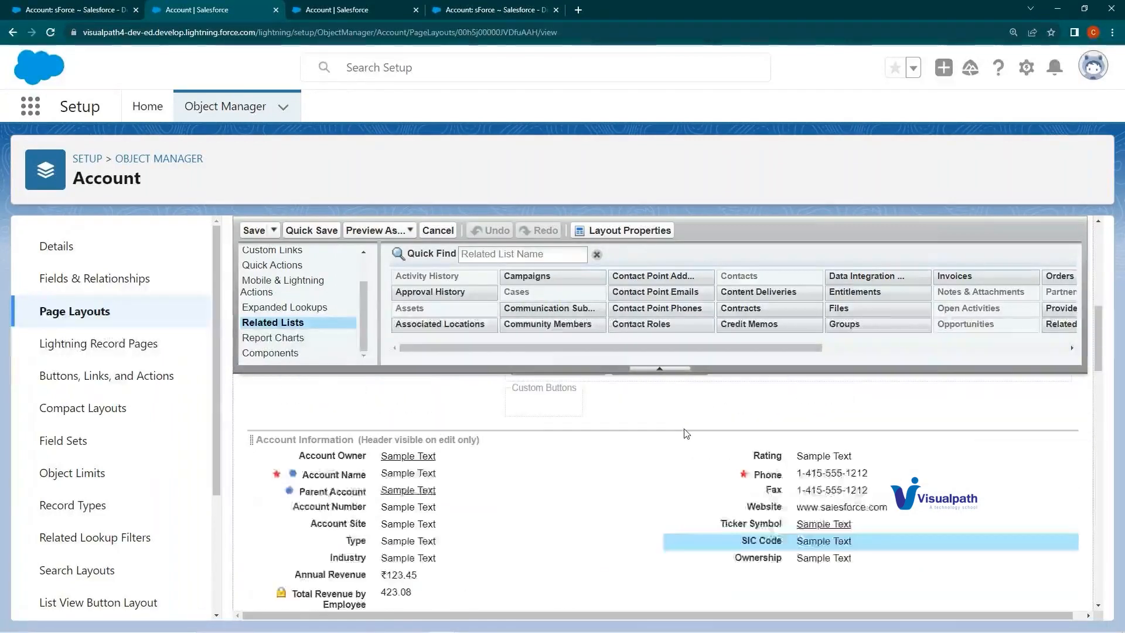
scroll(686, 433, "down", 3)
scroll(808, 586, "up", 1)
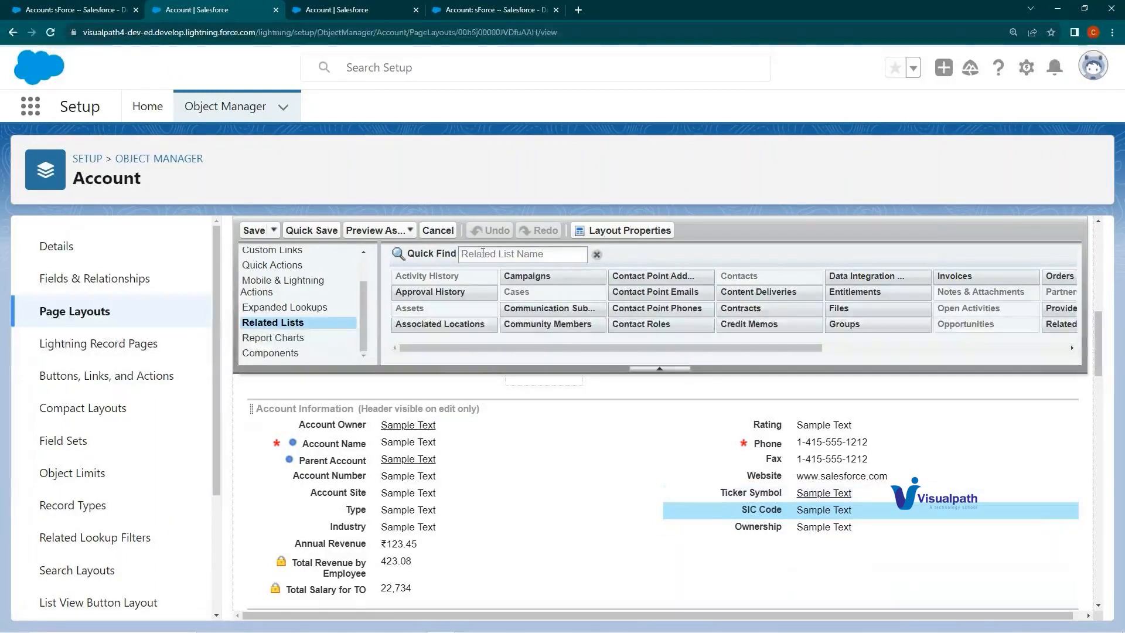
left_click(408, 231)
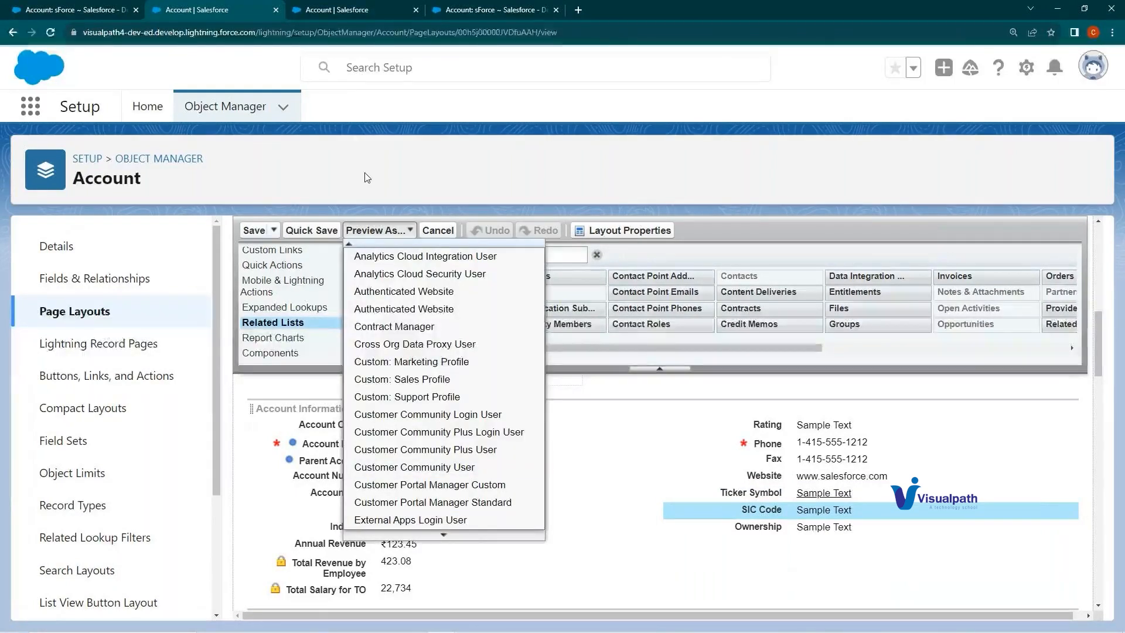
Step: Save Account Layout and look over the sForce record from its related lists up to its header
left_click(256, 229)
left_click(257, 230)
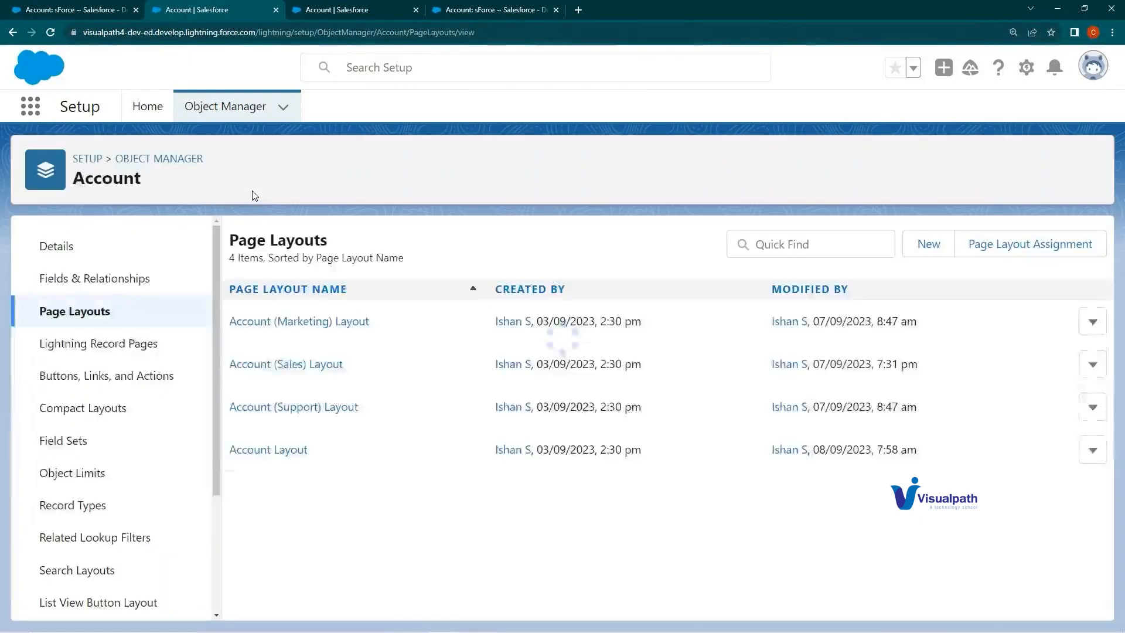
left_click(25, 4)
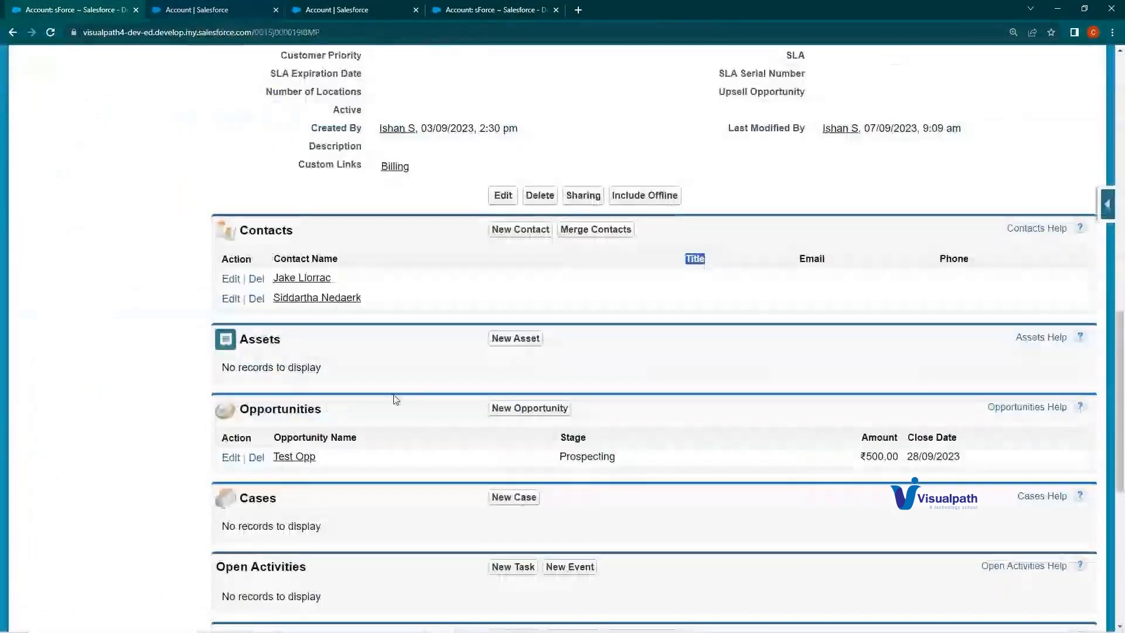
scroll(385, 409, "up", 10)
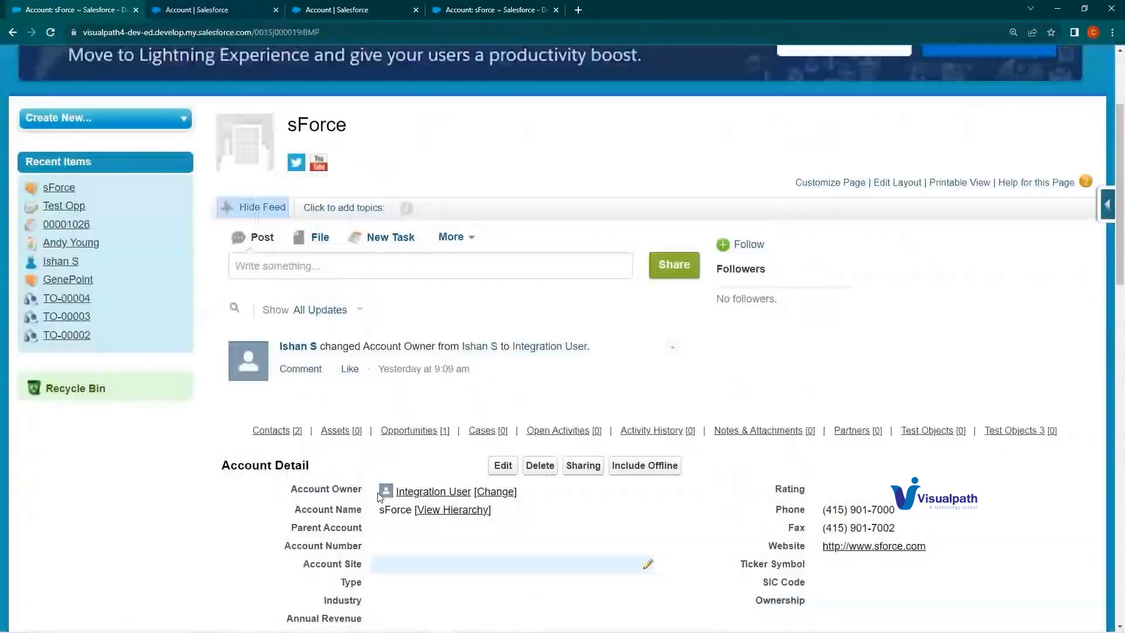
scroll(379, 498, "up", 3)
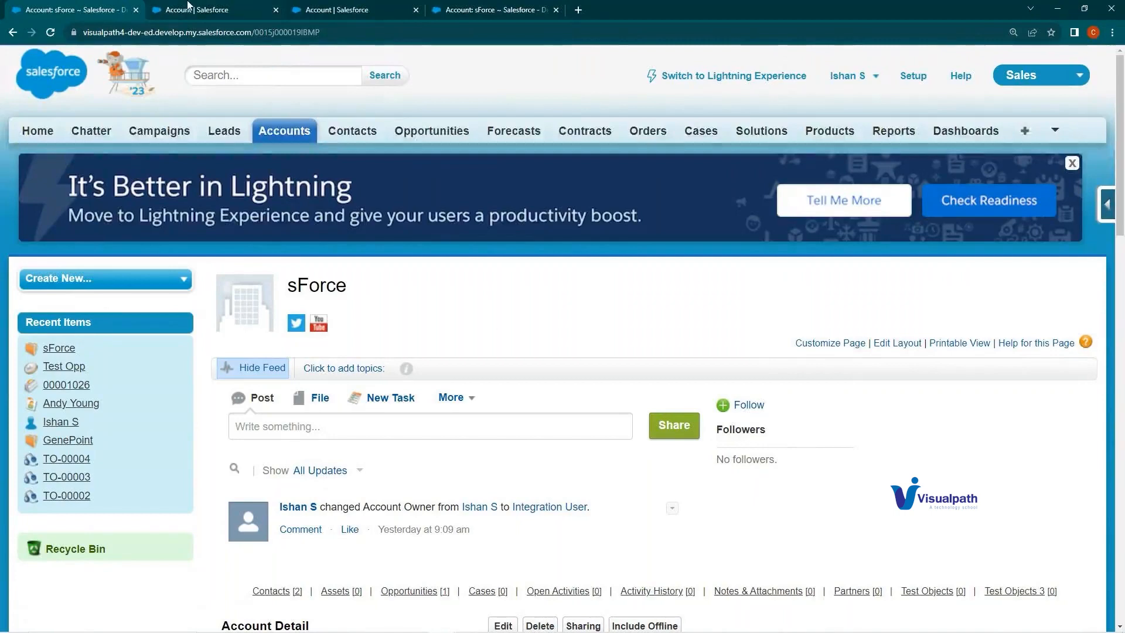
Step: Dismiss the Recycle Bin notice on the Account page layouts, reopen Account Layout and glance back at the sForce record
left_click(187, 7)
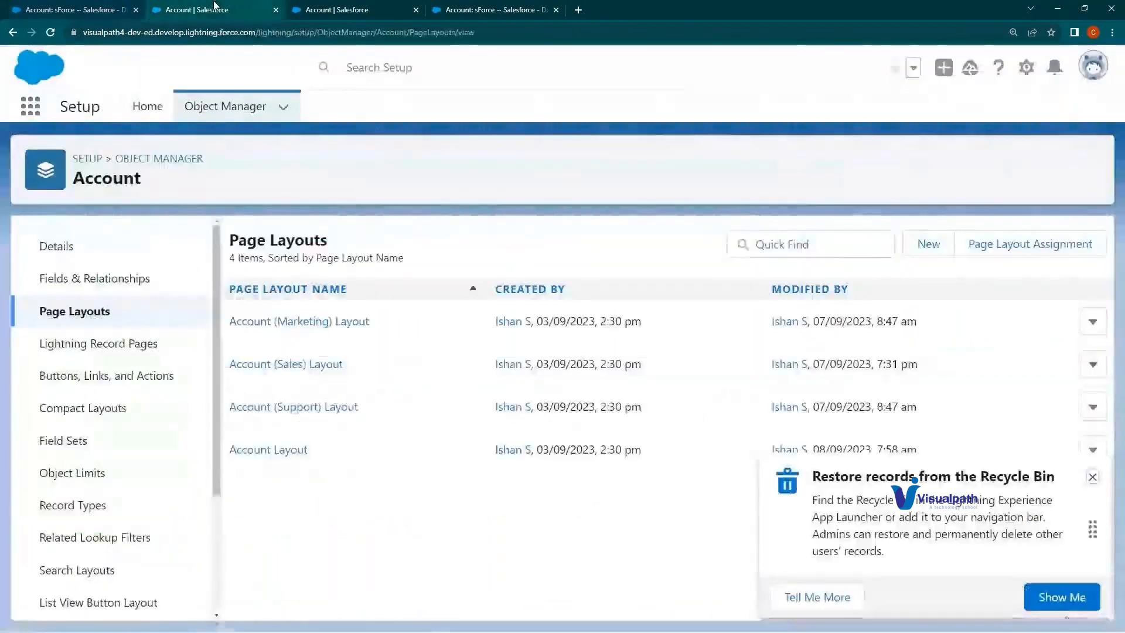
left_click(1093, 478)
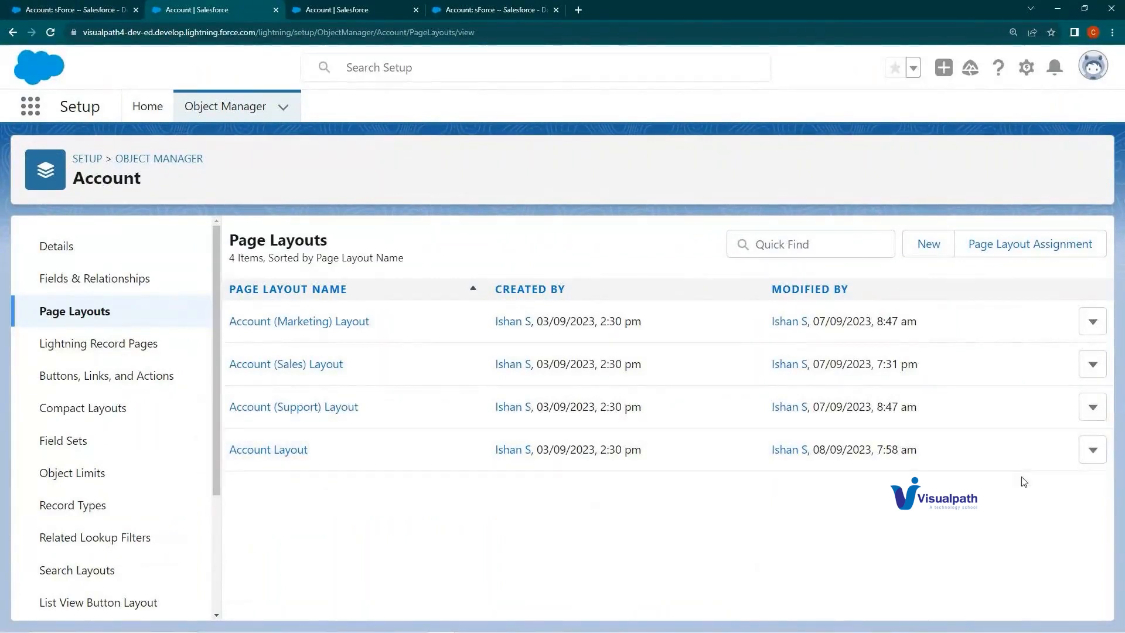
left_click(276, 445)
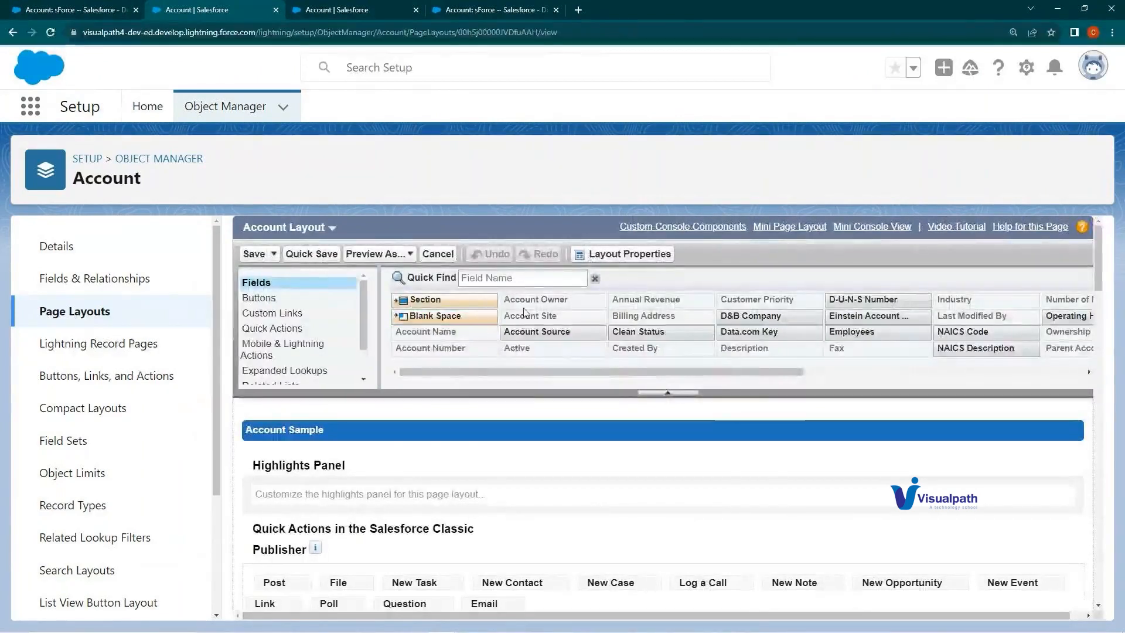
scroll(952, 336, "right", 10)
scroll(952, 335, "left", 10)
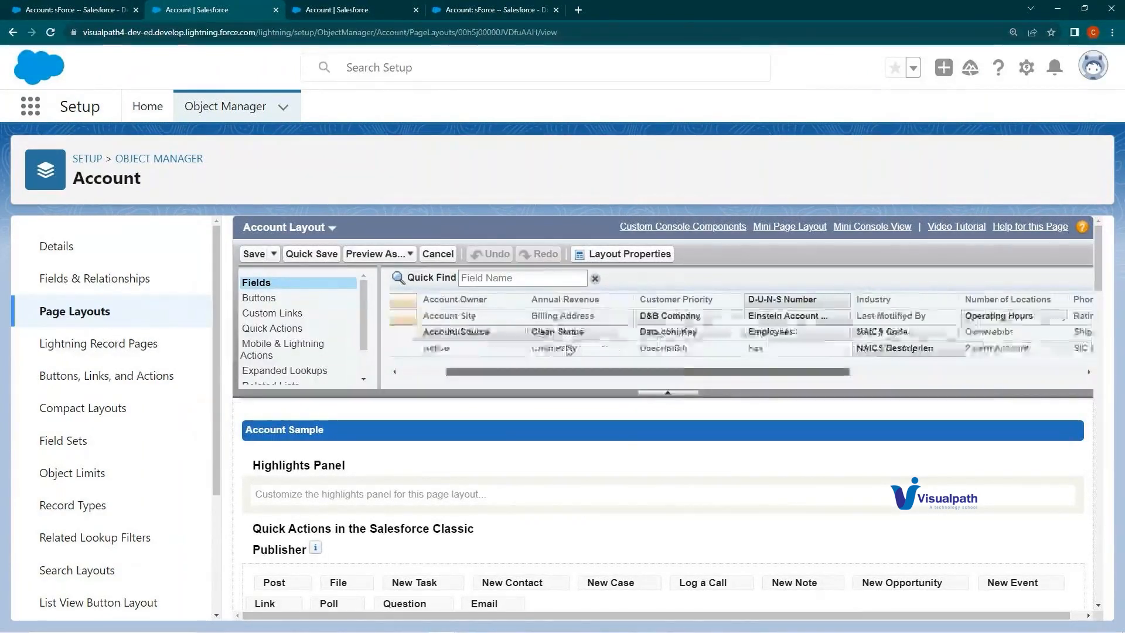
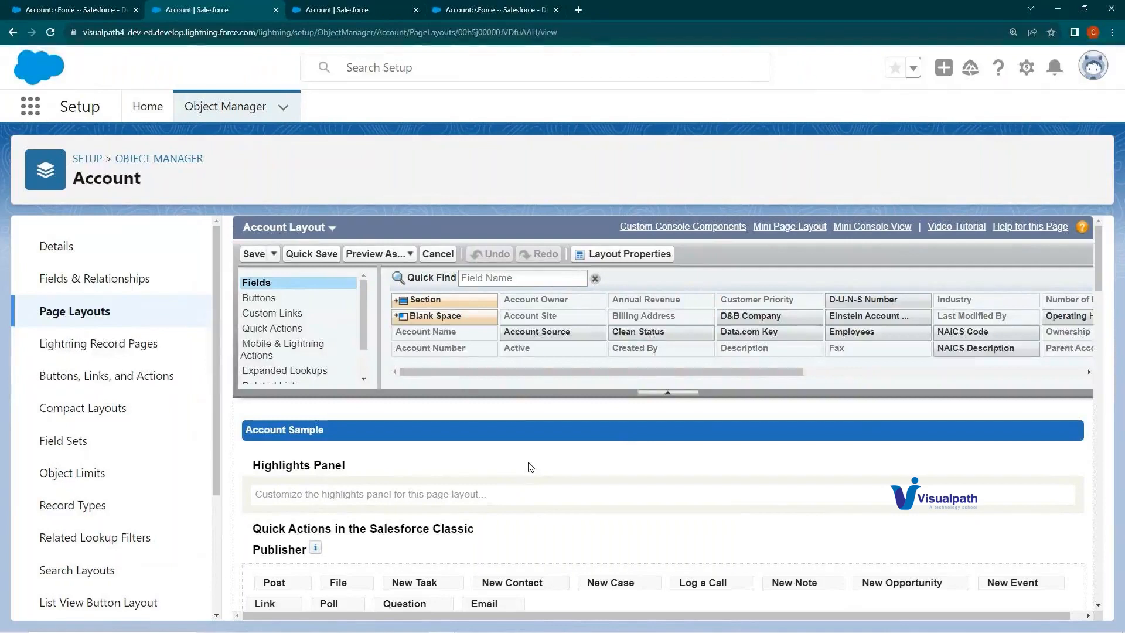
left_click(36, 13)
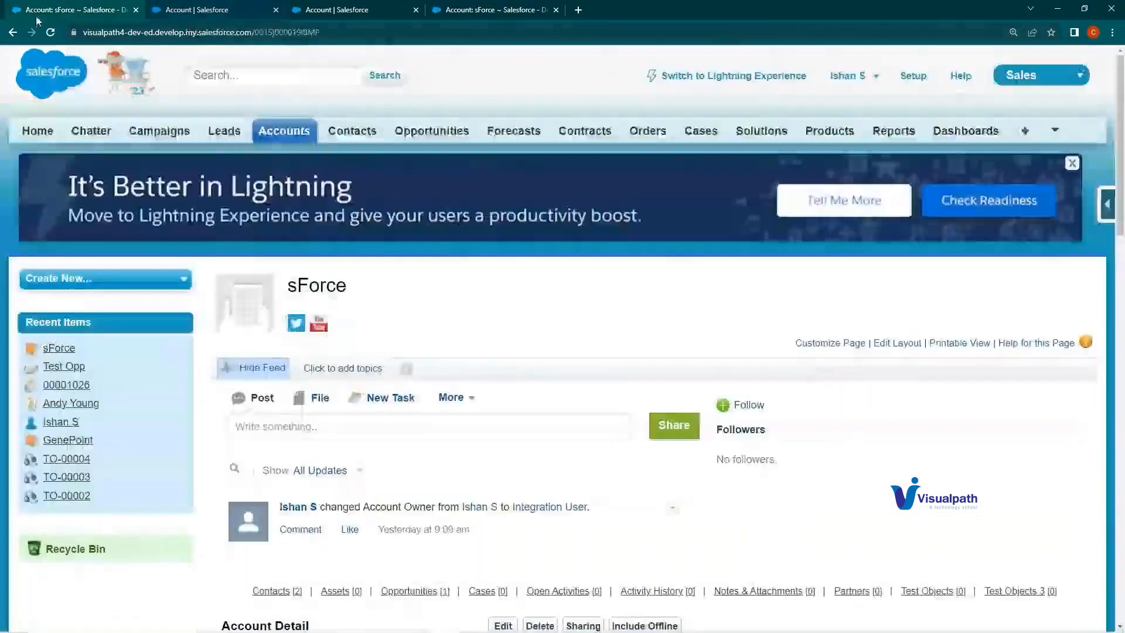
left_click(217, 8)
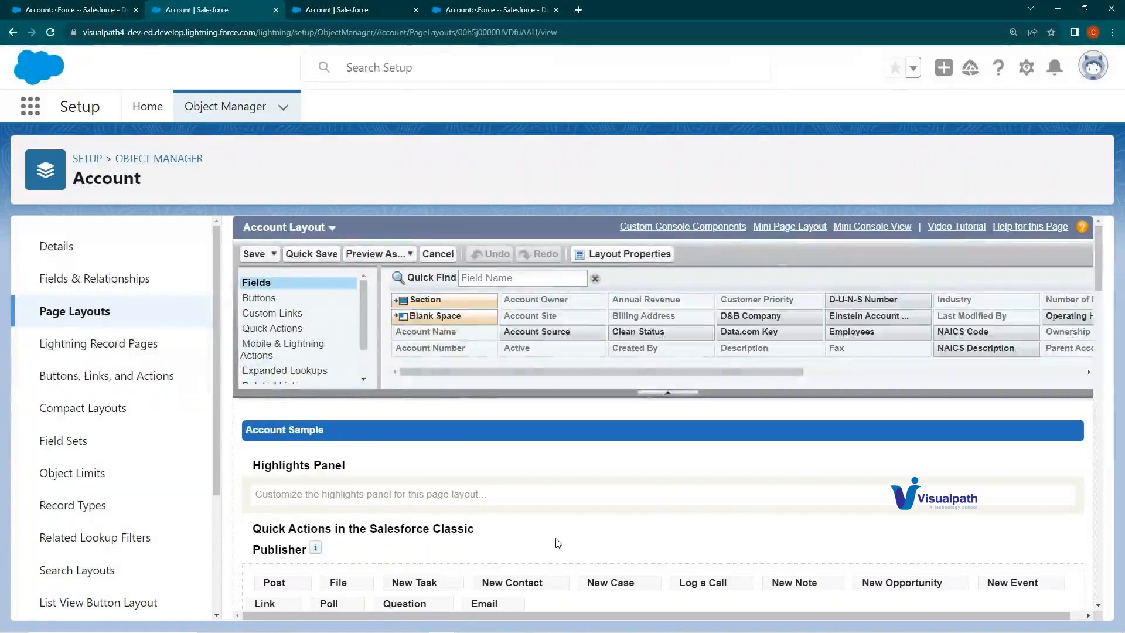
Step: Try the Read-Only option in the Parent Account field's properties and cancel without applying it
scroll(554, 540, "down", 5)
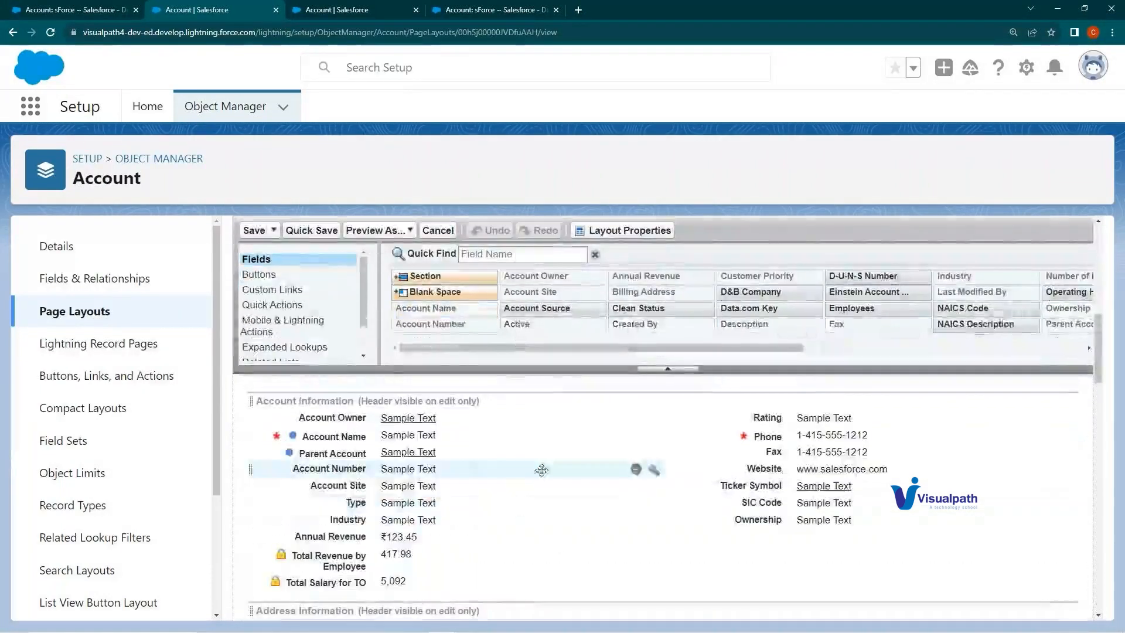
left_click(655, 455)
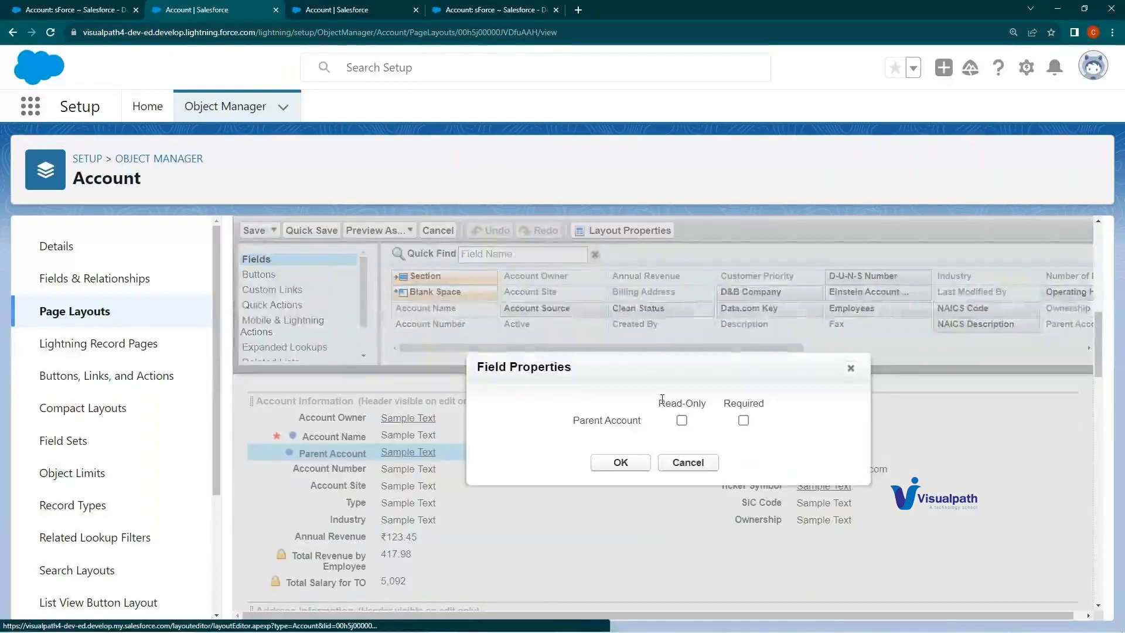
left_click_drag(662, 402, 707, 403)
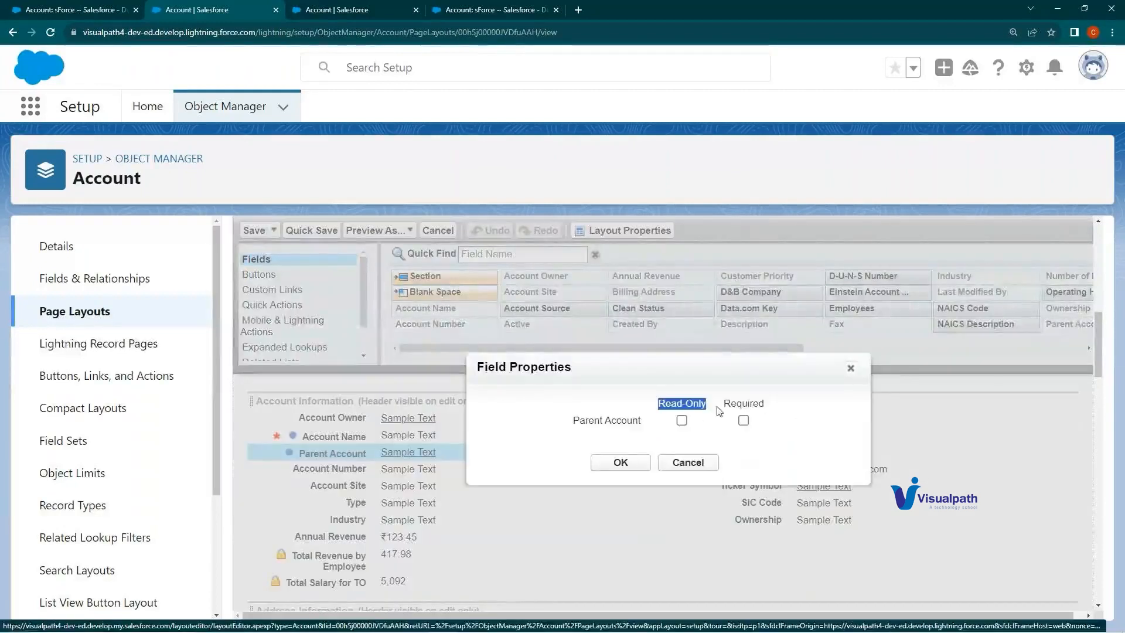
left_click(681, 420)
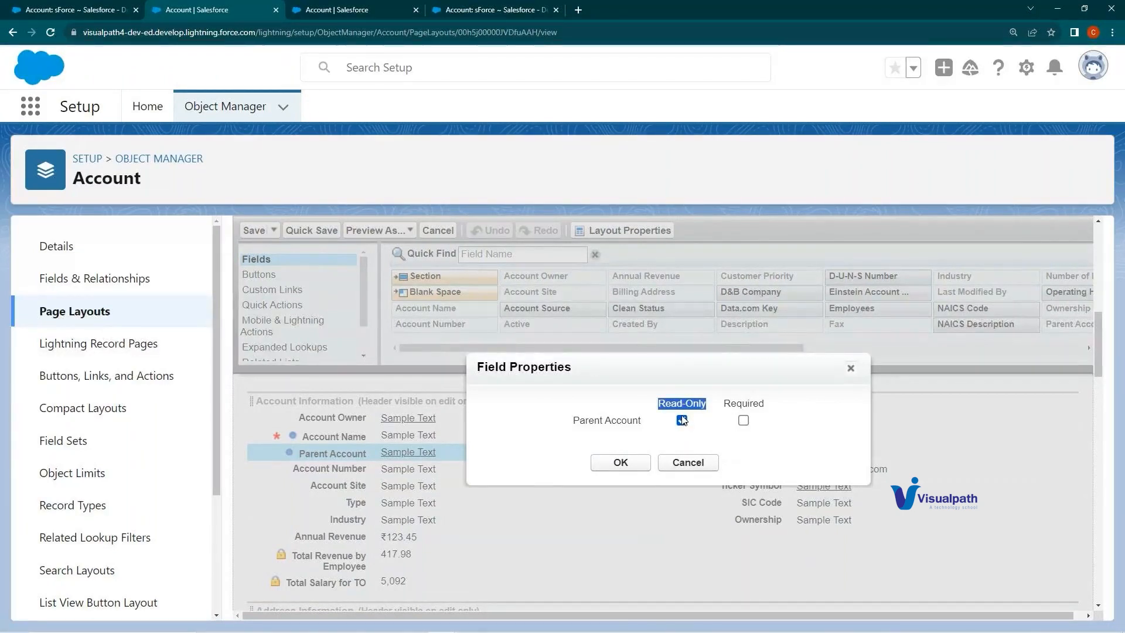
left_click(682, 420)
left_click(674, 465)
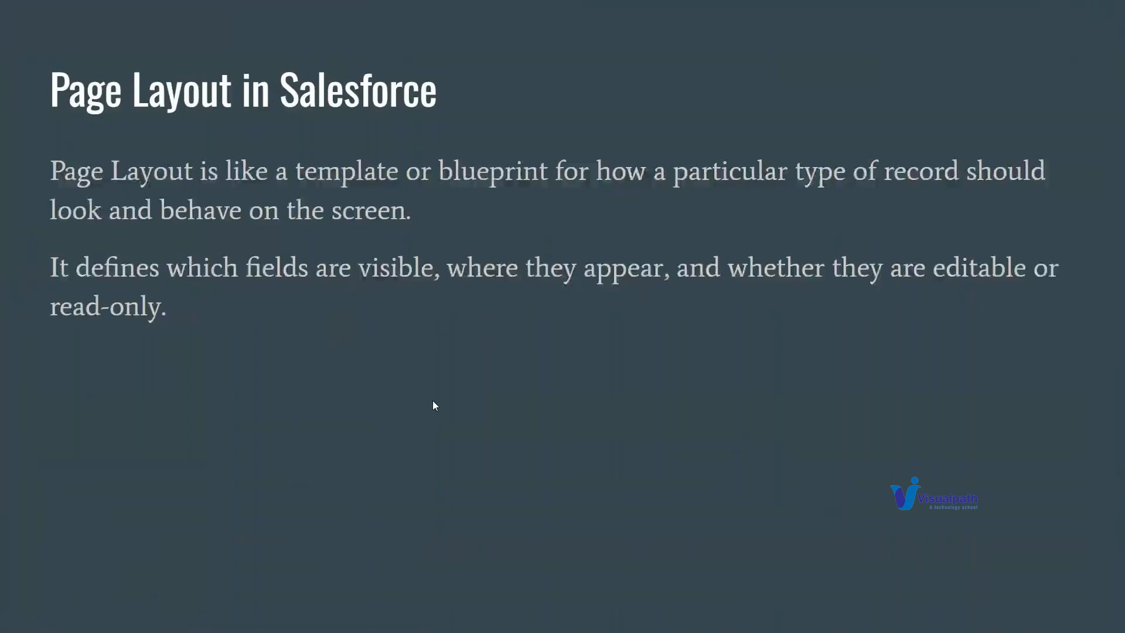
key("Right")
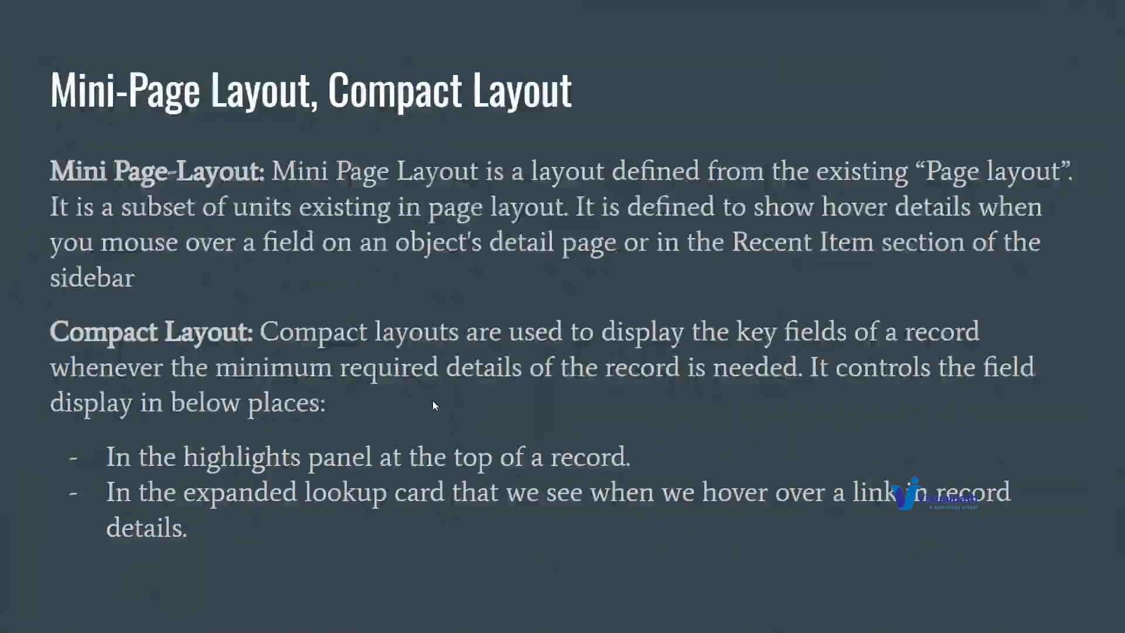
key("alt+Tab")
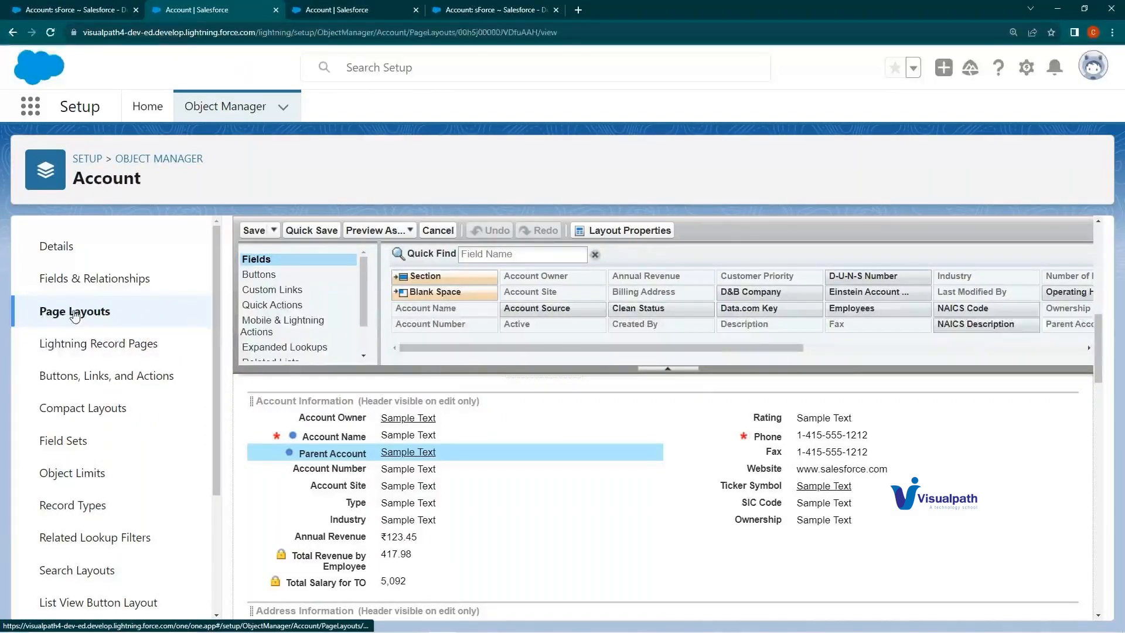
Step: Dismiss the Lightning banner on the sForce record and examine the fields in sForce's hover details under Recent Items
scroll(593, 363, "up", 10)
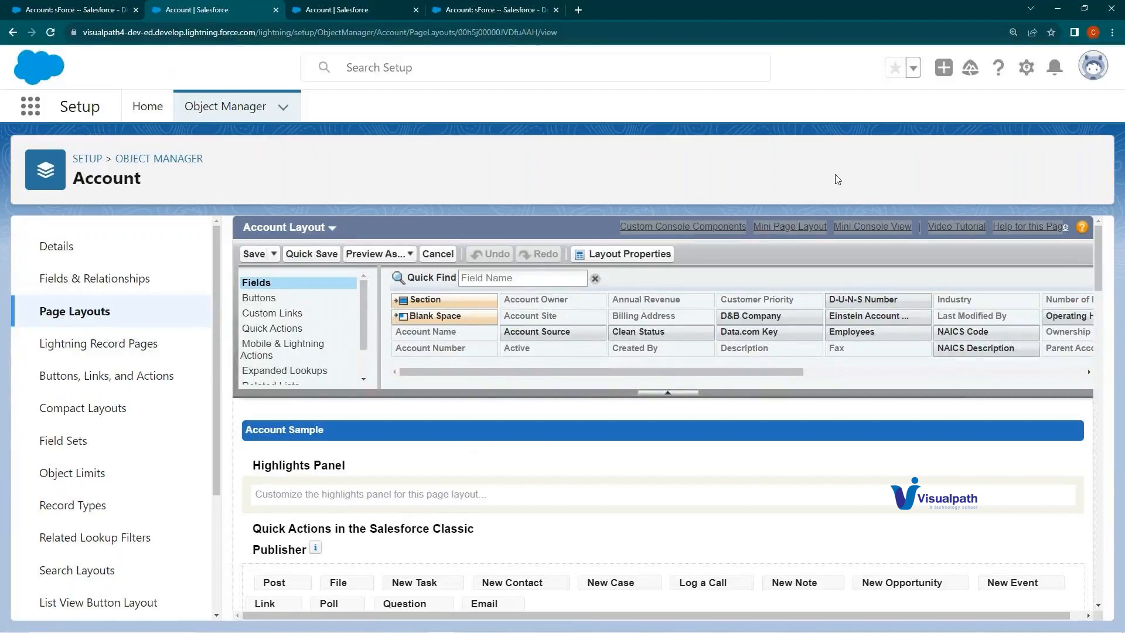
left_click(73, 10)
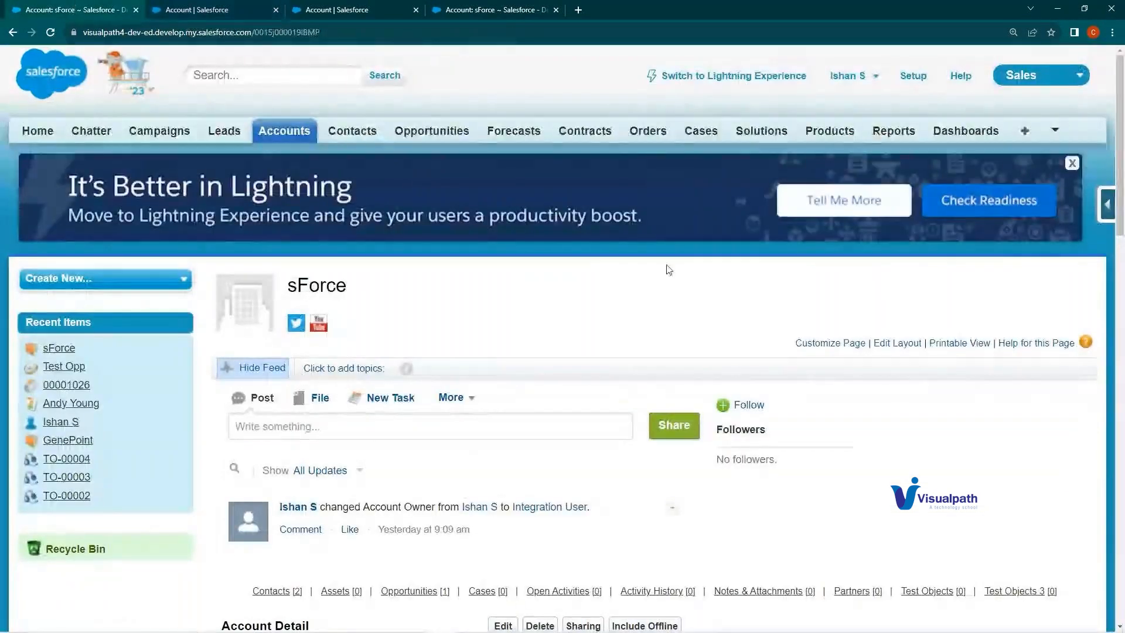
left_click(1072, 164)
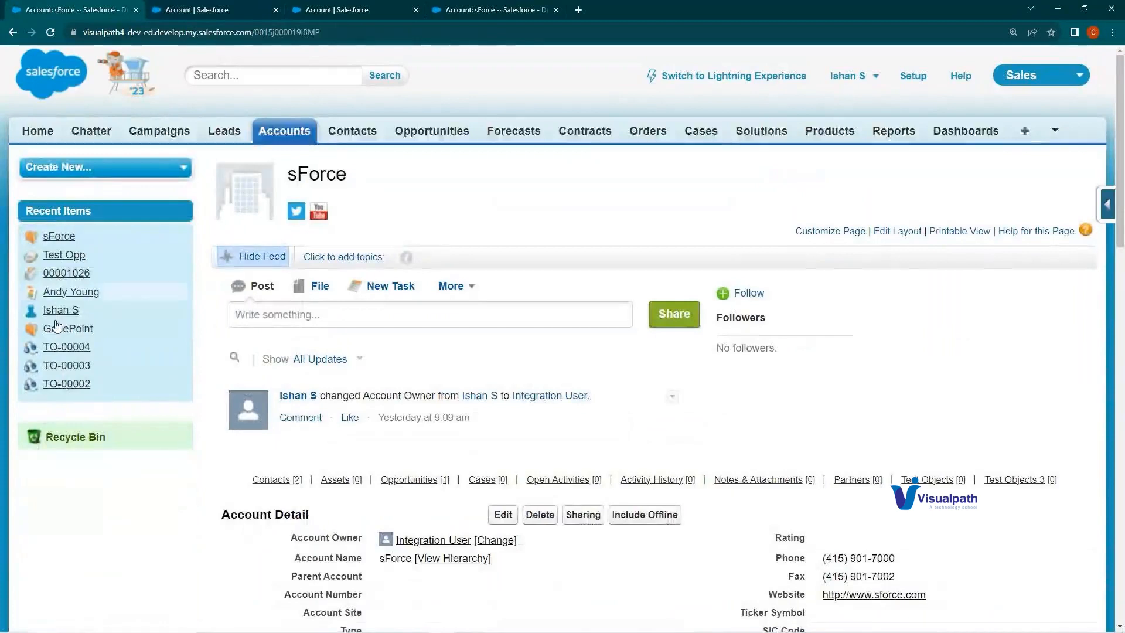
left_click(71, 442)
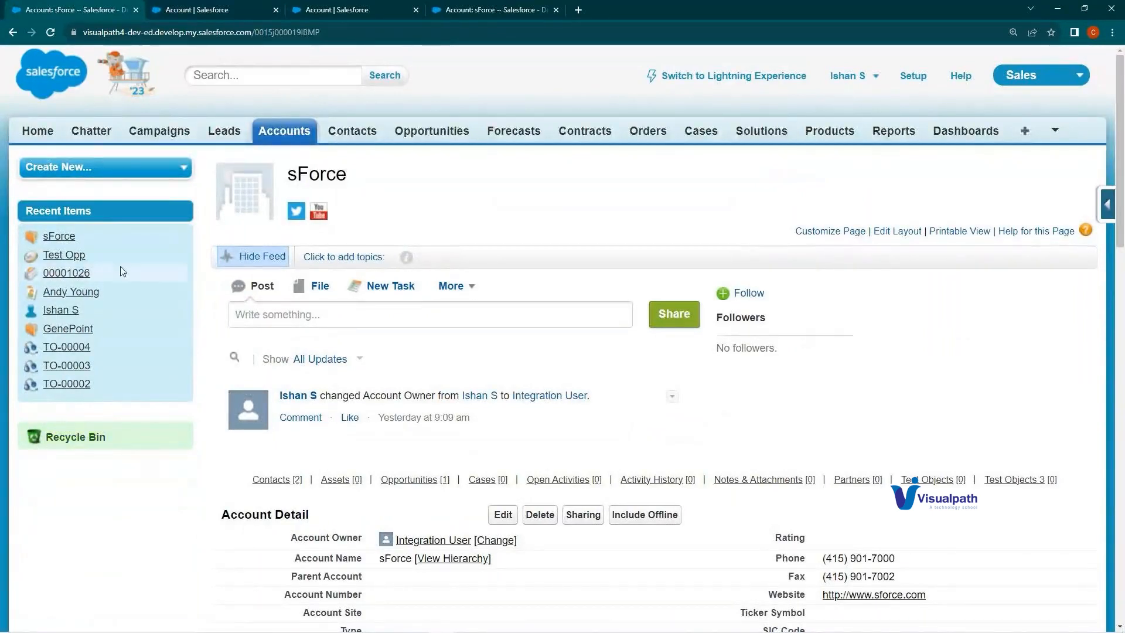
mouse_move(60, 243)
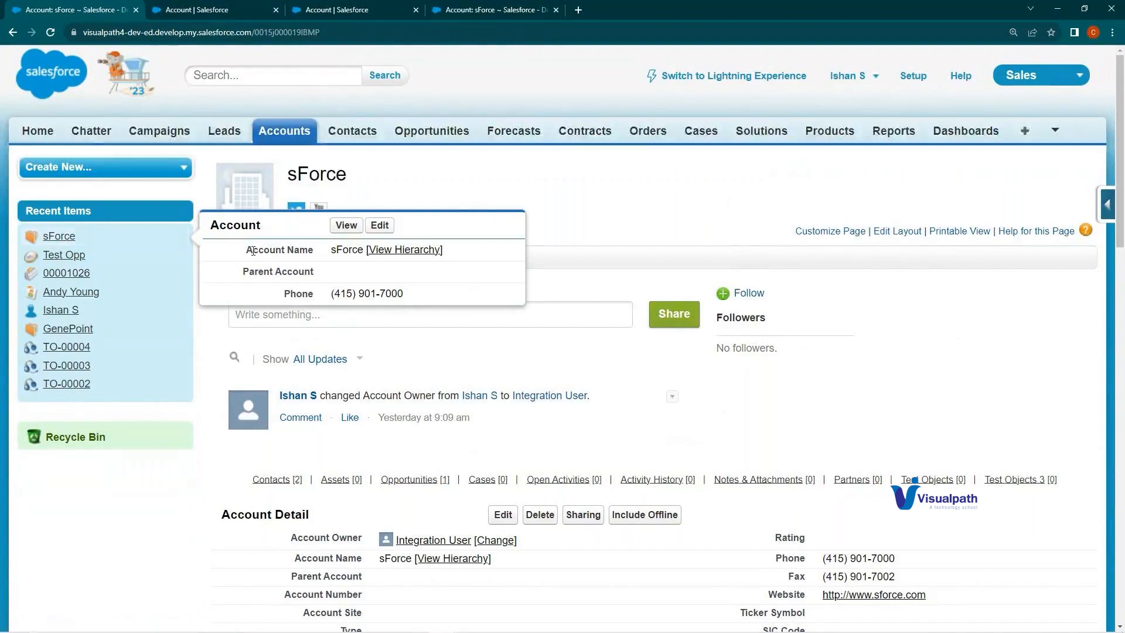
left_click_drag(249, 250, 420, 293)
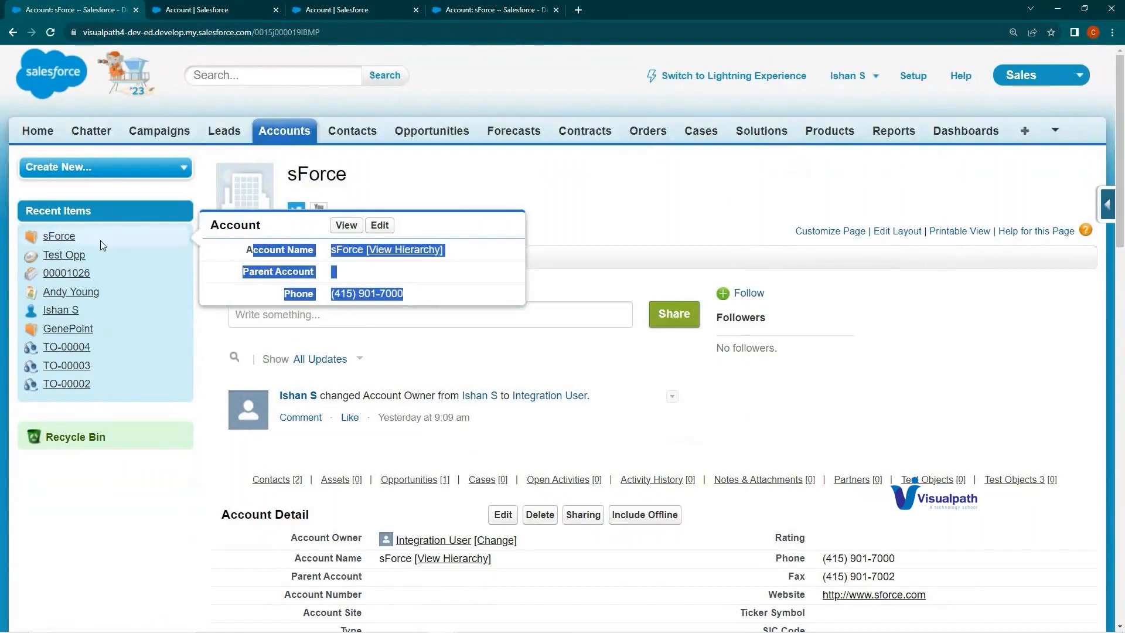
Step: Open the Mini Page Layout of Account Layout and review its available fields, selected fields and related lists
left_click(240, 7)
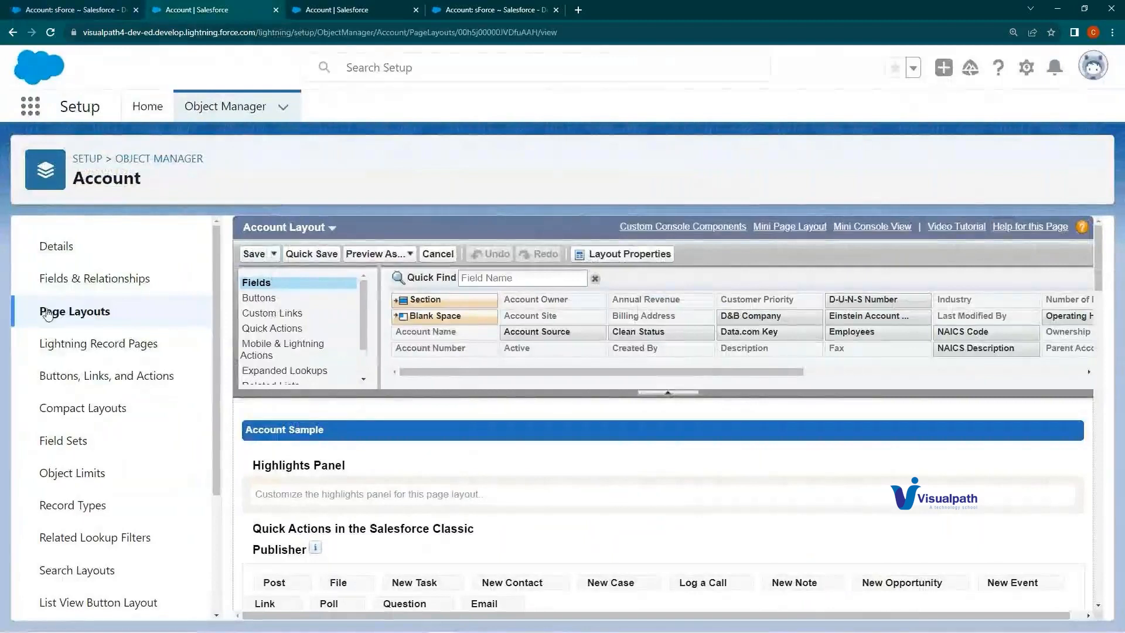
left_click(791, 229)
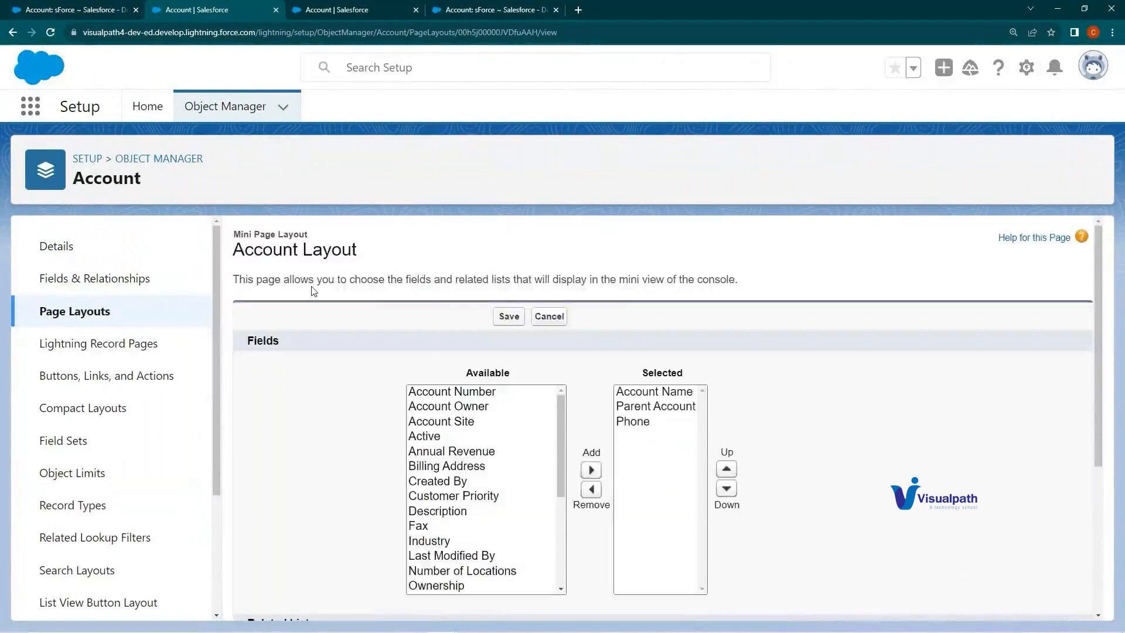
scroll(321, 287, "down", 4)
scroll(323, 287, "up", 2)
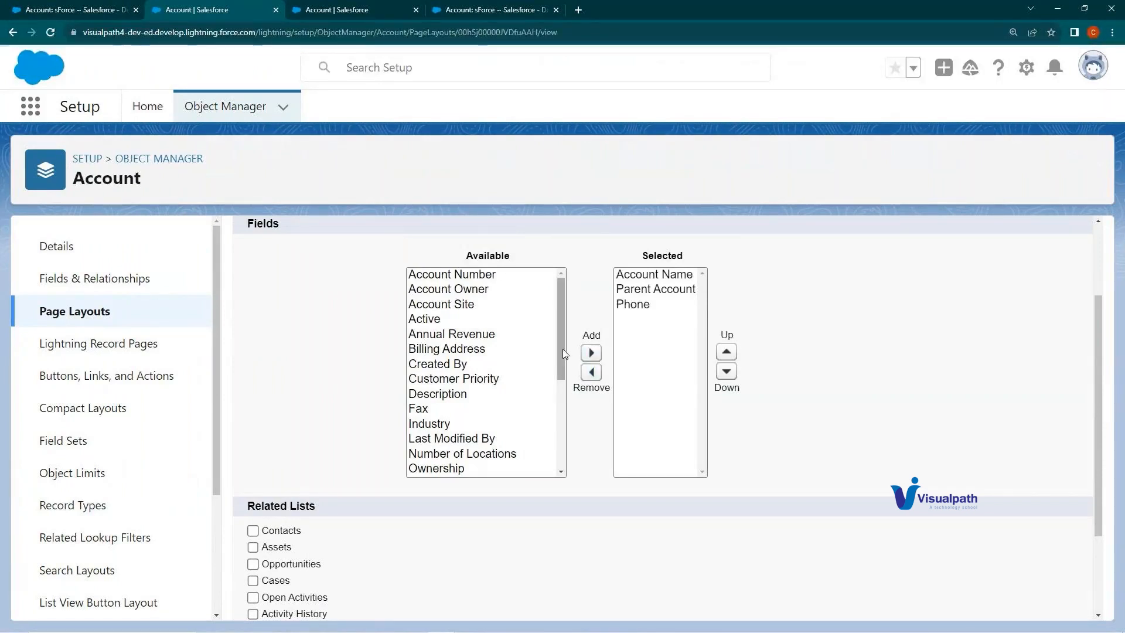
Step: Add Industry to the mini page layout's selected fields and try to remove Phone from them
left_click(420, 423)
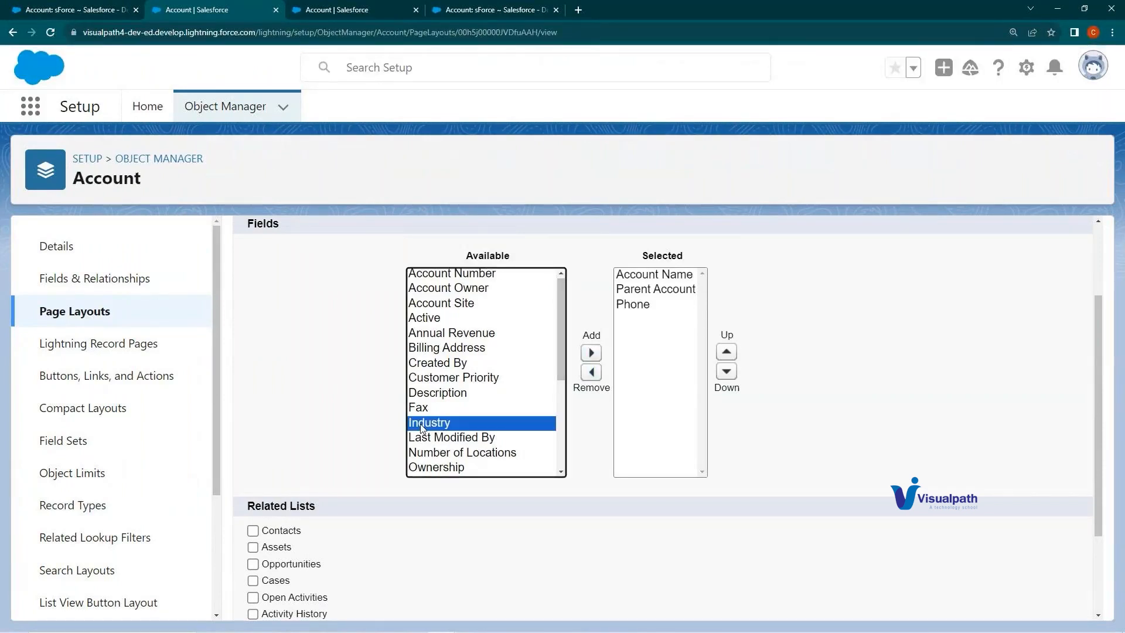
left_click(602, 357)
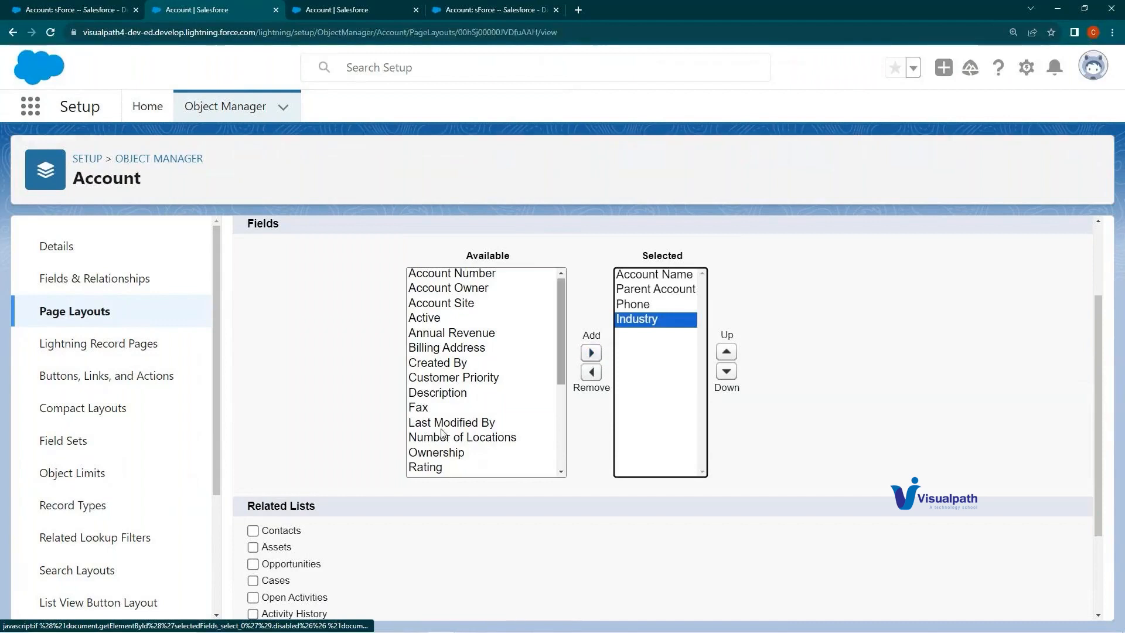
left_click(445, 408)
left_click(660, 305)
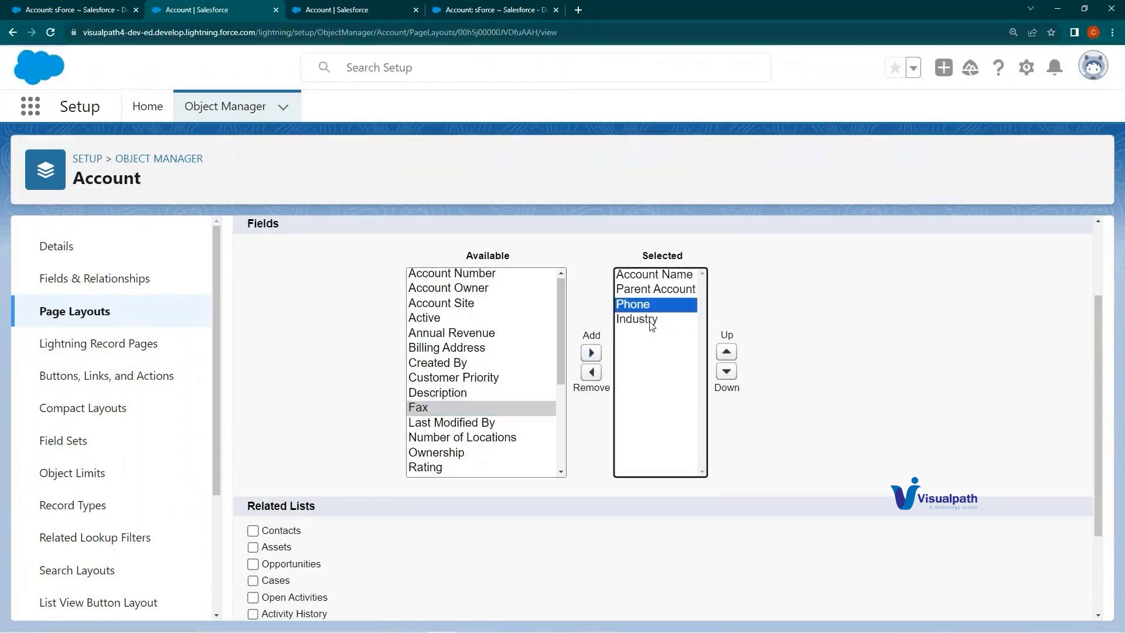
left_click(591, 373)
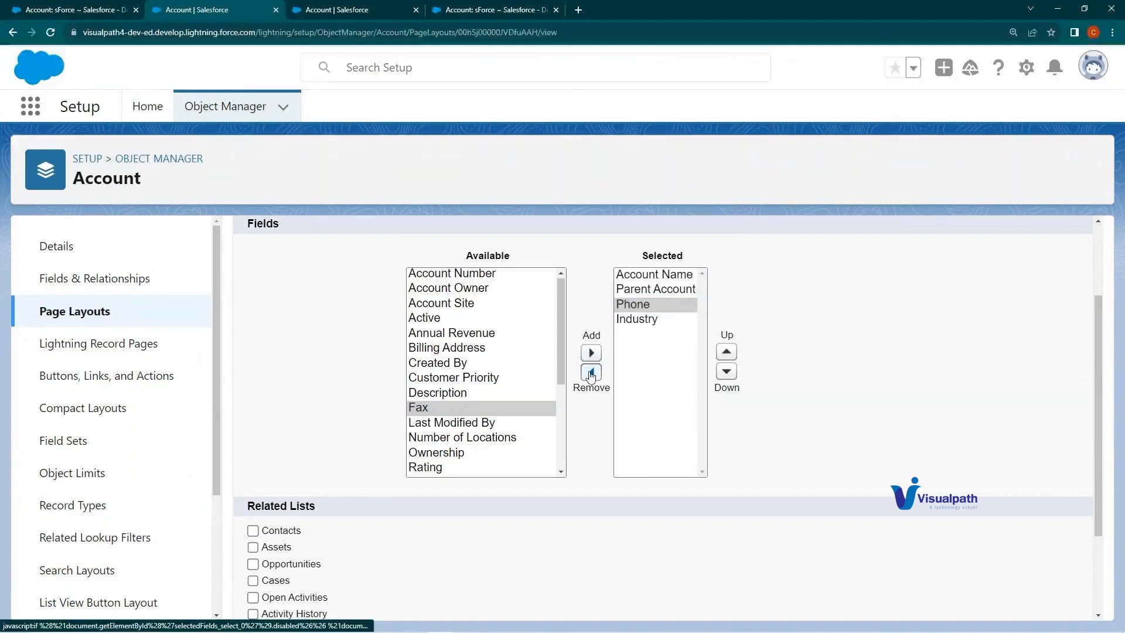
left_click_drag(790, 248, 828, 251)
left_click(734, 270)
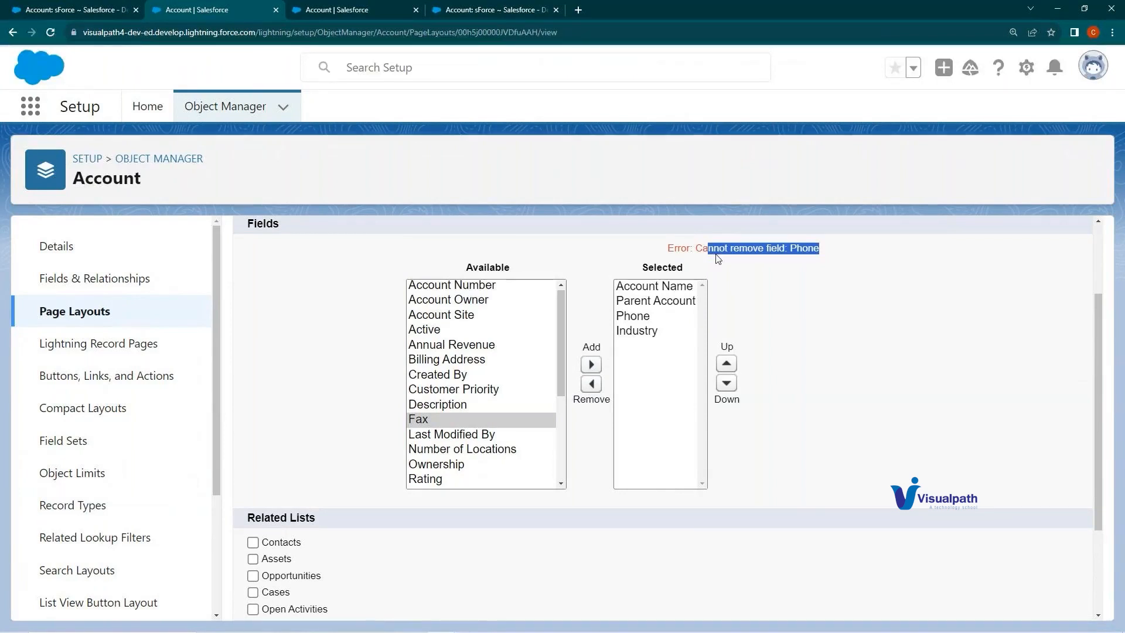
left_click_drag(726, 248, 832, 253)
left_click(832, 253)
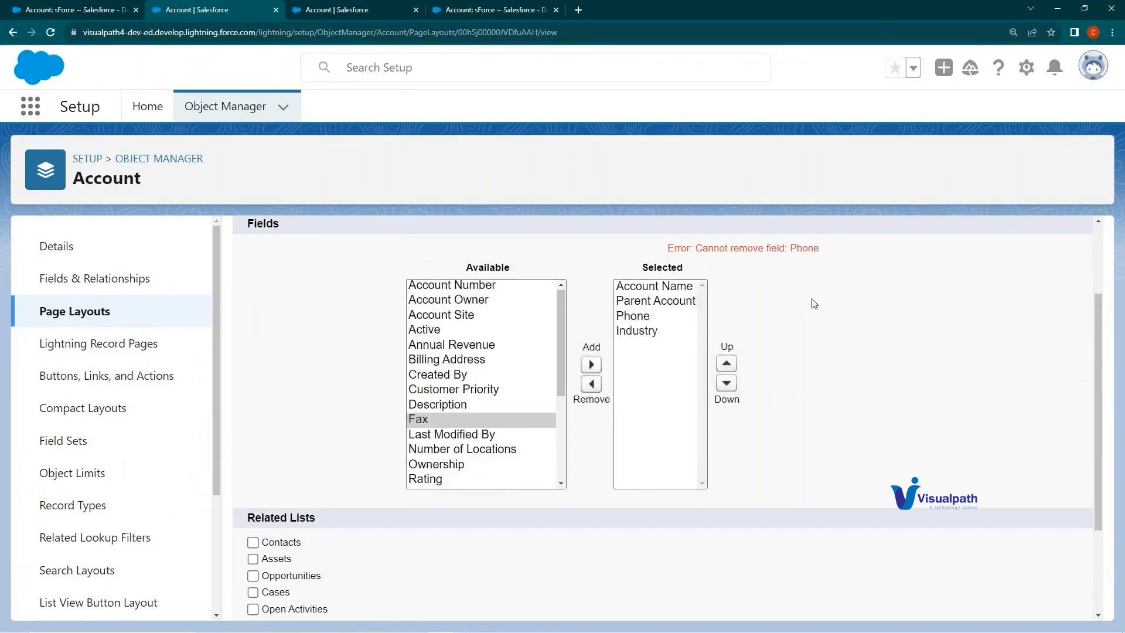
Step: Include the Contacts related list with its Email field in the mini page layout, and save both it and Account Layout
scroll(809, 303, "down", 2)
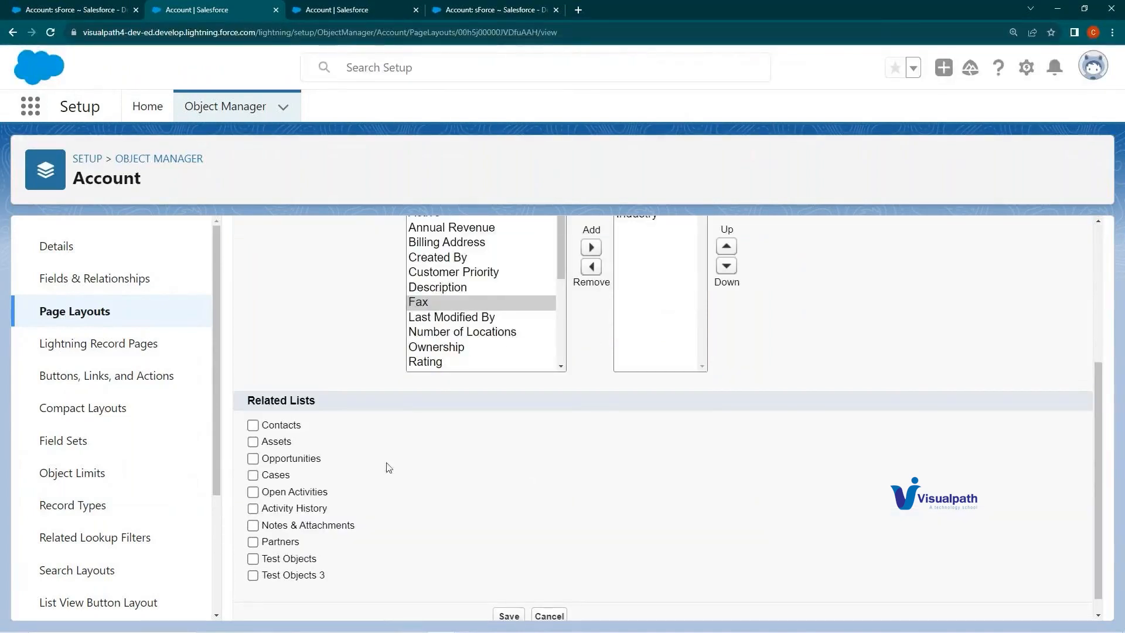
left_click(280, 426)
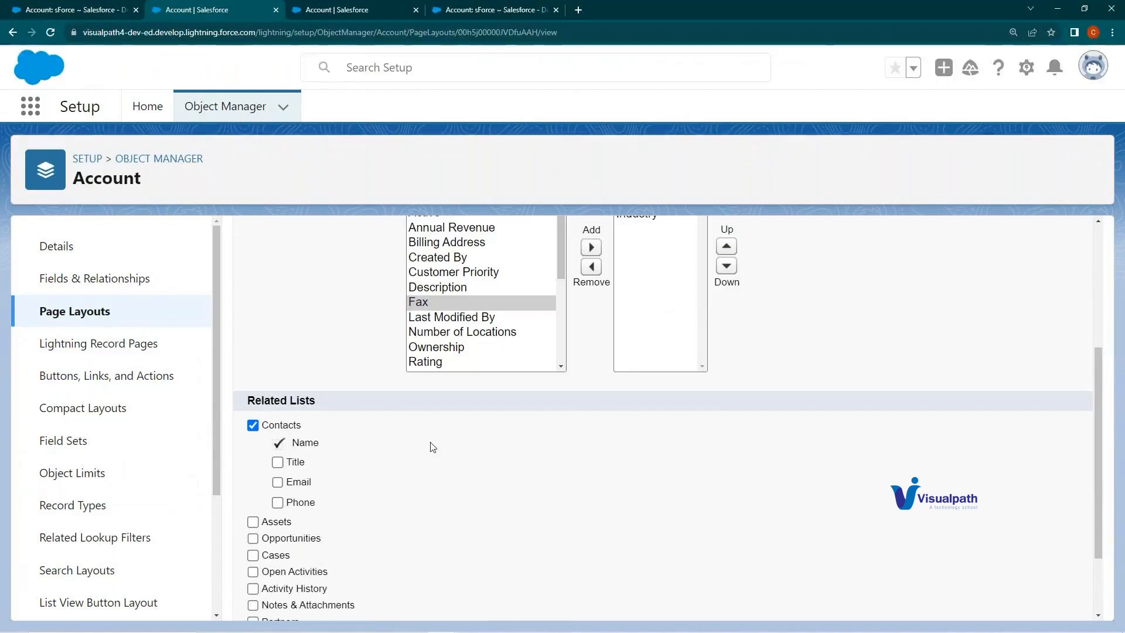
scroll(410, 447, "down", 2)
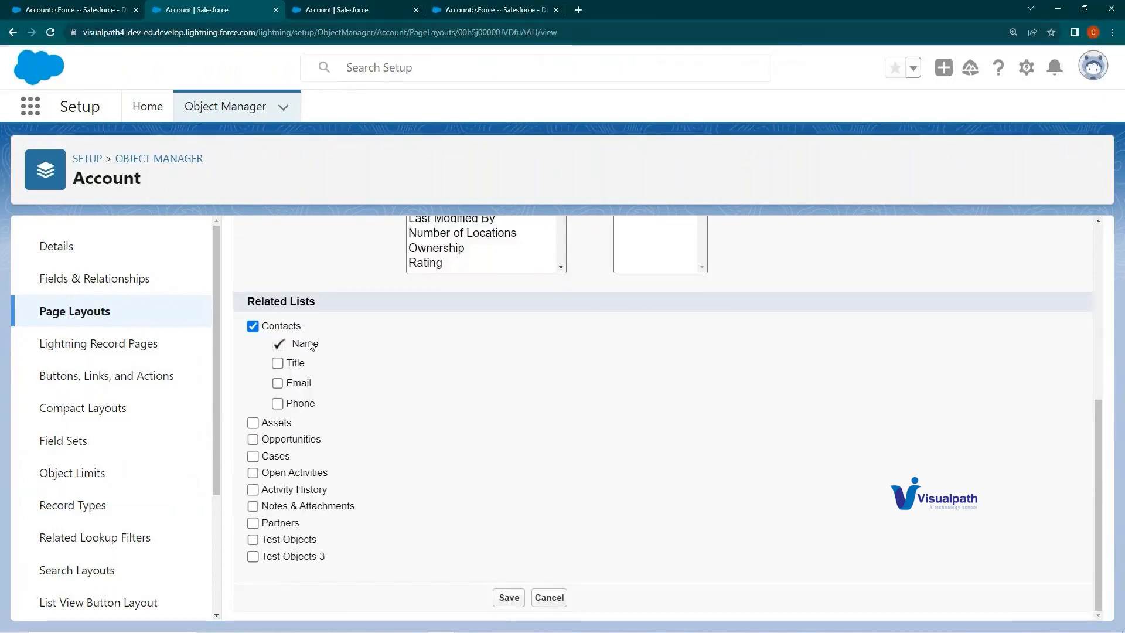
left_click(295, 389)
left_click(518, 598)
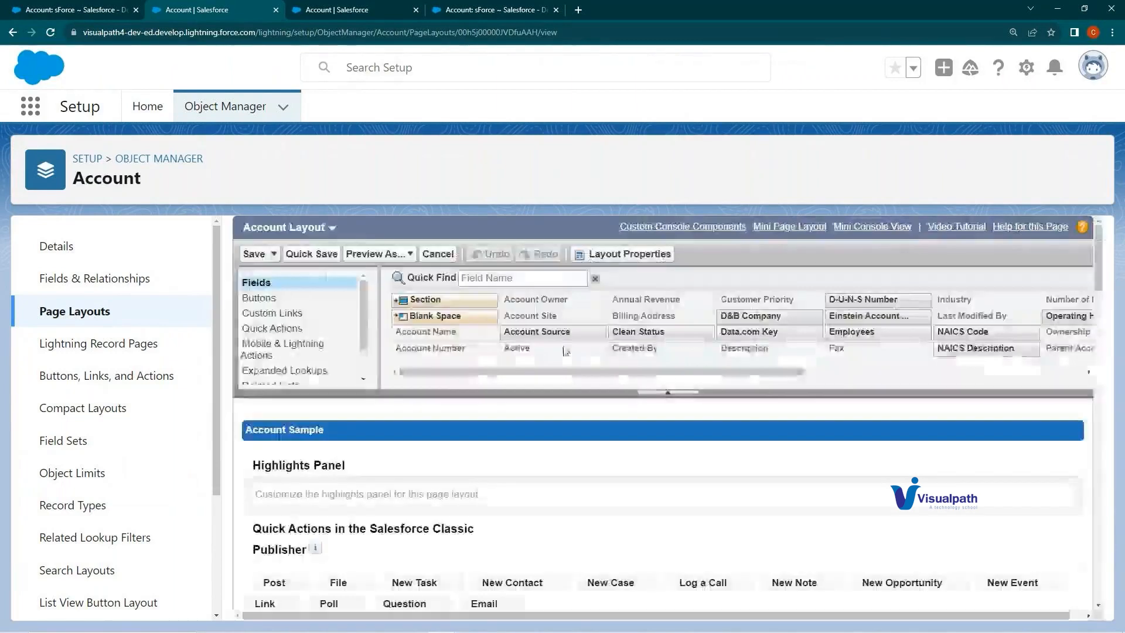
left_click(312, 254)
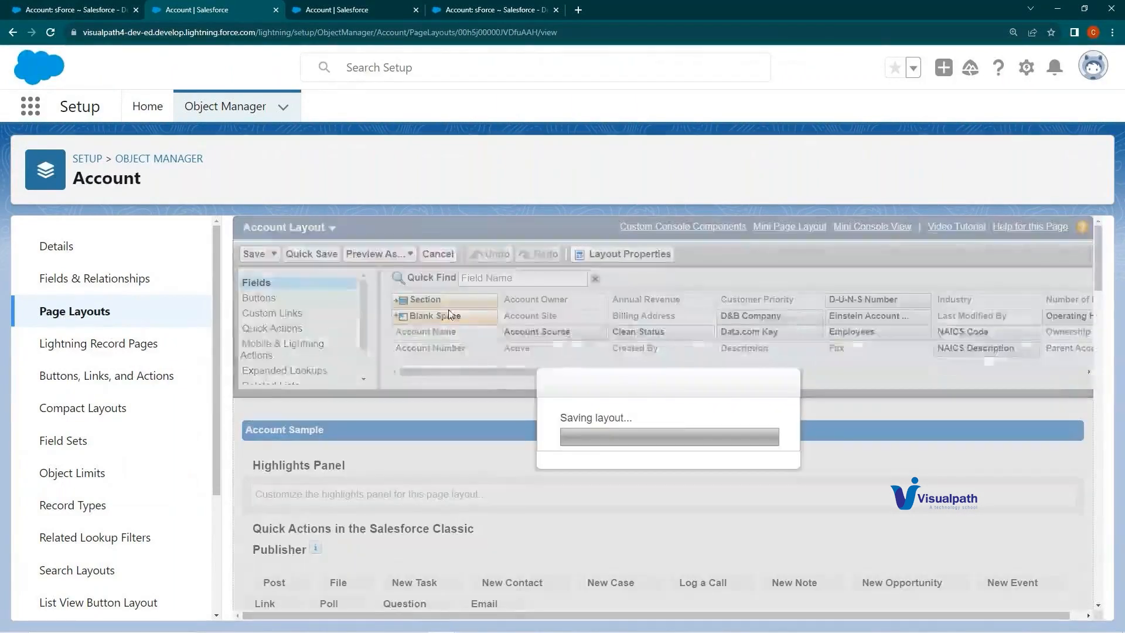
Step: Reload the sForce record and examine the fields in sForce's hover details under Recent Items
left_click(70, 9)
key("F5")
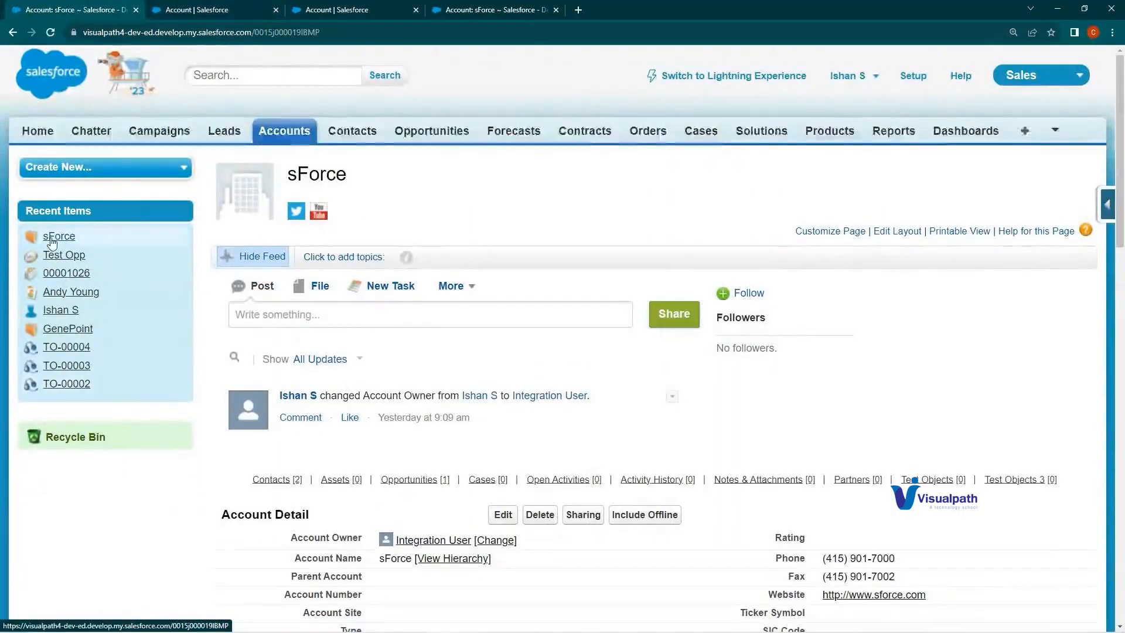
mouse_move(51, 241)
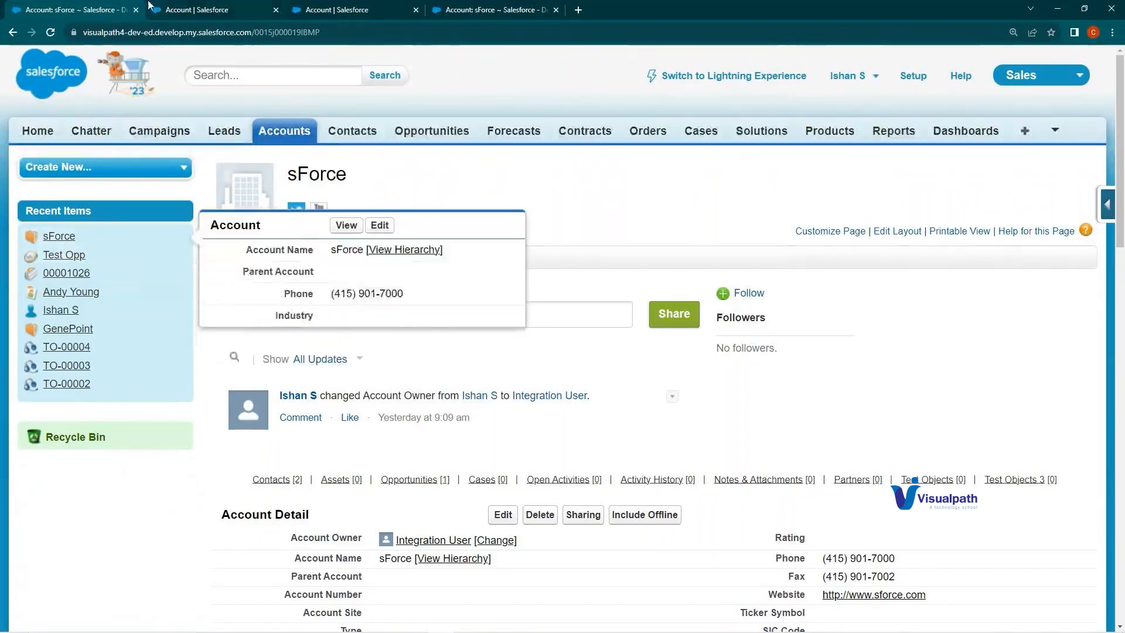
Step: Go back to Account Layout and consult the slide defining mini page layouts and compact layouts
left_click(176, 9)
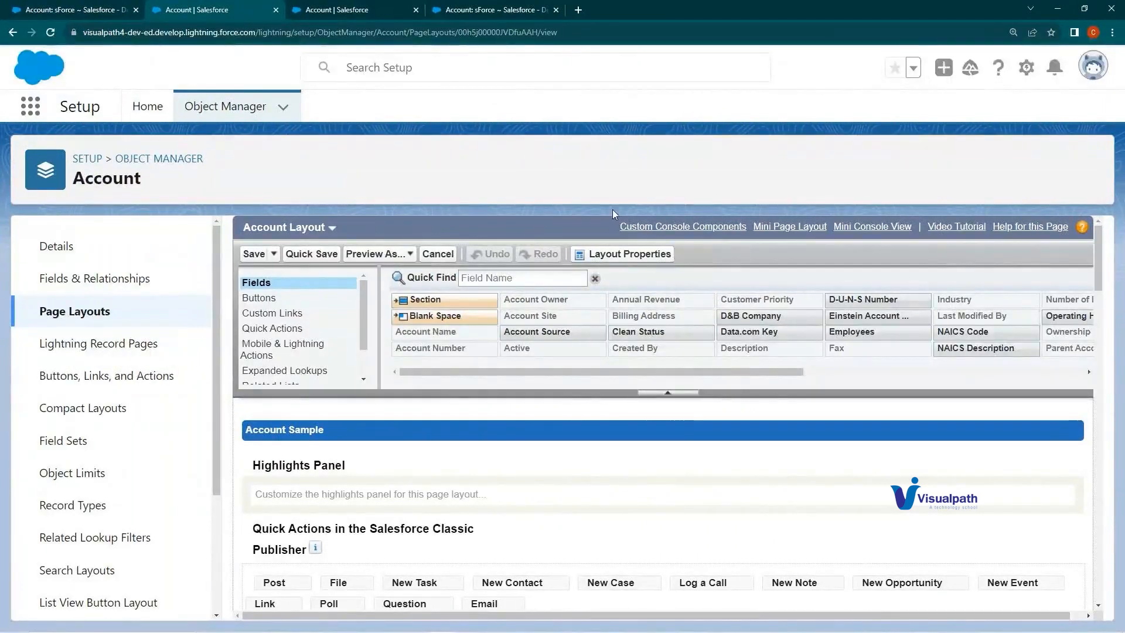
key("alt+Tab")
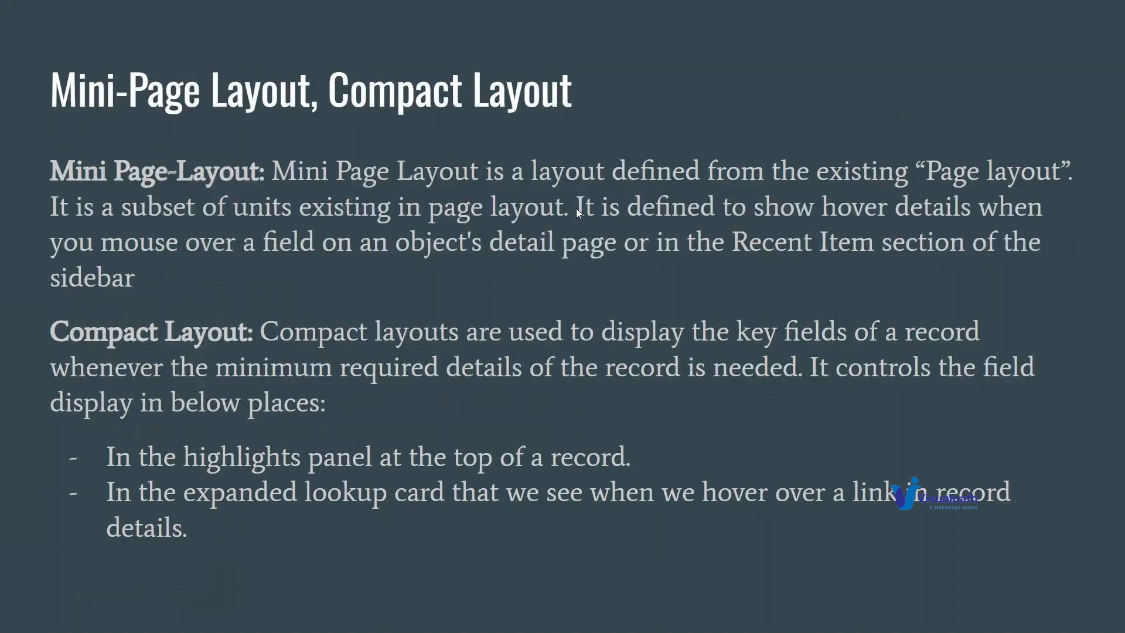
key("alt+Tab")
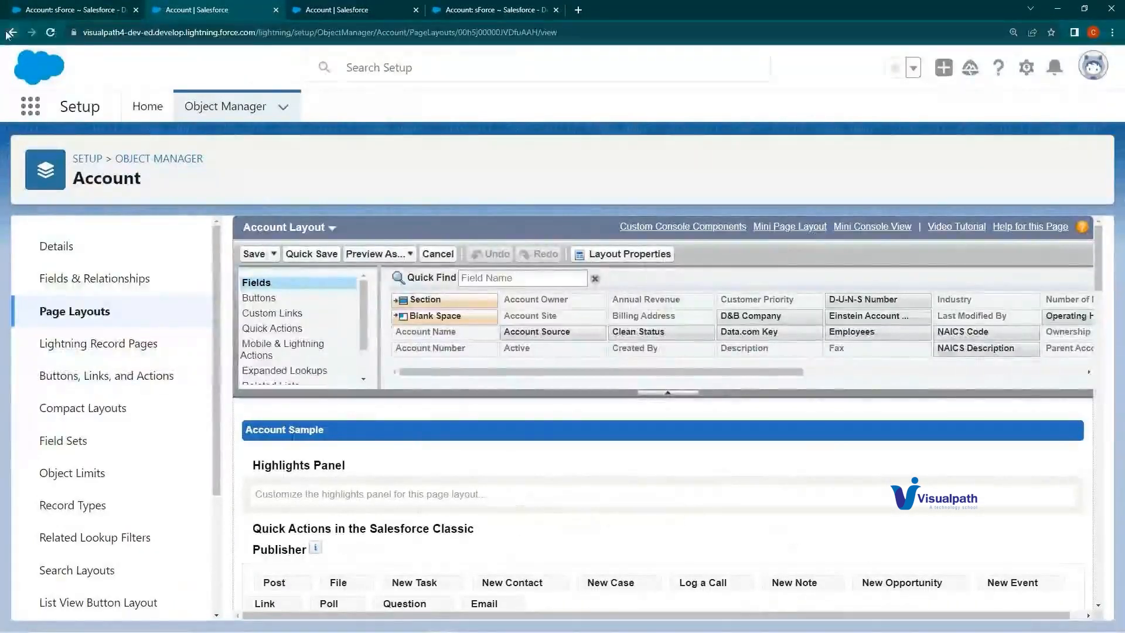
Step: Leave Account Layout for Setup Home and glance over the open Account record types and duplicate sForce pages
left_click(8, 33)
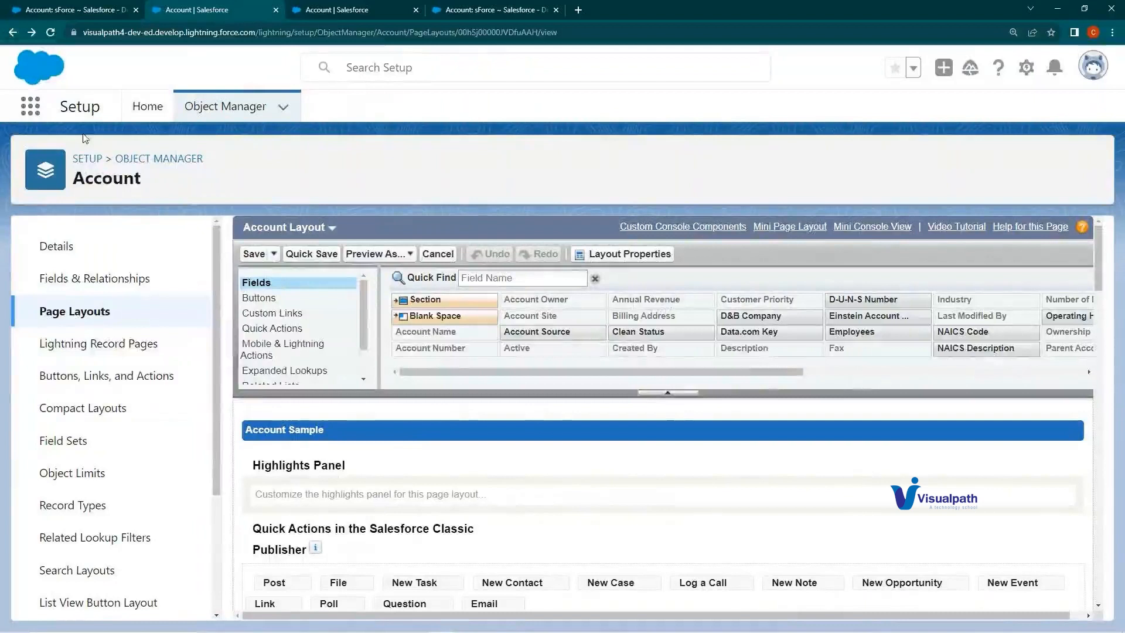
left_click(139, 110)
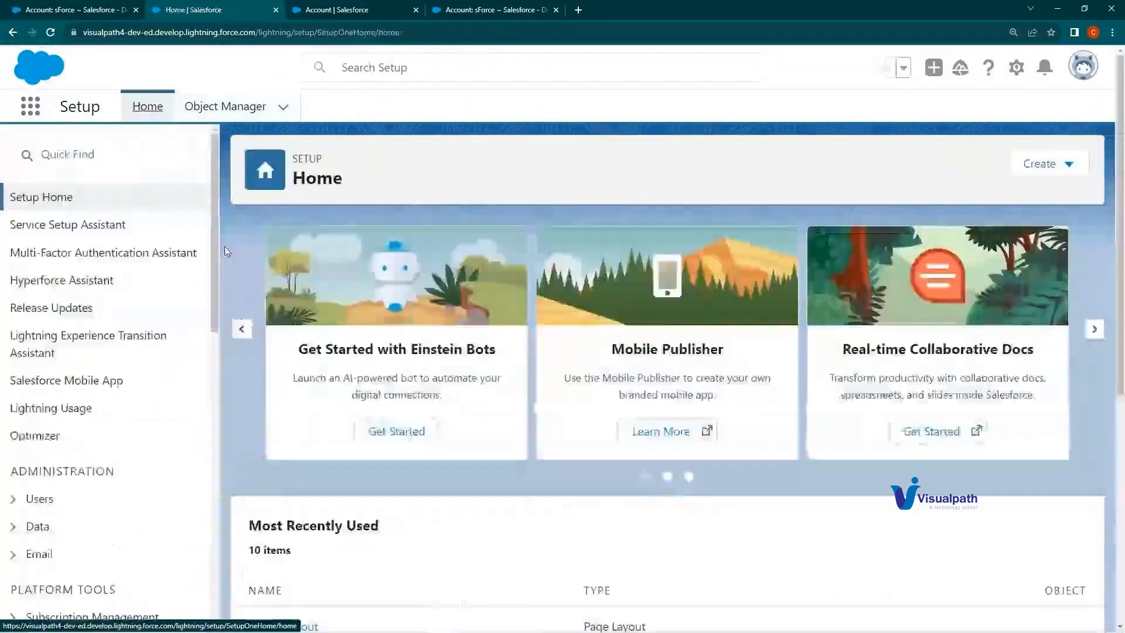
left_click(352, 9)
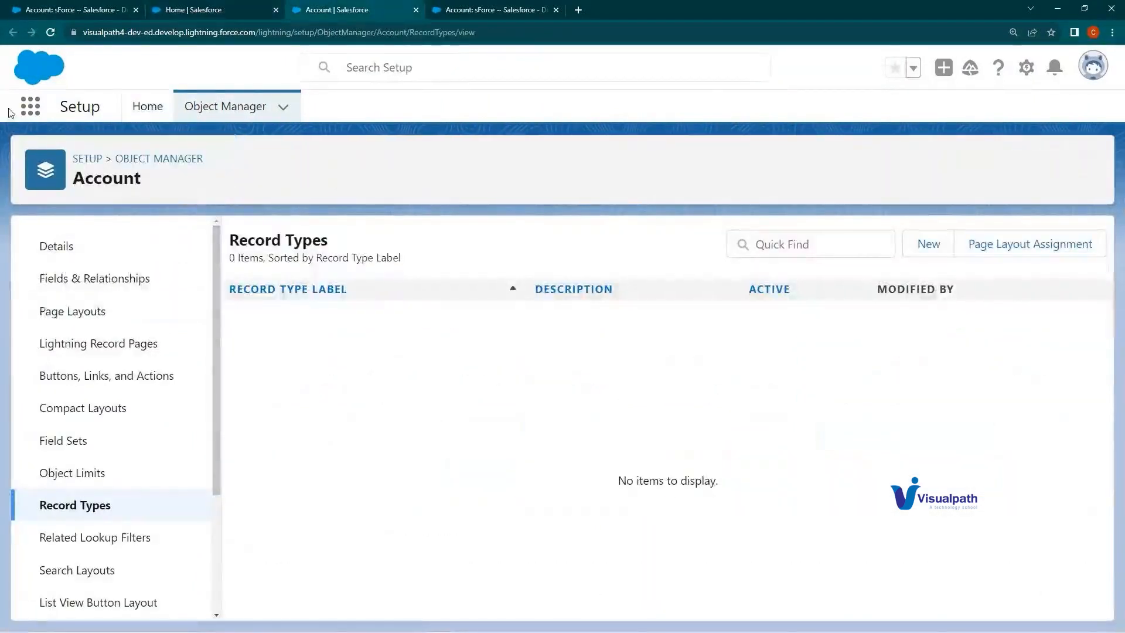
left_click(497, 7)
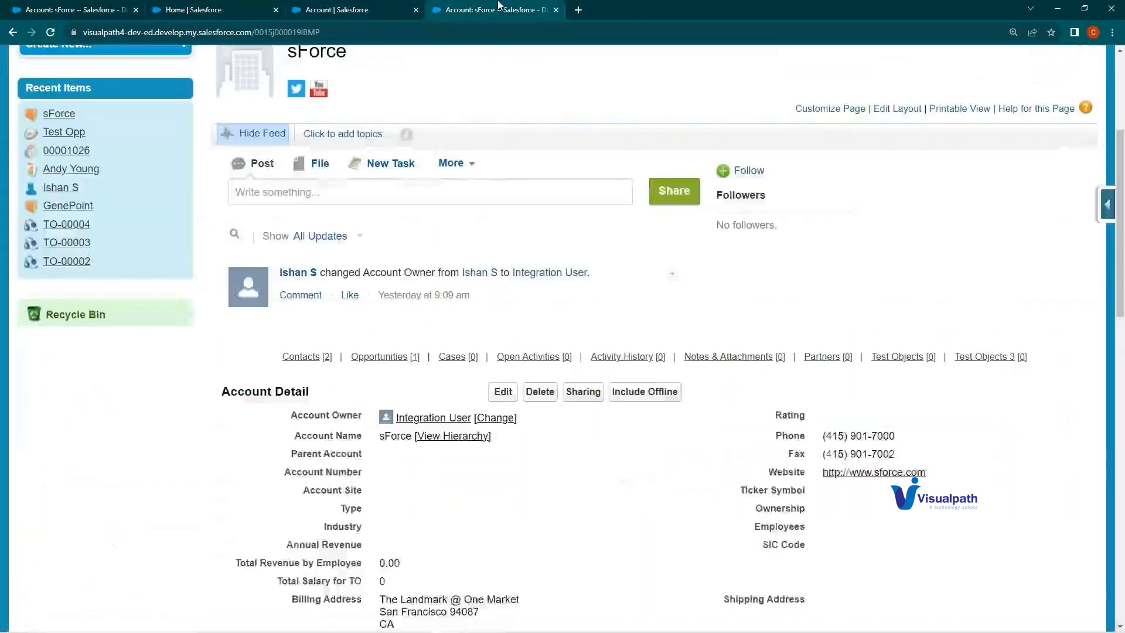
left_click(354, 7)
Step: Replace the Account record types page with the Sales app and close the duplicate sForce record page
left_click(30, 106)
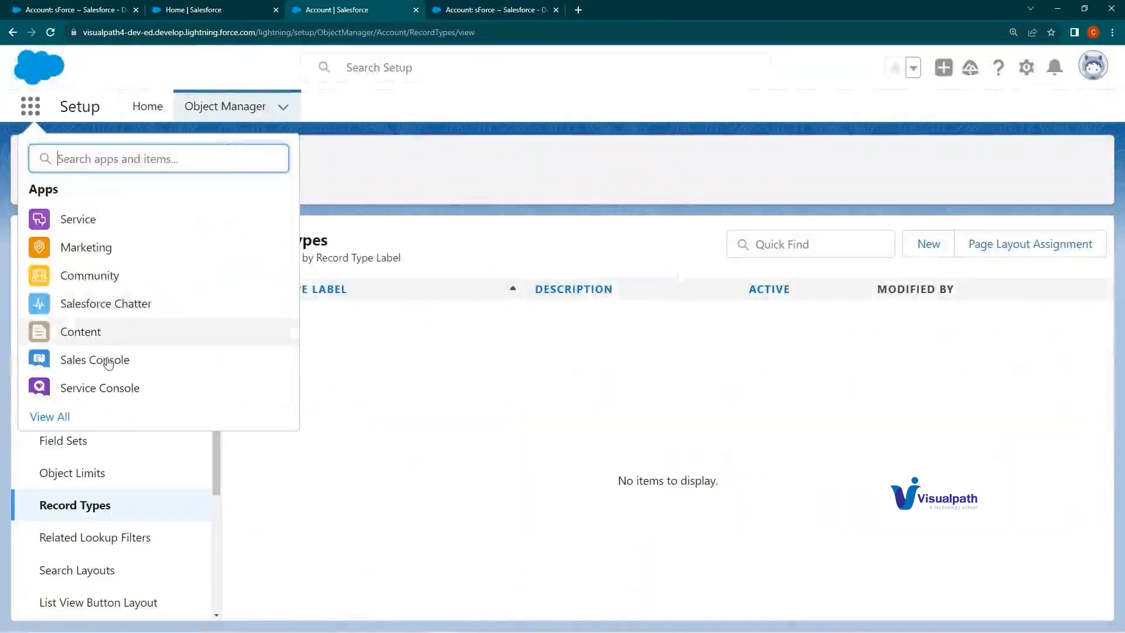
type("Sa")
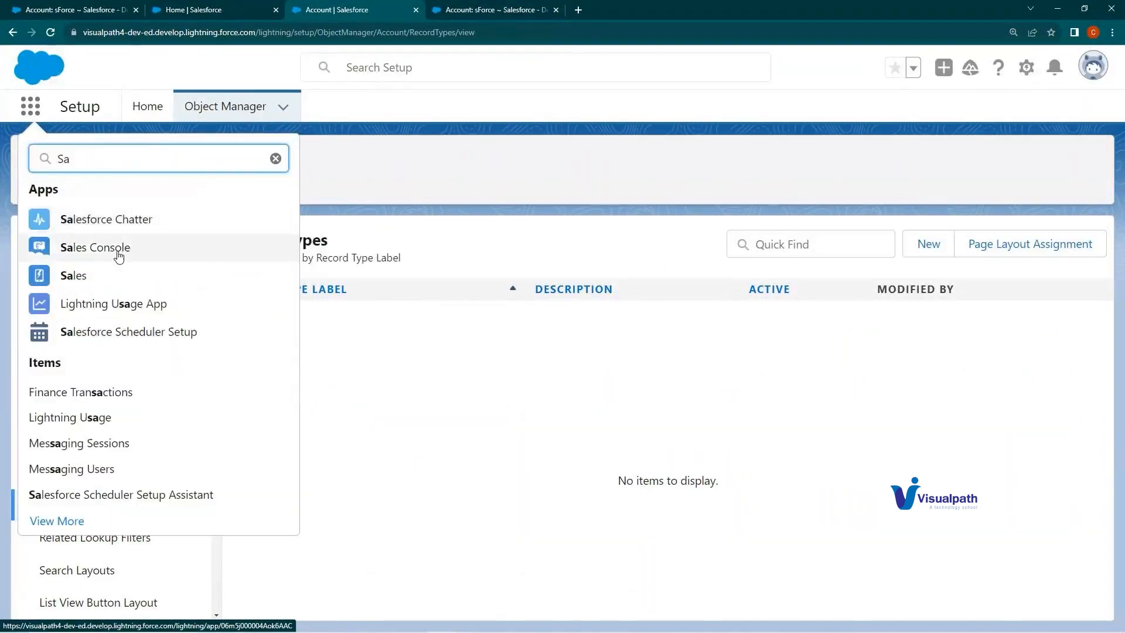
left_click(100, 284)
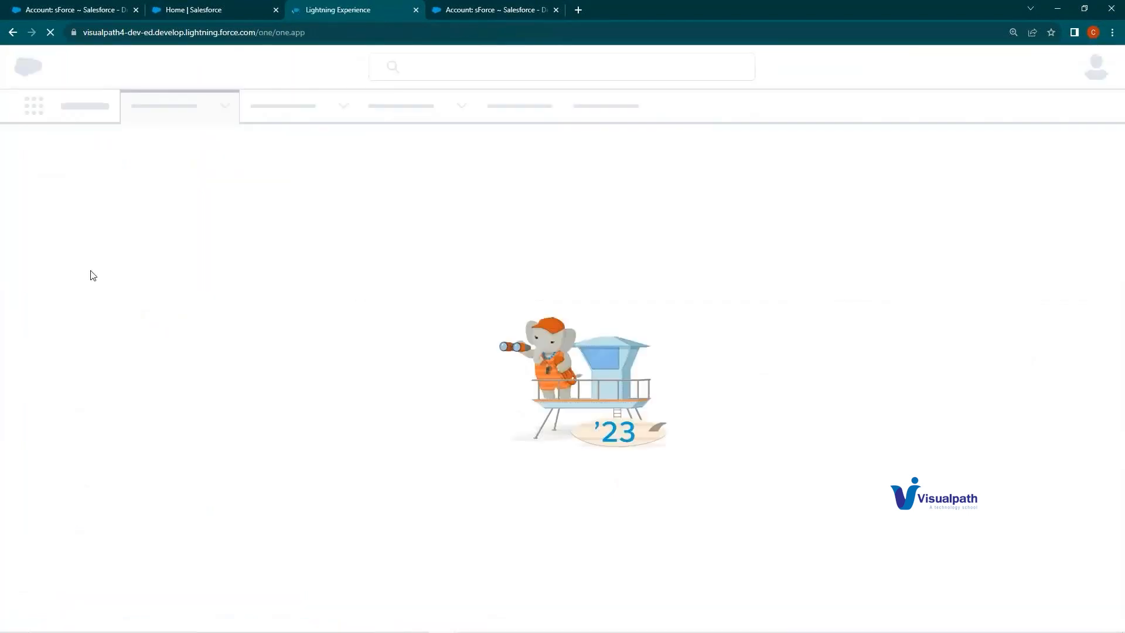
left_click(555, 10)
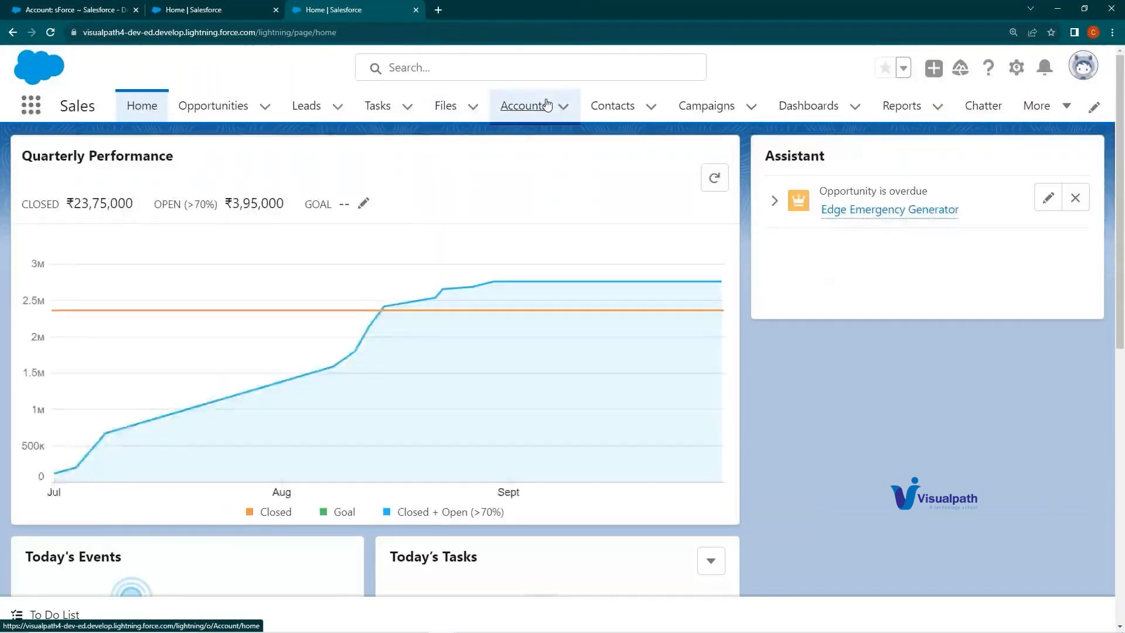
Step: Glance at the recently viewed accounts, then open the Test Opp opportunity and show its details
left_click(540, 108)
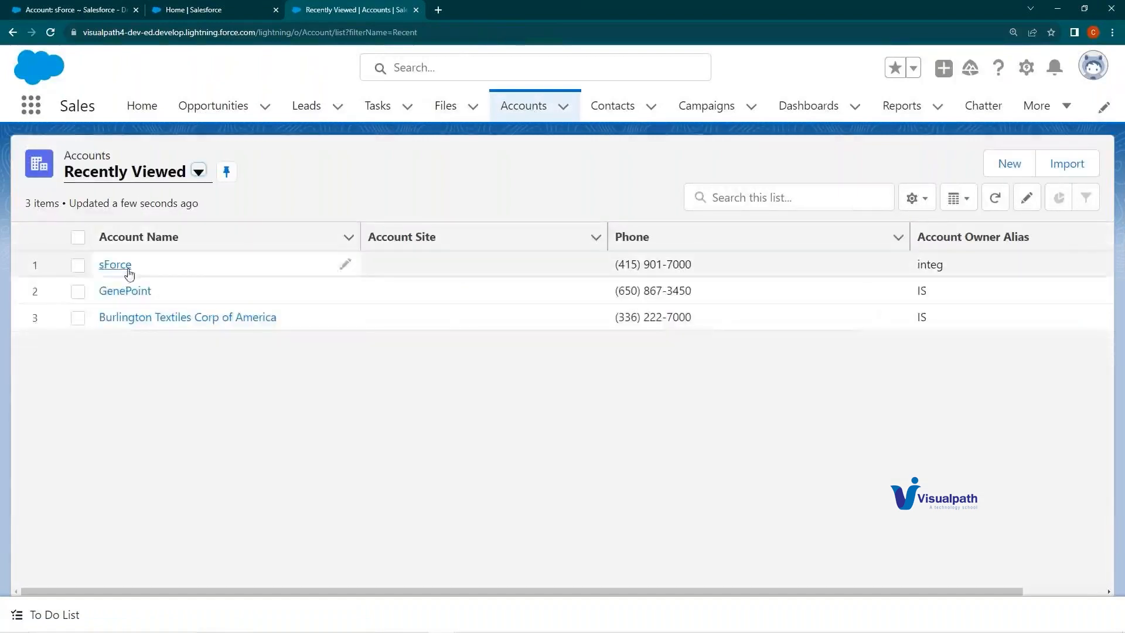
left_click(217, 106)
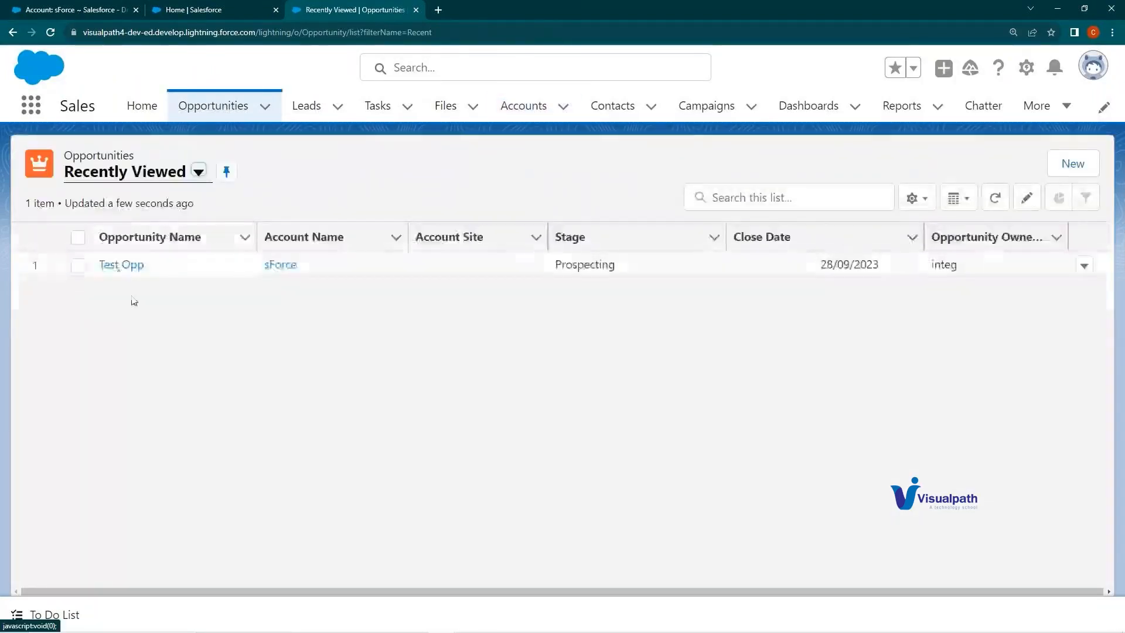
left_click(123, 265)
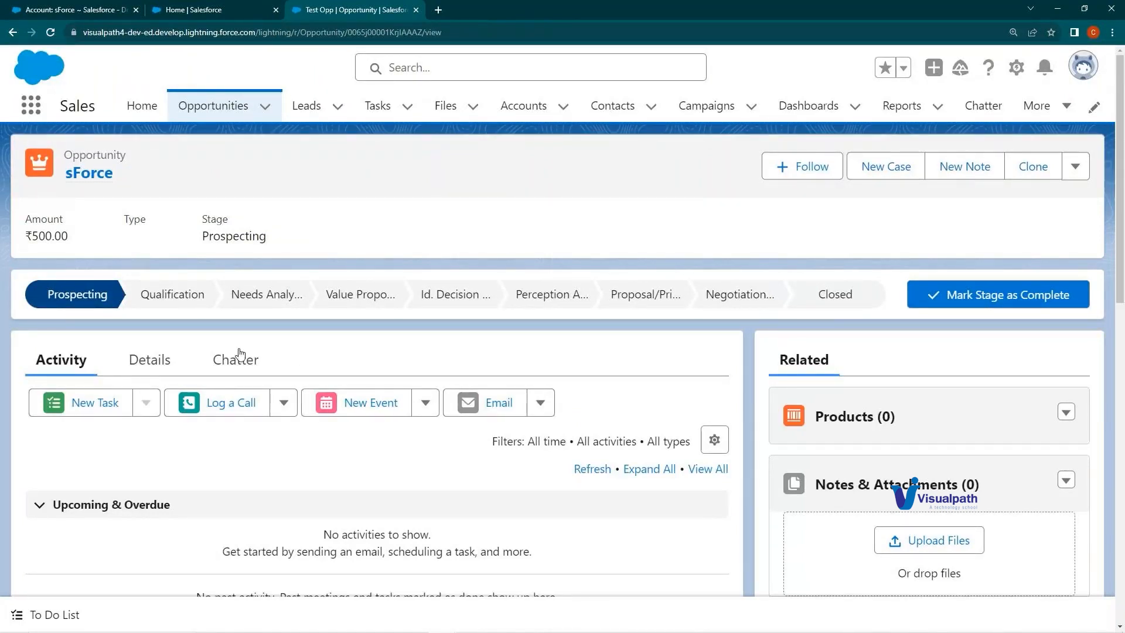
left_click(156, 370)
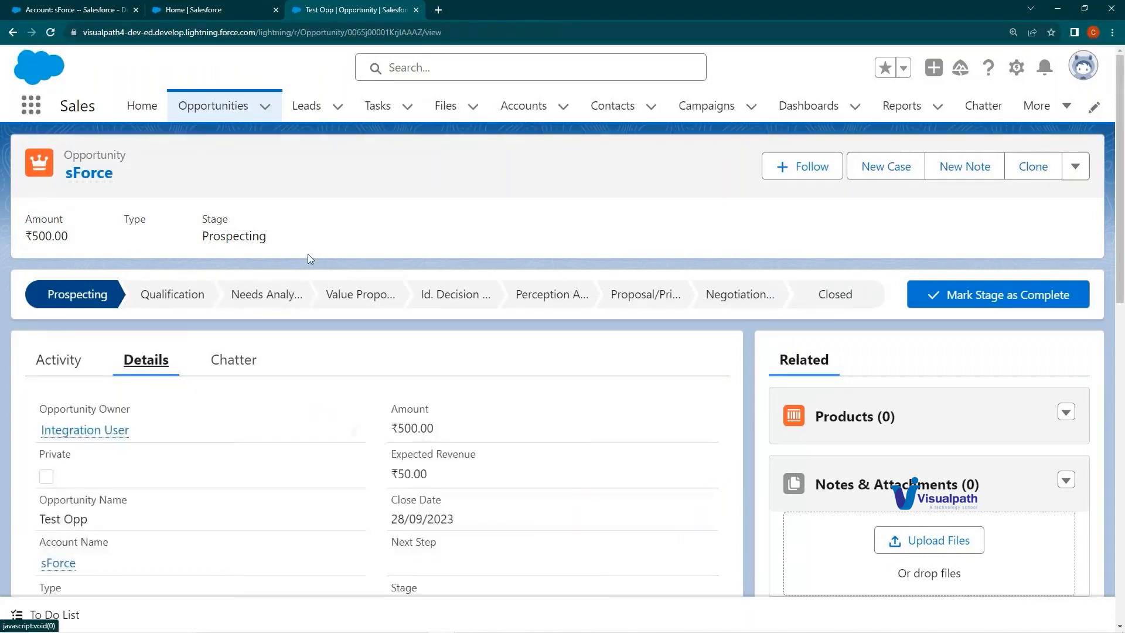
Step: Examine the fields in Test Opp's hover card under Recent Records on the Sales home page, then return to Setup Home
left_click(141, 105)
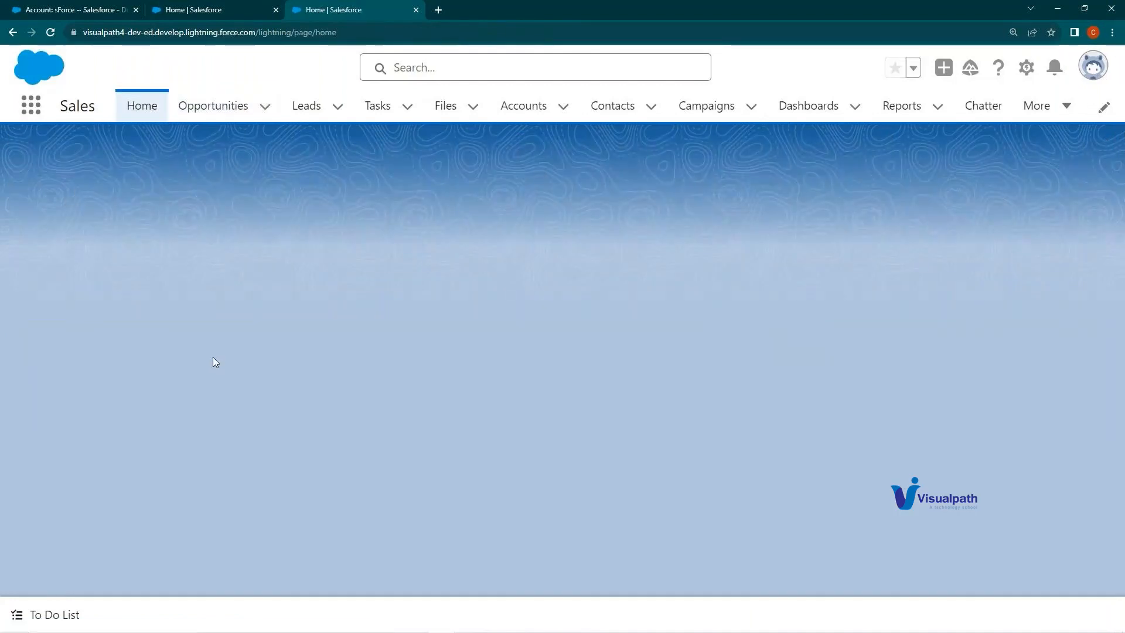
scroll(215, 355, "down", 8)
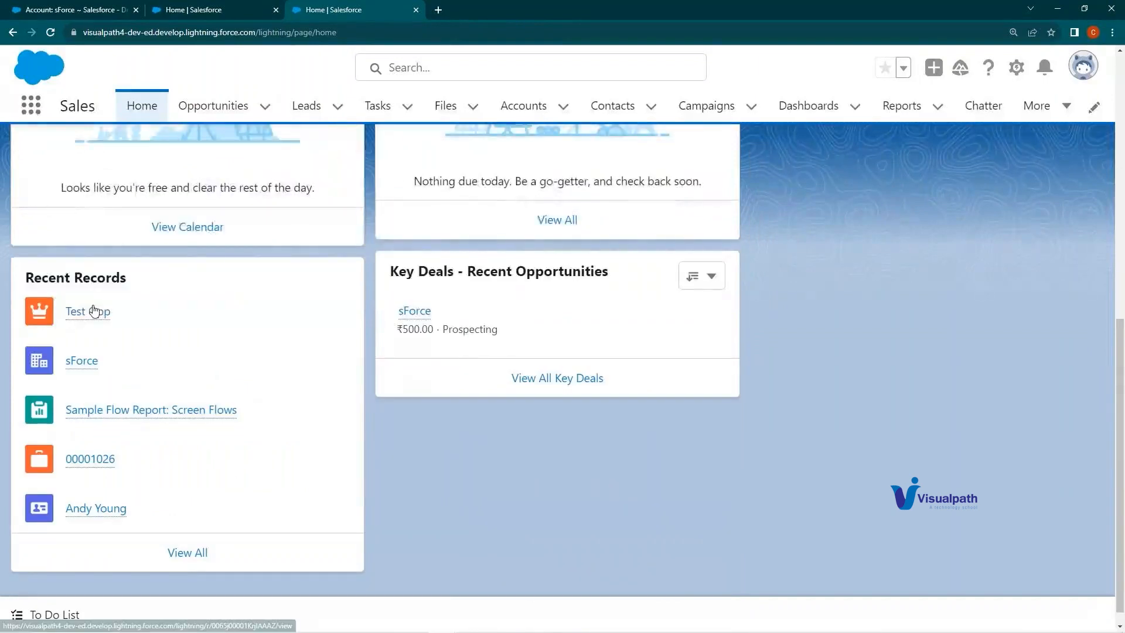
mouse_move(94, 310)
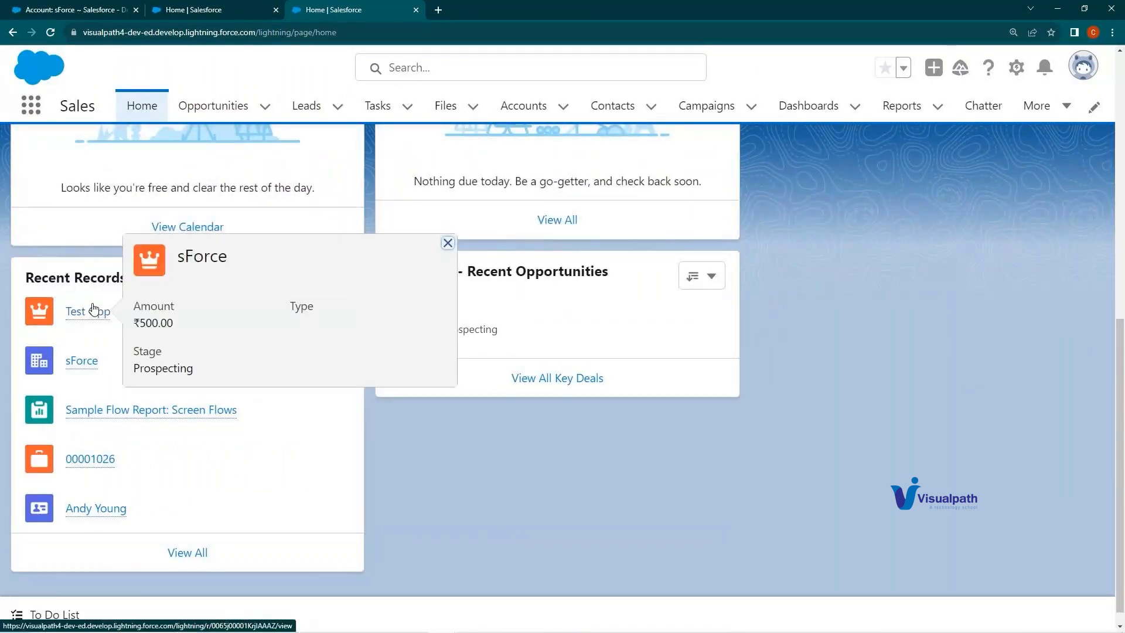
left_click_drag(132, 298, 288, 378)
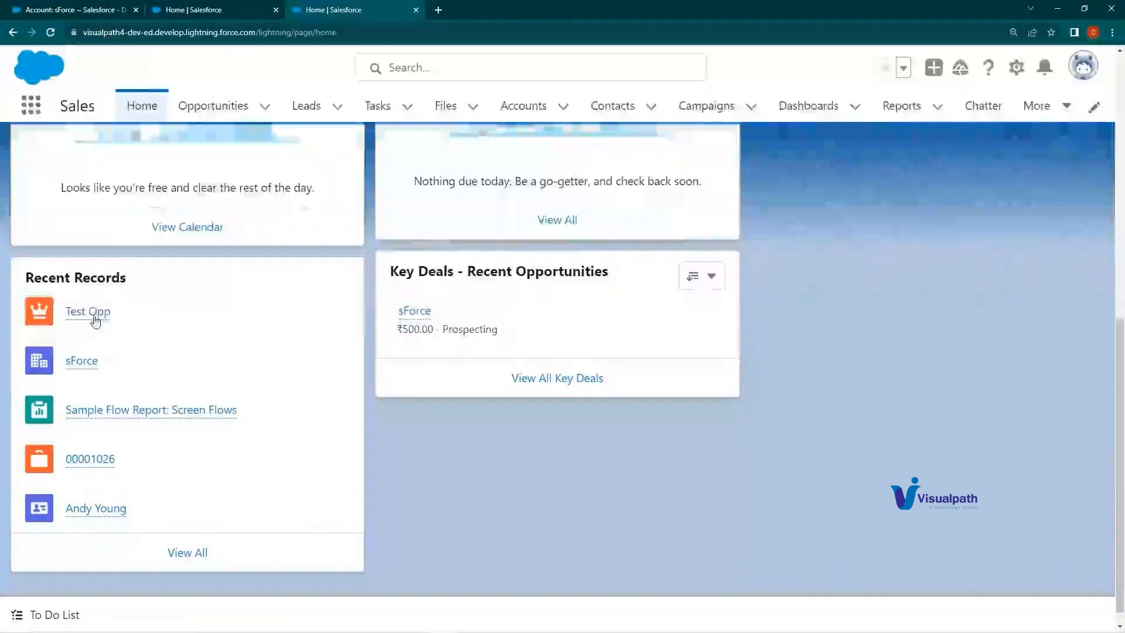
mouse_move(94, 316)
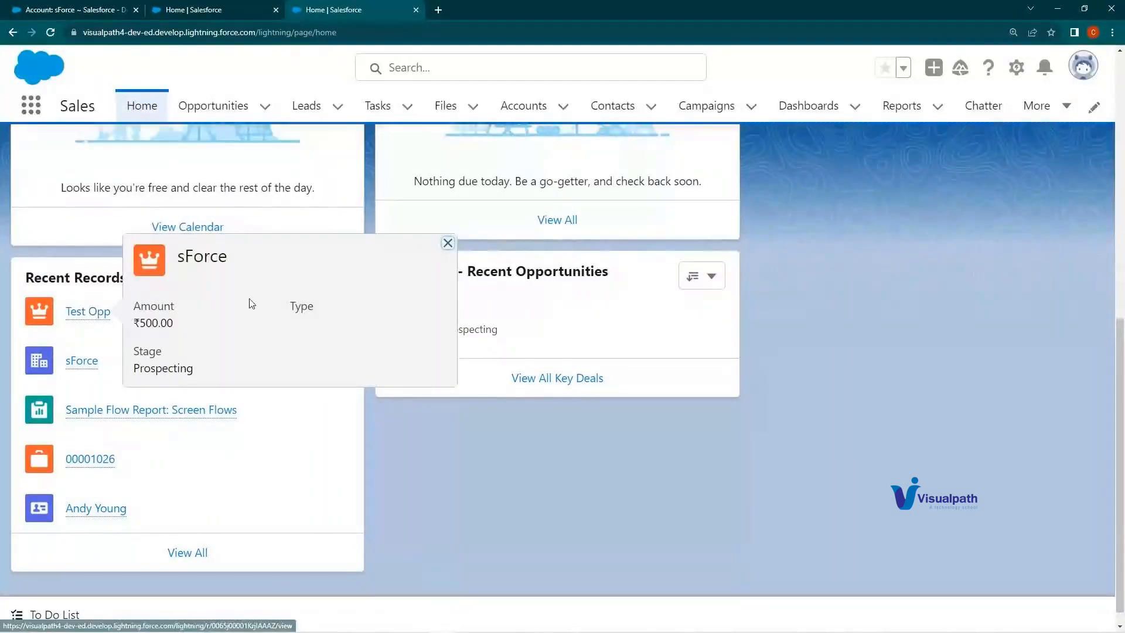
mouse_move(198, 7)
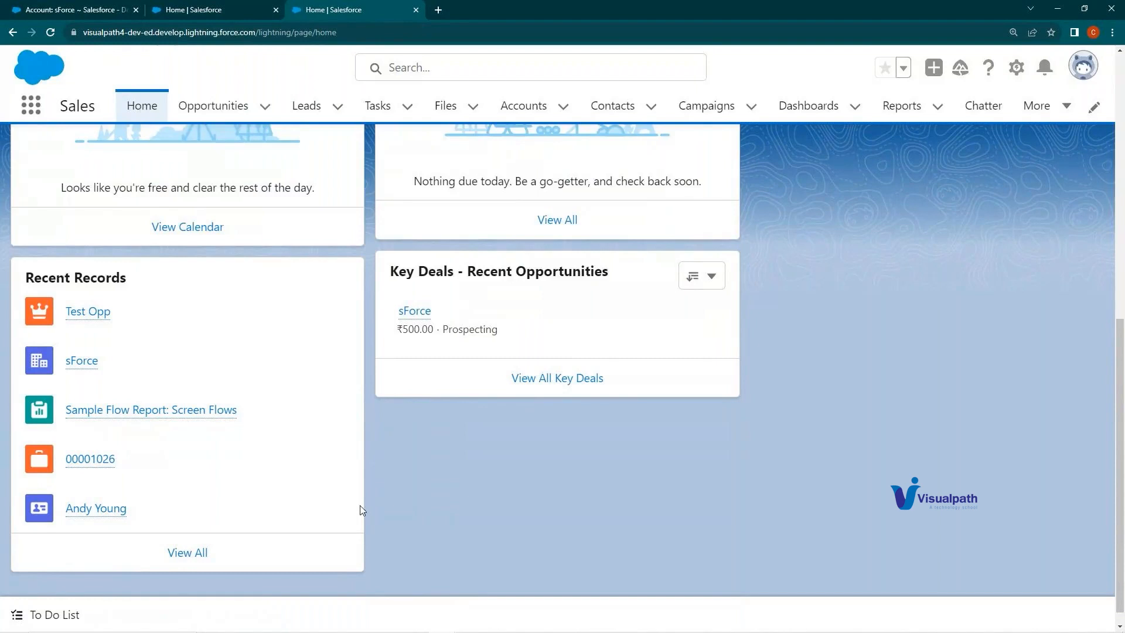
scroll(360, 506, "up", 5)
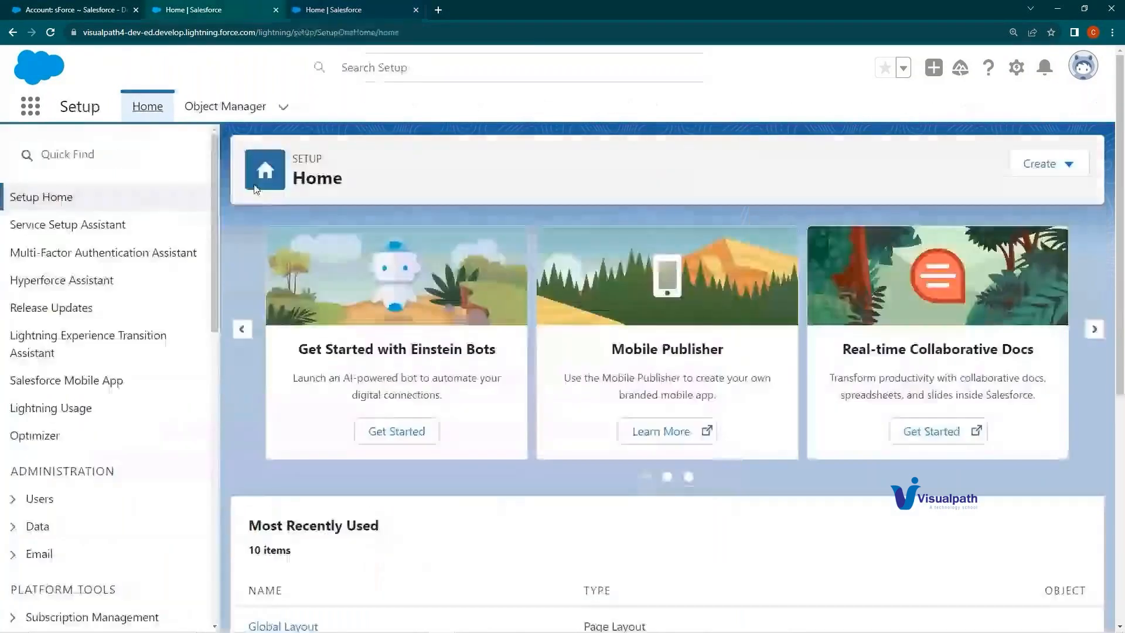
Step: Open the sForce account from the recently viewed accounts in the Sales app and examine its highlights section
left_click(76, 10)
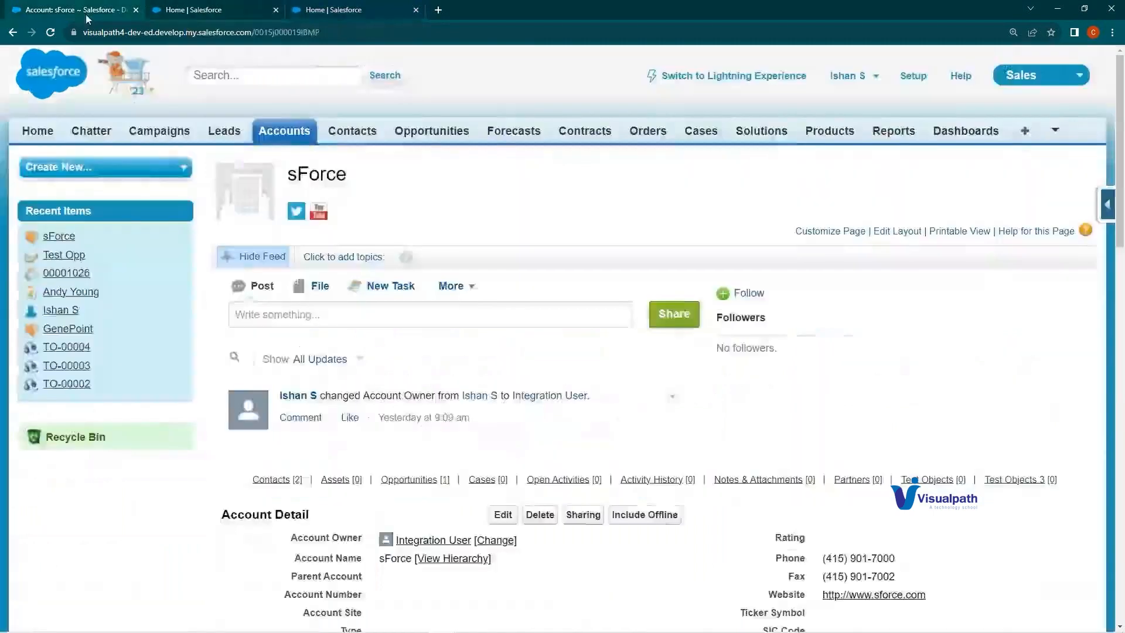
left_click(183, 7)
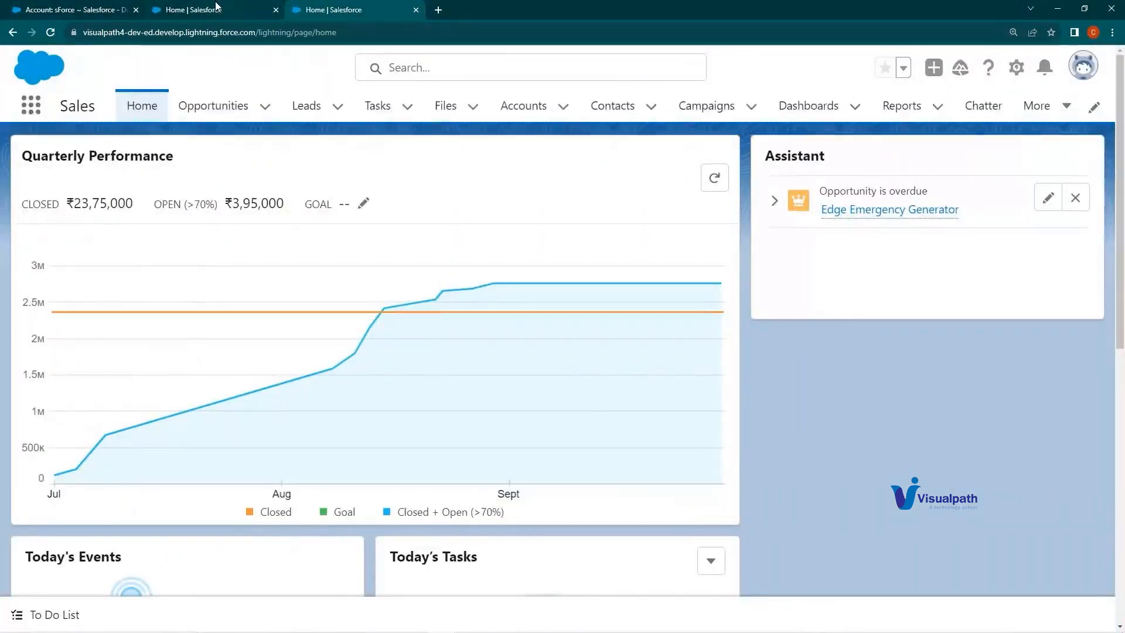
left_click(530, 107)
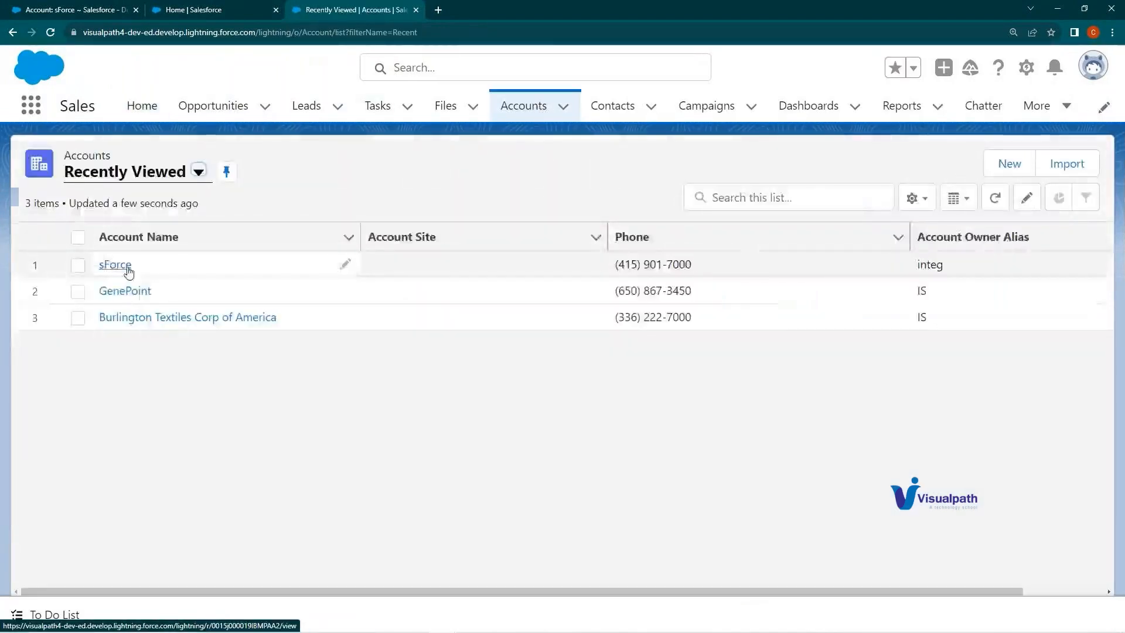
left_click(126, 265)
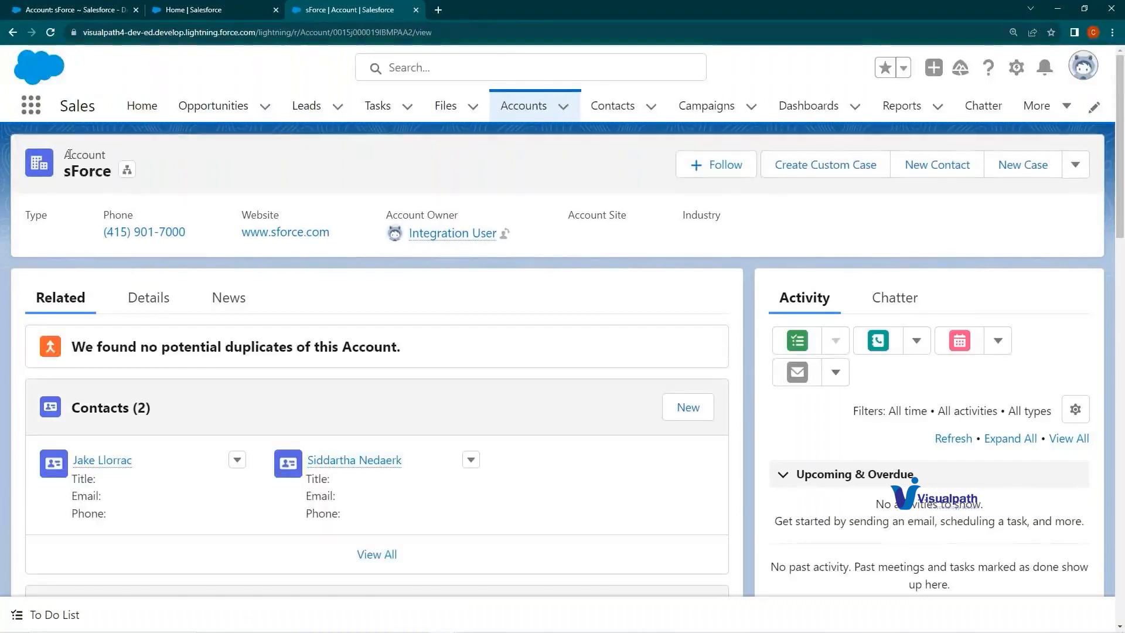
left_click_drag(69, 154, 762, 240)
left_click(763, 240)
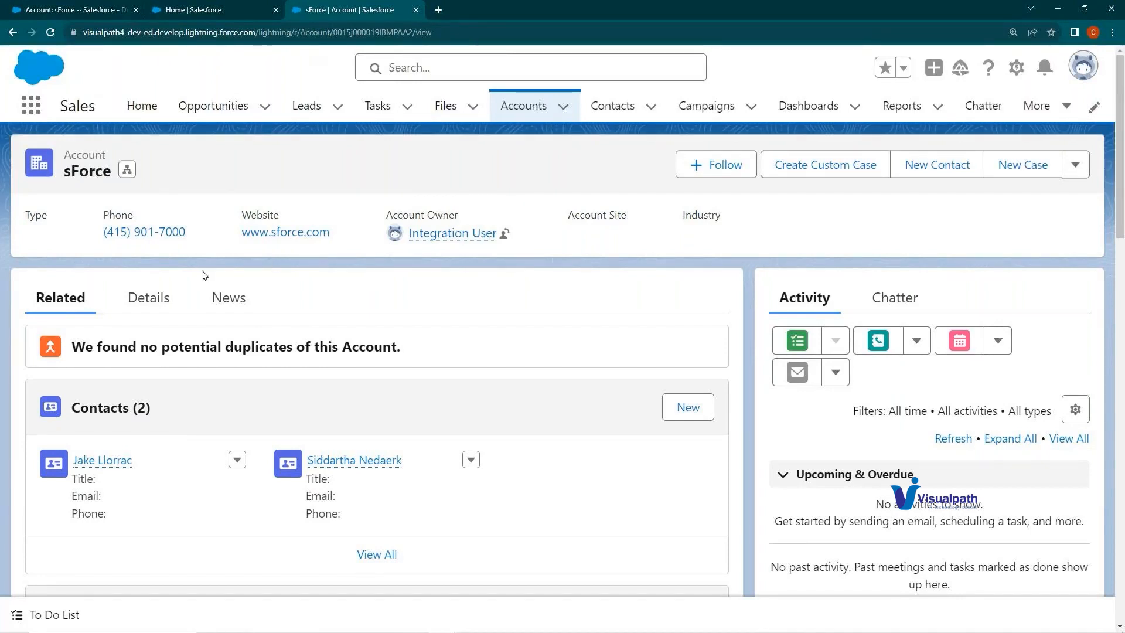
Step: Show the sForce account's details and compare them with the key fields from Type to Industry in the record header
left_click(166, 311)
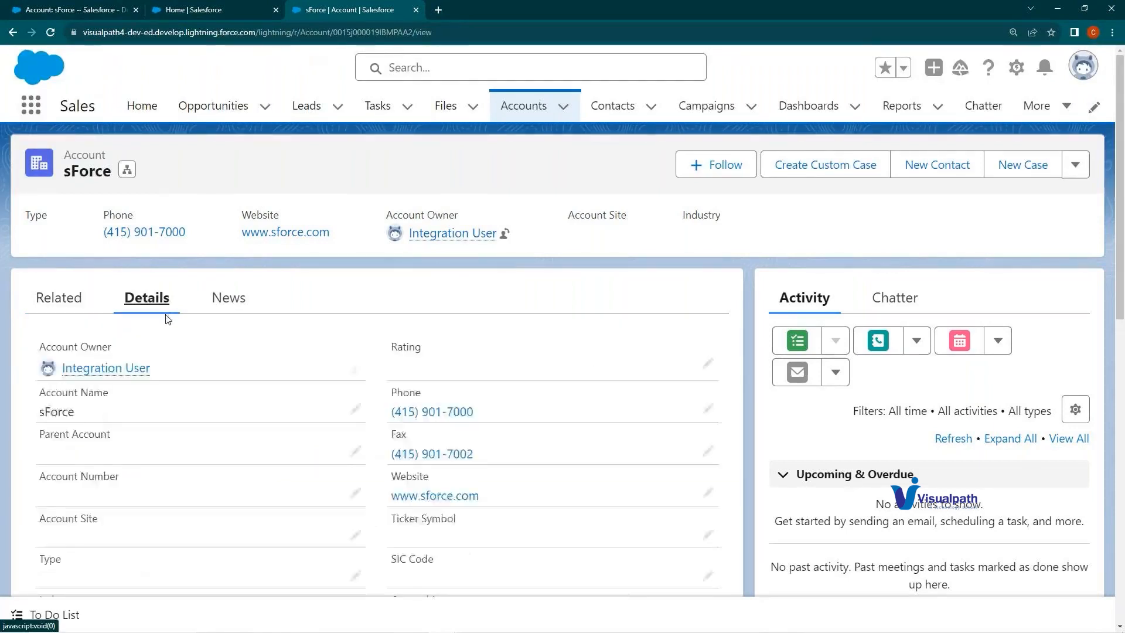
scroll(189, 439, "down", 10)
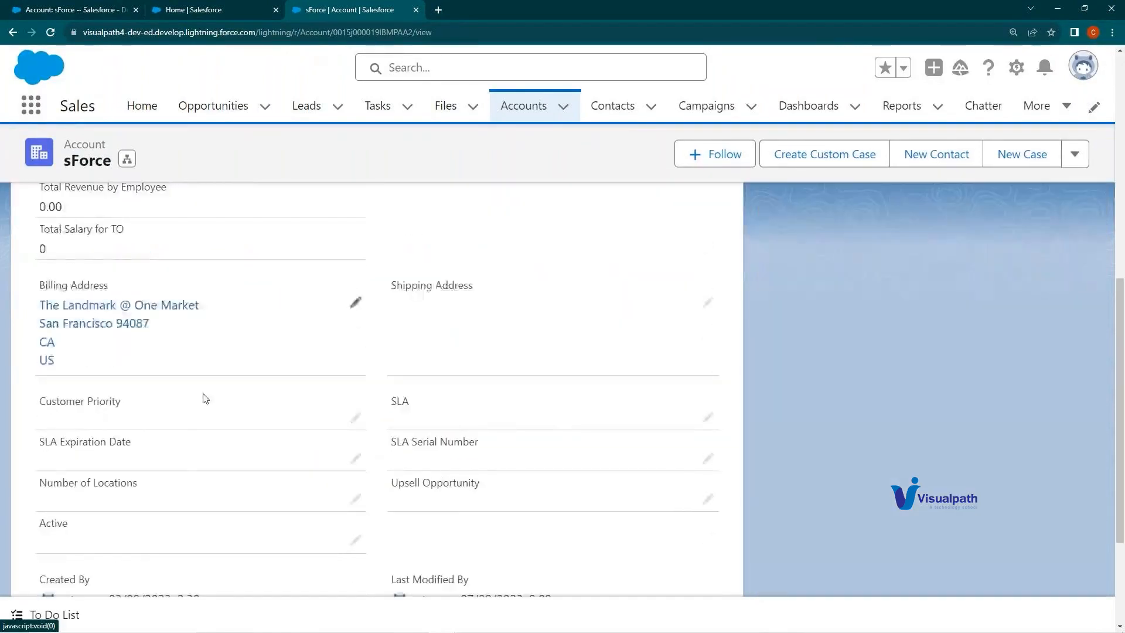
scroll(194, 457, "down", 3)
scroll(191, 464, "up", 13)
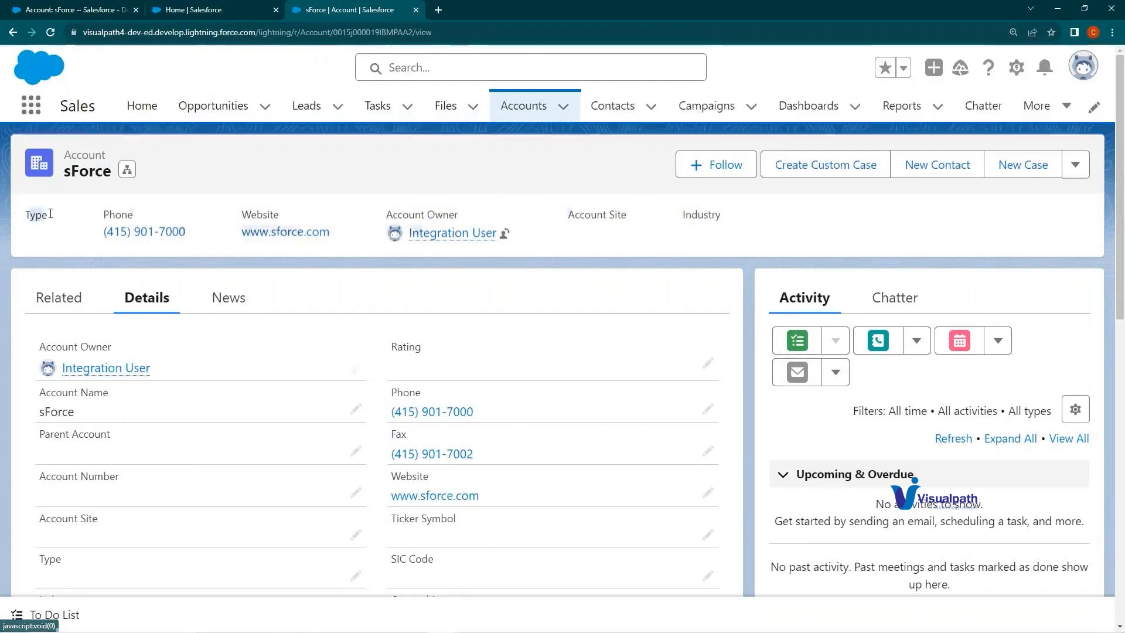
left_click_drag(51, 214, 680, 246)
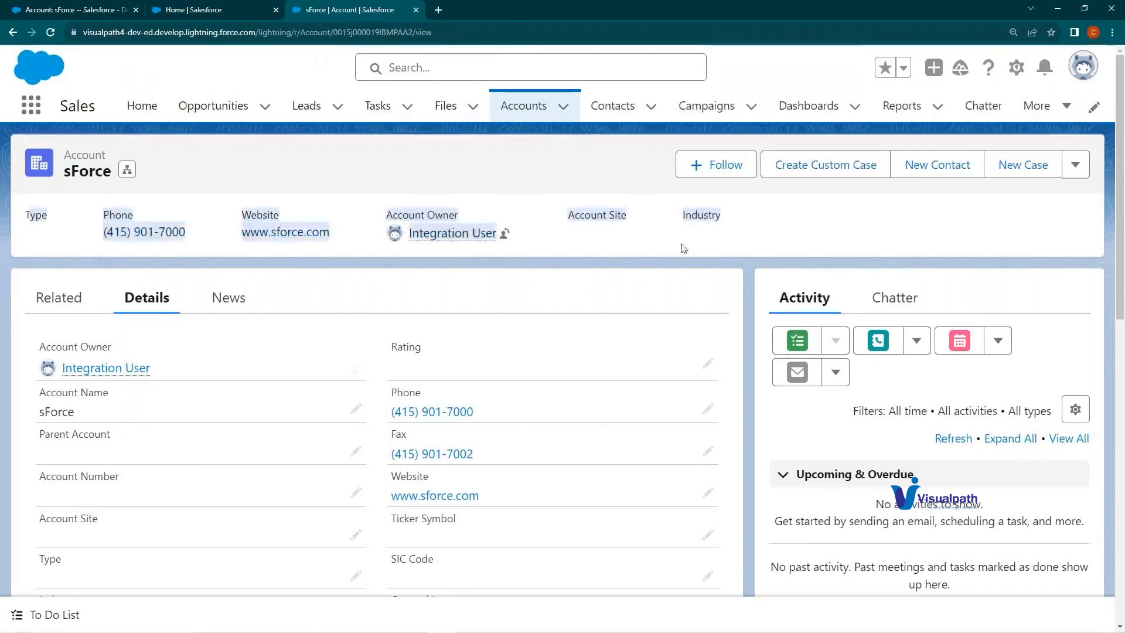
left_click(756, 224)
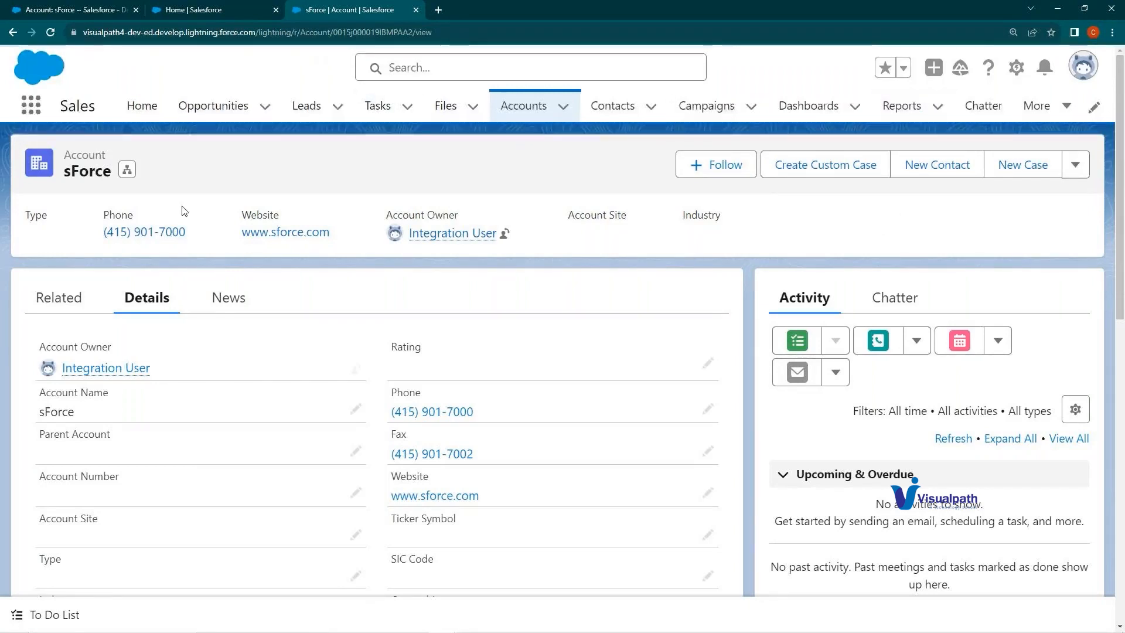
Step: Open the sForce account's record page in Lightning App Builder and inspect the Highlights Panel's properties
left_click(1016, 69)
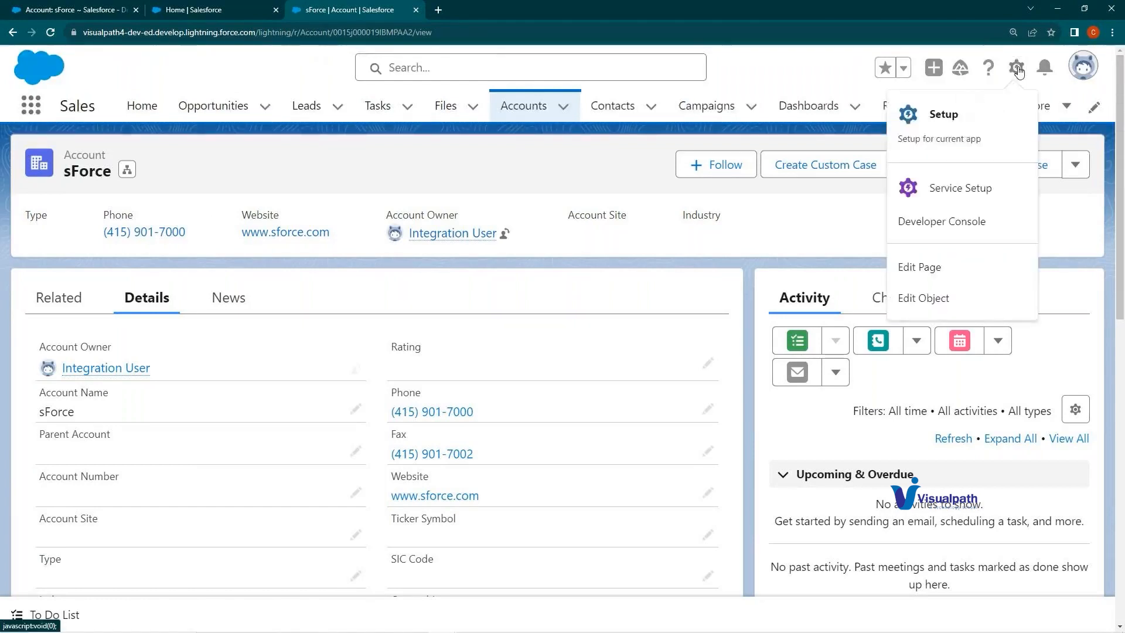
left_click(937, 265)
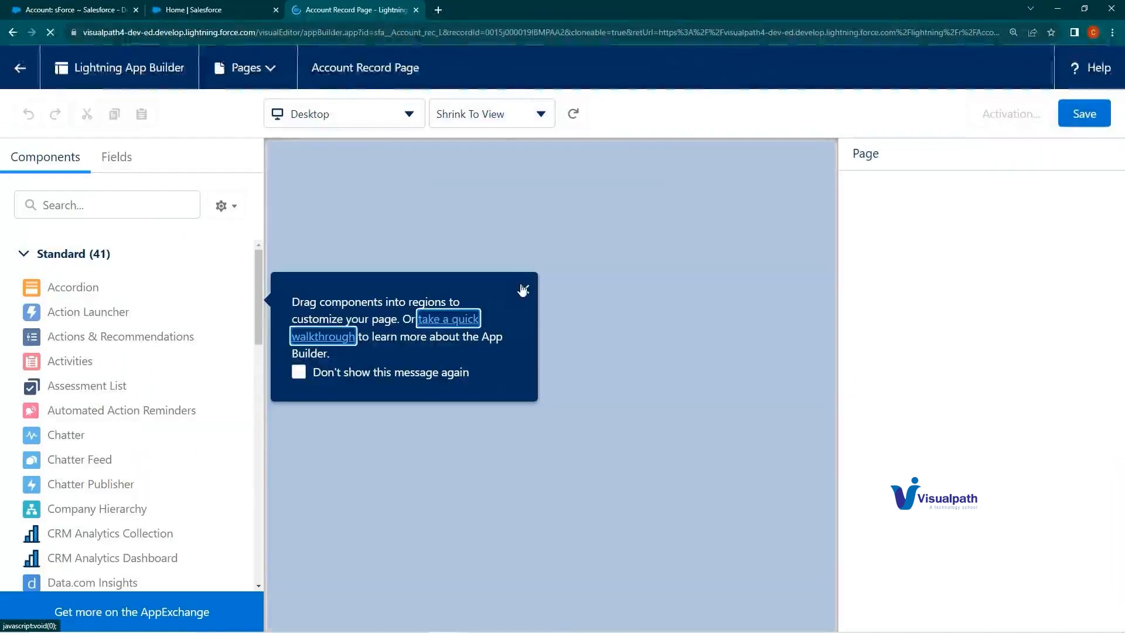
left_click(523, 289)
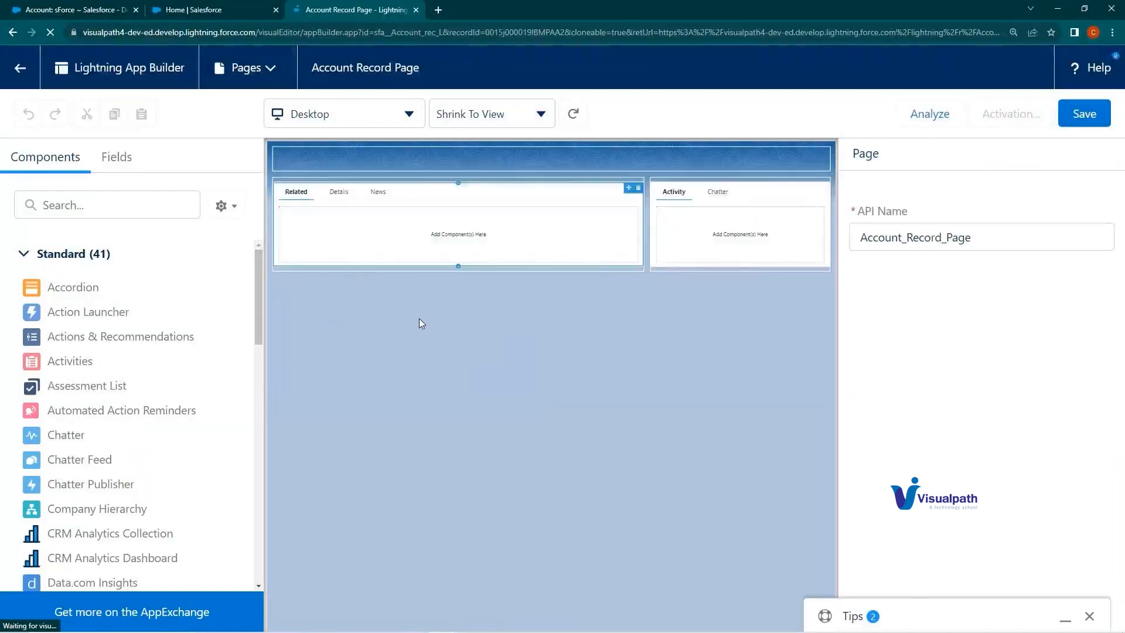
left_click(427, 167)
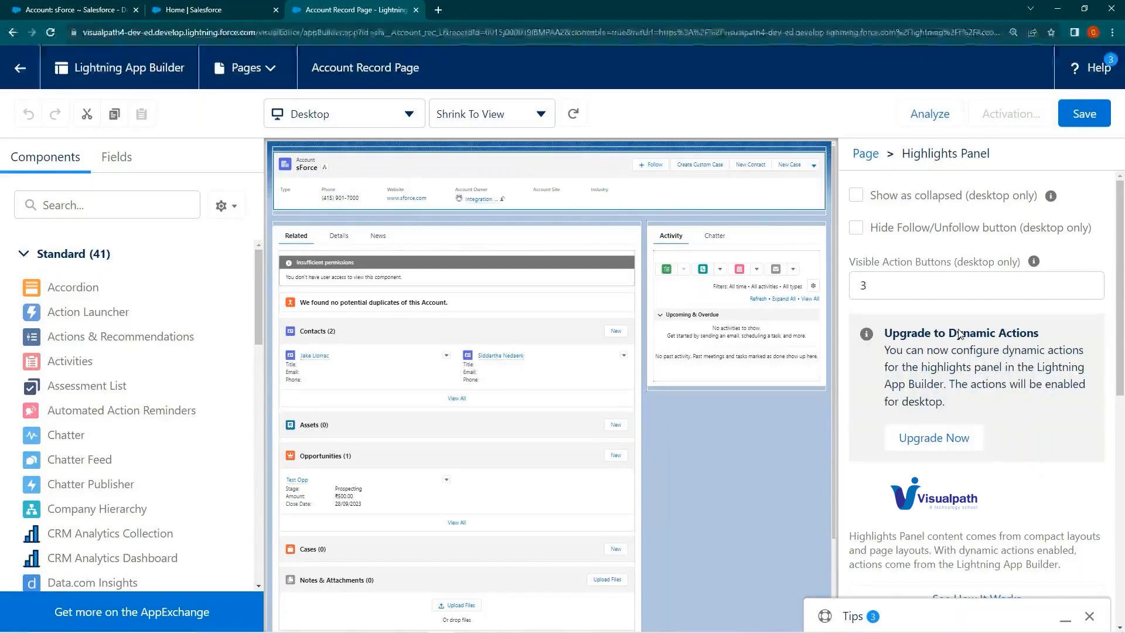
Step: Try placing a second Highlights Panel above the record's Related and Details tabs, then remove it and leave the page editor without saving
left_click(114, 197)
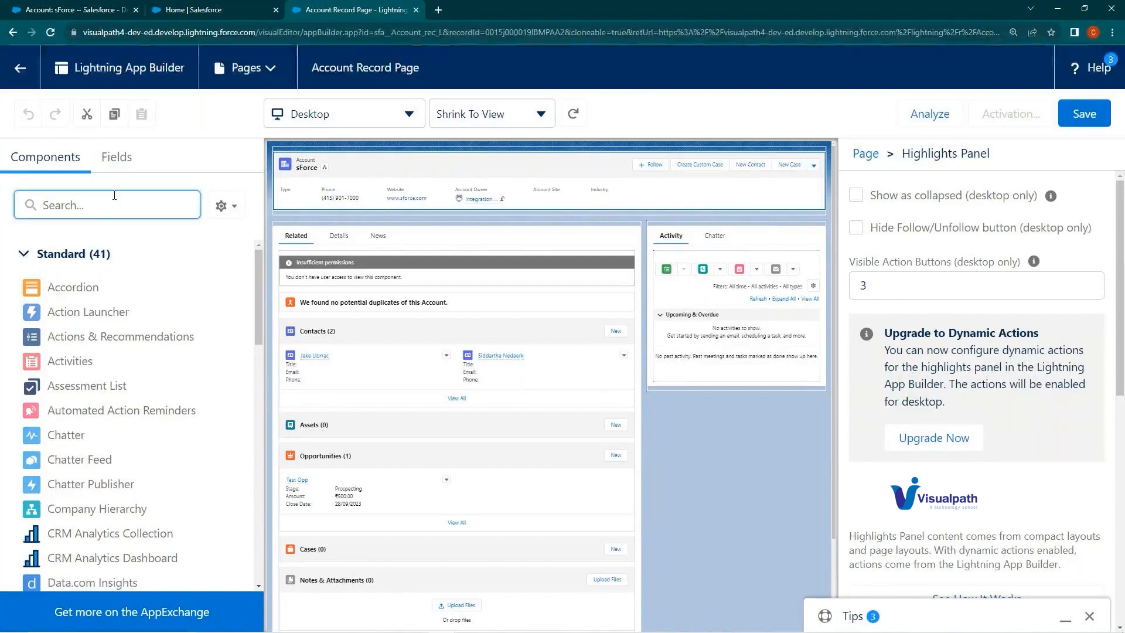
type("high")
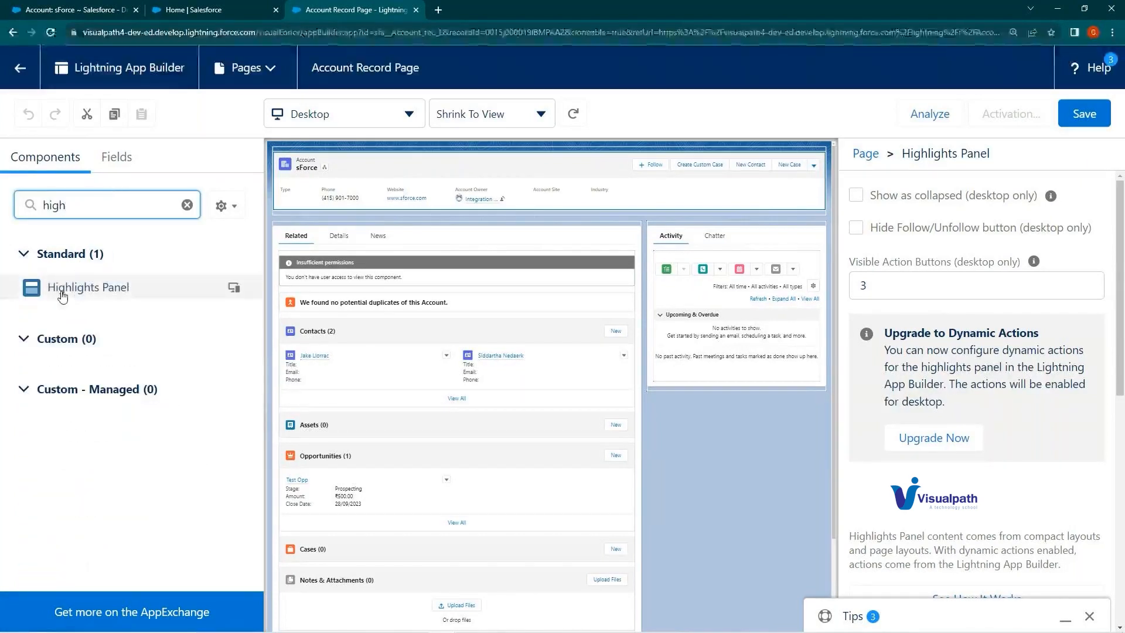
left_click_drag(61, 294, 346, 223)
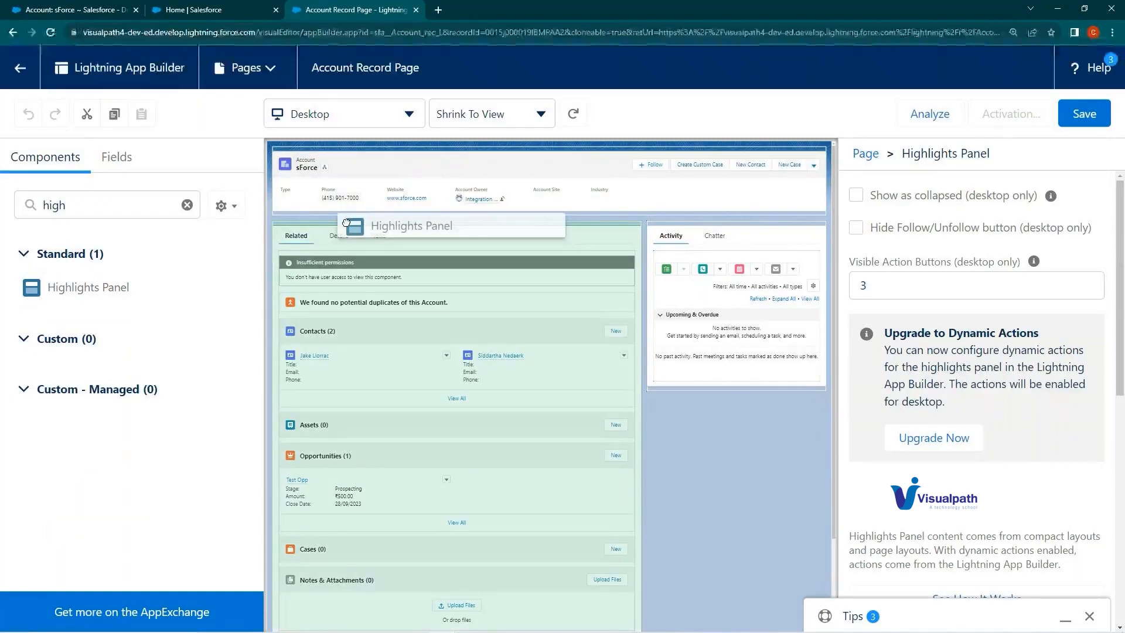
left_click_drag(346, 223, 345, 224)
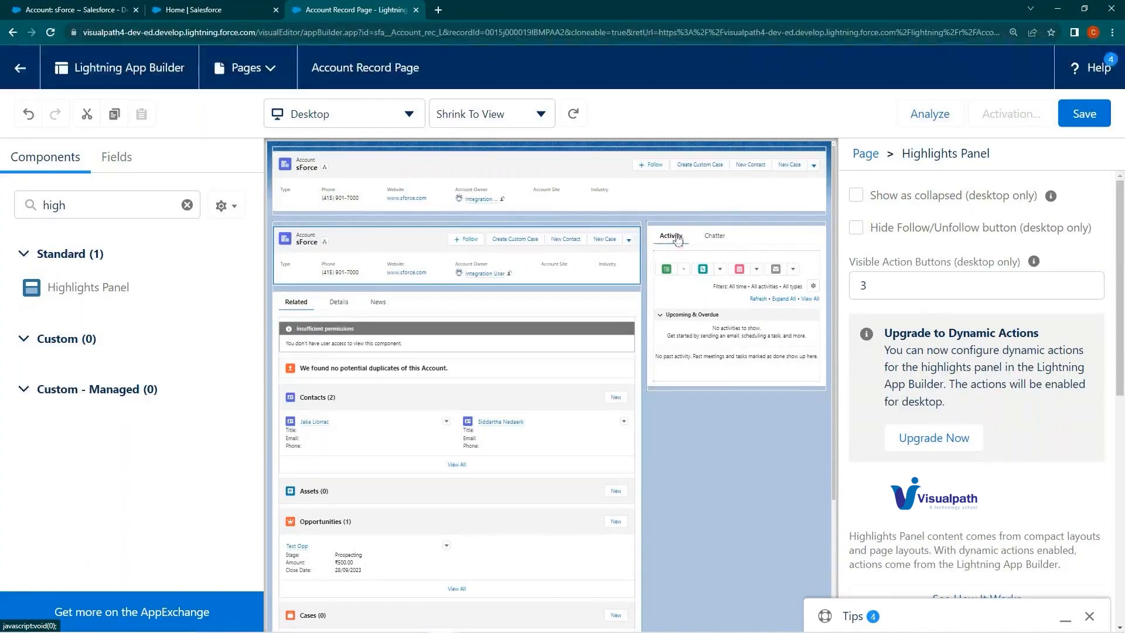
left_click(636, 232)
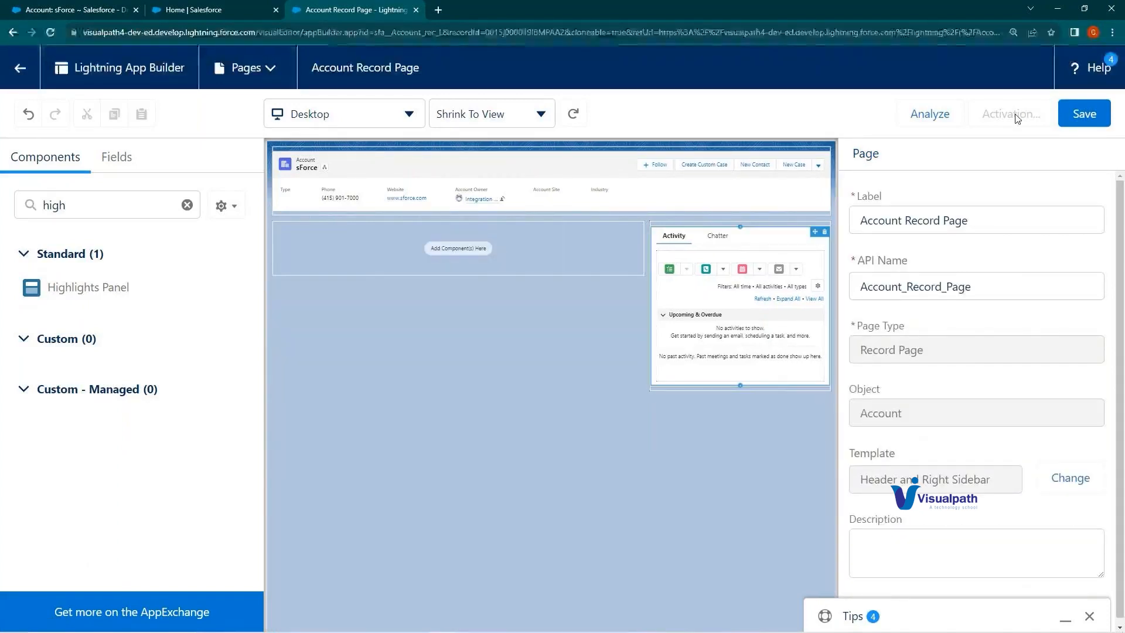
left_click(20, 67)
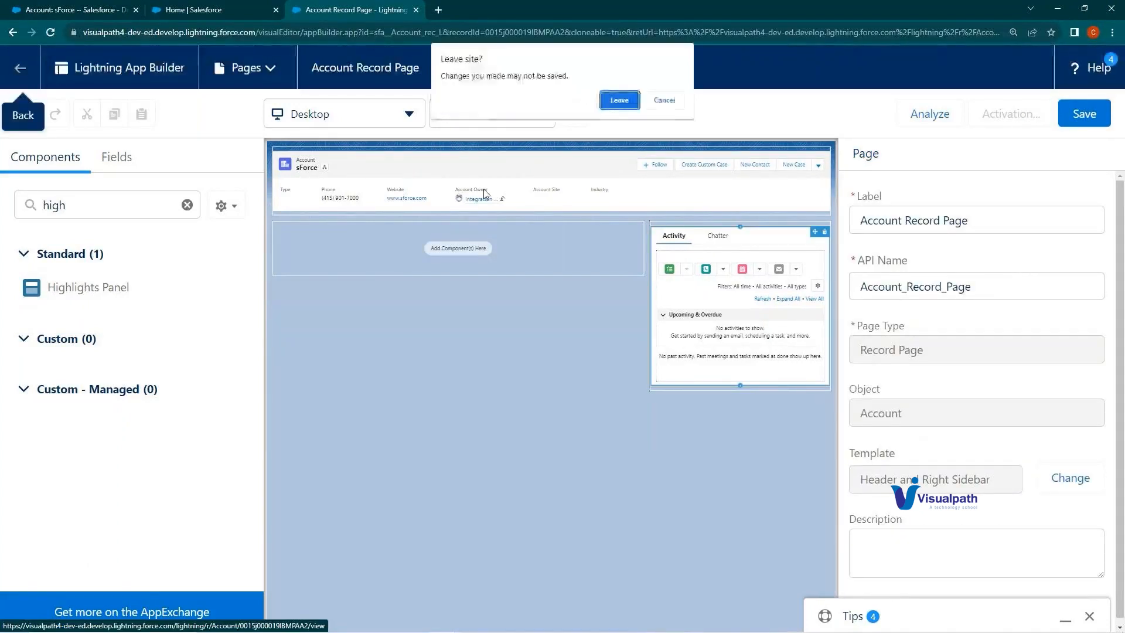
left_click(619, 104)
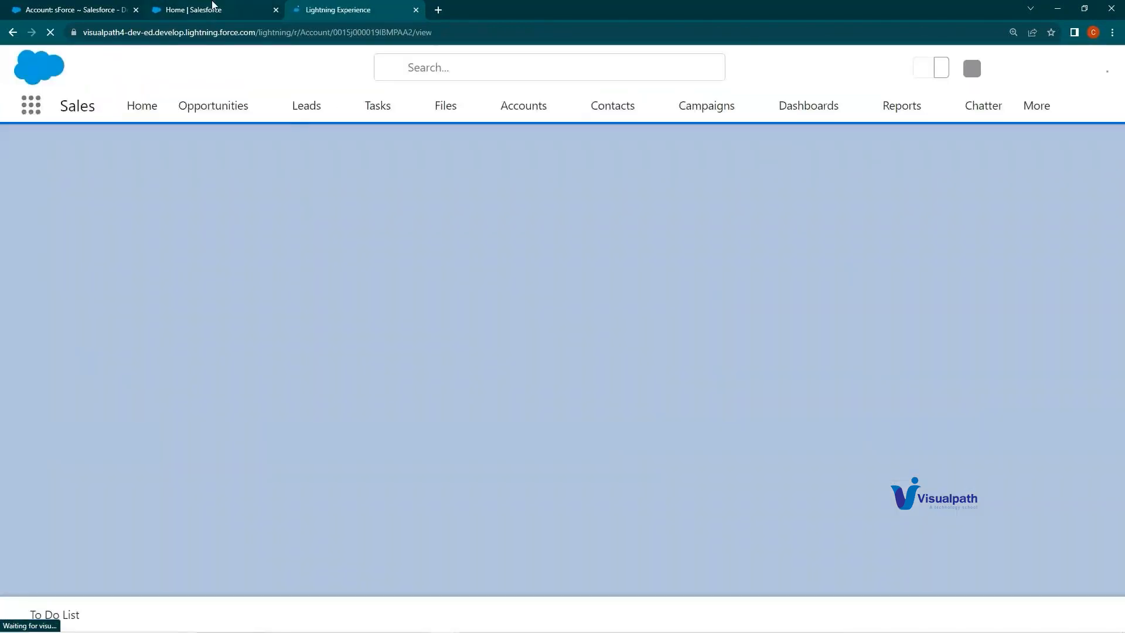
Step: Return to Setup and open the Account object's compact layouts in Object Manager
left_click(213, 6)
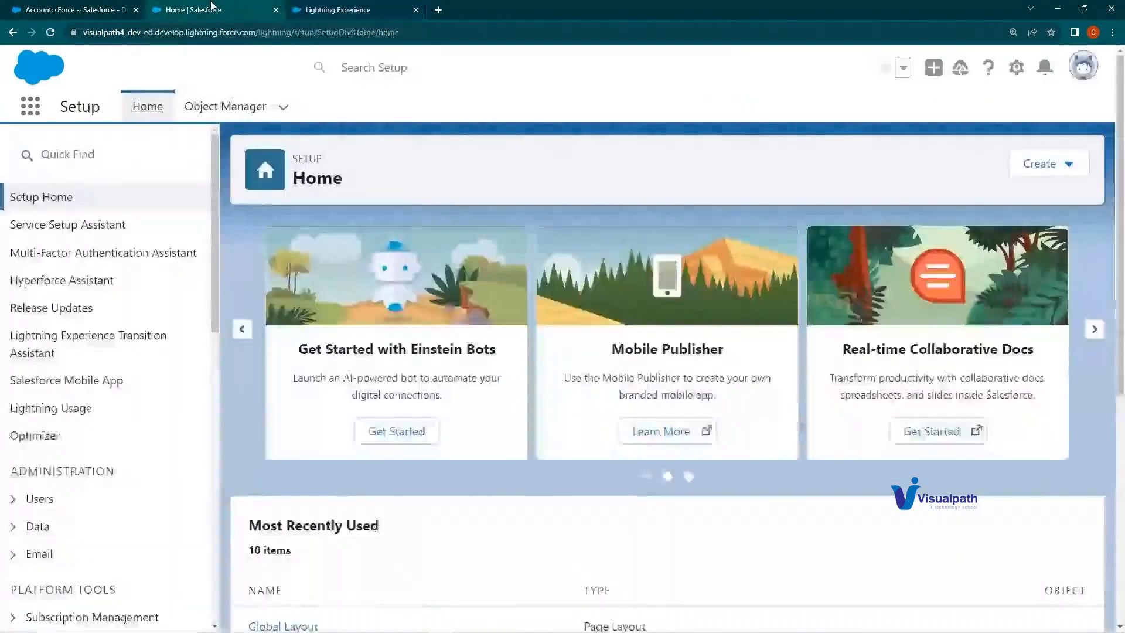
left_click(225, 106)
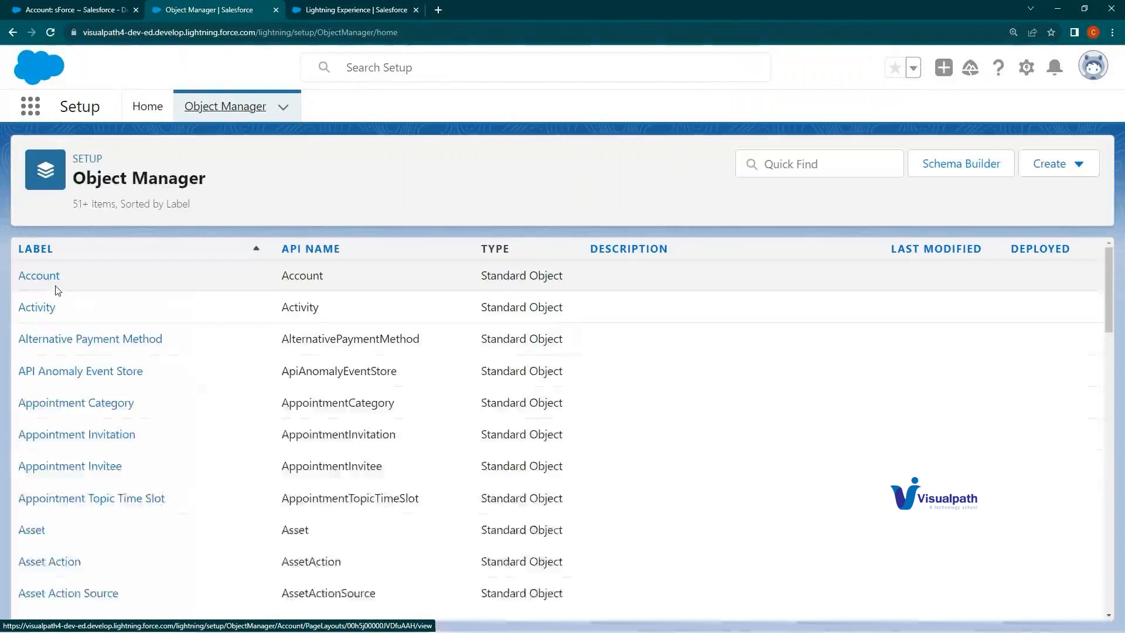
left_click(38, 276)
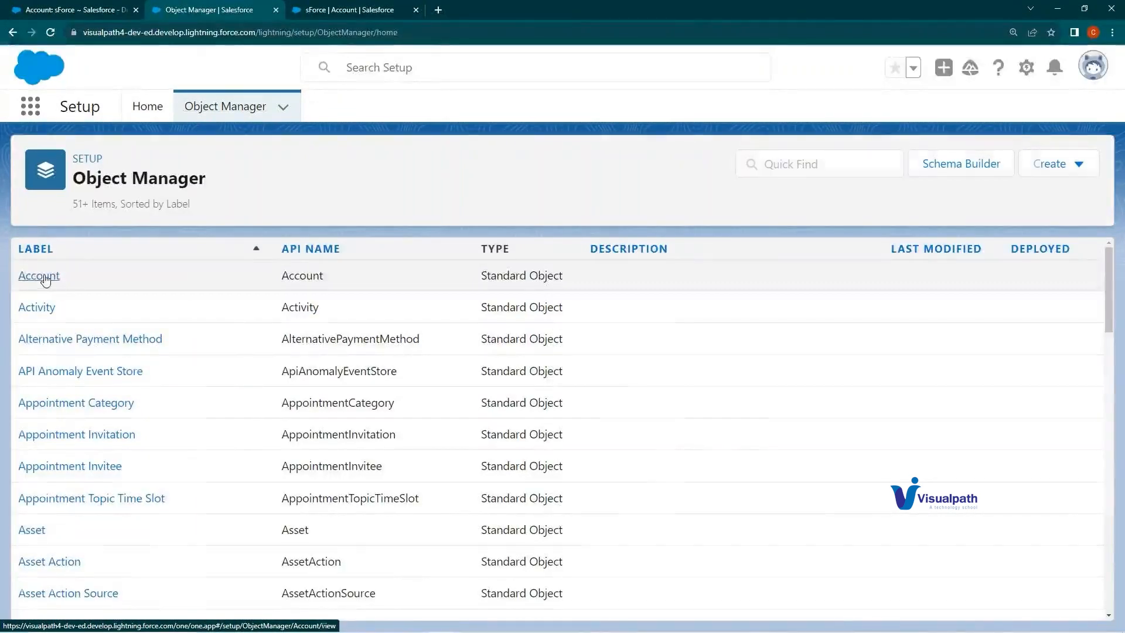
scroll(161, 408, "down", 2)
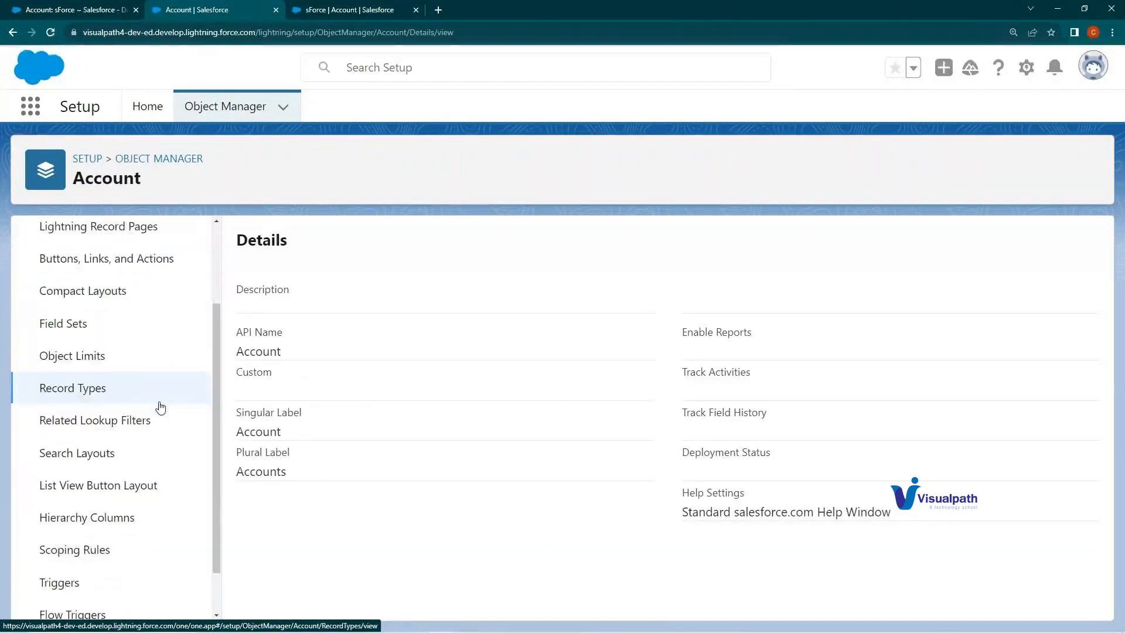
scroll(156, 408, "up", 2)
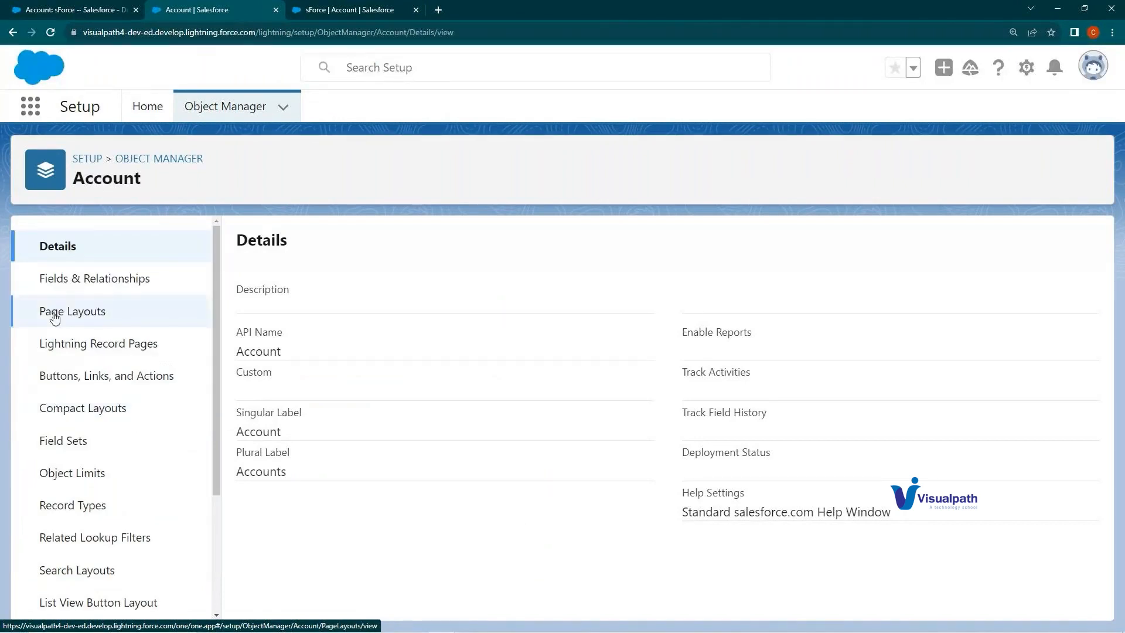
left_click(78, 412)
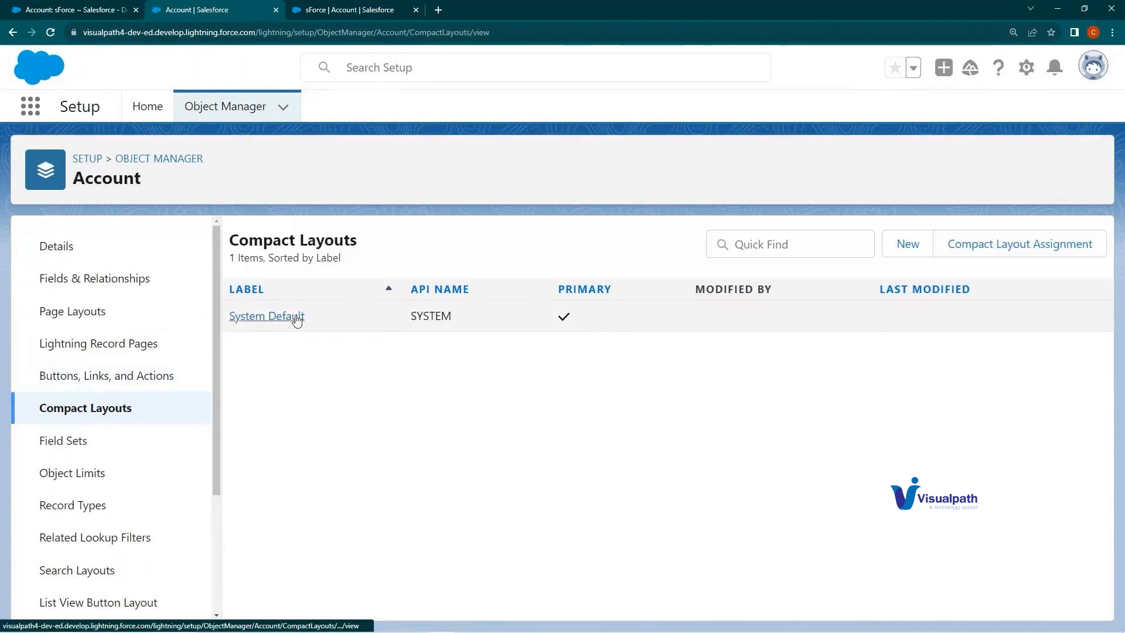
Step: Look over the new compact layout form and the primary compact layout assignment options, then cancel without changes
left_click(908, 244)
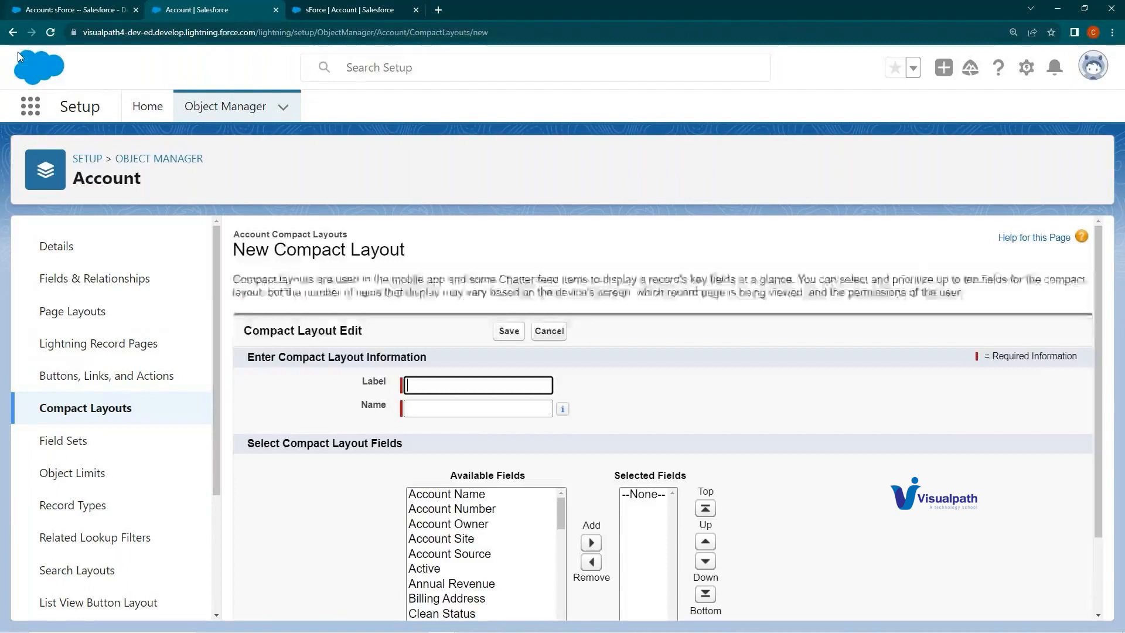
left_click(11, 31)
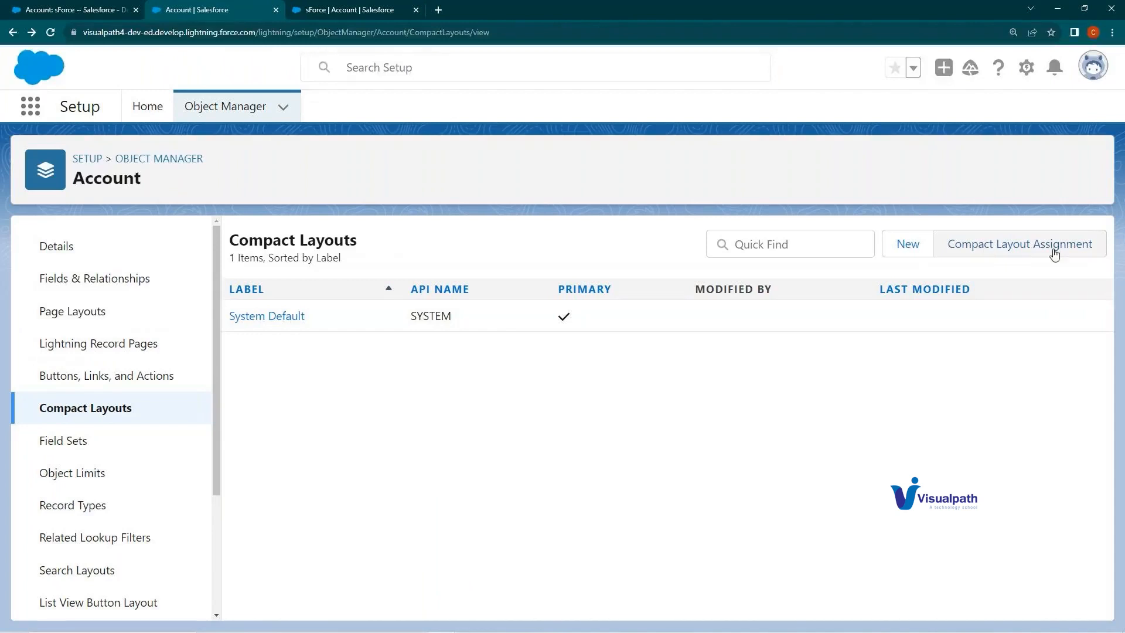
left_click(1035, 250)
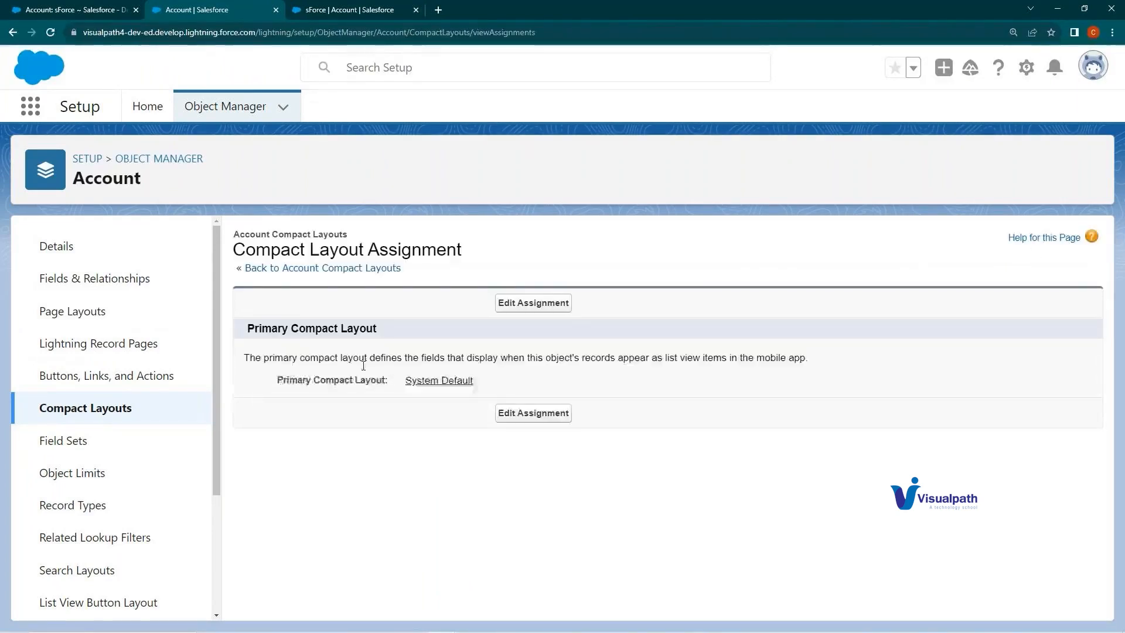
left_click(539, 304)
left_click(469, 378)
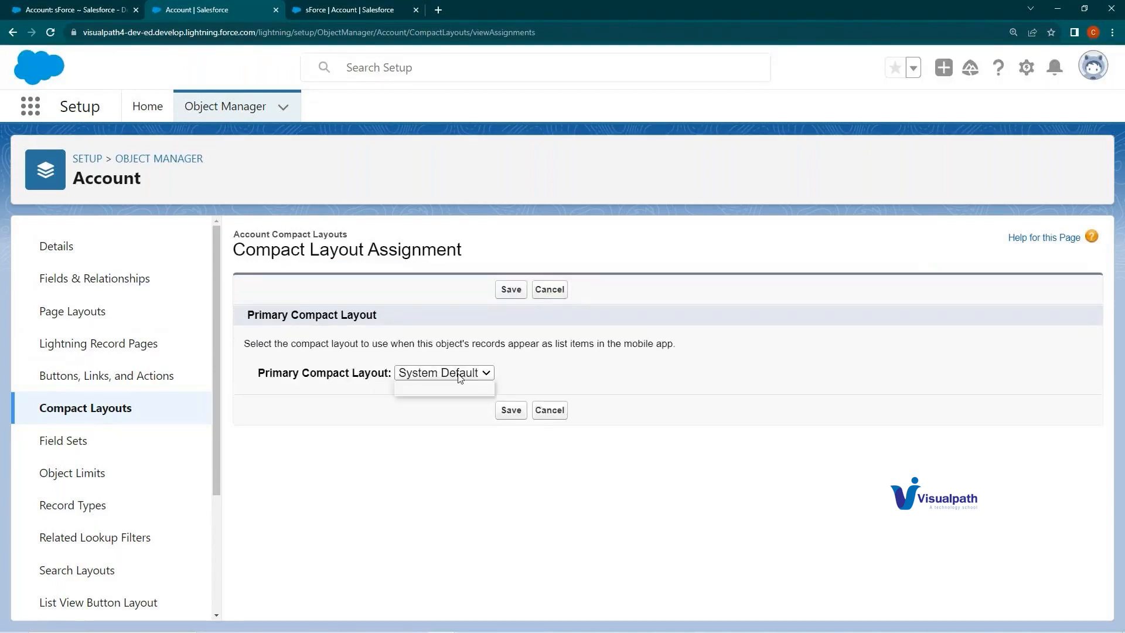
left_click(463, 385)
left_click(556, 411)
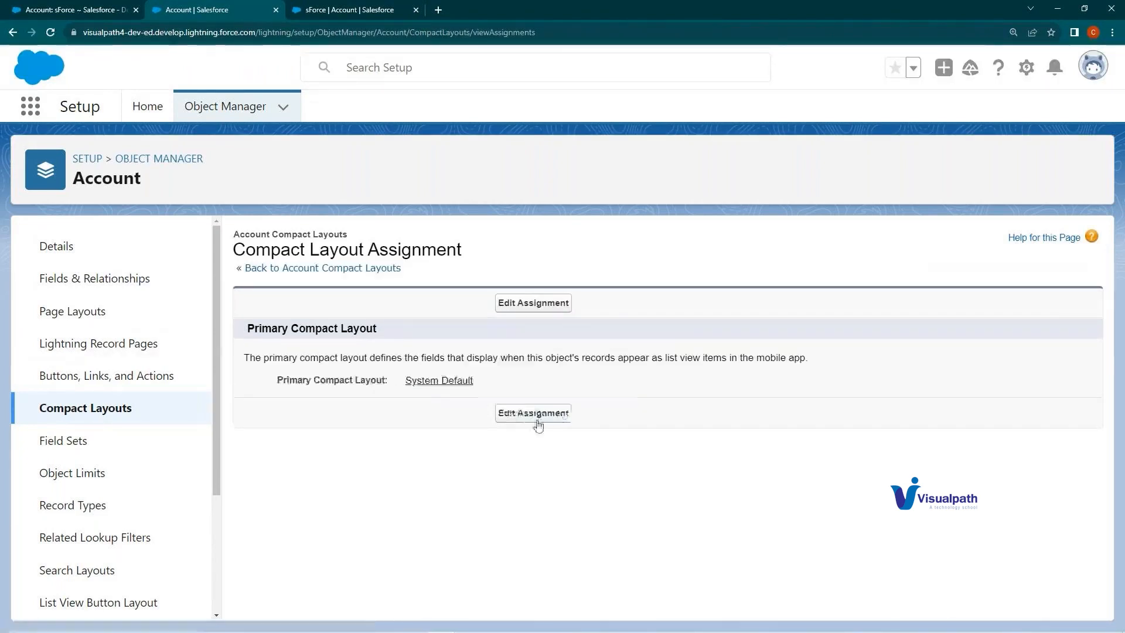
Step: Return to the Account compact layouts, open System Default and examine its included fields
left_click(74, 414)
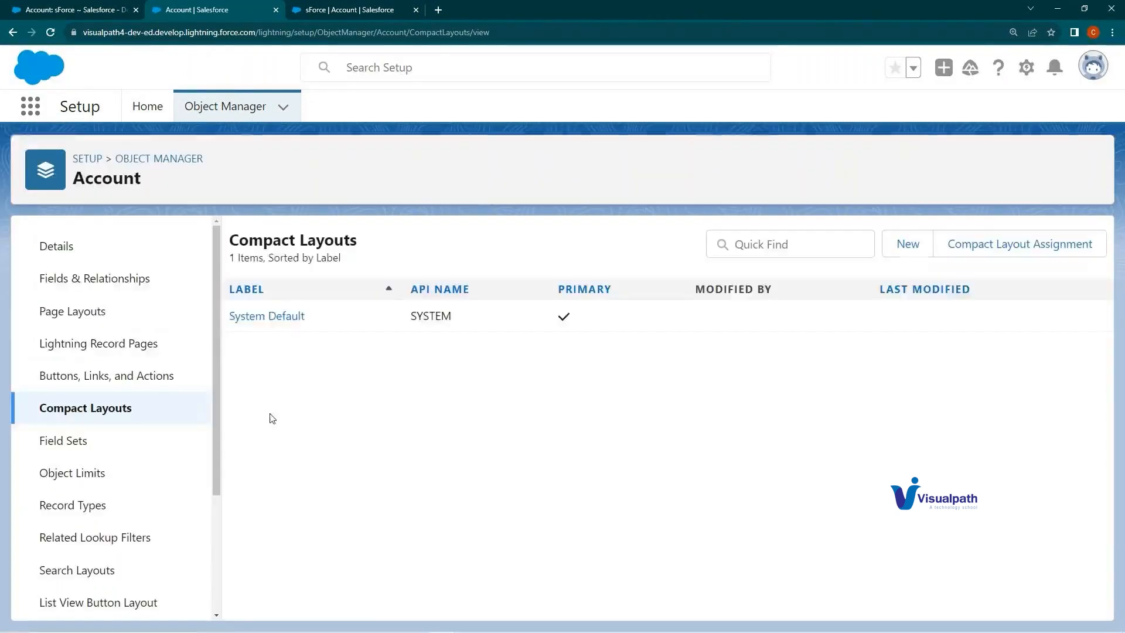
left_click(260, 320)
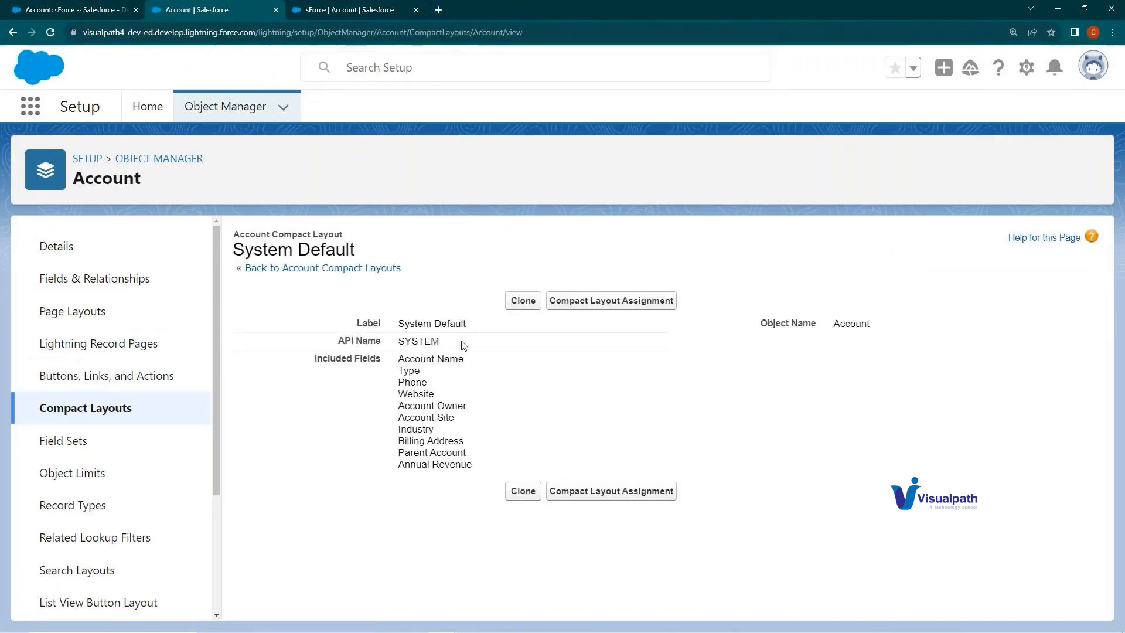
left_click_drag(398, 359, 482, 467)
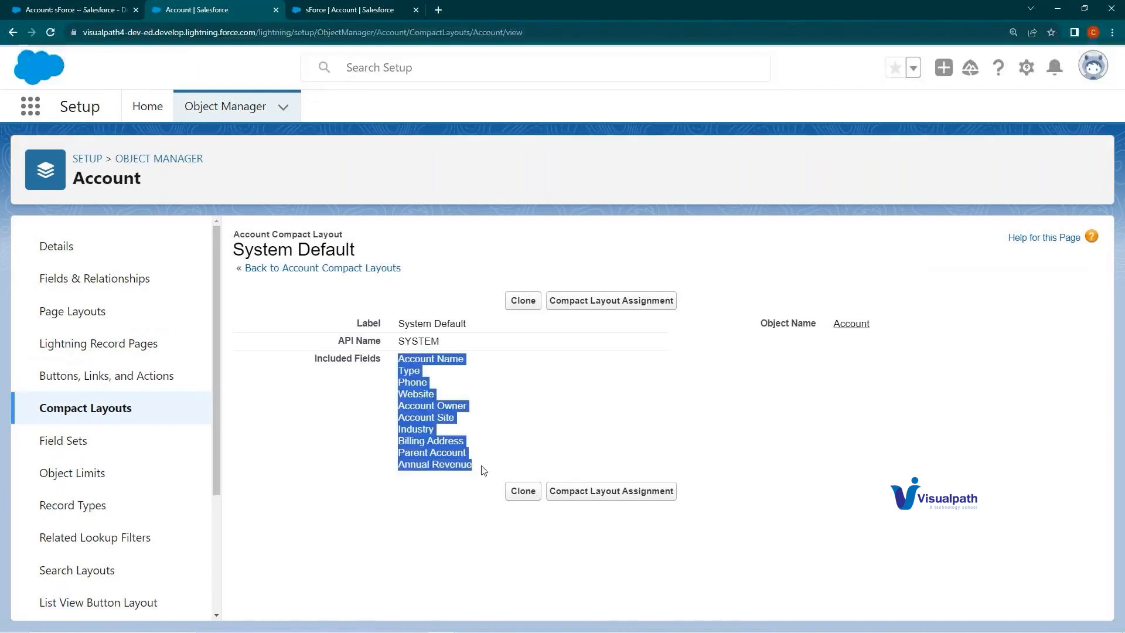
Step: Start a new Account compact layout labelled Account Compact Layout, with the name Account_Compact_Layout
left_click(7, 32)
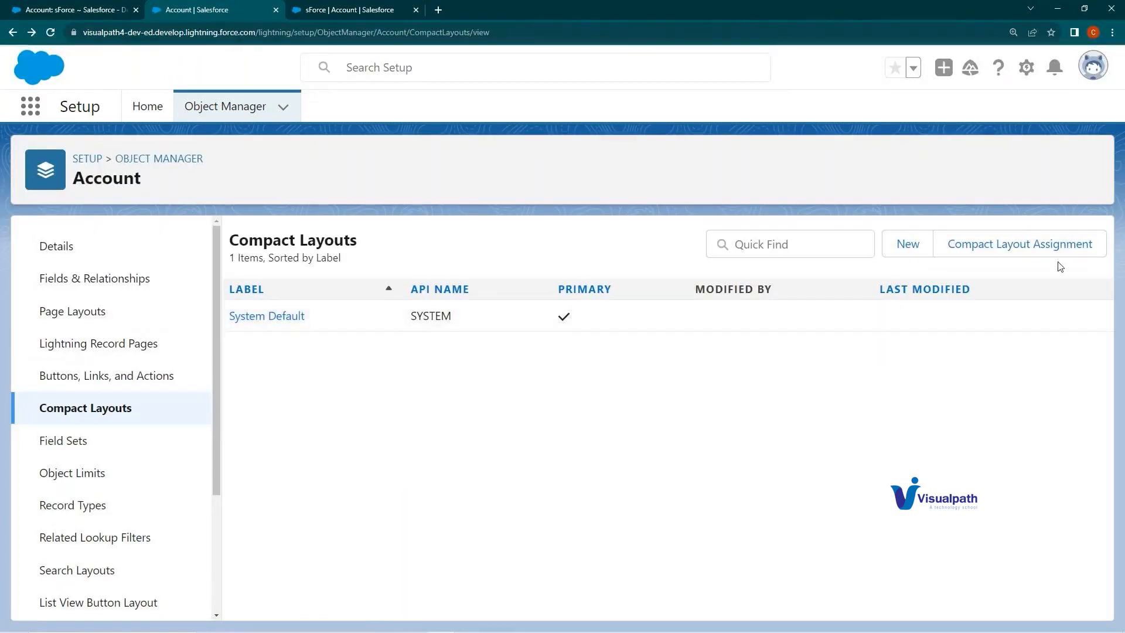
left_click(907, 245)
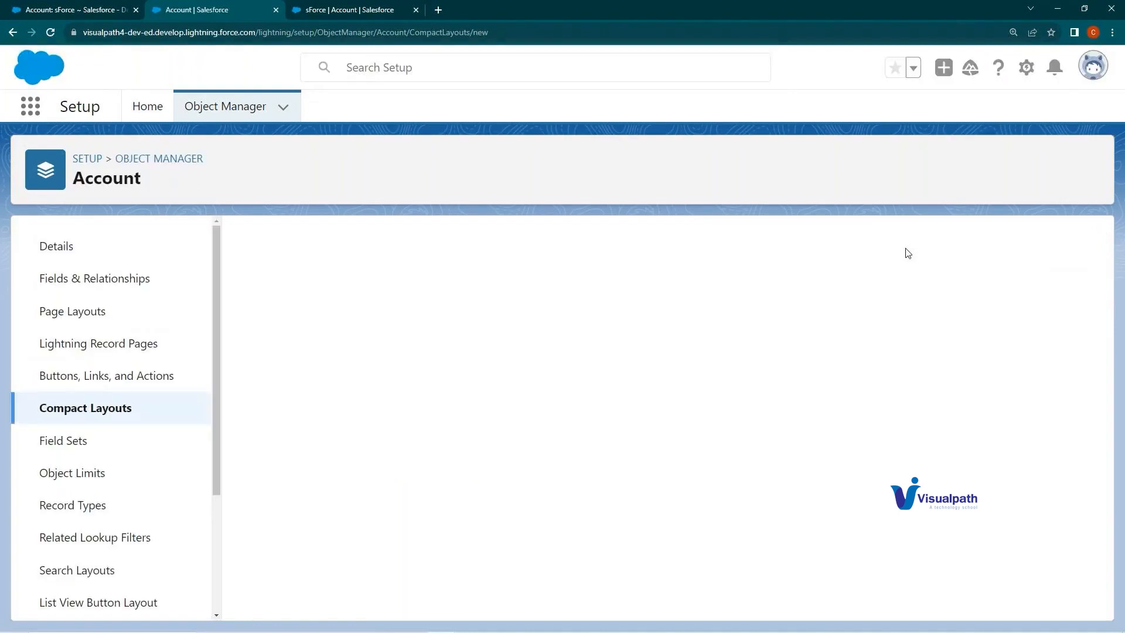
left_click(440, 386)
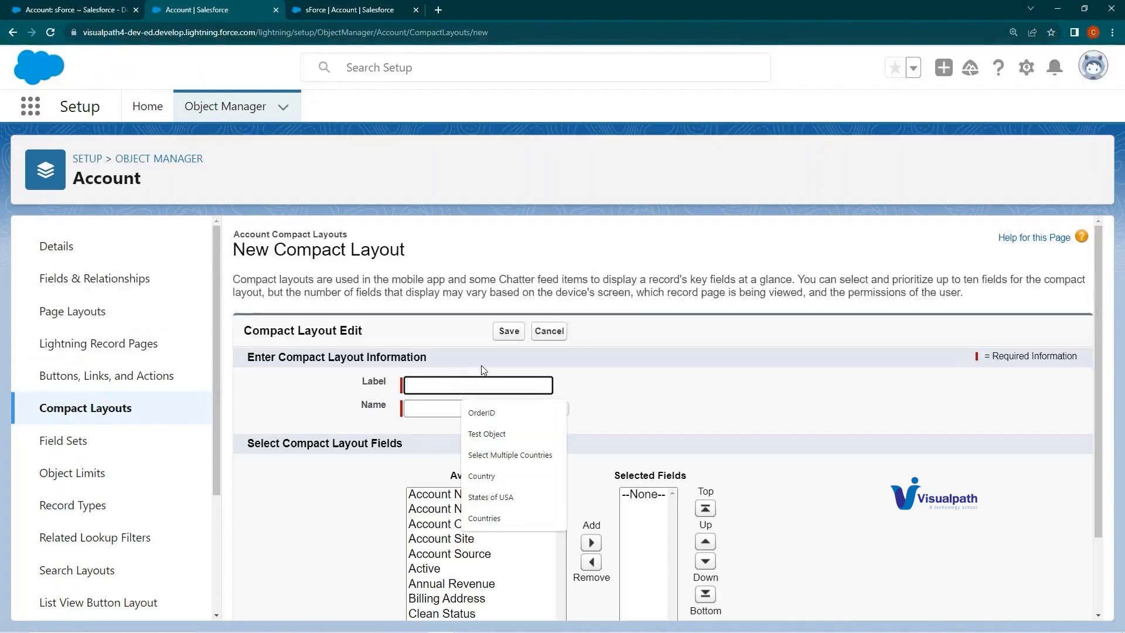
type("Account C")
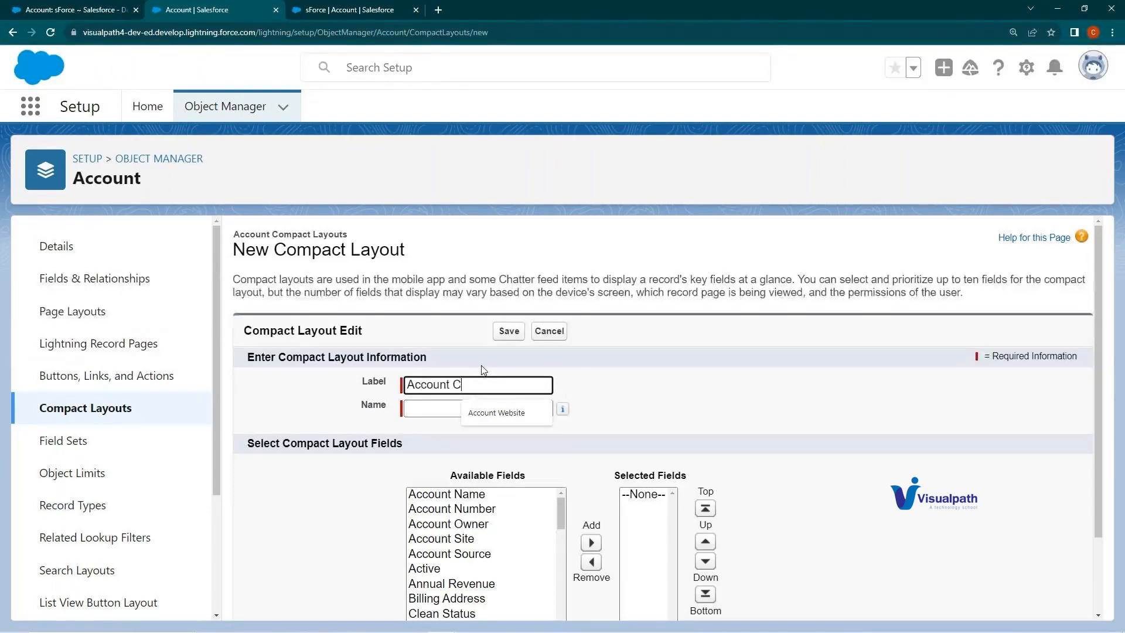
type("ompact La")
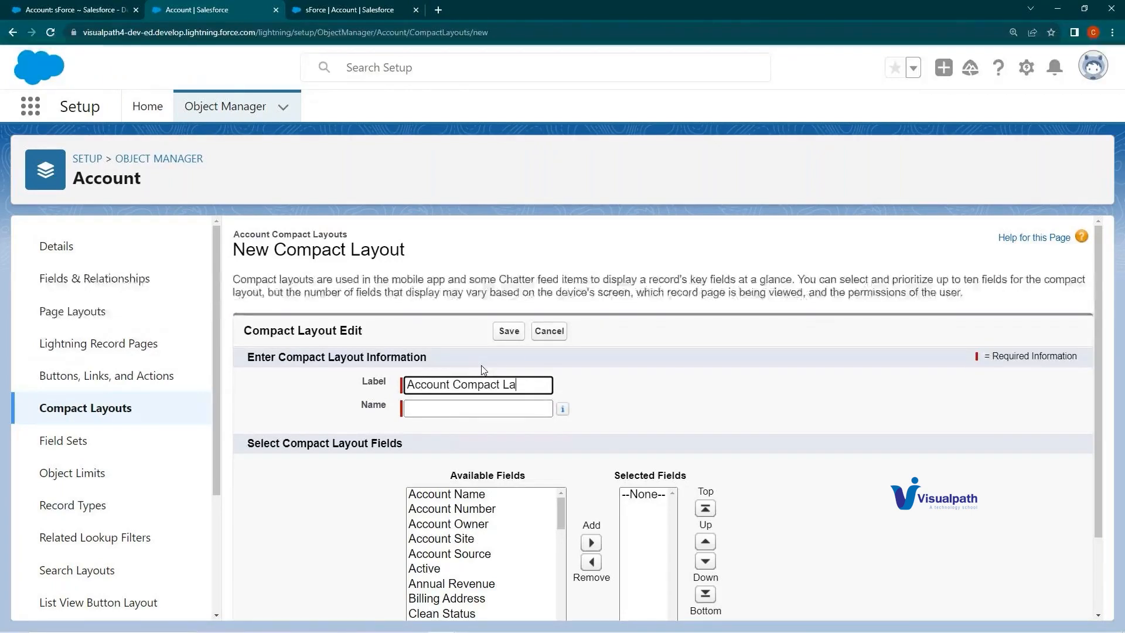
type("yout")
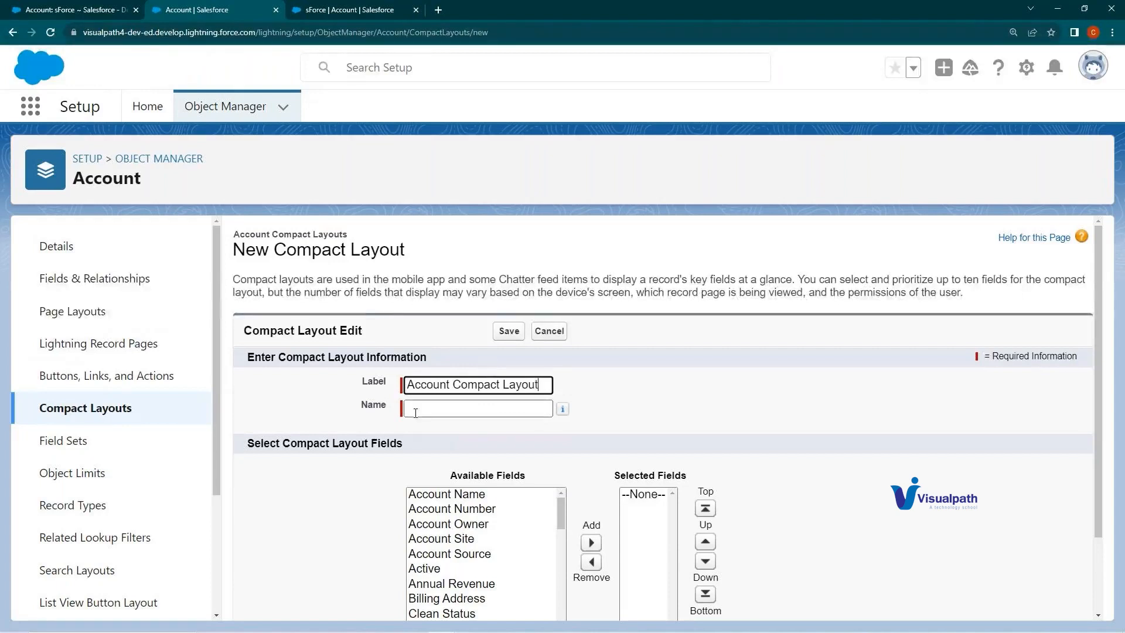
left_click(416, 412)
Step: Add Account Name, Account Number and Industry to the compact layout's selected fields
scroll(316, 419, "down", 2)
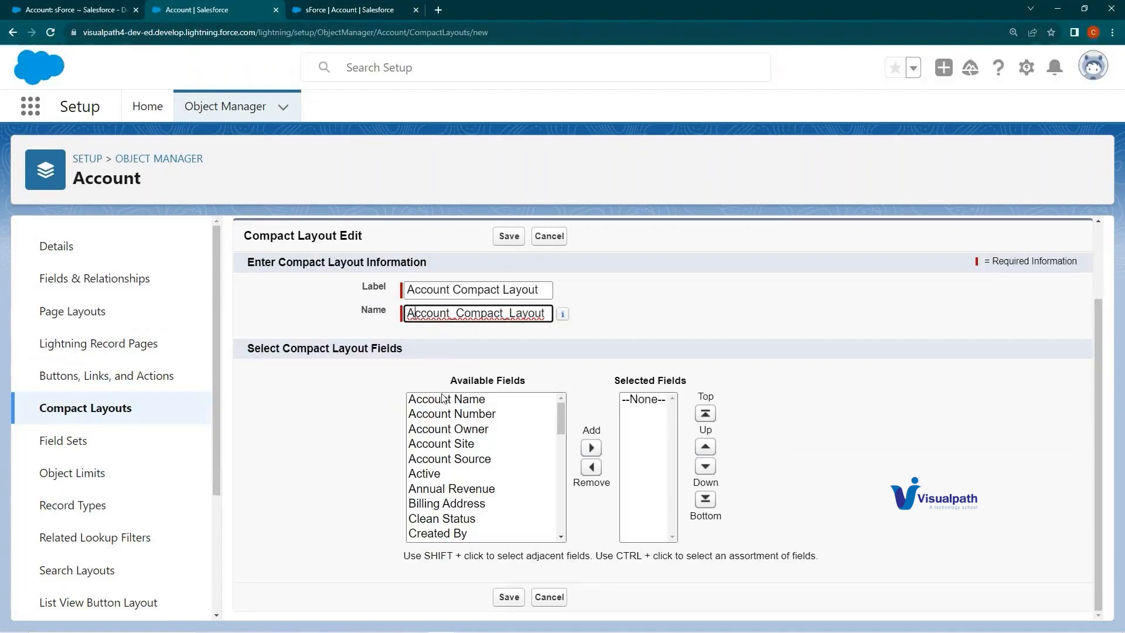
left_click(443, 403)
left_click(591, 448)
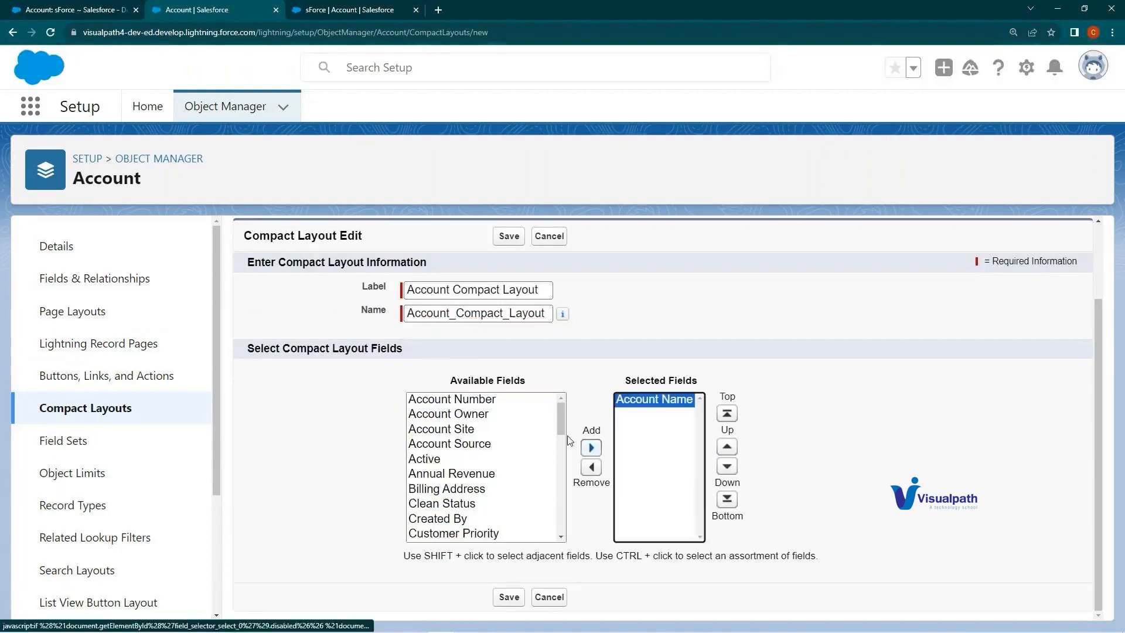
left_click(591, 448)
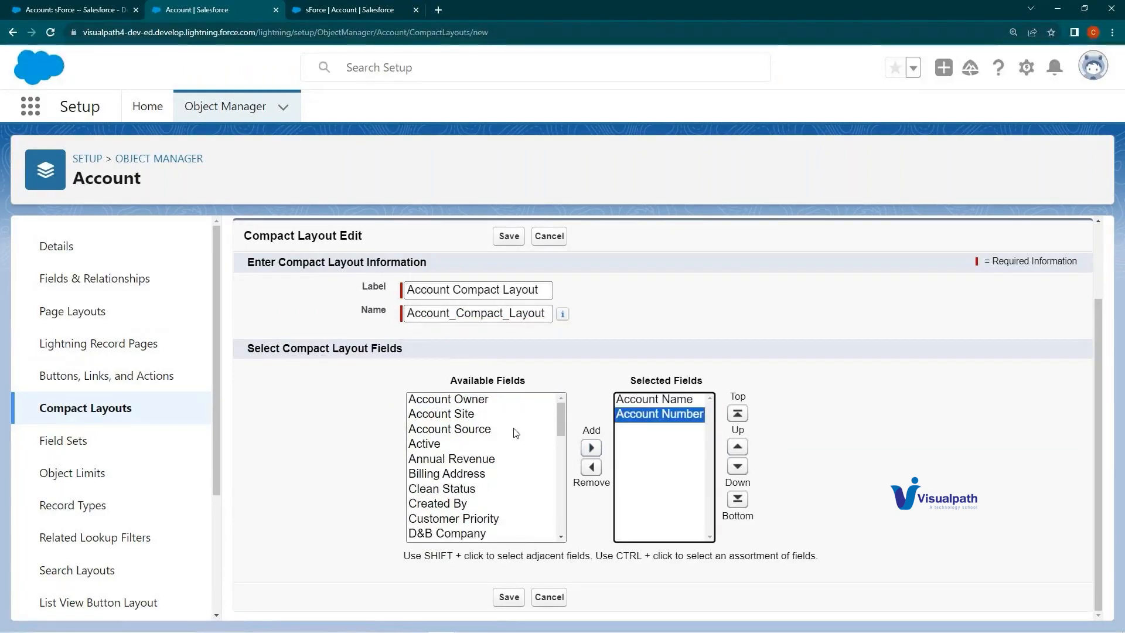
left_click_drag(558, 415, 561, 458)
left_click(531, 447)
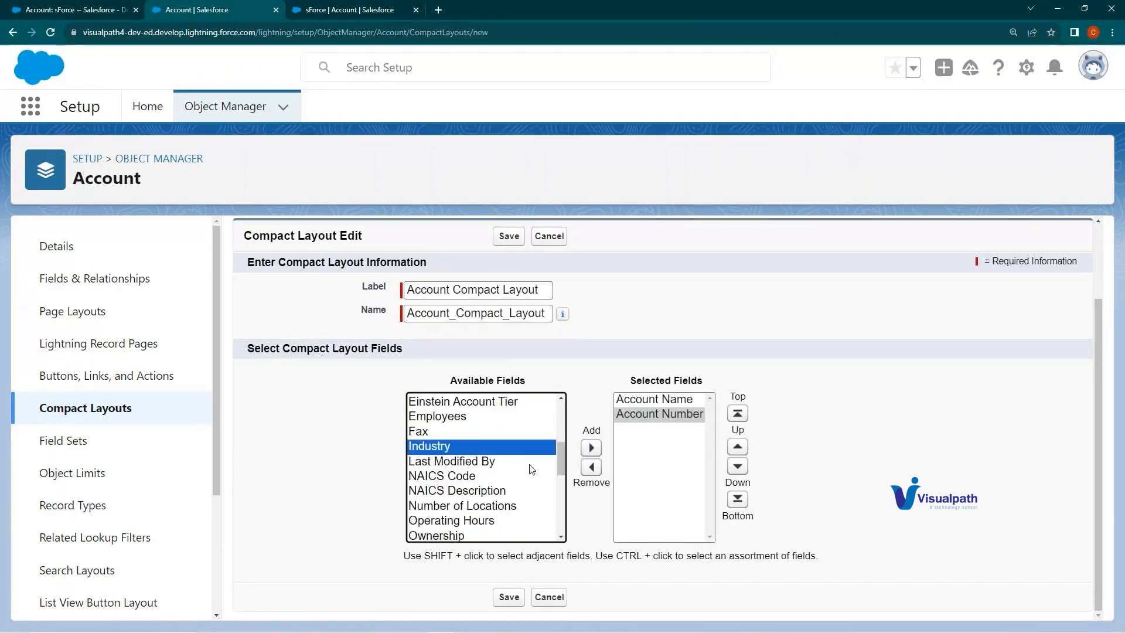
left_click(569, 456)
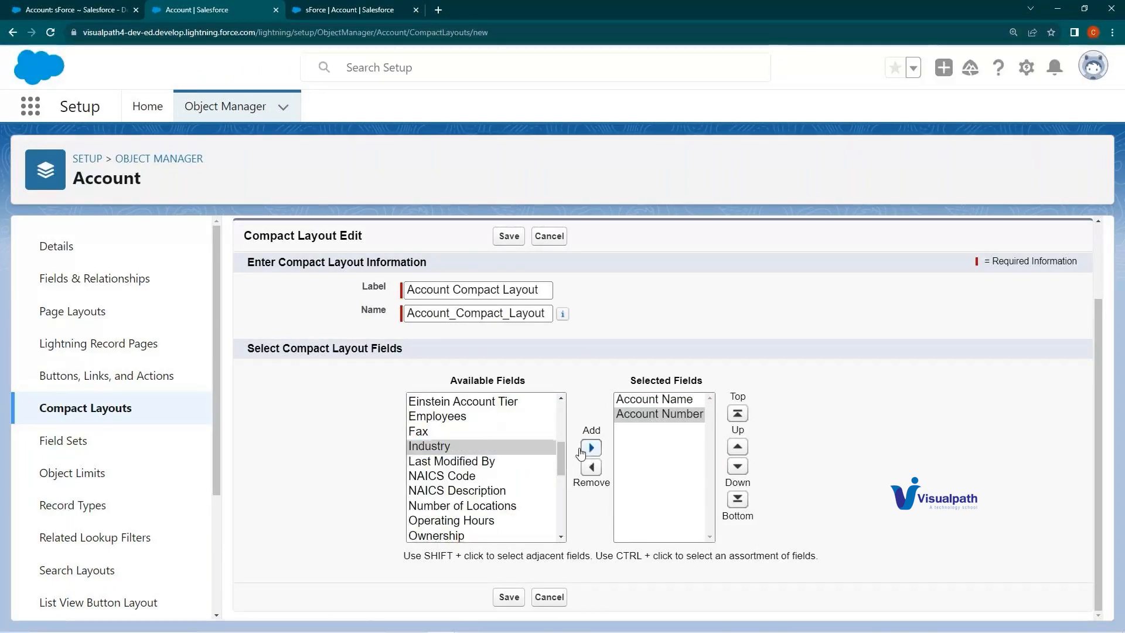
left_click(591, 447)
Step: Add Phone and Rating to the selected fields, save the compact layout and review its included fields
left_click_drag(558, 463, 556, 472)
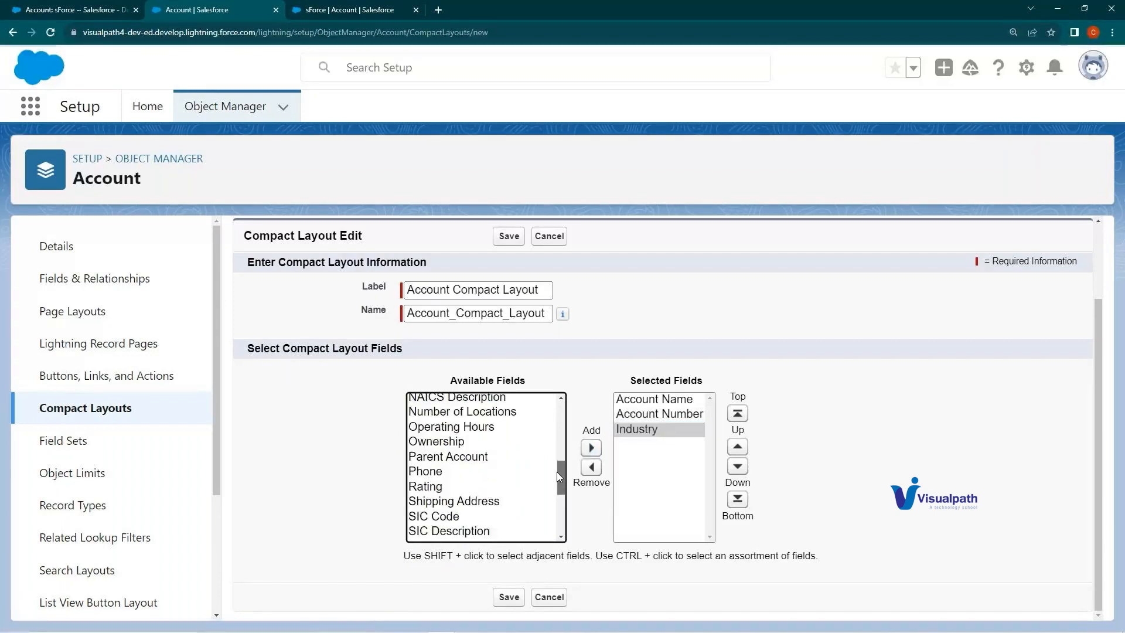
left_click(469, 472)
left_click(482, 490, "shift")
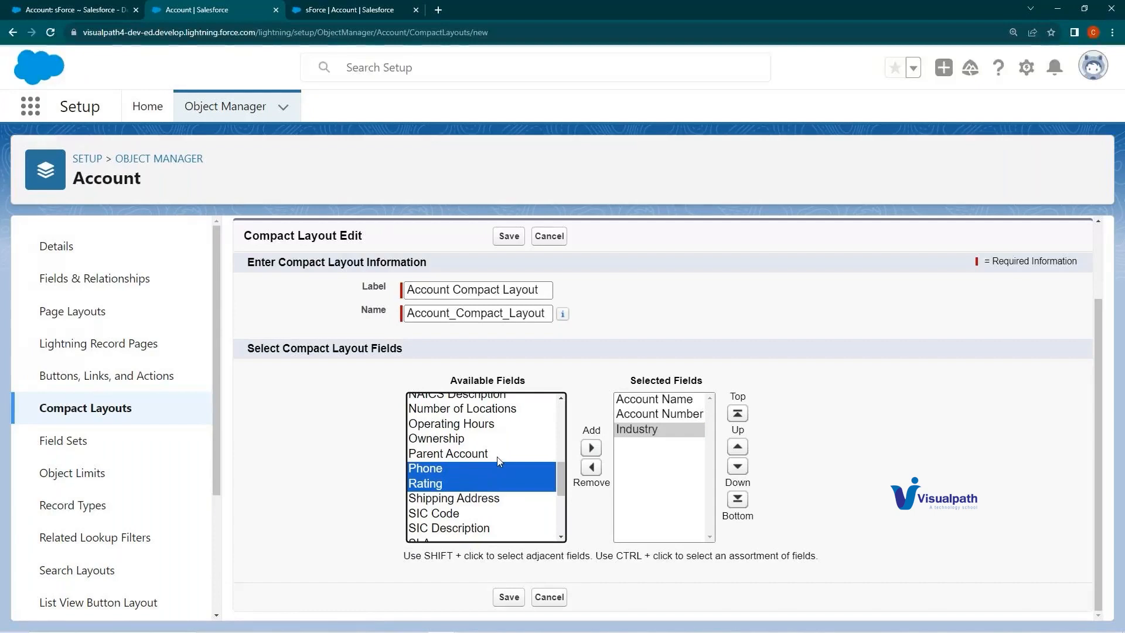
left_click(469, 440, "ctrl")
left_click(471, 425, "ctrl")
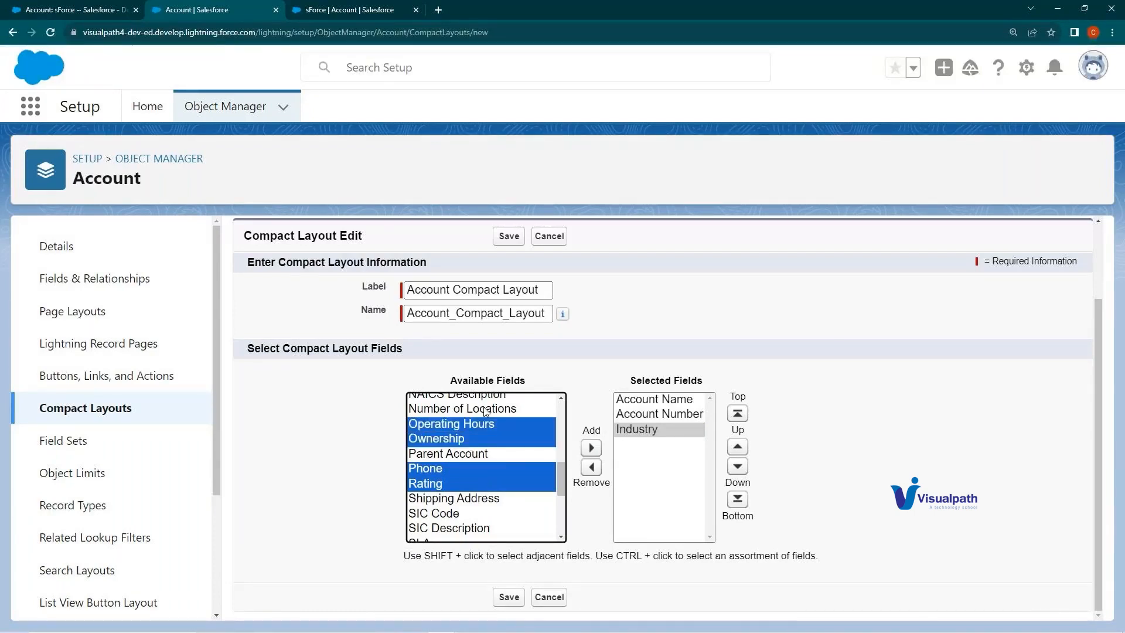
left_click(477, 409, "ctrl")
left_click(472, 439, "ctrl")
left_click(472, 427, "ctrl")
left_click(484, 410, "ctrl")
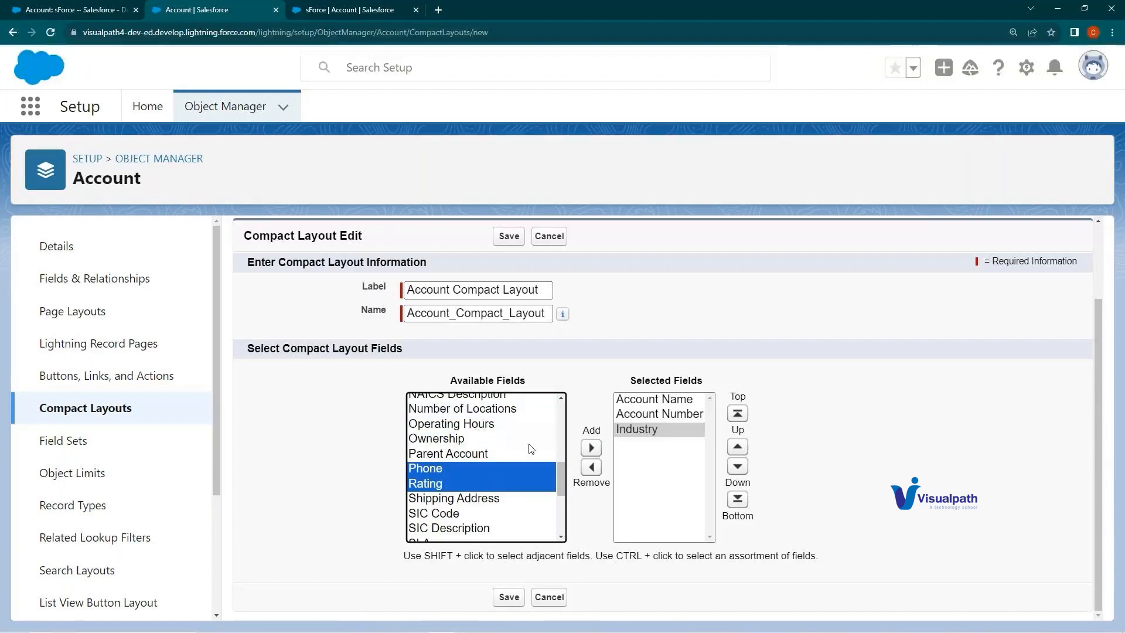
left_click(591, 448)
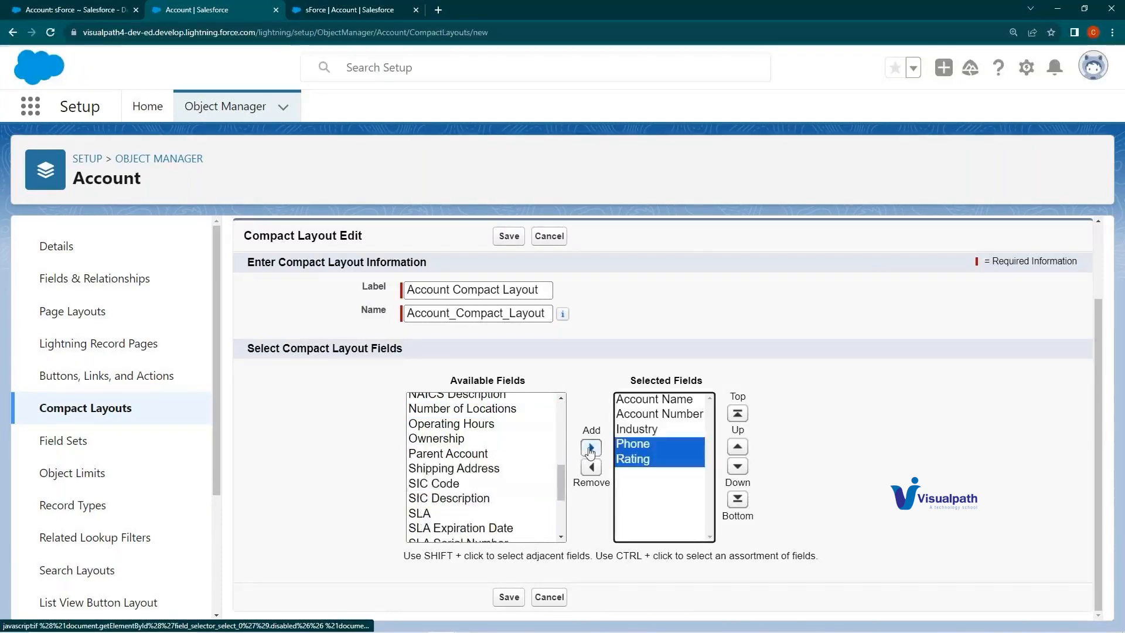
left_click(508, 597)
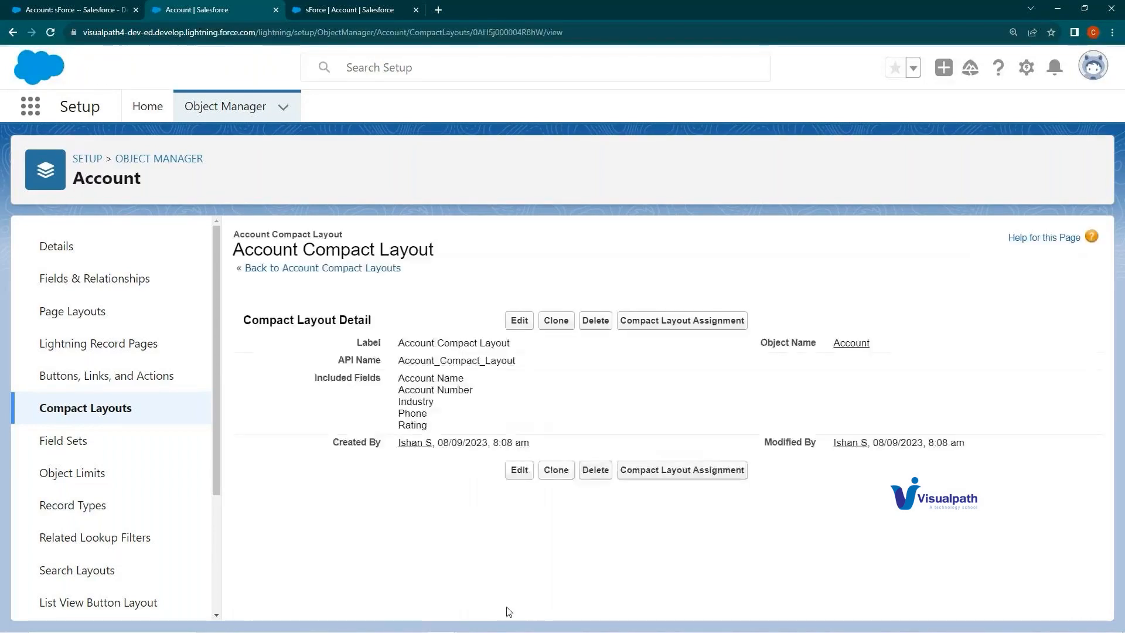
left_click_drag(398, 378, 443, 429)
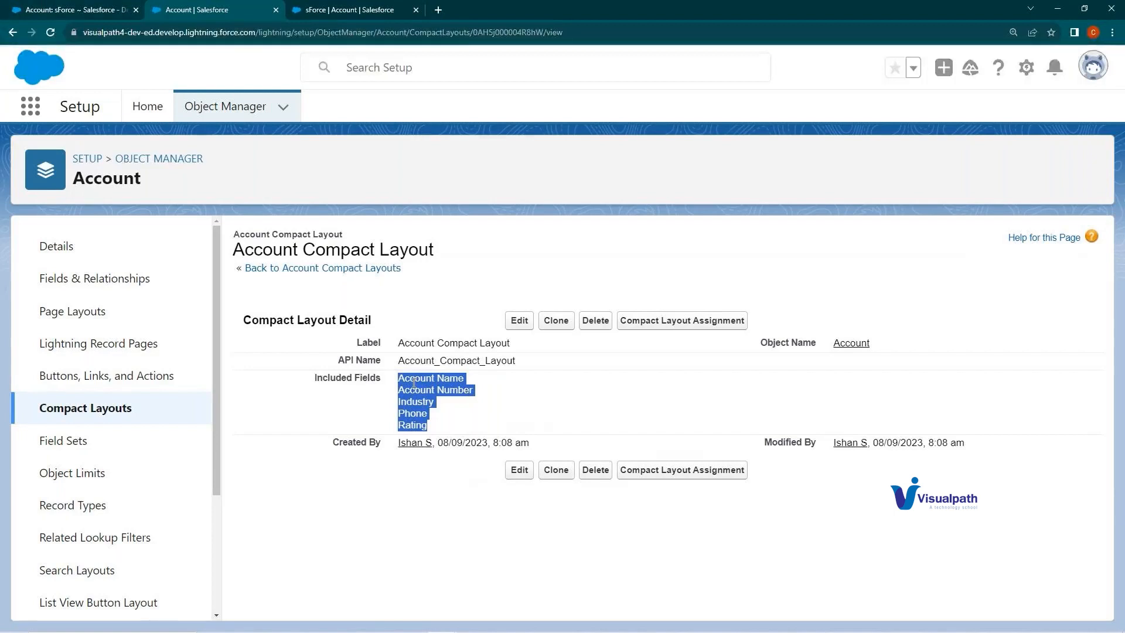
Step: Set Account Compact Layout as the Account object's primary compact layout and save the assignment
left_click(258, 269)
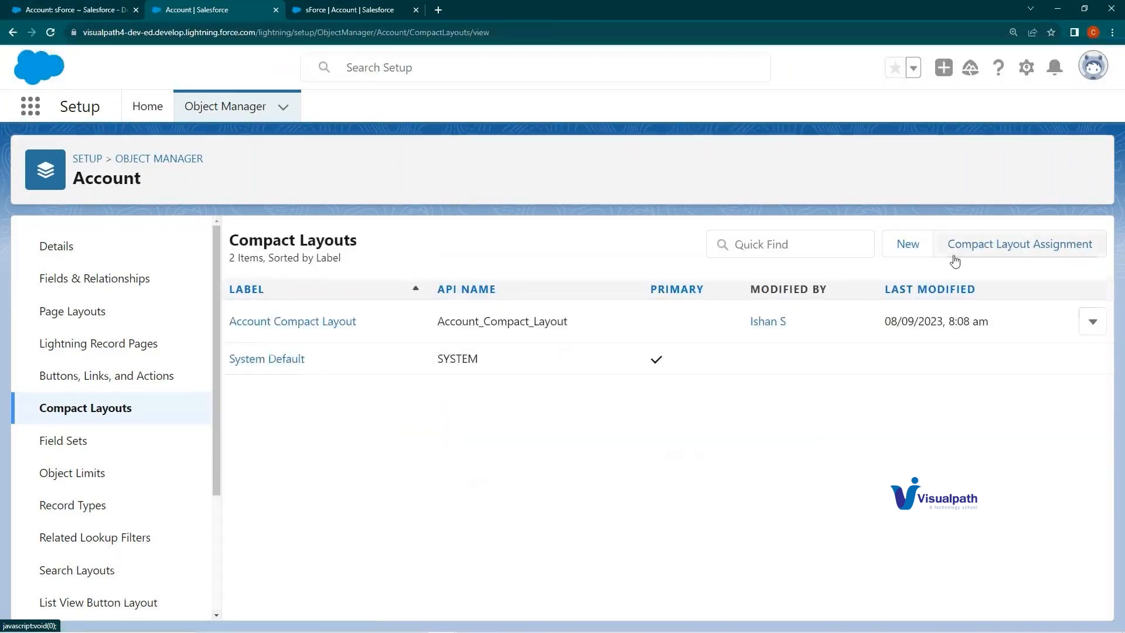
left_click(955, 262)
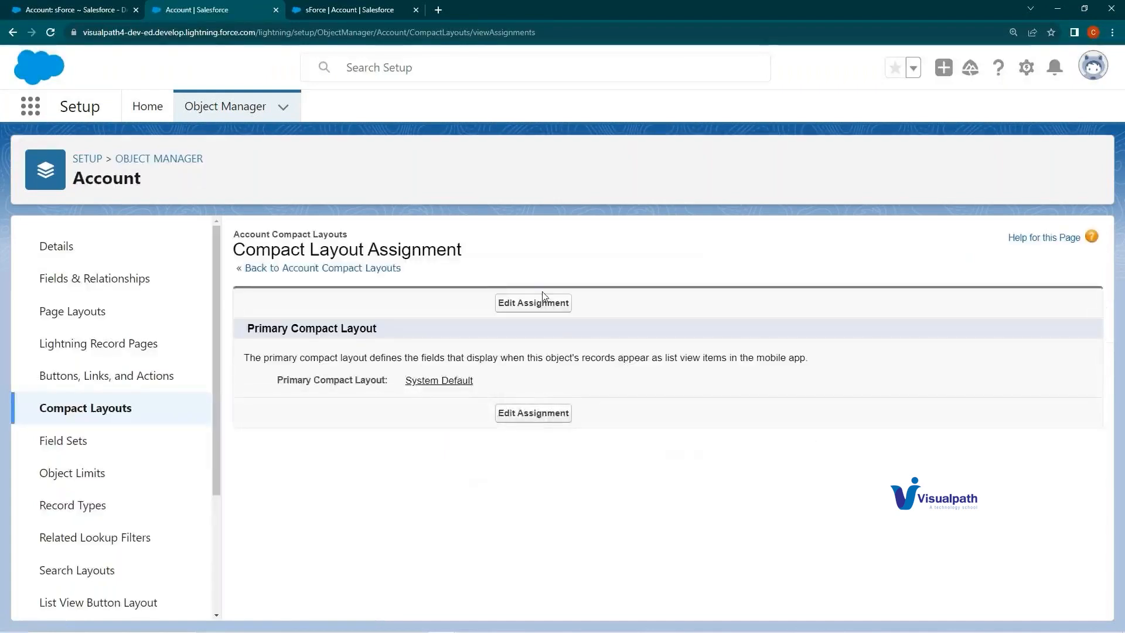
left_click(542, 302)
left_click(533, 373)
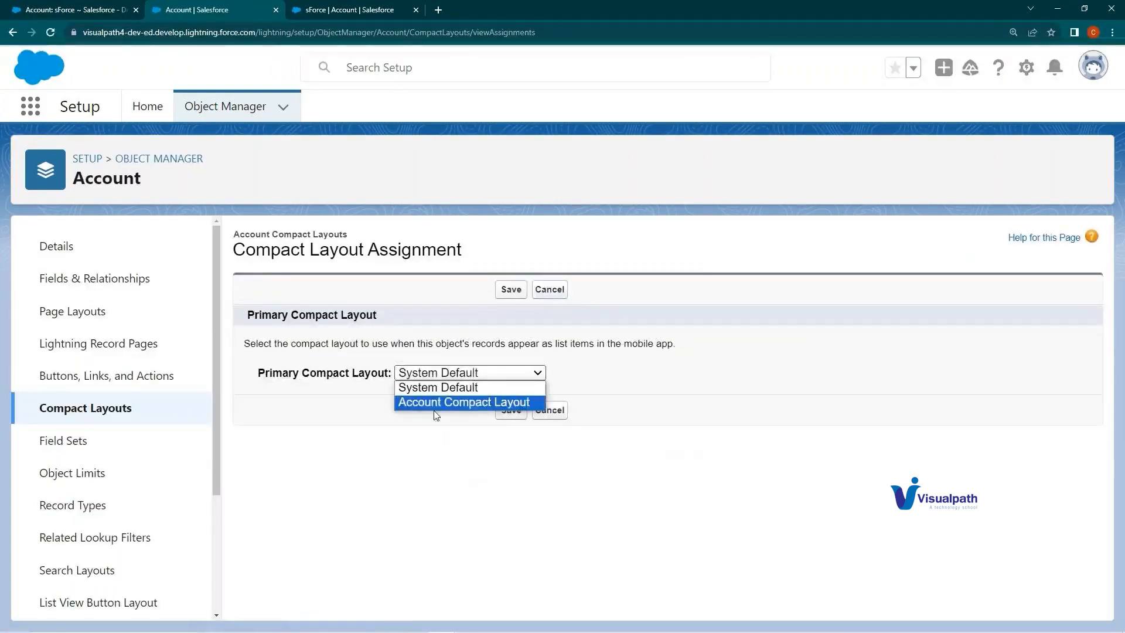
left_click(518, 401)
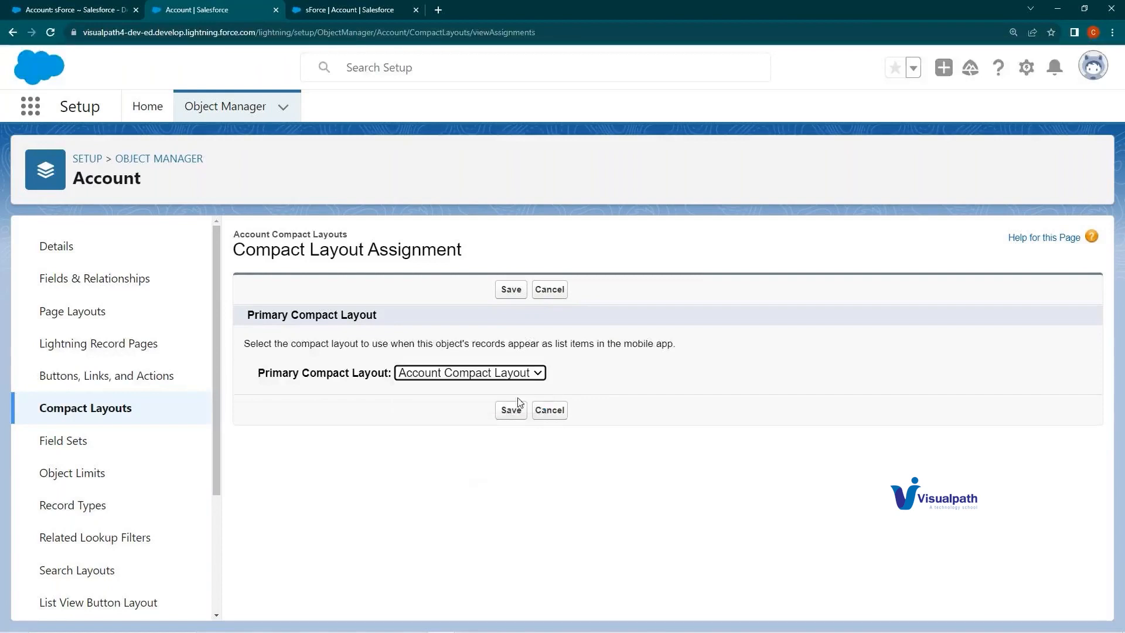
left_click(508, 291)
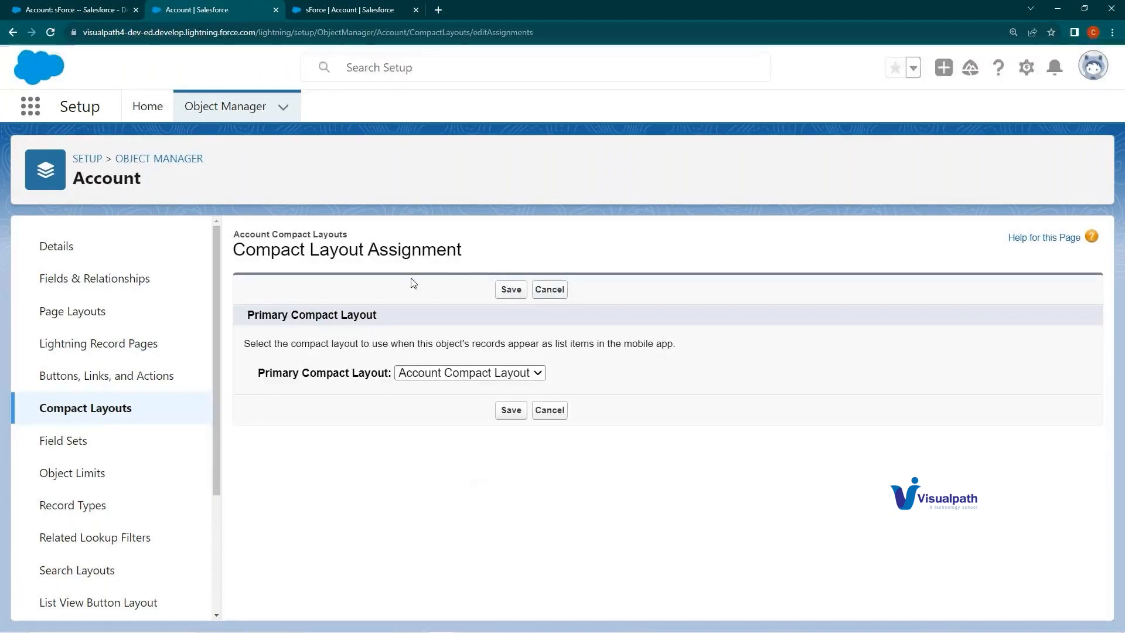
Step: Check the primary layout in the Account compact layouts list, then open Account Compact Layout and examine its included fields
left_click(108, 18)
left_click(197, 10)
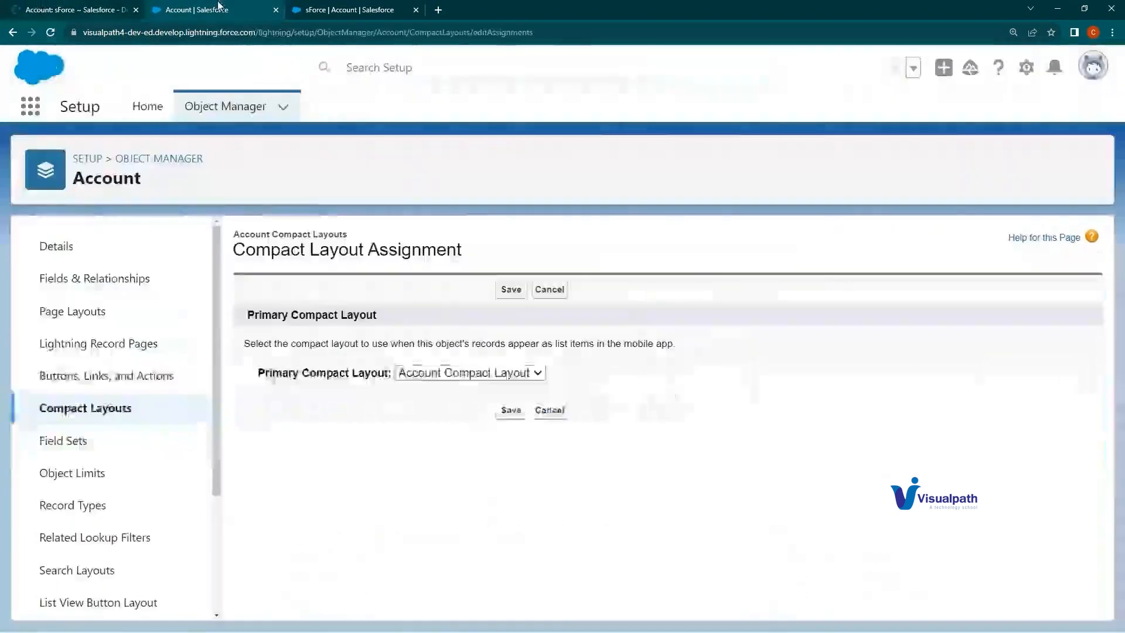
left_click(82, 404)
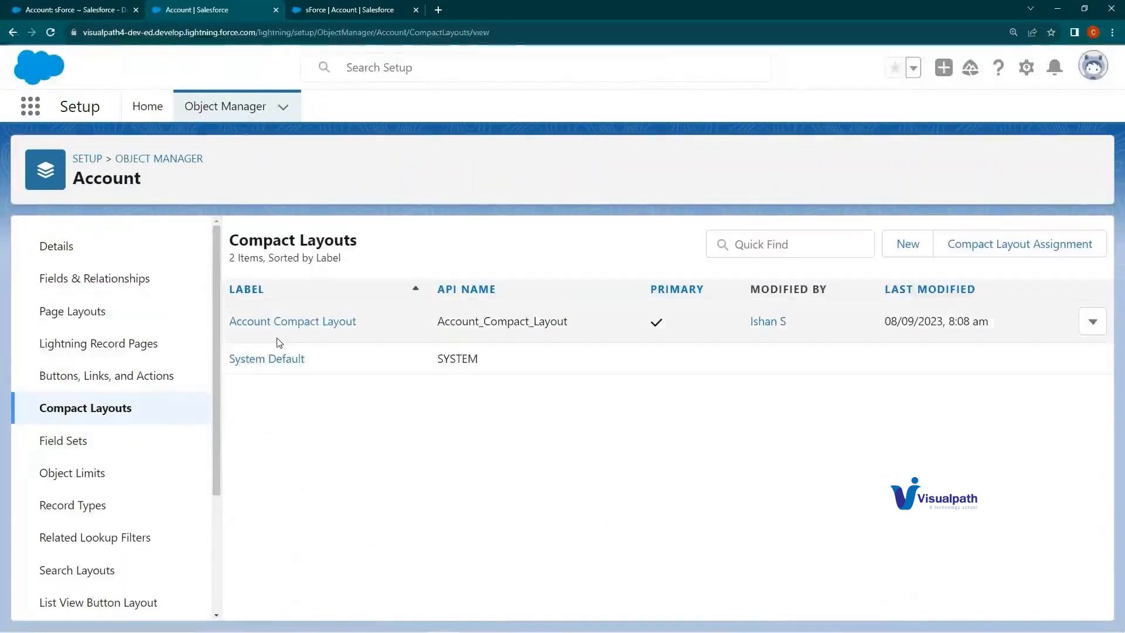
left_click(278, 321)
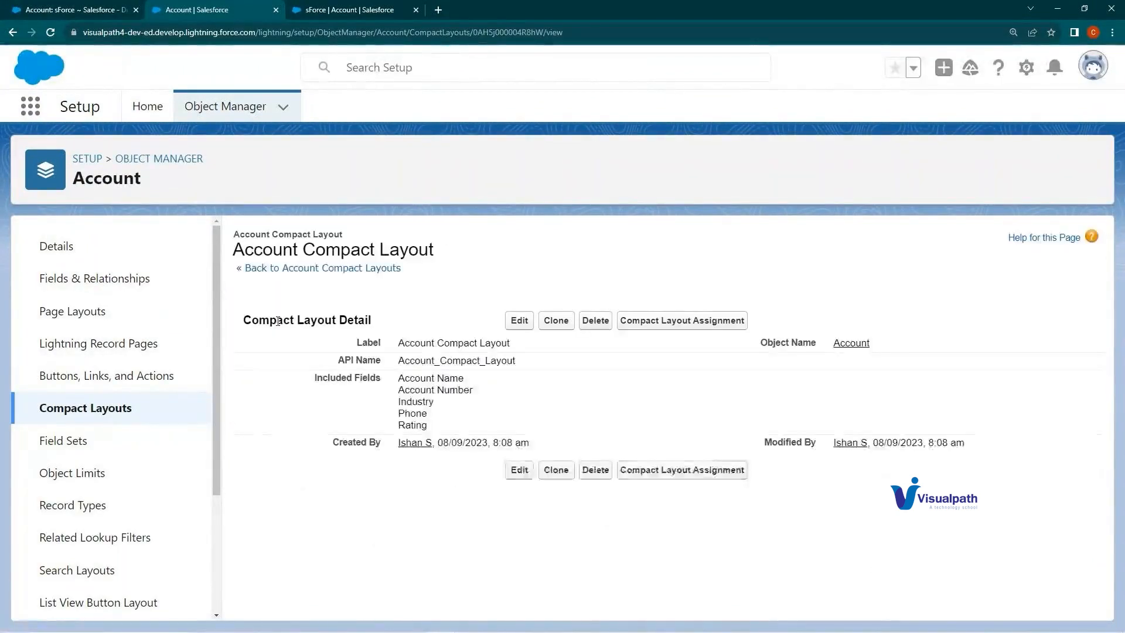
left_click_drag(399, 377, 479, 406)
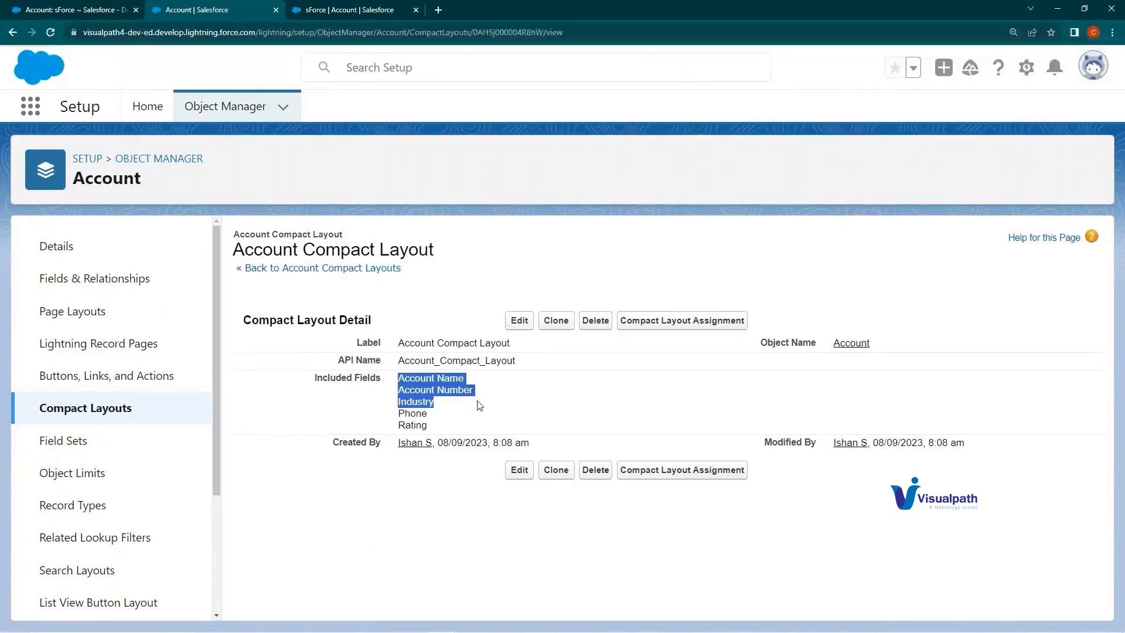
Step: View the sForce account record in Lightning Experience and examine the account name in its highlights area
left_click(2, 3)
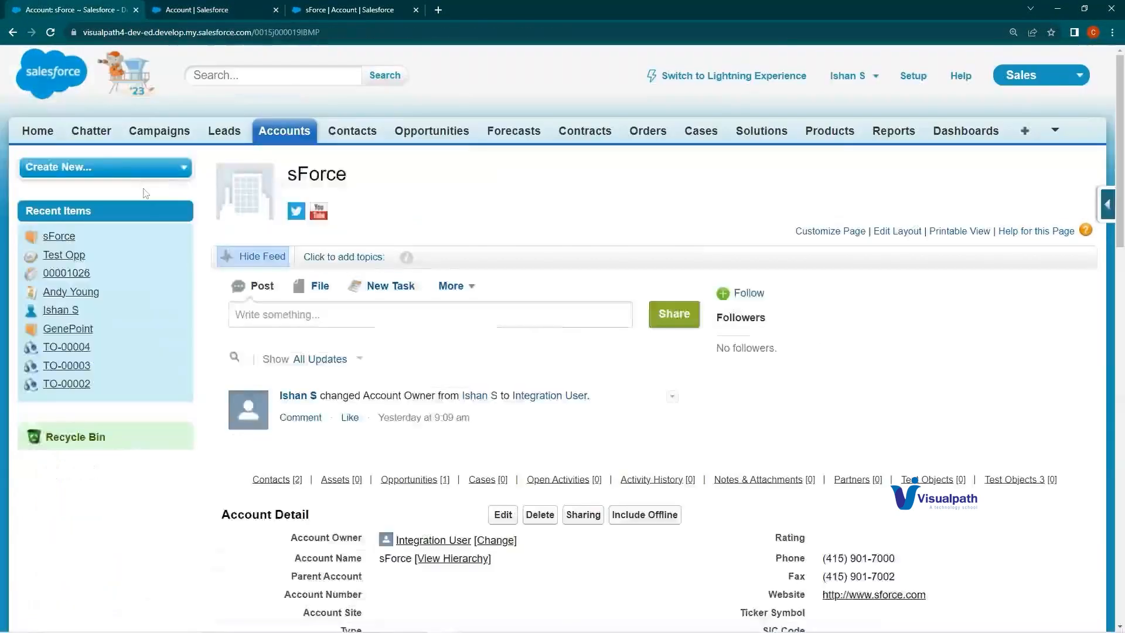
left_click(346, 10)
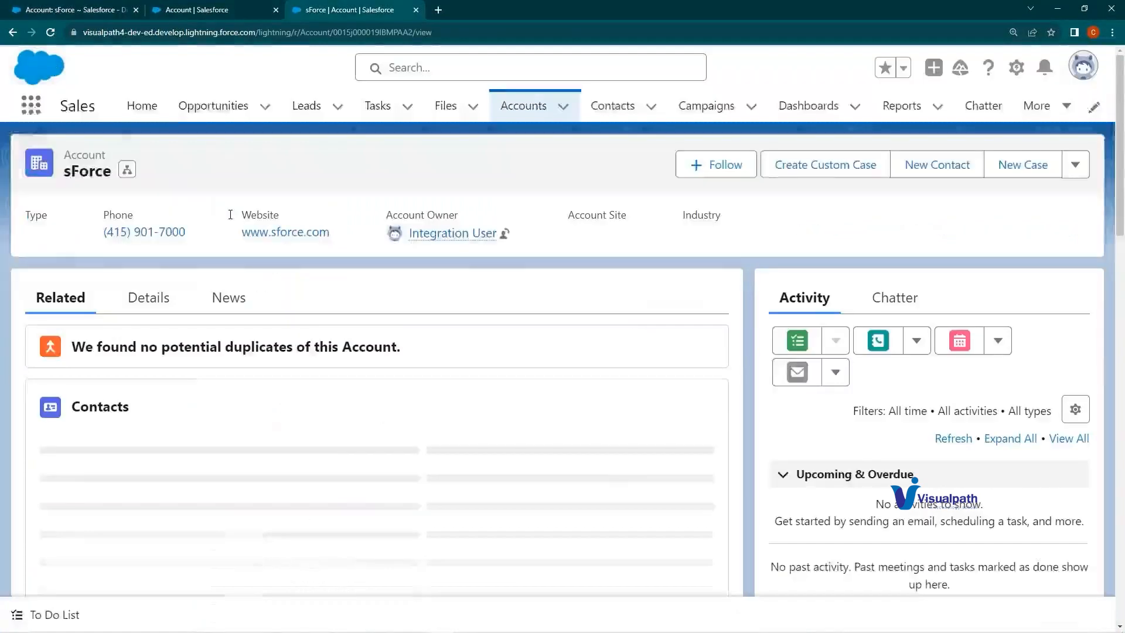
left_click_drag(62, 157, 98, 178)
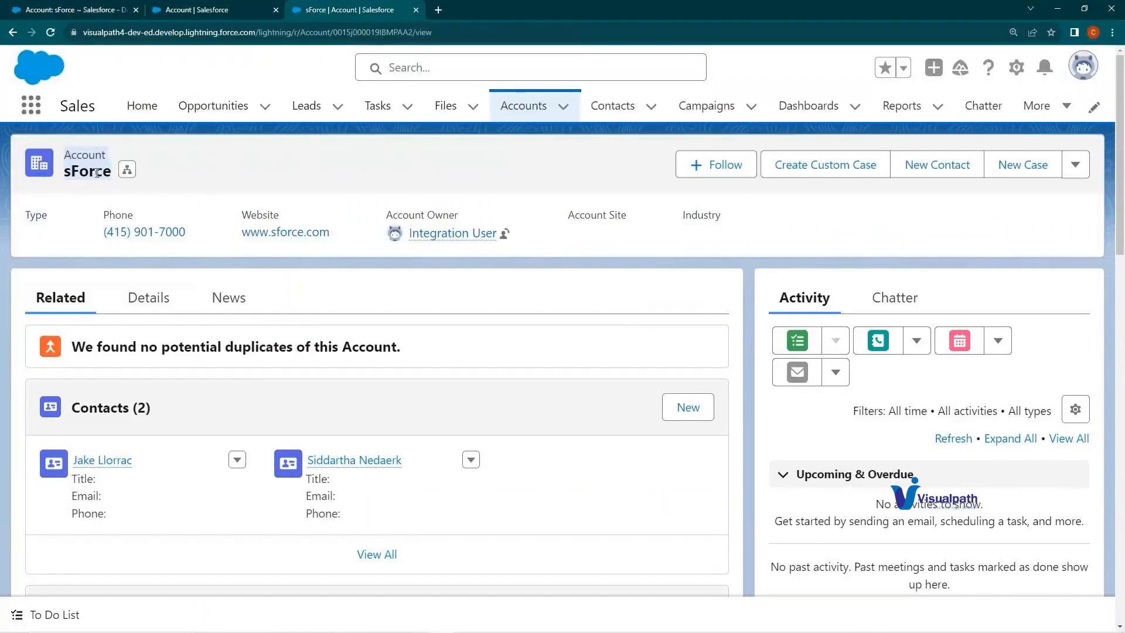
left_click(234, 13)
left_click(311, 8)
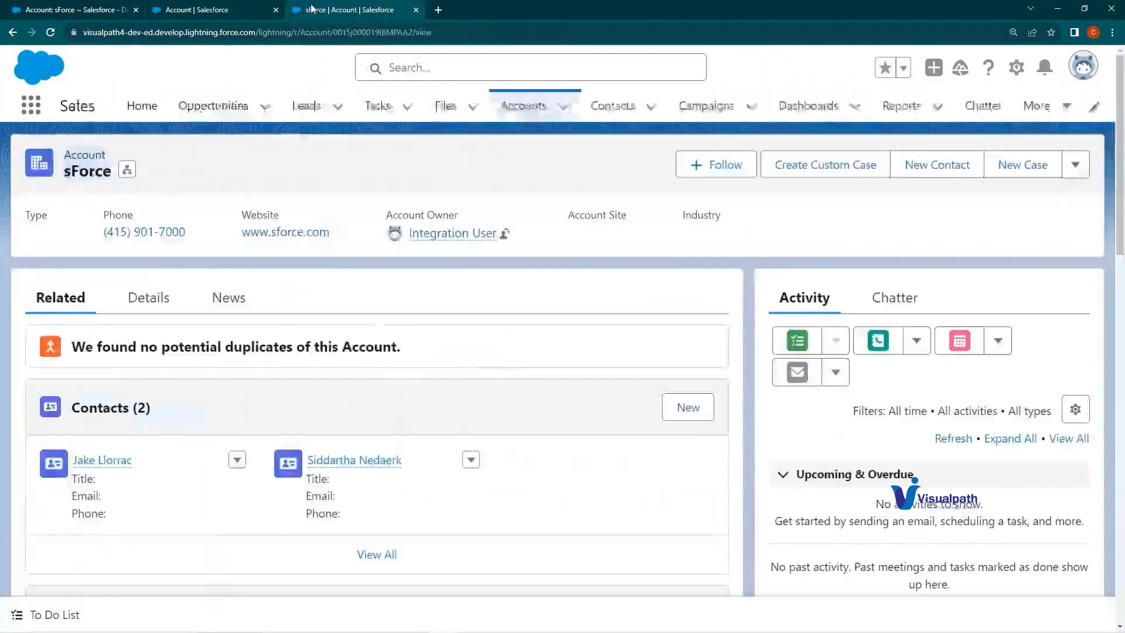
left_click_drag(72, 157, 111, 176)
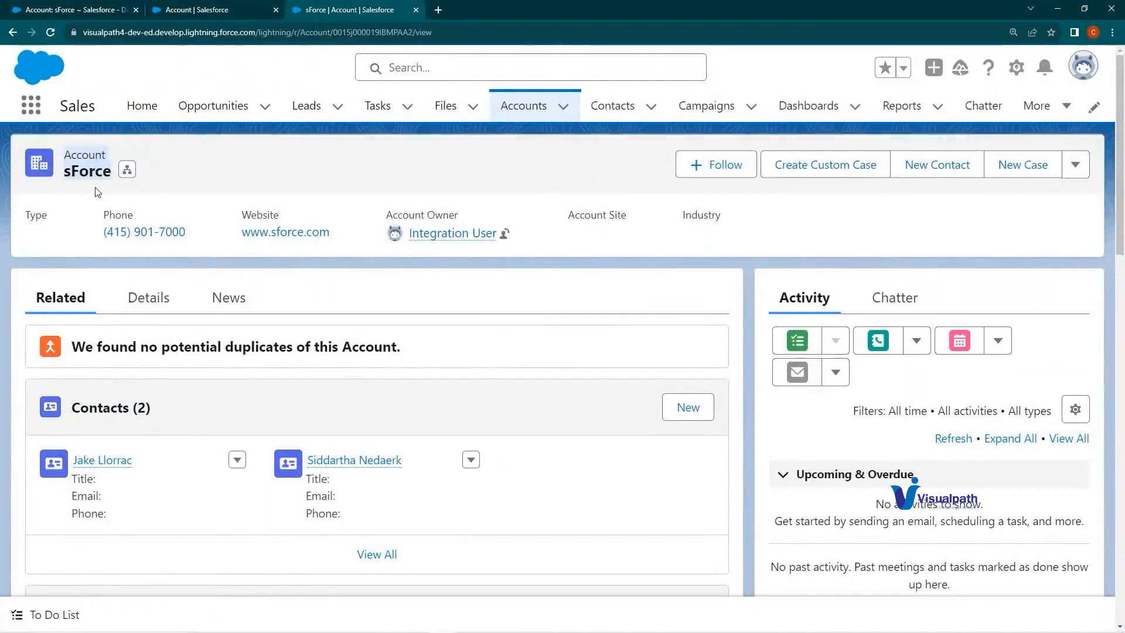
Step: Enlarge the page to 200% and compare the record's highlighted fields with those in Account Compact Layout
key("ctrl+plus")
key("ctrl+plus")
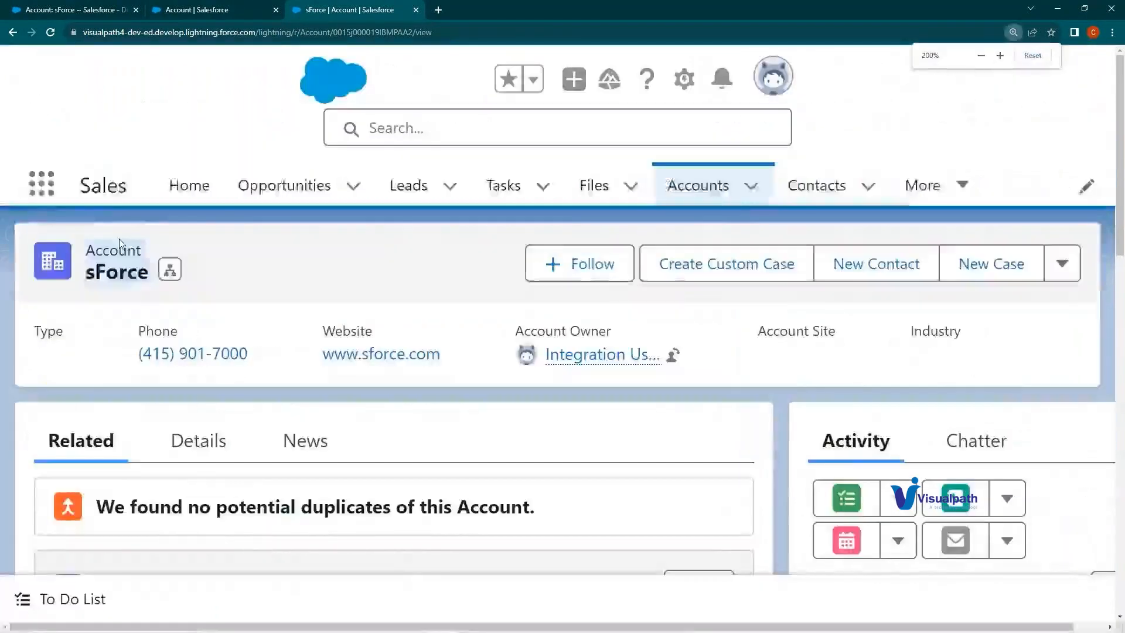
left_click_drag(37, 332, 187, 346)
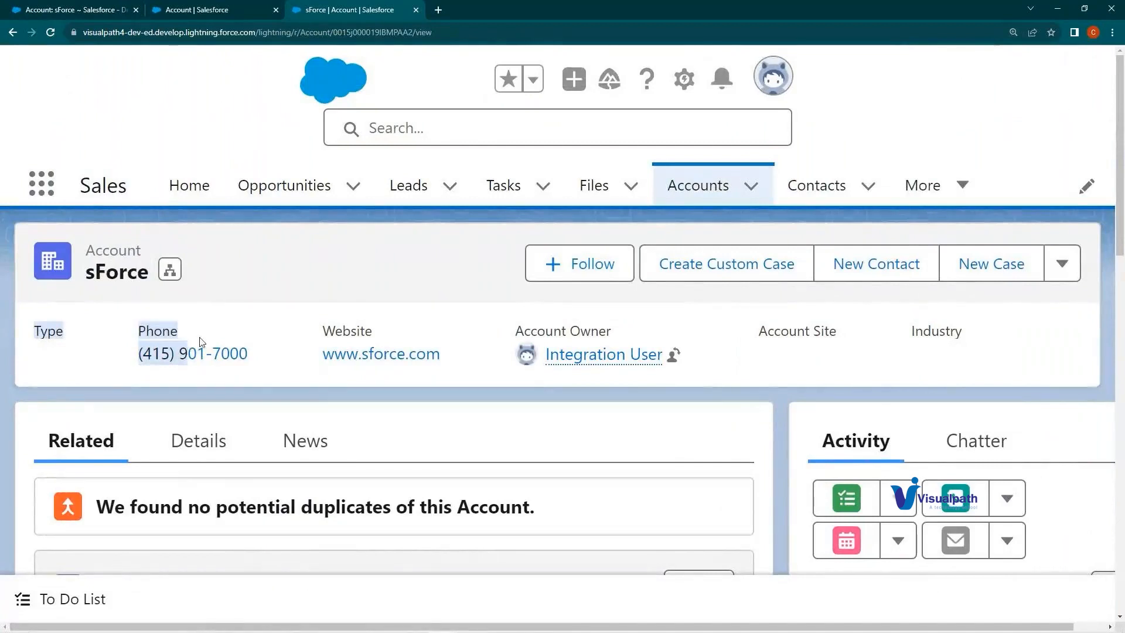
left_click(235, 7)
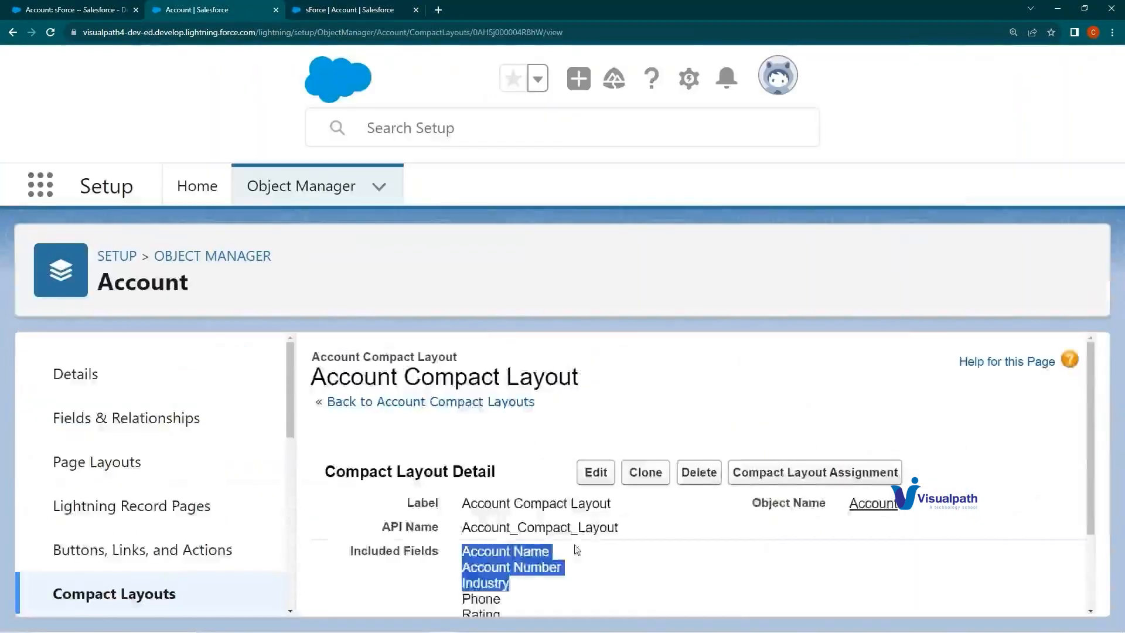
Step: Reload the sForce account record and examine the account name, Account Number, Industry and Phone fields in its highlights area
scroll(575, 550, "down", 1)
left_click(322, 6)
left_click(50, 33)
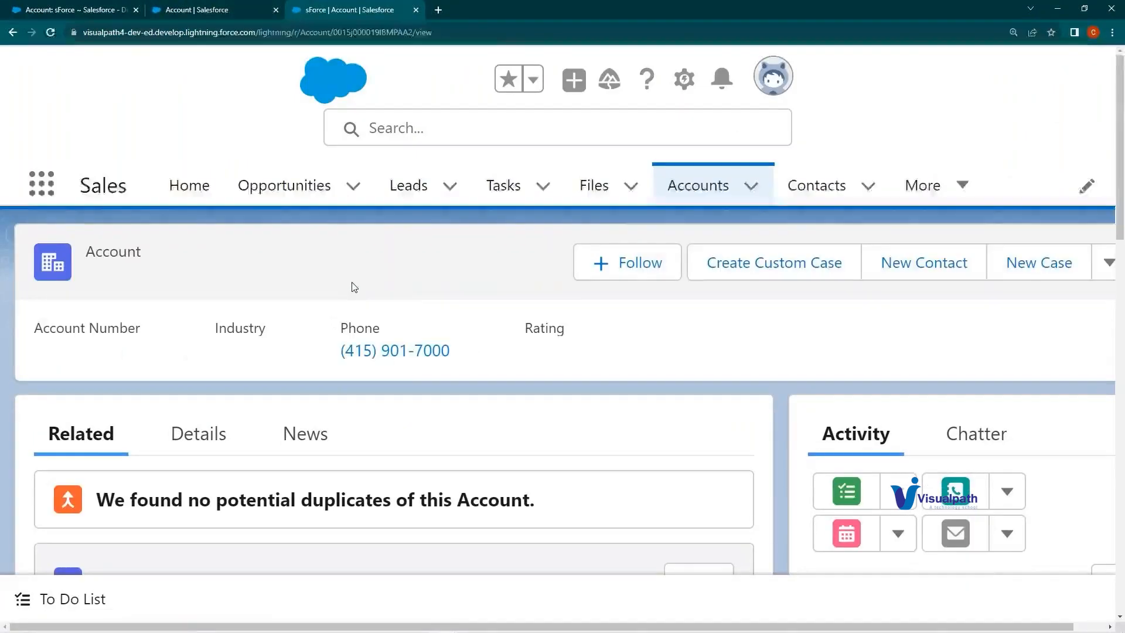
left_click_drag(86, 257, 130, 276)
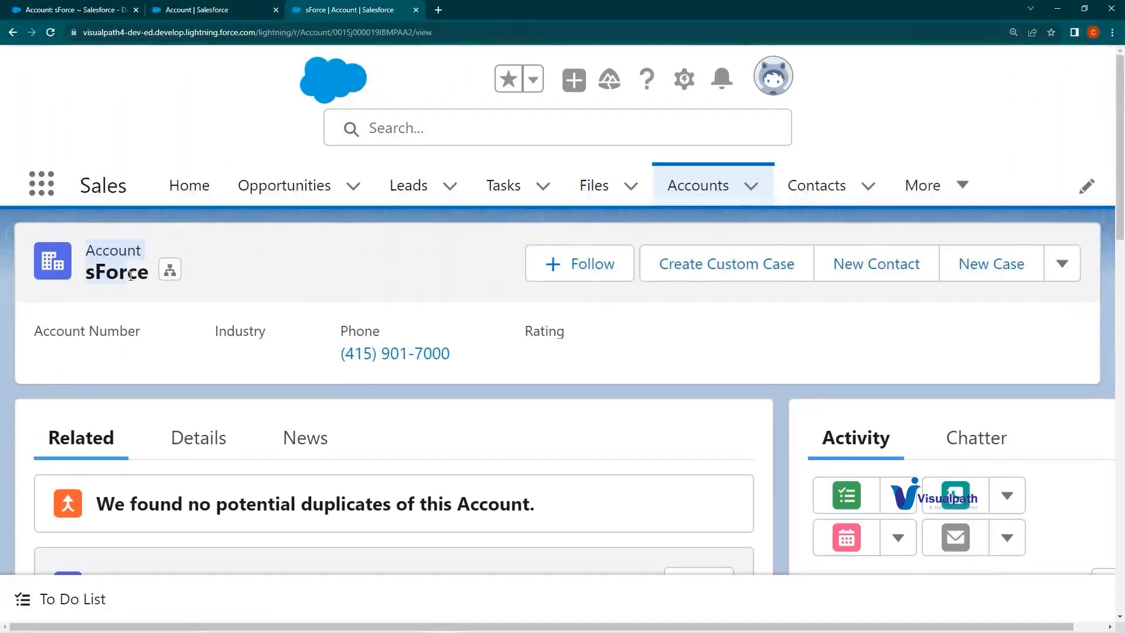
left_click_drag(57, 331, 128, 331)
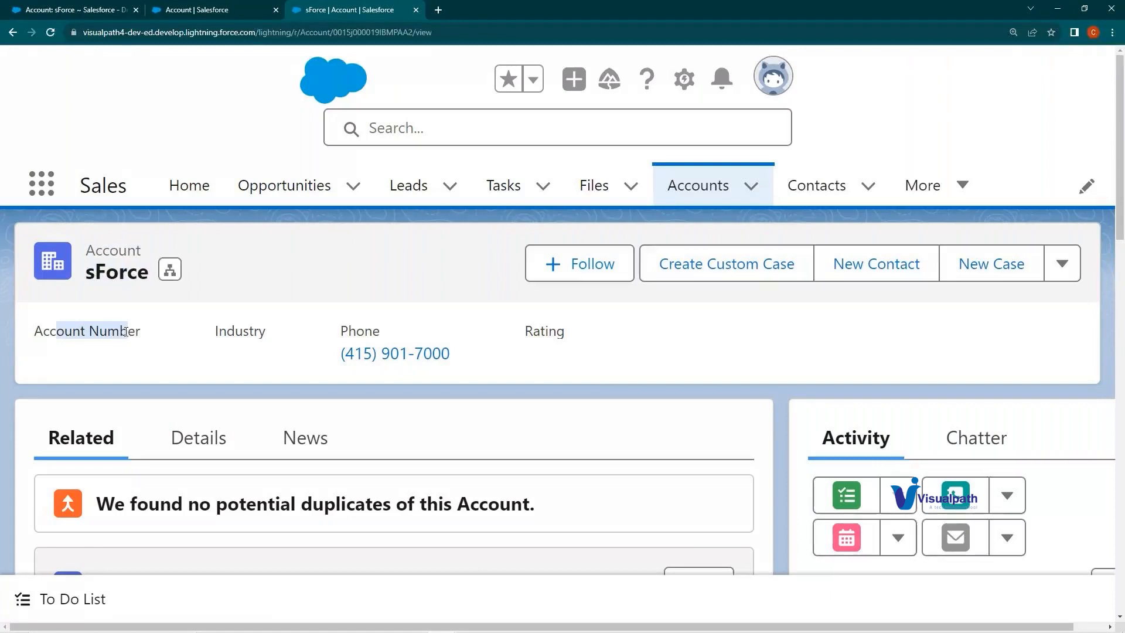
left_click_drag(243, 332, 258, 332)
left_click_drag(338, 336, 381, 332)
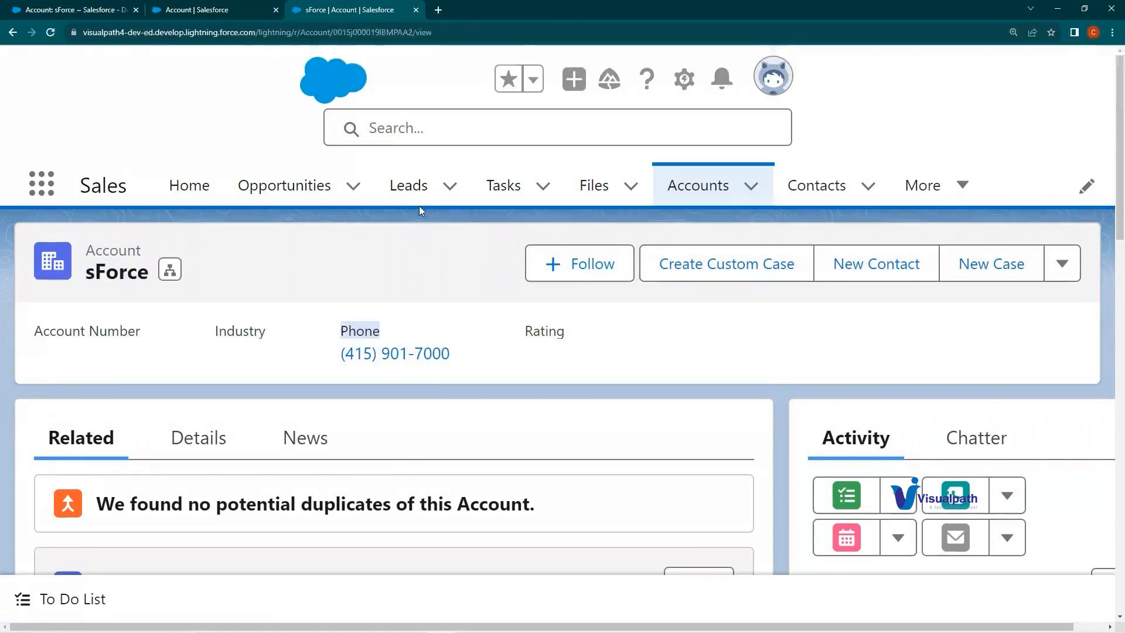
Step: Check the order of the included fields in Account Compact Layout against the field order in the sForce record's highlights
key("ctrl+shift+Tab")
scroll(519, 514, "down", 1)
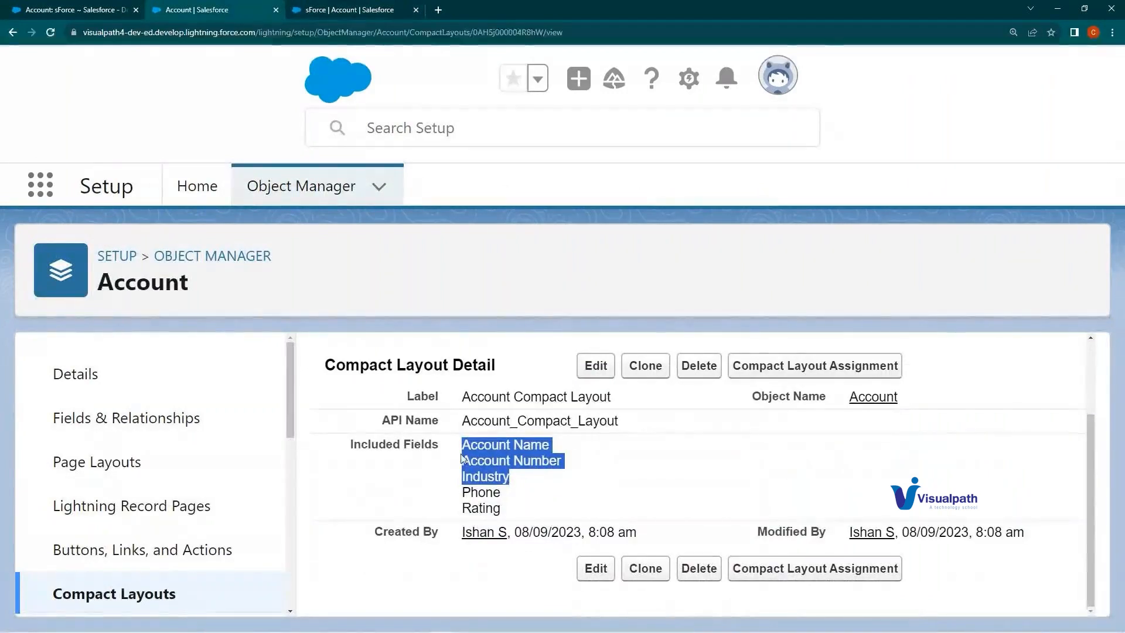
key("ctrl+Tab")
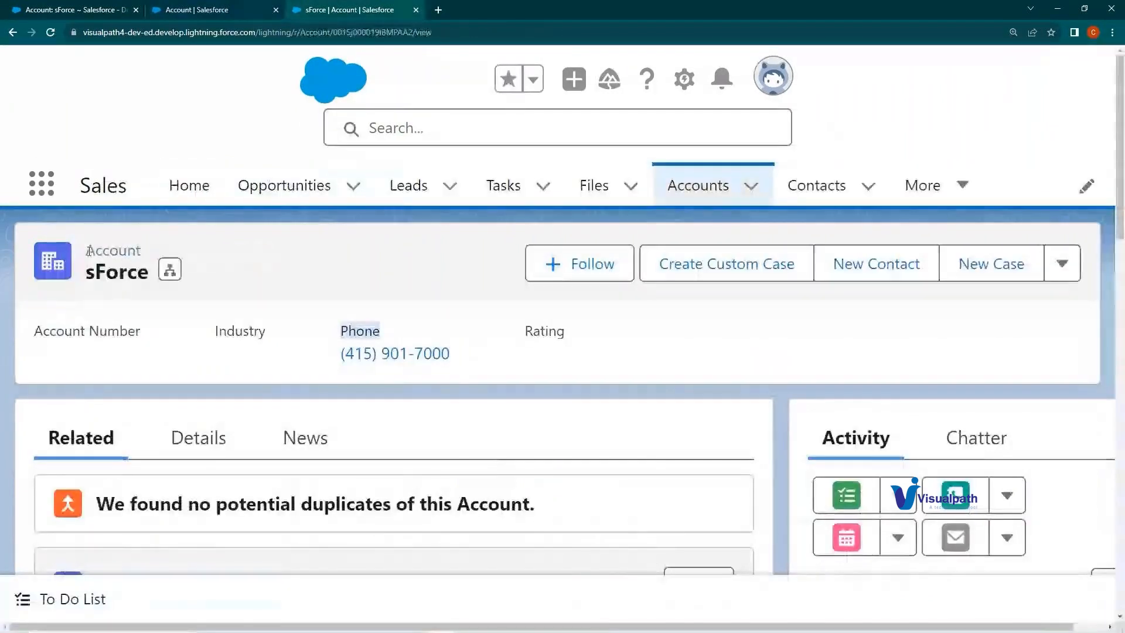
key("ctrl+shift+Tab")
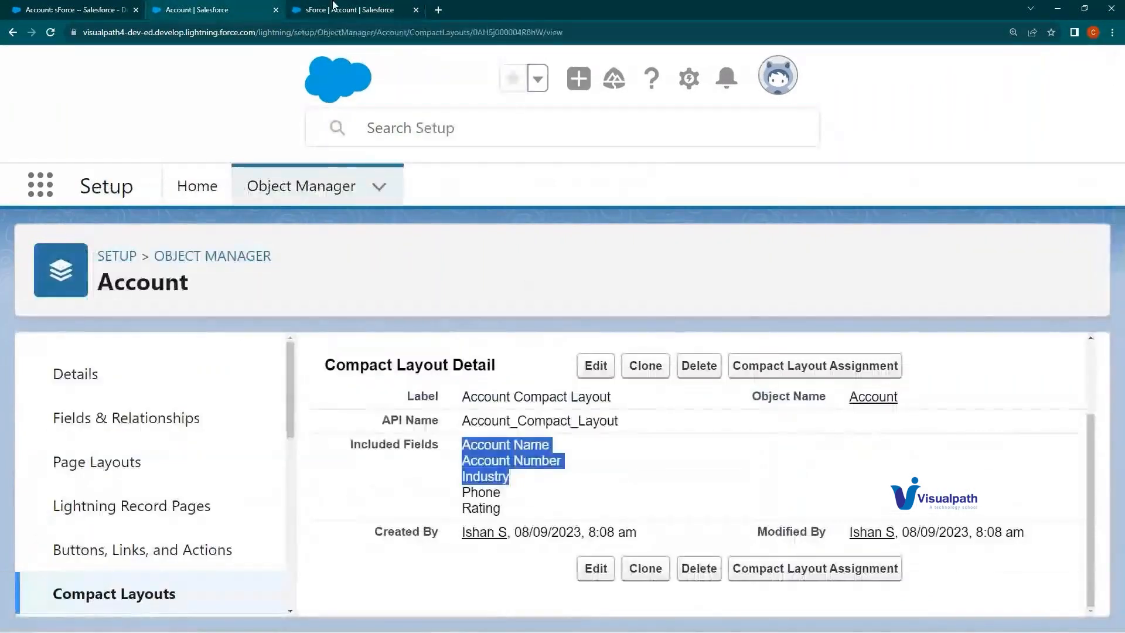
key("ctrl+Tab")
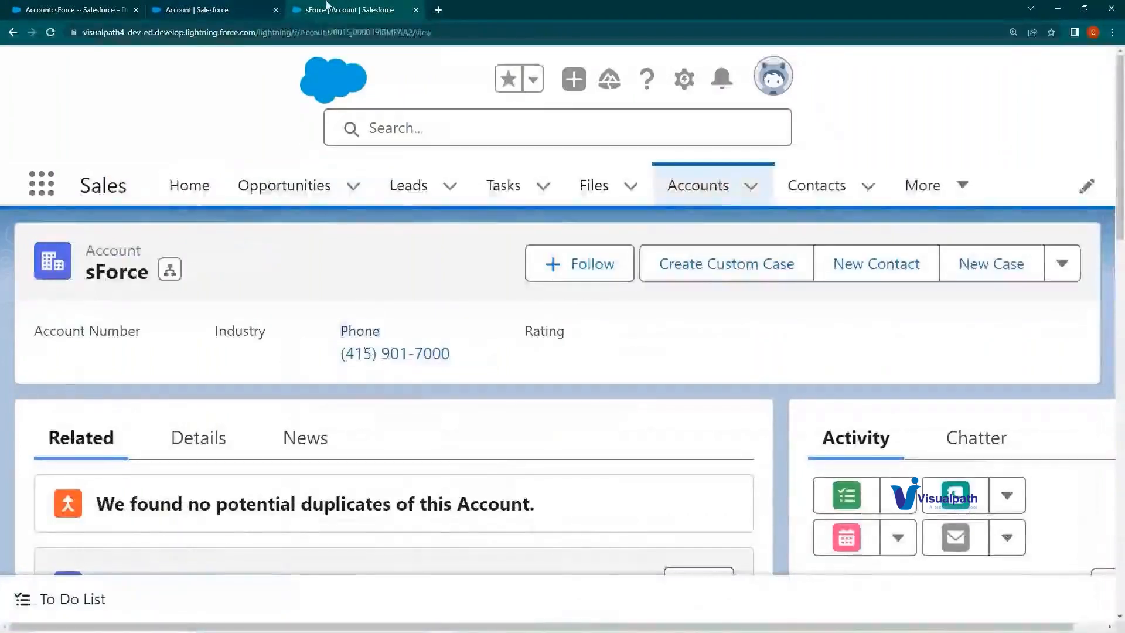
Step: Open Account Compact Layout for editing and move Phone above Account Name to the first place in the selected fields
key("ctrl+shift+Tab")
left_click(604, 367)
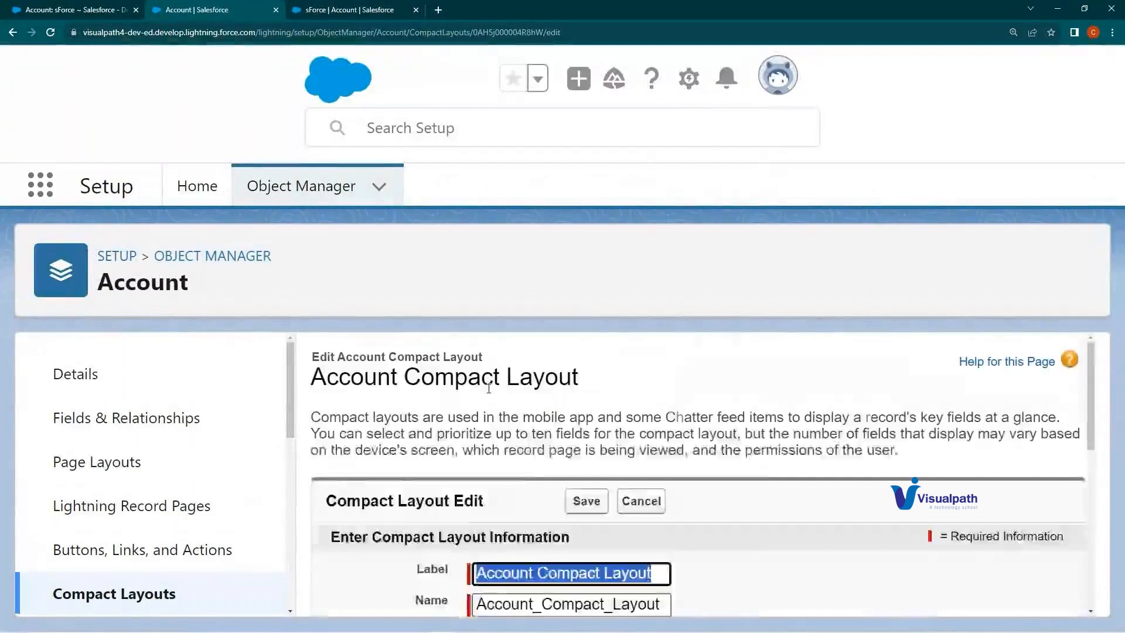
scroll(410, 459, "down", 6)
left_click(806, 449)
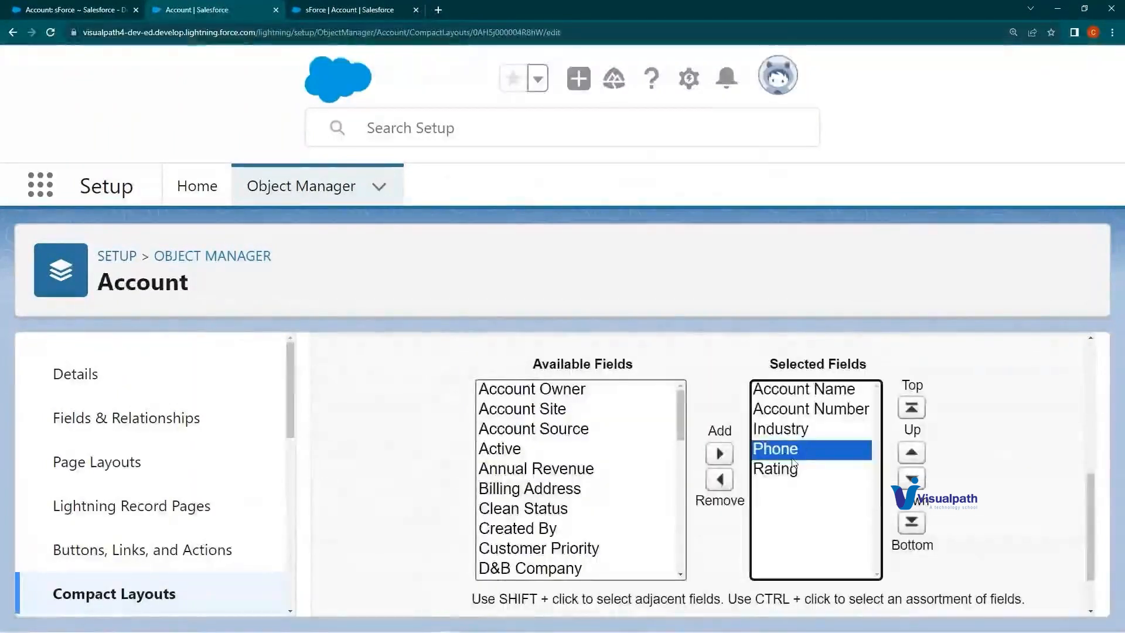
left_click(912, 452)
left_click(911, 452)
left_click(911, 451)
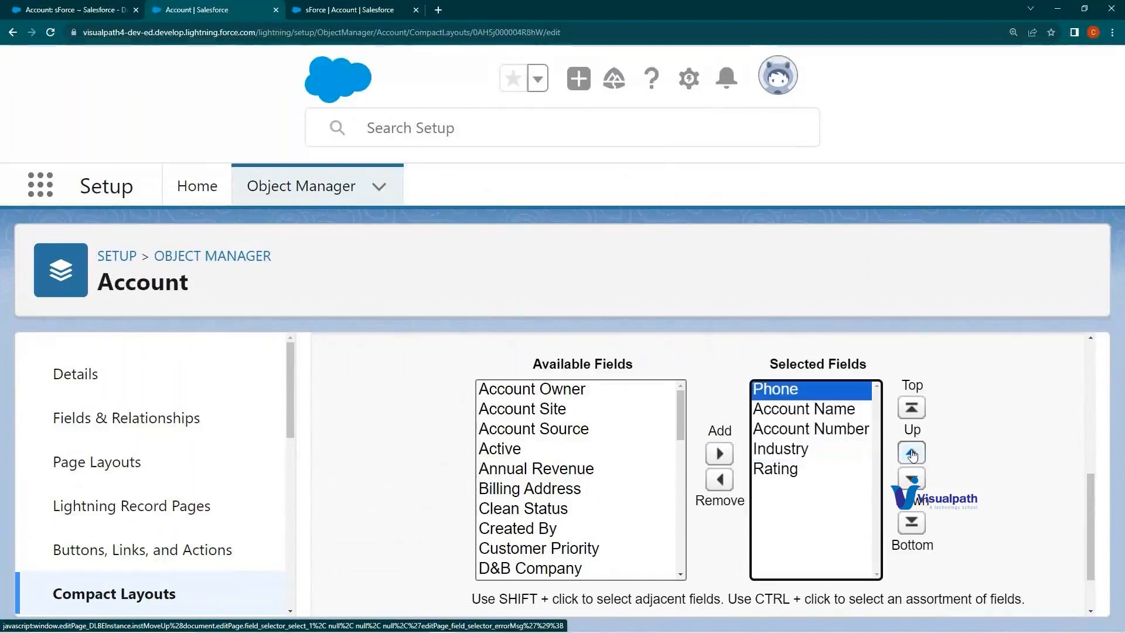
Step: Save the Account compact layout with Phone as the first field and reload the sForce account record
scroll(729, 399, "down", 1)
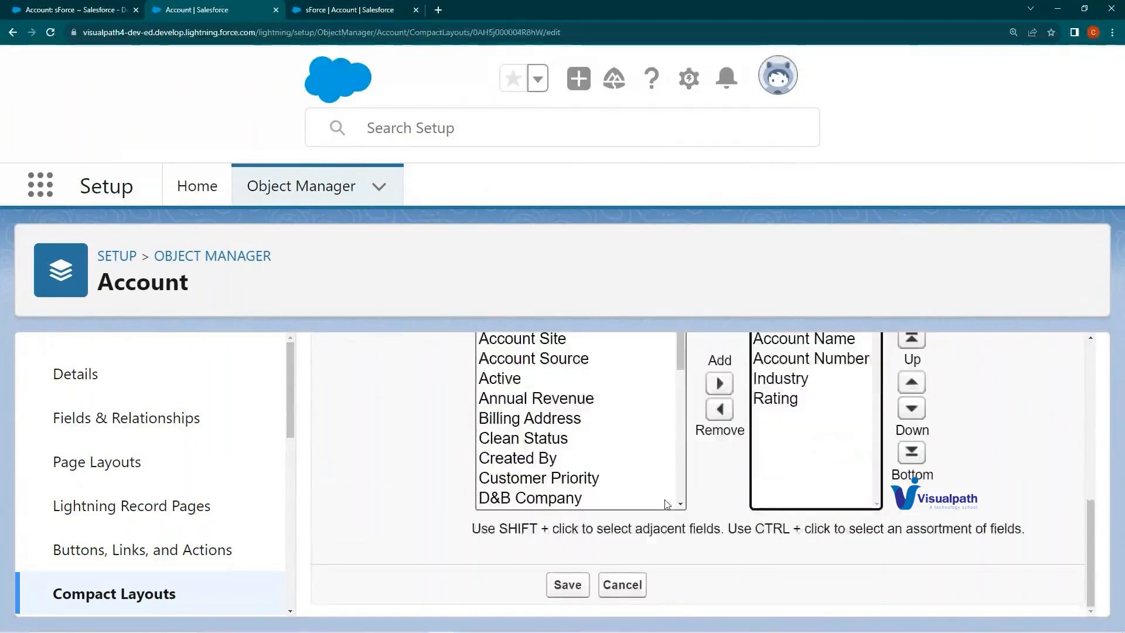
left_click(564, 586)
left_click(349, 10)
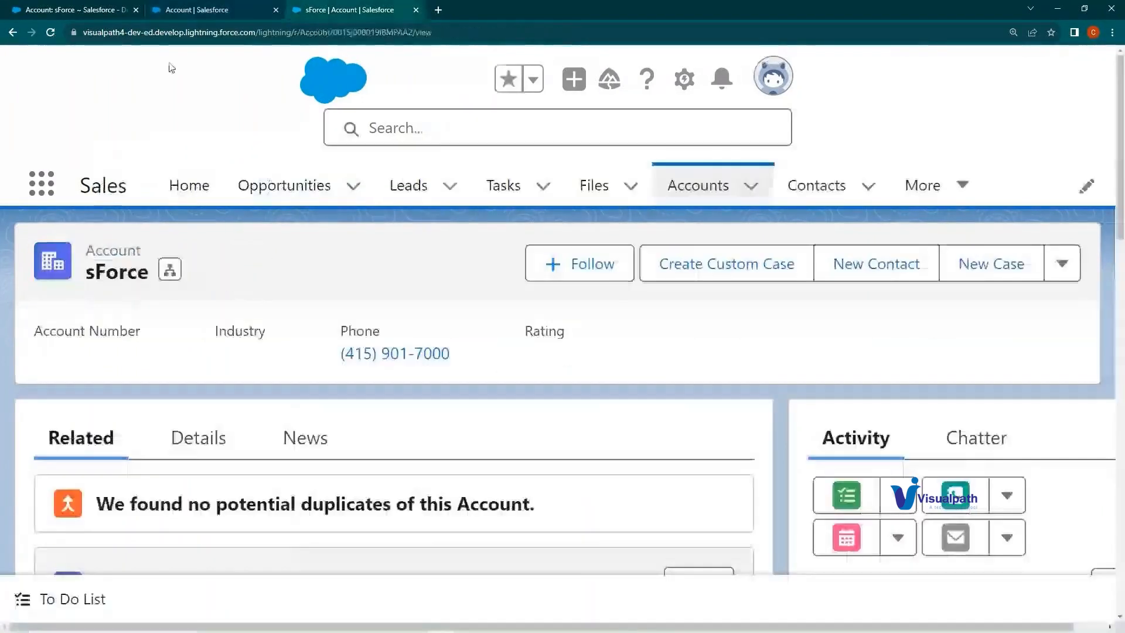
left_click(50, 32)
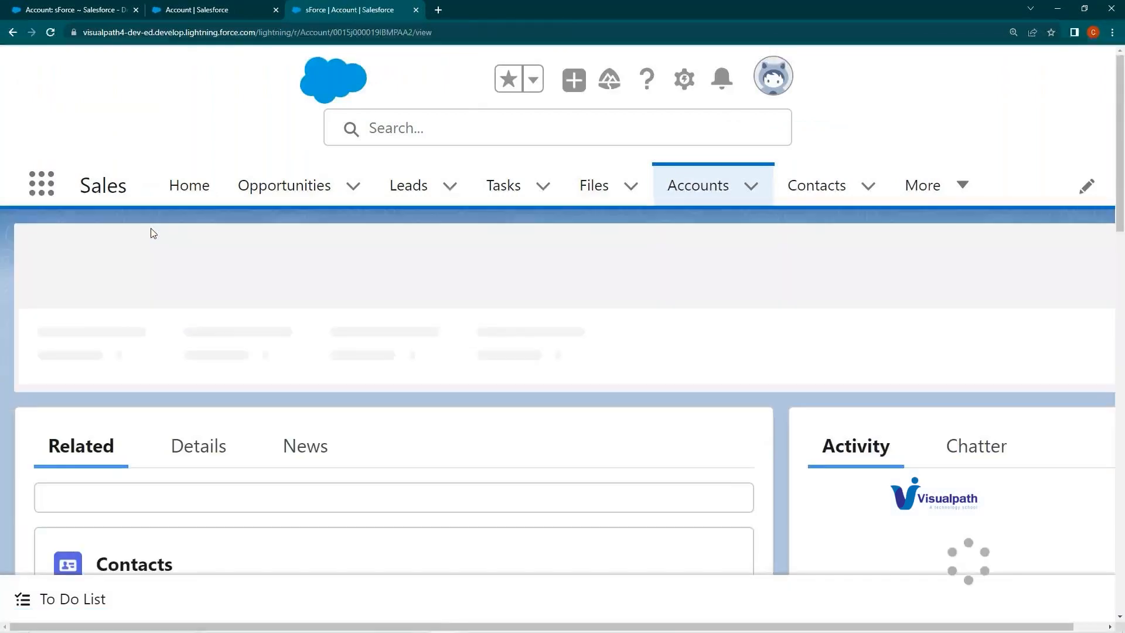
Step: Review the included fields of Account Compact Layout and reload the sForce account record to compare its highlights
left_click(256, 7)
left_click(422, 473)
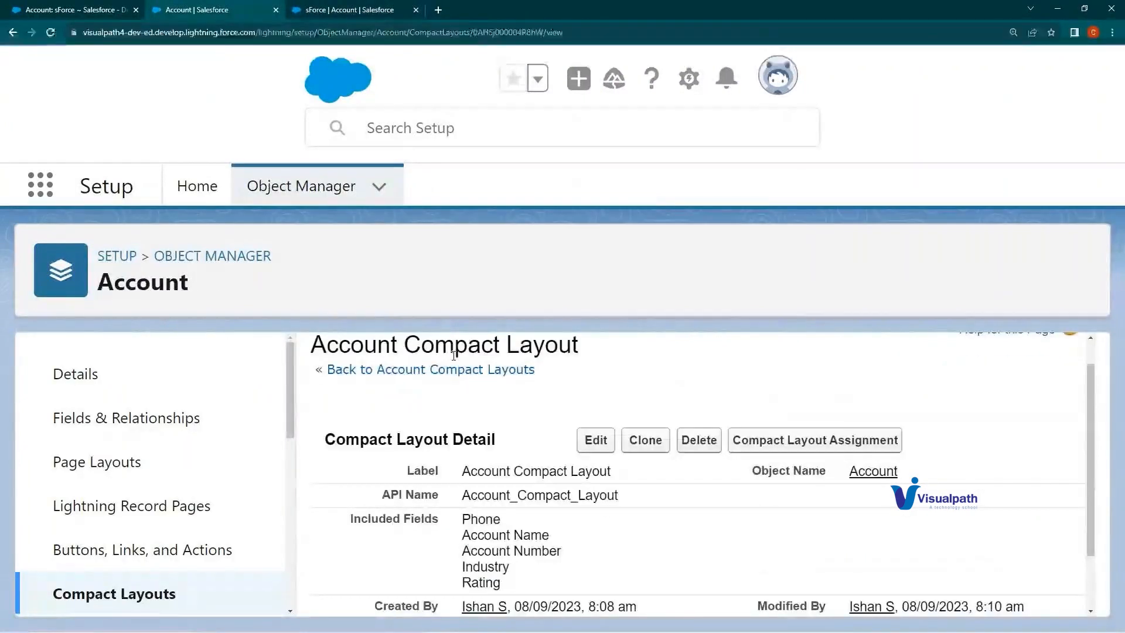
key("ctrl+Tab")
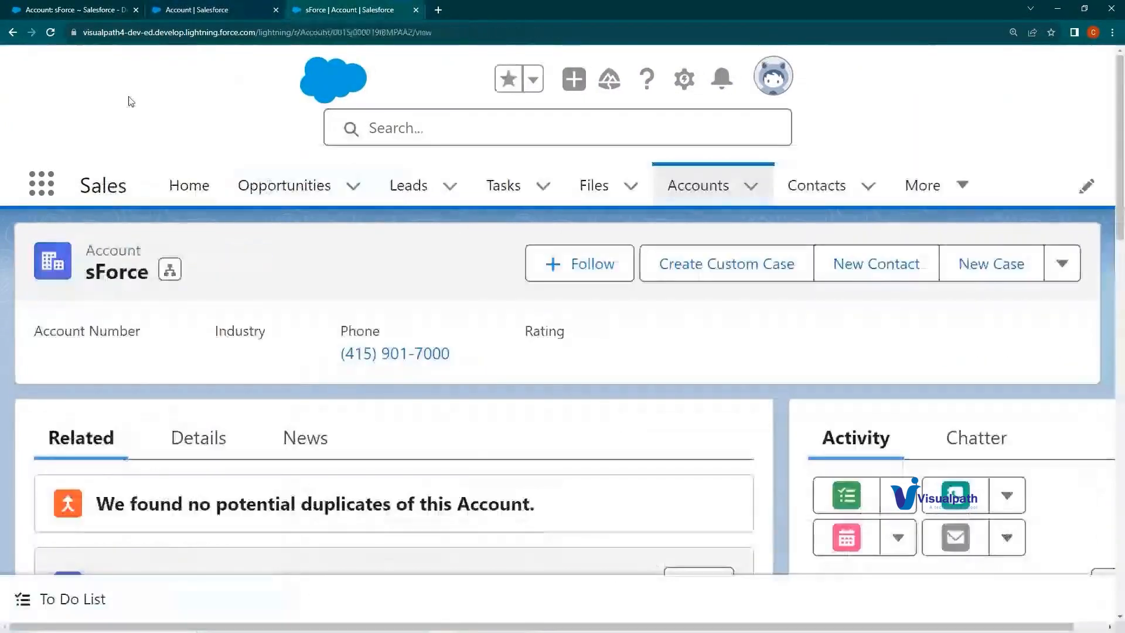
key("F5")
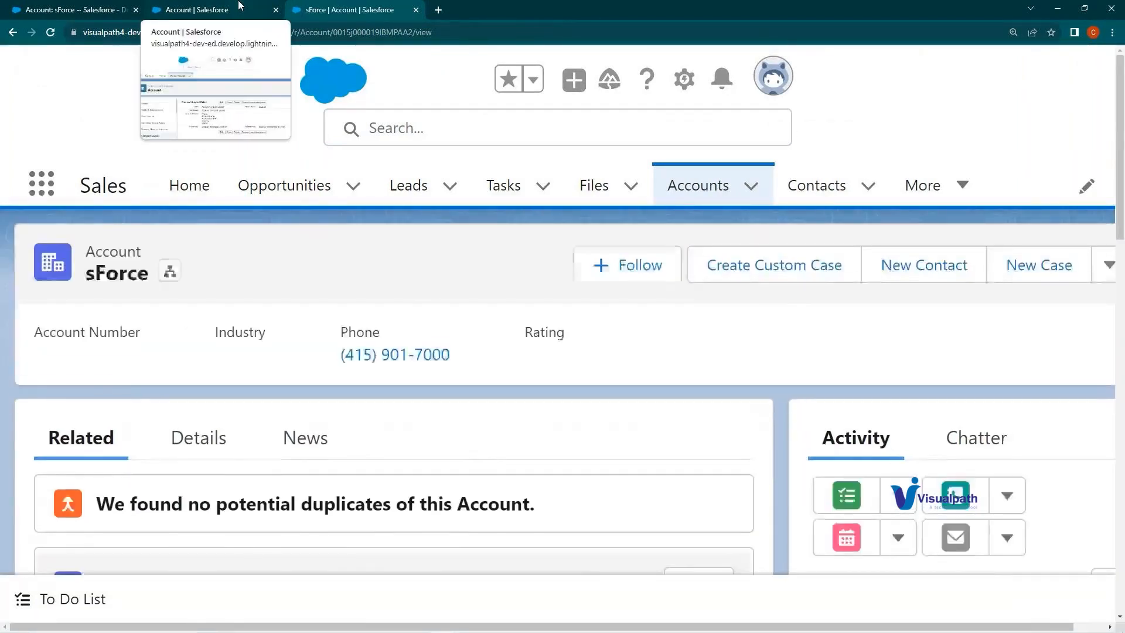
Step: Edit Account Compact Layout and move Phone down to third place in the selected fields, below Account Number
left_click(239, 5)
left_click(578, 368)
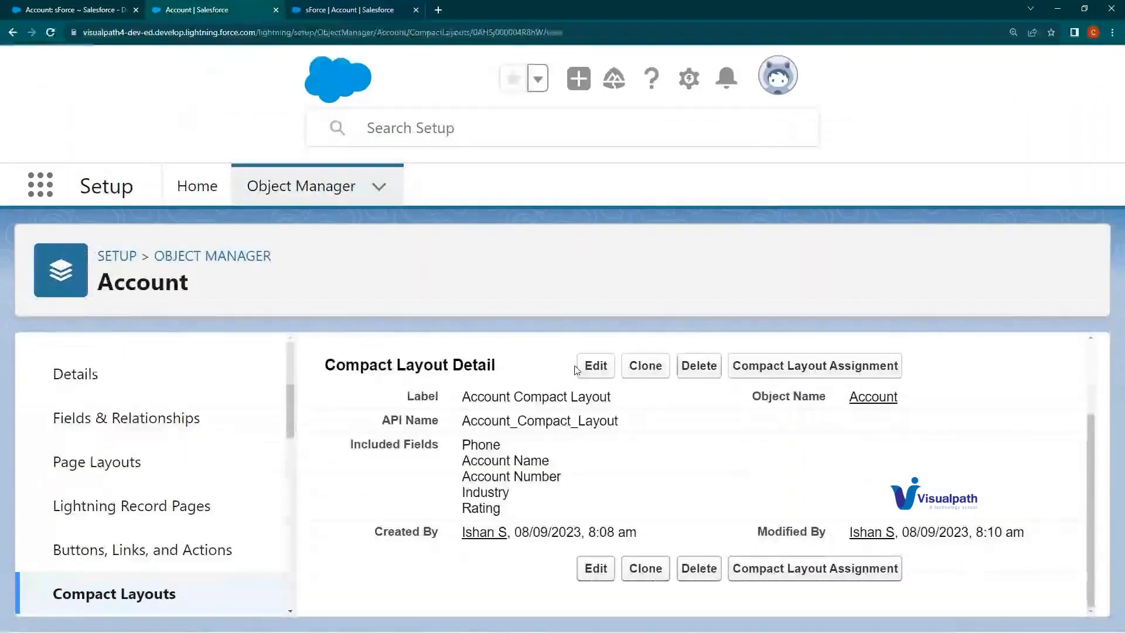
scroll(400, 385, "down", 3)
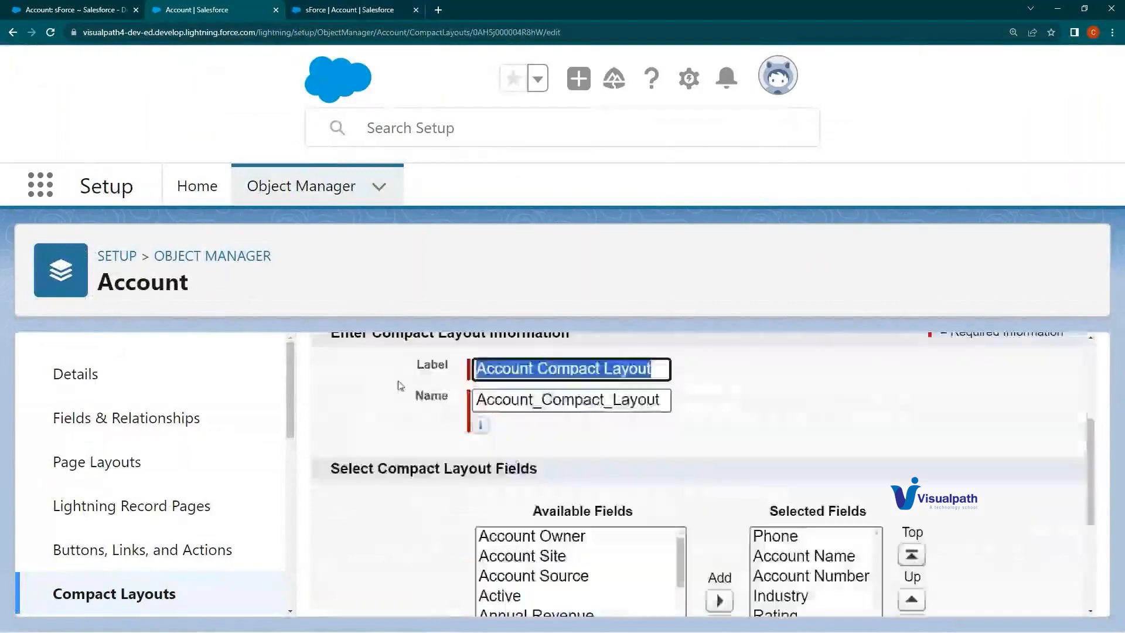
scroll(398, 385, "down", 2)
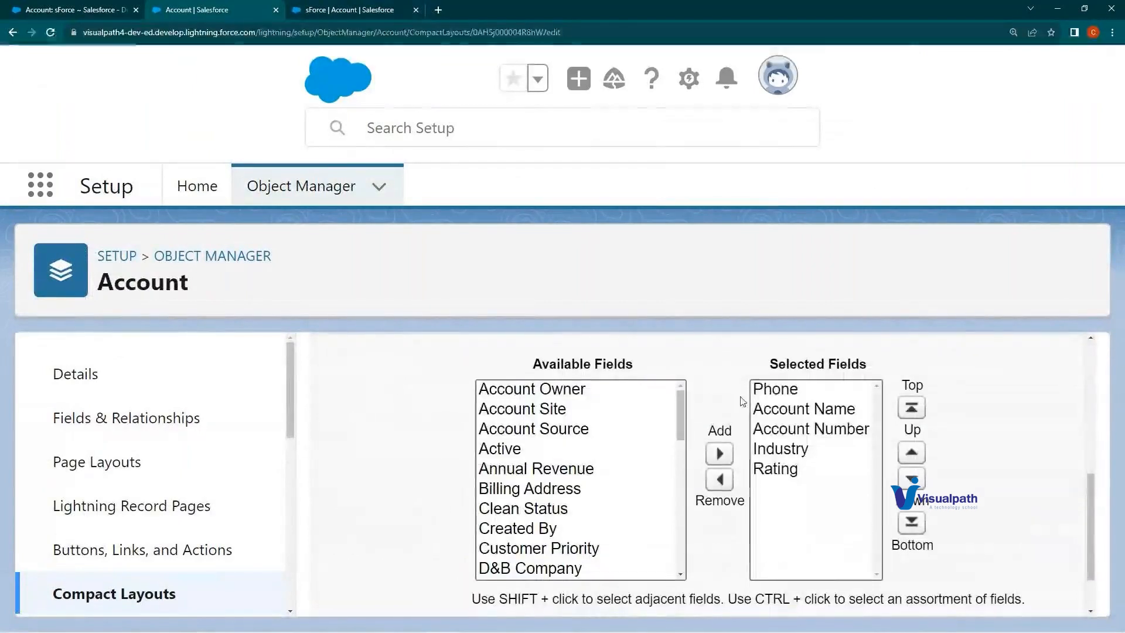
left_click(779, 389)
left_click(911, 478)
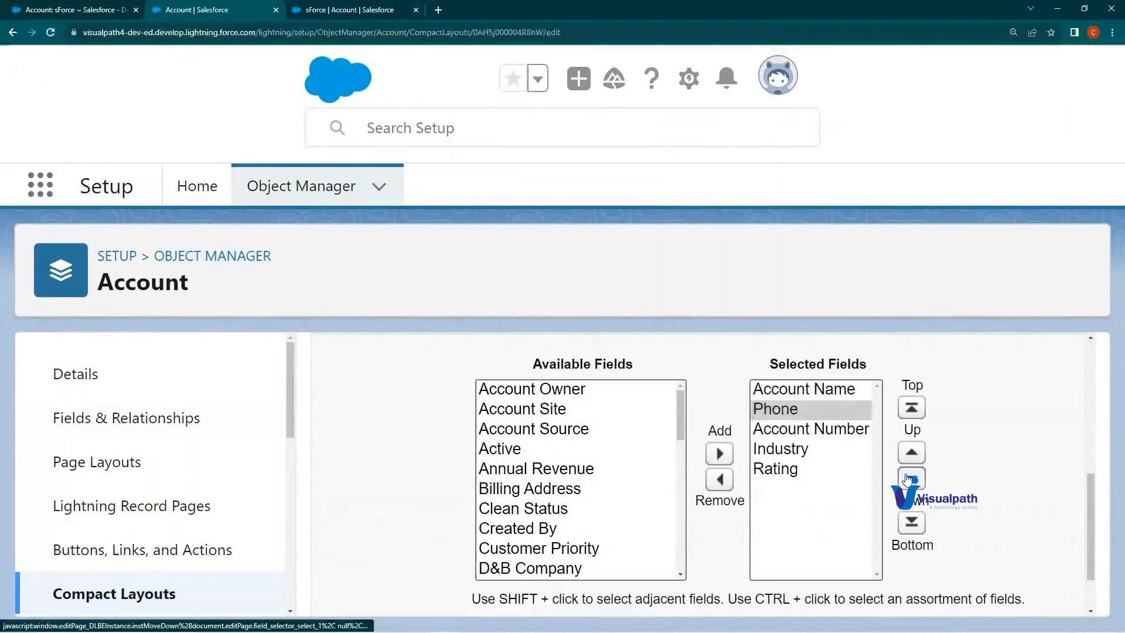
left_click(907, 478)
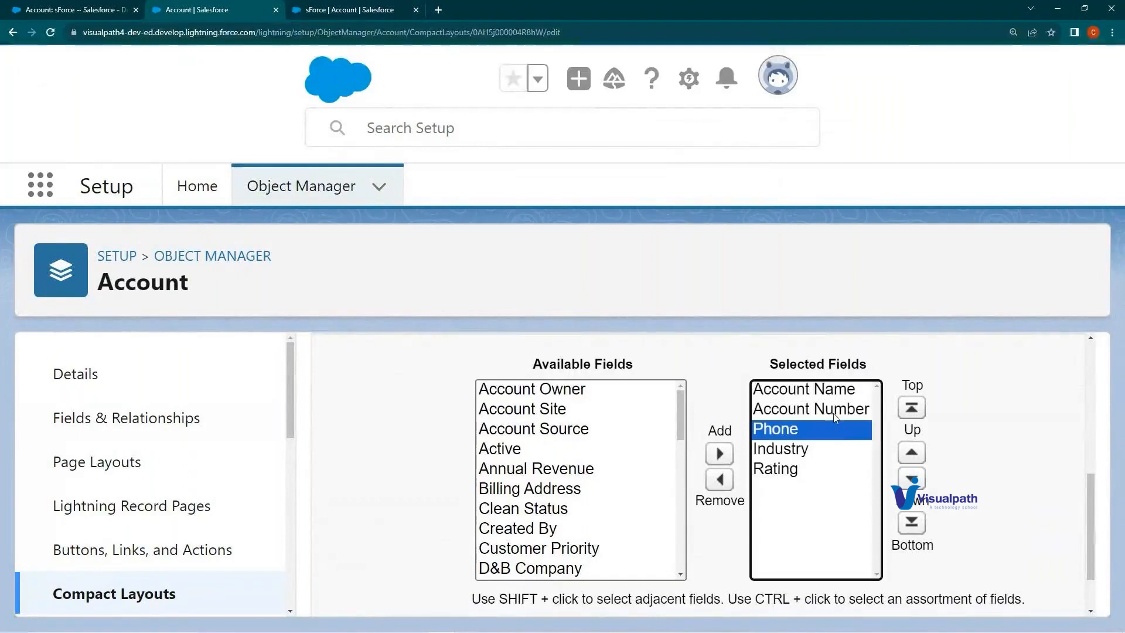
Step: Move Account Number up one place in the selected fields and save the compact layout
left_click(834, 413)
left_click(911, 452)
scroll(593, 579, "down", 2)
left_click(567, 584)
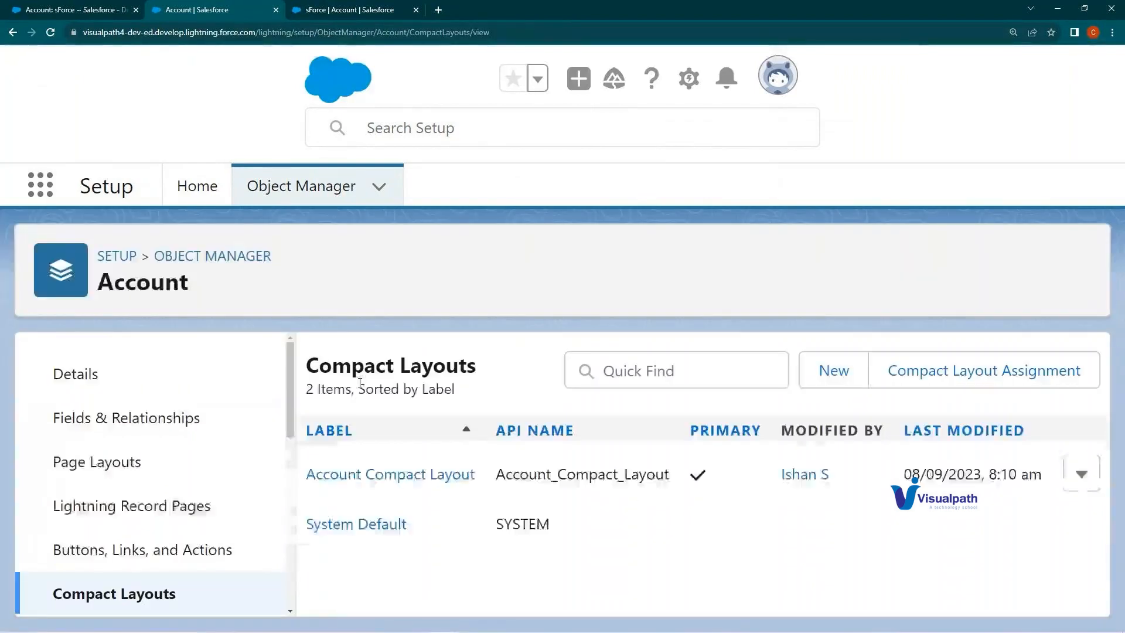
Step: Reload the sForce account record, then open the GenePoint account from the accounts list to check its highlighted fields
left_click(311, 6)
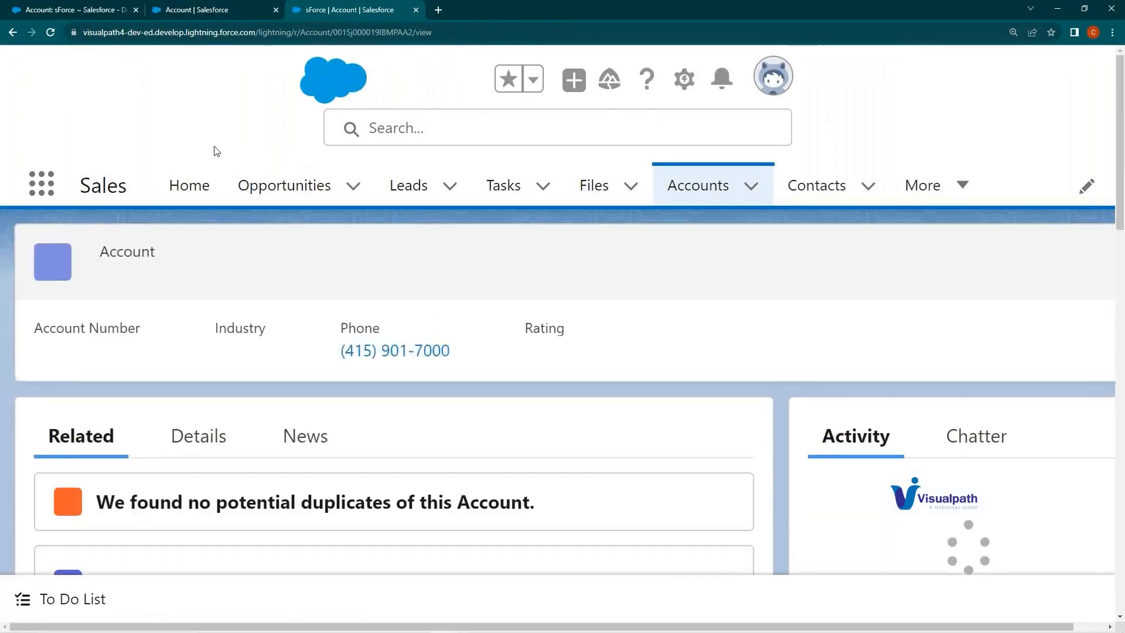
left_click(52, 32)
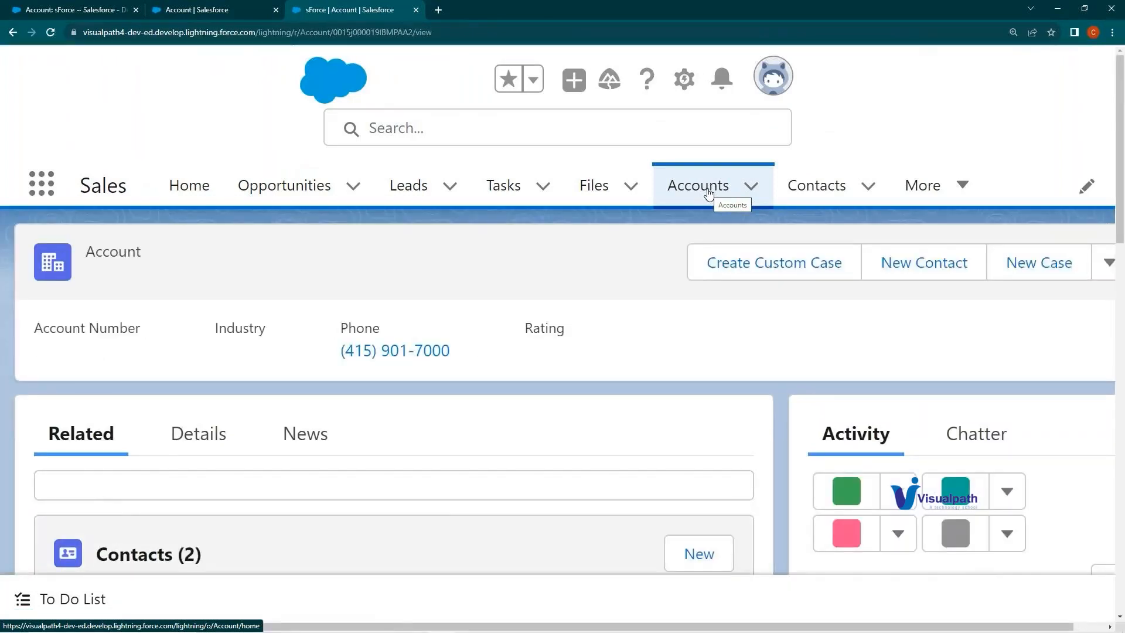
left_click(709, 193)
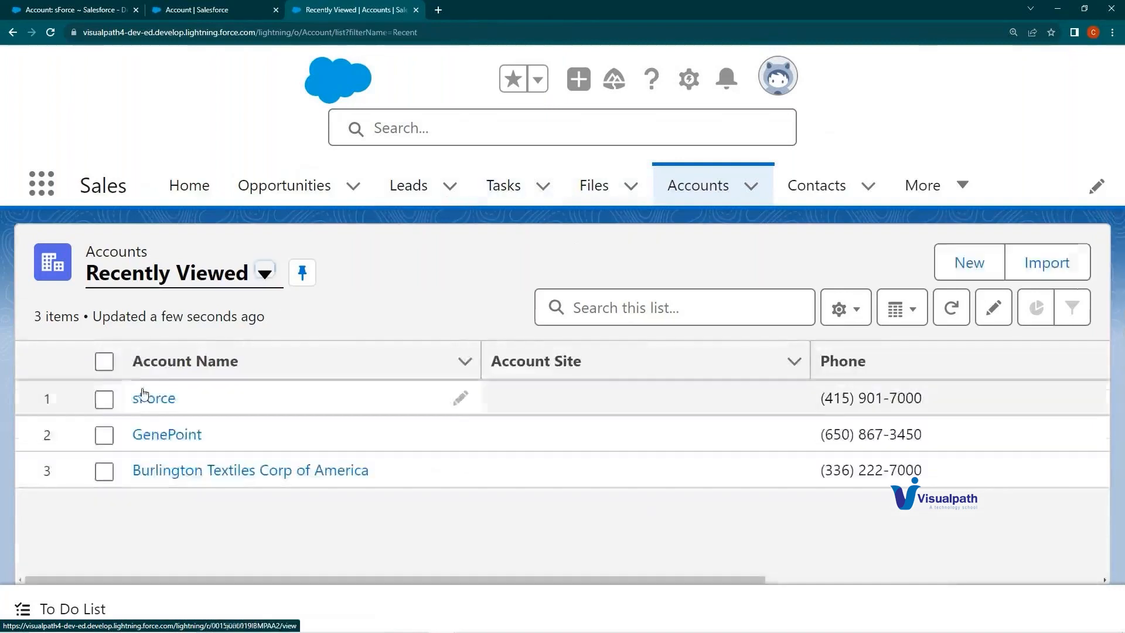
left_click(151, 434)
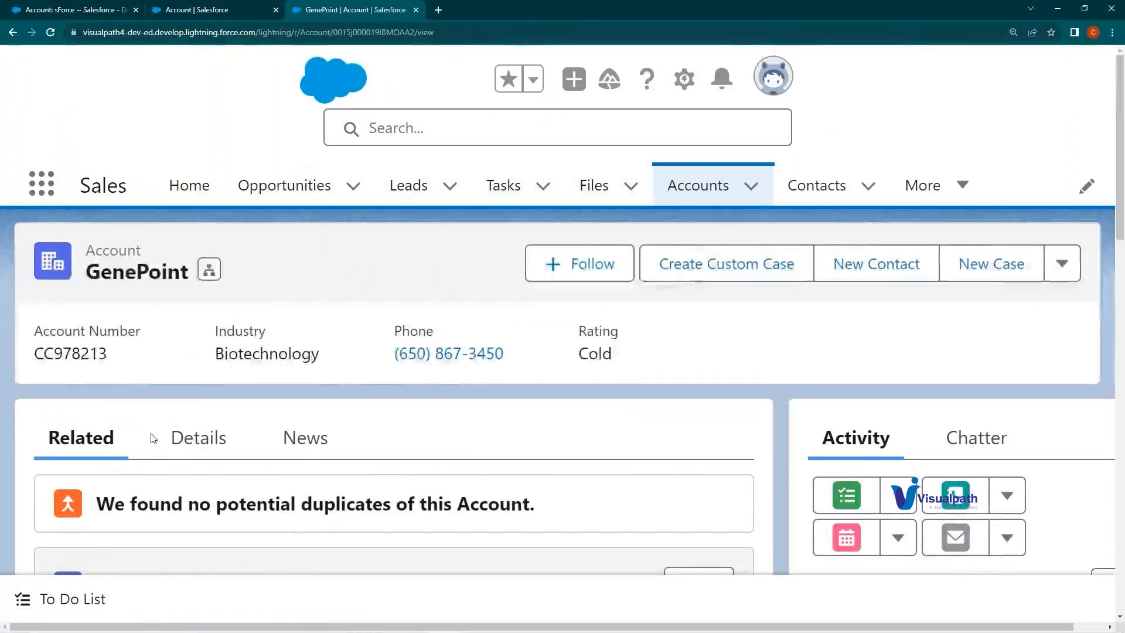
Step: Edit the Account object's compact layout assignment, choose Account Compact Layout as the primary compact layout, and save
left_click(198, 10)
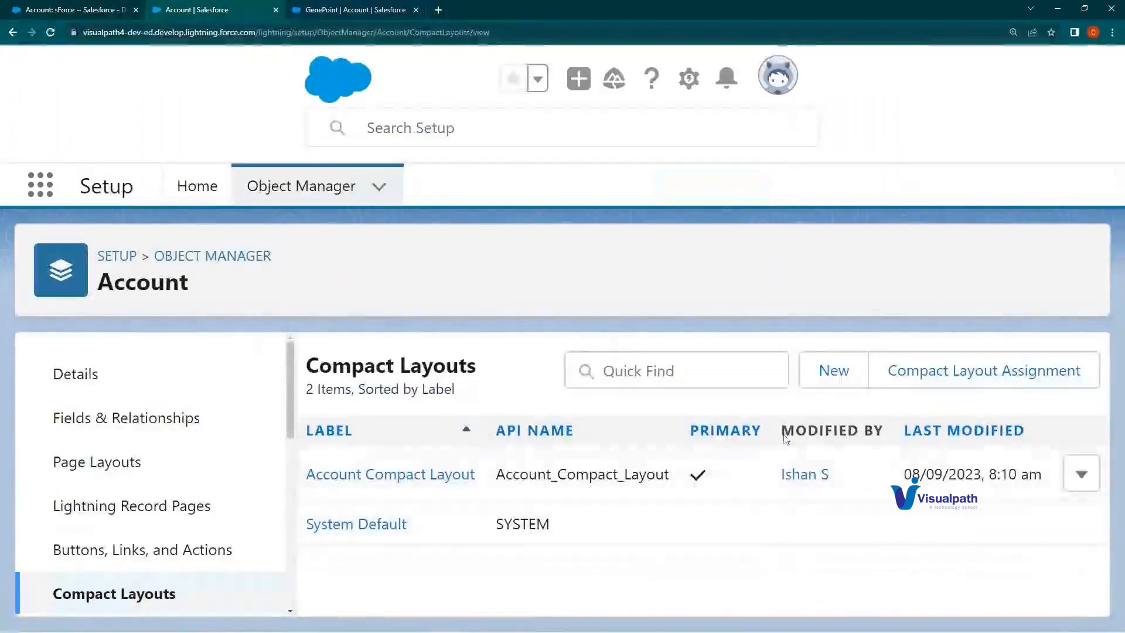
left_click(1084, 478)
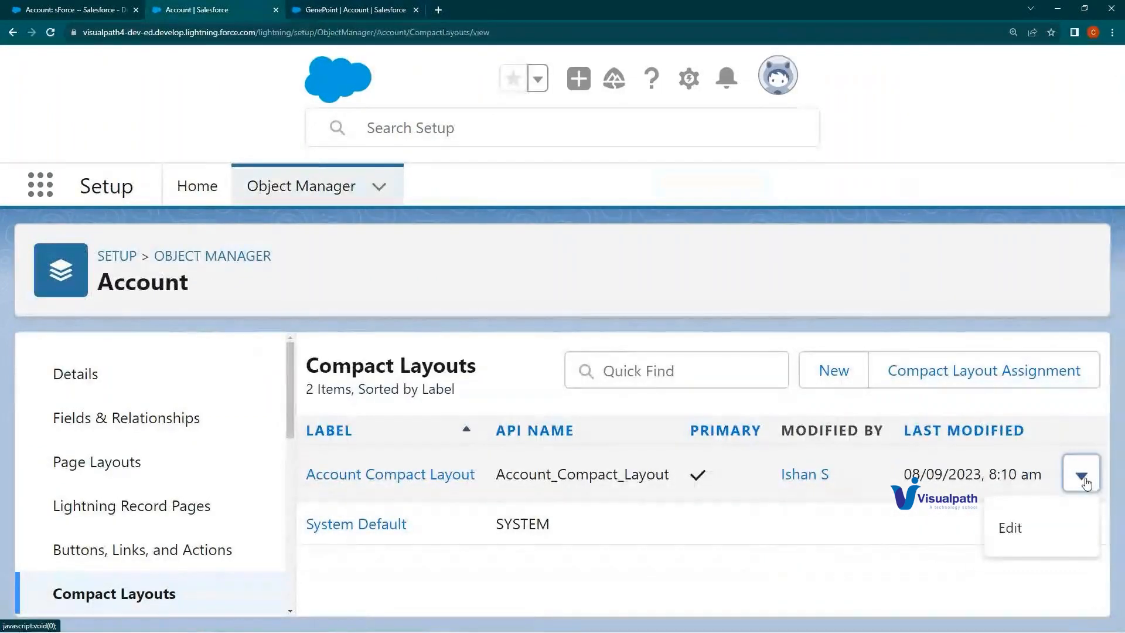
left_click(1018, 375)
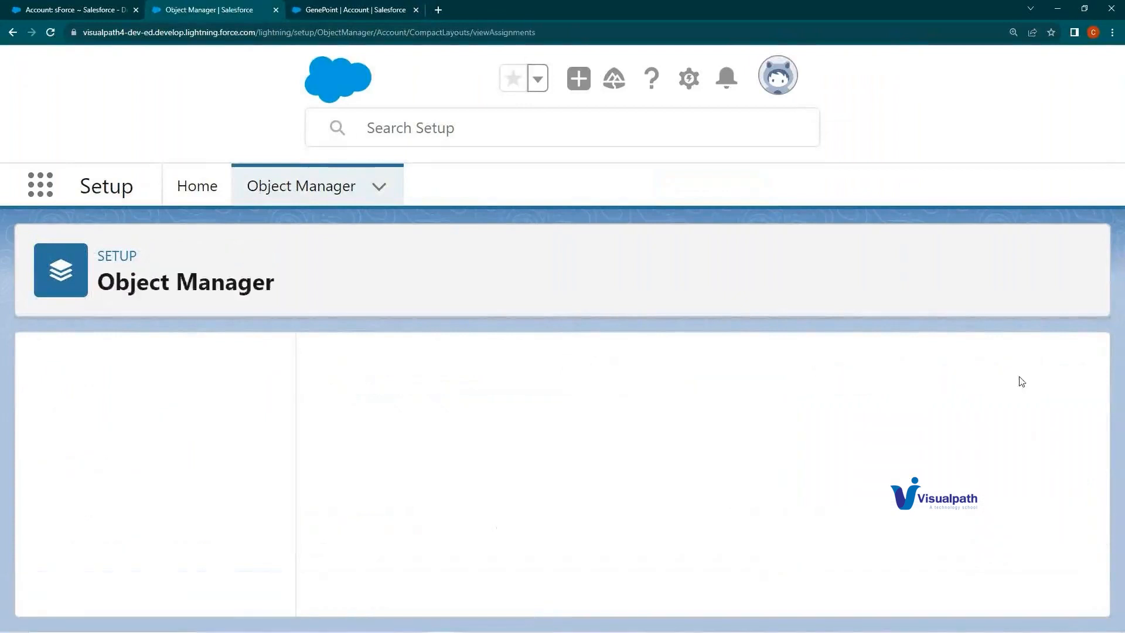
scroll(562, 375, "down", 1)
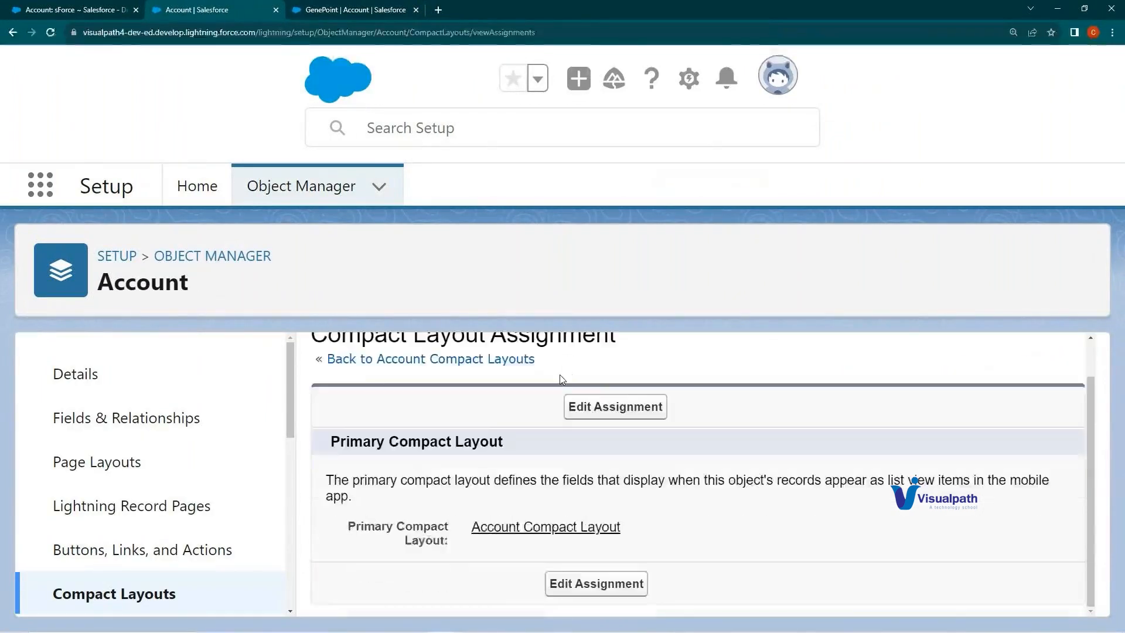
left_click(592, 410)
scroll(562, 469, "down", 1)
left_click(586, 531)
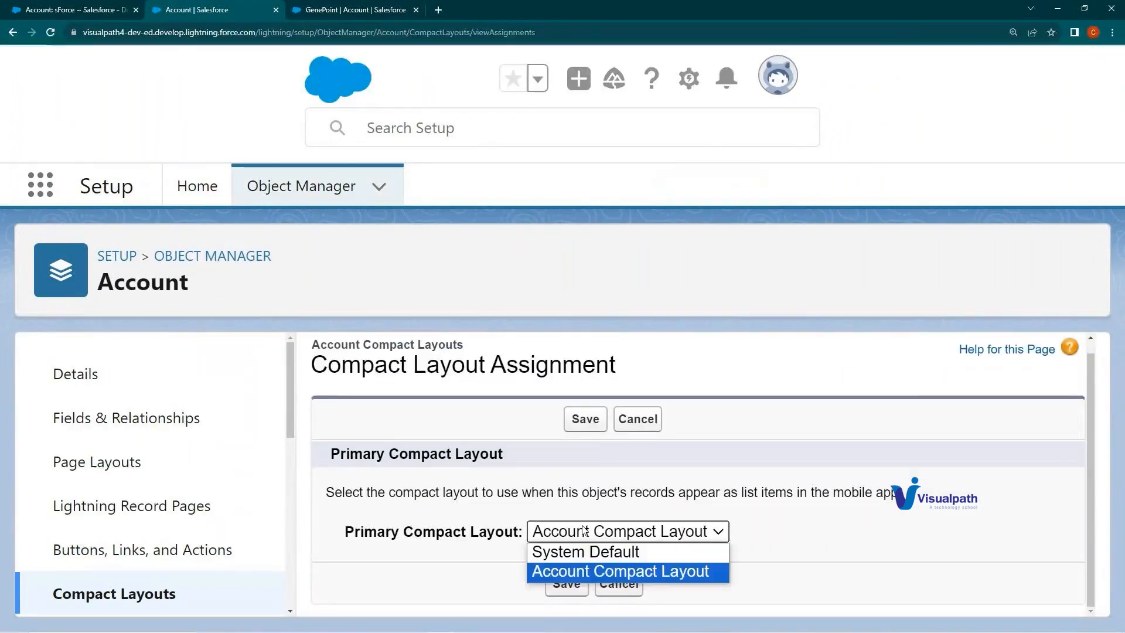
left_click(586, 550)
left_click(584, 581)
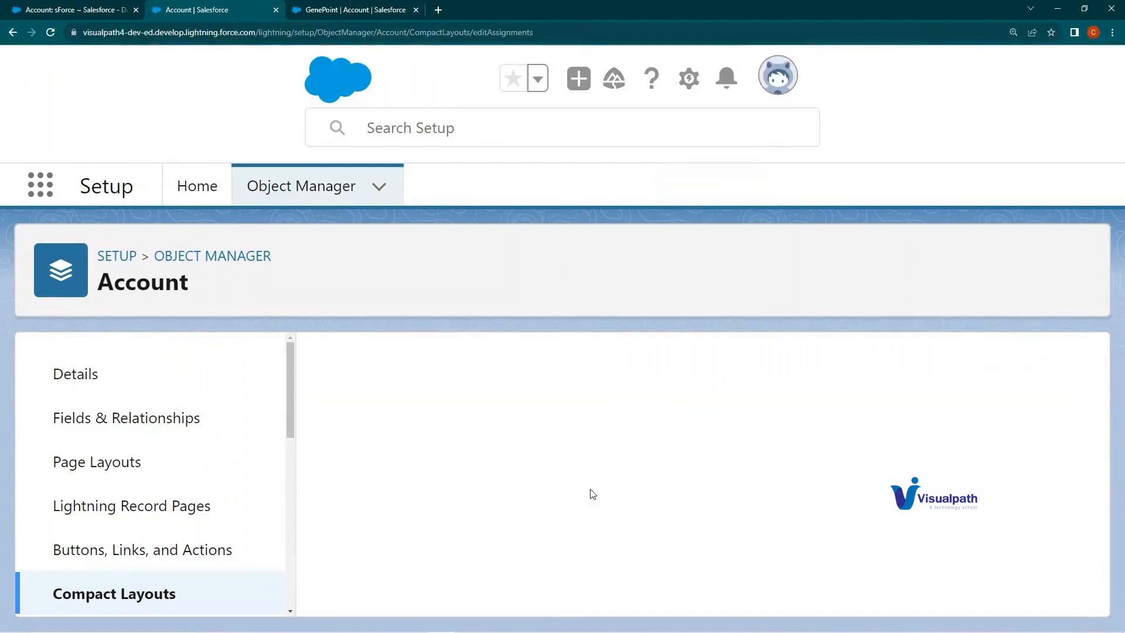
left_click(579, 543)
left_click(586, 583)
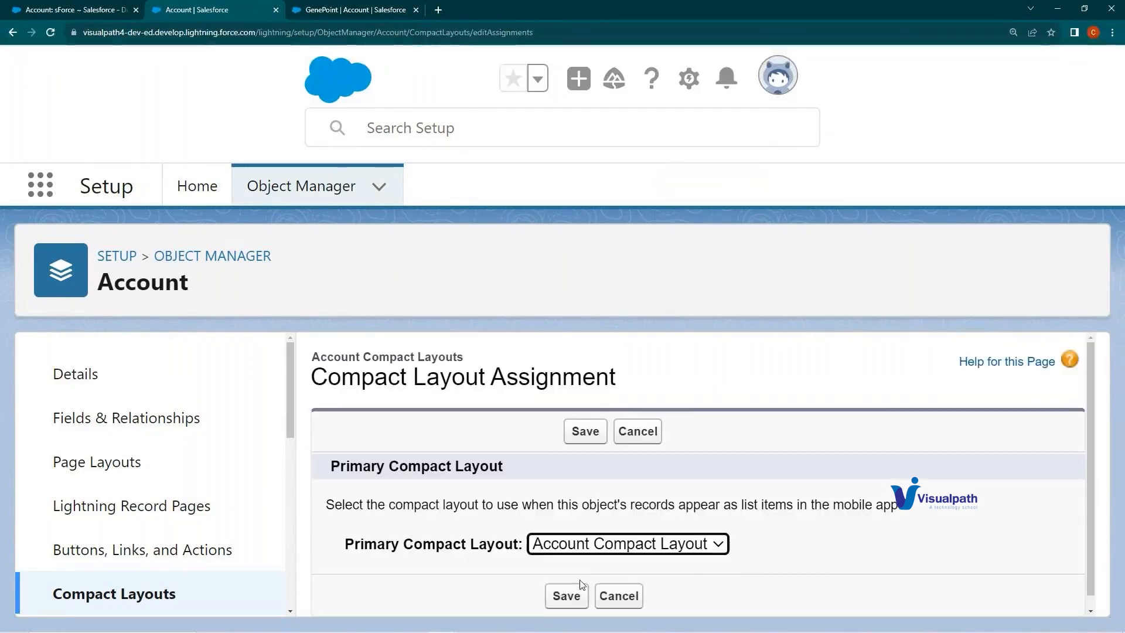
left_click(566, 595)
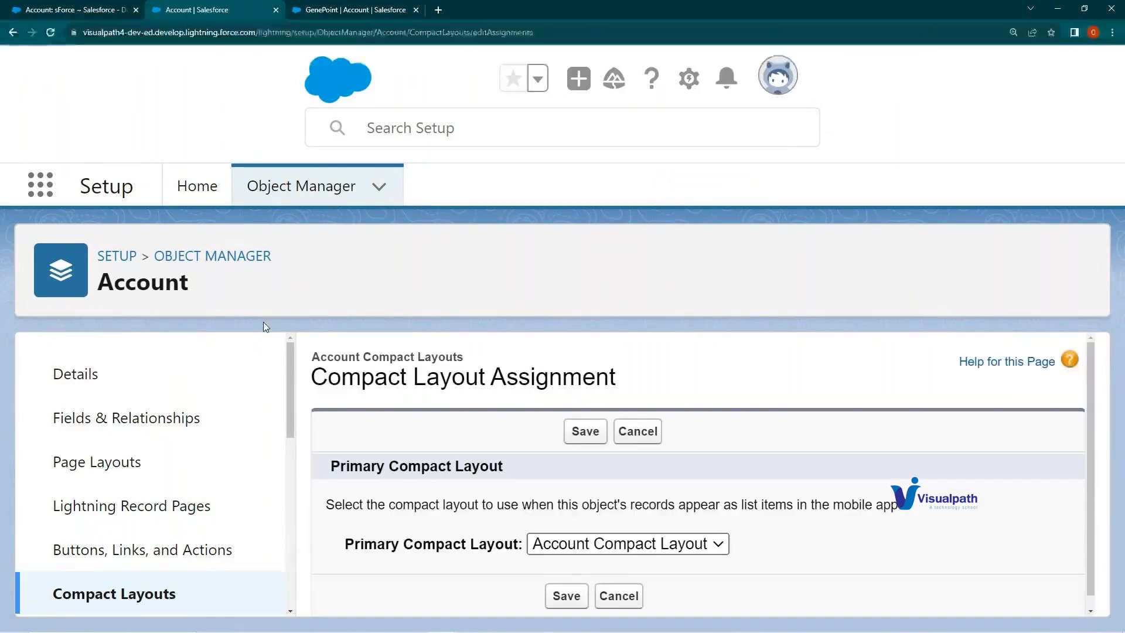
Step: Reload the GenePoint account record to check its highlighted fields, and open the Opportunities list in Sales
left_click(73, 10)
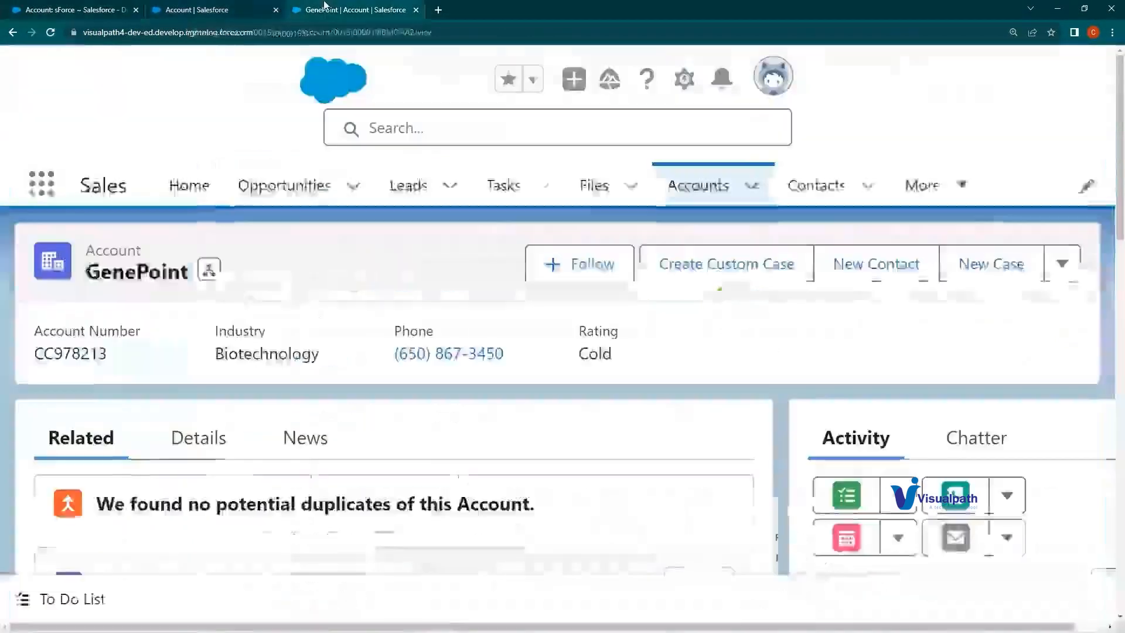
left_click(324, 9)
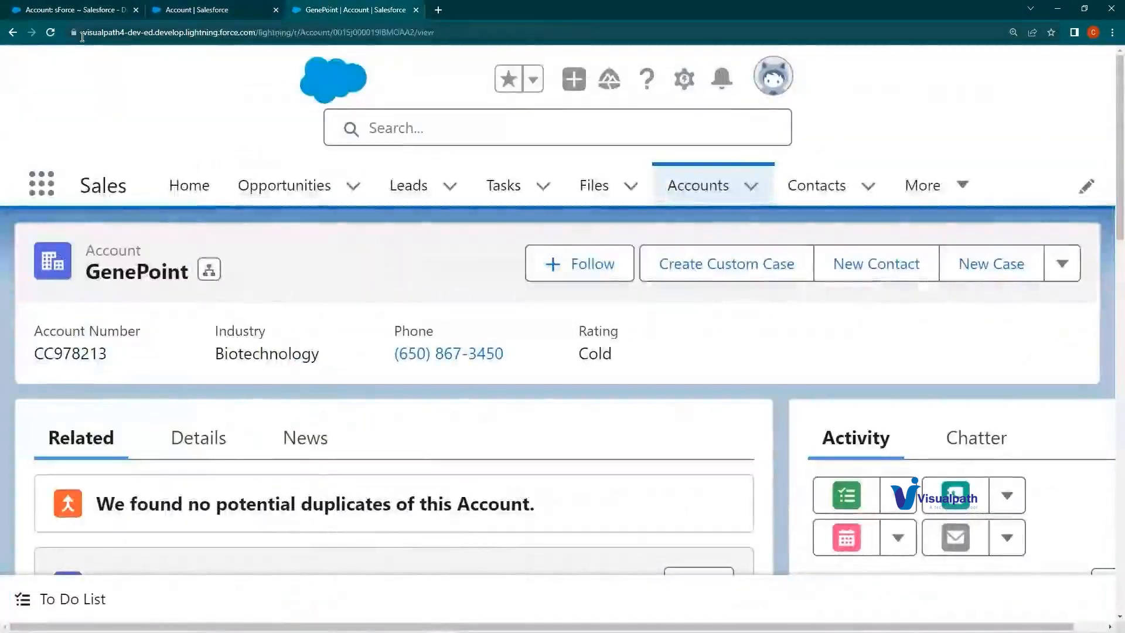
left_click(50, 32)
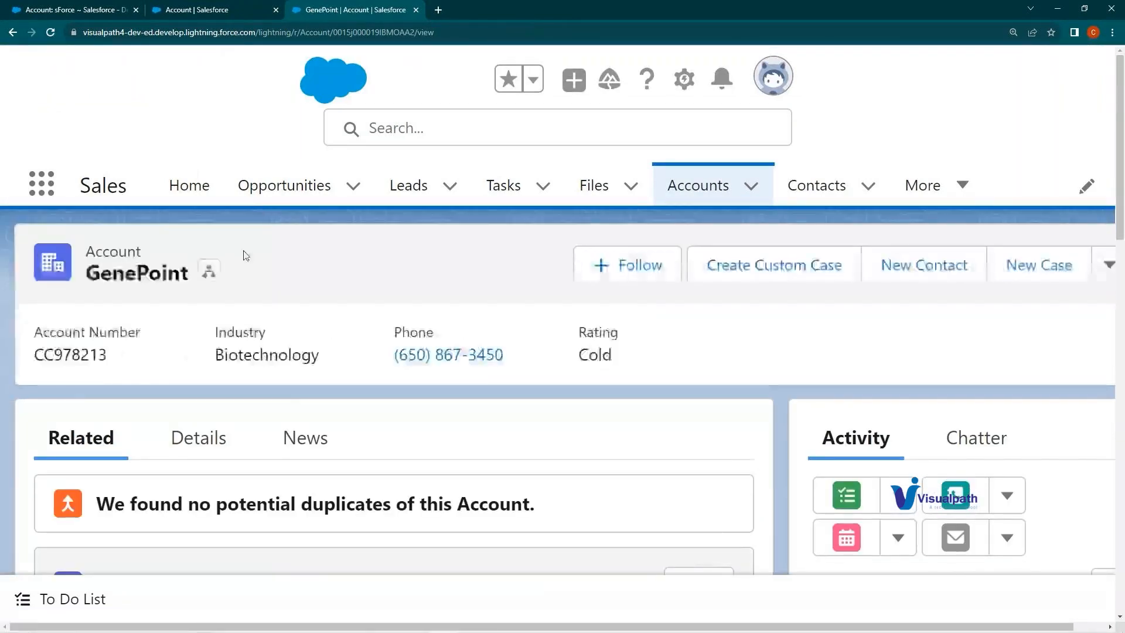
left_click(304, 193)
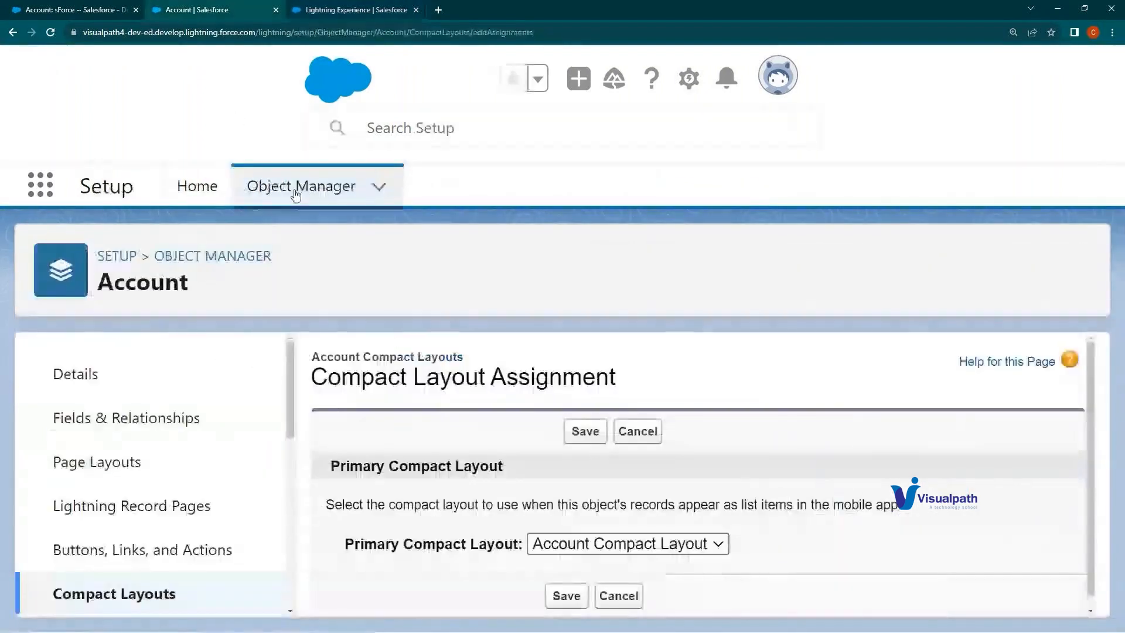
Step: Search the Object Manager for "opp" and open the Opportunity object's compact layouts
left_click(296, 194)
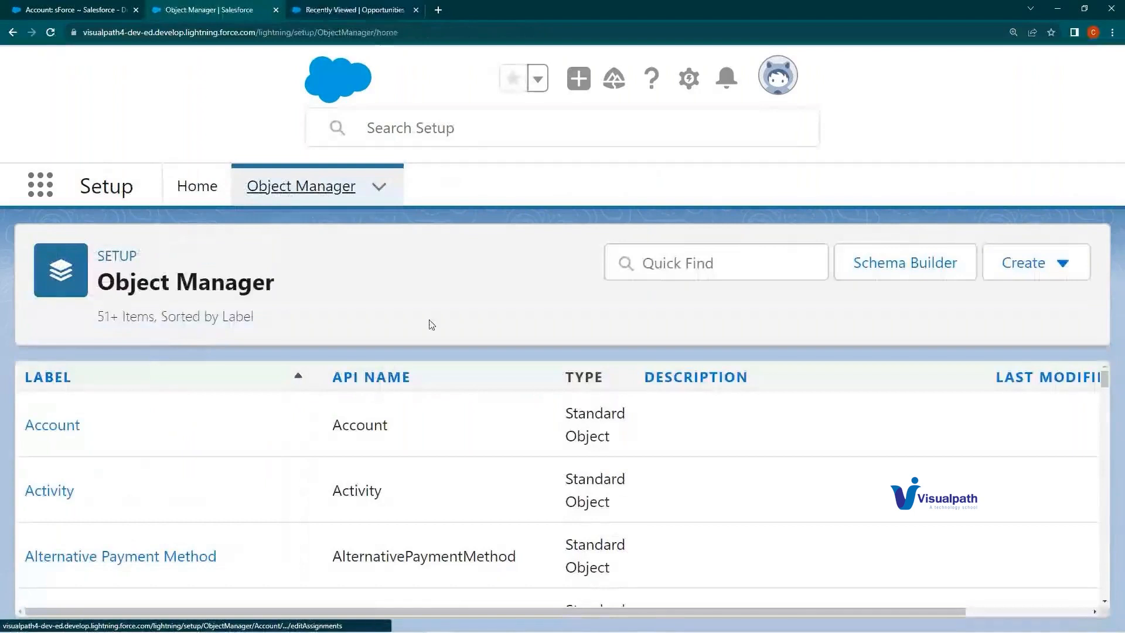
left_click(642, 258)
type("opp")
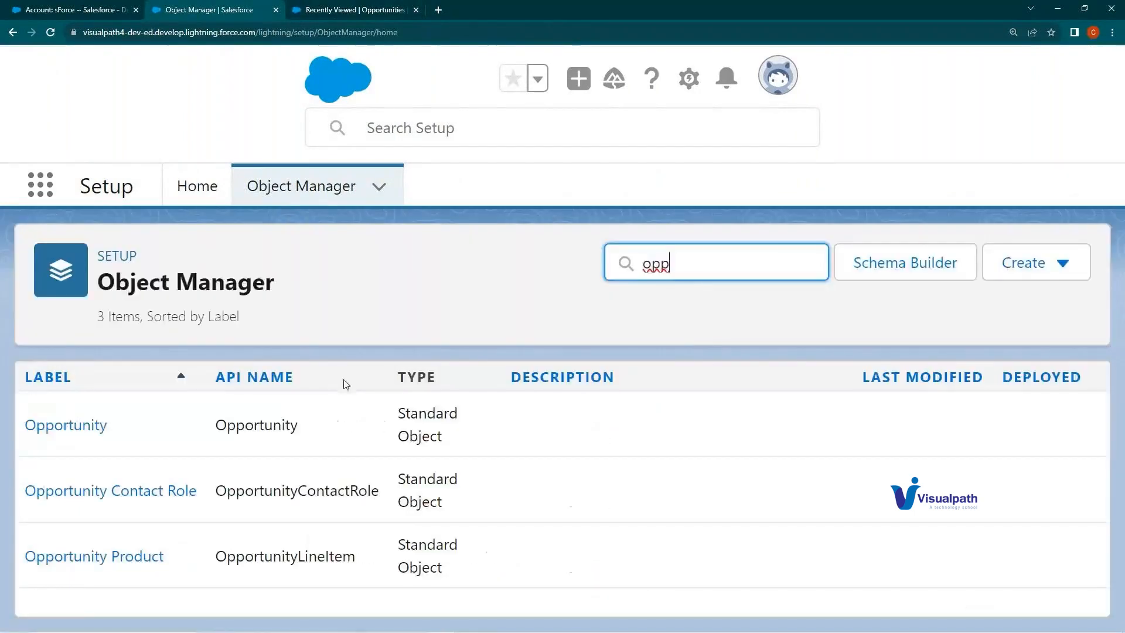
left_click(85, 431)
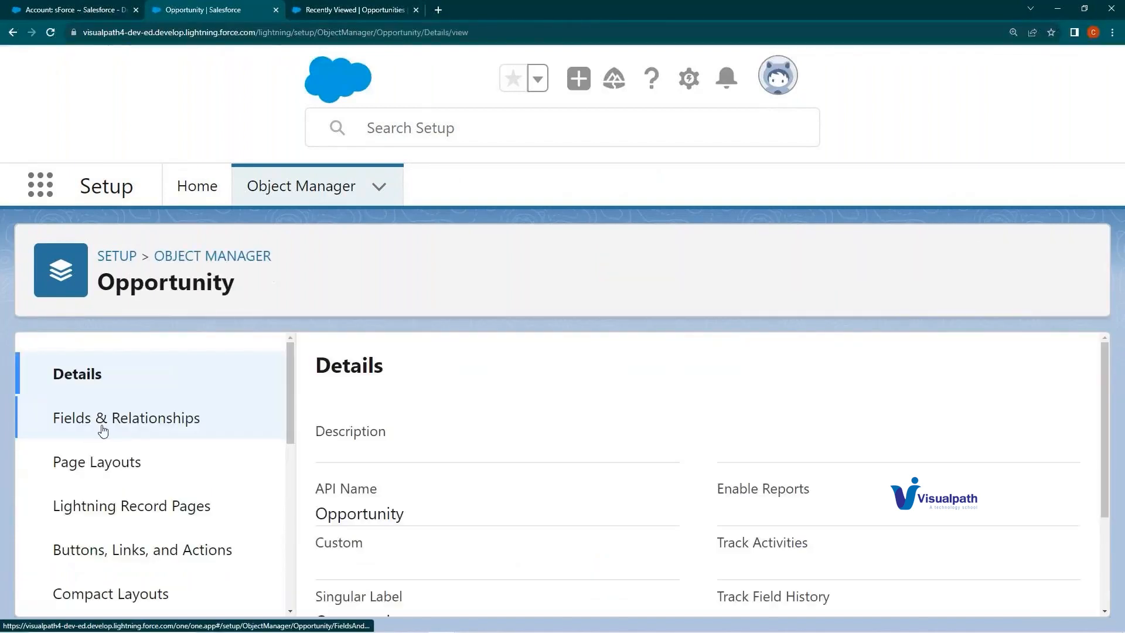
scroll(107, 456, "down", 2)
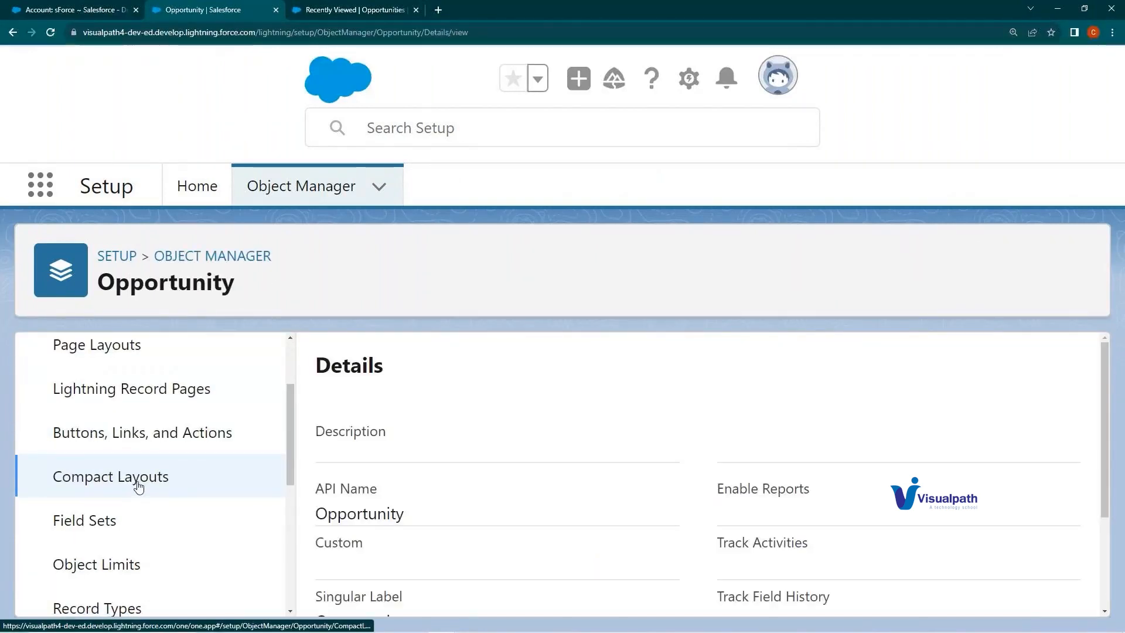
left_click(138, 485)
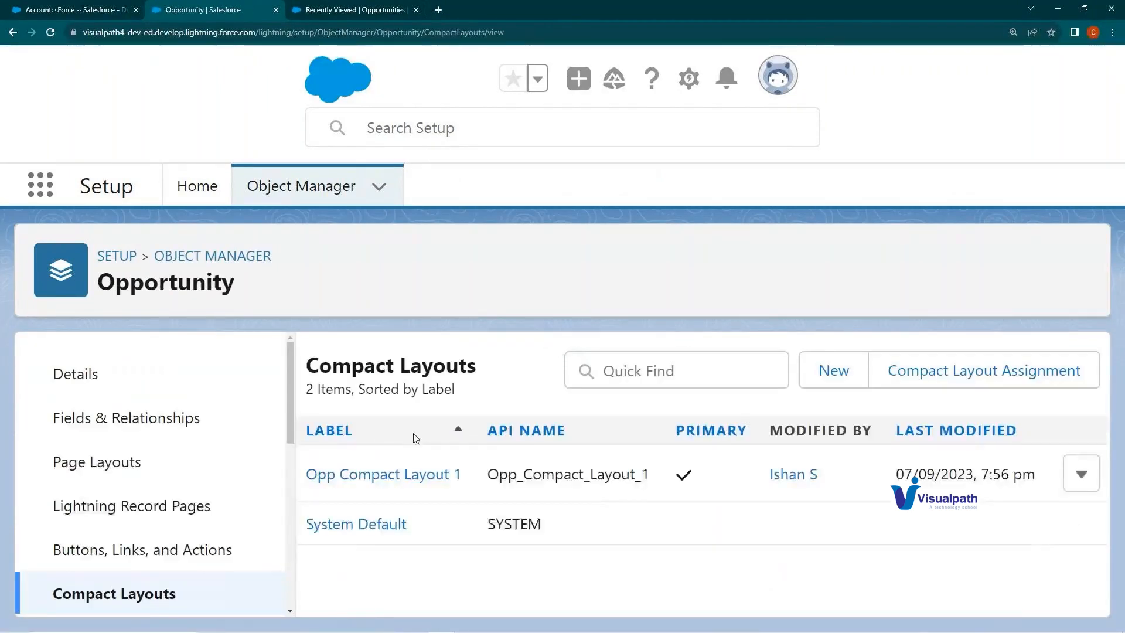
Step: Open Opp Compact Layout 1 and examine its included fields
left_click(383, 472)
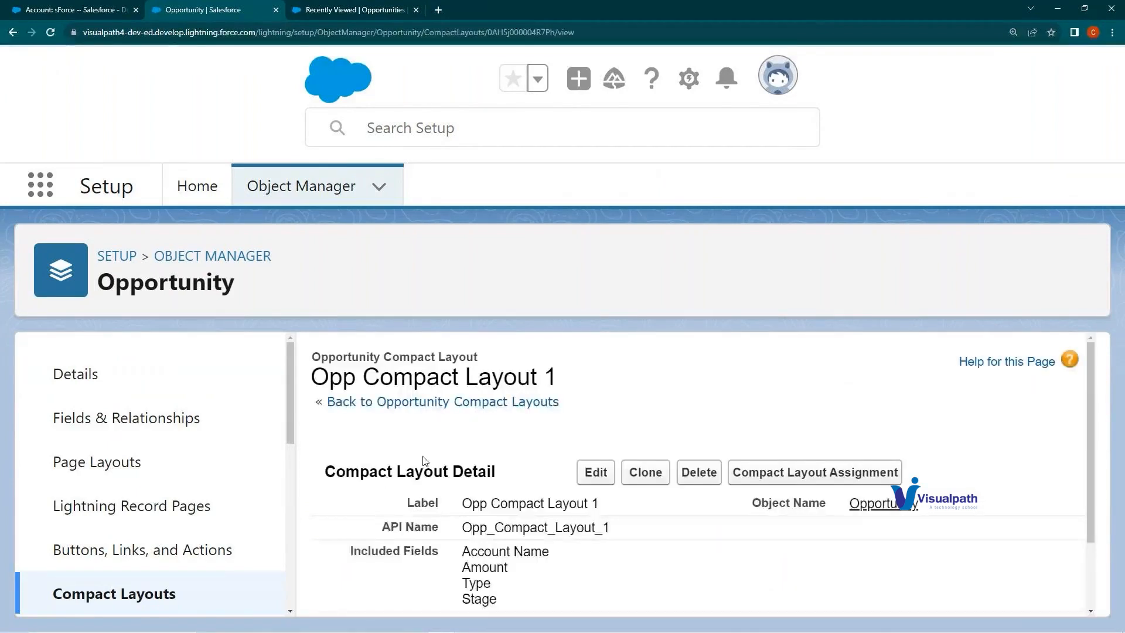
scroll(445, 463, "down", 3)
left_click_drag(463, 460, 490, 459)
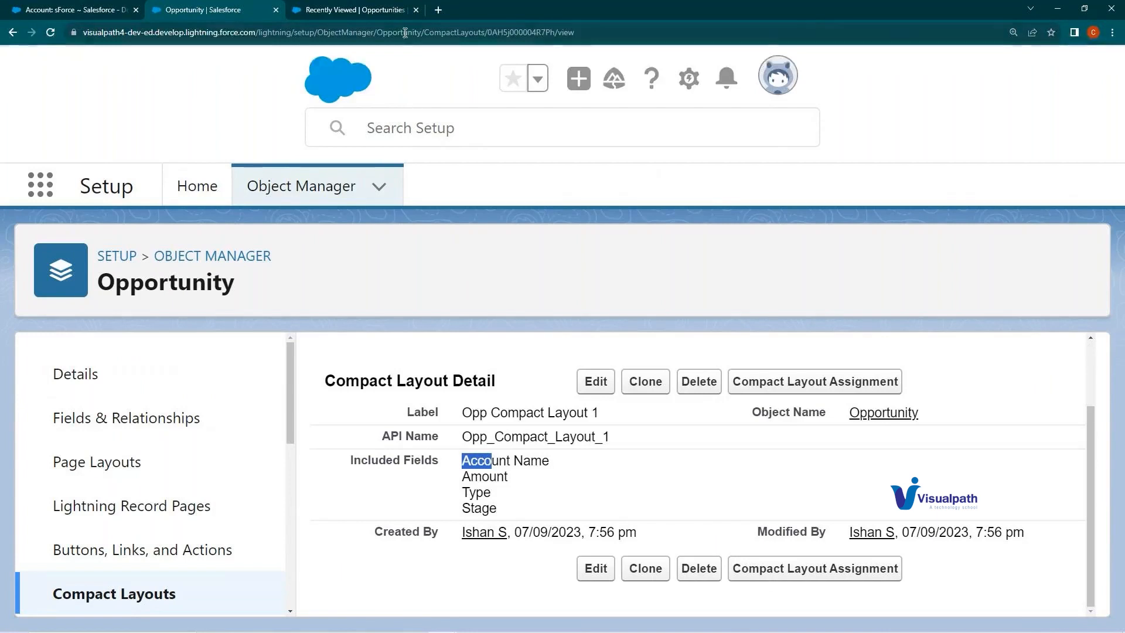
Step: Open the Test Opp record from the recently viewed opportunities and check its highlighted fields
left_click(387, 16)
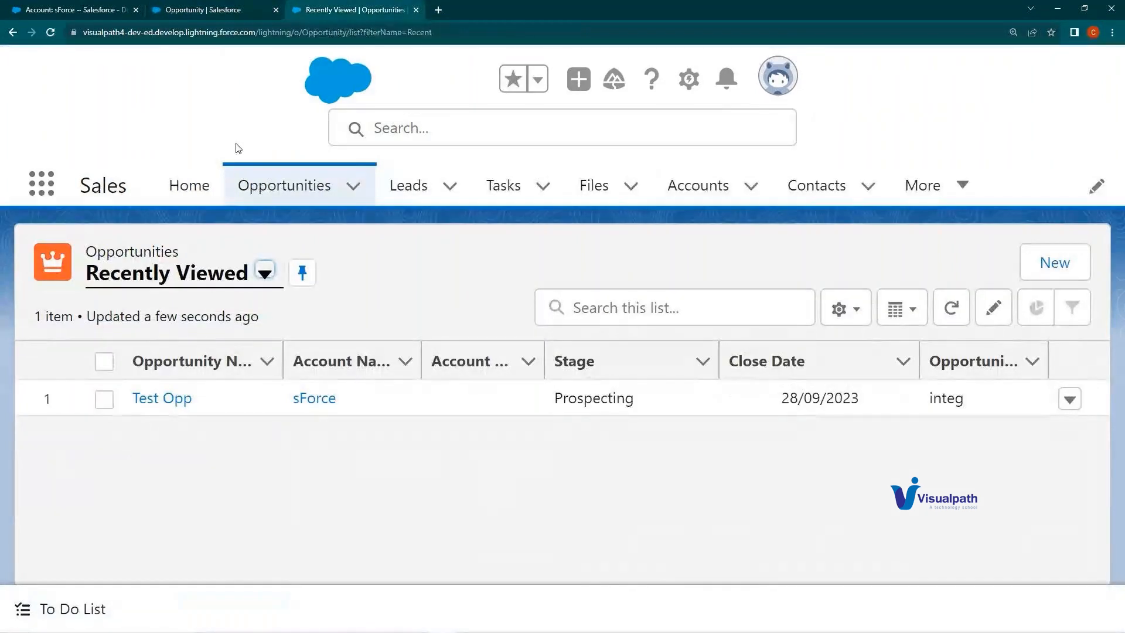
left_click(157, 398)
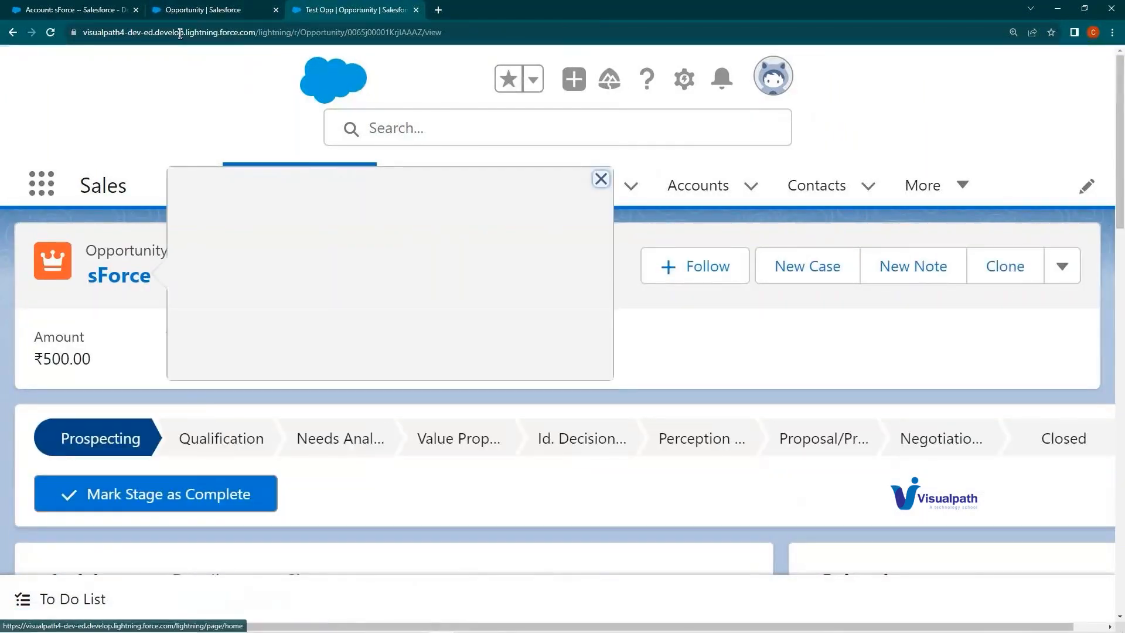
Step: Edit Opp Compact Layout 1 in the Opportunity setup and add Opportunity Name to its selected fields
left_click(254, 7)
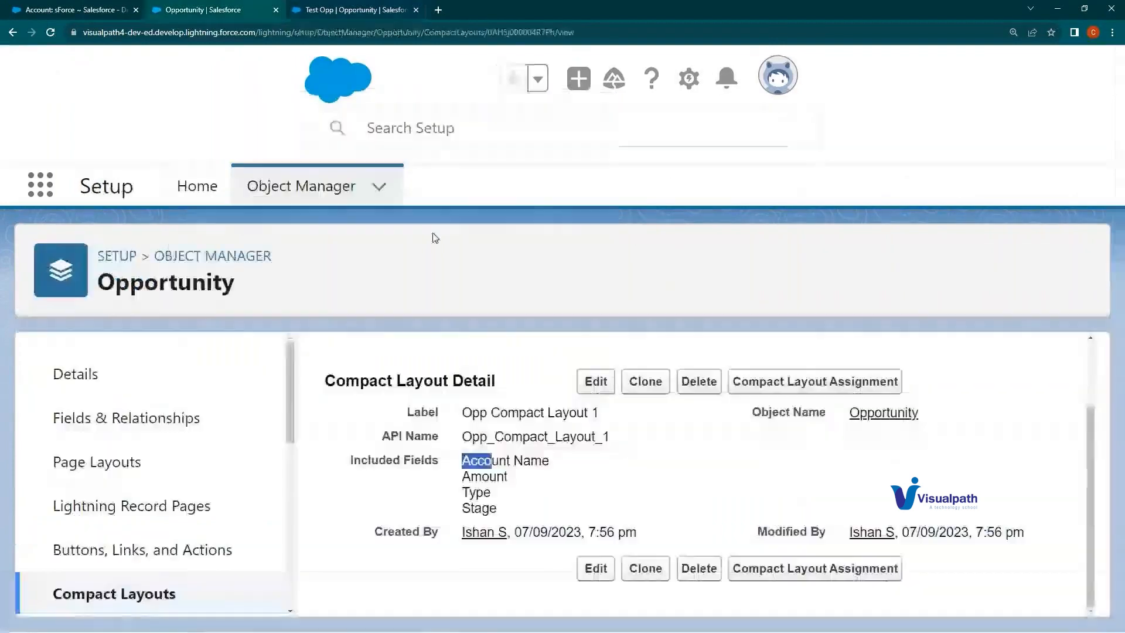
left_click(590, 380)
scroll(520, 385, "down", 1)
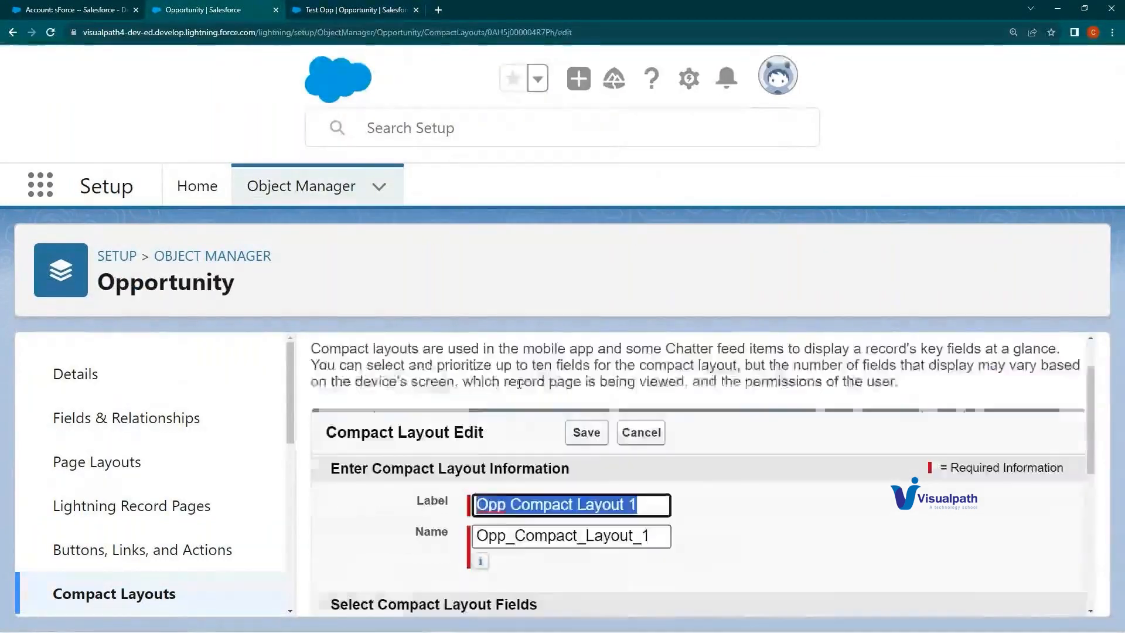
scroll(519, 385, "down", 4)
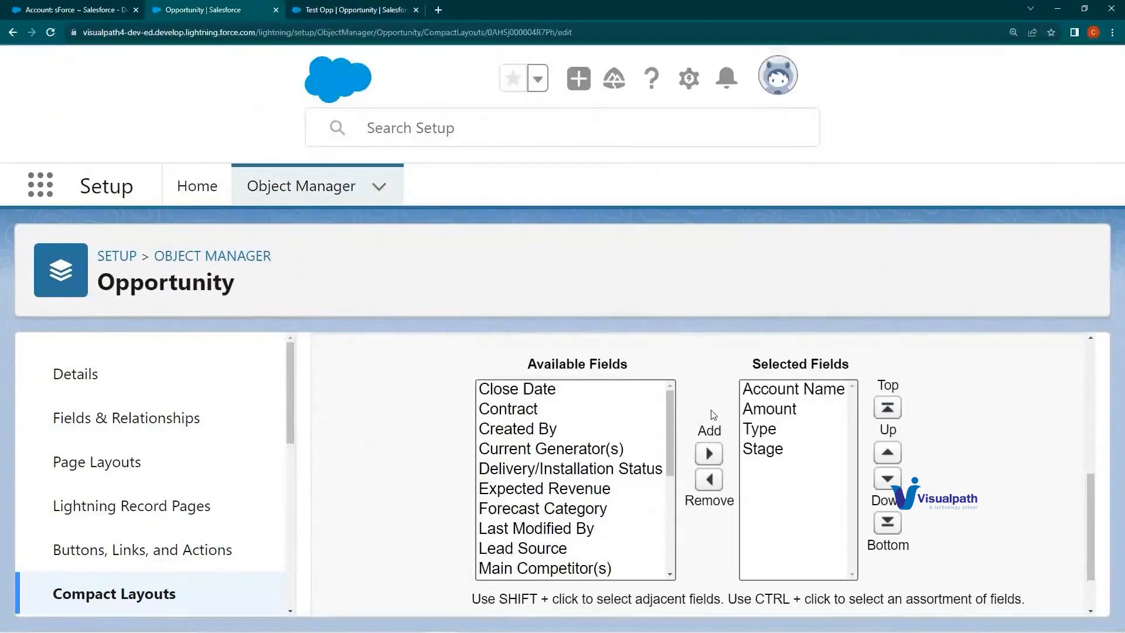
left_click_drag(671, 411, 664, 480)
left_click(621, 444)
left_click(709, 453)
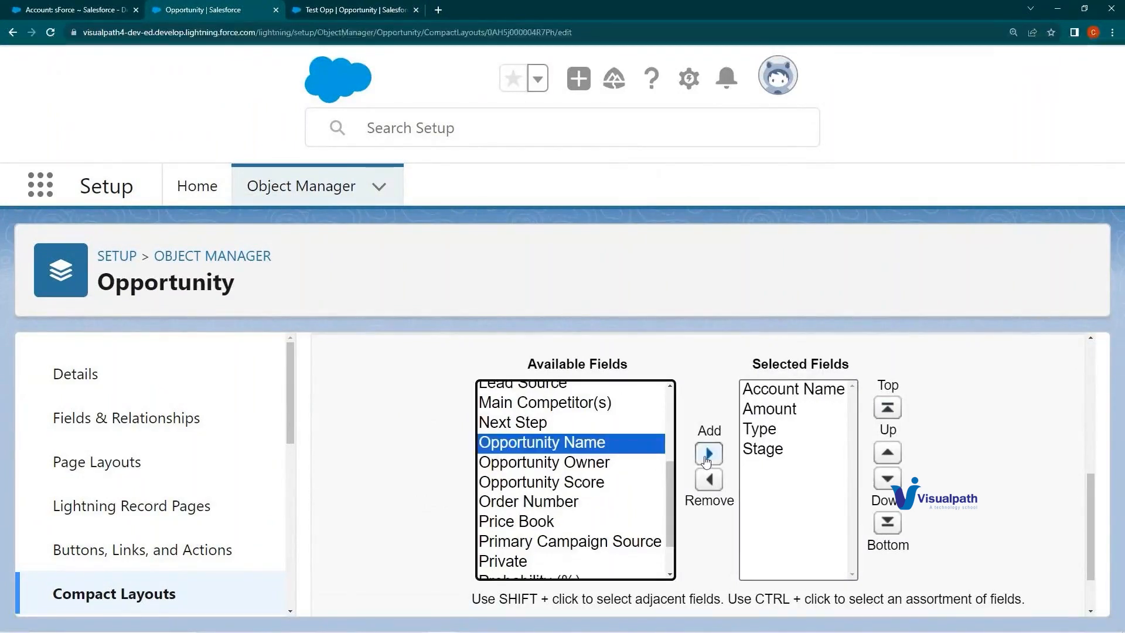
Step: Move Opportunity Name to the first place in the selected fields and save the compact layout
left_click(905, 453)
left_click(906, 453)
left_click(905, 453)
left_click(905, 453)
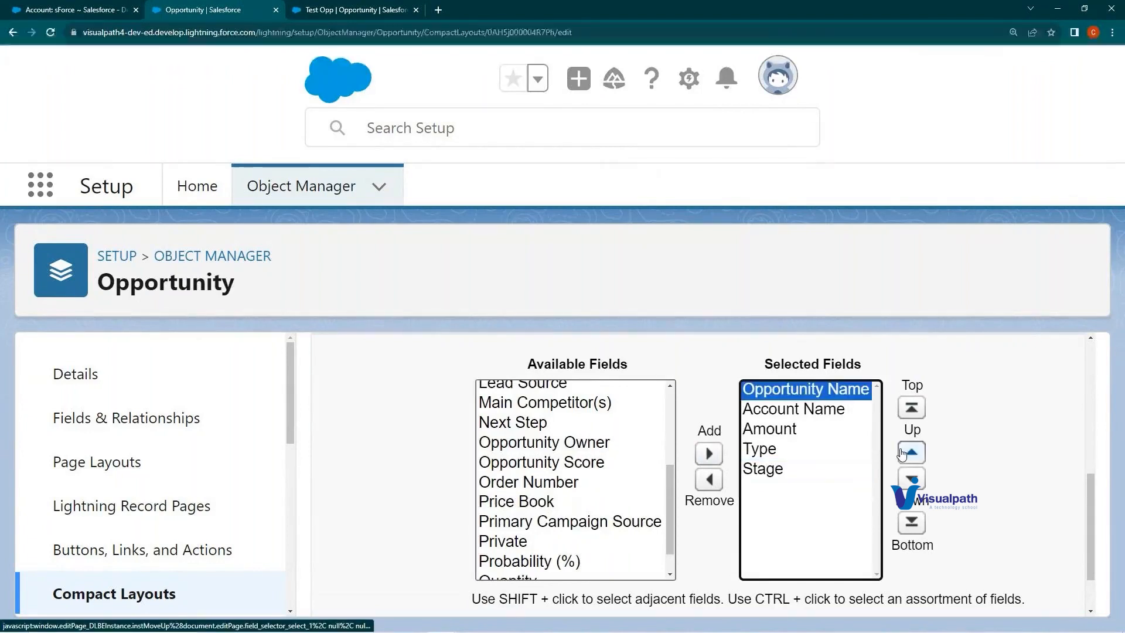
scroll(733, 516, "down", 3)
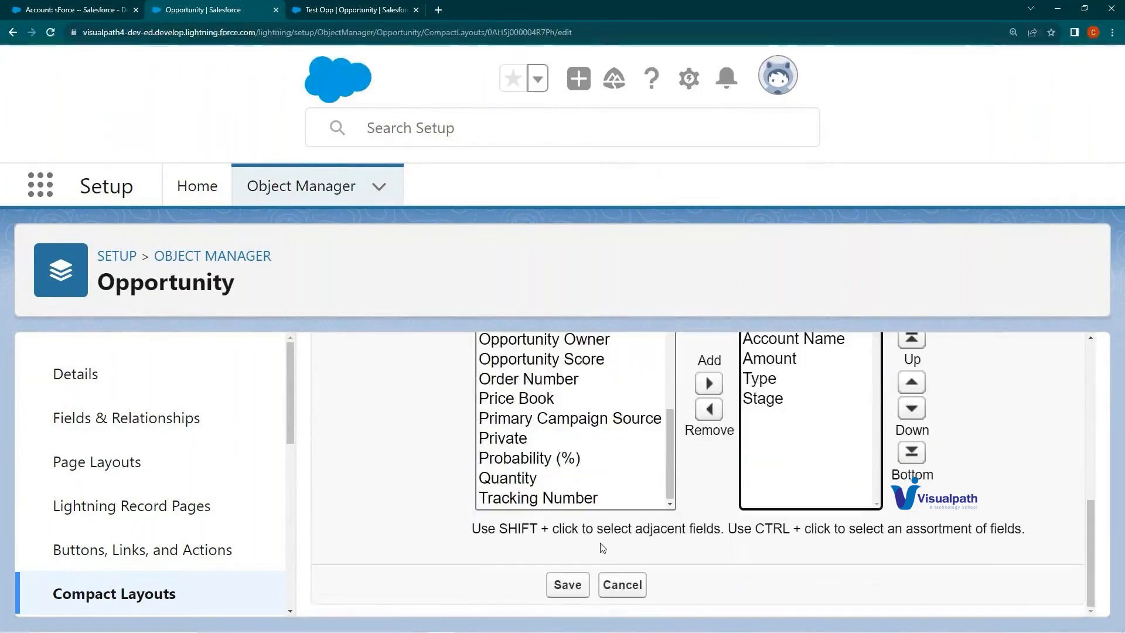
left_click(568, 585)
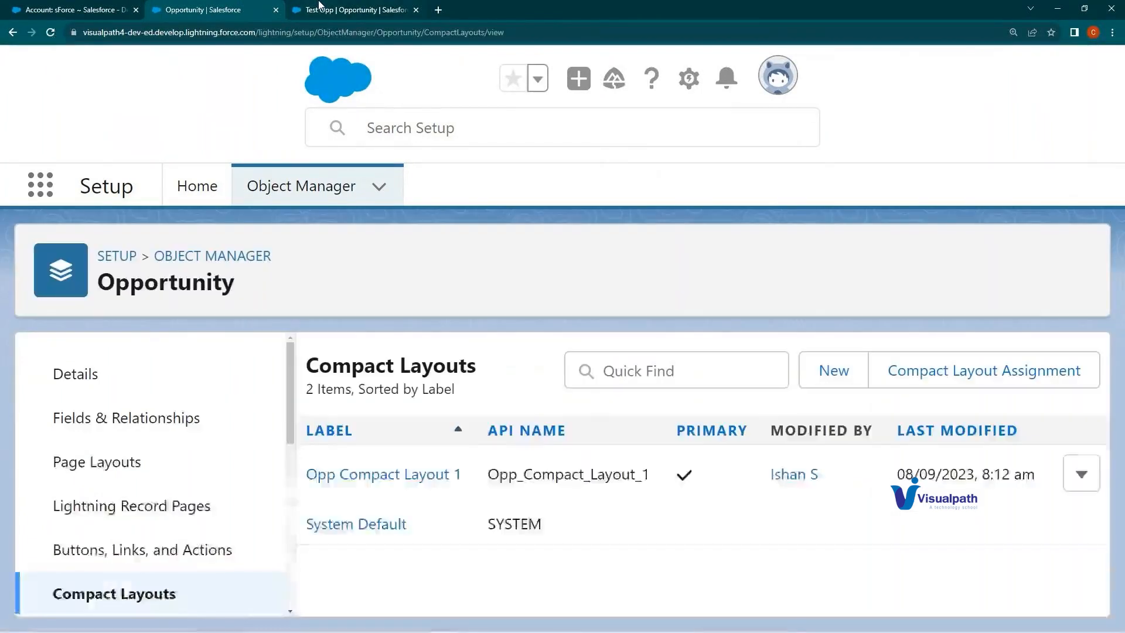
Step: Return to the Test Opp record and examine the title and fields in its highlights panel
left_click(354, 9)
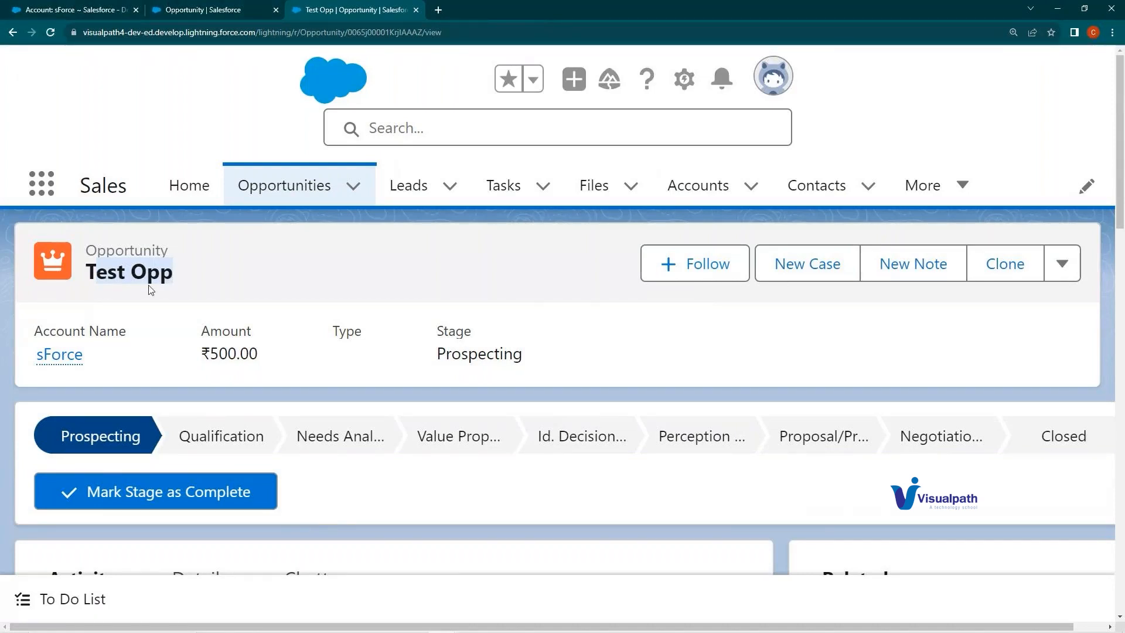
left_click_drag(54, 327, 516, 350)
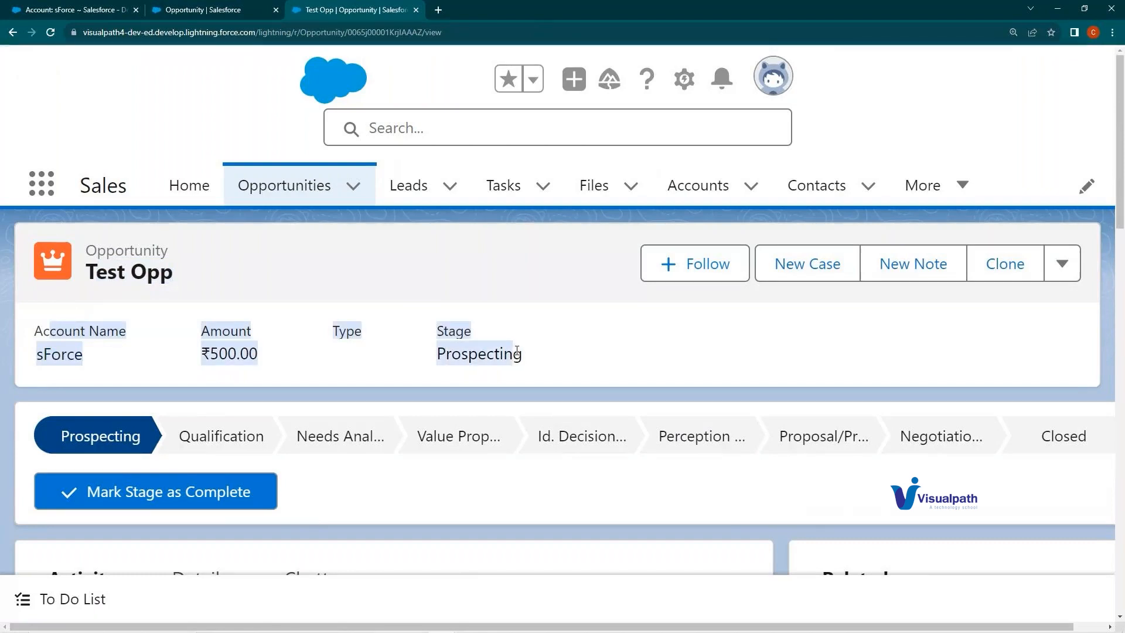
Step: Start a new custom field on the Opportunity object and examine the available data types, including the text area and picklist types
left_click(247, 8)
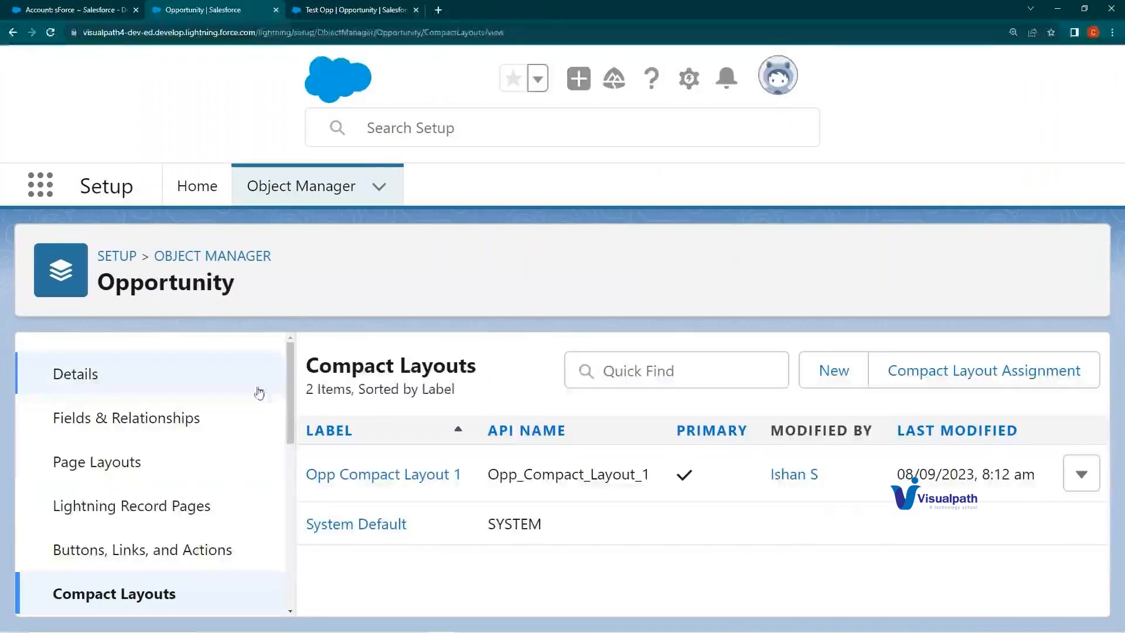
left_click(155, 420)
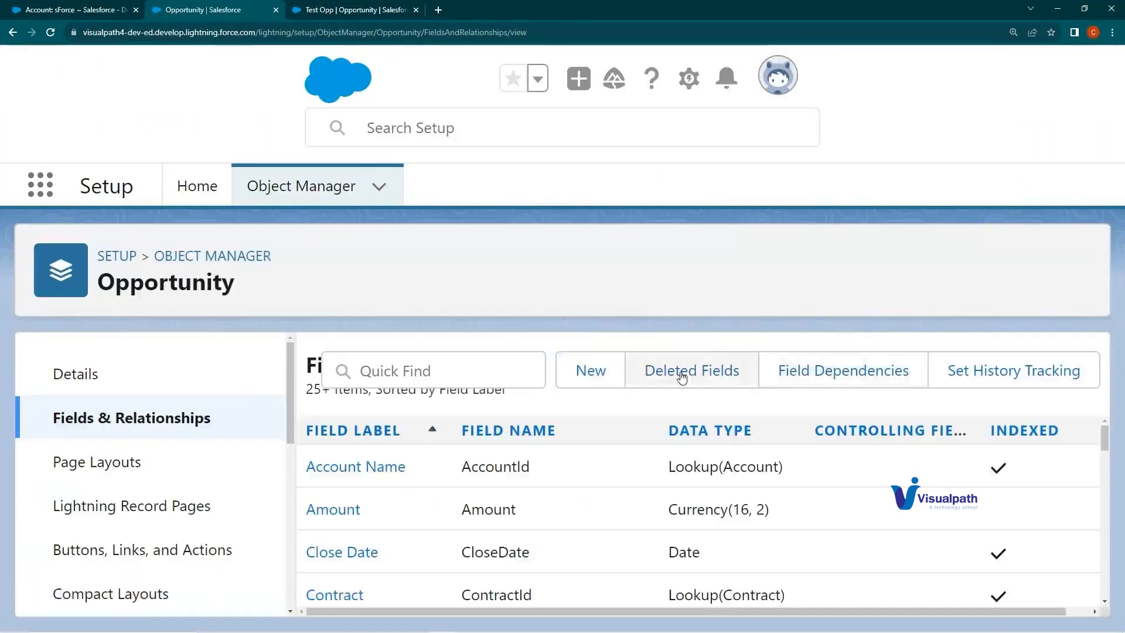
left_click(590, 374)
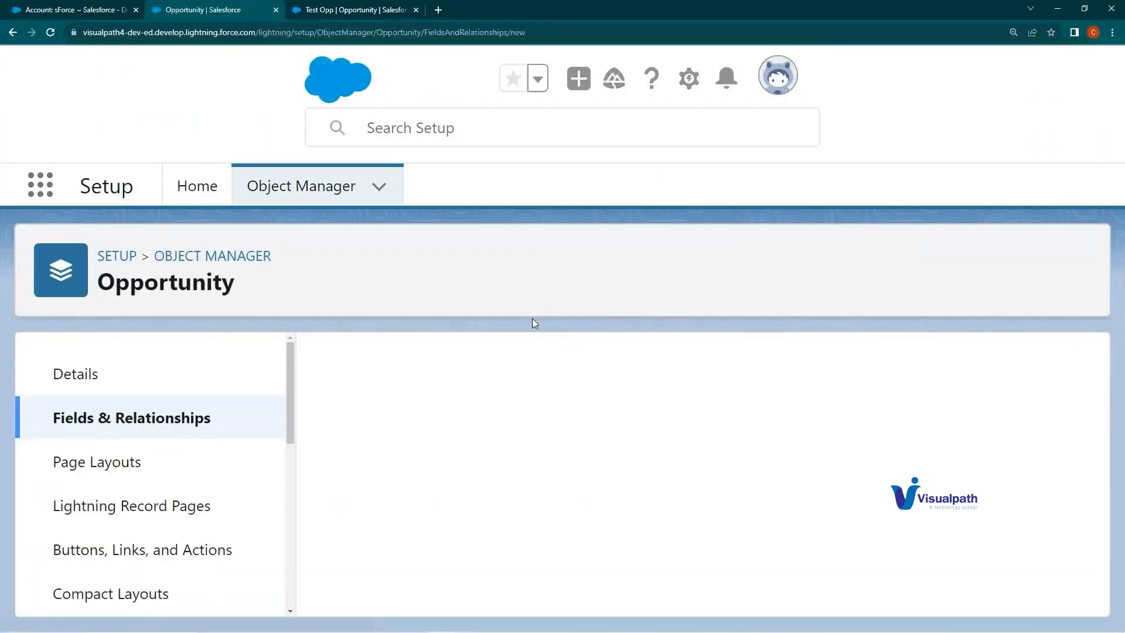
left_click_drag(1088, 388, 1107, 553)
left_click_drag(388, 484, 452, 491)
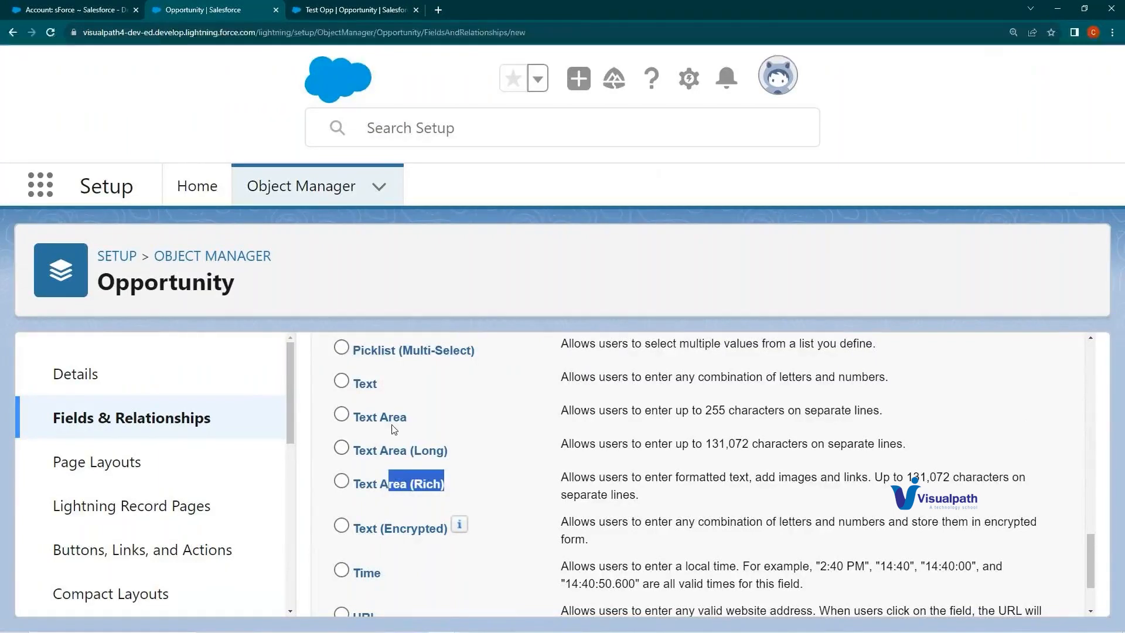
left_click_drag(389, 418, 417, 423)
scroll(440, 439, "down", 1)
scroll(451, 469, "down", 2)
scroll(439, 484, "up", 3)
scroll(427, 507, "up", 5)
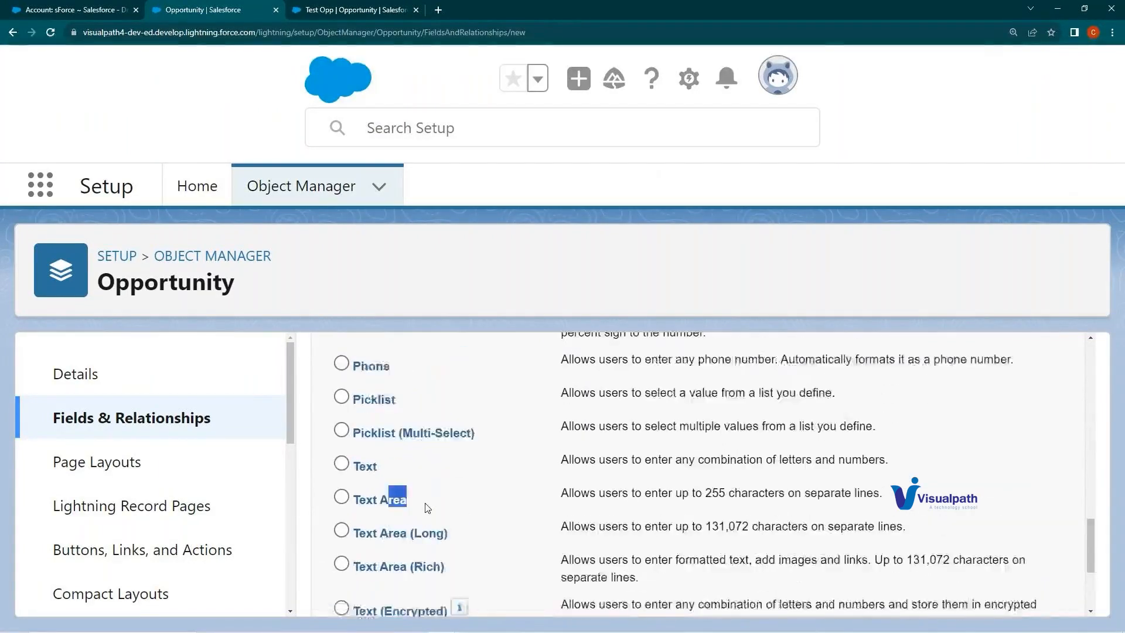
left_click_drag(384, 514, 392, 514)
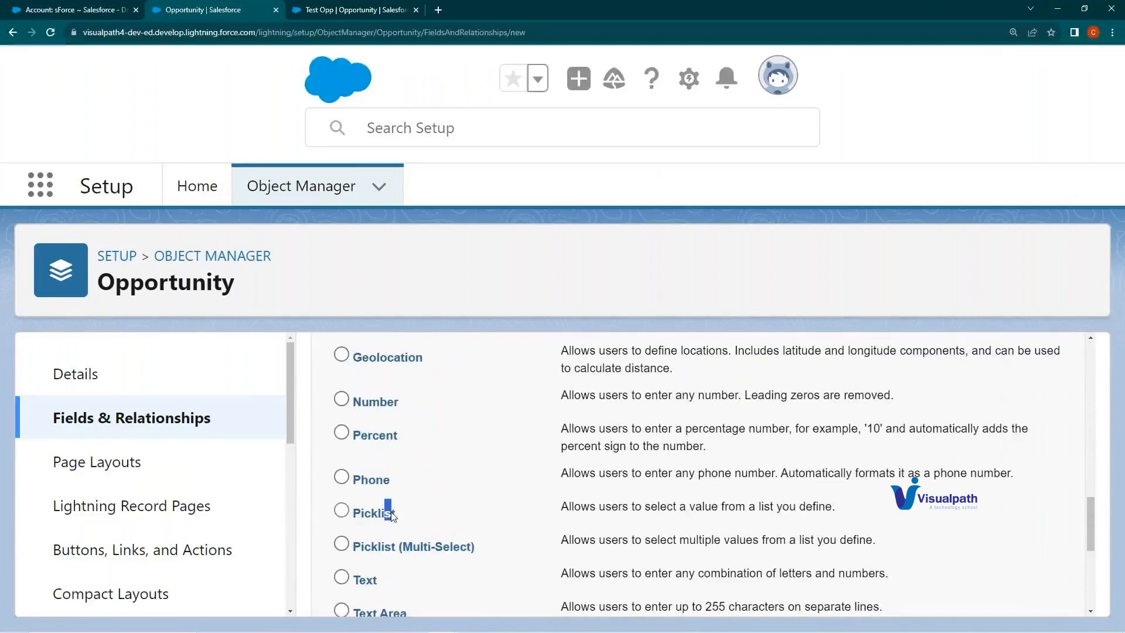
scroll(439, 510, "up", 3)
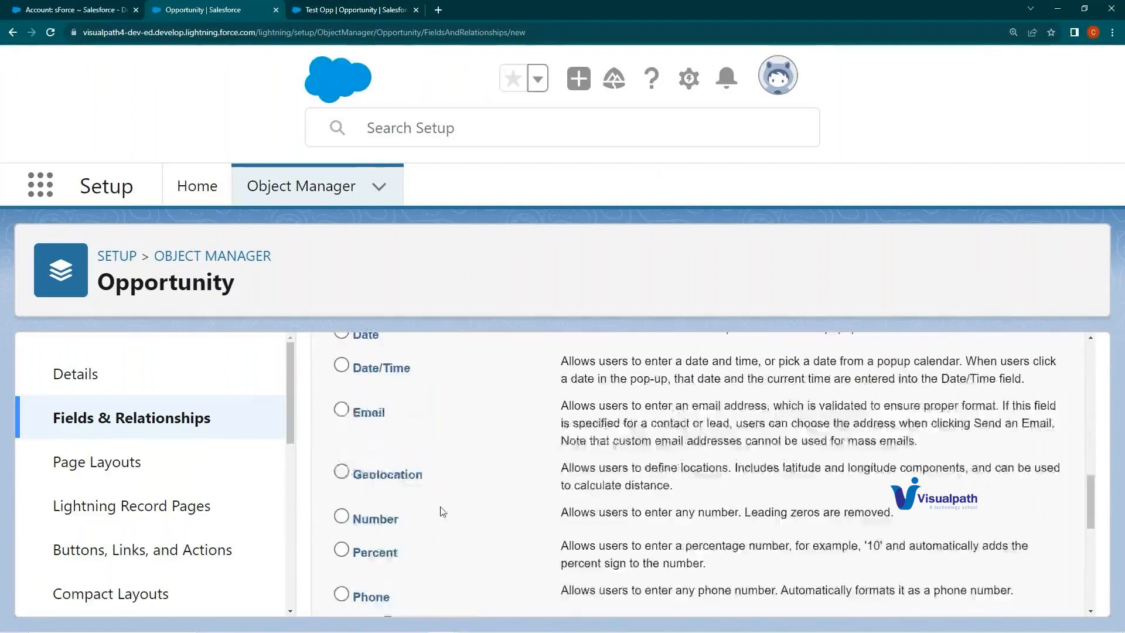
scroll(442, 511, "up", 8)
scroll(443, 507, "up", 5)
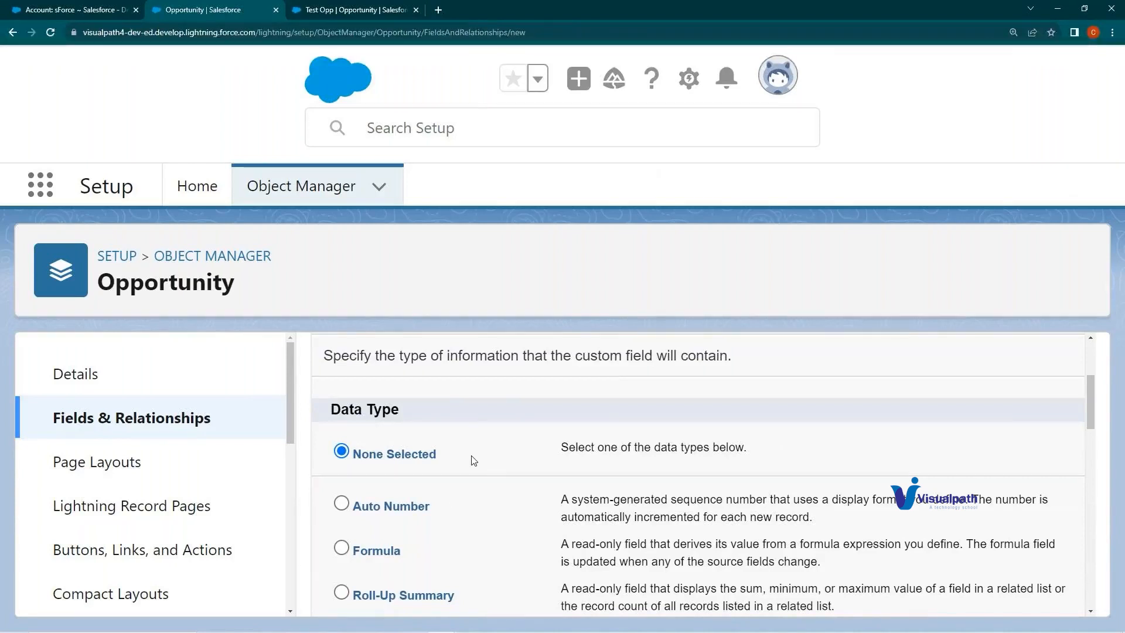
scroll(477, 480, "down", 8)
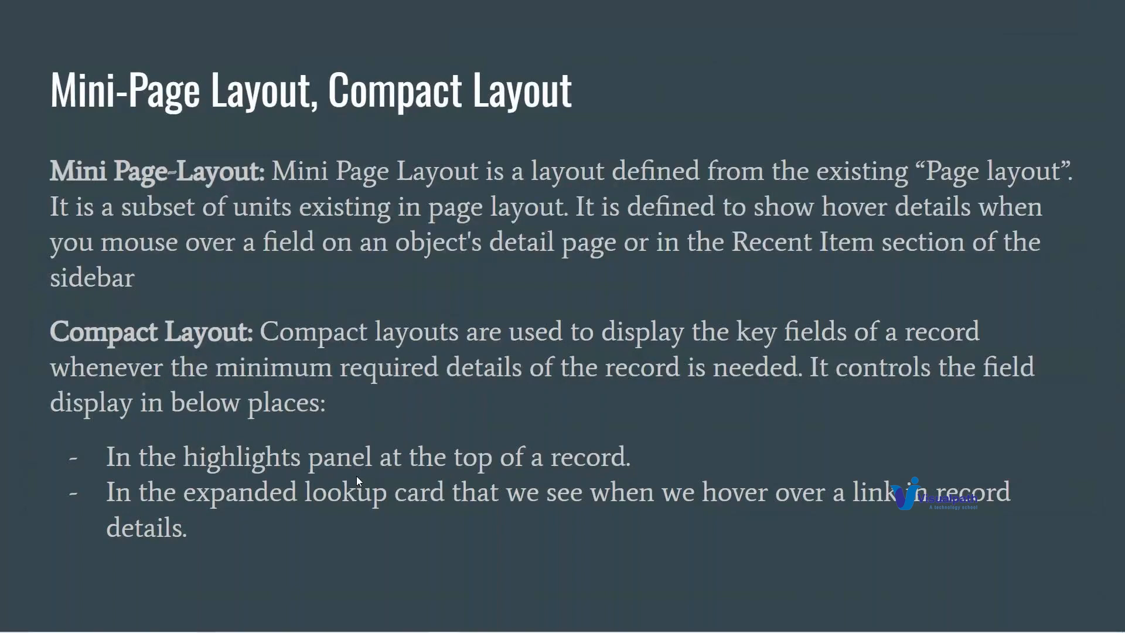
Step: Switch from the slides to the Test Opp record in Salesforce, show its details, and preview the related account's lookup card
key("alt+Tab")
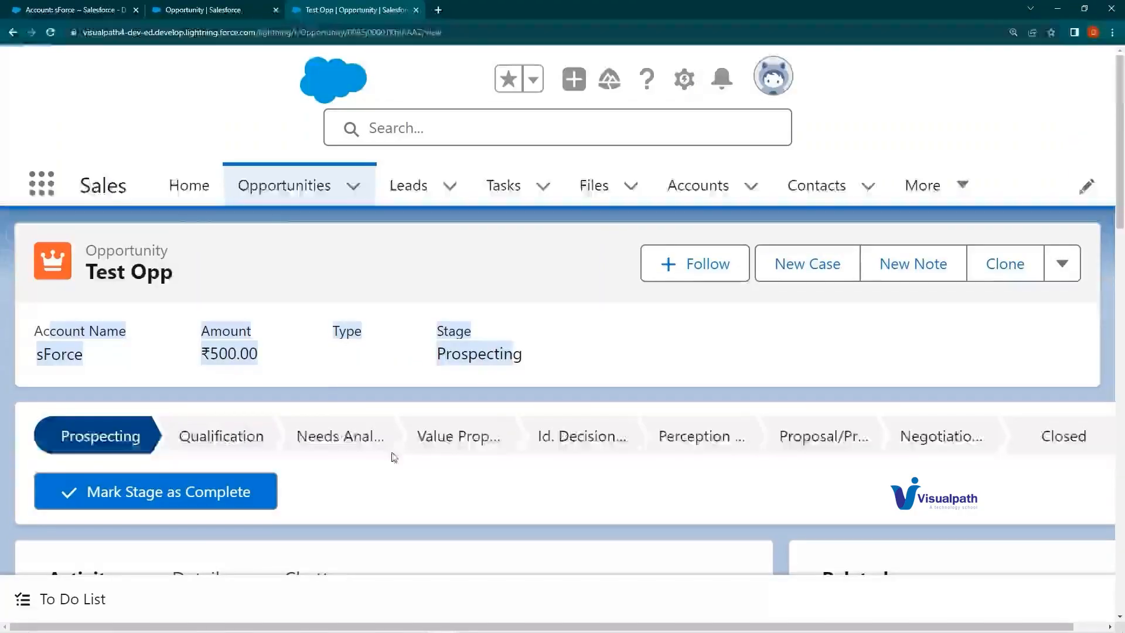
scroll(327, 382, "down", 3)
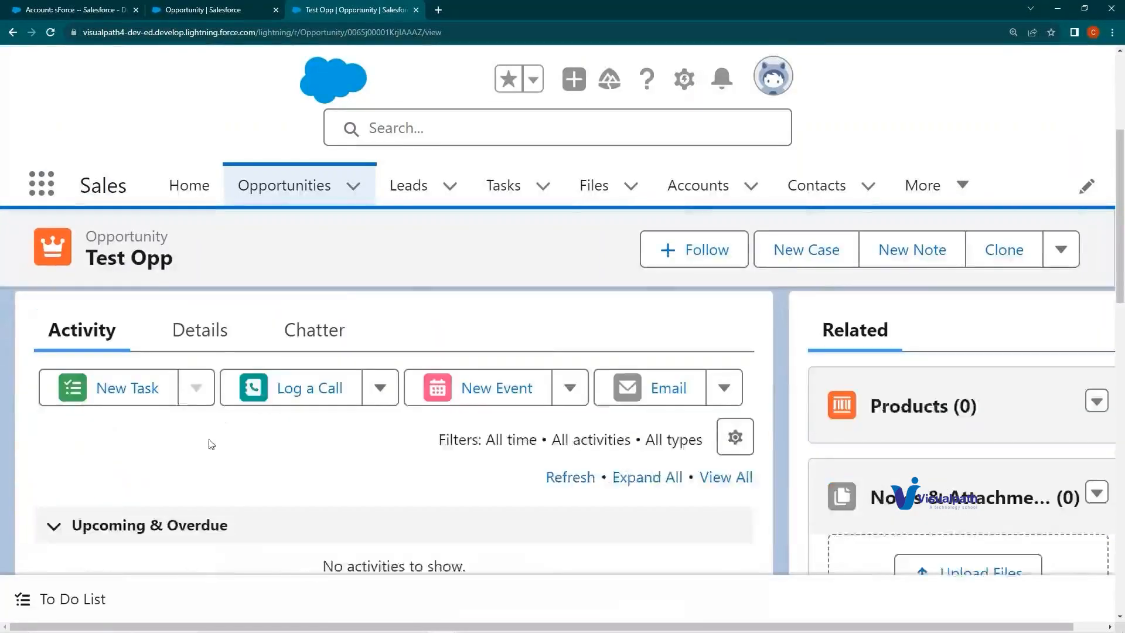
left_click(212, 355)
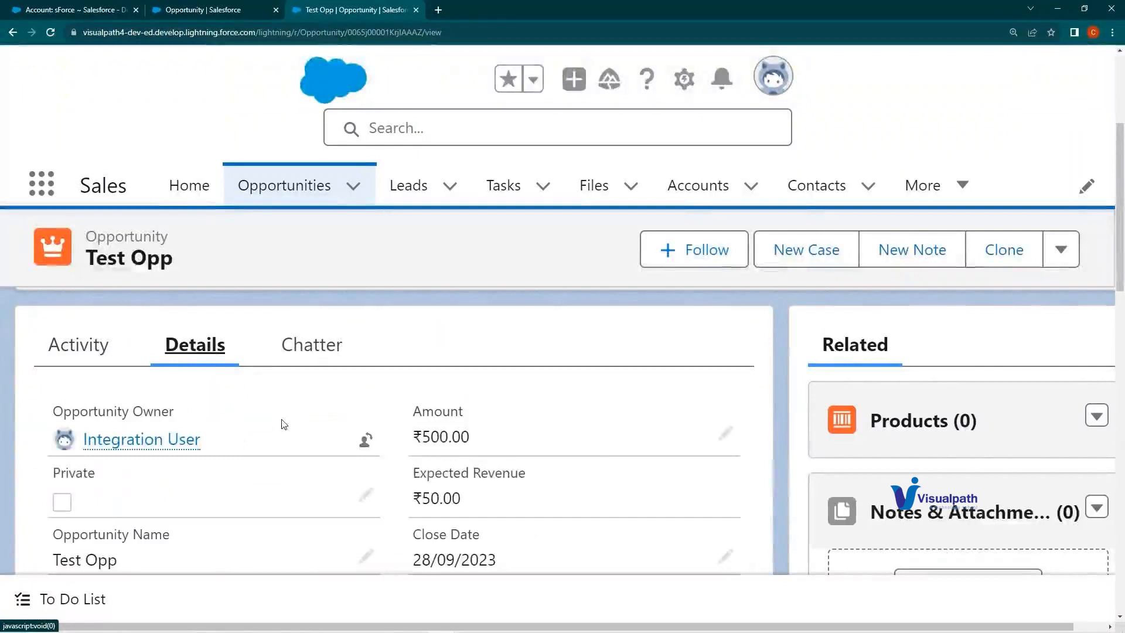
scroll(262, 439, "down", 3)
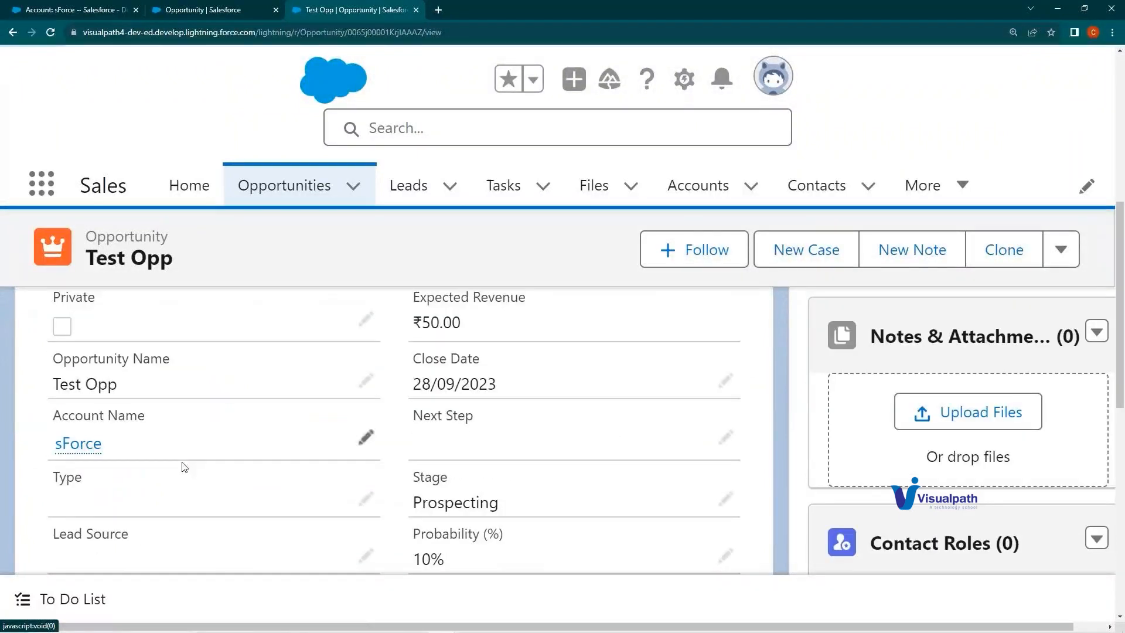
mouse_move(83, 451)
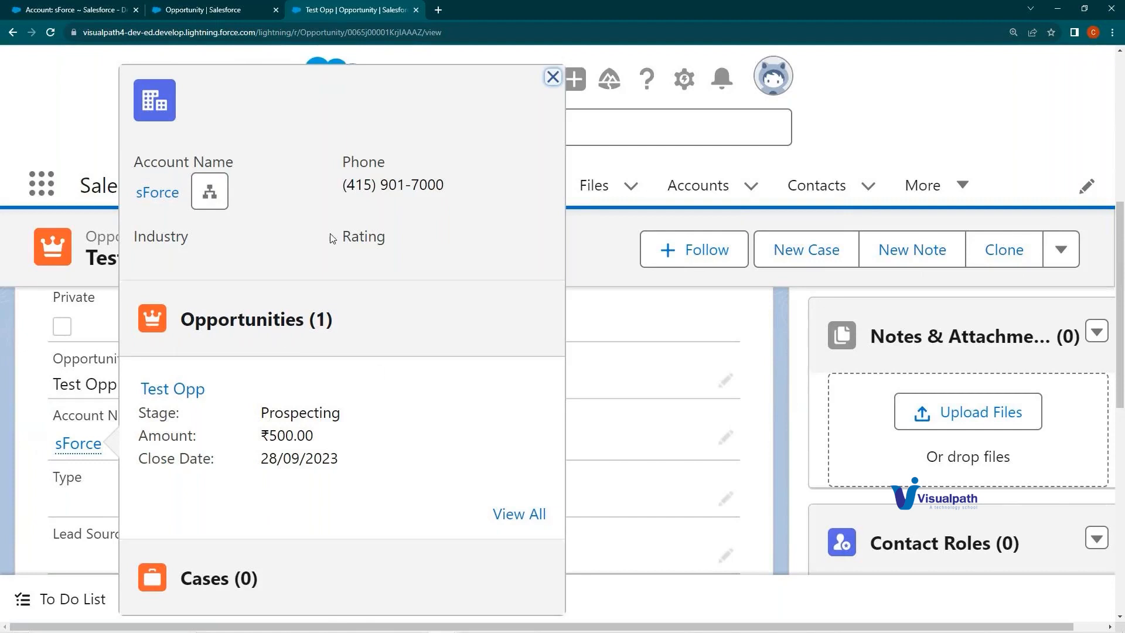
Step: Open Opp Compact Layout 1 for editing, examine its available and selected fields, and cancel without changes
left_click(244, 7)
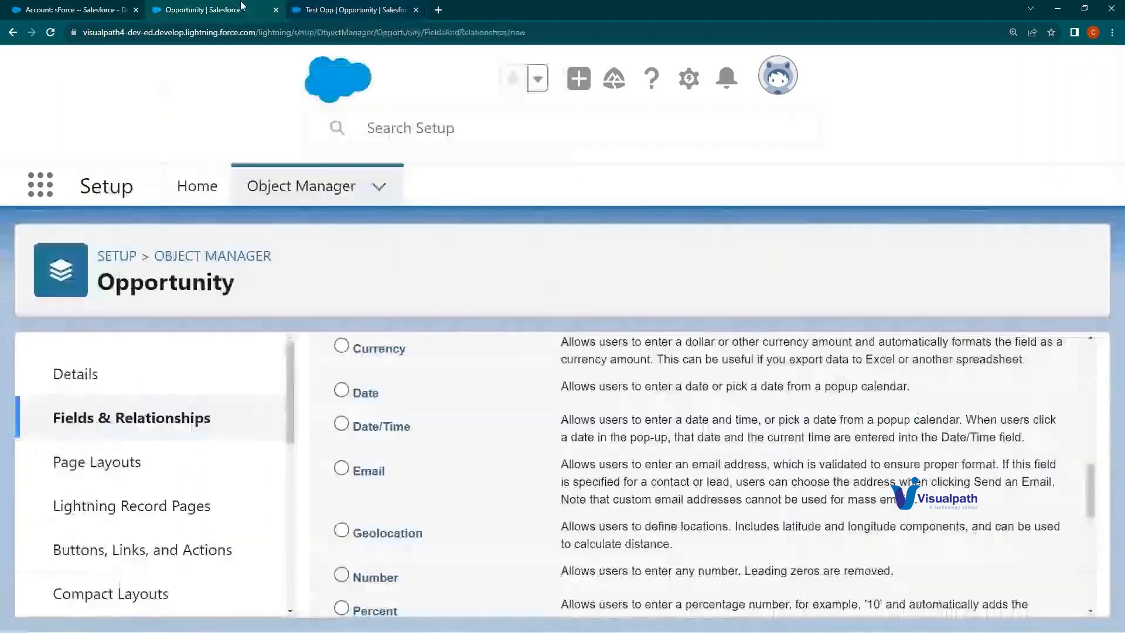
left_click(119, 582)
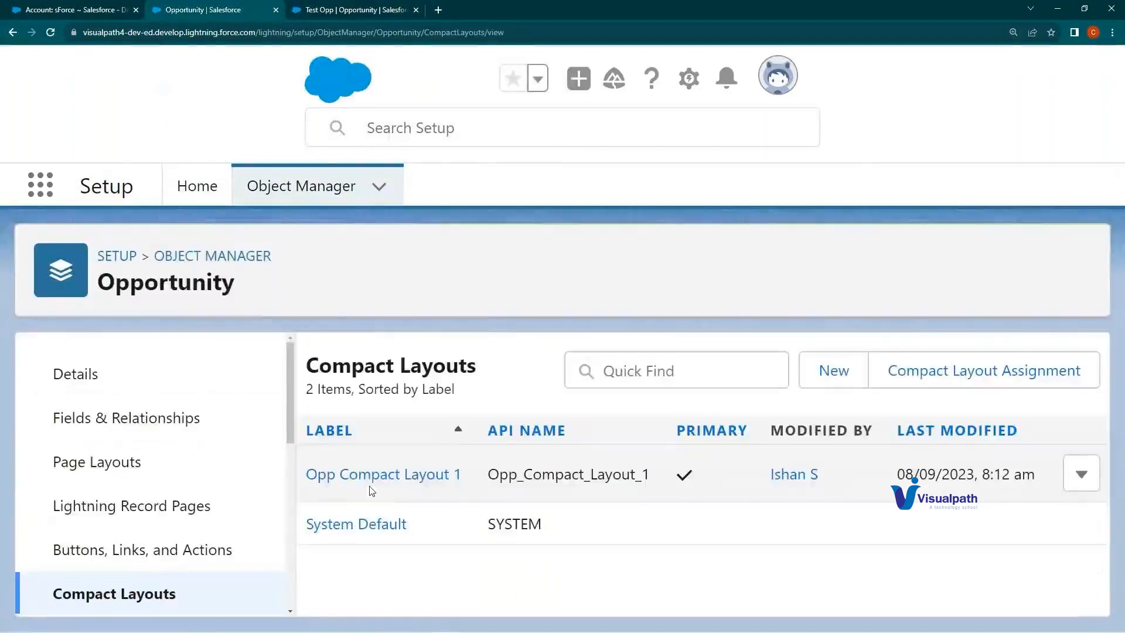
left_click(376, 476)
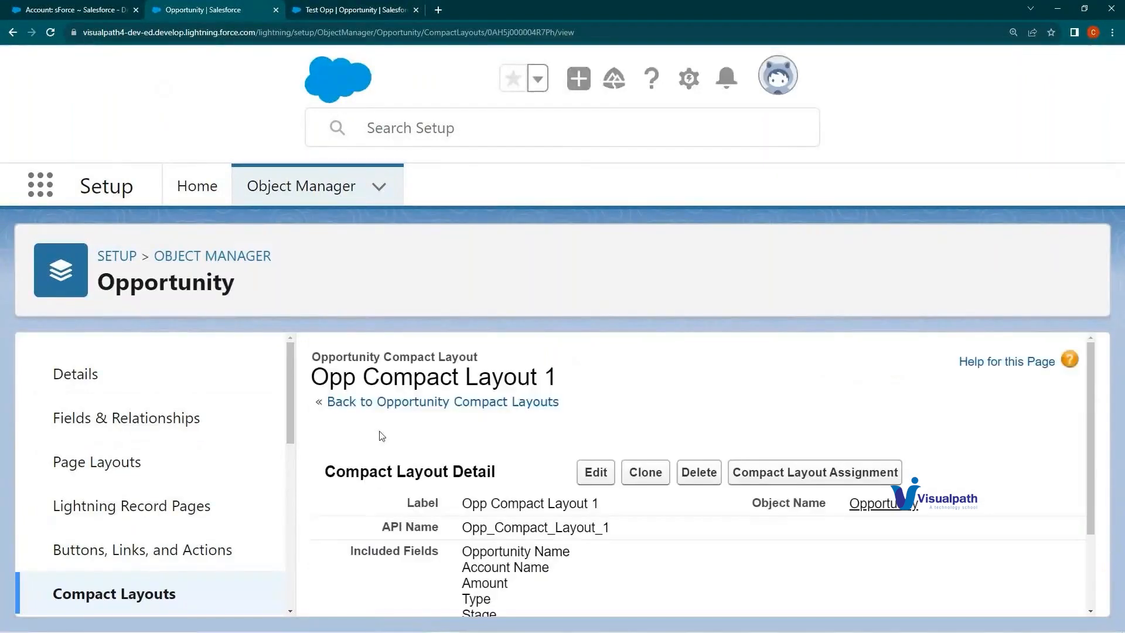
scroll(423, 429, "down", 2)
left_click(596, 367)
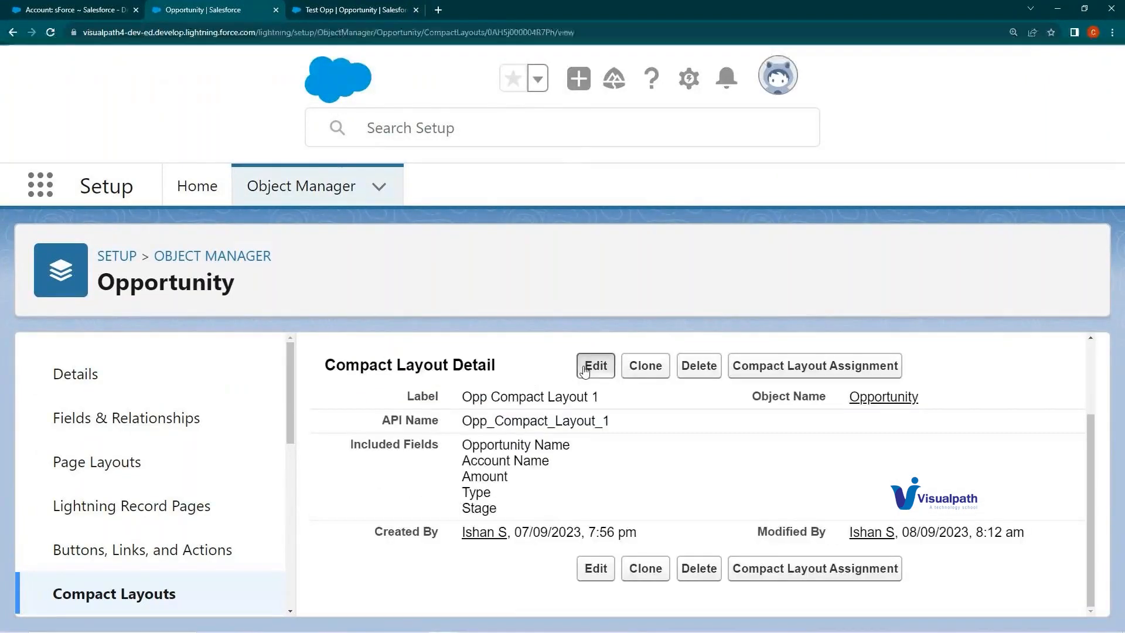
scroll(420, 421, "down", 6)
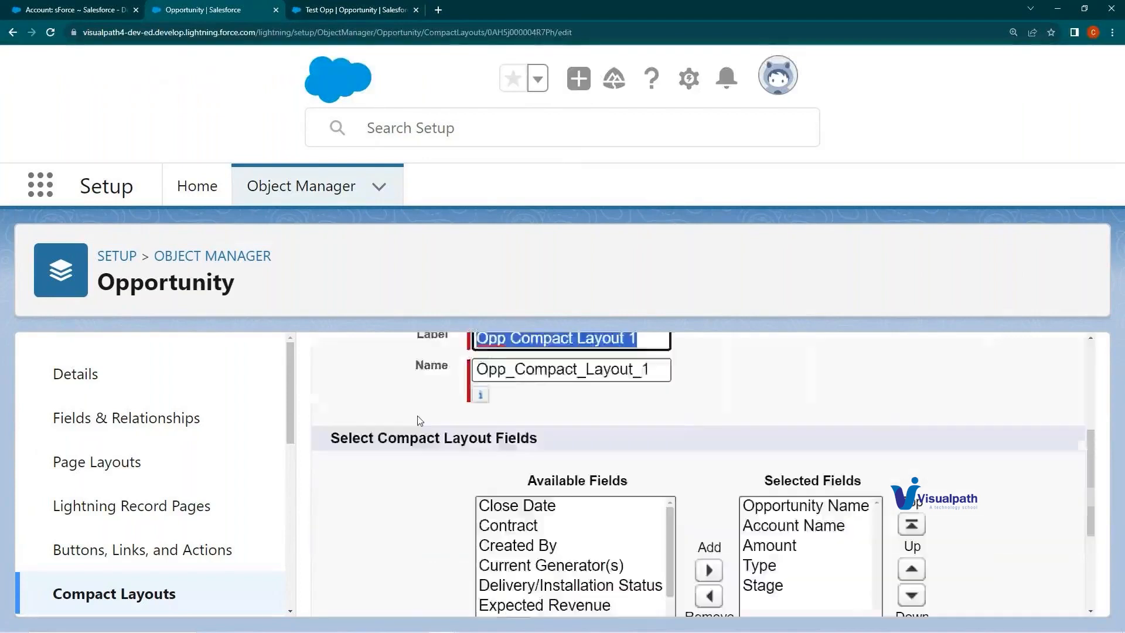
scroll(419, 420, "up", 6)
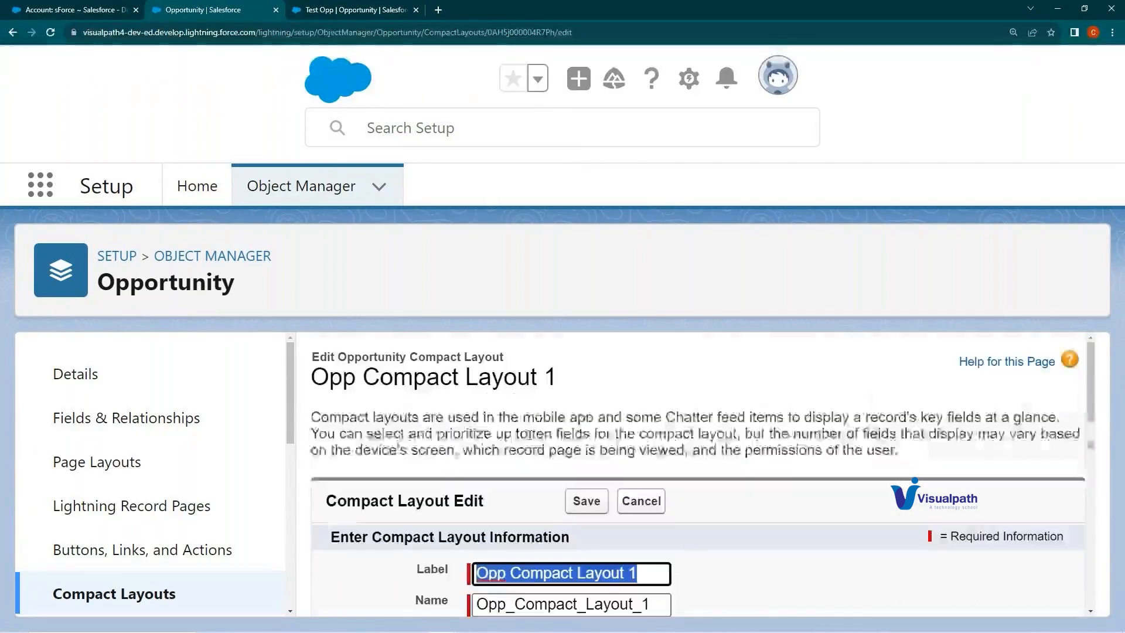
left_click(641, 501)
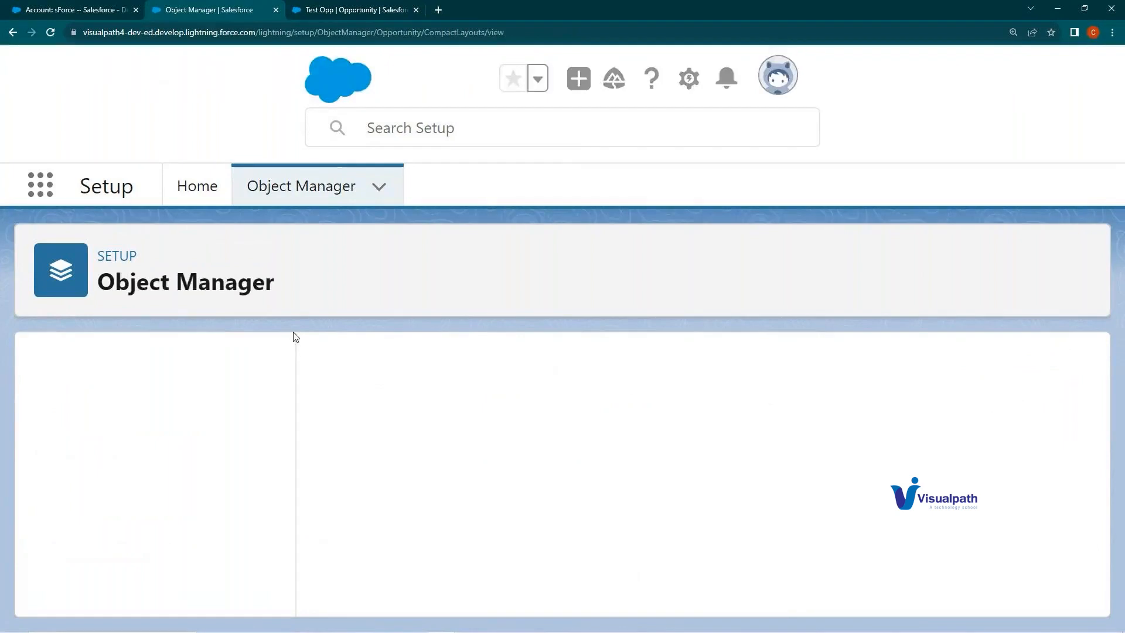
left_click(352, 9)
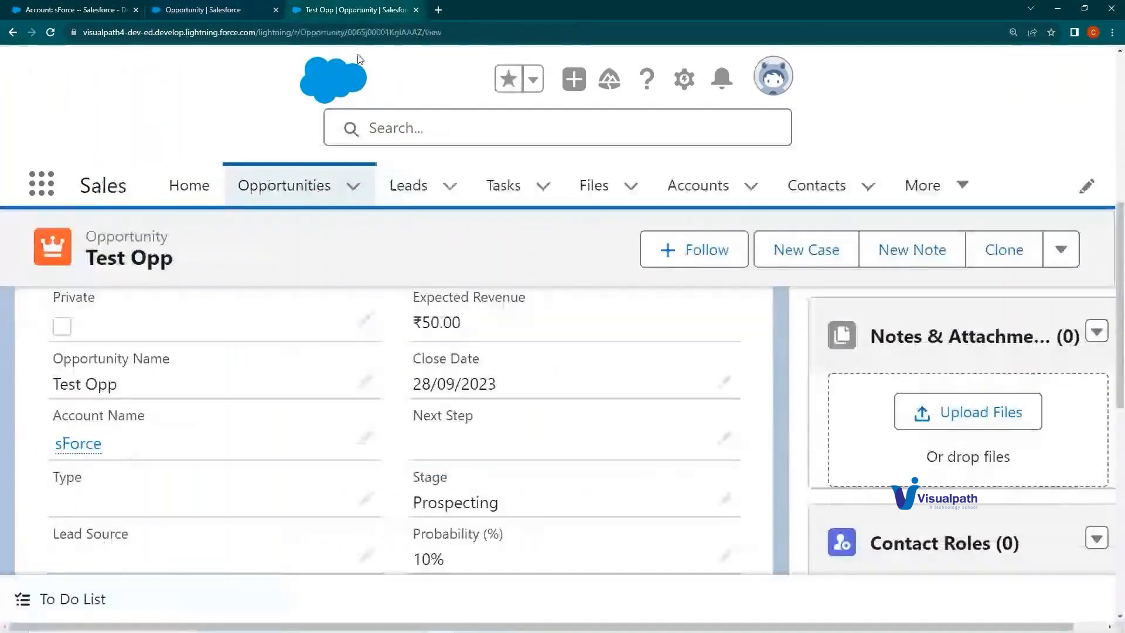
key("alt+Tab")
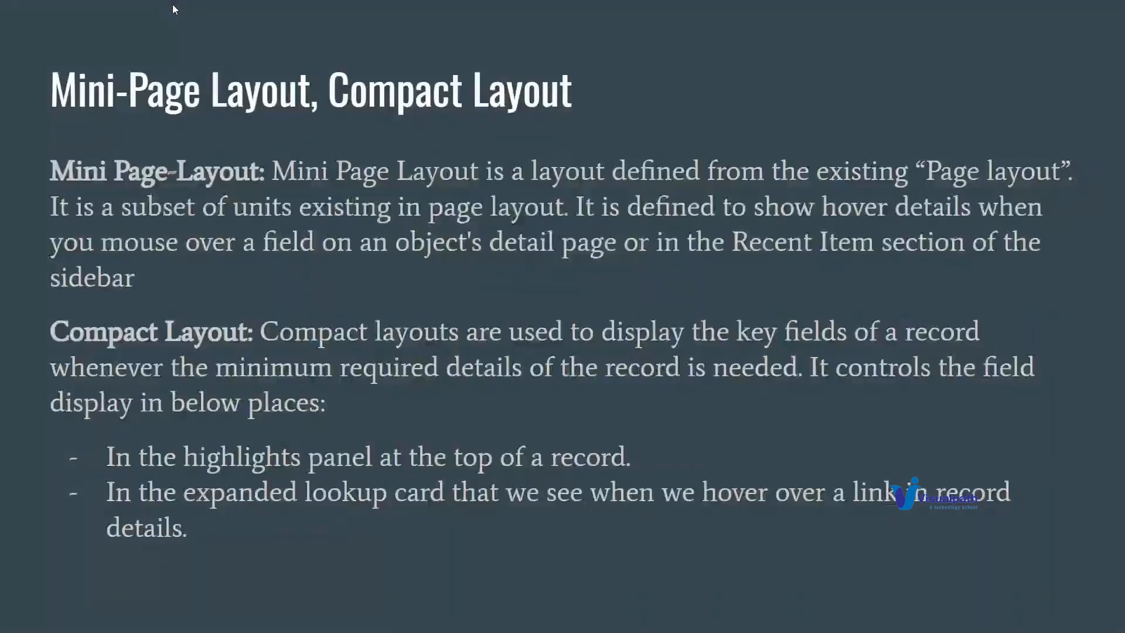
key("Right")
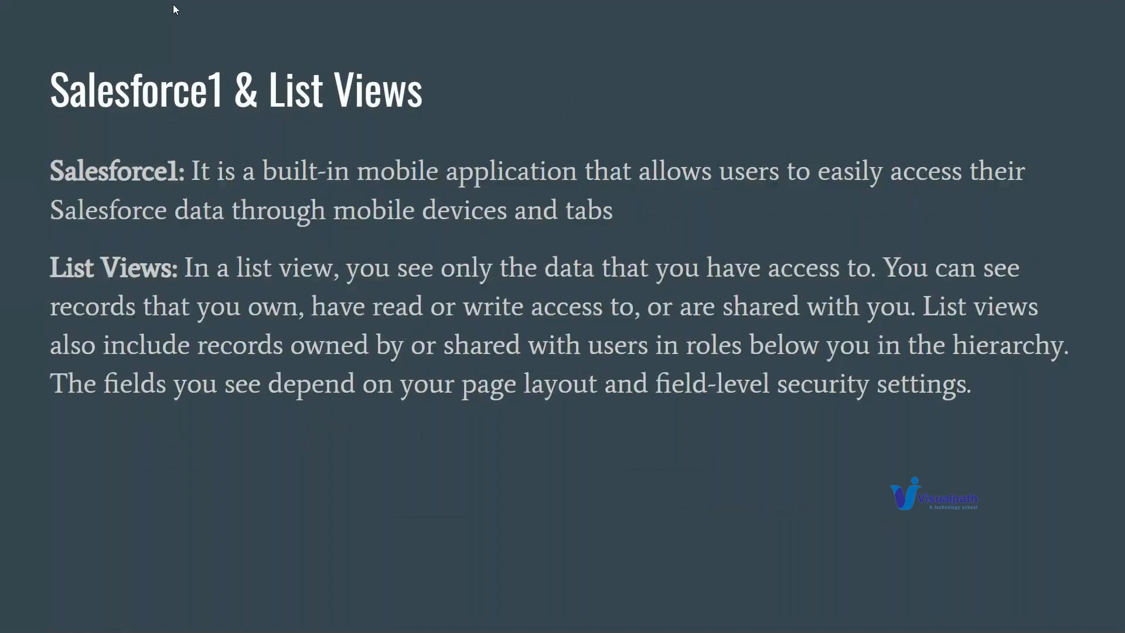
Step: Switch from the slides to the Accounts list in Salesforce, open the My Accounts list view, and look through its records
key("alt+Tab")
key("alt+Tab")
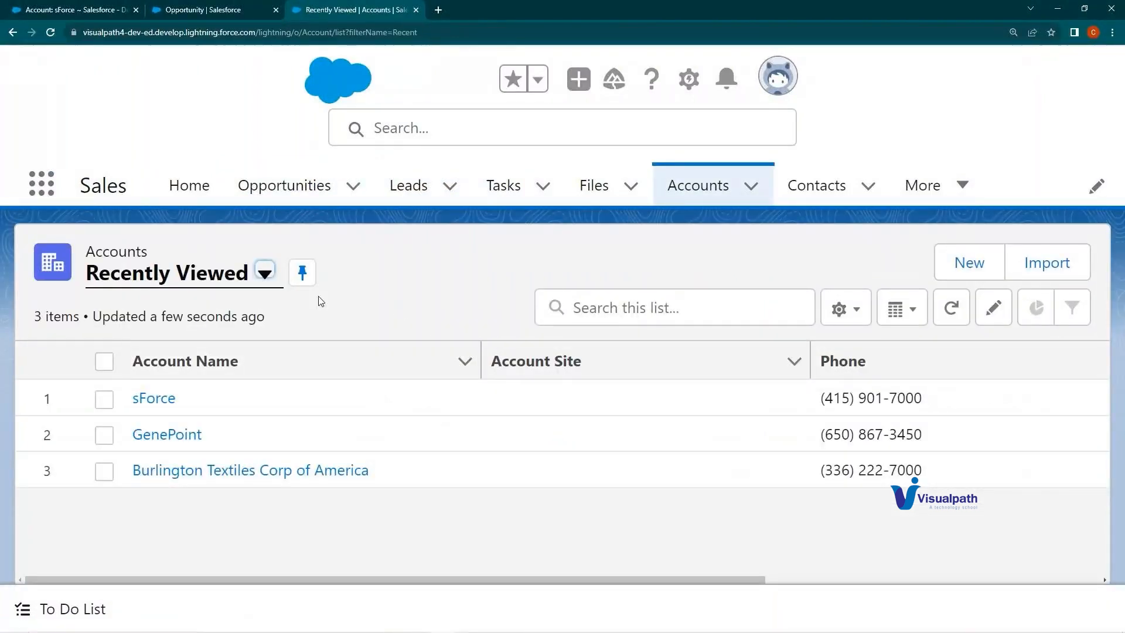
left_click(265, 273)
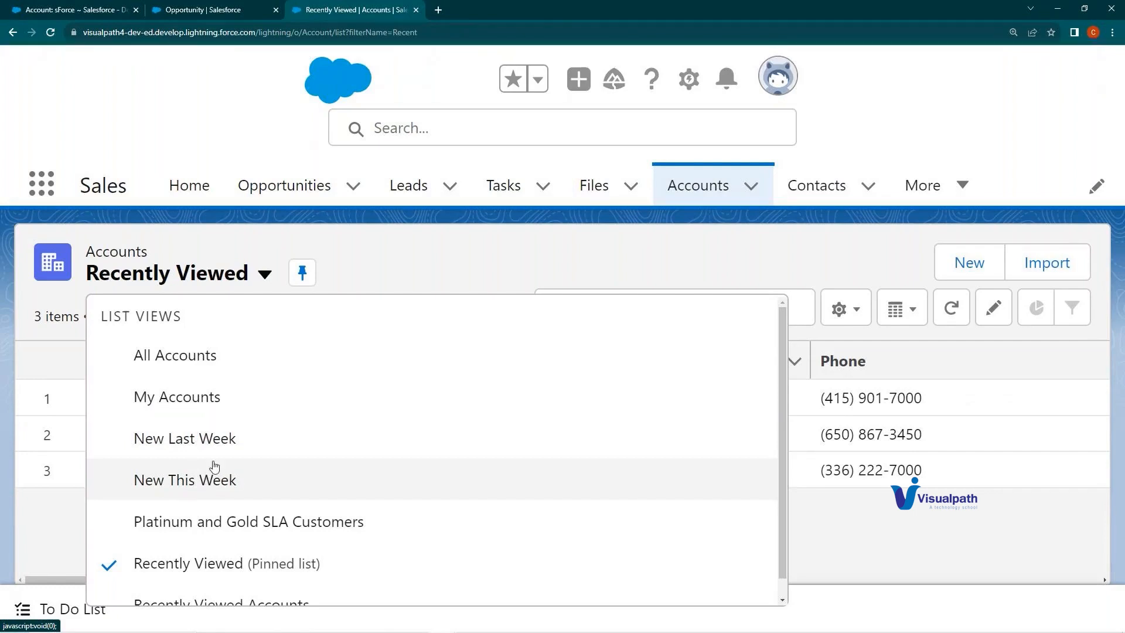
scroll(214, 466, "down", 1)
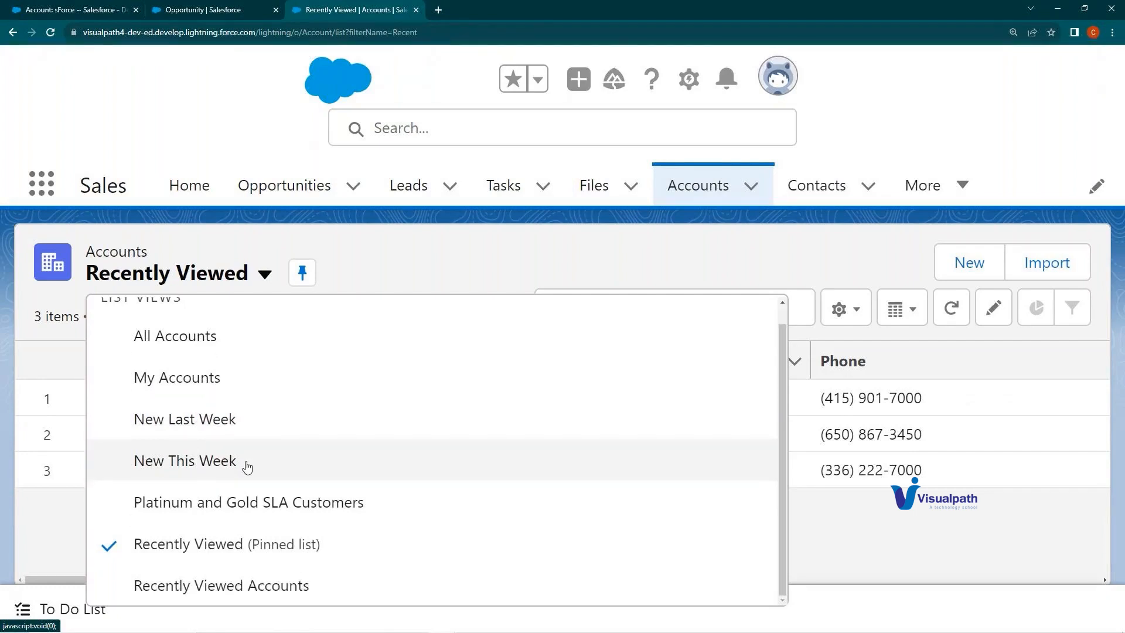
left_click(219, 381)
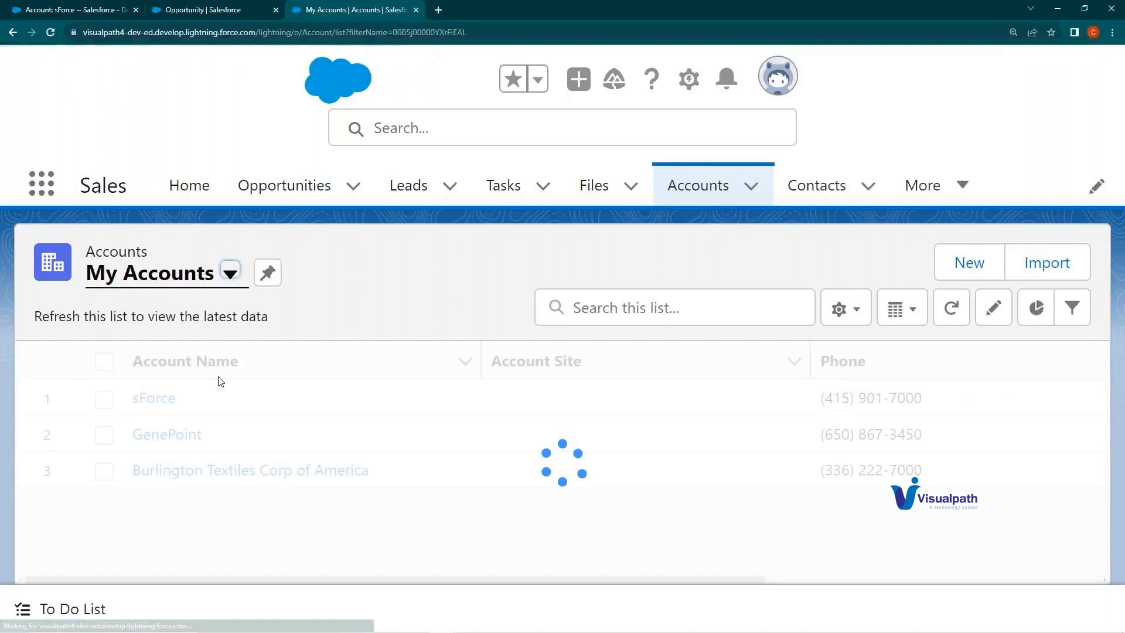
scroll(275, 486, "down", 2)
scroll(283, 498, "down", 2)
scroll(283, 492, "up", 4)
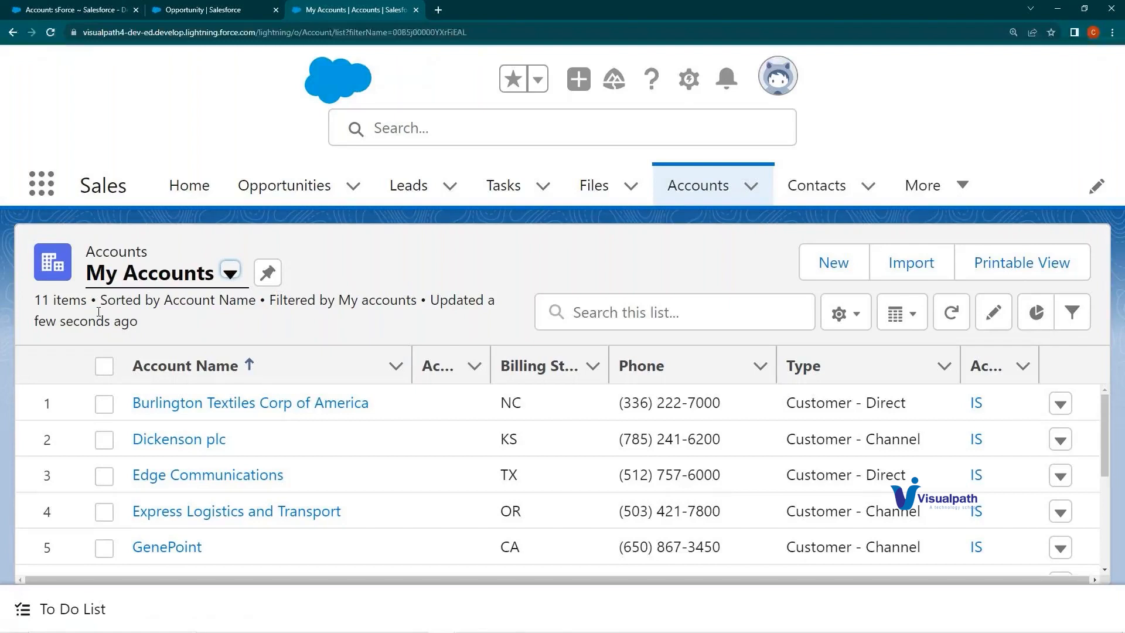
Step: Show the All Accounts list view and examine which other list views are available for accounts
left_click(182, 272)
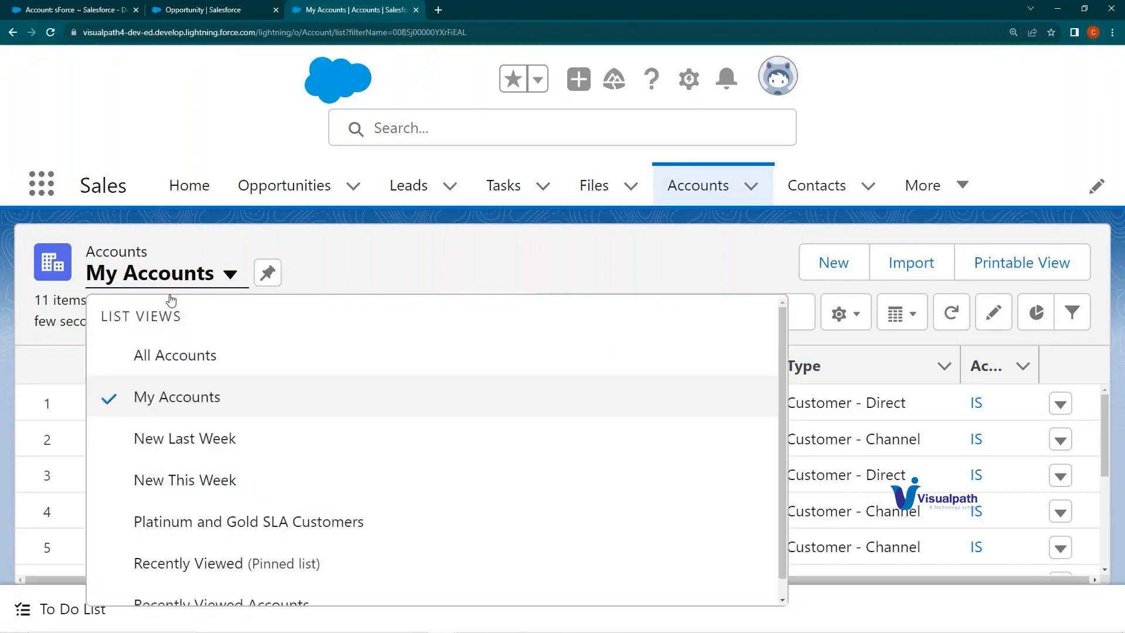
left_click(176, 355)
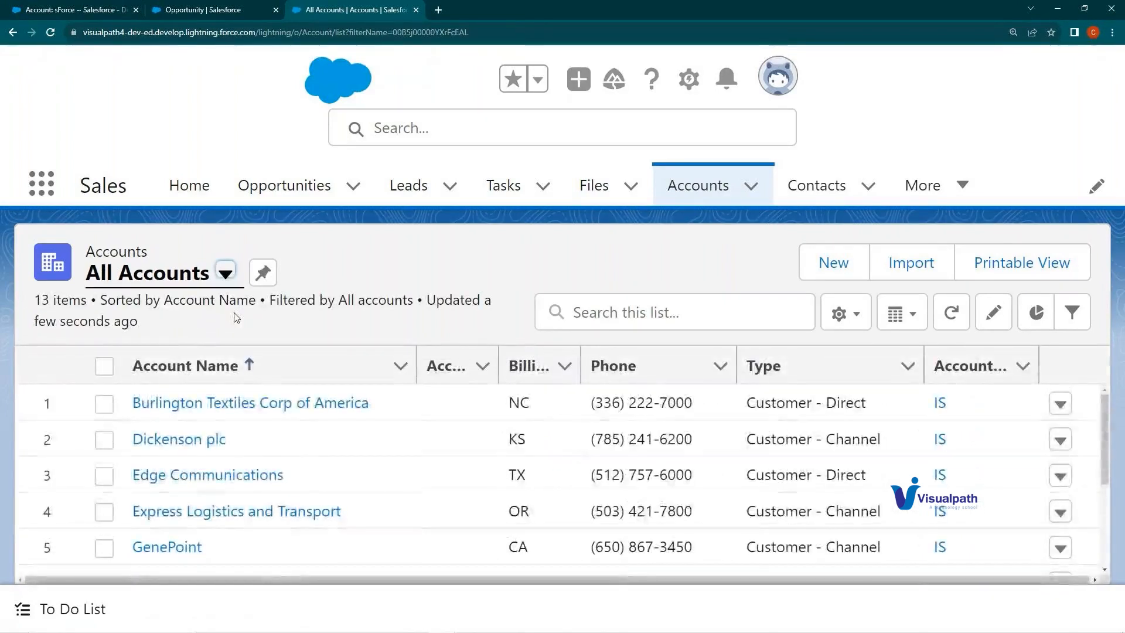
left_click(214, 274)
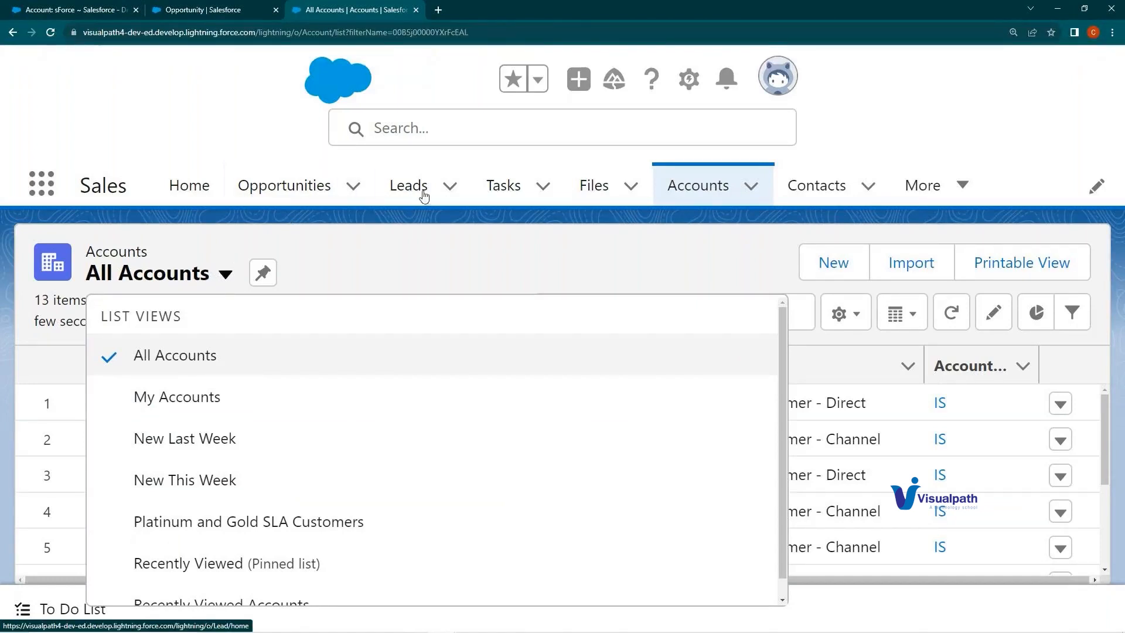
left_click(407, 238)
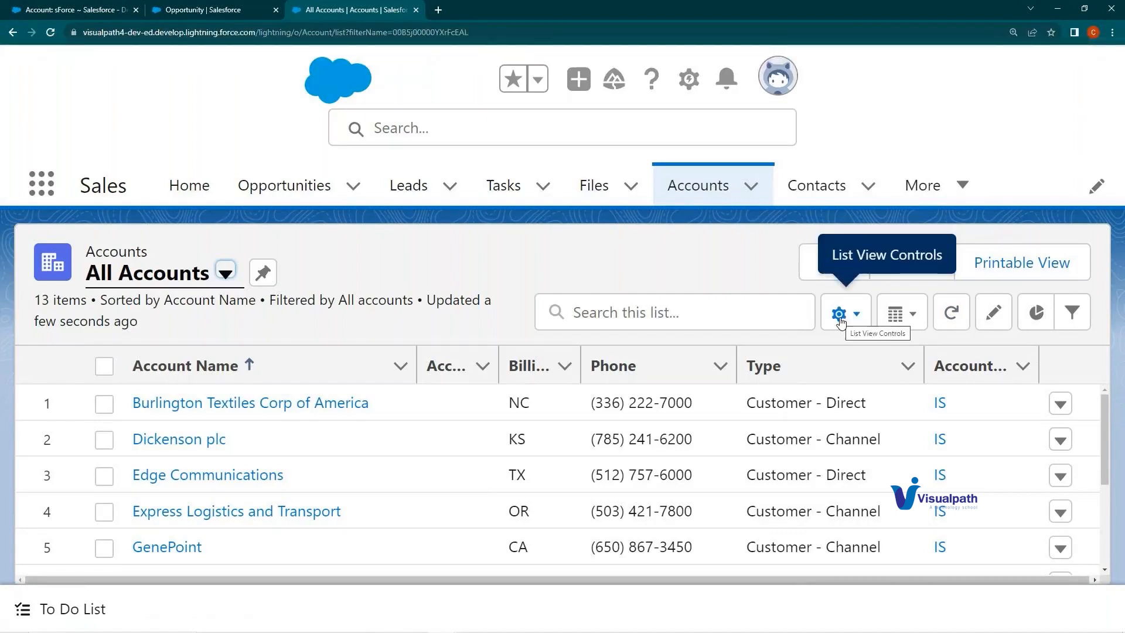
Step: Preview the Kanban and Split View displays of All Accounts, returning to a refreshed Table display
left_click(912, 323)
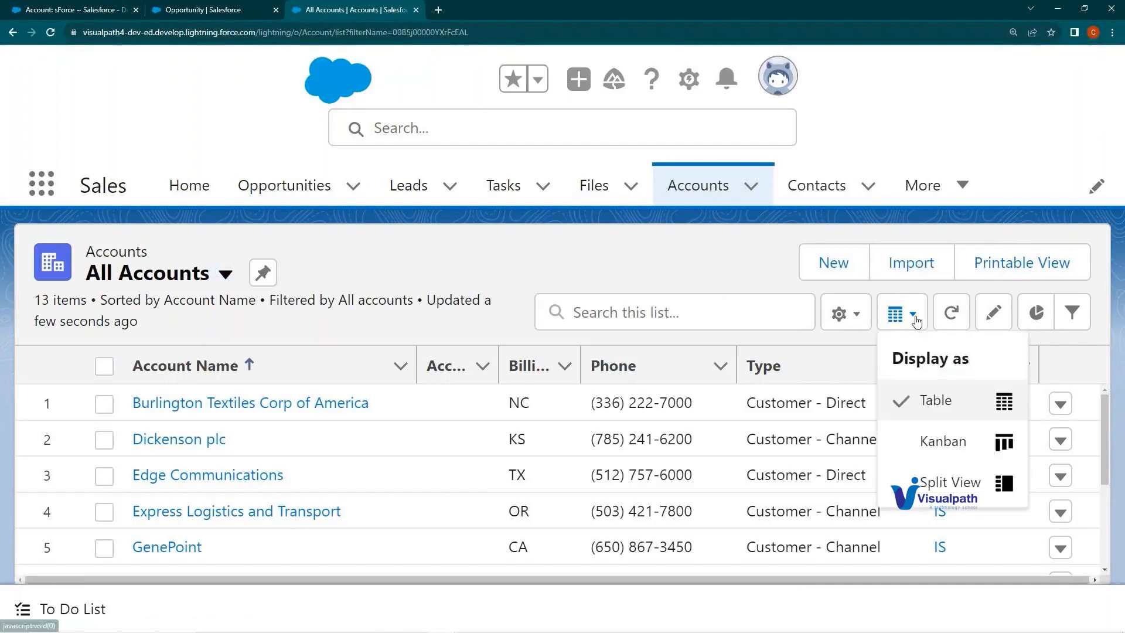
left_click(935, 451)
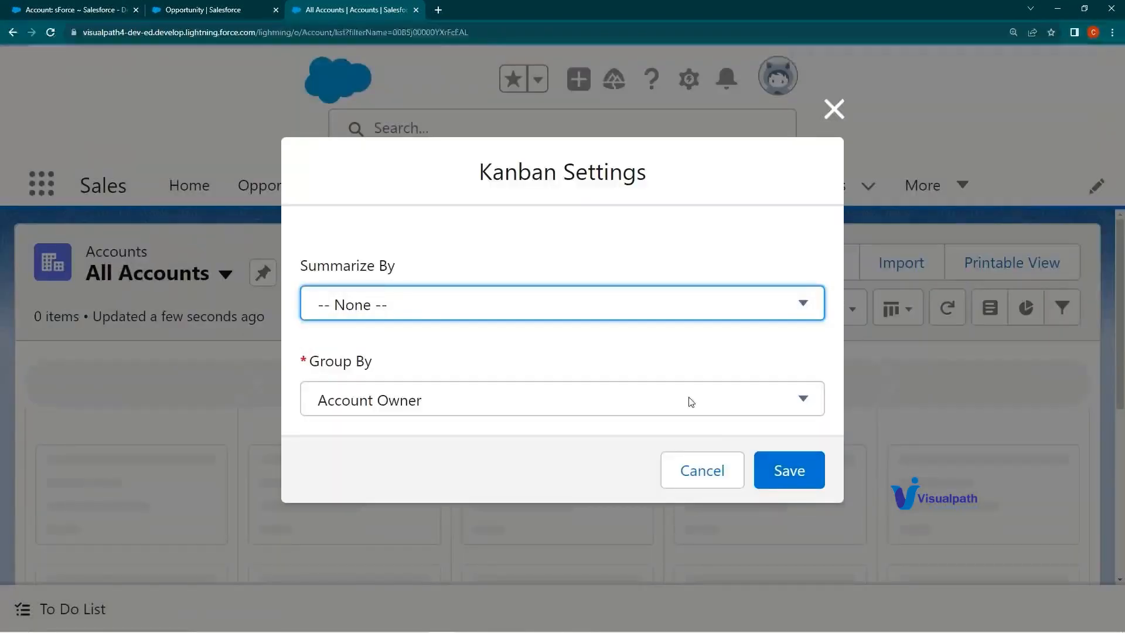
left_click(702, 470)
left_click(896, 309)
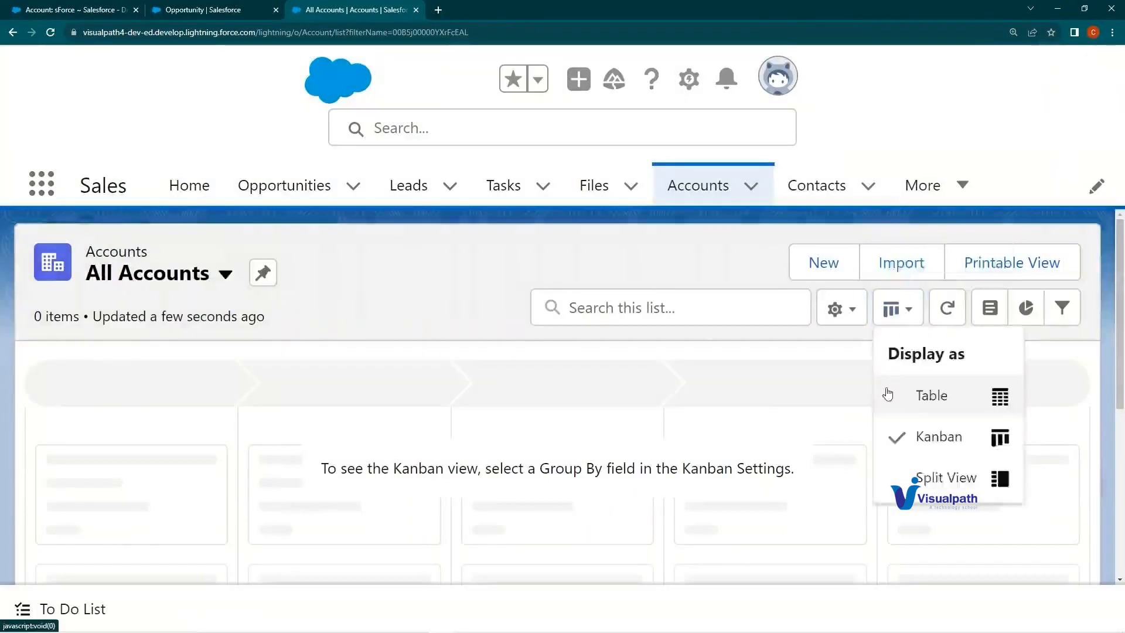
left_click(907, 476)
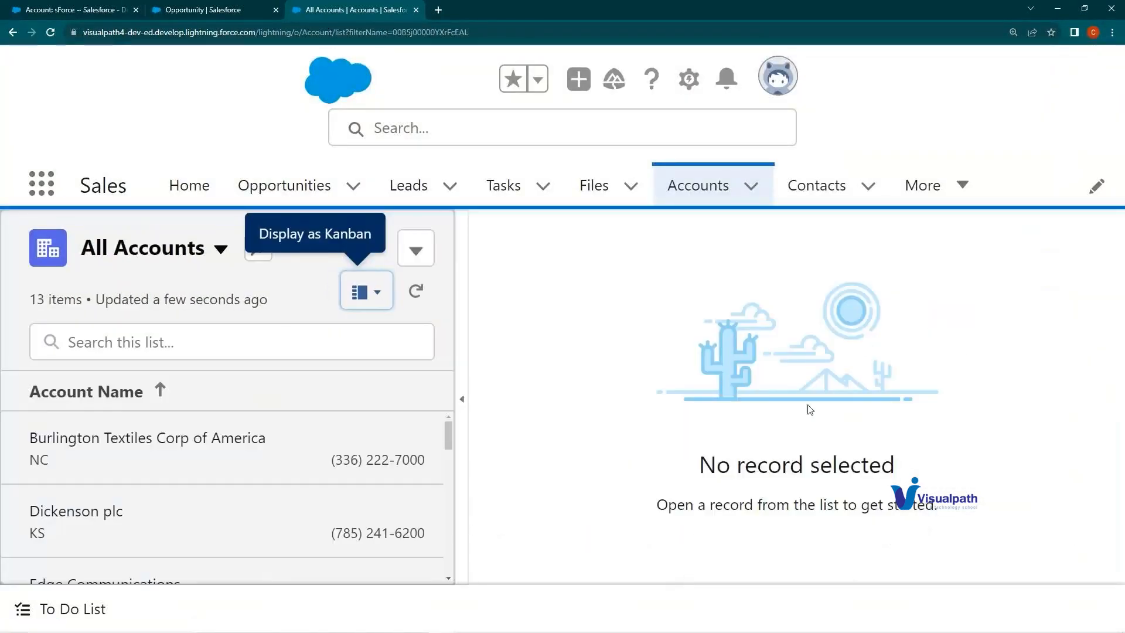
left_click(362, 292)
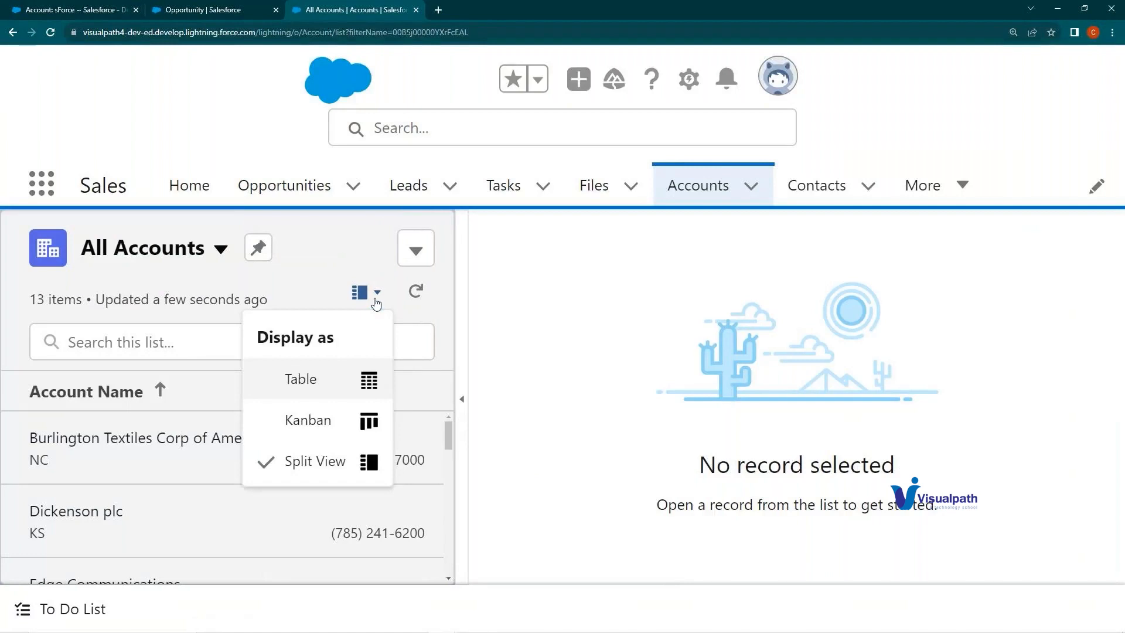
left_click(344, 374)
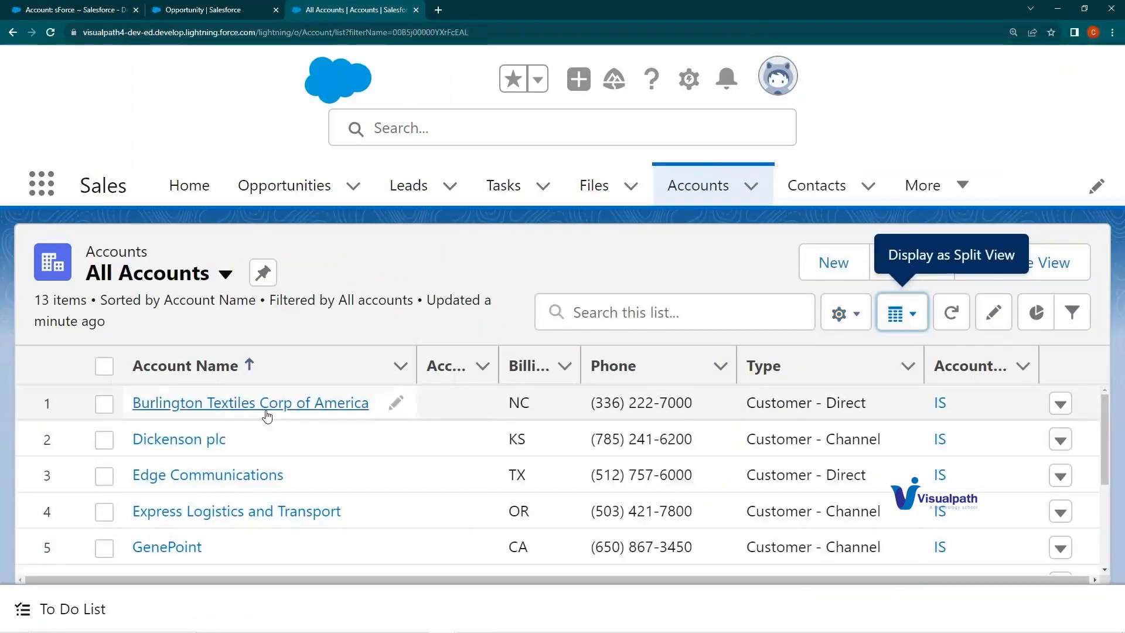
left_click(950, 316)
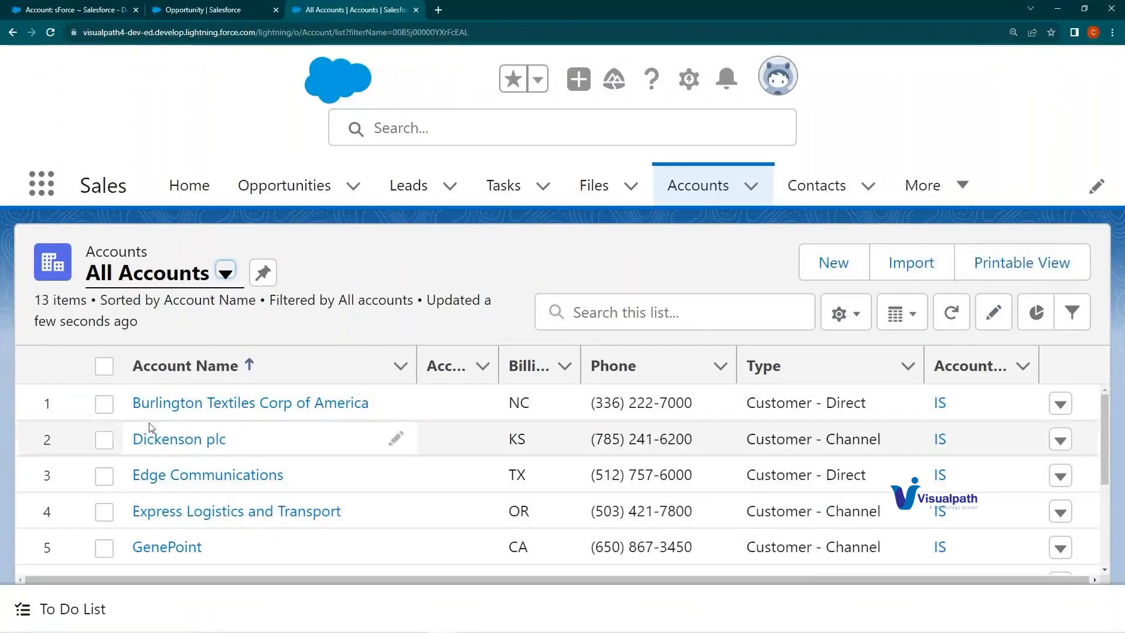
Step: Open the account name Burlington Textiles Corp of America for inline editing and leave it without changes
left_click(993, 312)
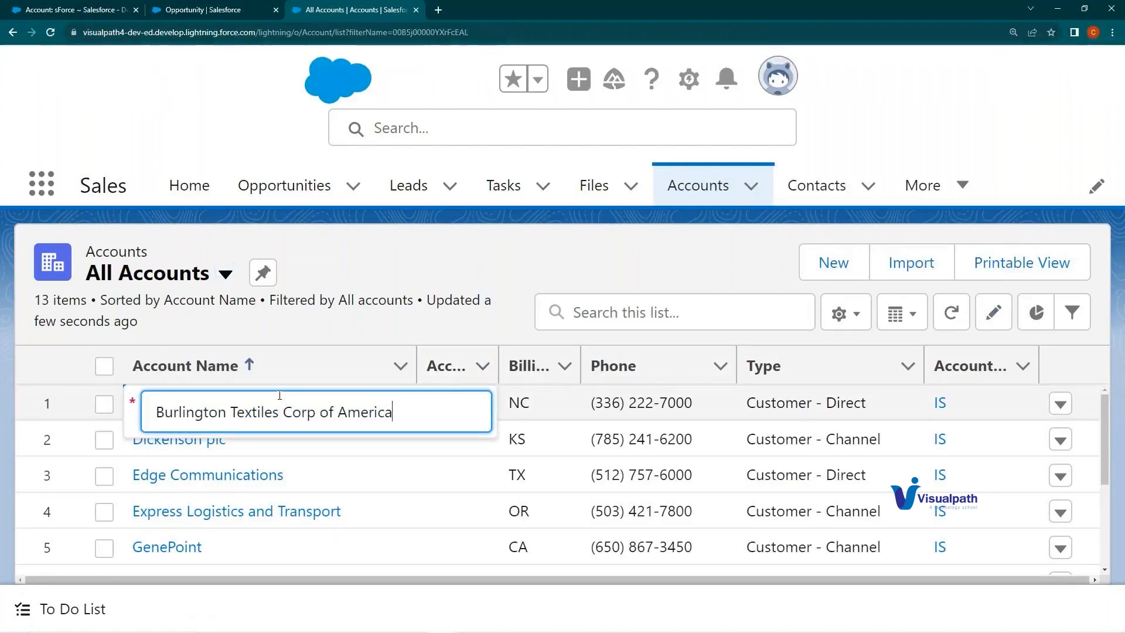
left_click_drag(186, 412, 361, 415)
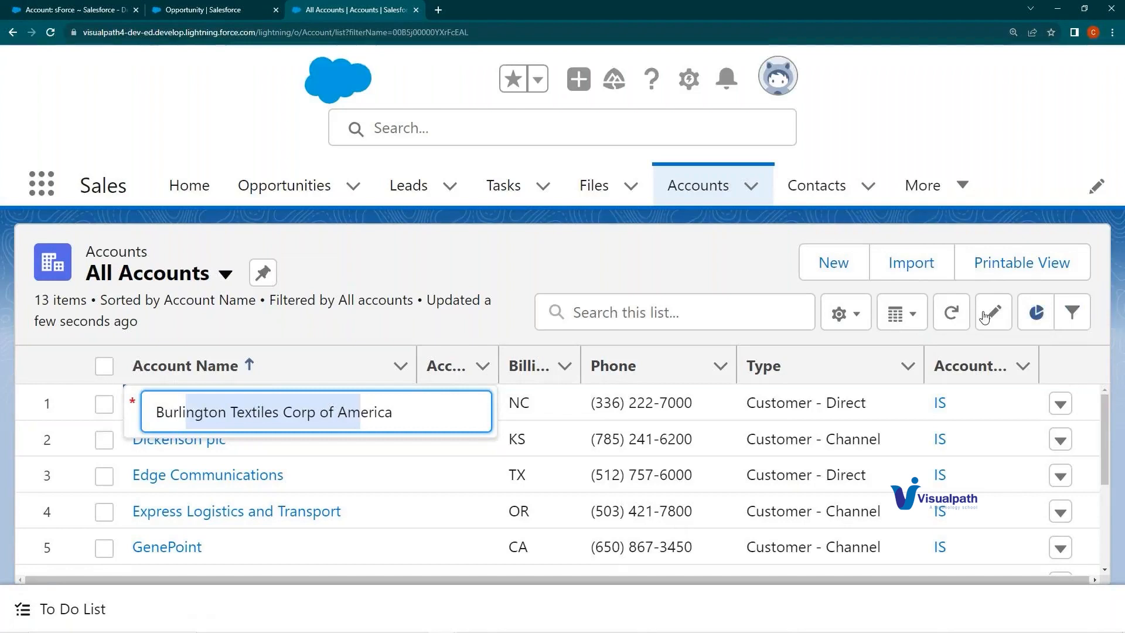
left_click(856, 317)
Step: Examine the list view control options for All Accounts, open a blank new list view form, and cancel it
left_click(850, 317)
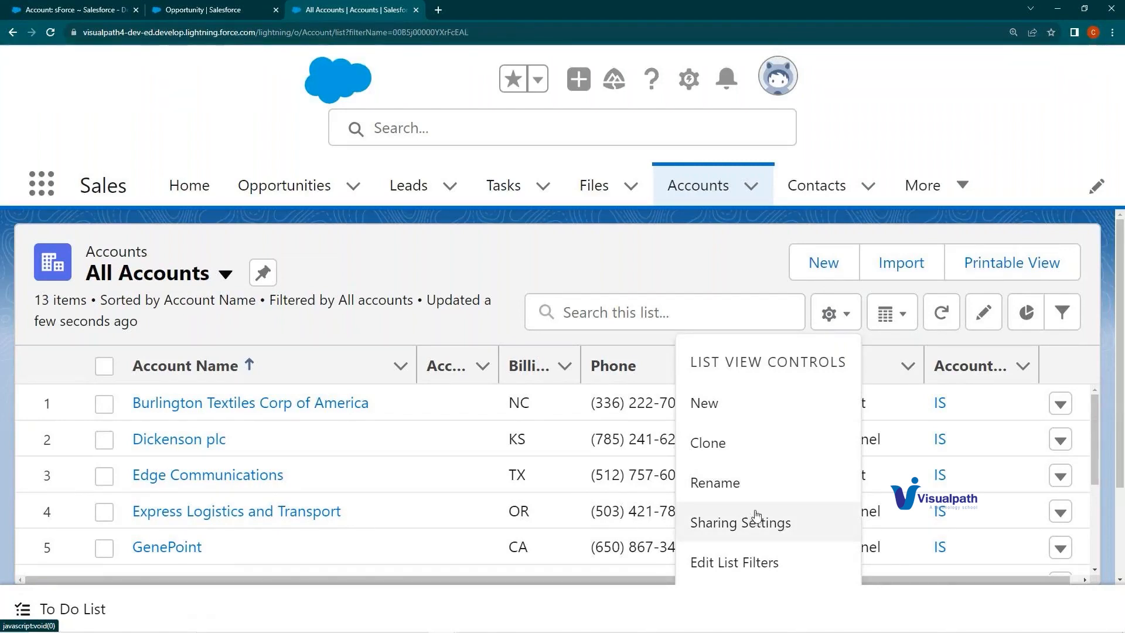
scroll(756, 515, "down", 3)
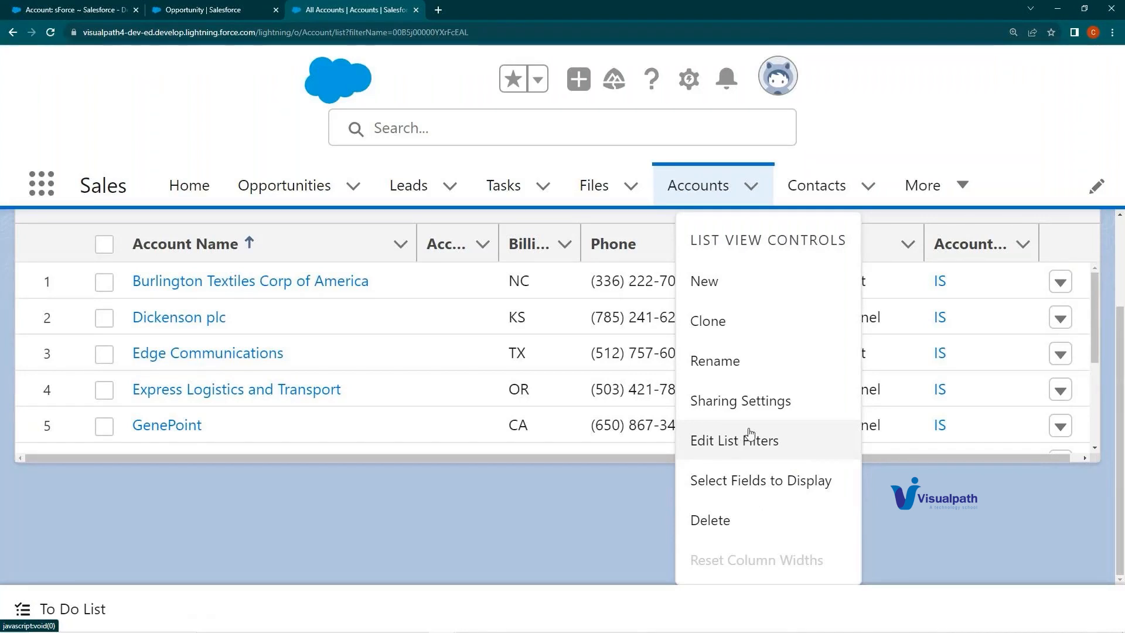
left_click(717, 284)
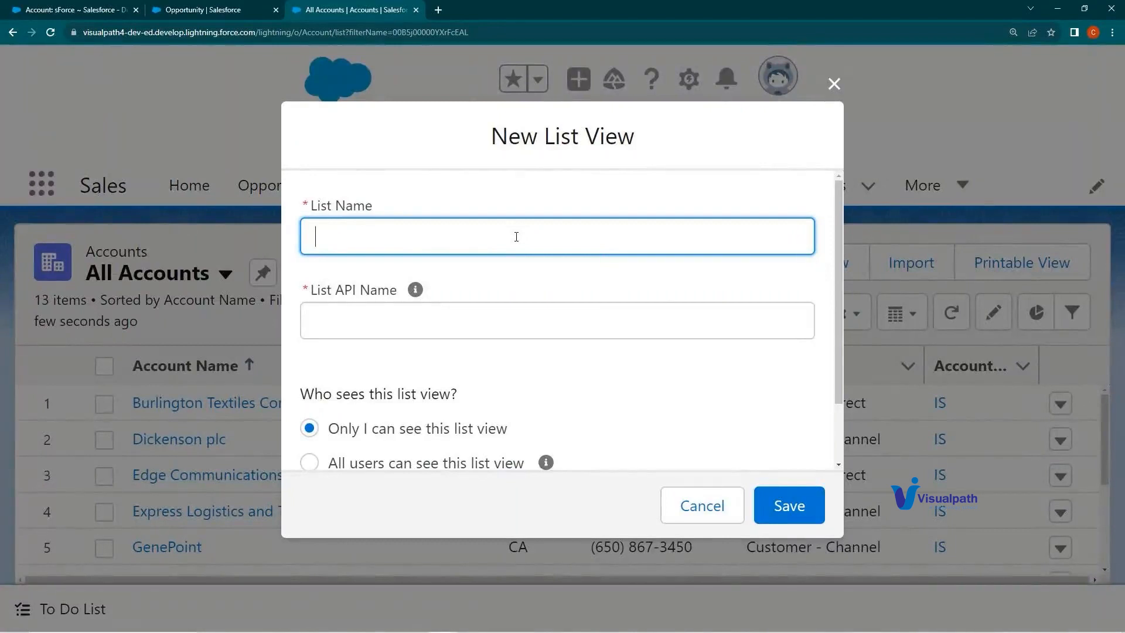
left_click(700, 504)
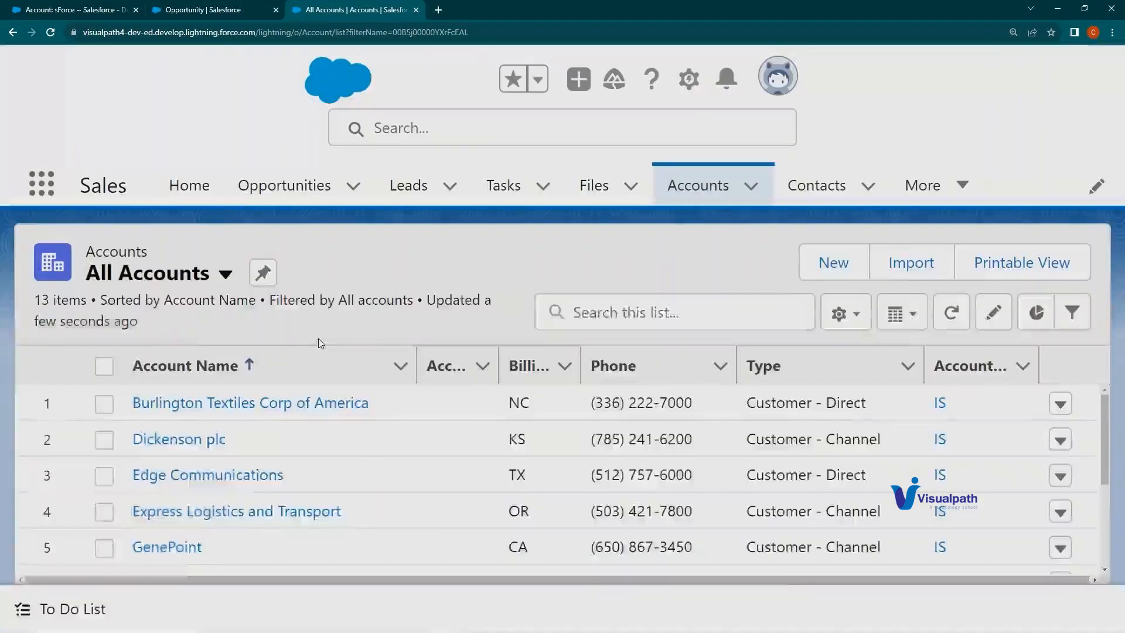
Step: Open the blank New Account form from the All Accounts list and cancel it
left_click(226, 273)
left_click(834, 262)
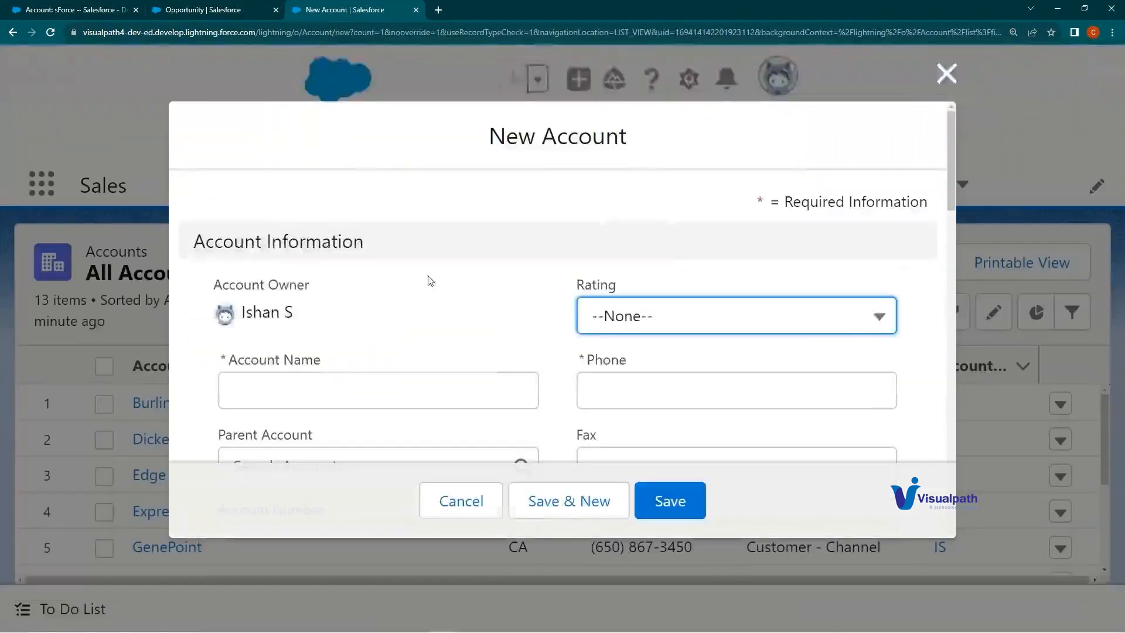
left_click(460, 501)
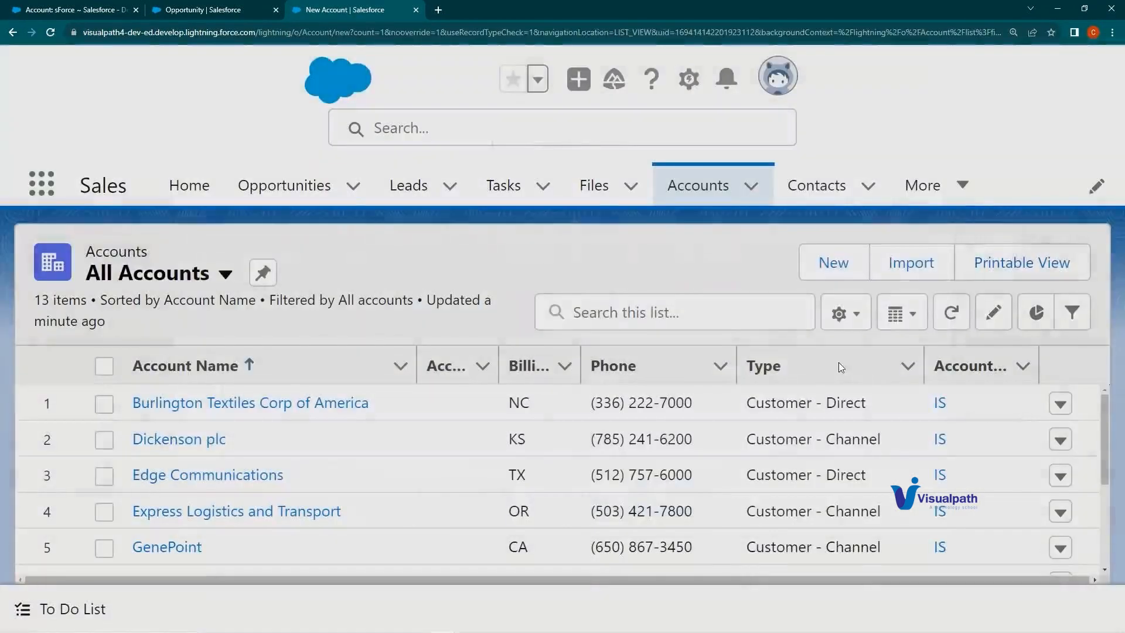
Step: Start a new account list view named Test View and check the naming rules for its API name
left_click(844, 314)
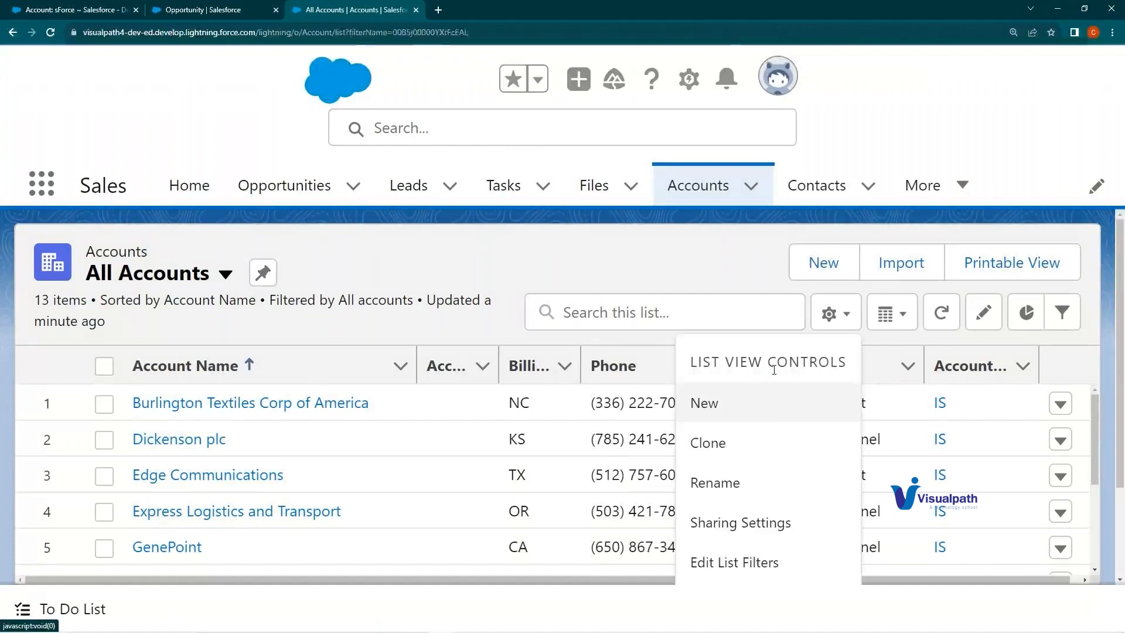
left_click(756, 402)
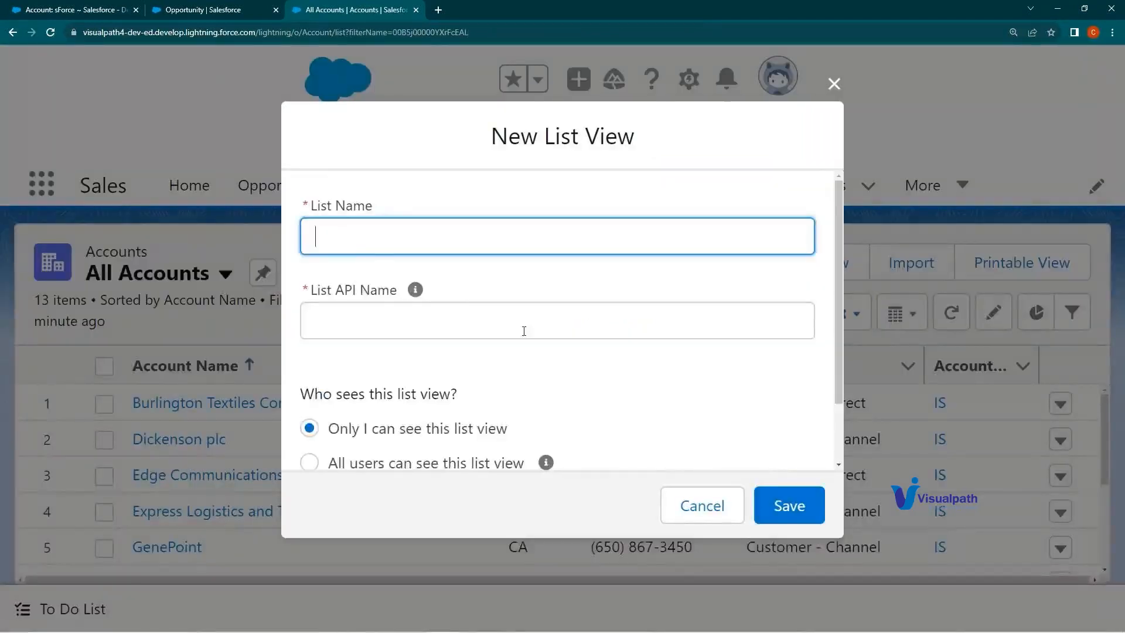
type("Test View")
left_click(389, 320)
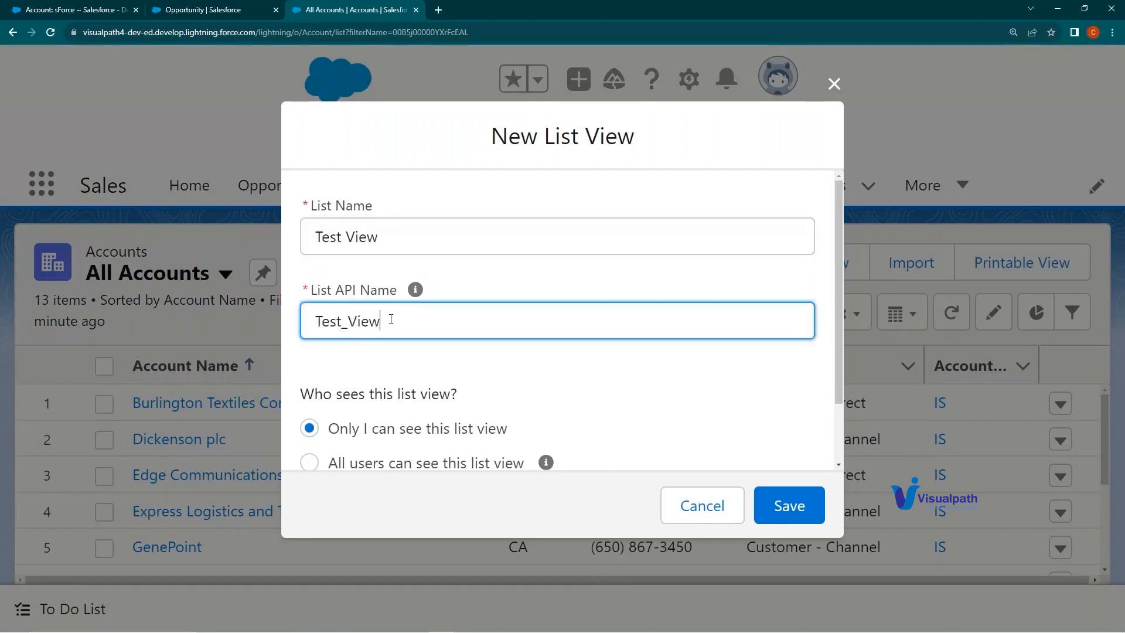
mouse_move(417, 293)
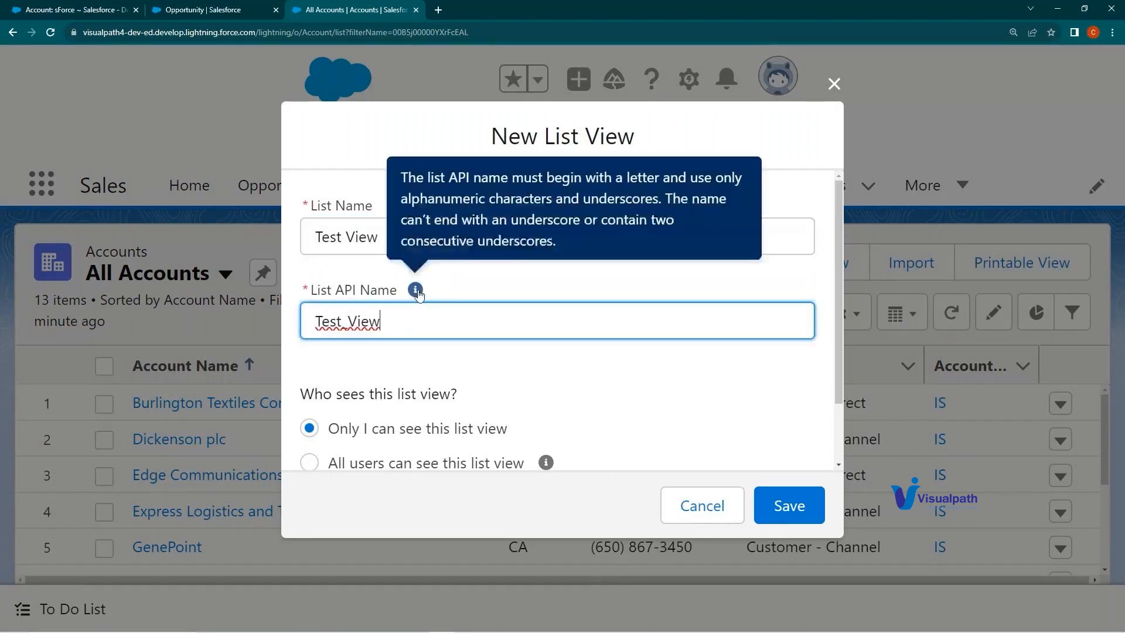
scroll(430, 320, "down", 2)
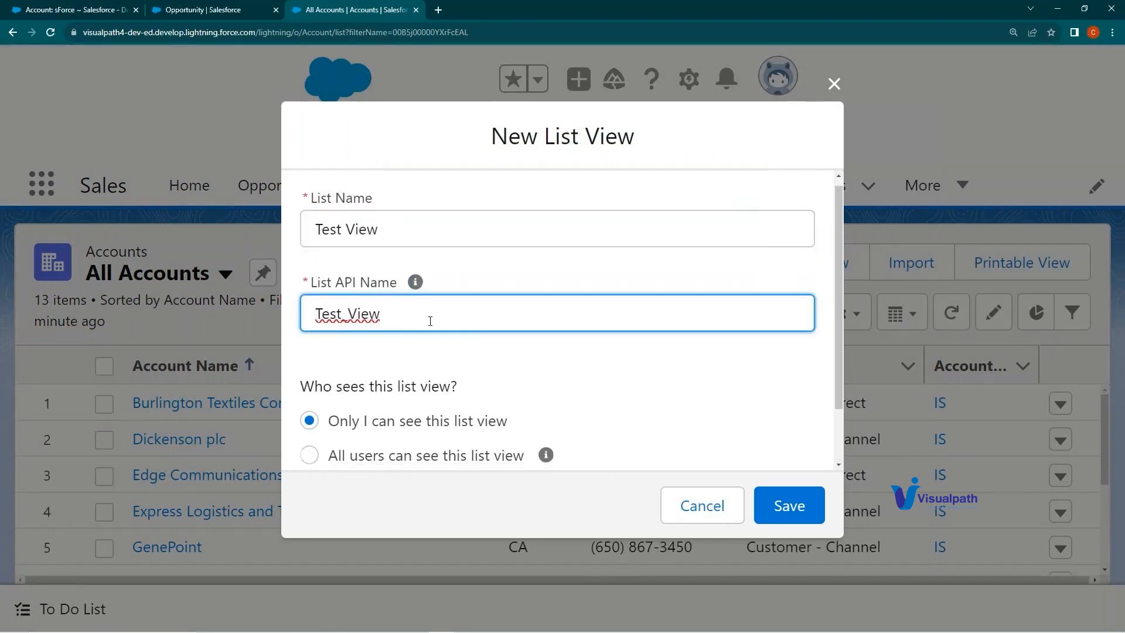
Step: Review who can see the Test View list view, keep it visible only to its creator, and save it
left_click_drag(334, 325, 439, 321)
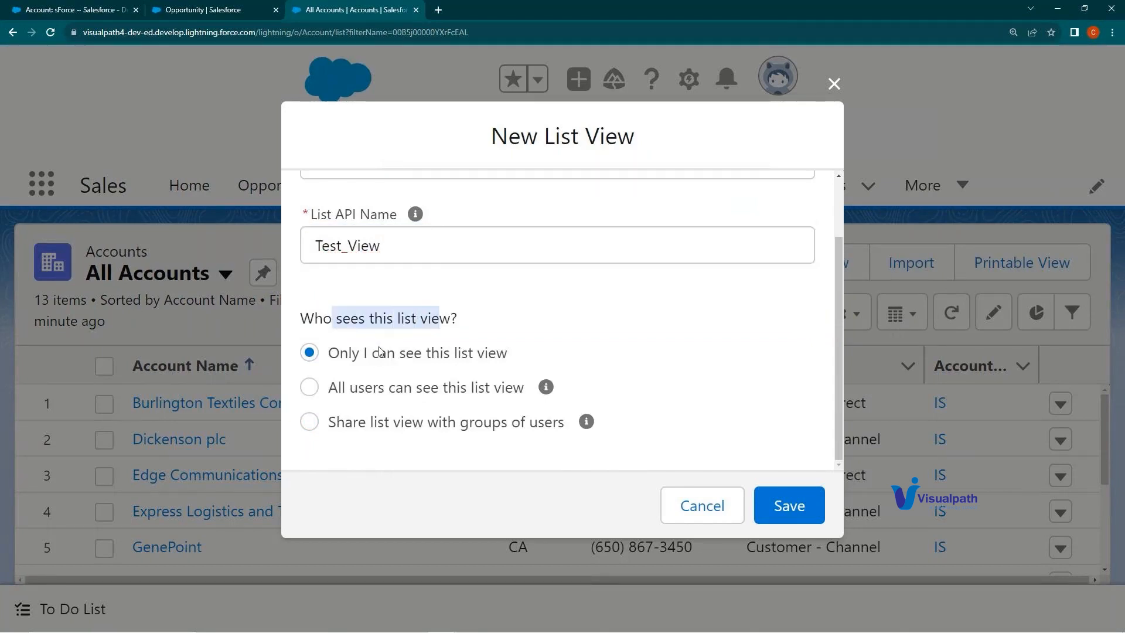
left_click_drag(380, 359, 507, 355)
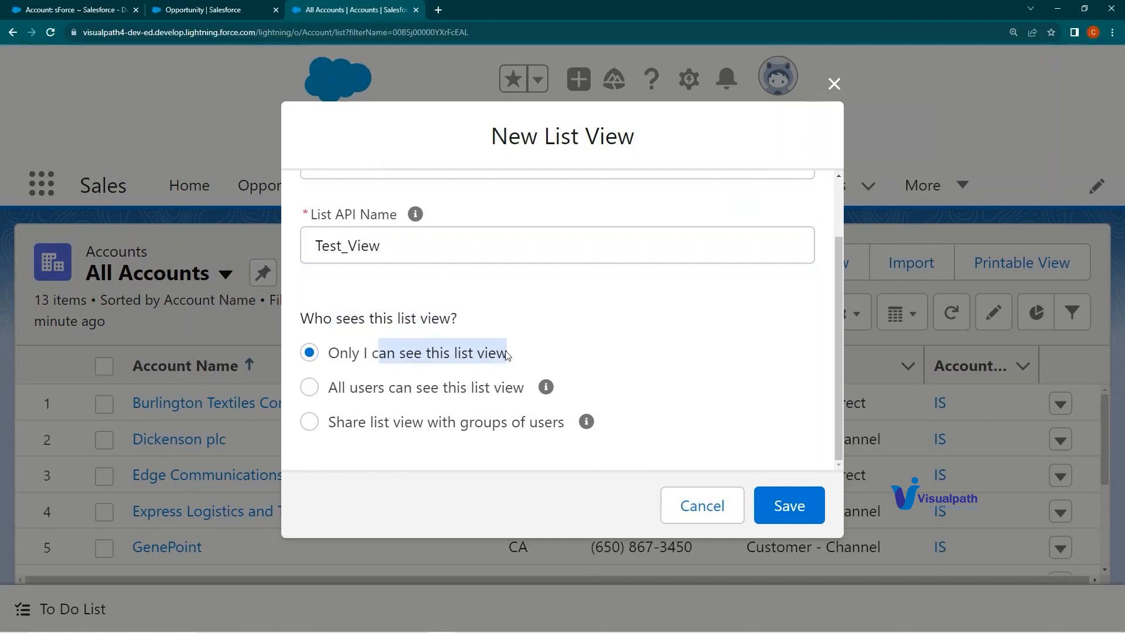
left_click_drag(364, 390, 514, 392)
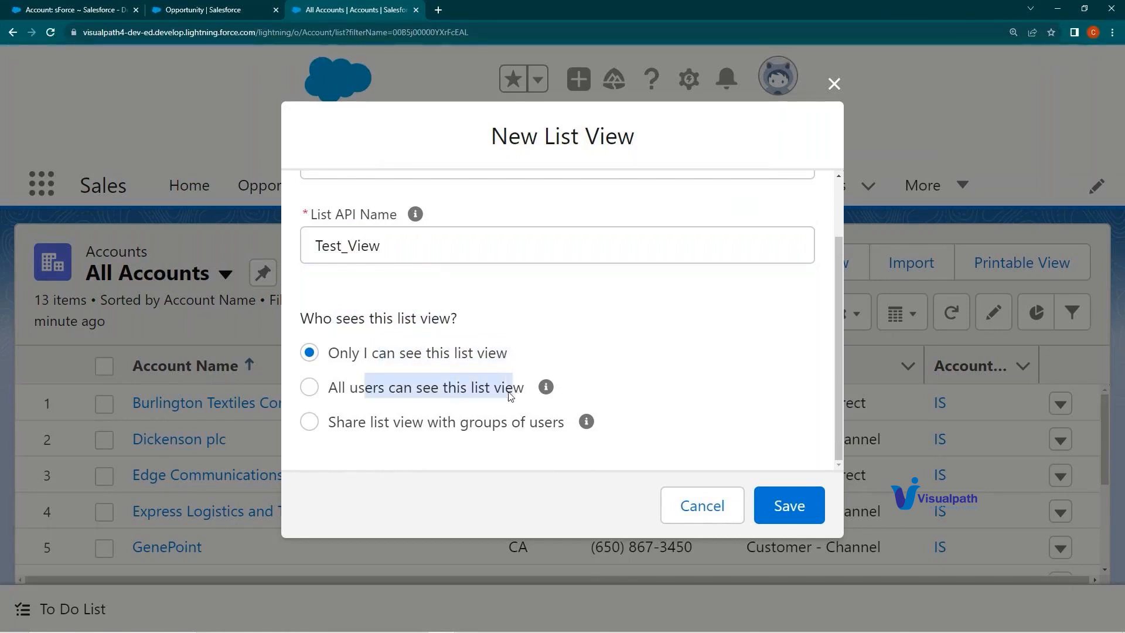
left_click_drag(378, 428, 534, 432)
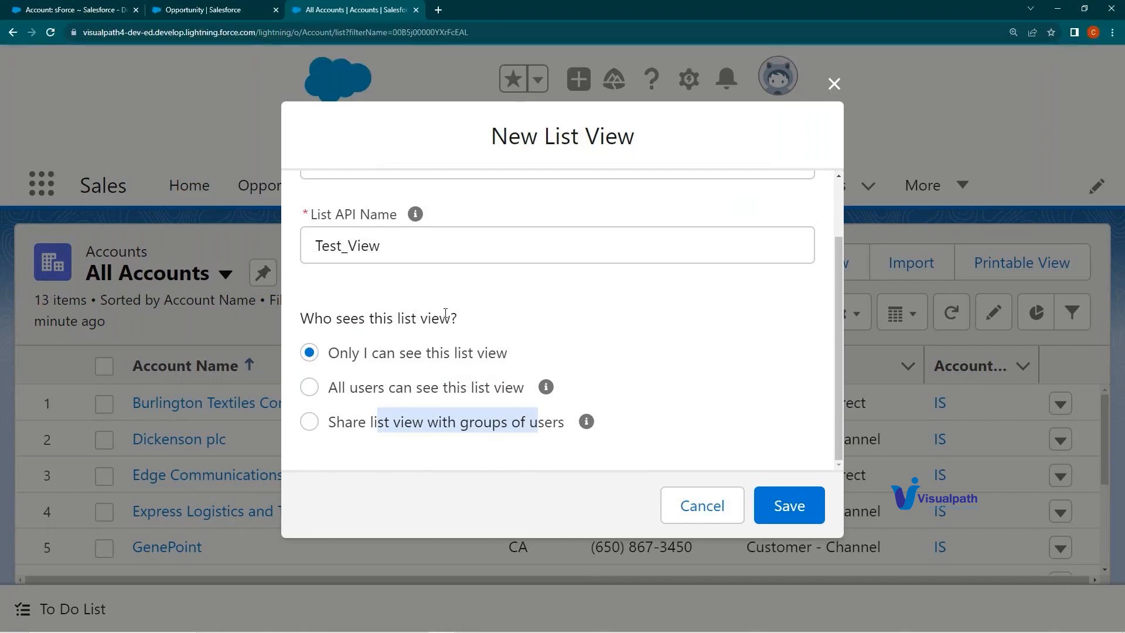
scroll(473, 382, "up", 2)
scroll(473, 377, "down", 2)
left_click_drag(349, 358, 494, 354)
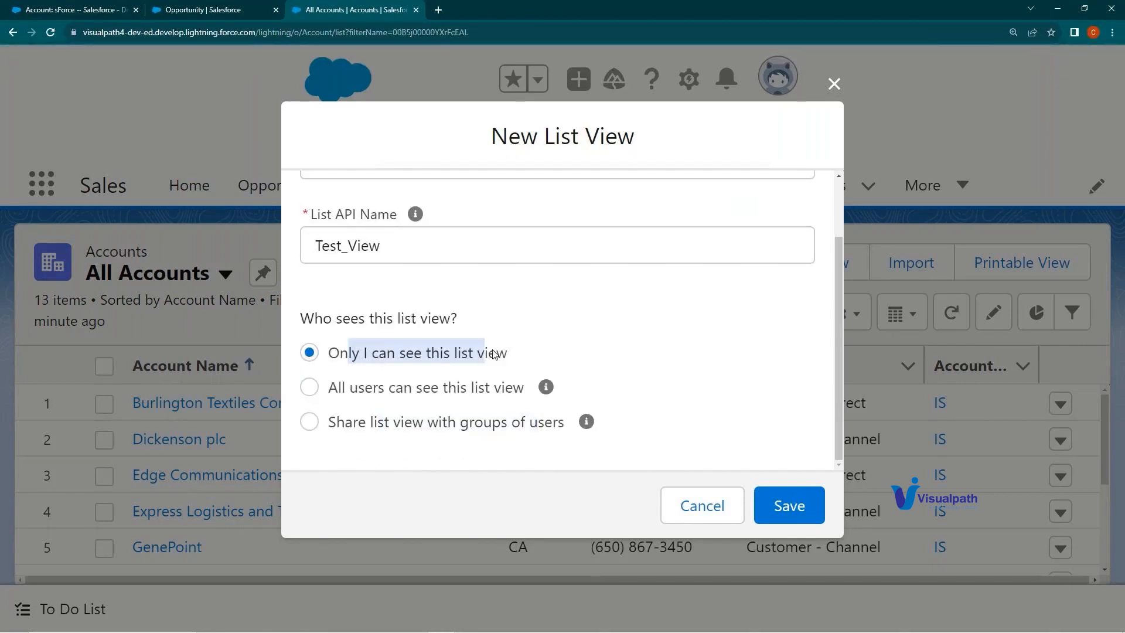
left_click(792, 505)
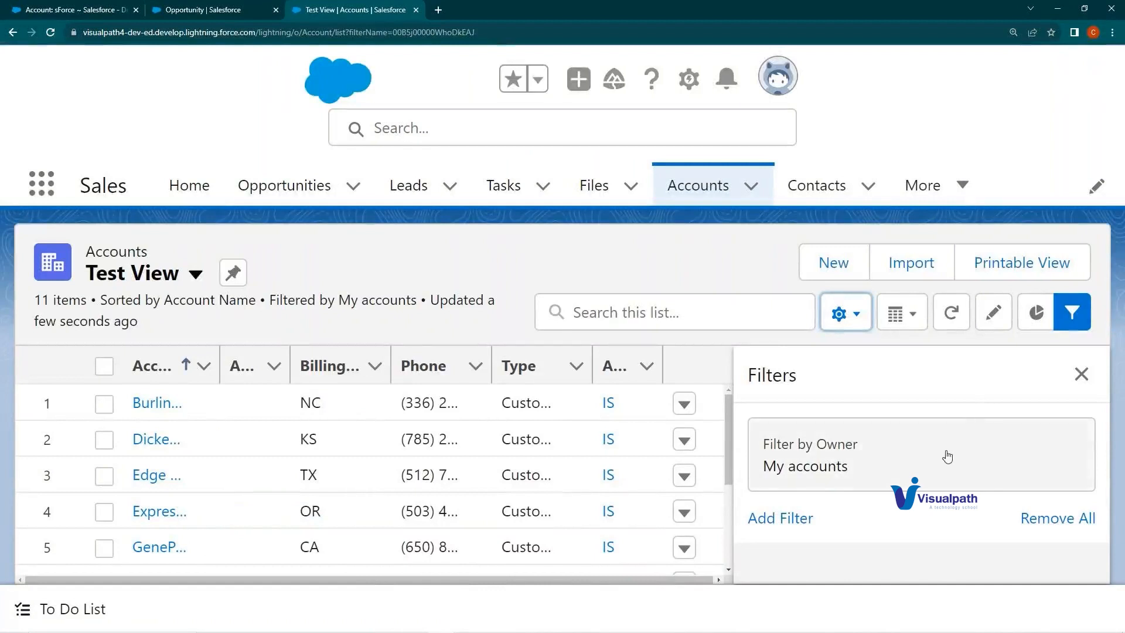
Step: Close the Test View filters and reopen them for editing through the list view controls
left_click_drag(747, 376, 805, 376)
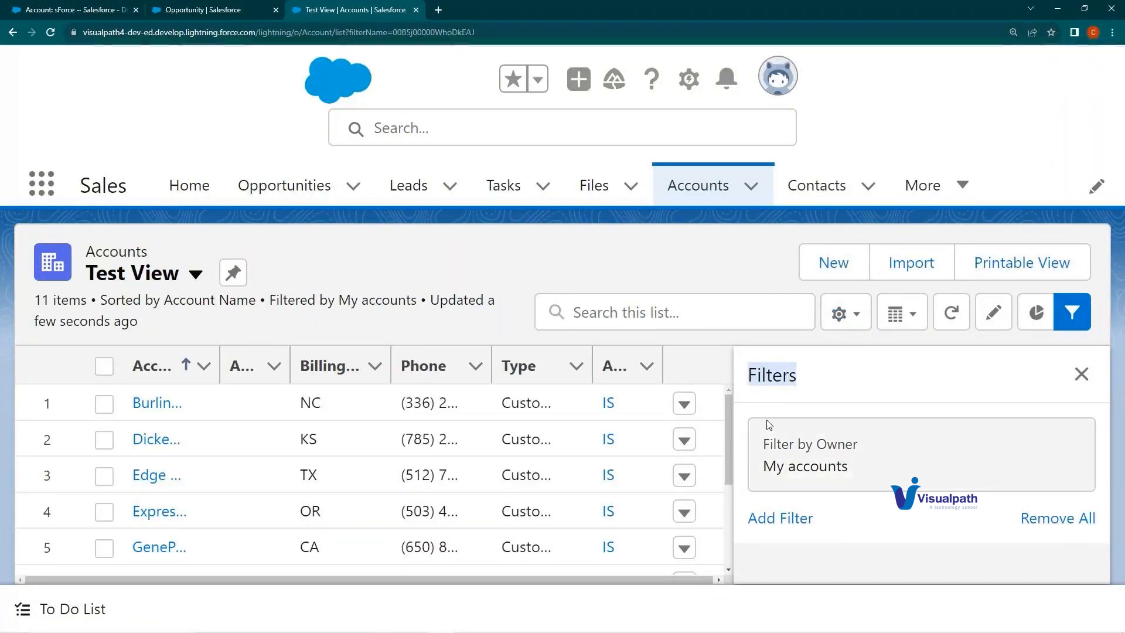
left_click(1080, 373)
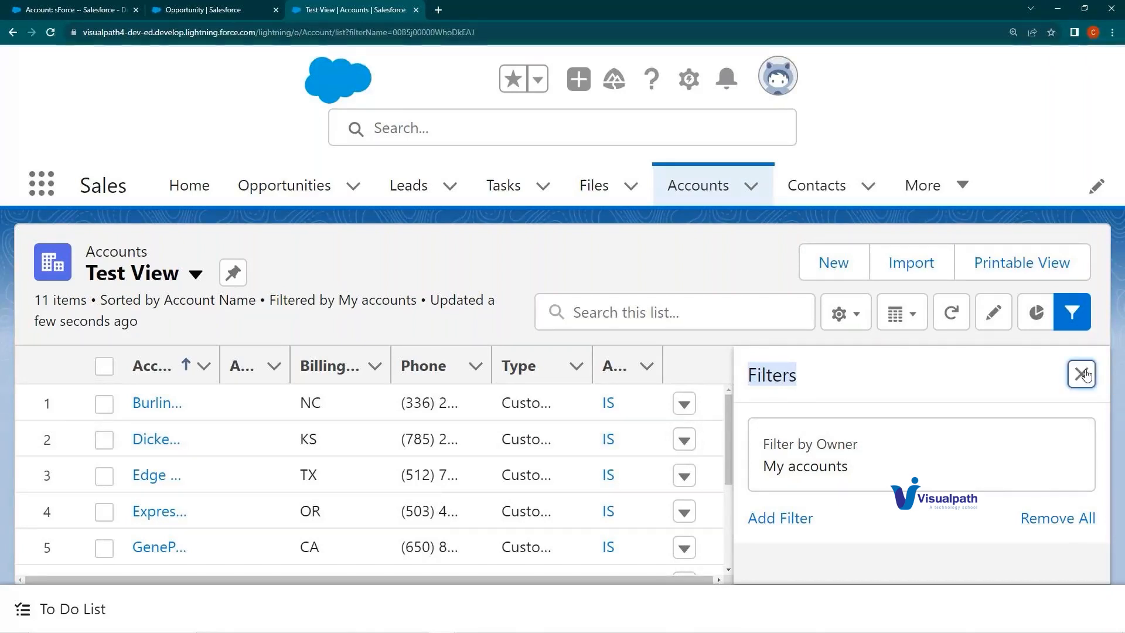
left_click(1072, 314)
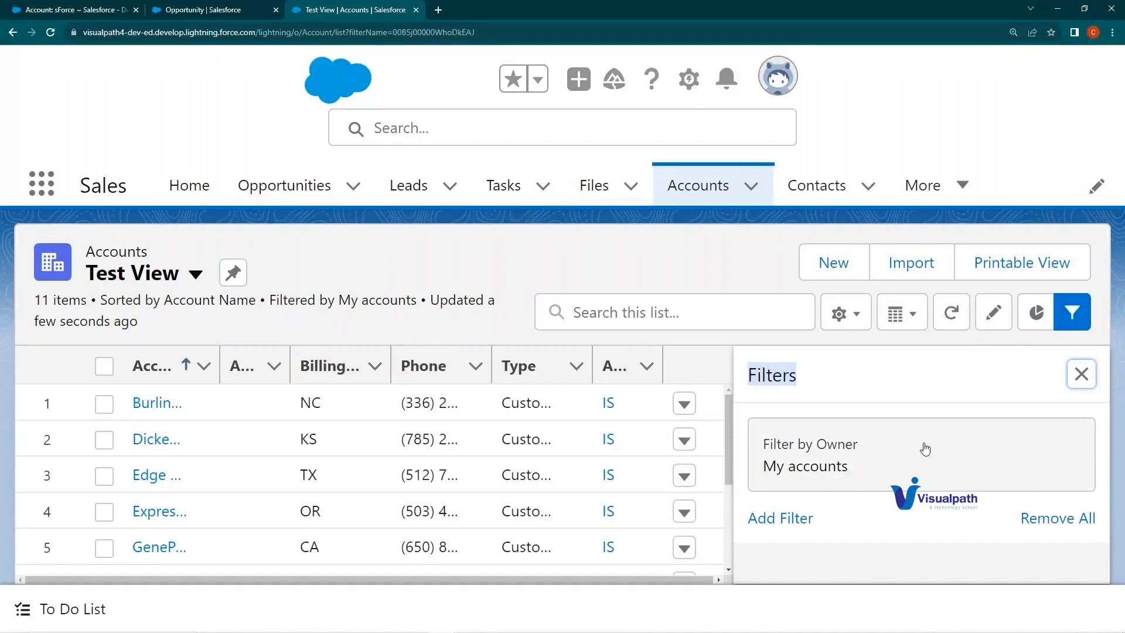
left_click(843, 313)
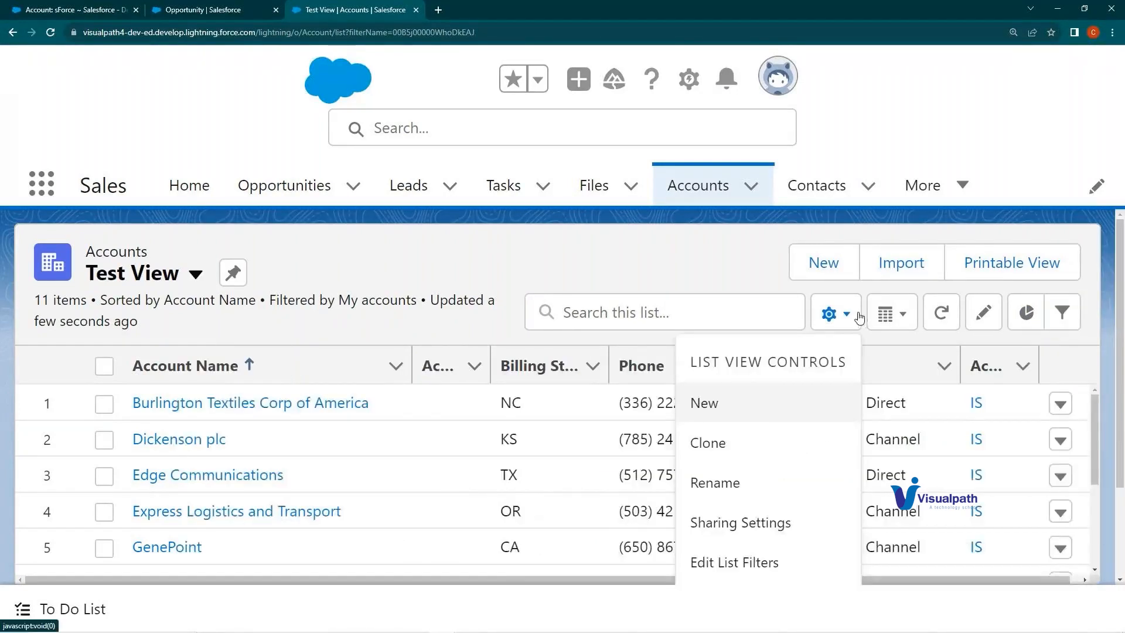
scroll(788, 387, "down", 3)
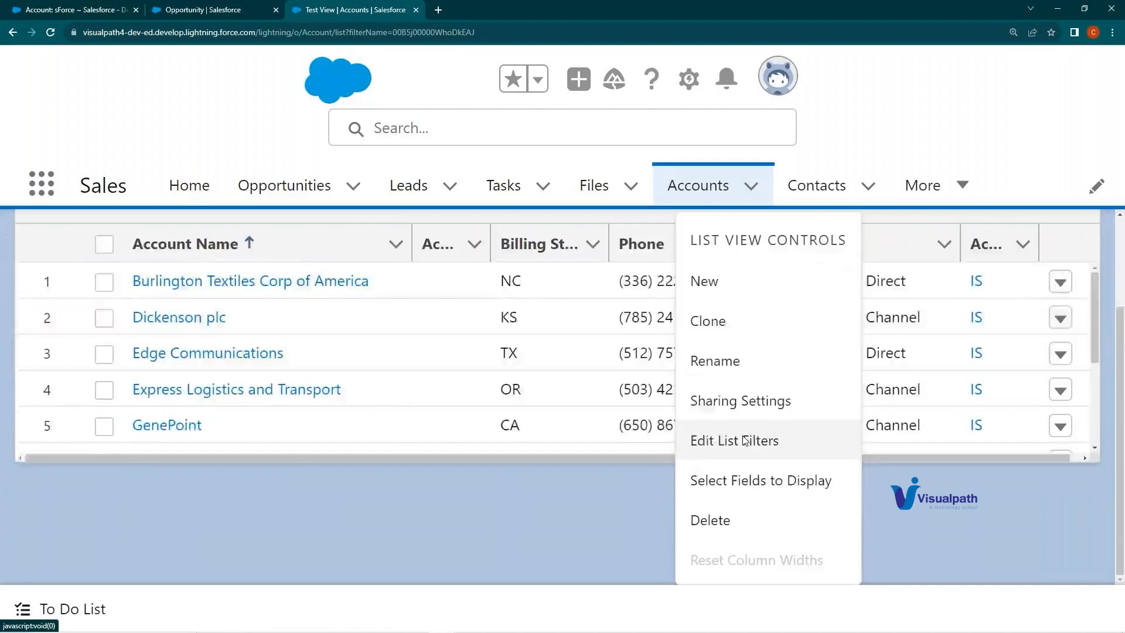
left_click(744, 441)
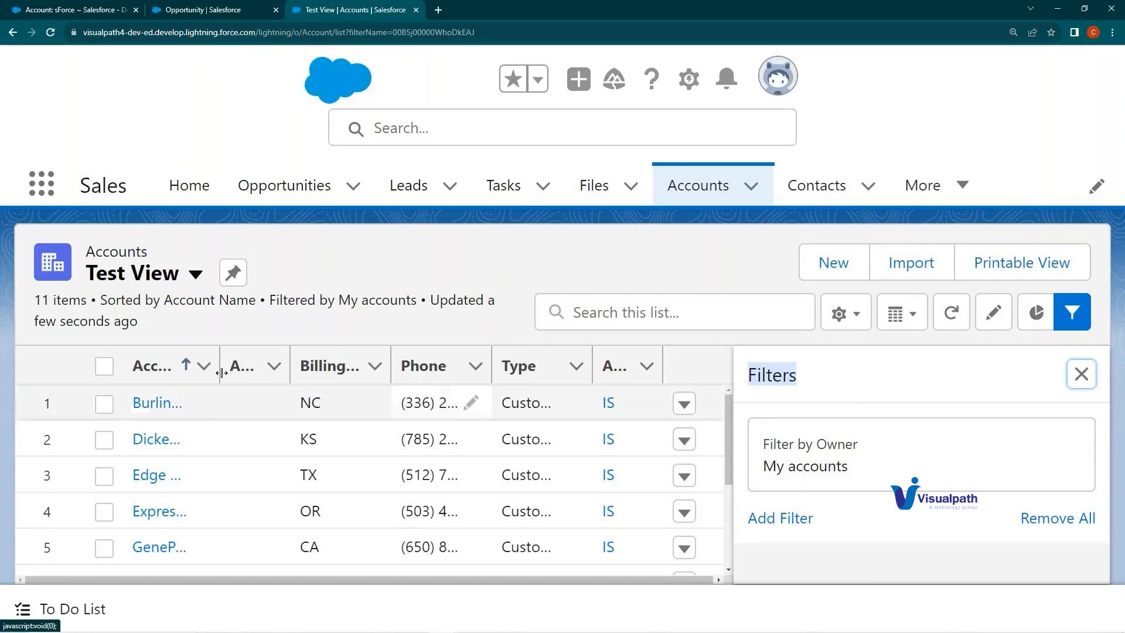
Step: Review the owner filter choices for Test View and set Filter by Owner to All accounts
left_click(828, 468)
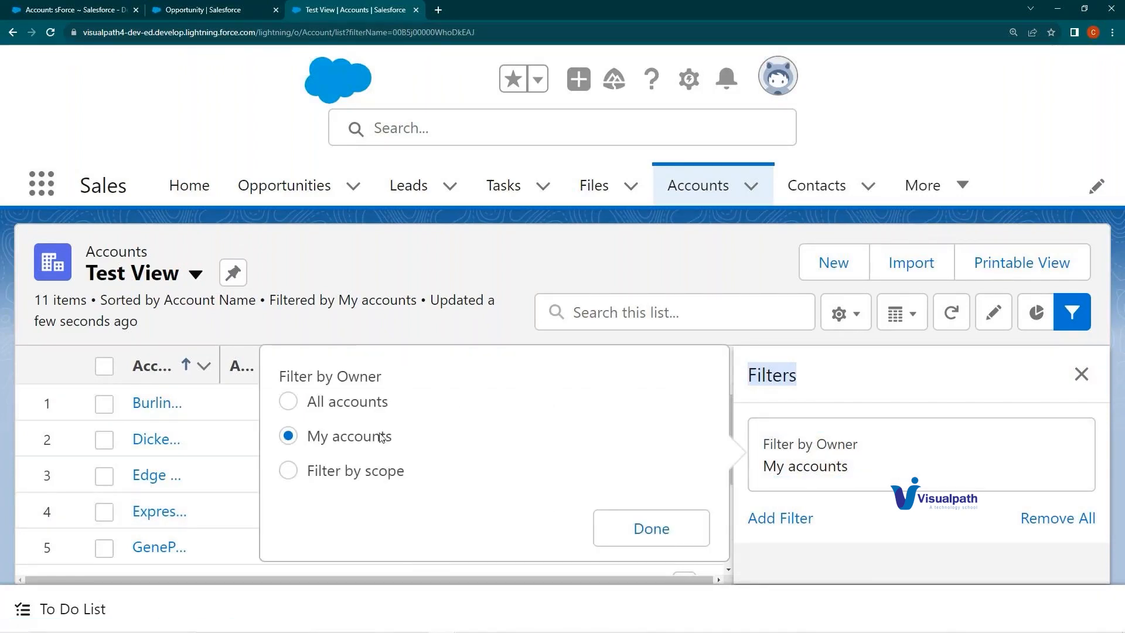
left_click(366, 474)
left_click(350, 440)
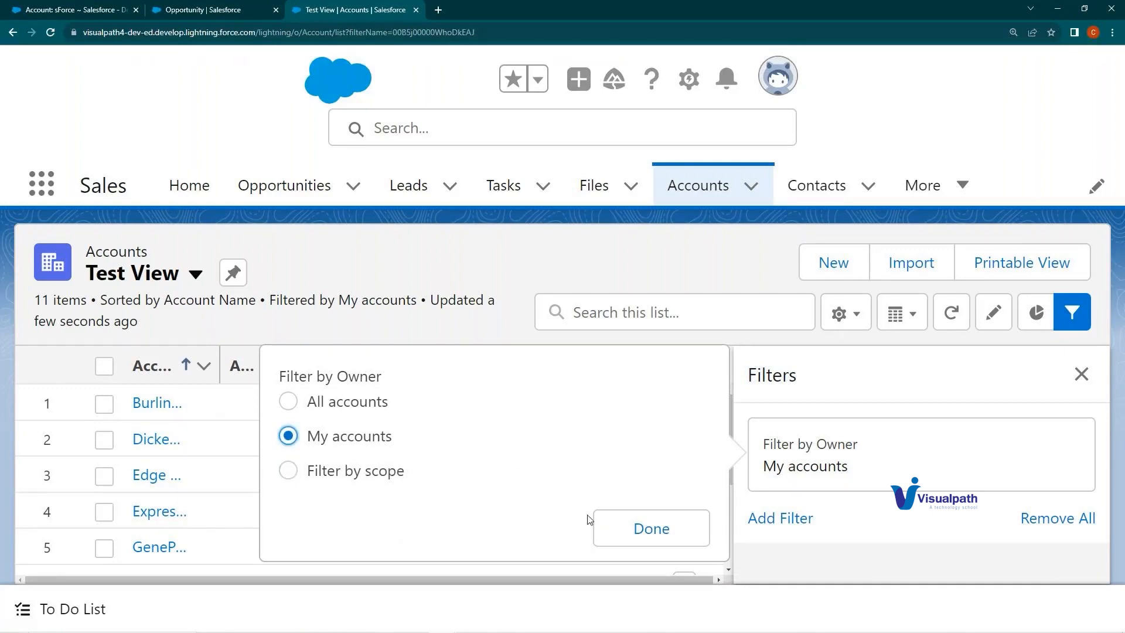
left_click(366, 410)
left_click(645, 531)
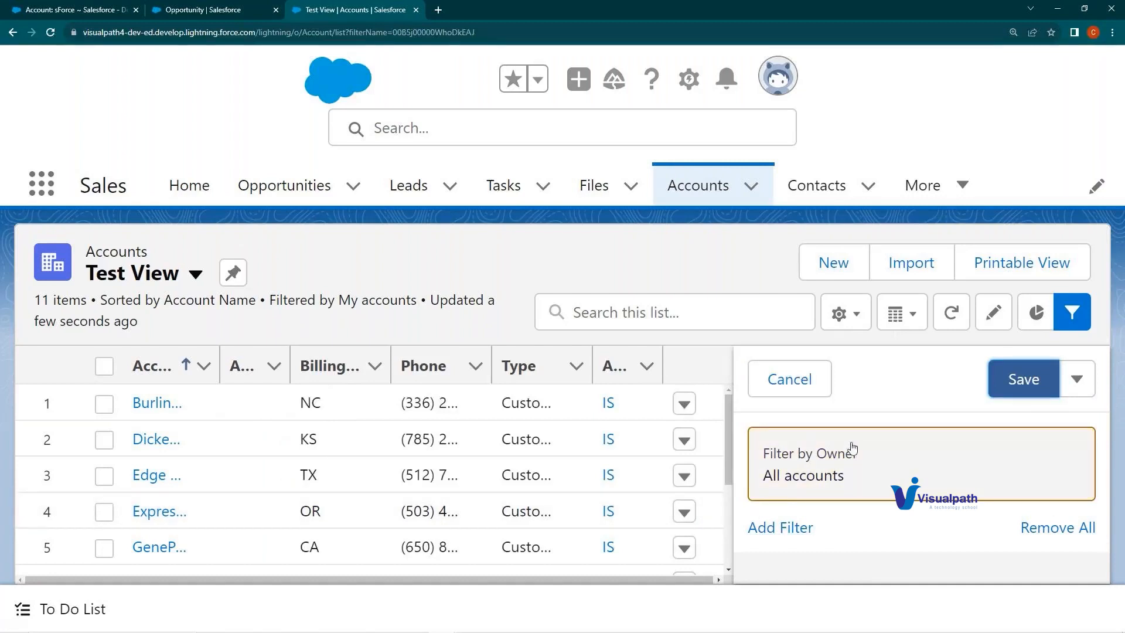
Step: Add a list filter on Account Name with the equals operator and a blank value
left_click(764, 526)
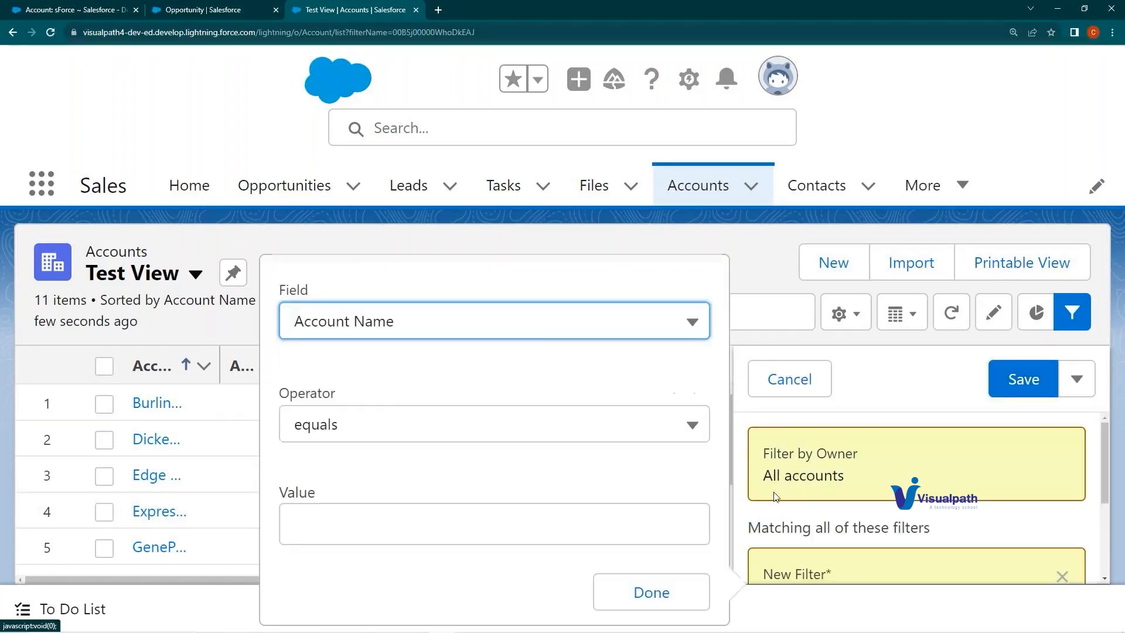
scroll(776, 497, "down", 3)
left_click(788, 470)
left_click(788, 442)
left_click(653, 575)
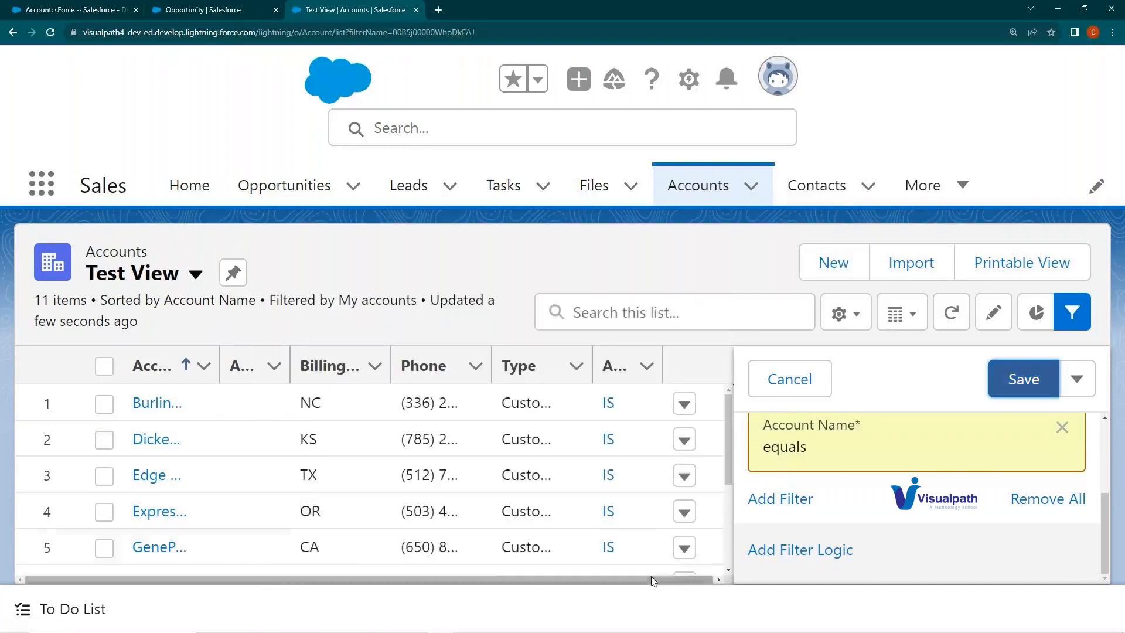
Step: Widen the Account Owner Alias, Type and Billing State/Province columns and select the CA value in the GenePoint row
left_click_drag(663, 366, 697, 366)
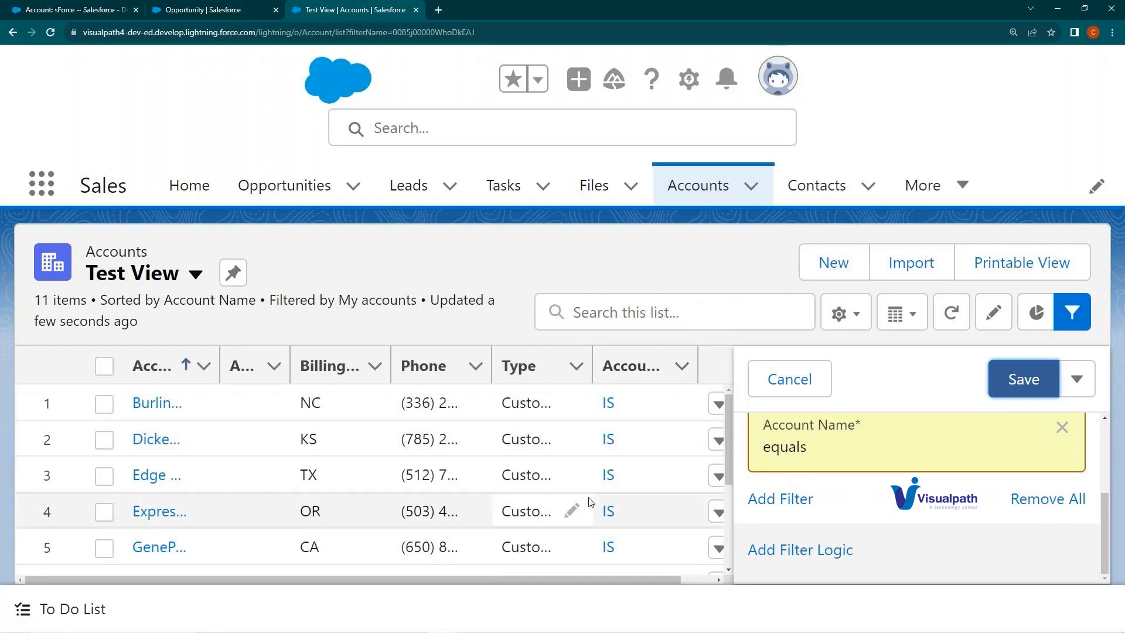
left_click_drag(590, 376, 627, 376)
scroll(593, 440, "down", 4)
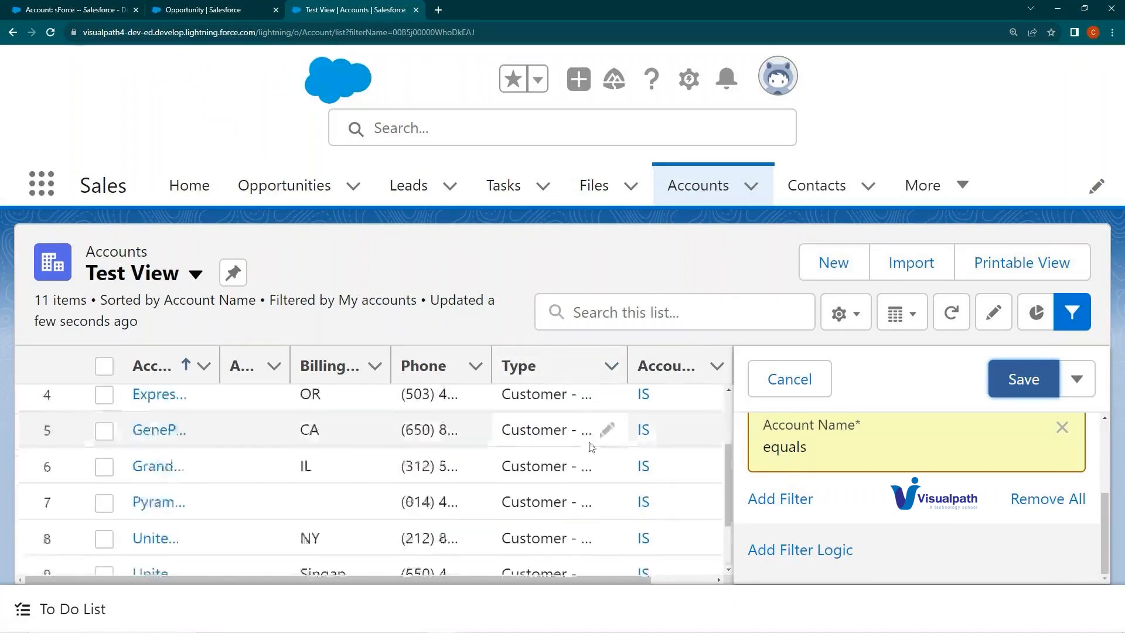
scroll(588, 450, "up", 4)
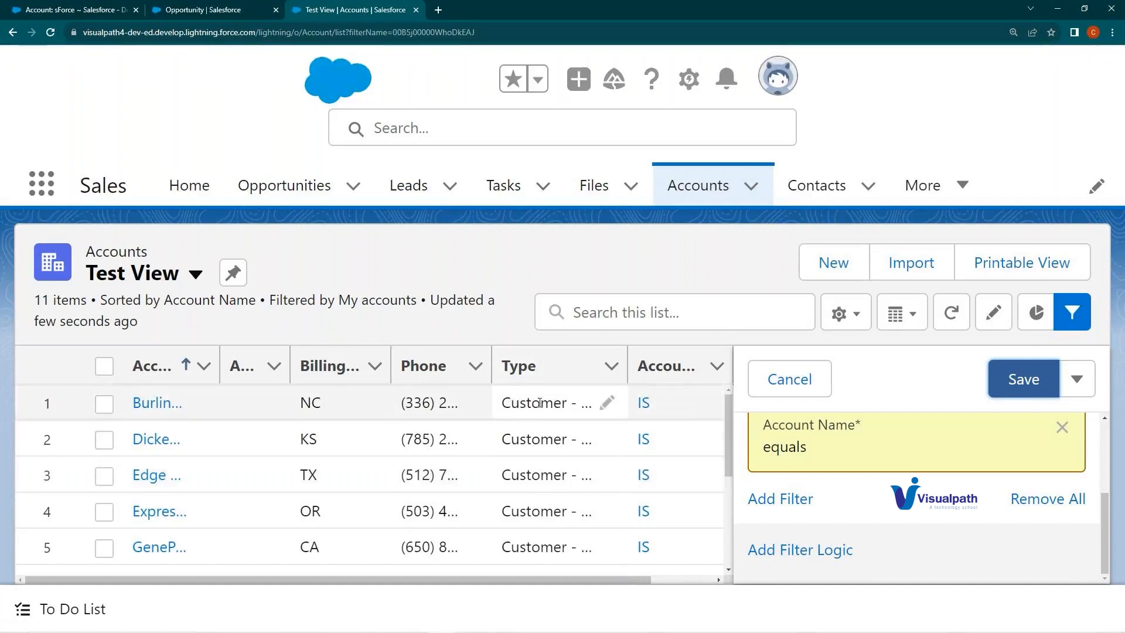
left_click_drag(390, 363, 299, 374)
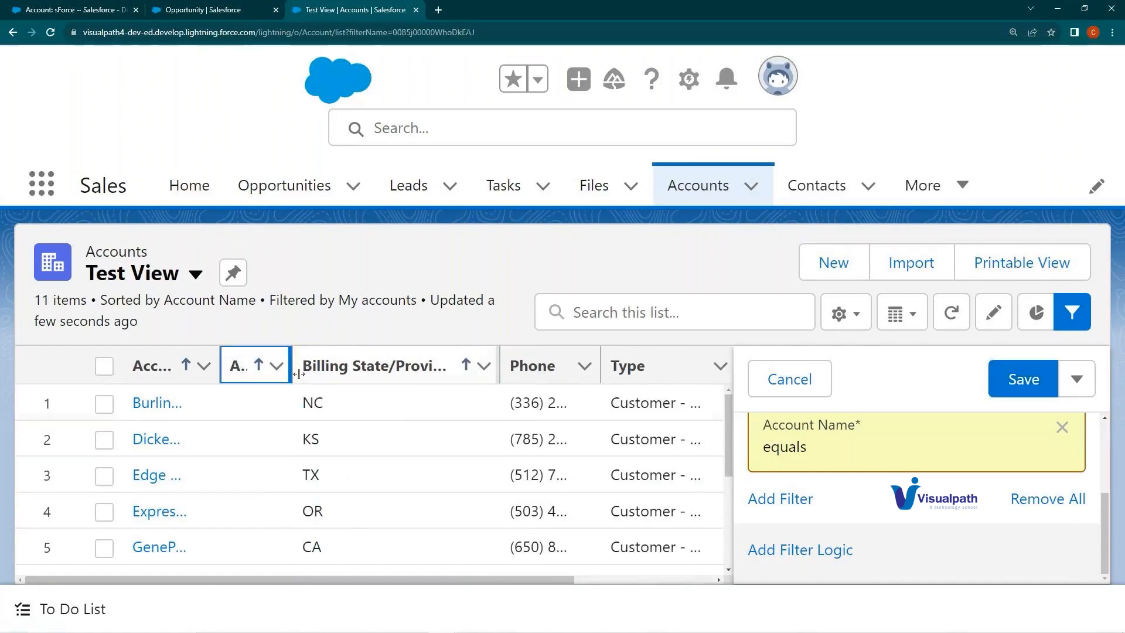
left_click(339, 554)
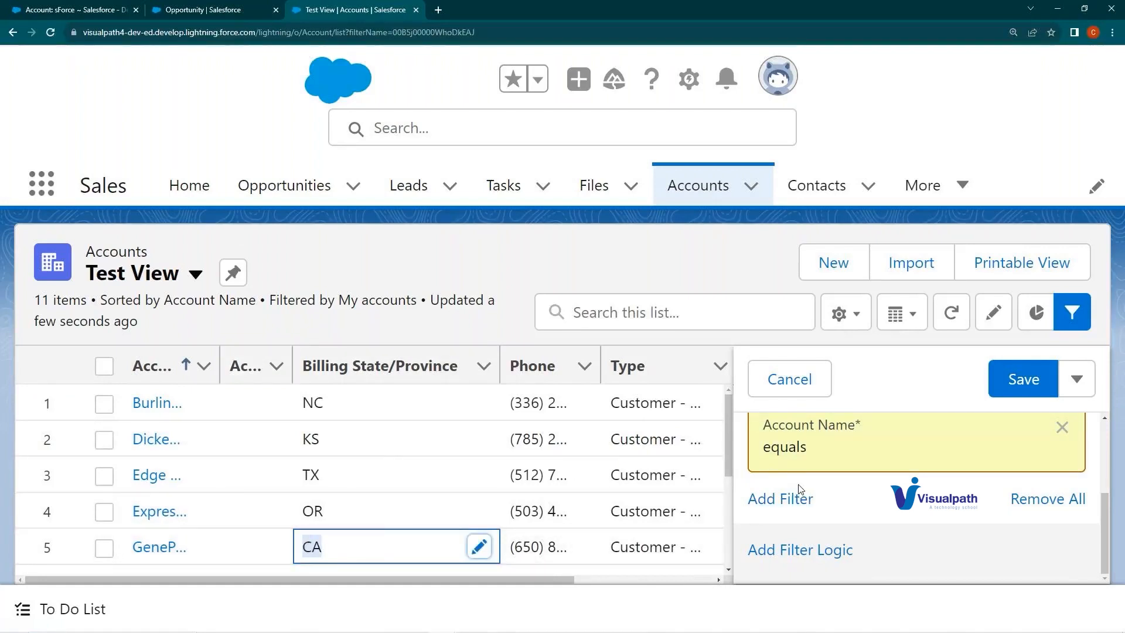
Step: Change the Account Name filter to Billing State/Province equals CA
scroll(800, 488, "up", 3)
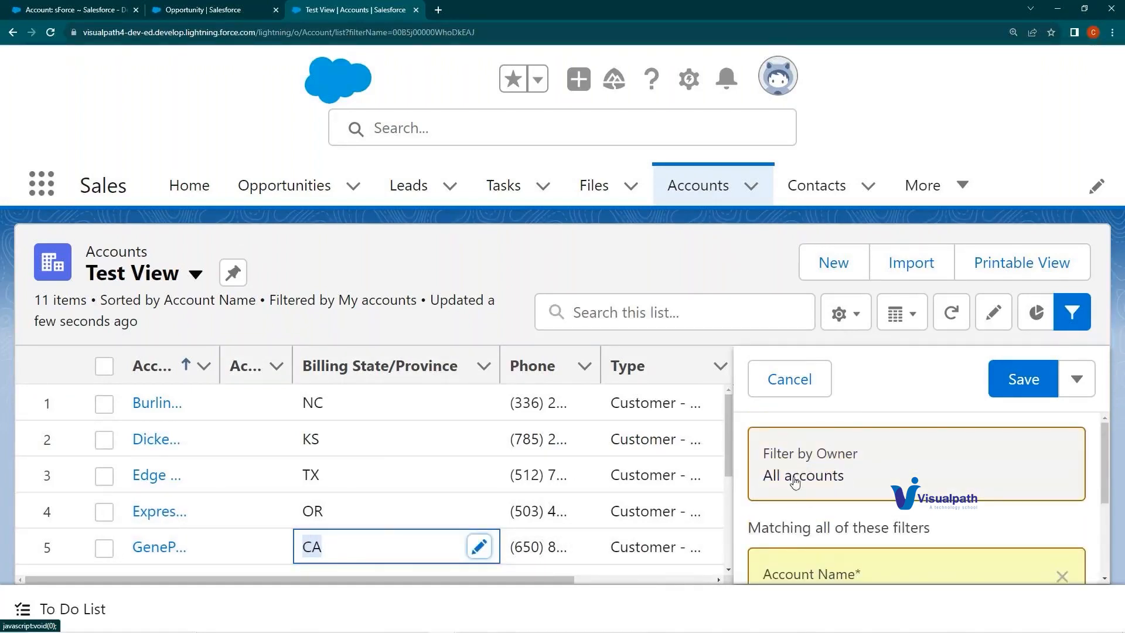
scroll(795, 481, "down", 2)
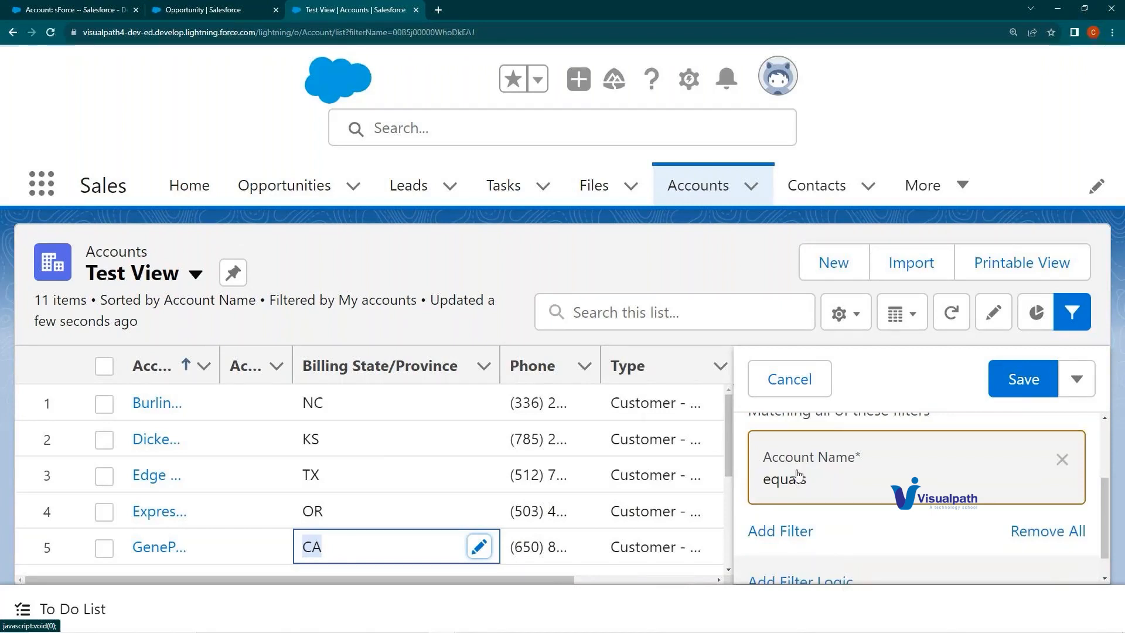
scroll(798, 474, "up", 1)
left_click(813, 514)
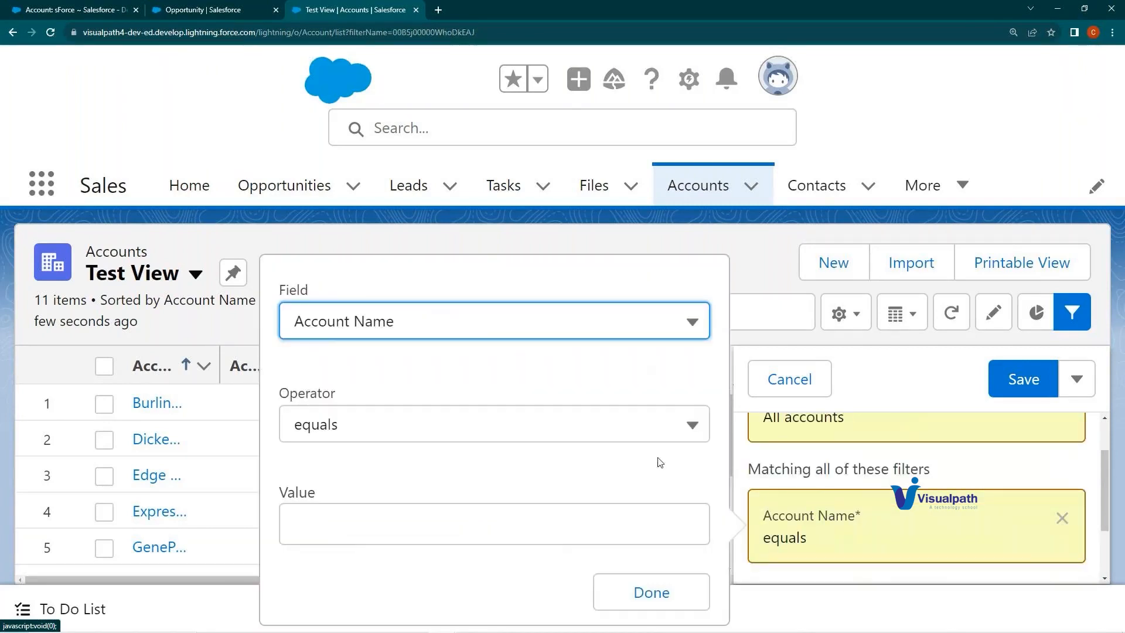
left_click(484, 337)
scroll(484, 344, "down", 1)
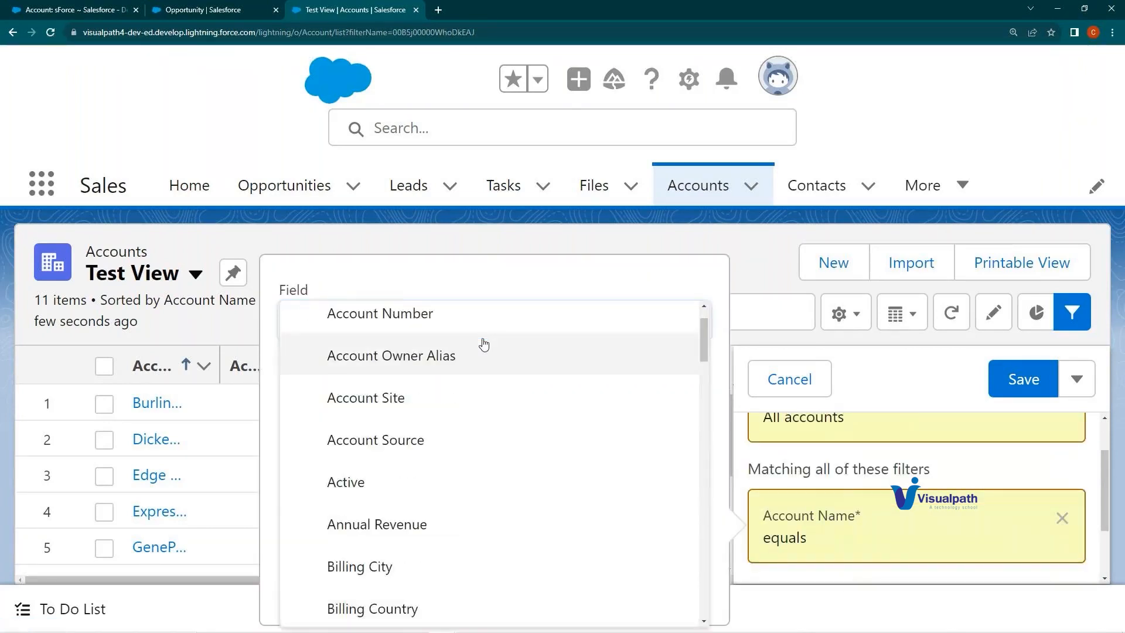
scroll(498, 410, "down", 3)
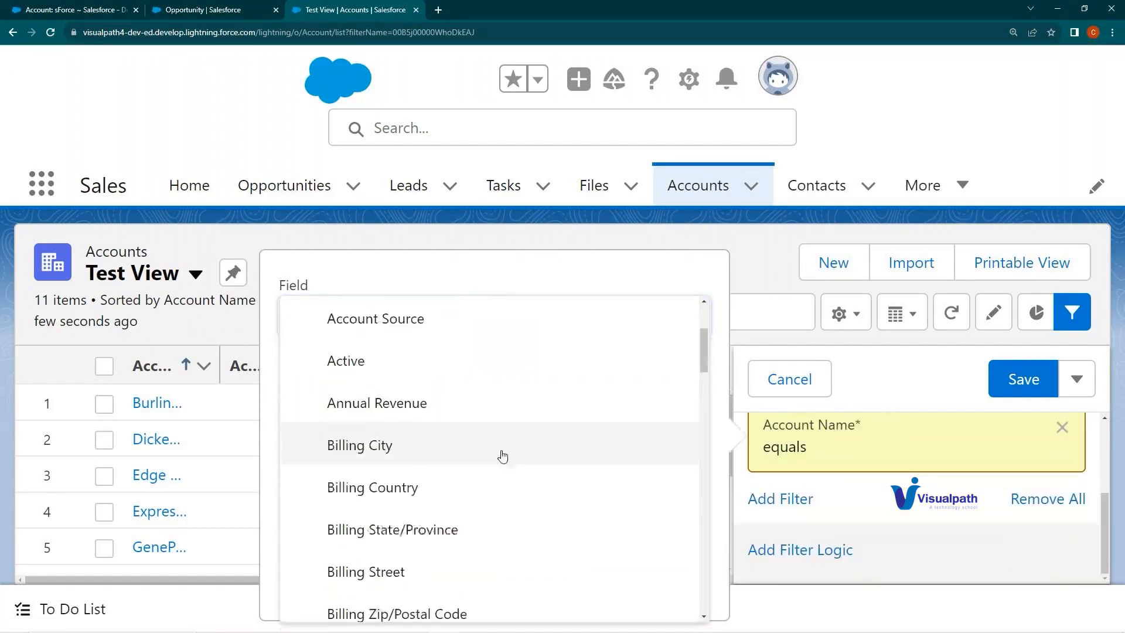
left_click(471, 525)
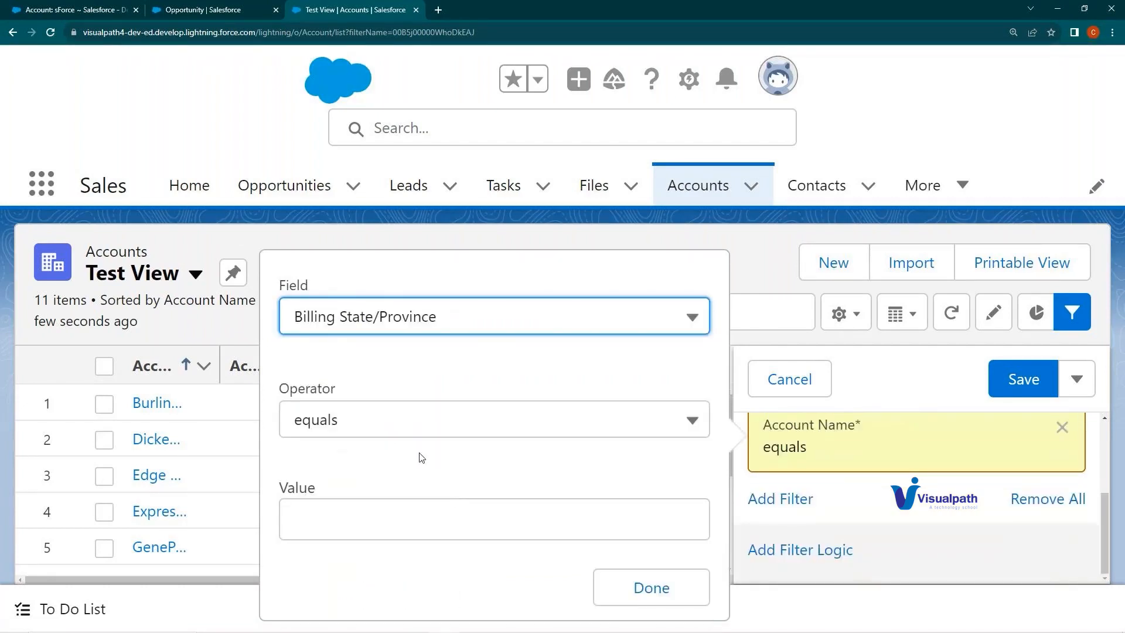
left_click(341, 505)
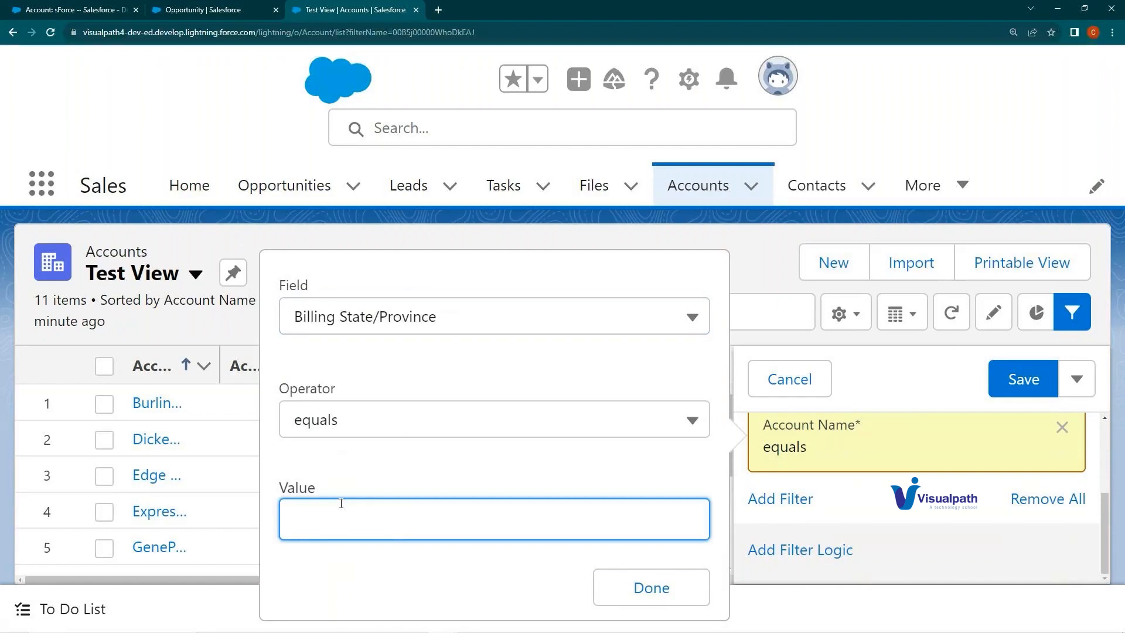
type("CA")
mouse_move(924, 610)
left_click(643, 585)
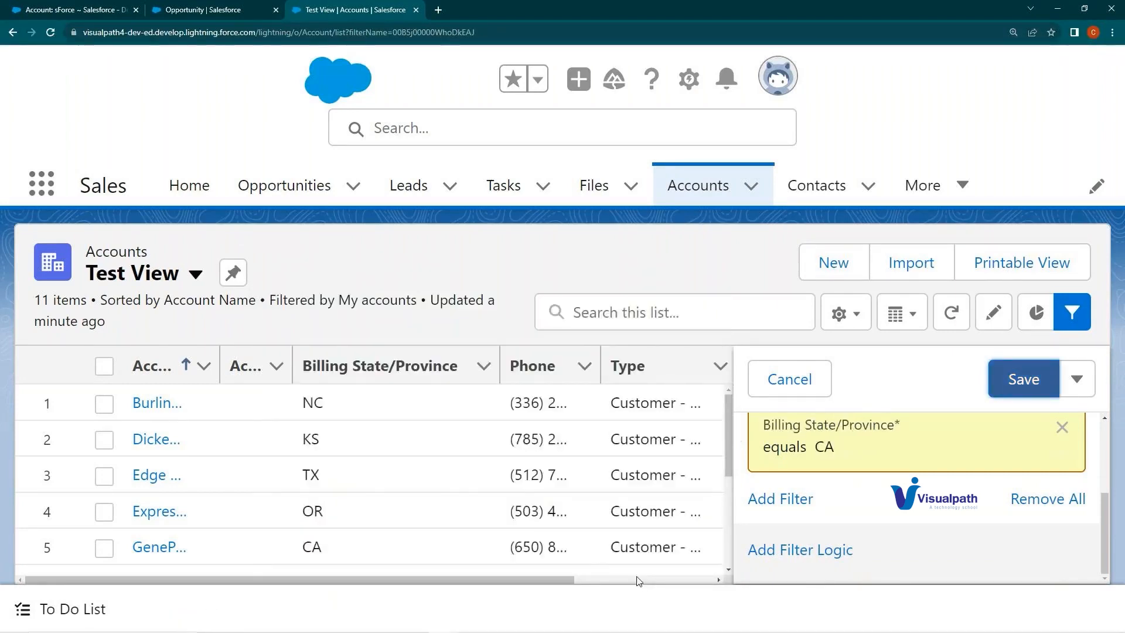
Step: Review the filters, open the filter logic entry and leave it empty, and save the Test View filters and close them
scroll(886, 499, "up", 3)
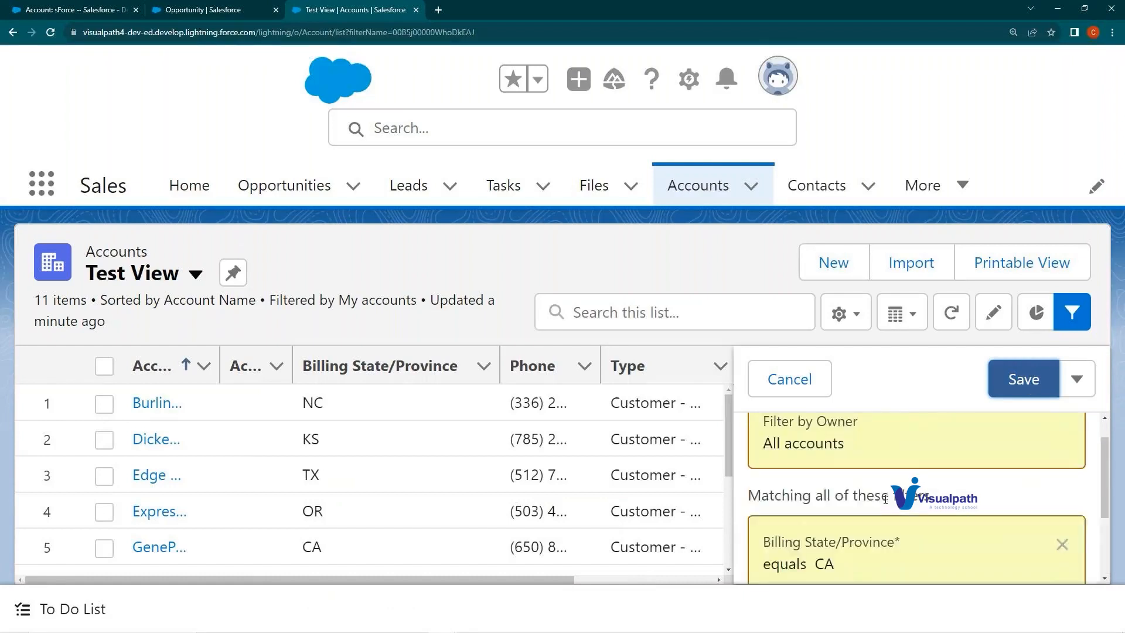
scroll(886, 499, "down", 3)
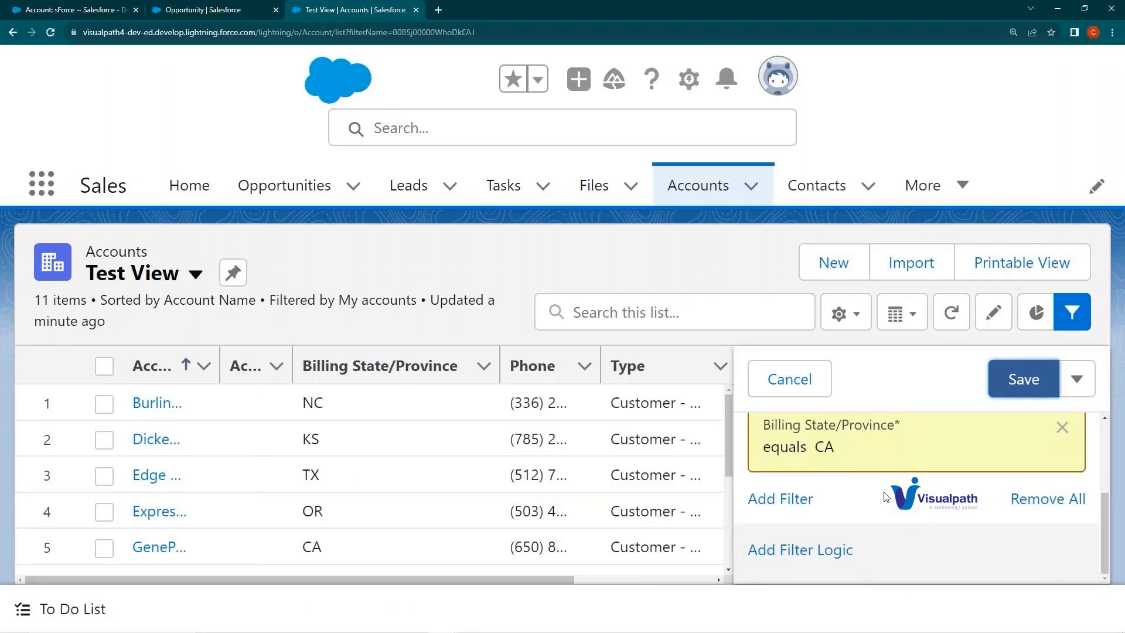
left_click(785, 553)
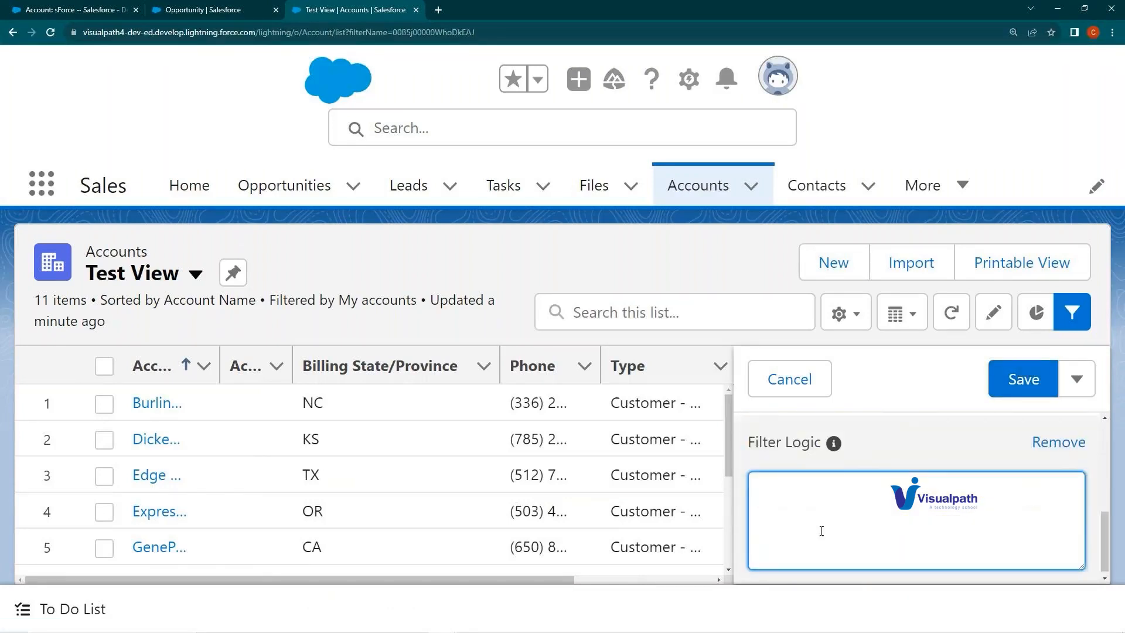
scroll(822, 529, "up", 5)
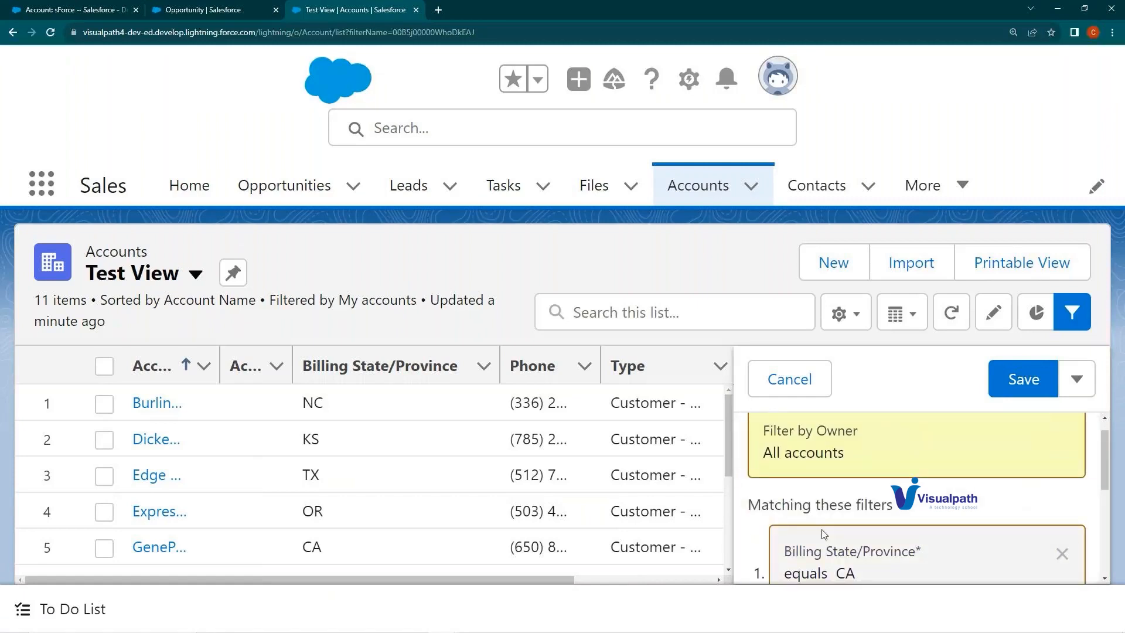
scroll(824, 531, "up", 1)
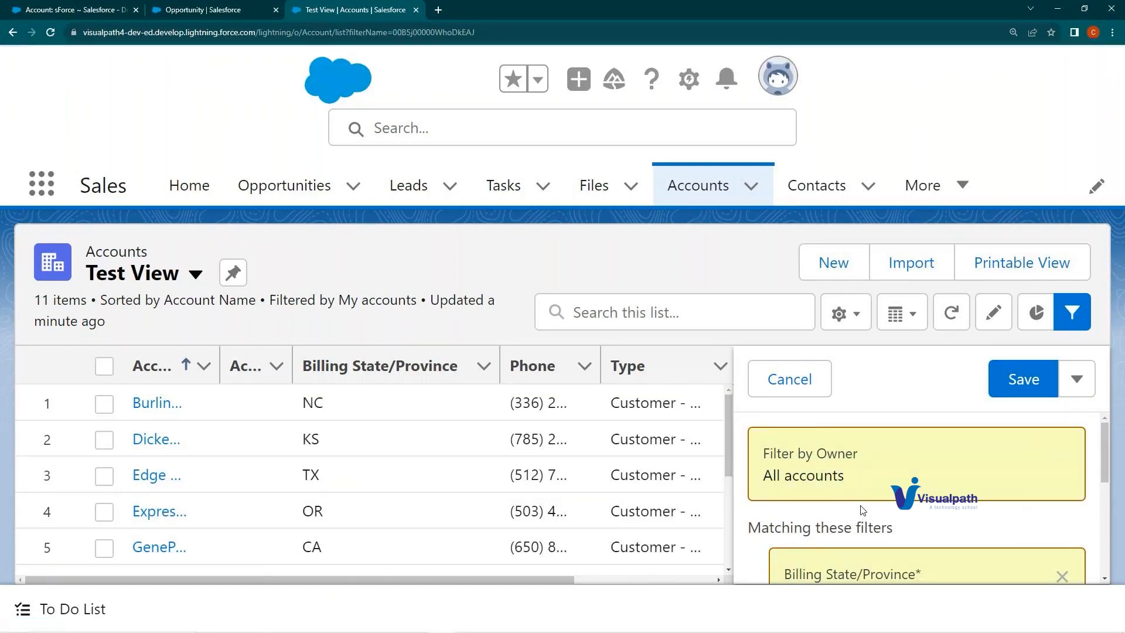
scroll(862, 509, "down", 5)
left_click(864, 474)
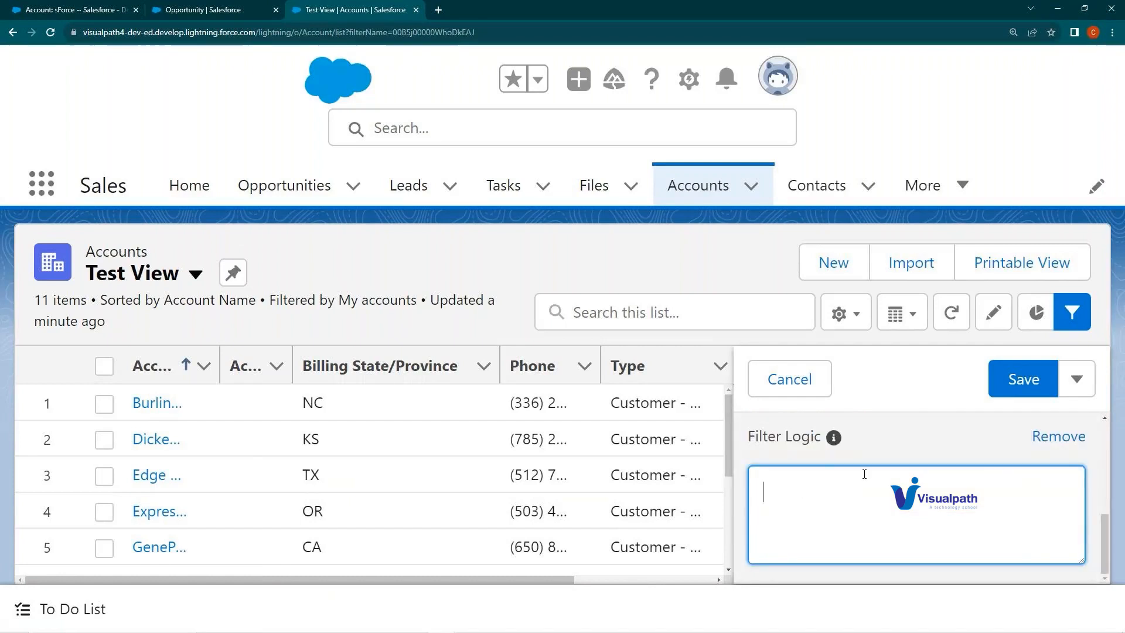
left_click(1032, 385)
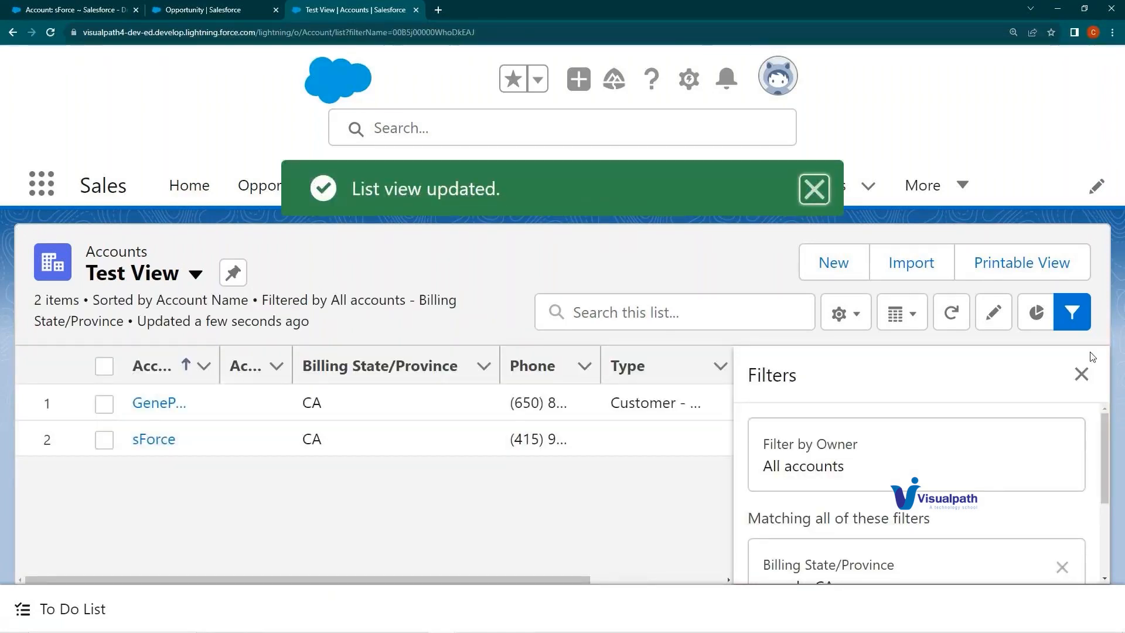
left_click(1081, 374)
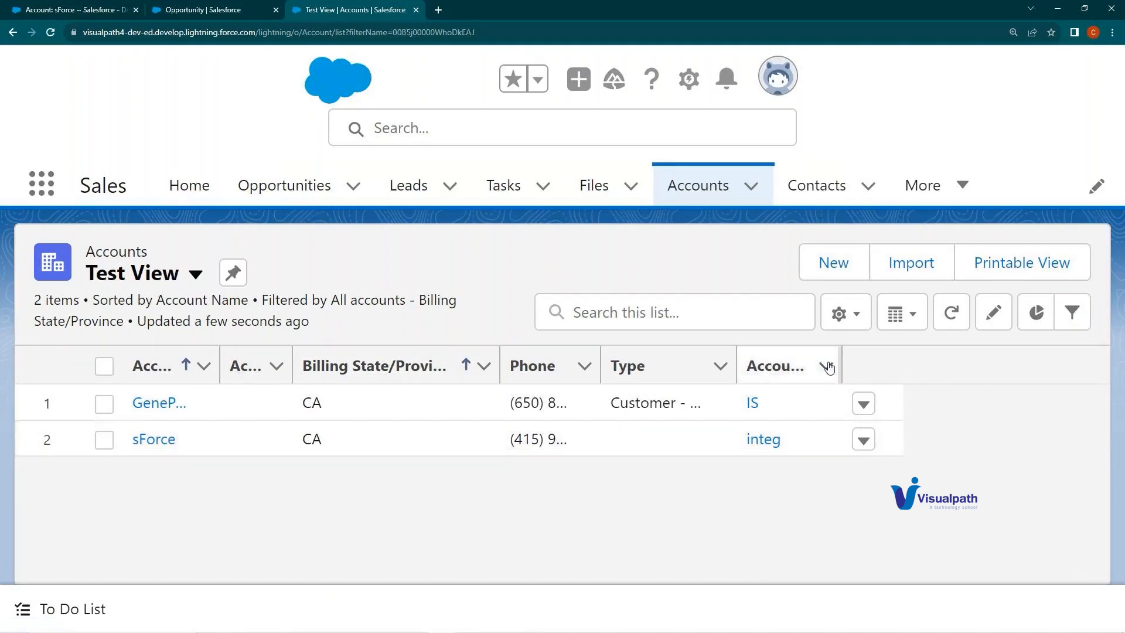
Step: Open the display field selection for Test View and add Account Number to the visible fields
left_click(846, 323)
scroll(791, 450, "down", 2)
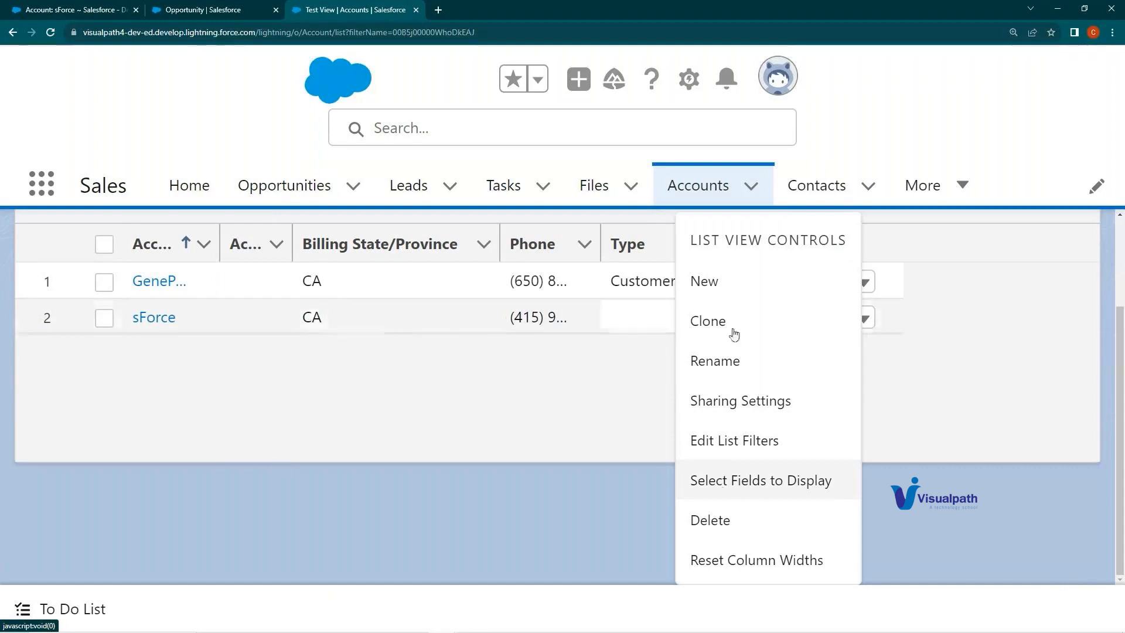
left_click(728, 497)
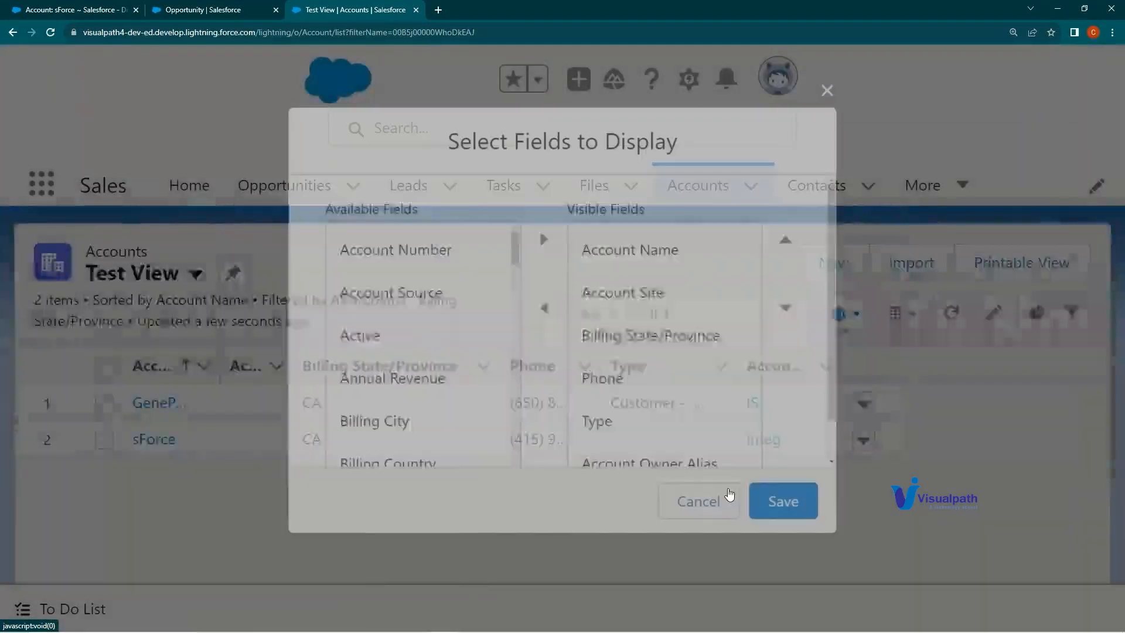
scroll(446, 337, "down", 4)
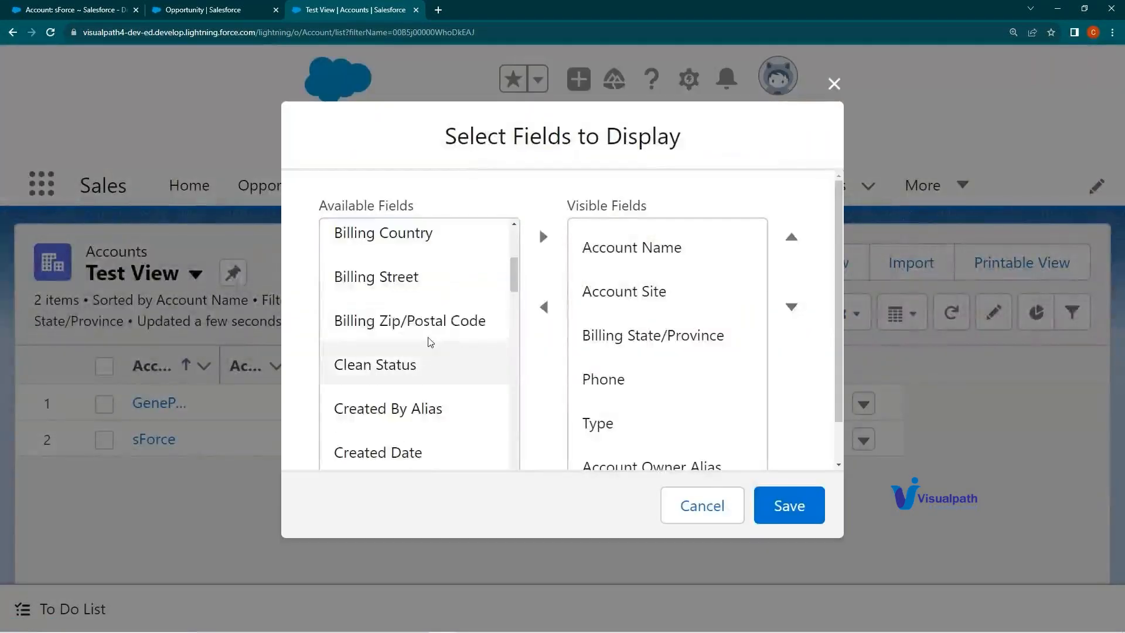
scroll(431, 331, "up", 2)
scroll(429, 333, "up", 2)
left_click(445, 249)
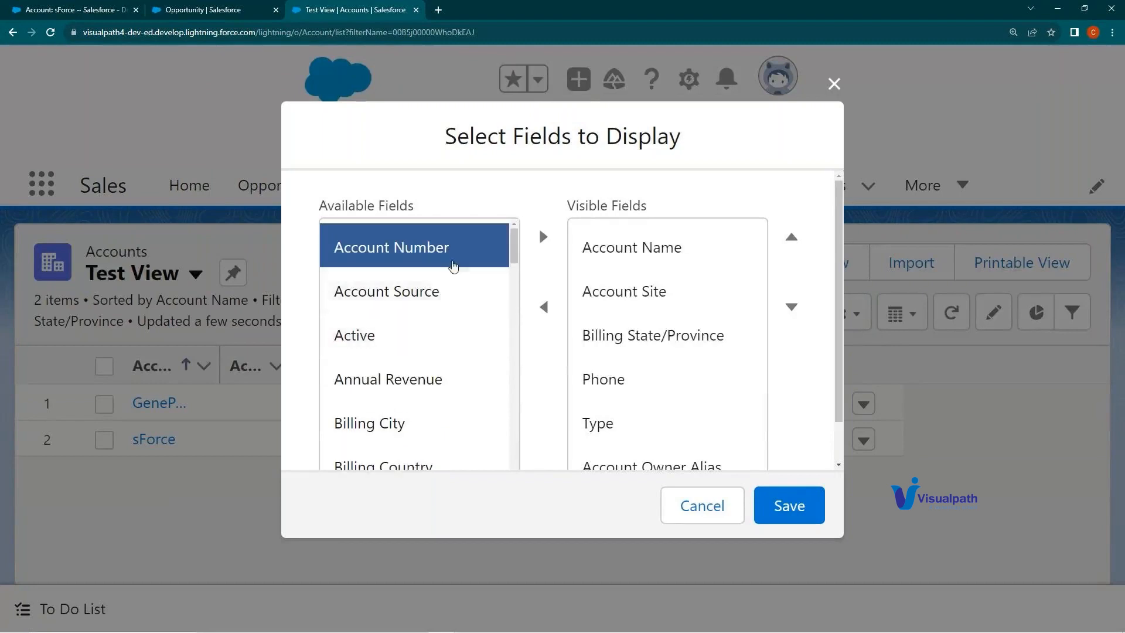
left_click(544, 238)
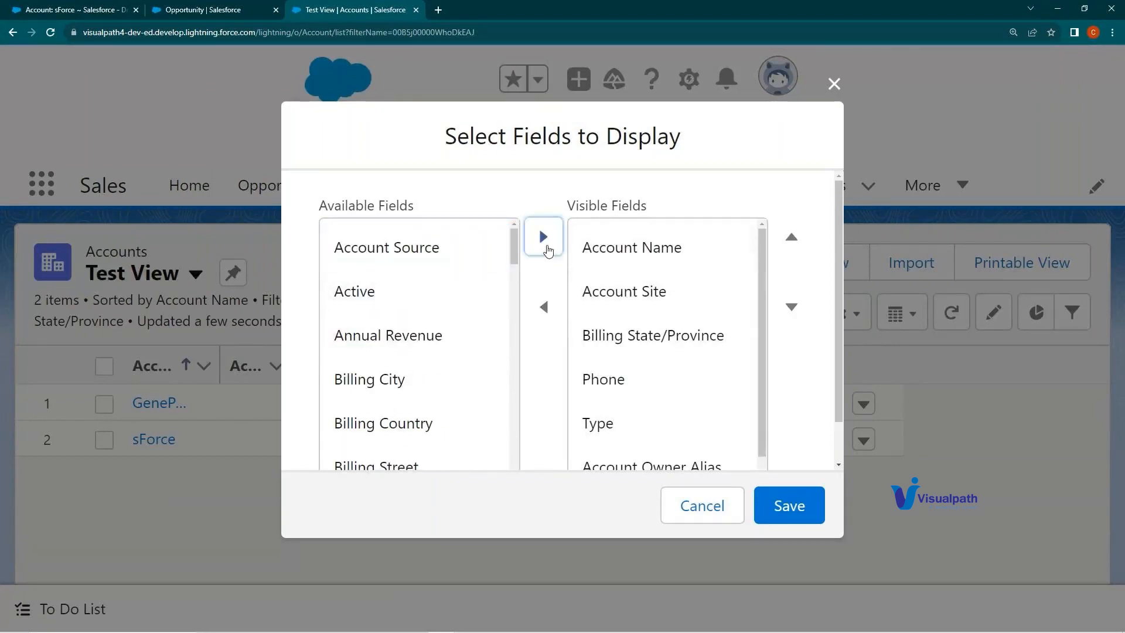
Step: Add Customer Priority to the visible fields and save the field selection
scroll(771, 313, "down", 1)
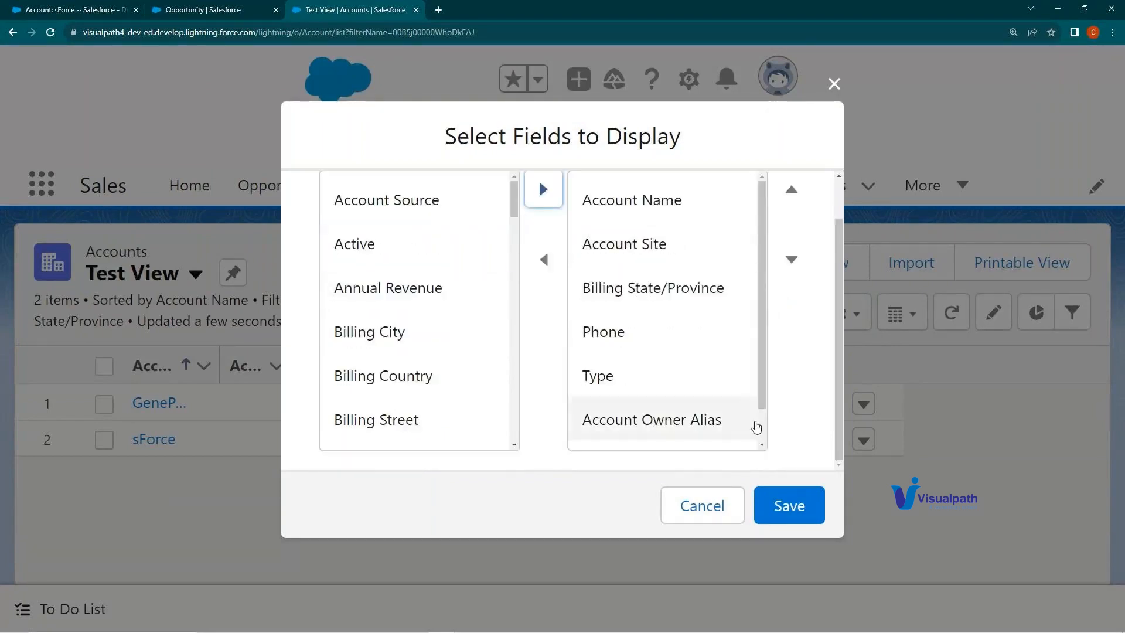
scroll(402, 364, "up", 1)
scroll(402, 376, "down", 5)
left_click(403, 410)
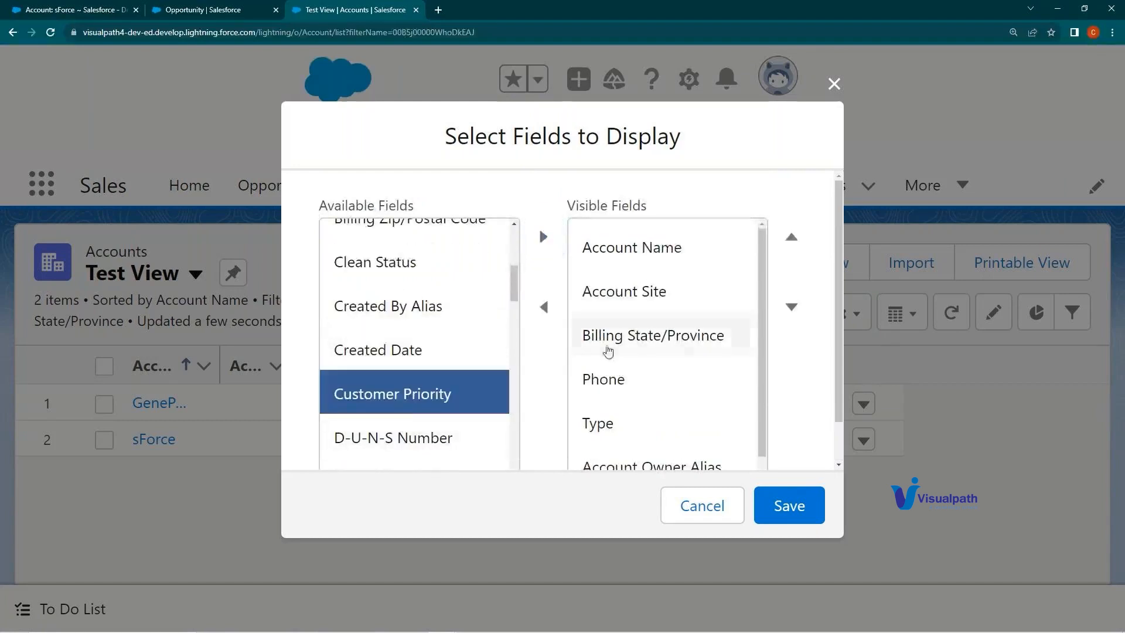
left_click(544, 237)
left_click(791, 505)
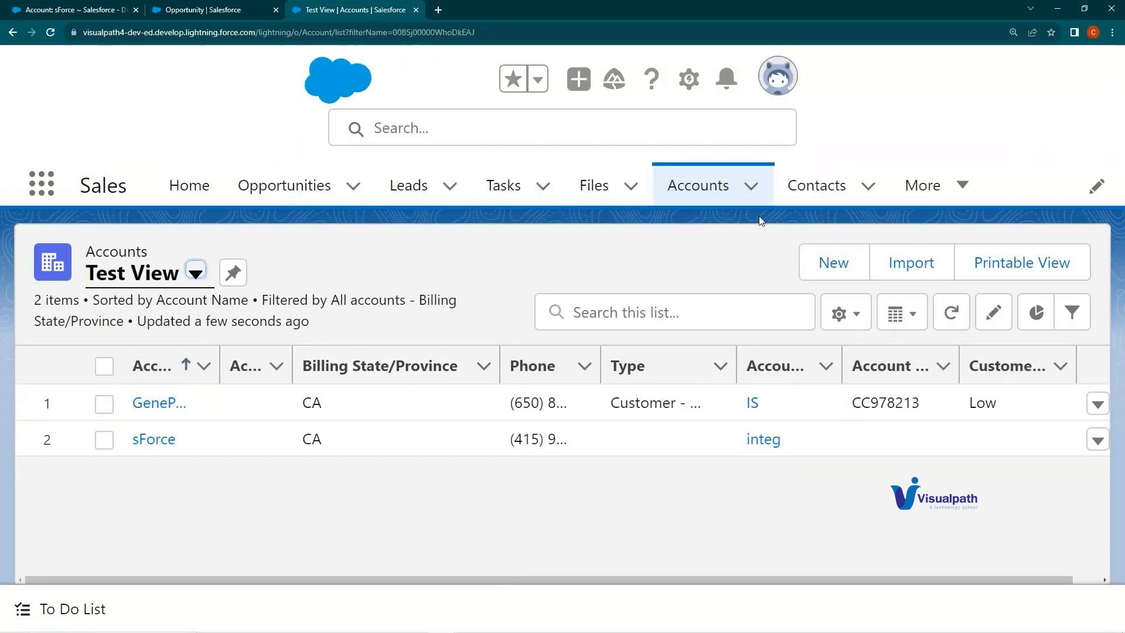
key("ctrl+minus")
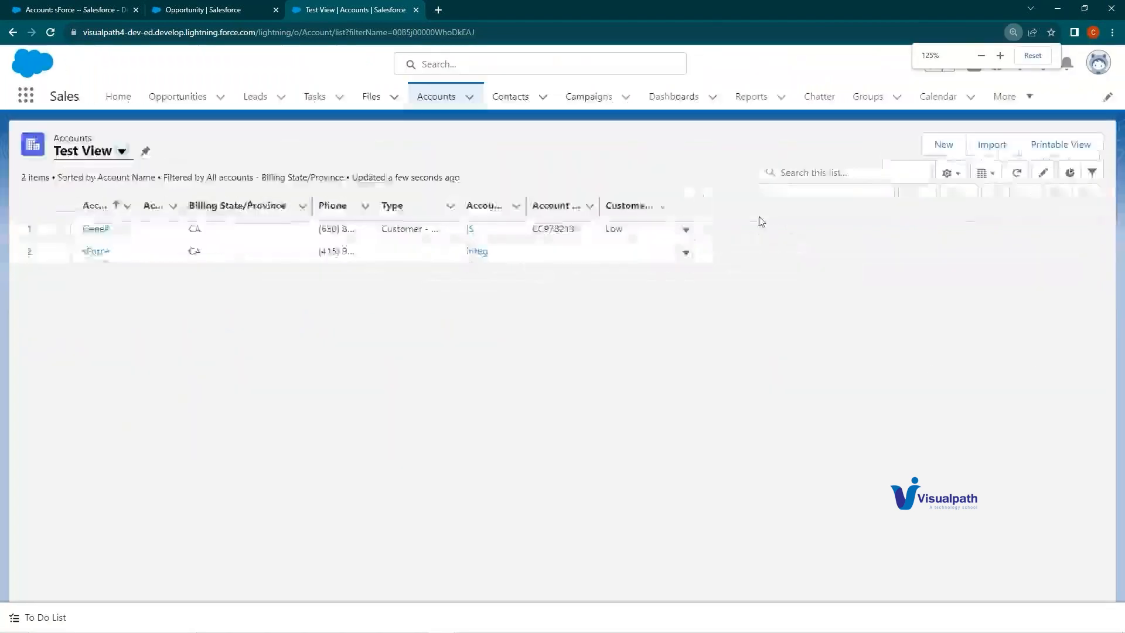
key("ctrl+plus")
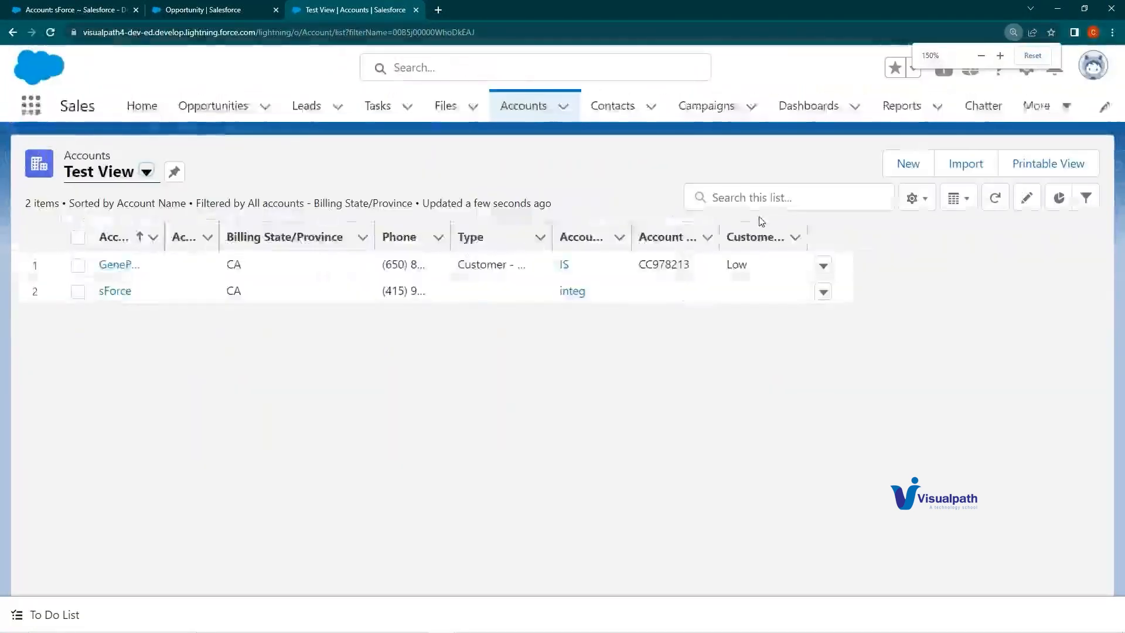
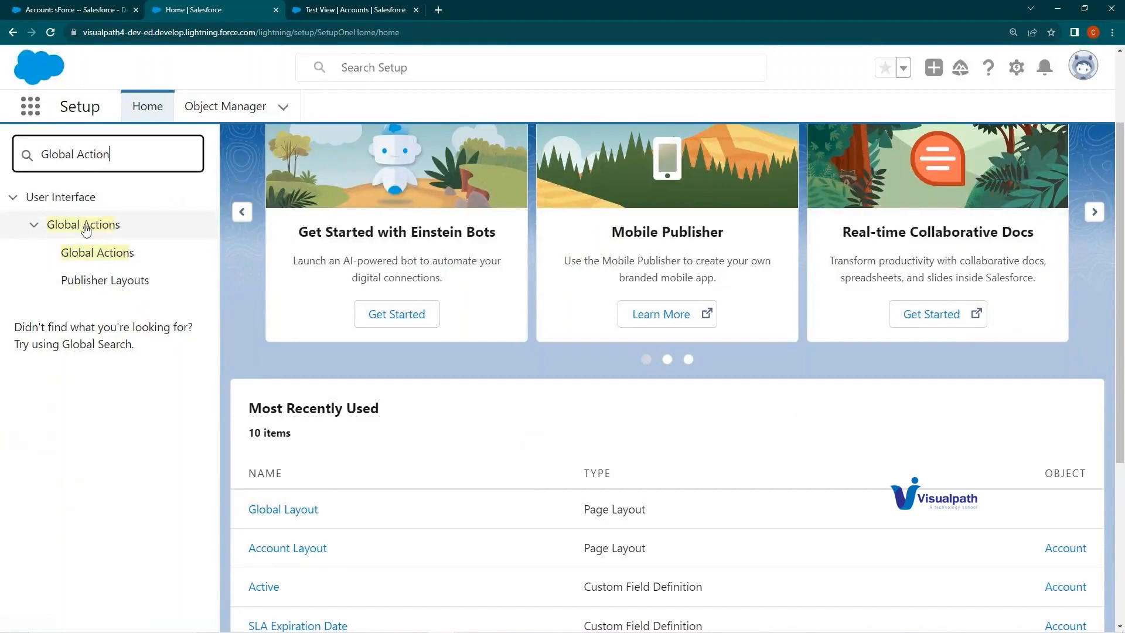
Step: Open the Global Actions setup page, and view the GenePoint account's actions, including the additional ones
left_click(82, 253)
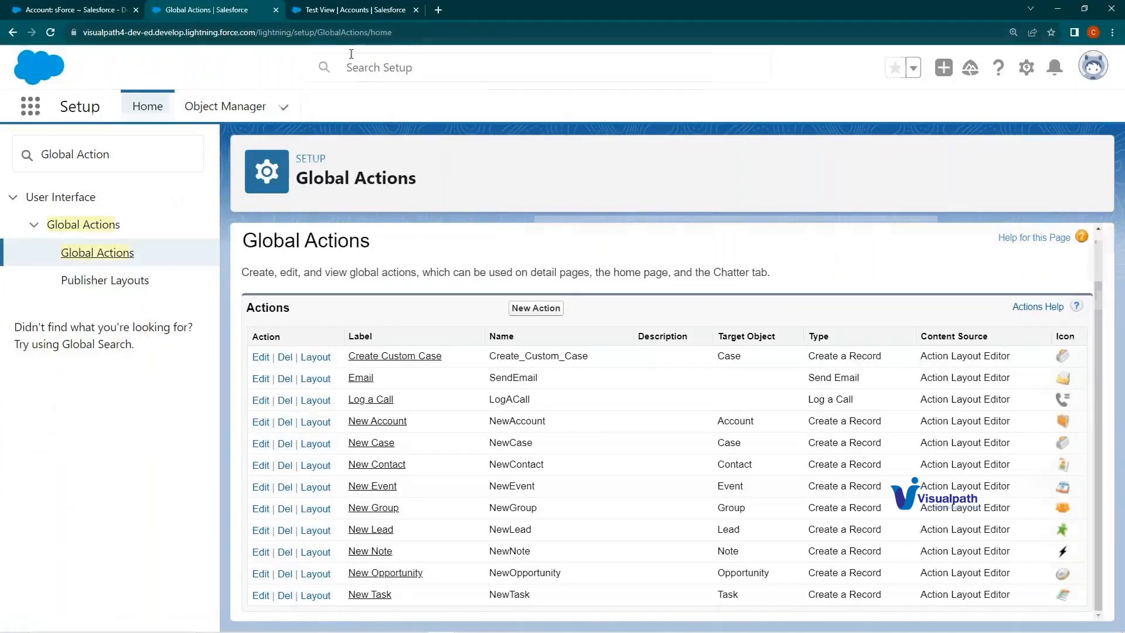
left_click(352, 10)
left_click(116, 273)
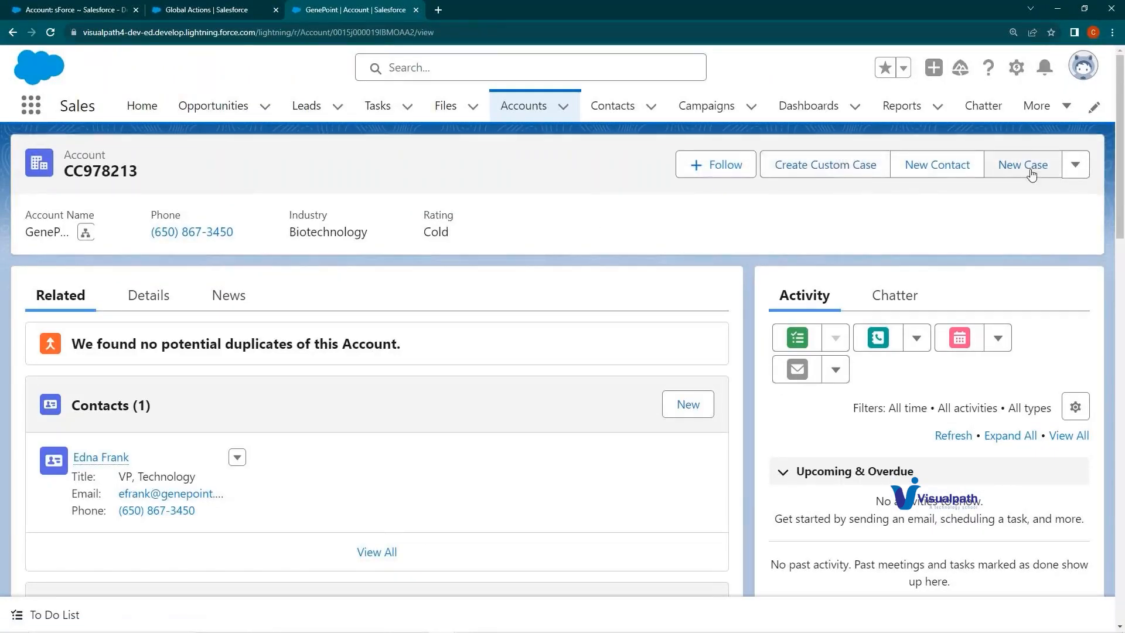
left_click(1077, 167)
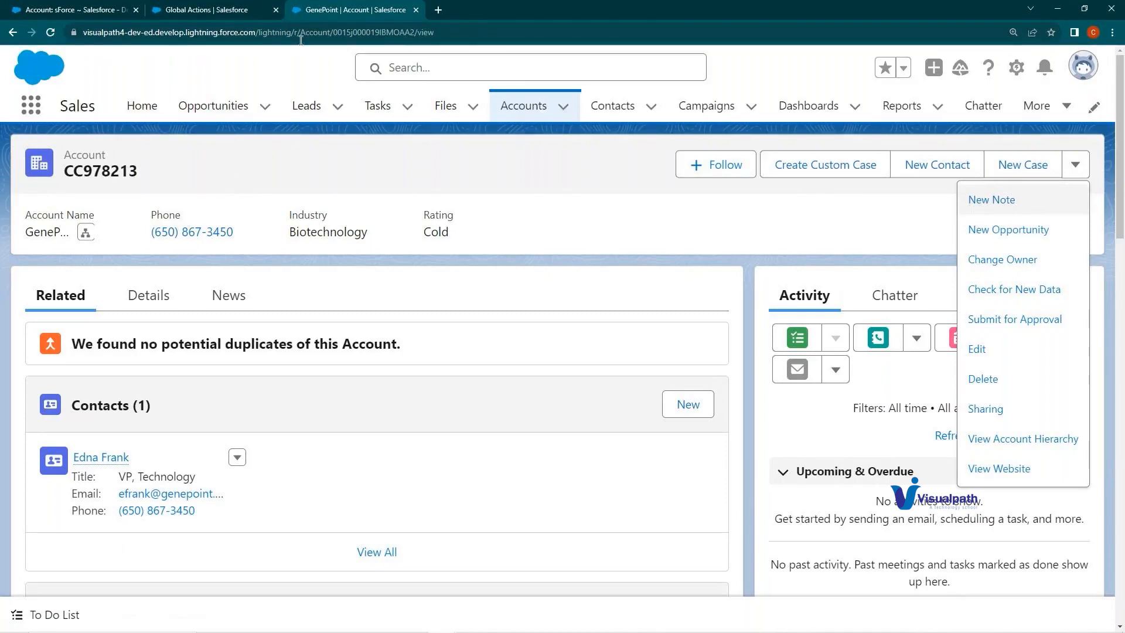
Step: Return to the Global Actions setup page, start a new action and look over its Label and Name fields
left_click(244, 6)
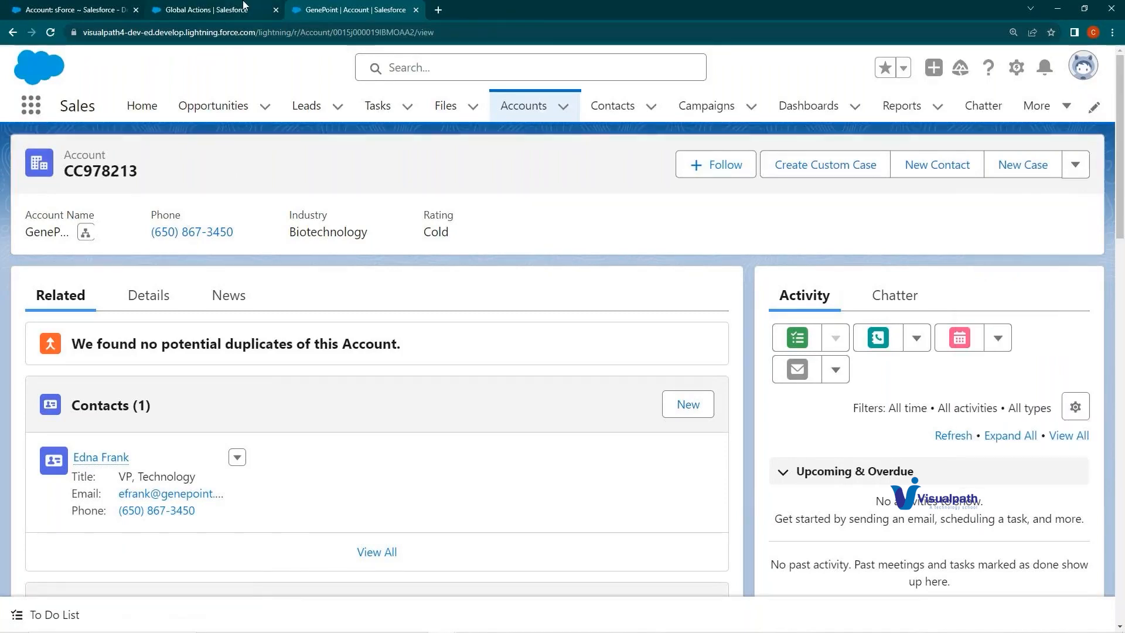
left_click(241, 10)
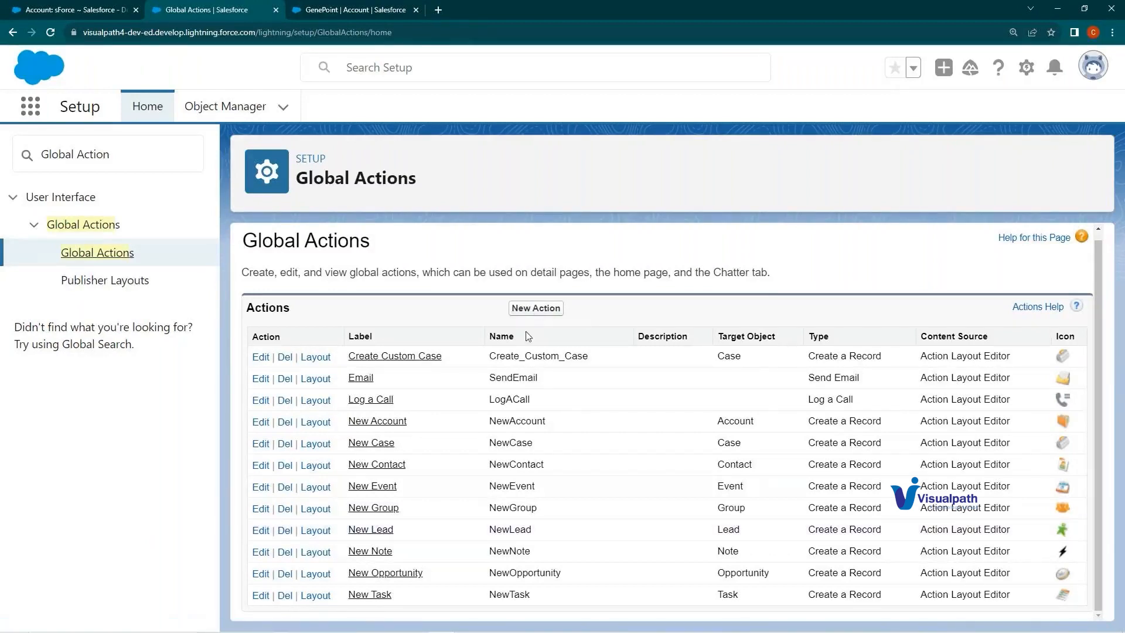
left_click(530, 312)
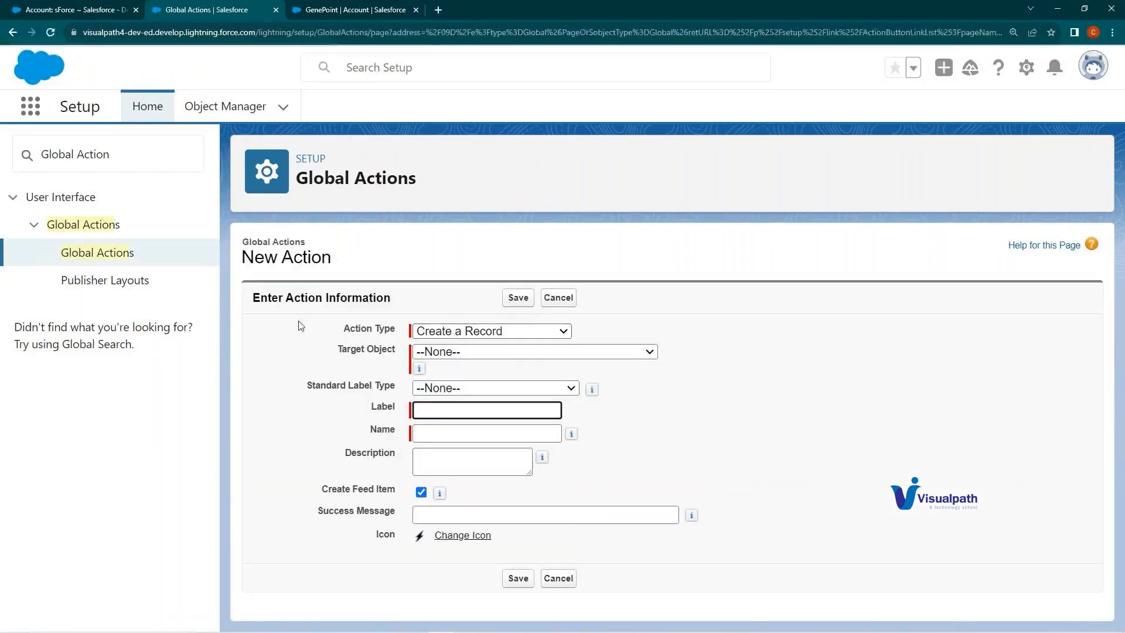
left_click_drag(340, 328, 427, 511)
left_click(591, 472)
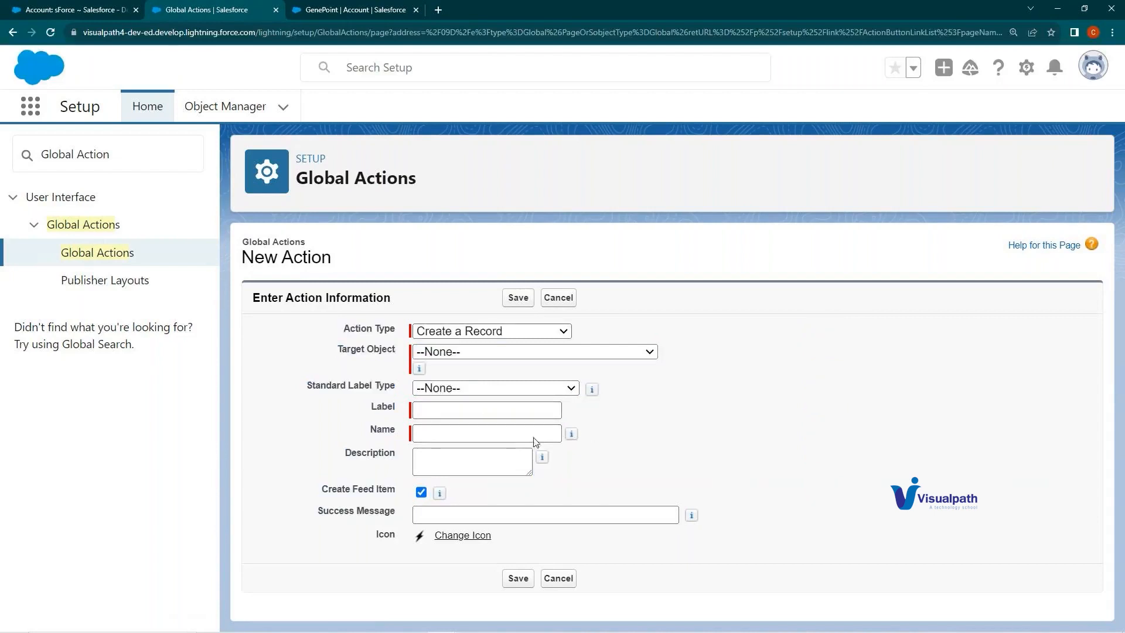
double_click(382, 407)
double_click(384, 429)
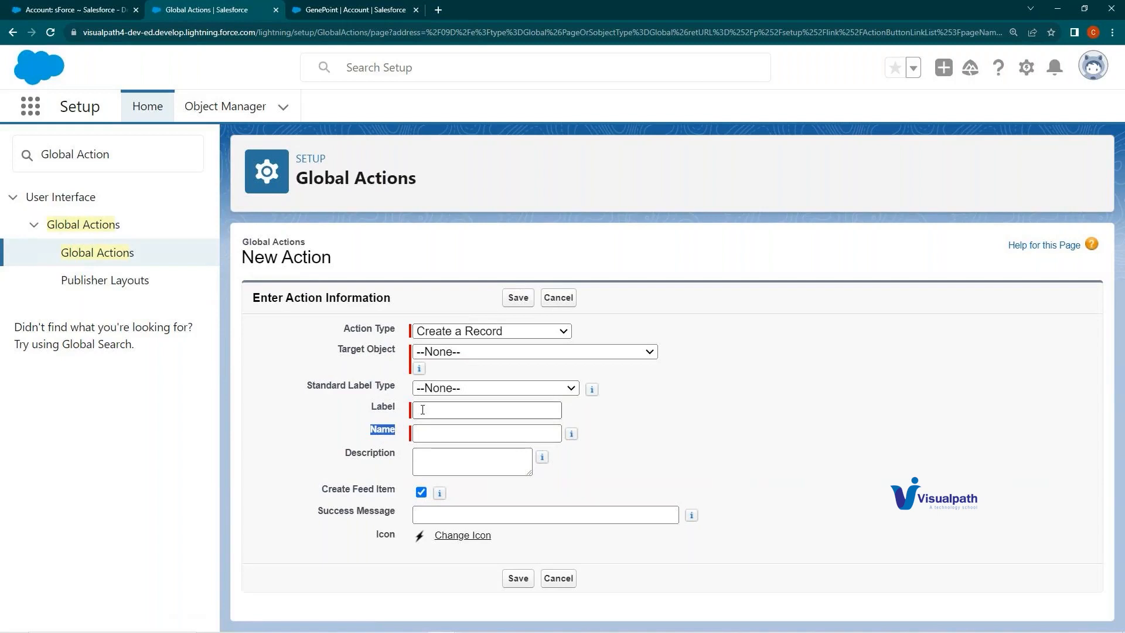
Step: Try the Send Email action type and examine the available standard label types and action types
double_click(354, 329)
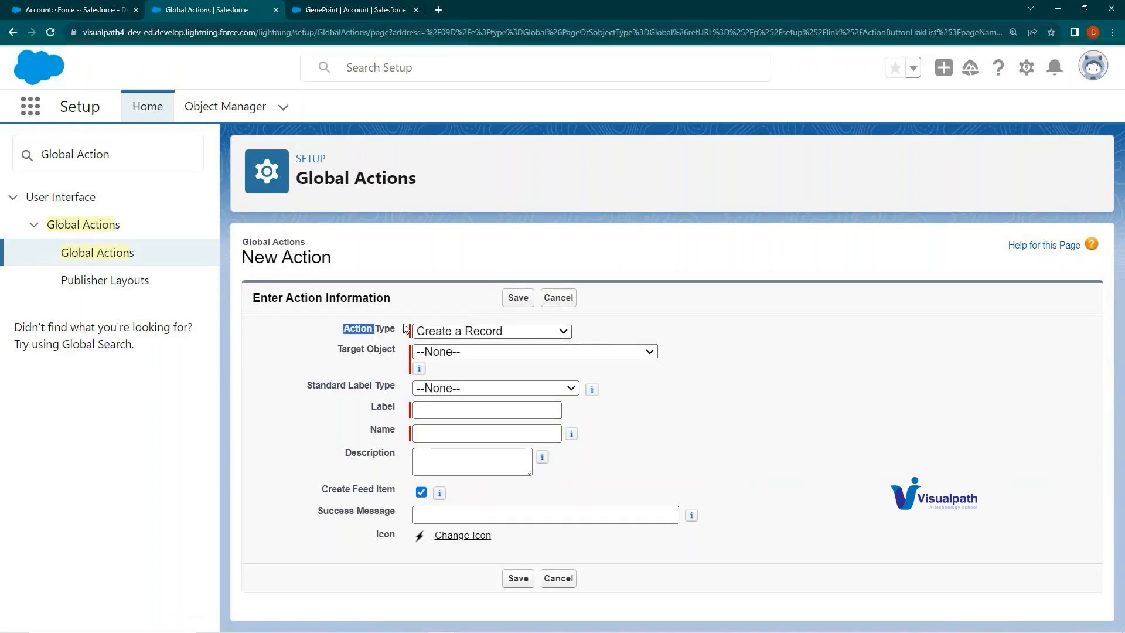
left_click(435, 332)
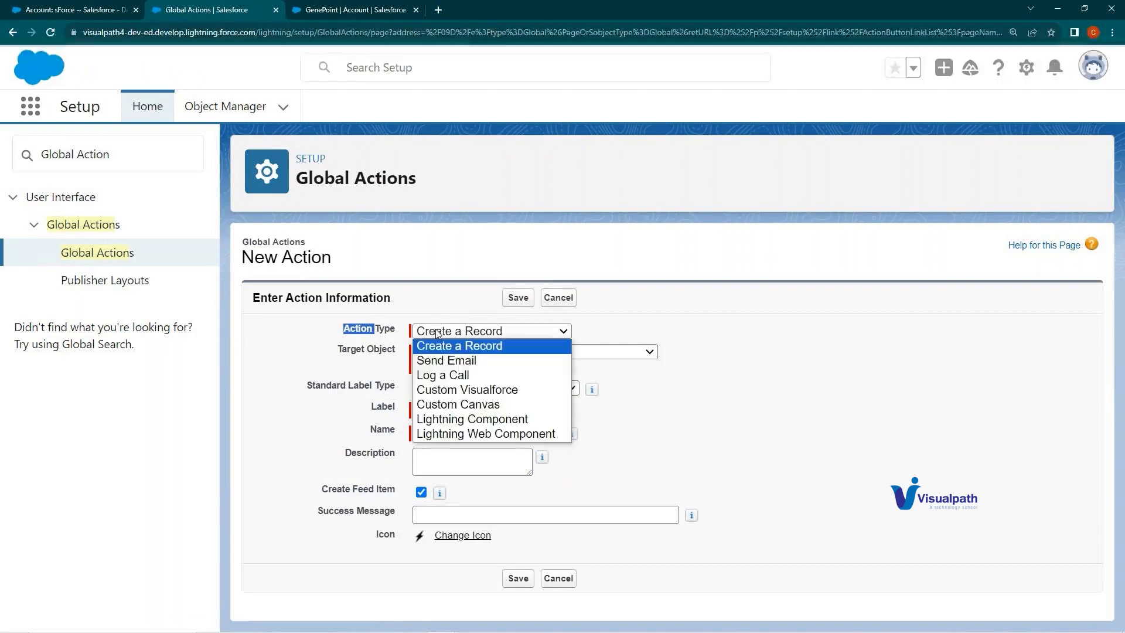
left_click(474, 363)
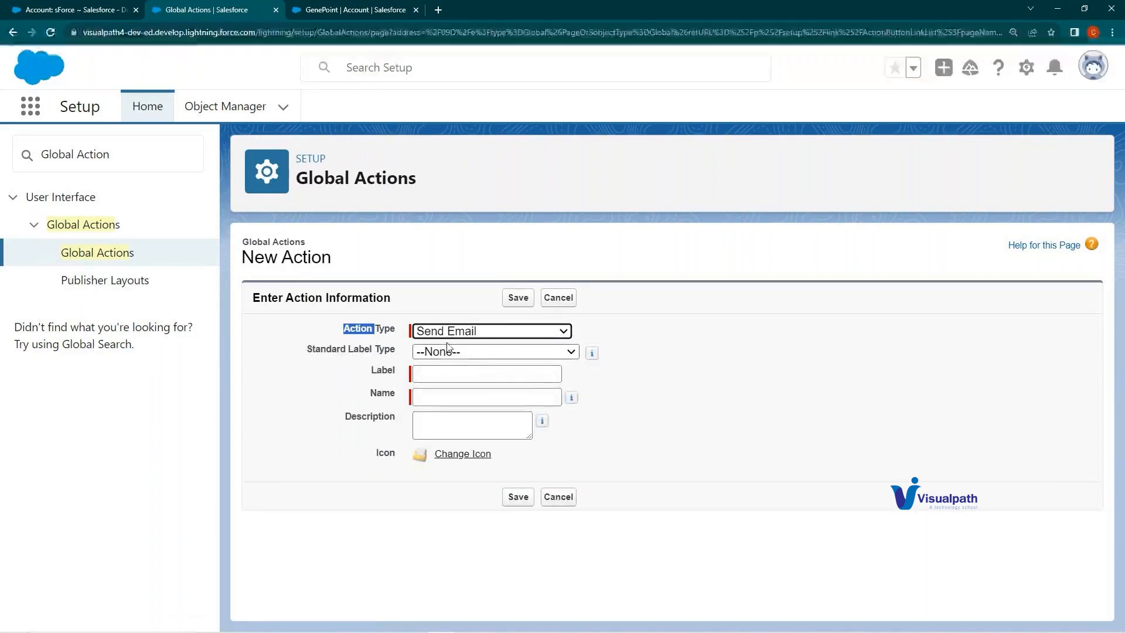
left_click(449, 354)
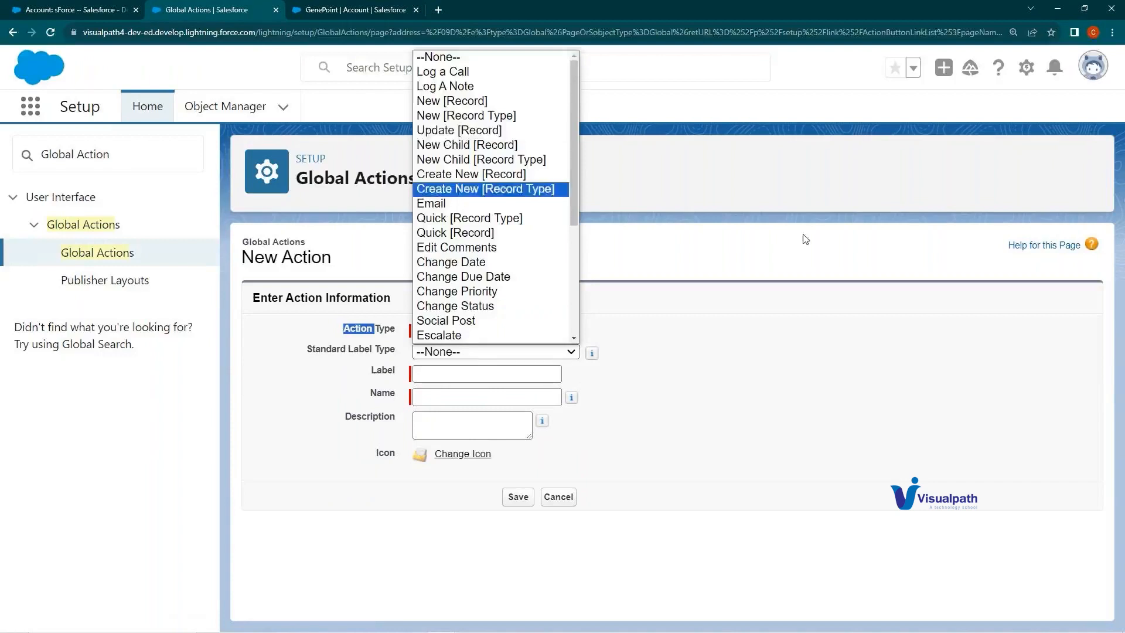
left_click(729, 297)
left_click(524, 330)
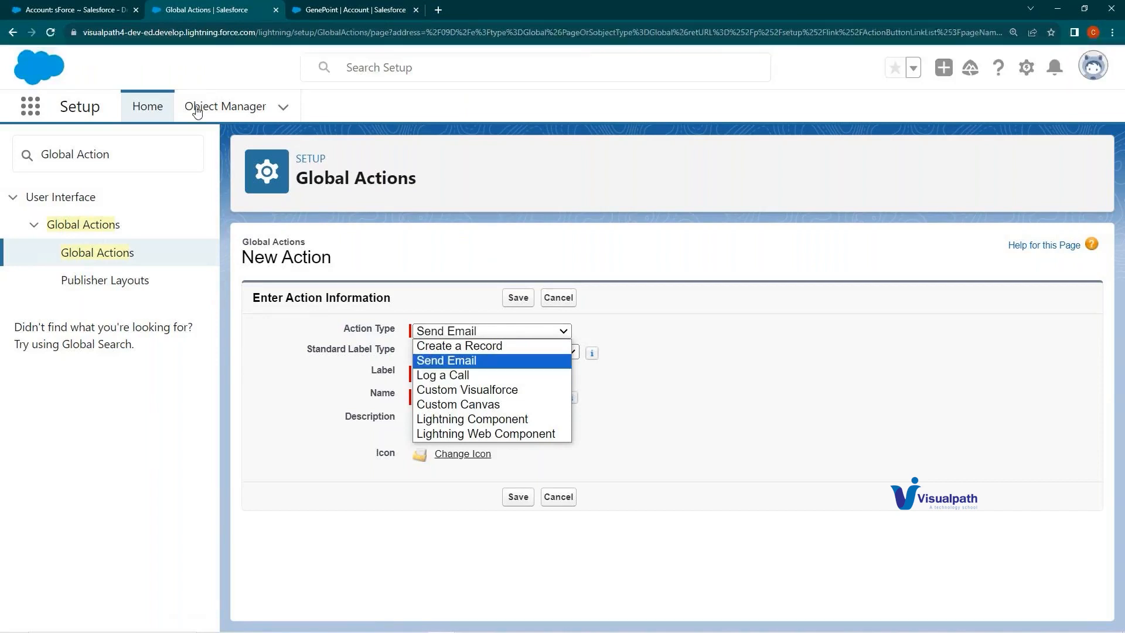
Step: Open the Log a Call form on the GenePoint account and place the cursor in its Comments field
left_click(325, 9)
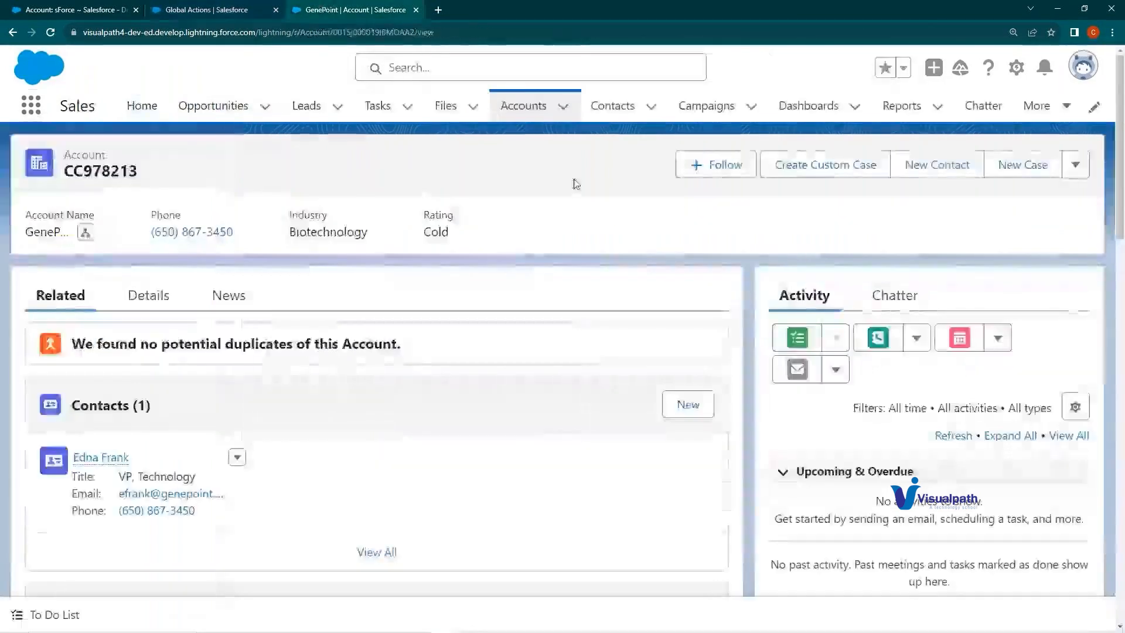
left_click(877, 339)
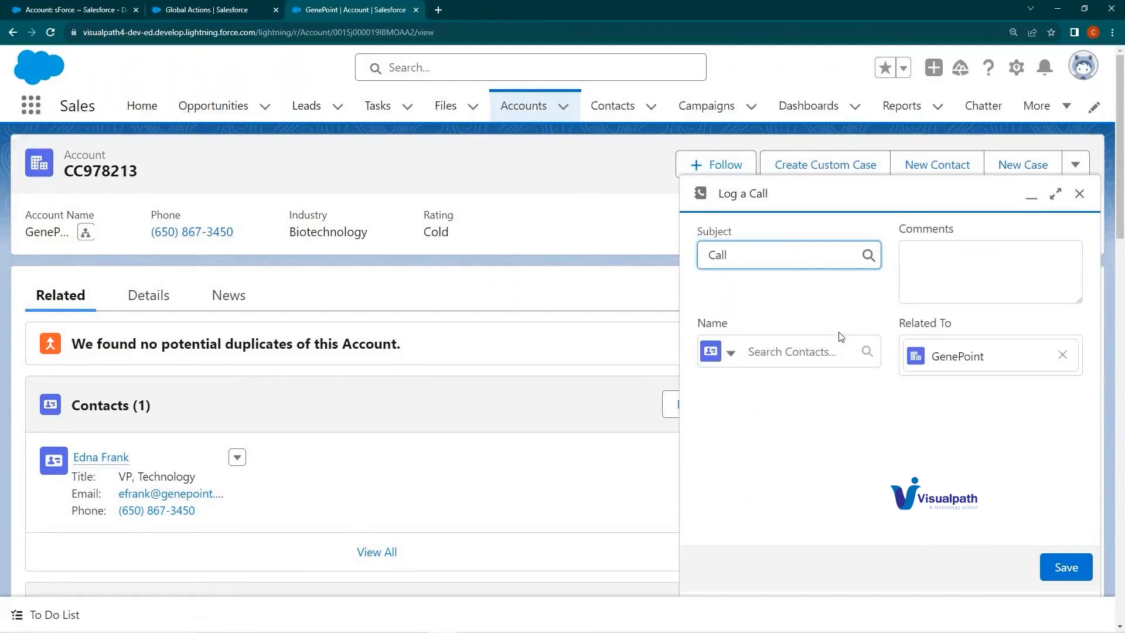
left_click(913, 273)
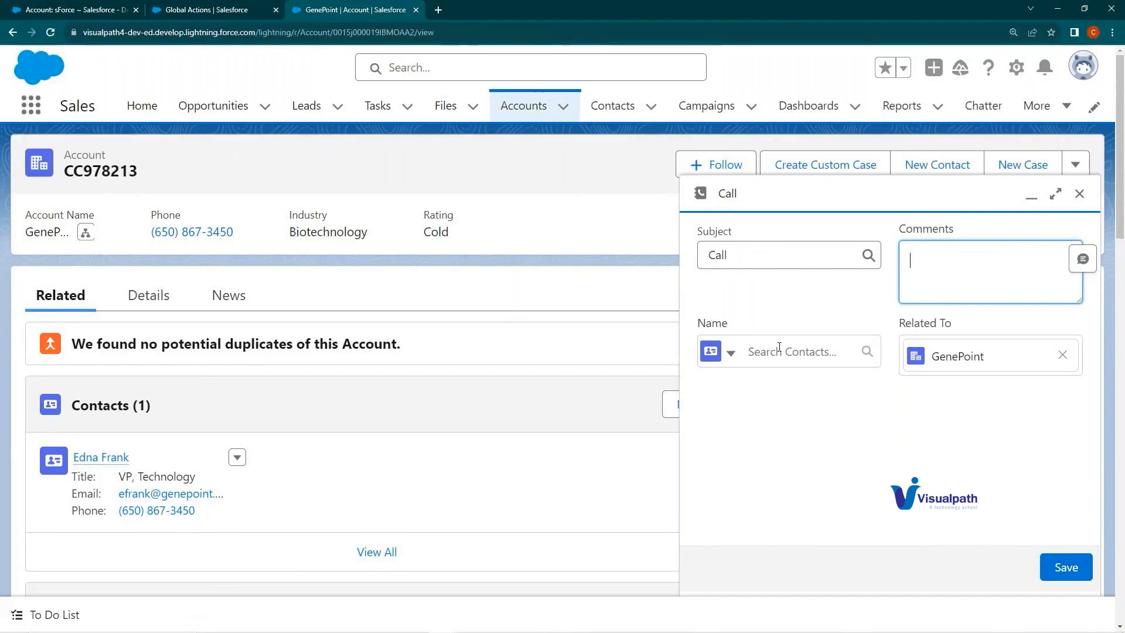
Step: Return to the new global action and try the Lightning Web Component and Lightning Component action types, checking their component choices
left_click(229, 8)
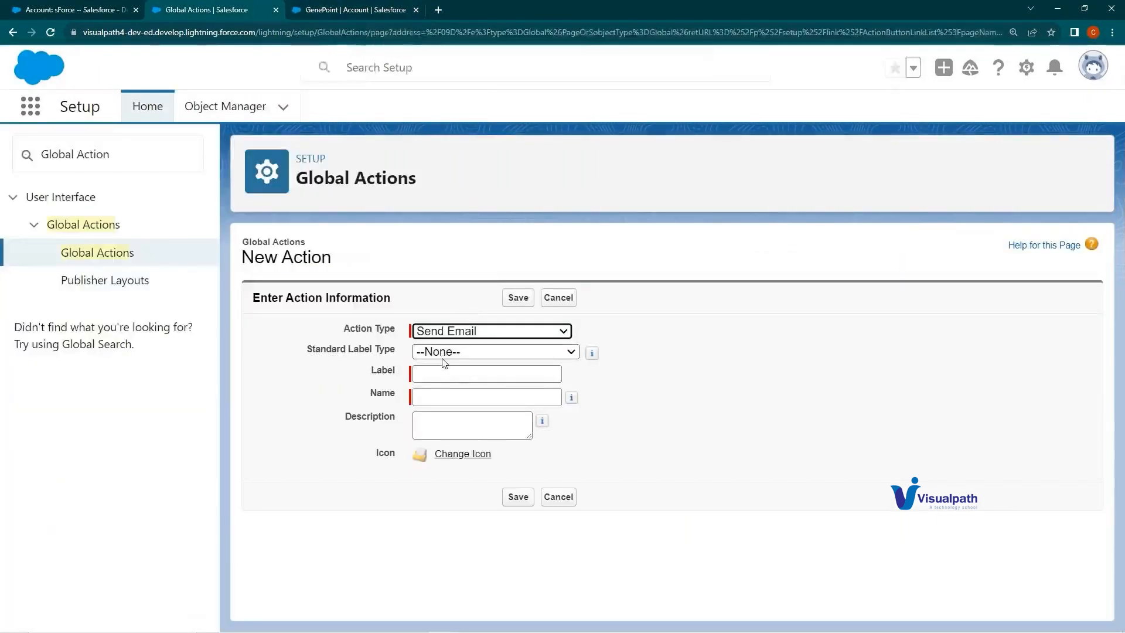
left_click(460, 331)
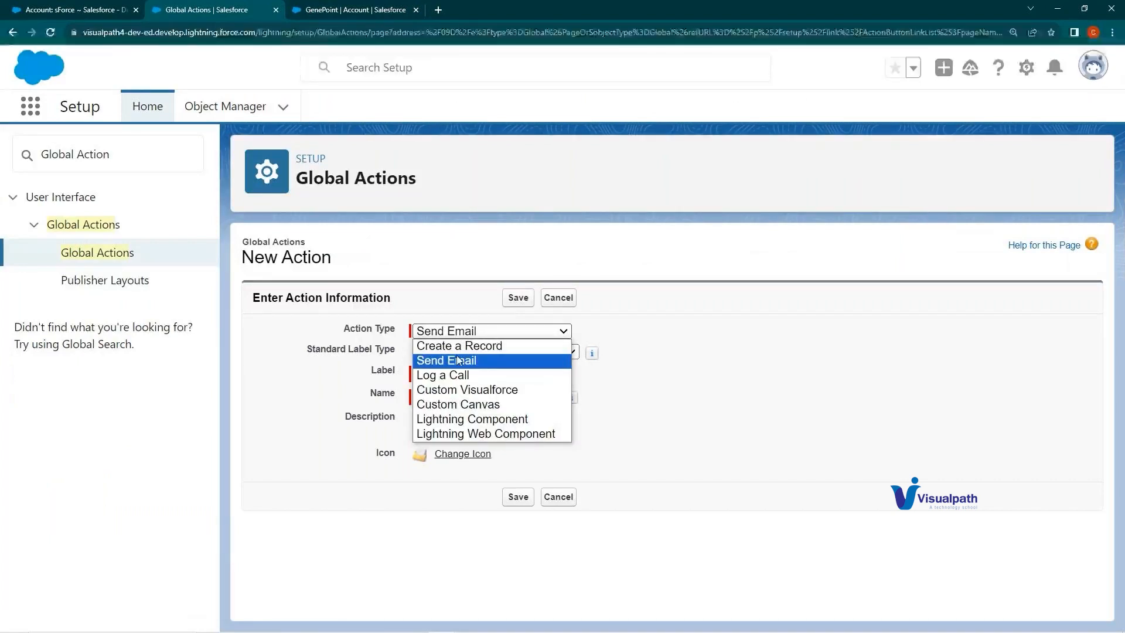
left_click(496, 436)
left_click(460, 357)
left_click(461, 367)
left_click(492, 331)
left_click(486, 419)
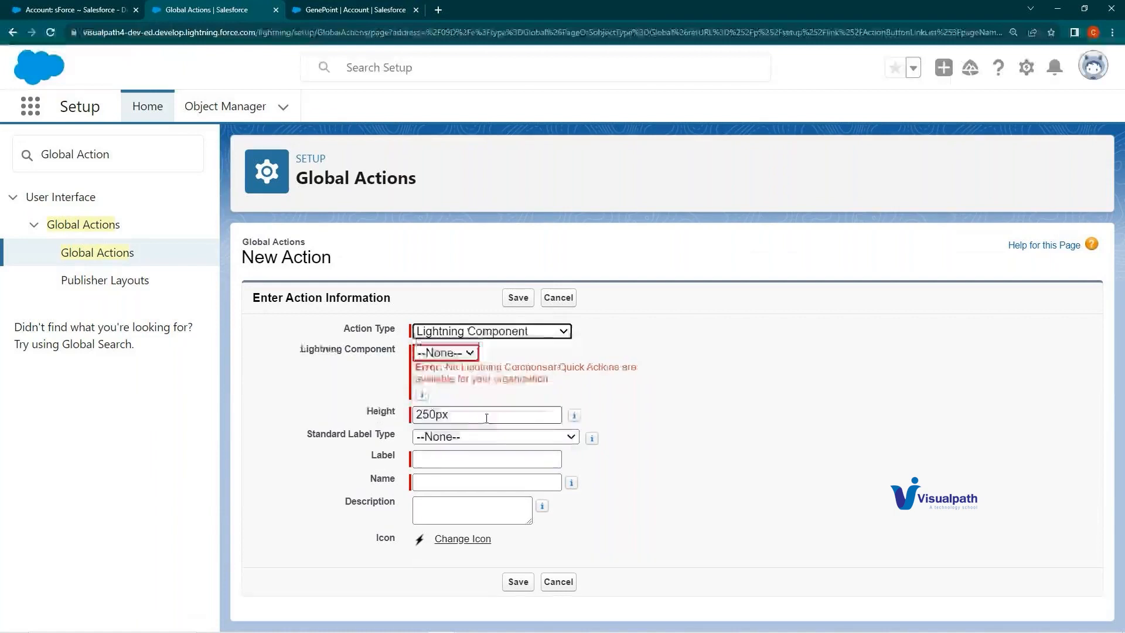
left_click(492, 331)
left_click(609, 346)
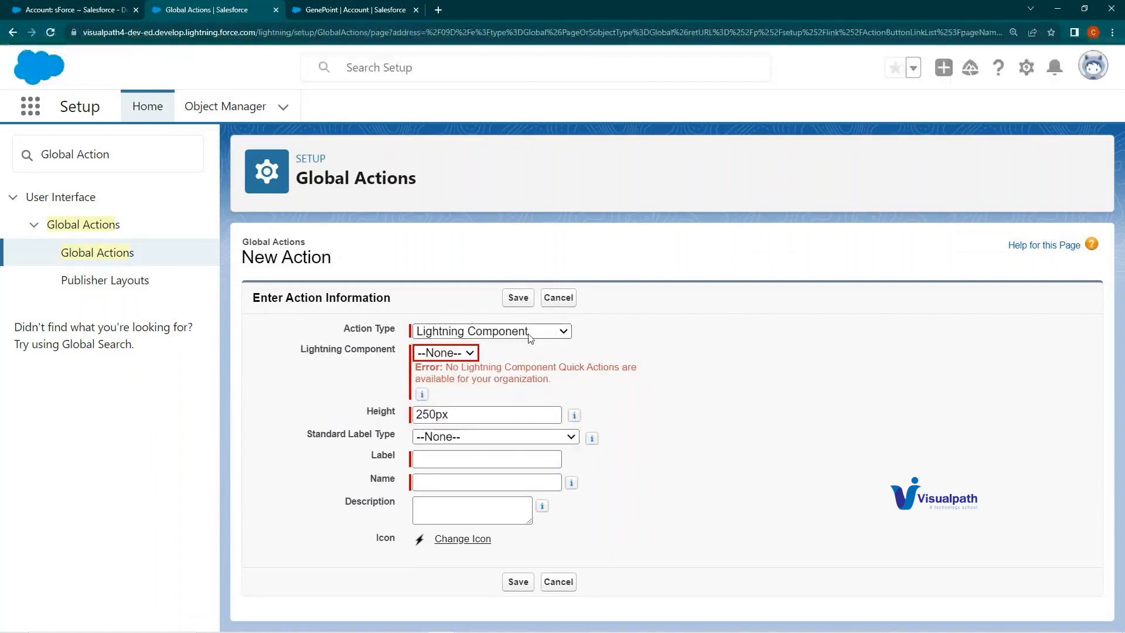
left_click(446, 352)
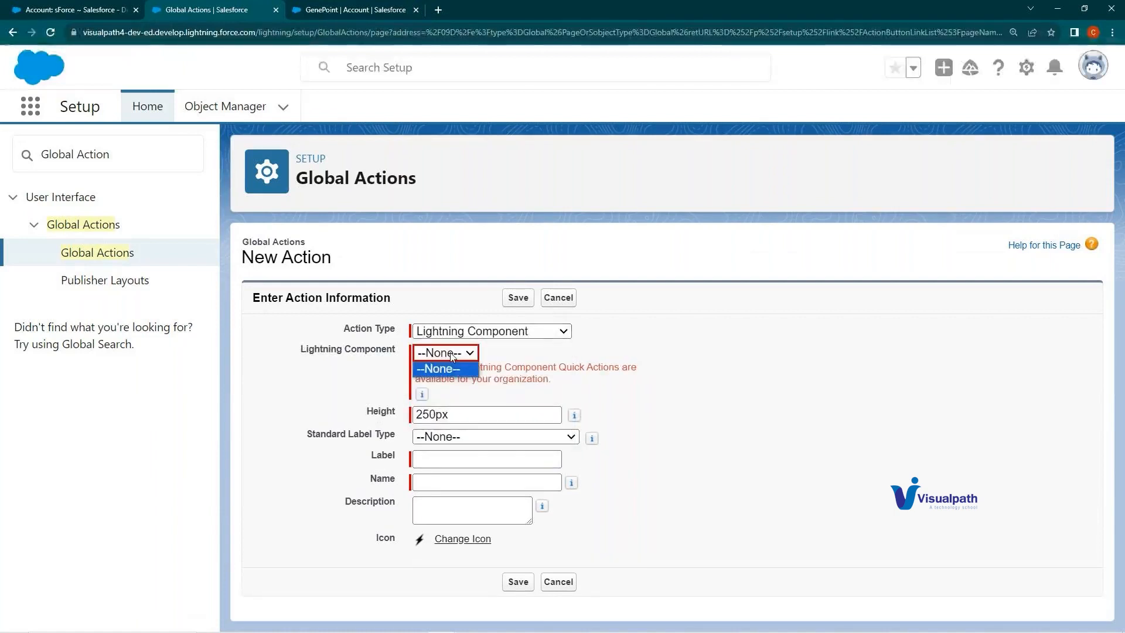
left_click(342, 352)
Step: Set the new global action's type to Create a Record and its target object to Account
left_click(480, 328)
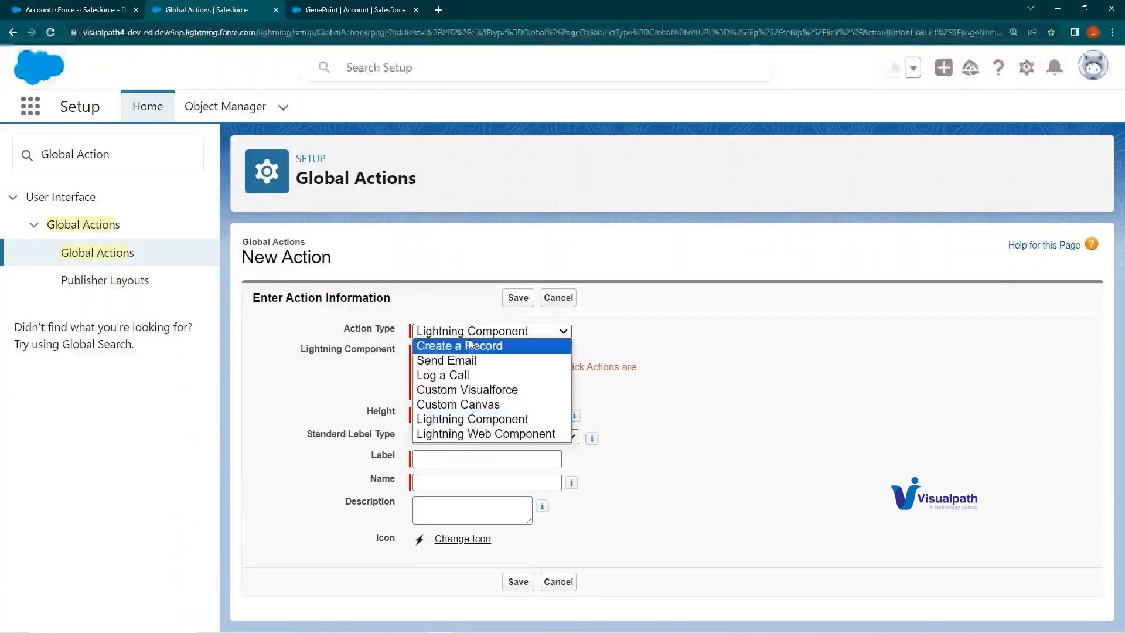
left_click(470, 346)
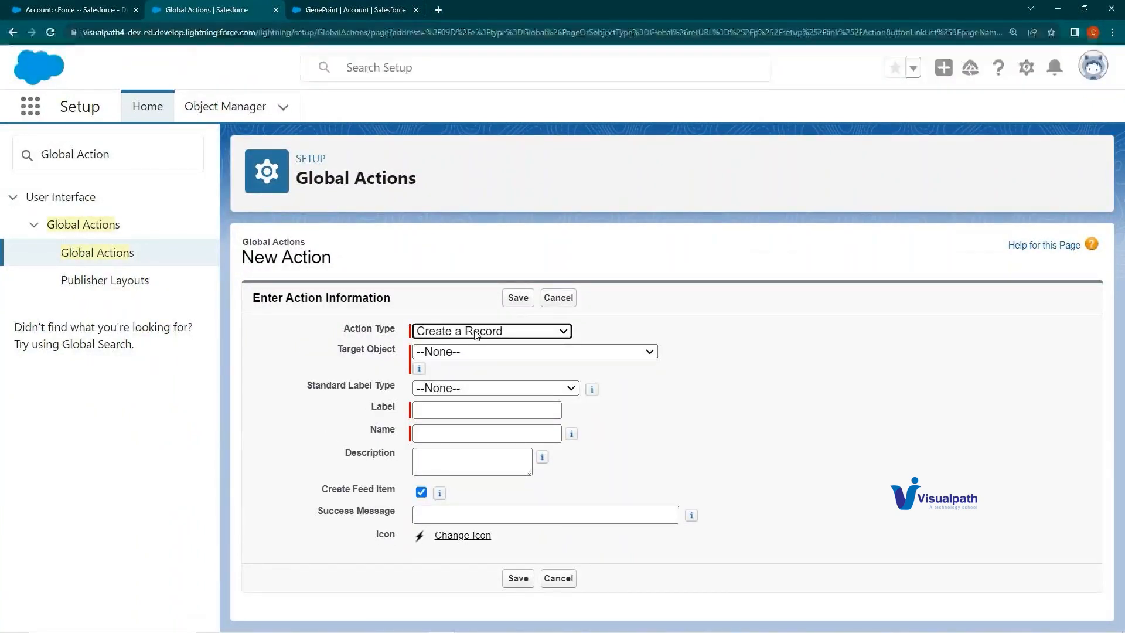
left_click(480, 350)
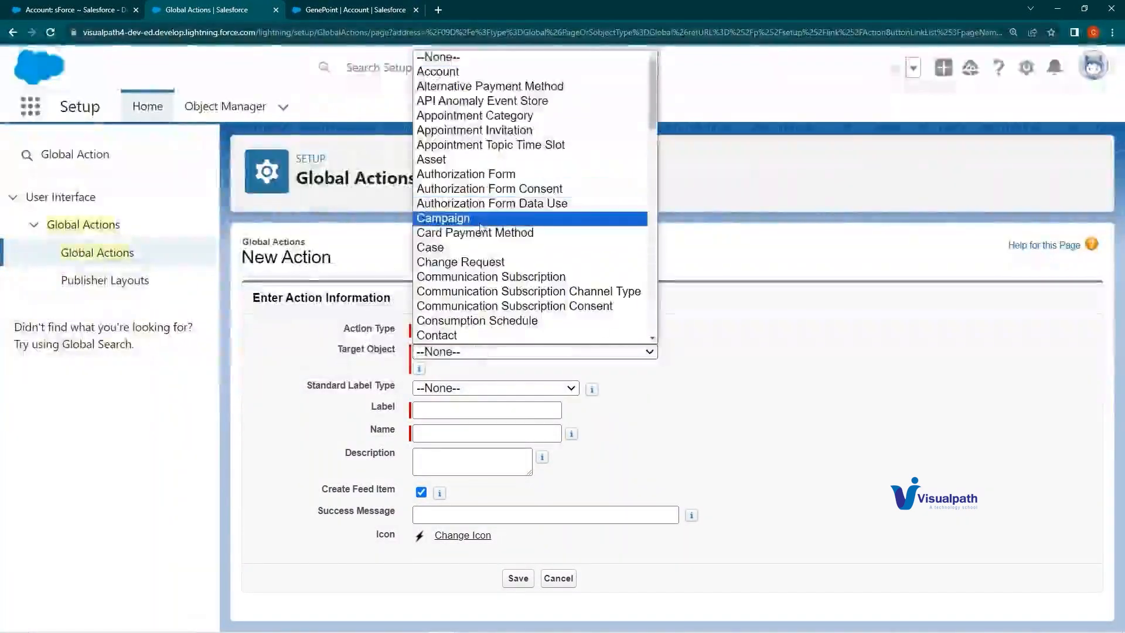
scroll(485, 226, "down", 5)
scroll(486, 226, "up", 5)
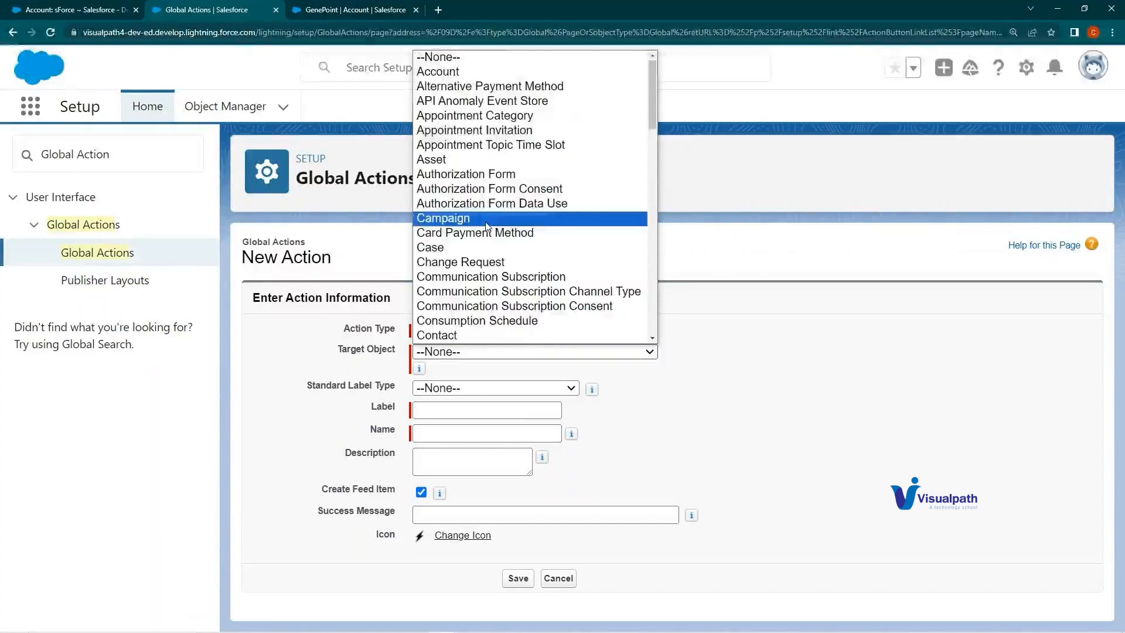
left_click(439, 72)
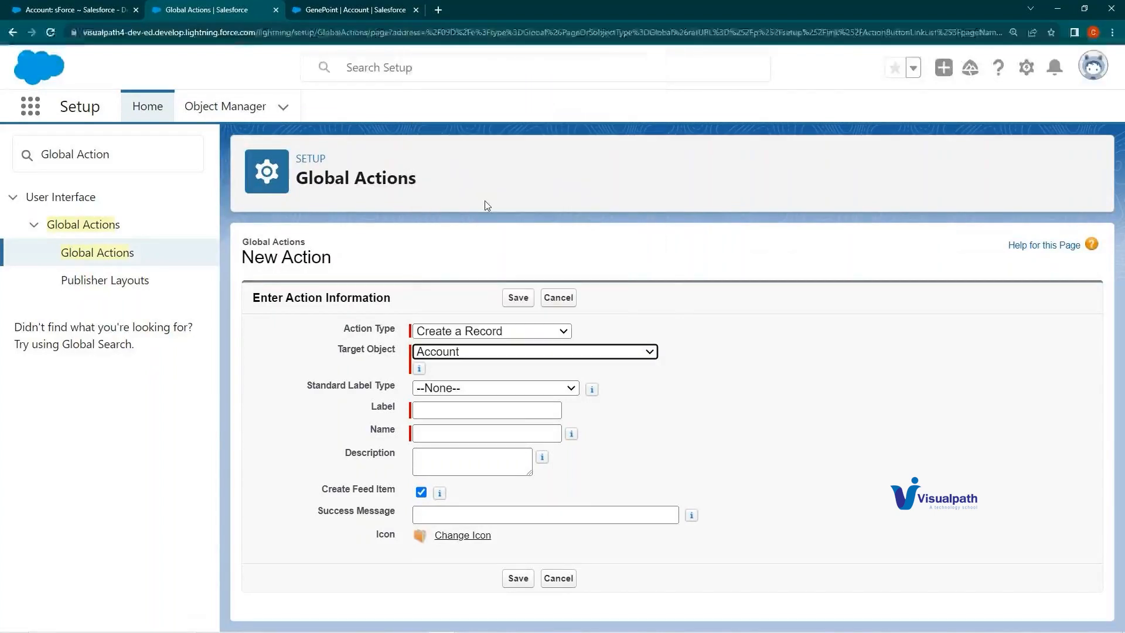
Step: Label the action Create Account with the name Create_Account, look over the Description and Success Message fields, and save it
left_click(441, 411)
type("Create Account")
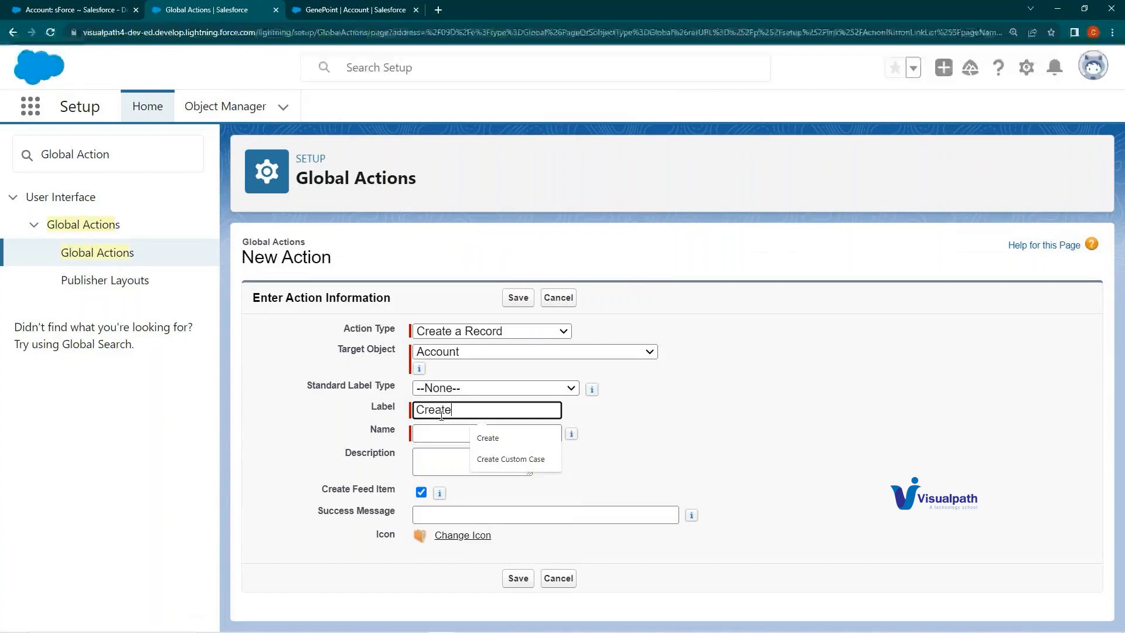
key("Tab")
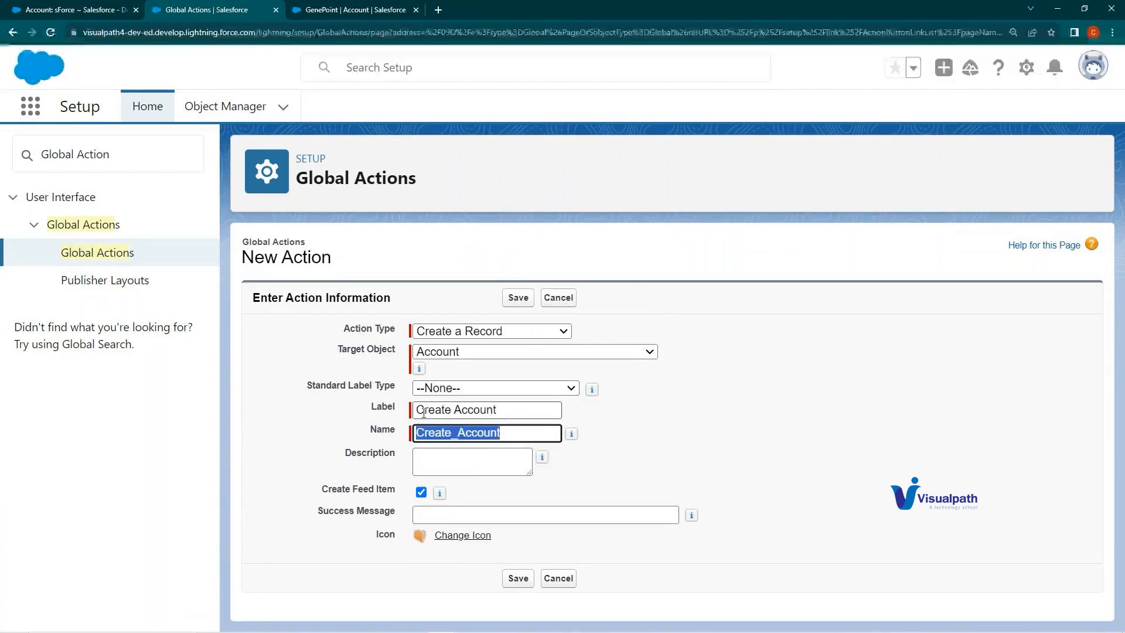
left_click(659, 416)
left_click_drag(346, 459, 413, 469)
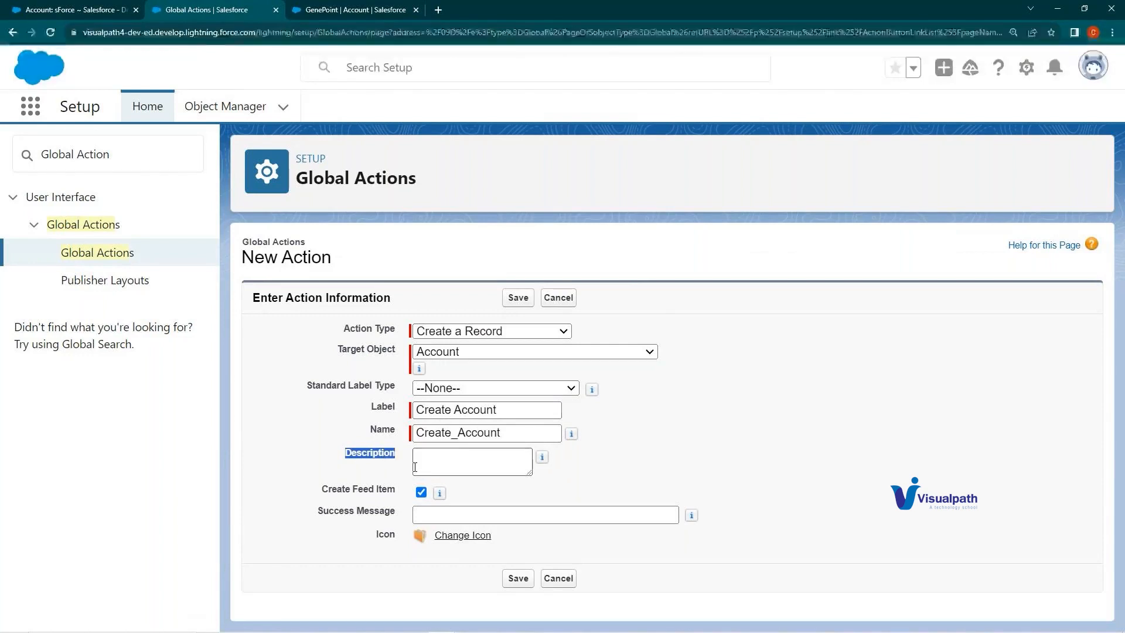
left_click_drag(350, 514, 378, 517)
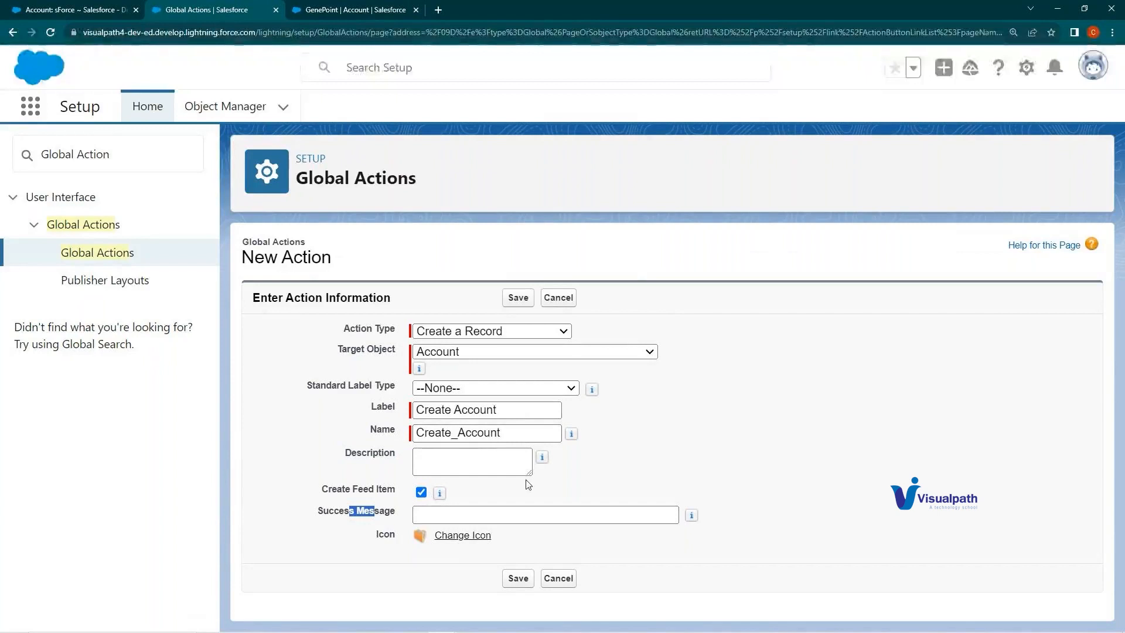
left_click(518, 579)
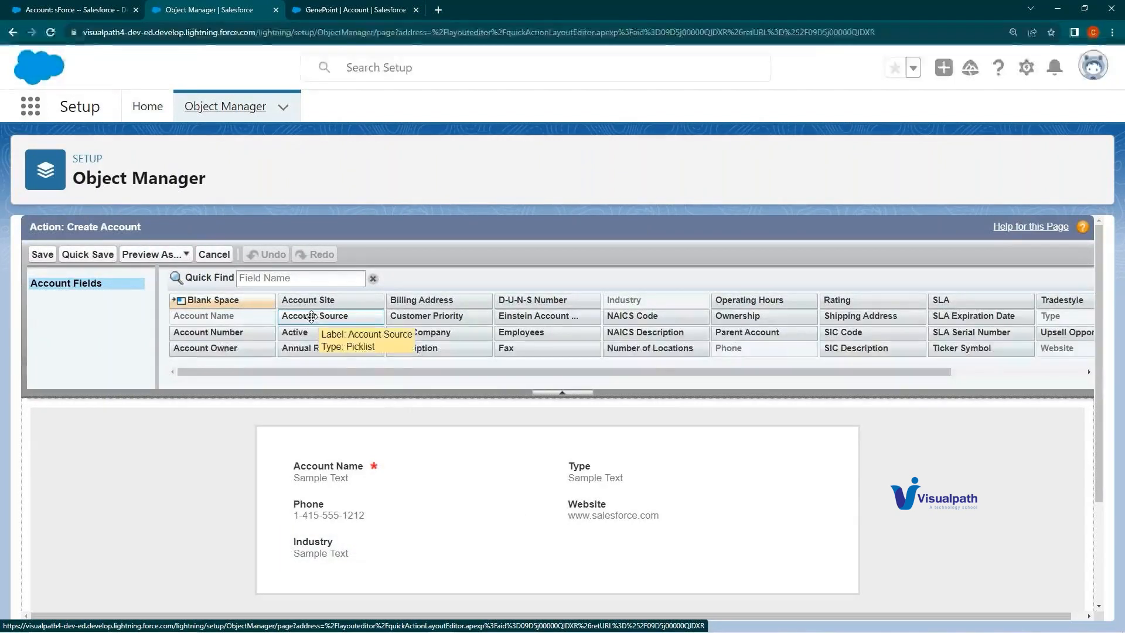
Step: Remove the Industry and Website fields from the Create Account action layout
mouse_move(368, 466)
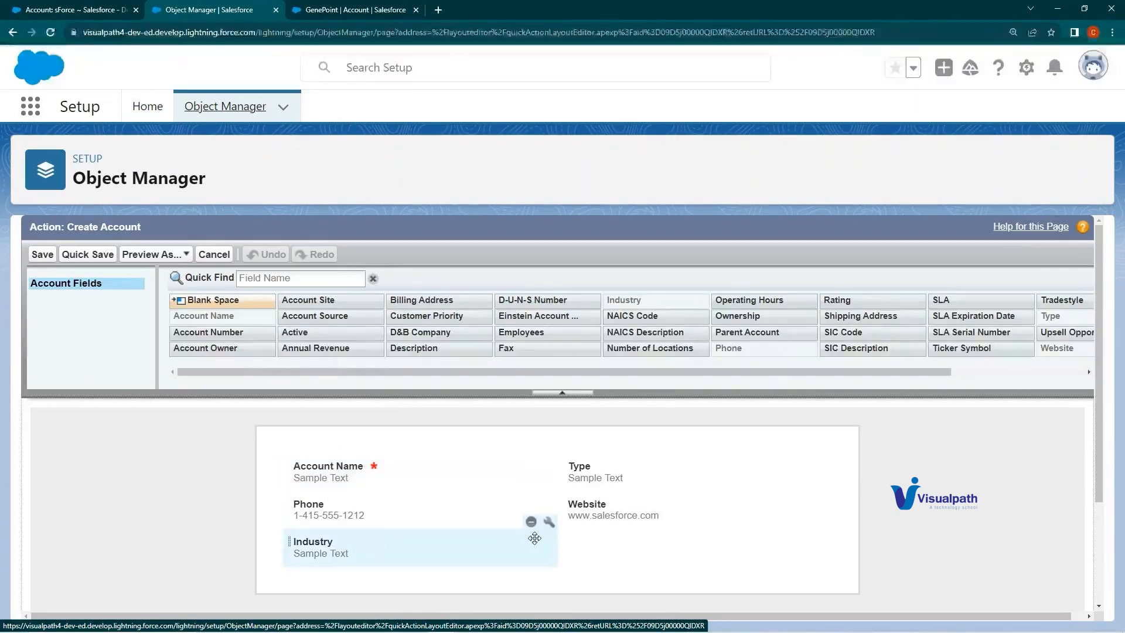
left_click(531, 522)
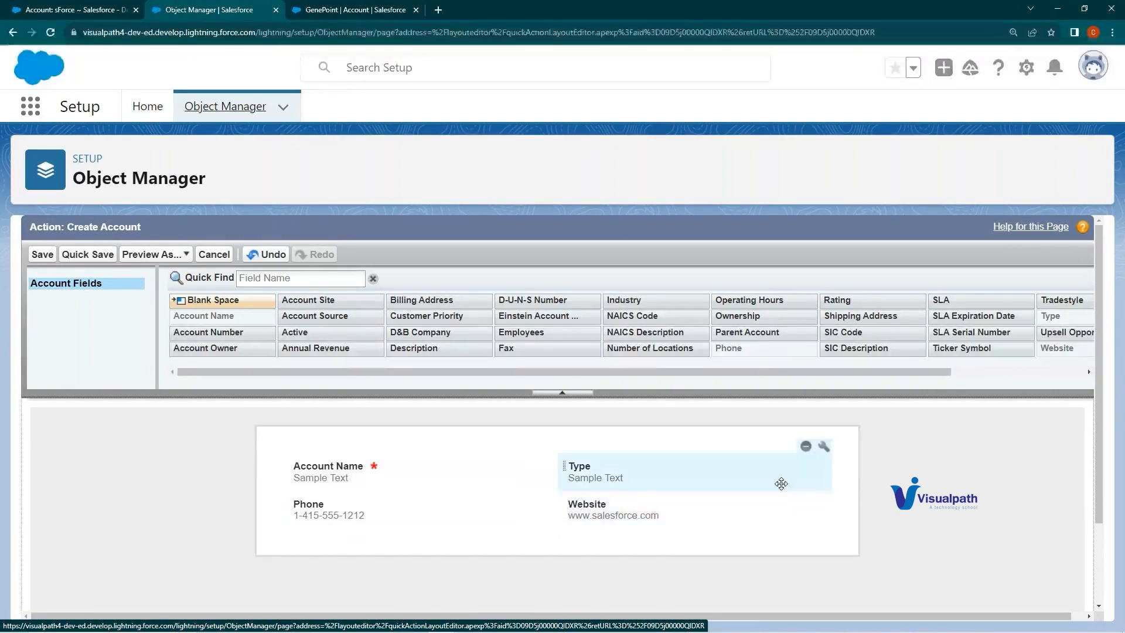
left_click(806, 484)
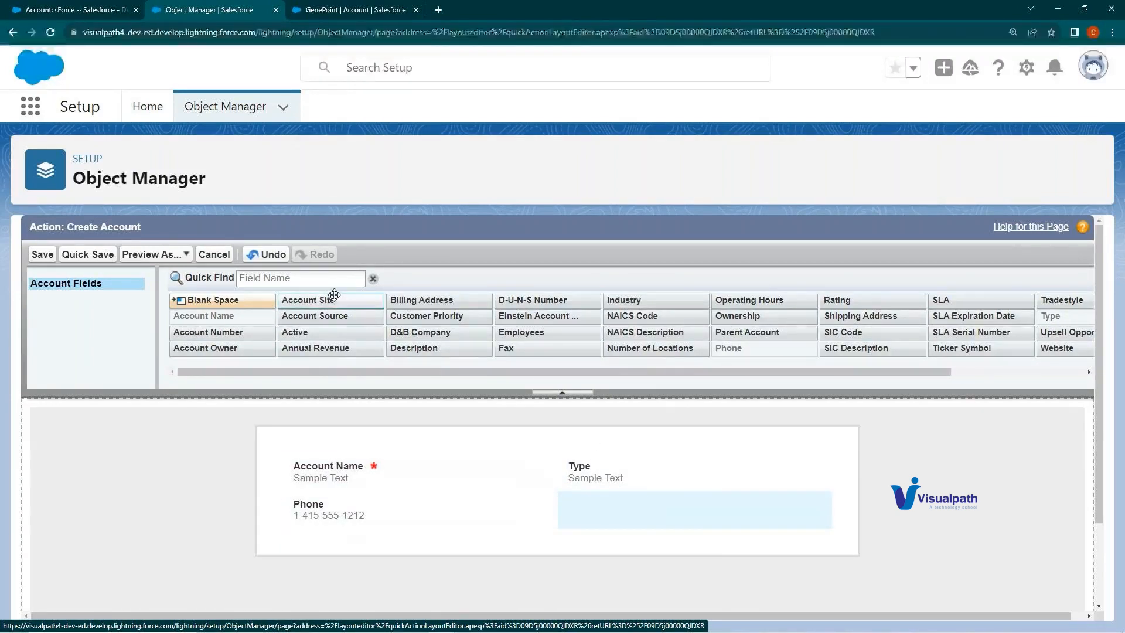
Step: Search the available account fields for "Emai" and clear the search
left_click(325, 277)
type("Emai")
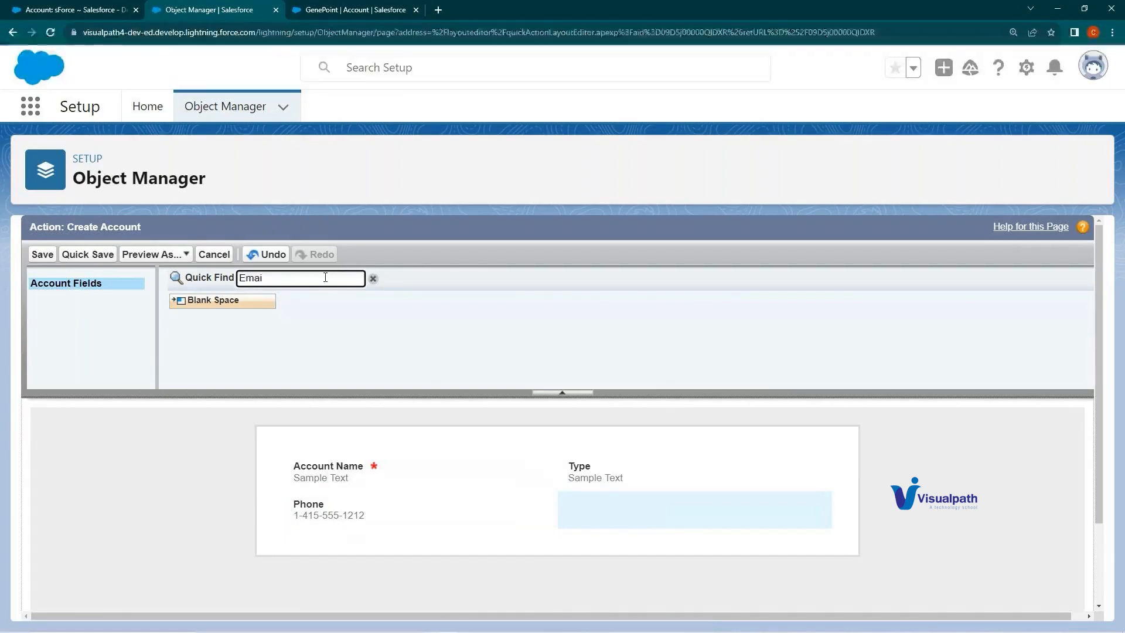
key("BackSpace")
key("BackSpace")
key("BackSpace")
type("E")
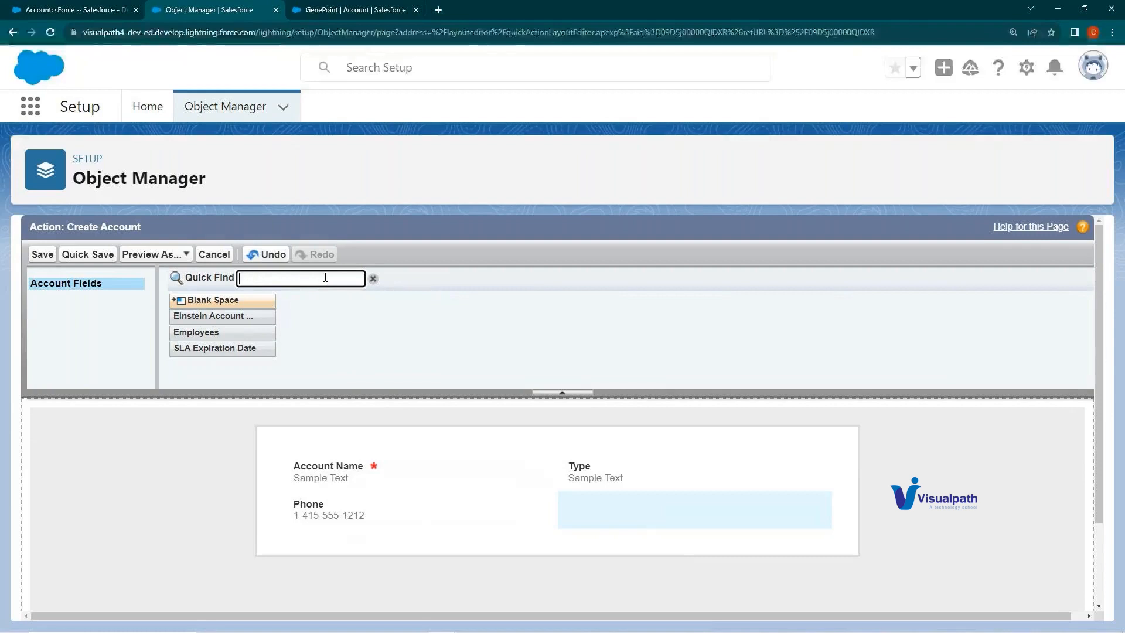
Step: Save the Create Account action layout and check the action's detail page
mouse_move(486, 377)
left_mouse_down()
mouse_move(596, 372)
mouse_move(478, 380)
left_mouse_up()
left_click(36, 255)
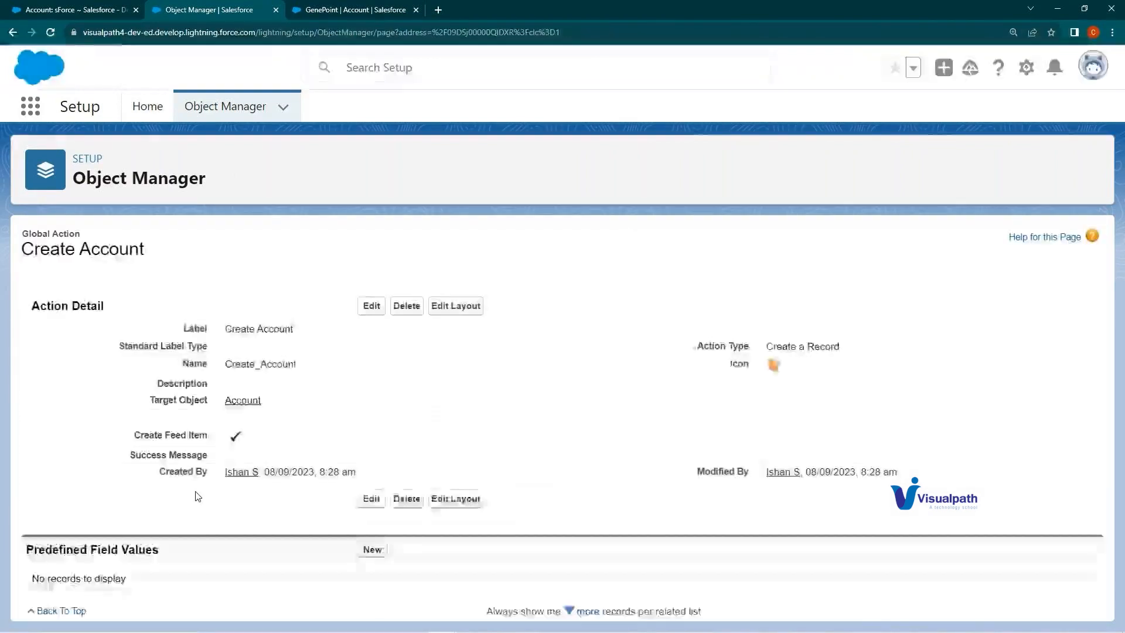
double_click(104, 250)
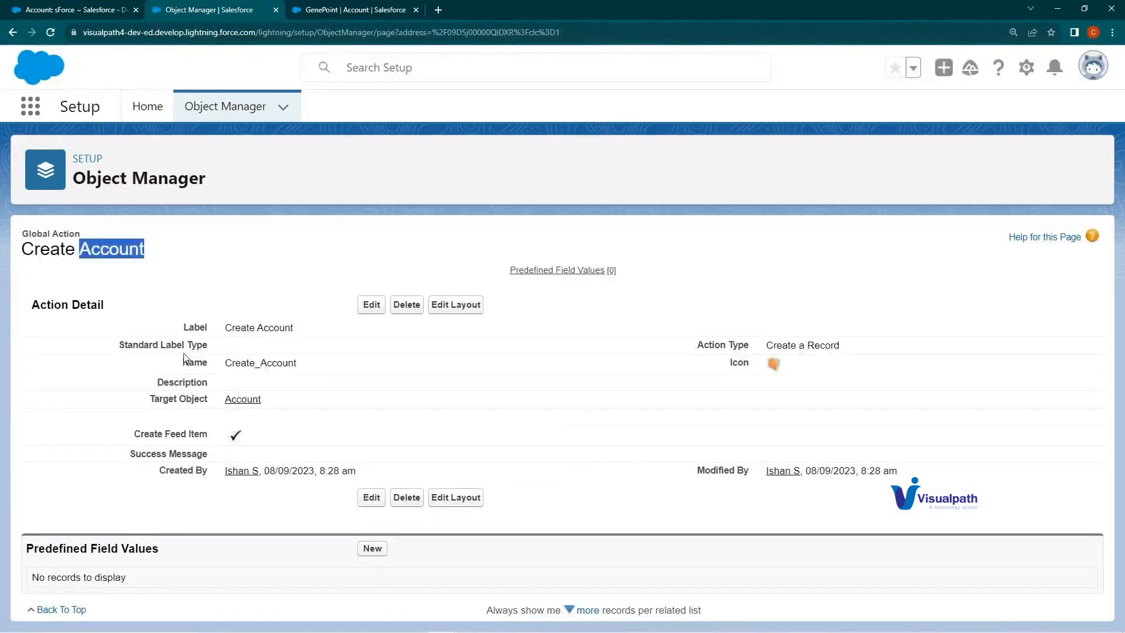
Step: Open Setup in a new browser tab from the GenePoint account page and go to the Object Manager
left_click(386, 6)
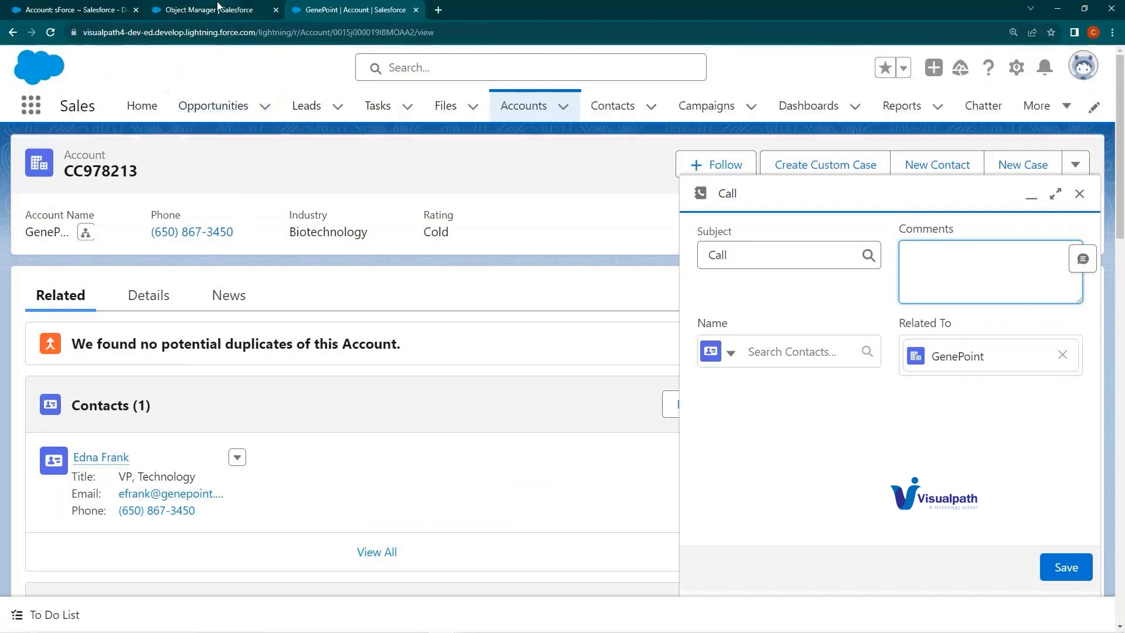
left_click(1014, 68)
left_click(946, 115)
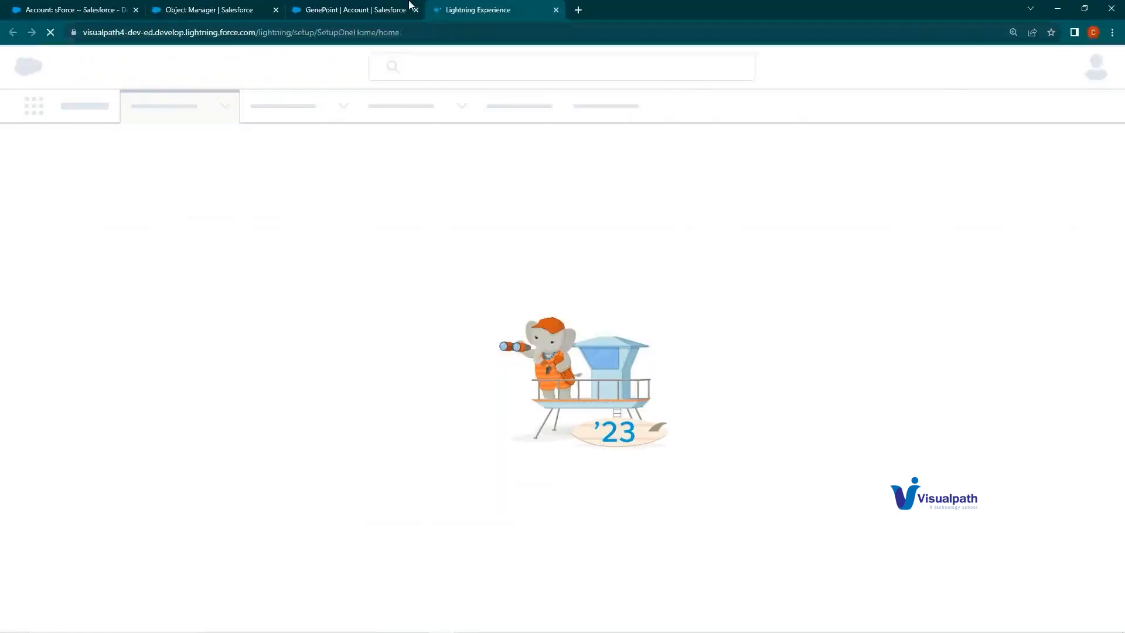
left_click(243, 9)
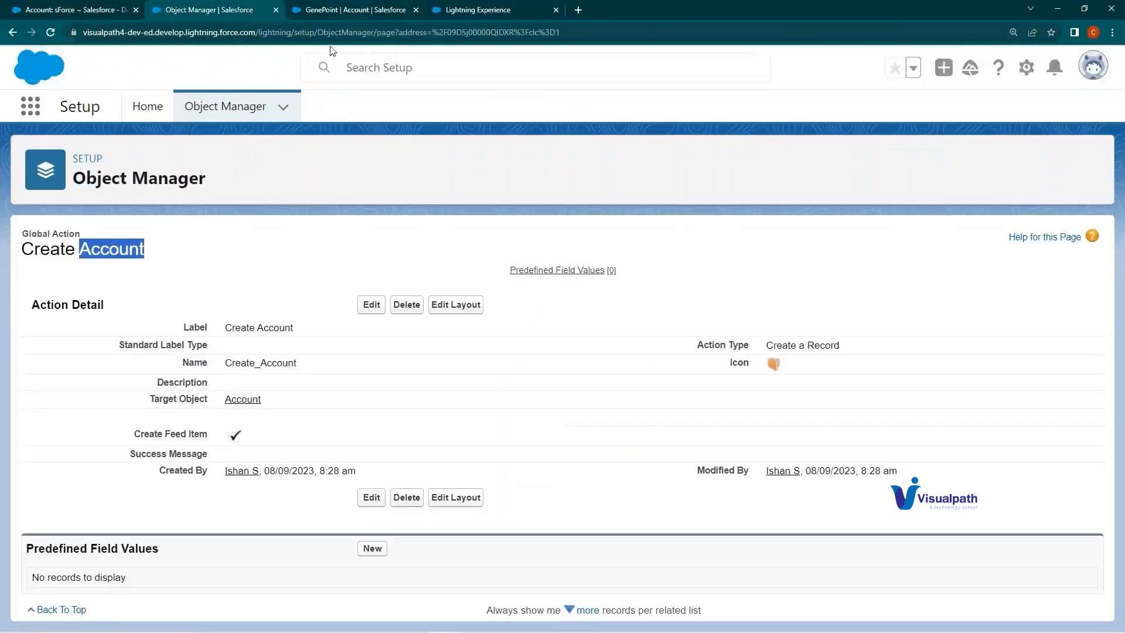
left_click(443, 8)
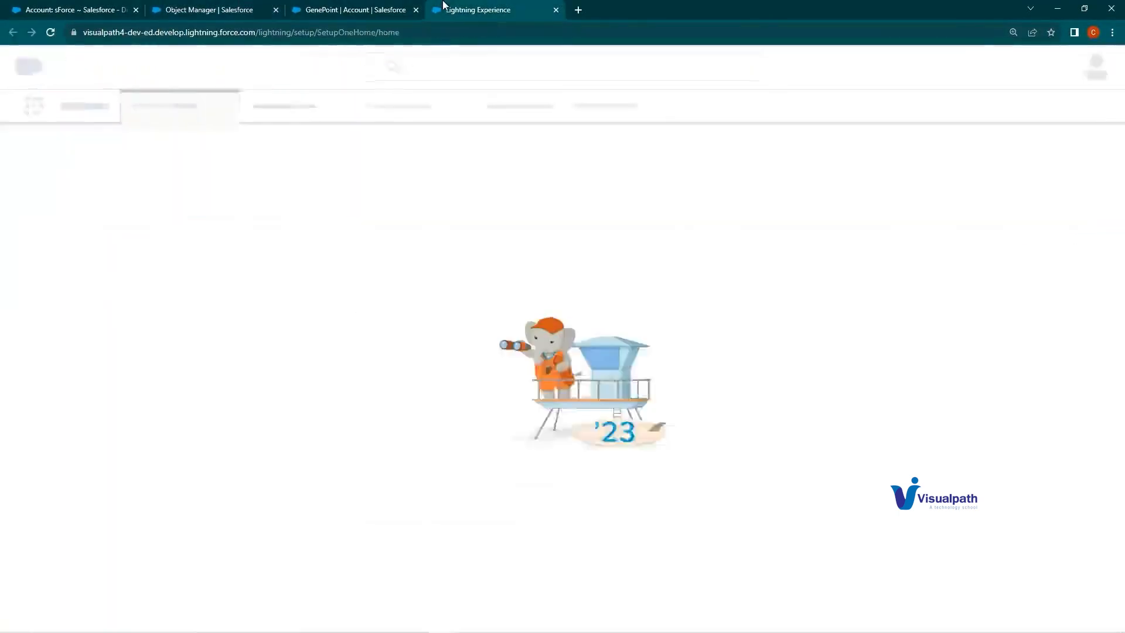
left_click(227, 107)
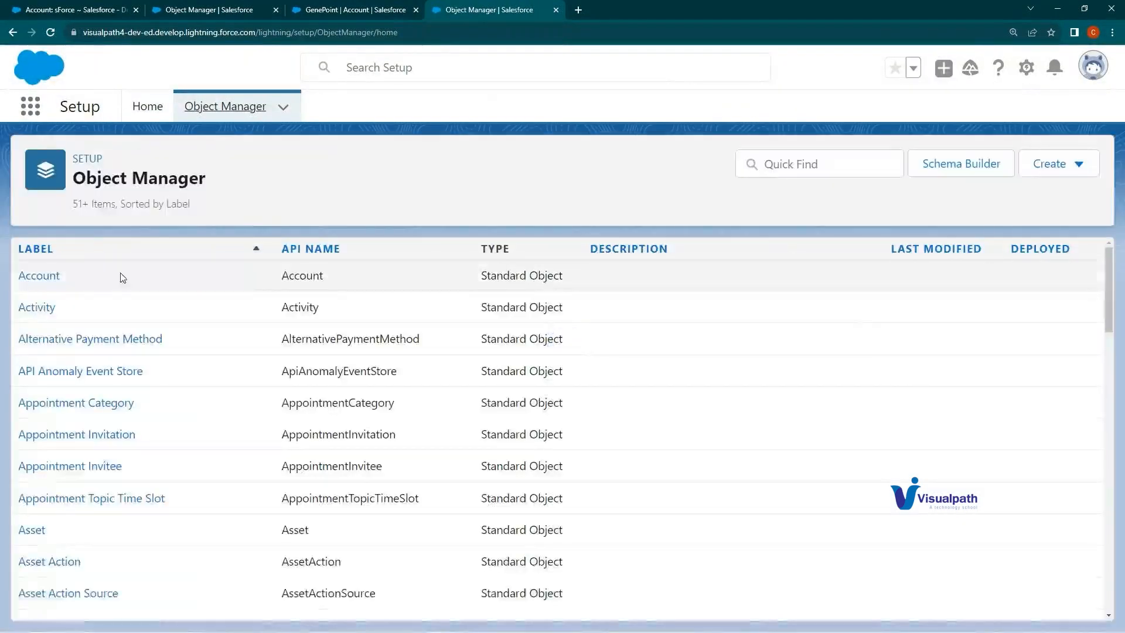
Step: Find the Opportunity object by searching "oppo" and open its Opportunity Layout page layout for editing
left_click(772, 164)
type("op")
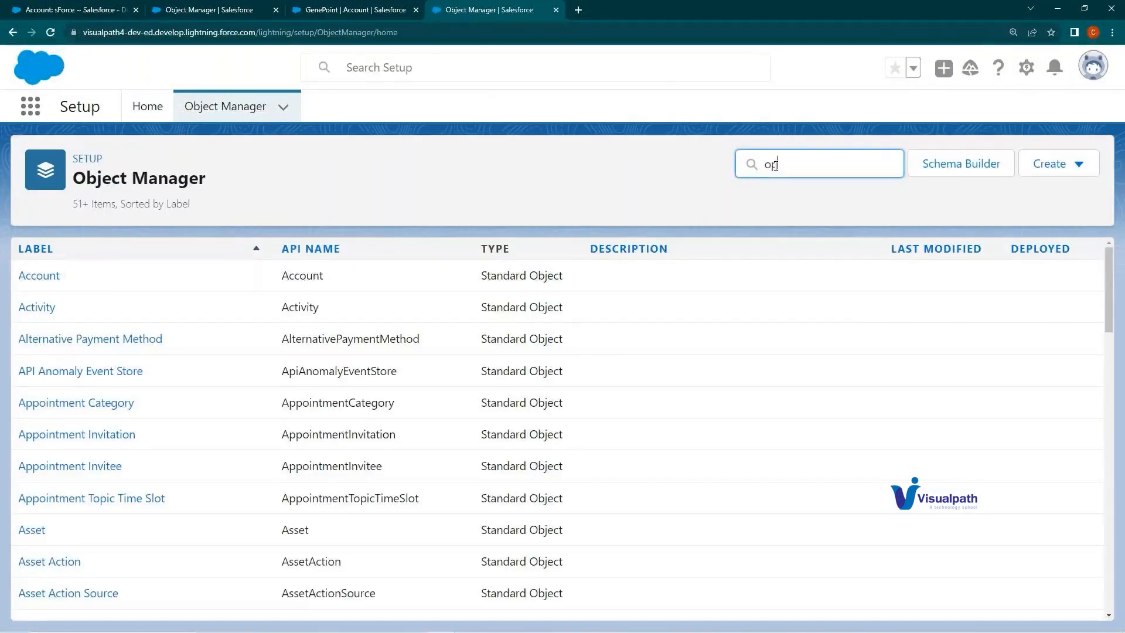
type("po")
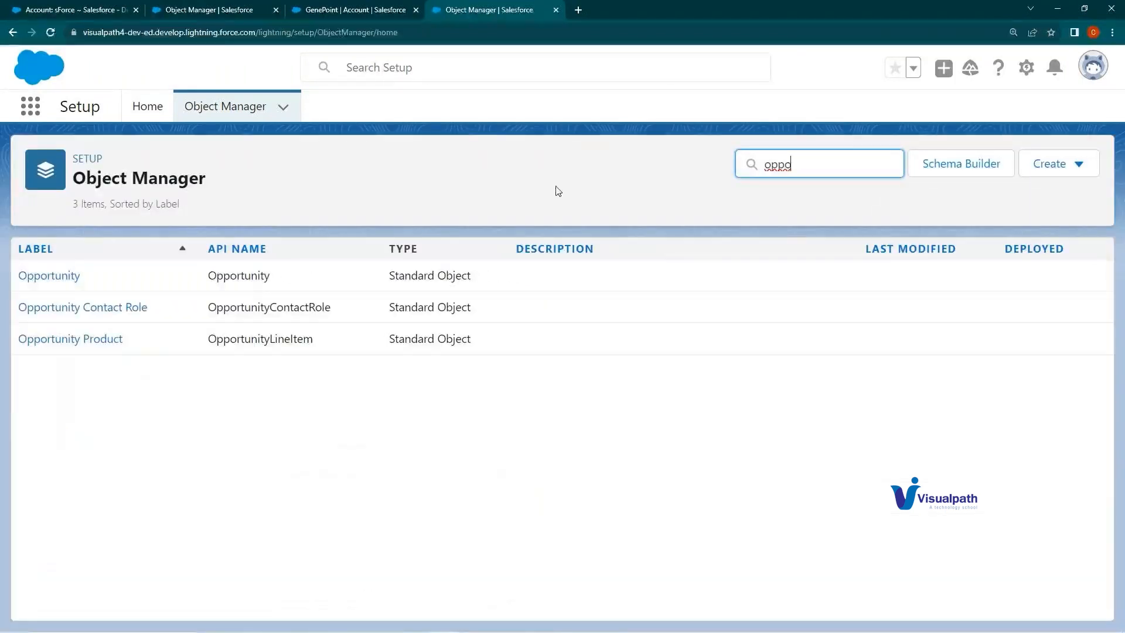
left_click(51, 277)
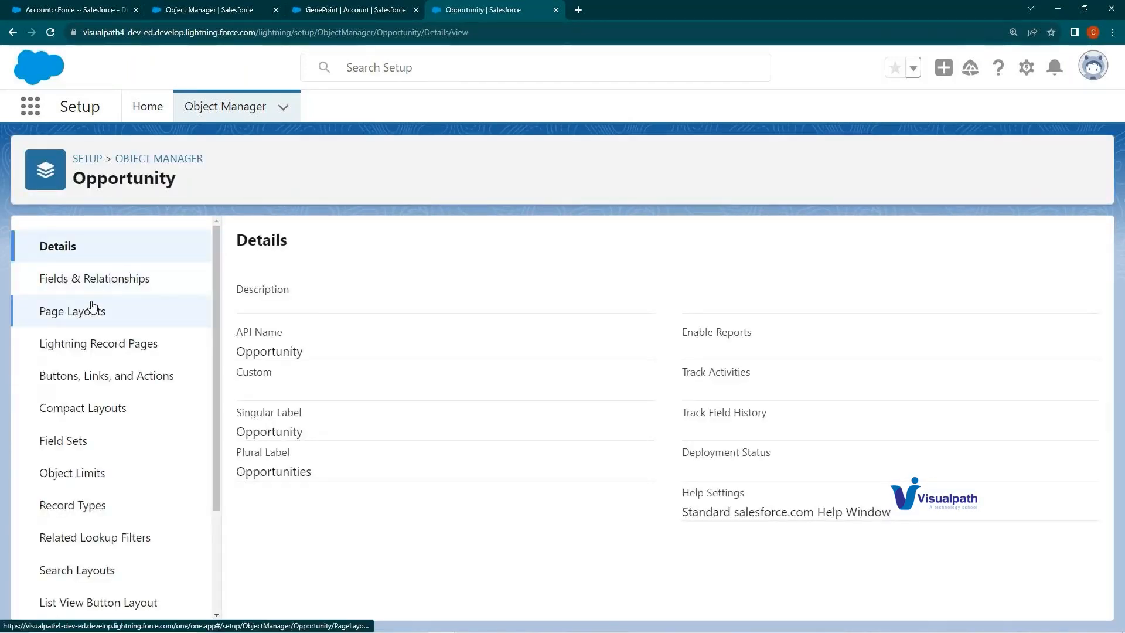
left_click(92, 310)
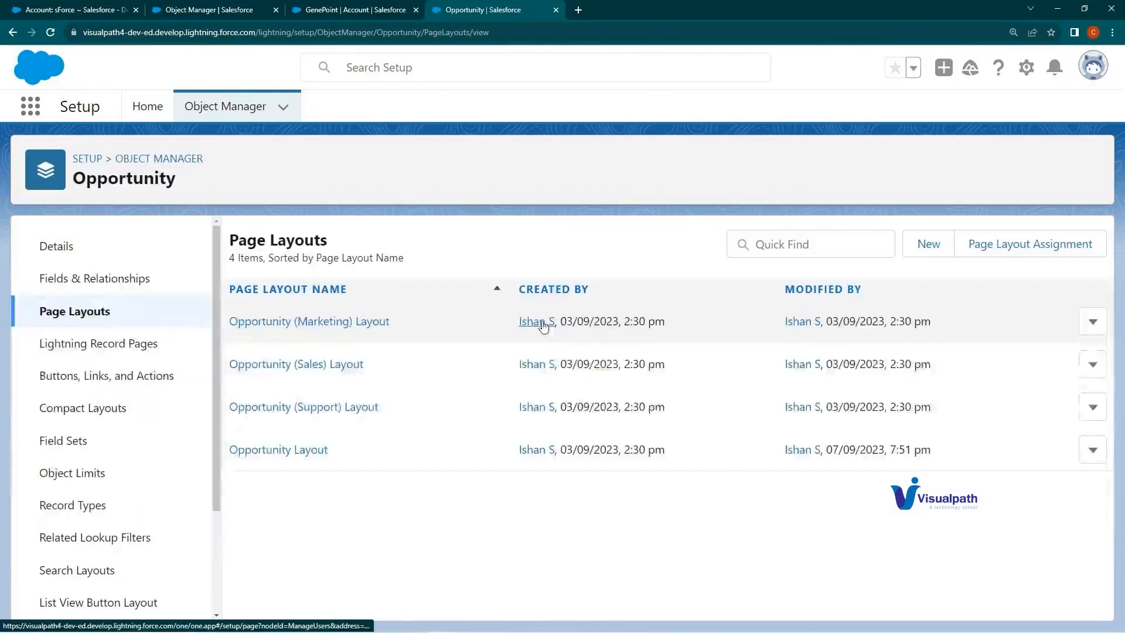
left_click(287, 449)
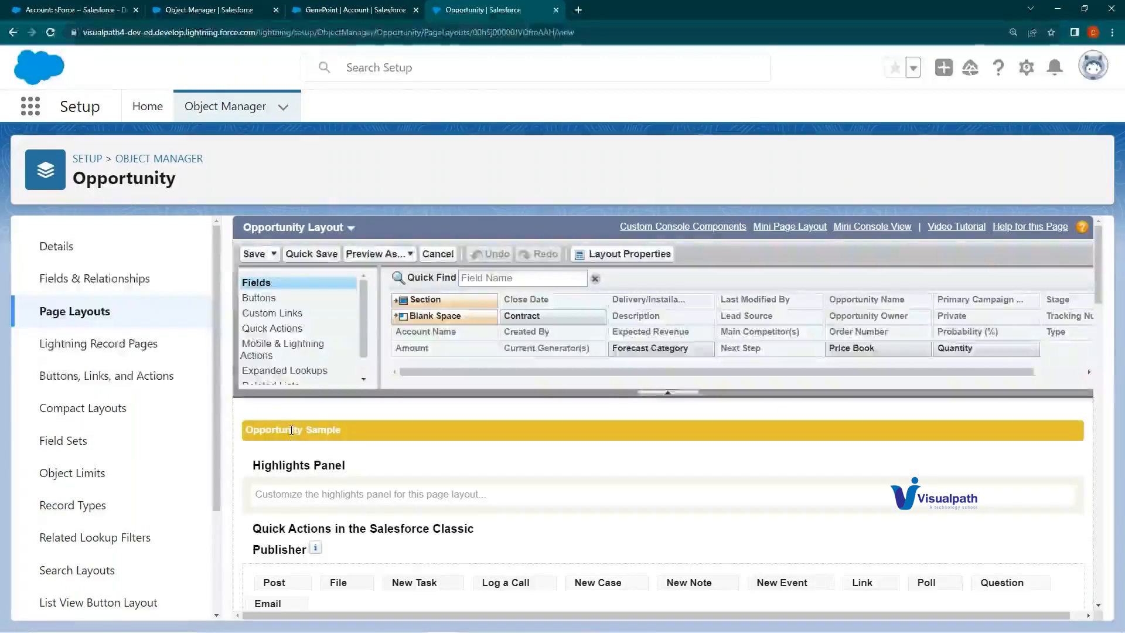
Step: Add the Create Account action as the first Salesforce Mobile and Lightning Experience action and save the layout
left_click(283, 354)
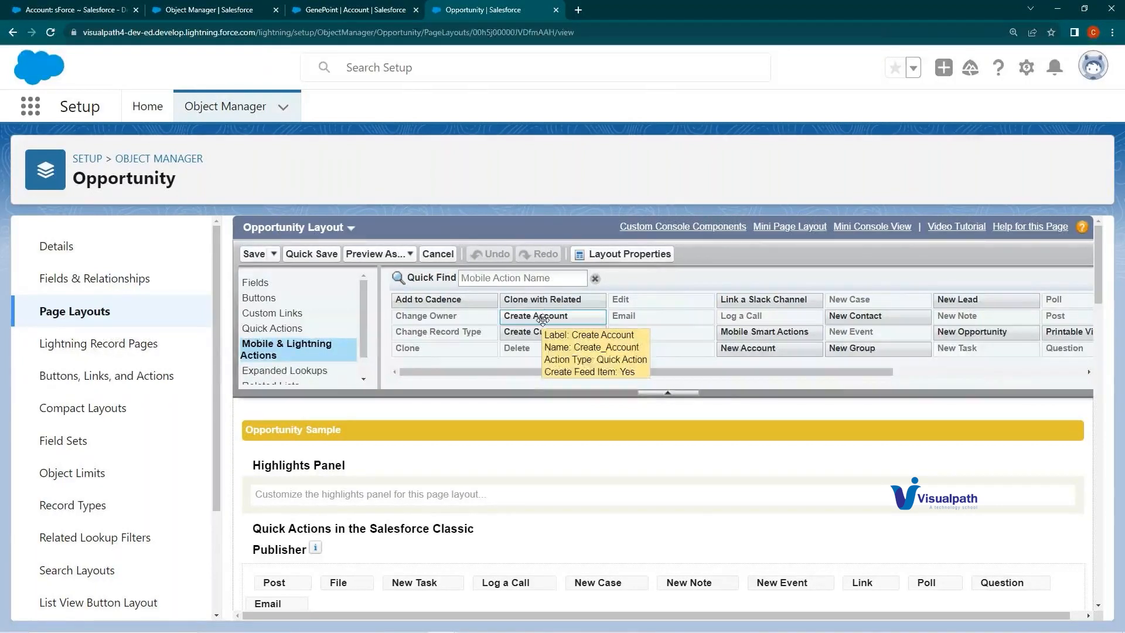
scroll(515, 452, "down", 3)
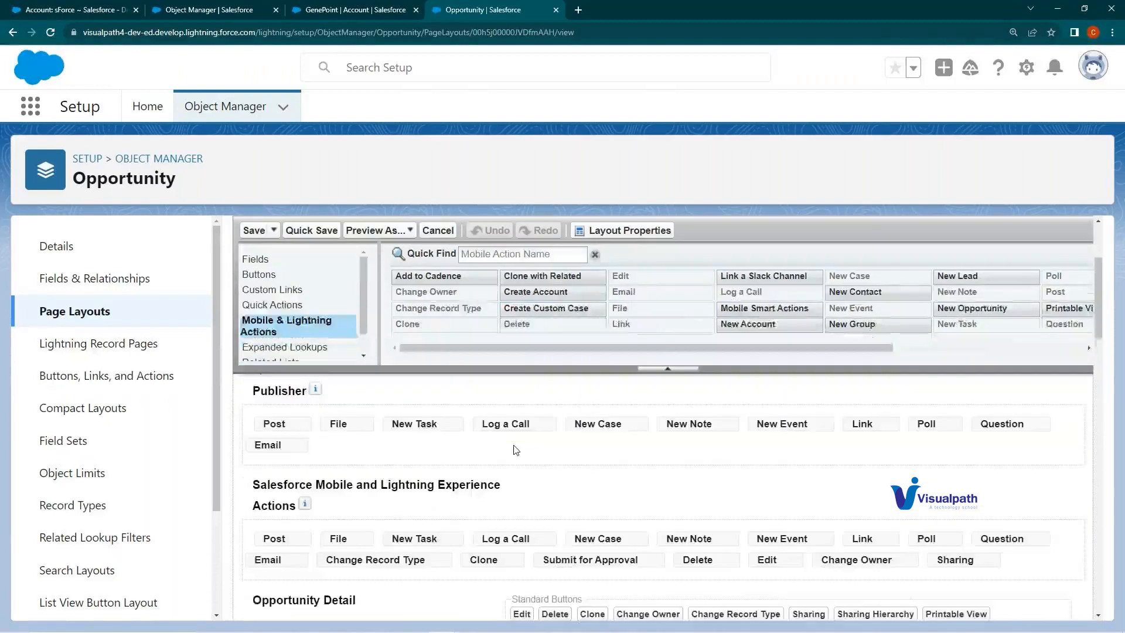
scroll(293, 406, "down", 1)
left_click_drag(285, 408, 512, 414)
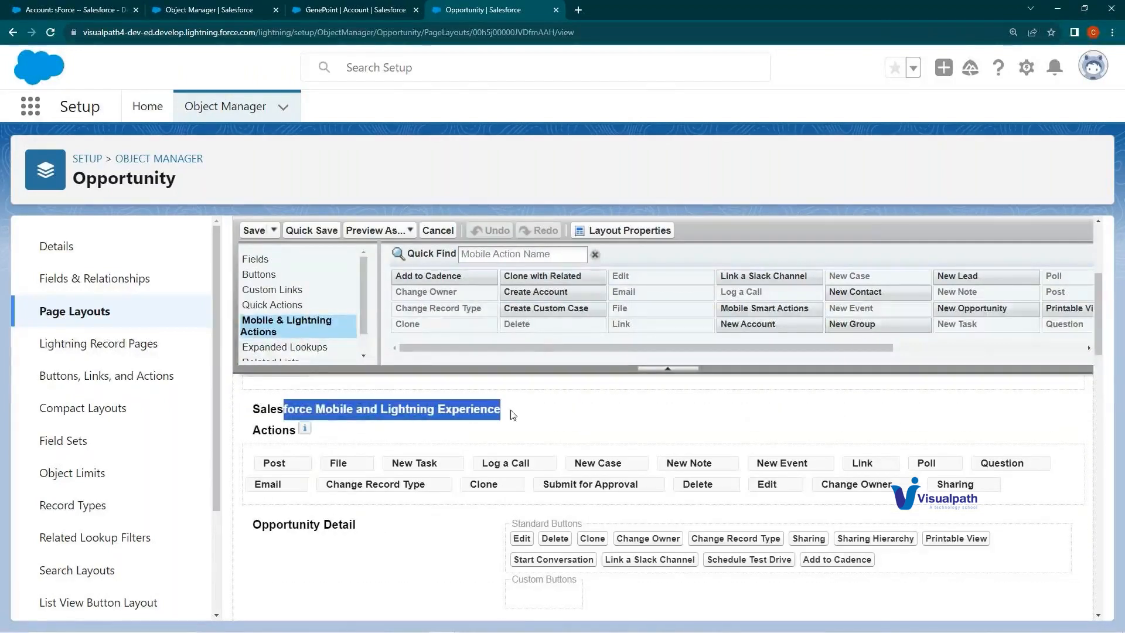
left_click_drag(536, 292, 260, 472)
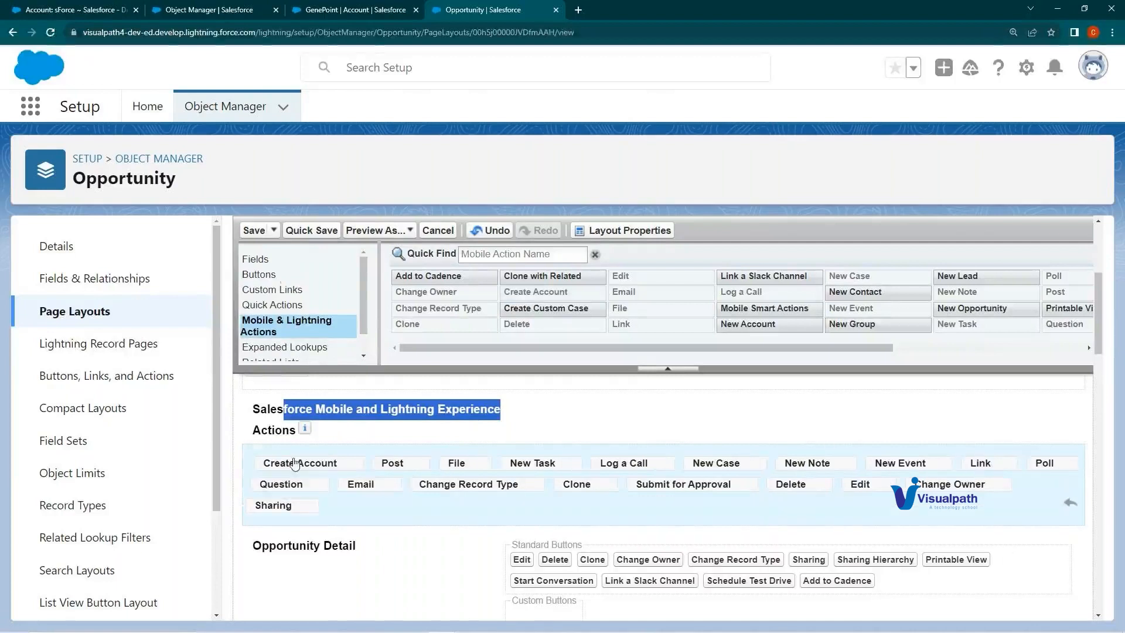
left_click(254, 230)
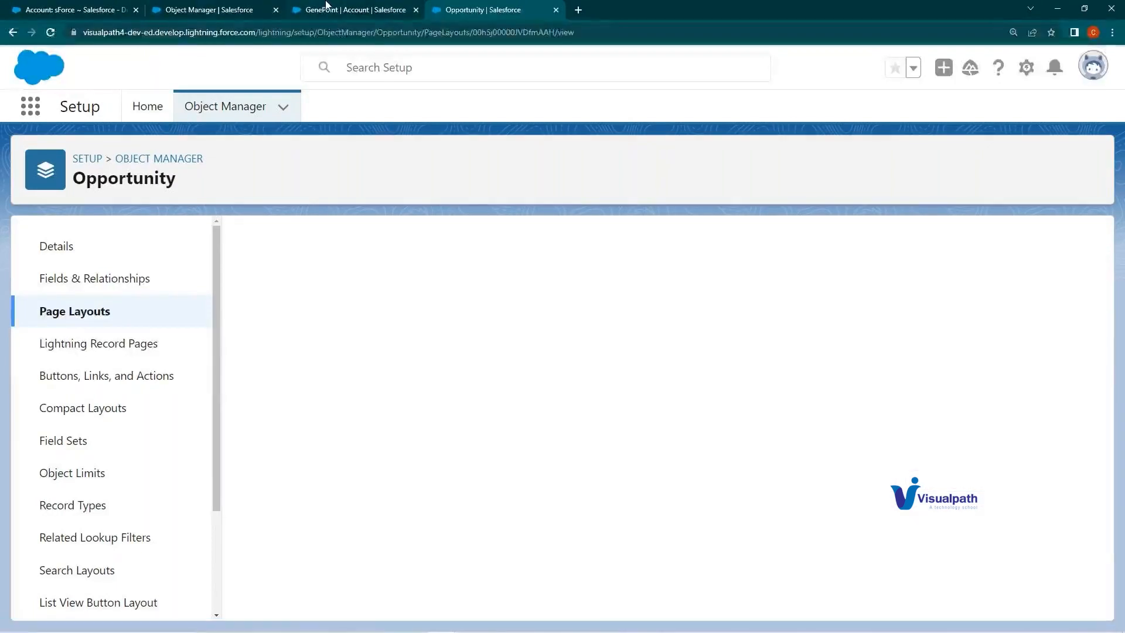
Step: Return to the GenePoint account page, reload it and open the Opportunities list in the Sales app
left_click(327, 7)
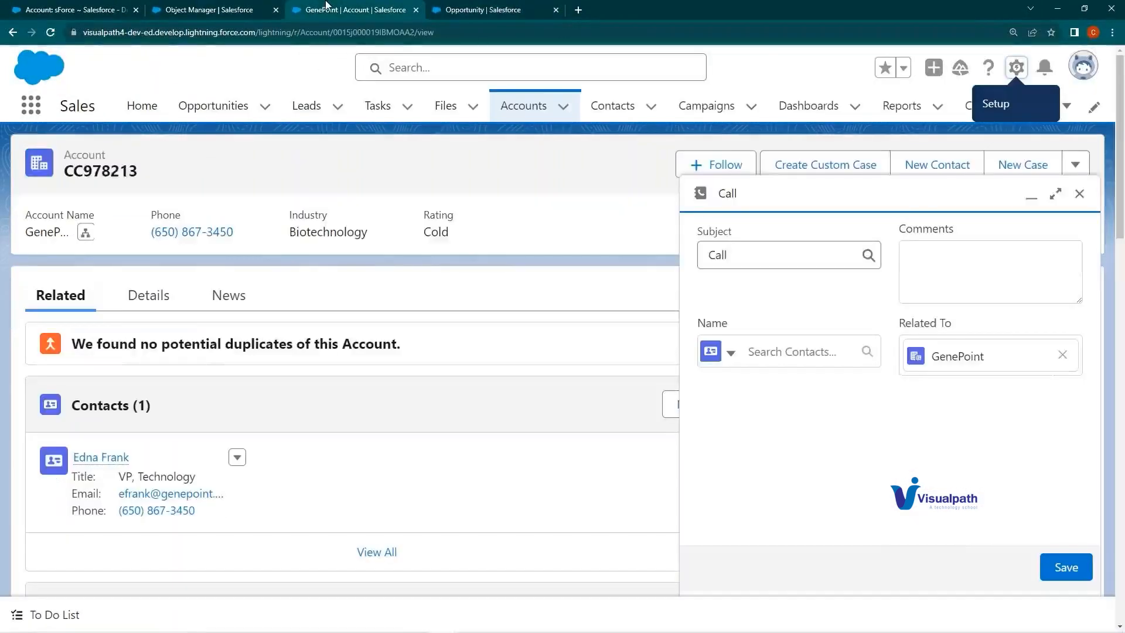
left_click(52, 34)
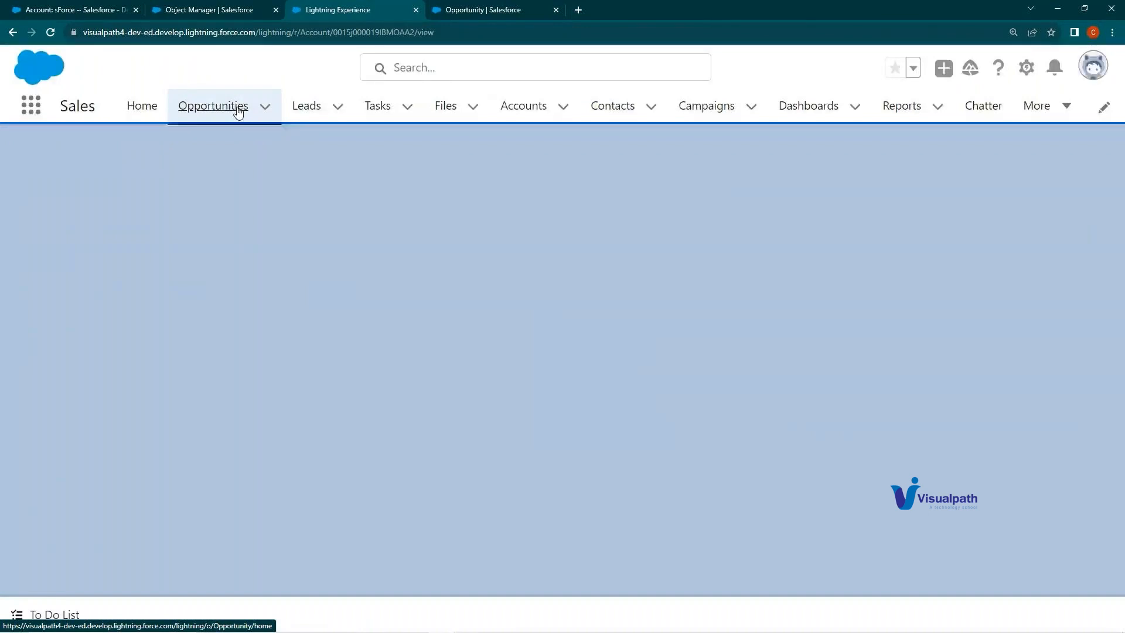
left_click(237, 111)
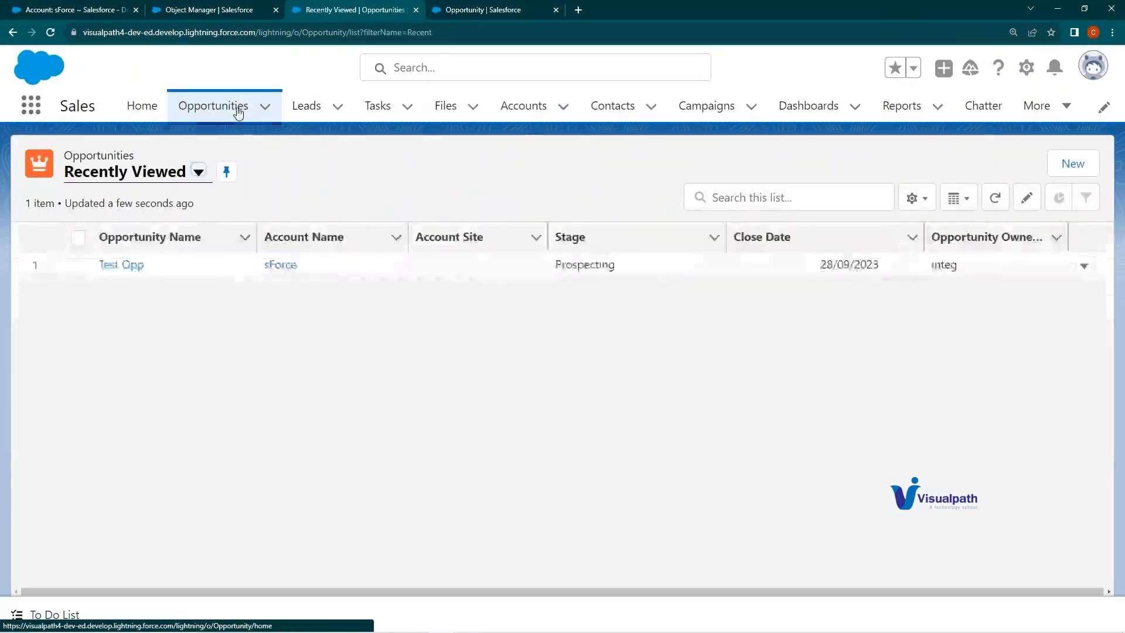
Step: Open the Test Opp opportunity, launch its Create Account action and review the Account Name, Phone and Type fields
left_click(119, 267)
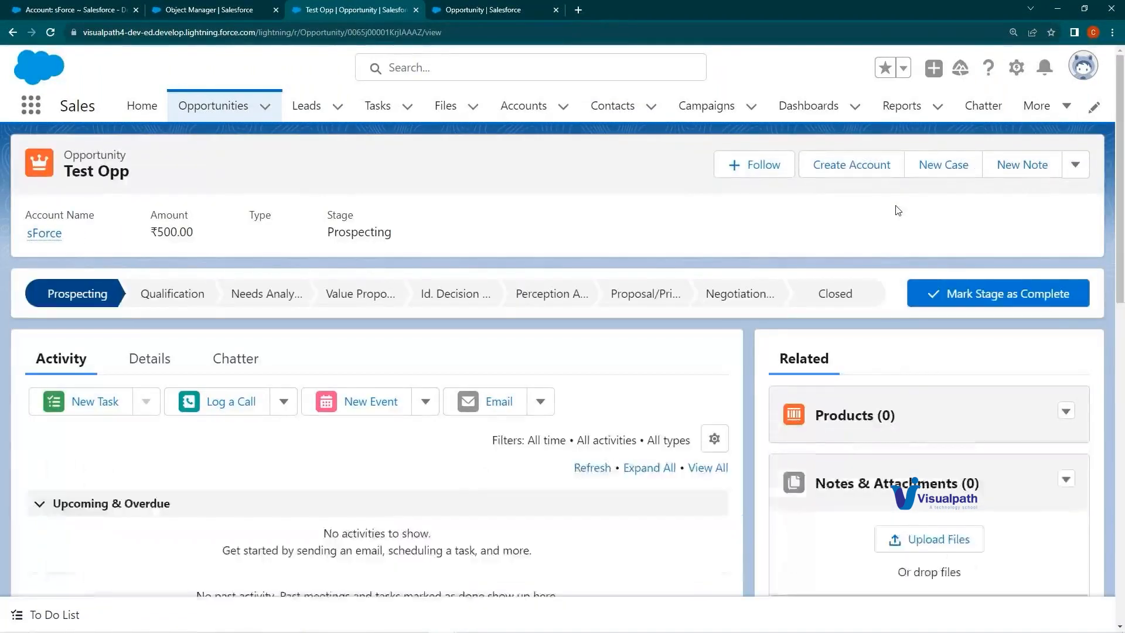
left_click(853, 175)
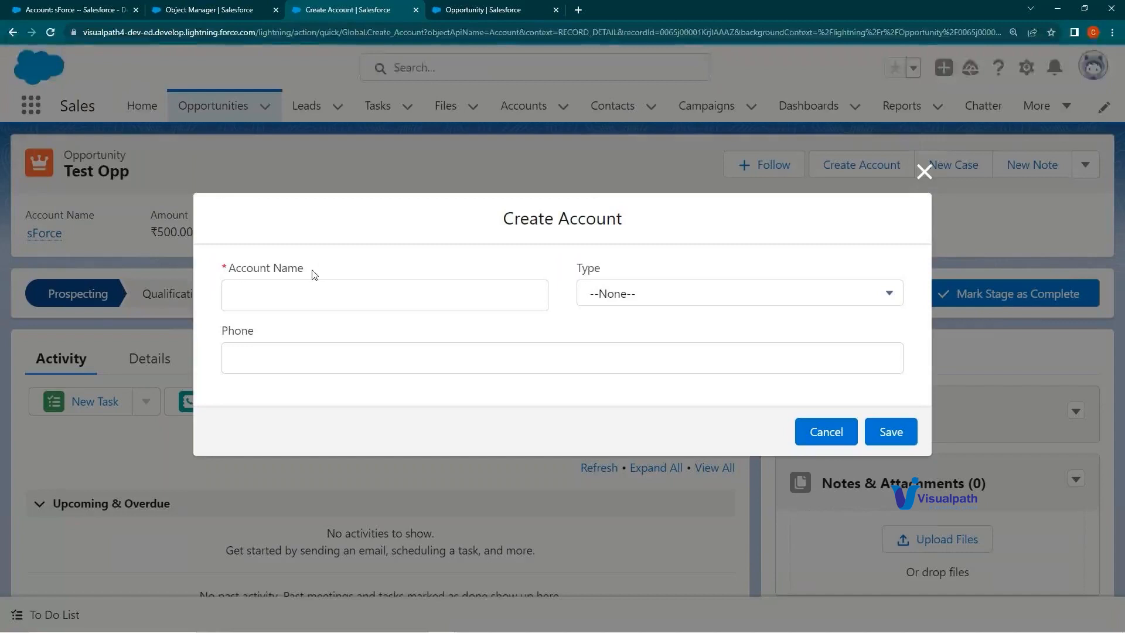
left_click_drag(311, 272, 229, 267)
left_click(253, 332)
left_click_drag(252, 330, 222, 330)
left_click_drag(613, 271, 577, 269)
Step: Create an account named Test Acc1 with type Prospect and a phone number, and dismiss the resulting notification
left_click(624, 293)
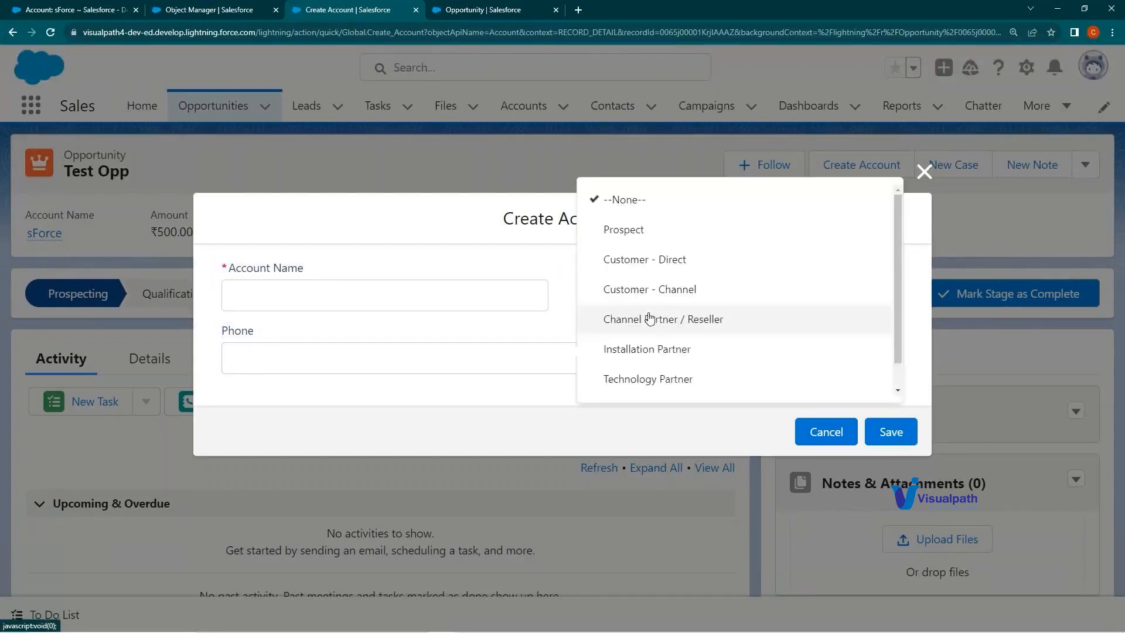
left_click(623, 229)
left_click(417, 294)
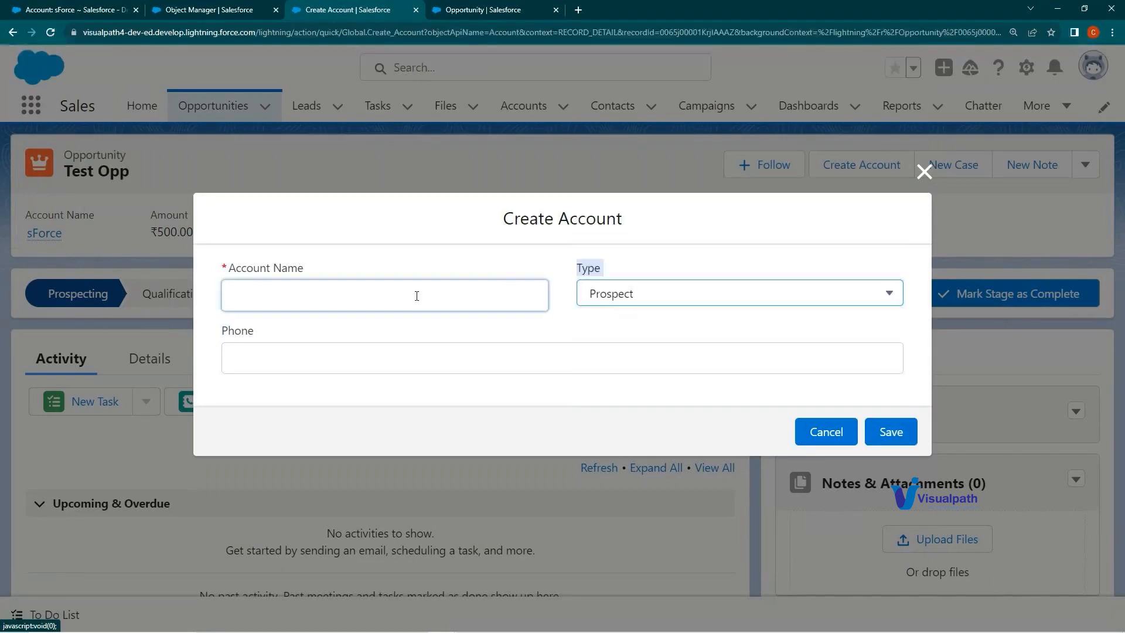
type("Test Acc1")
key("Tab")
left_click(377, 356)
type("123444")
left_click(902, 443)
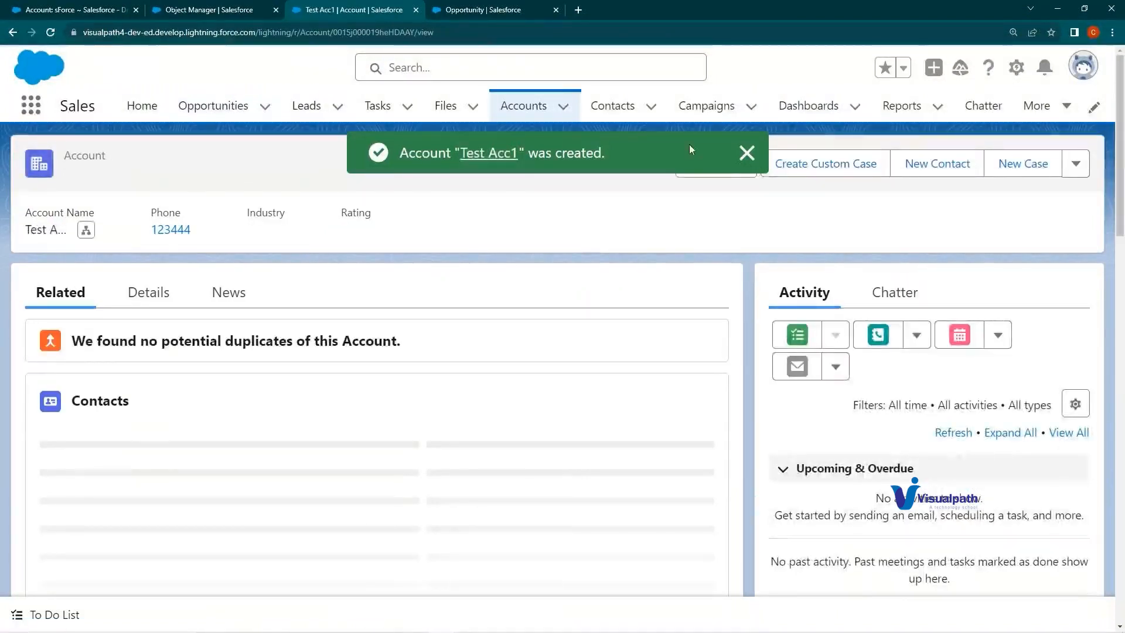
left_click(736, 156)
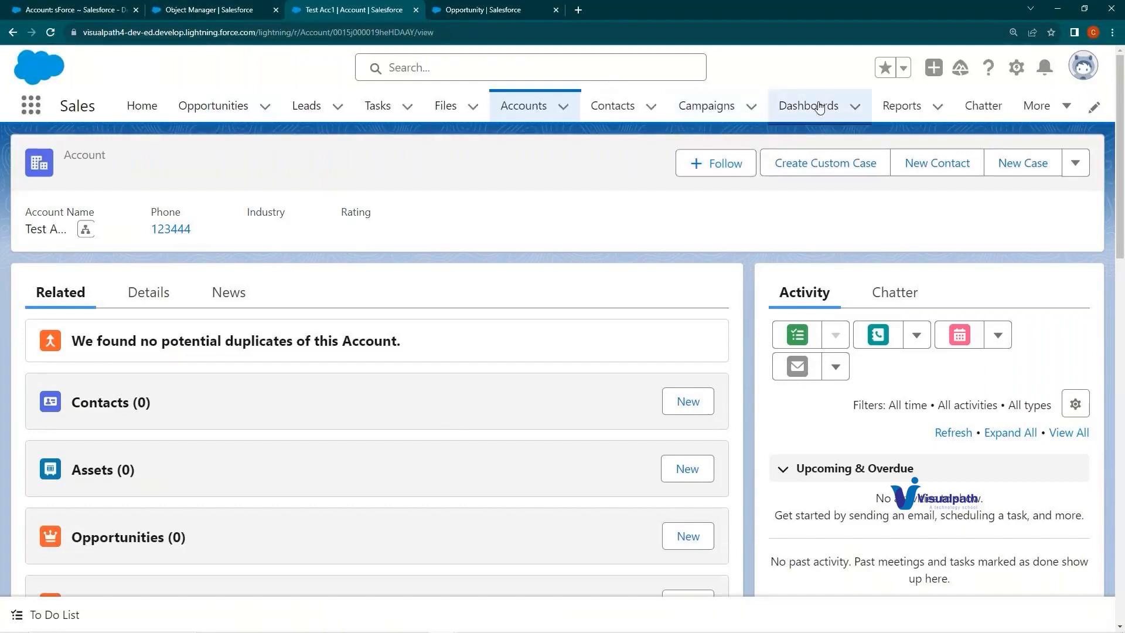
left_click(252, 10)
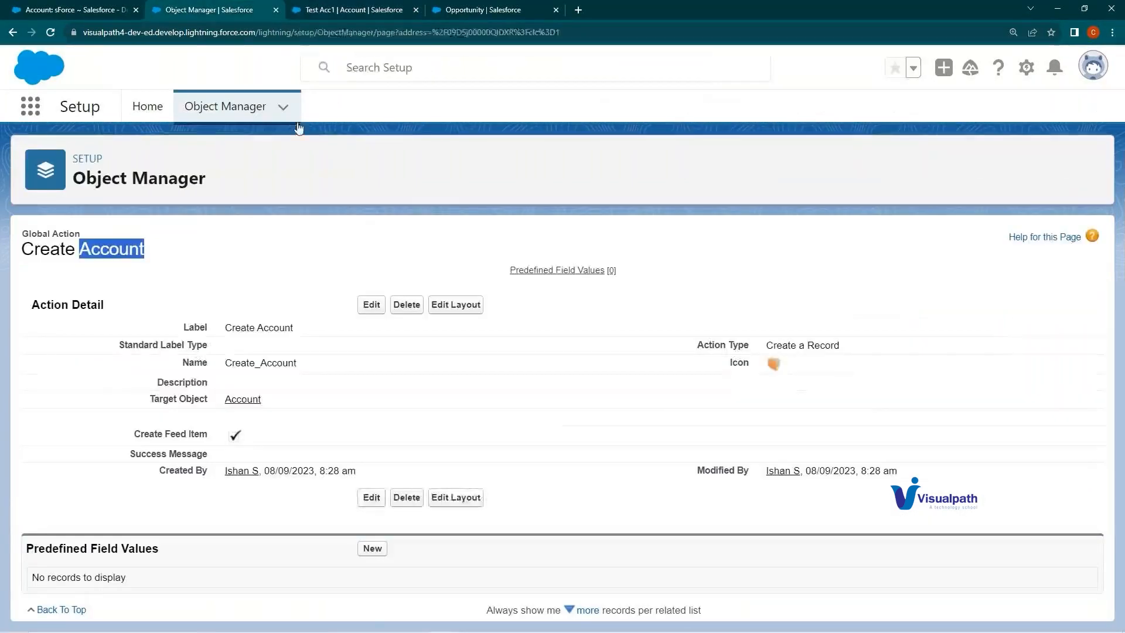
left_click(200, 110)
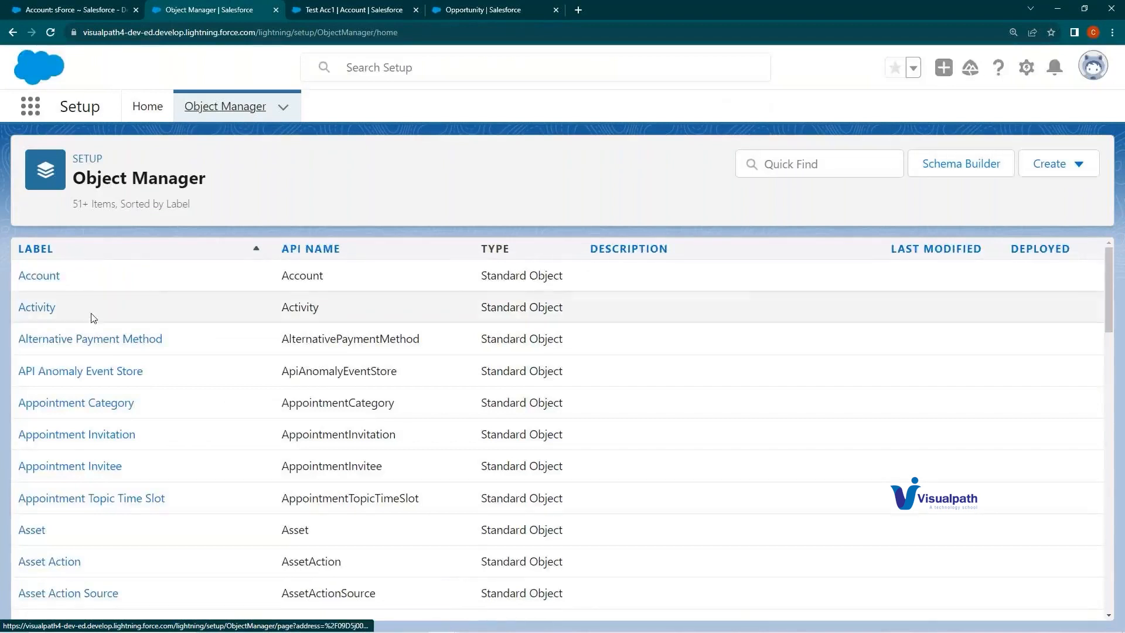
scroll(126, 316, "down", 2)
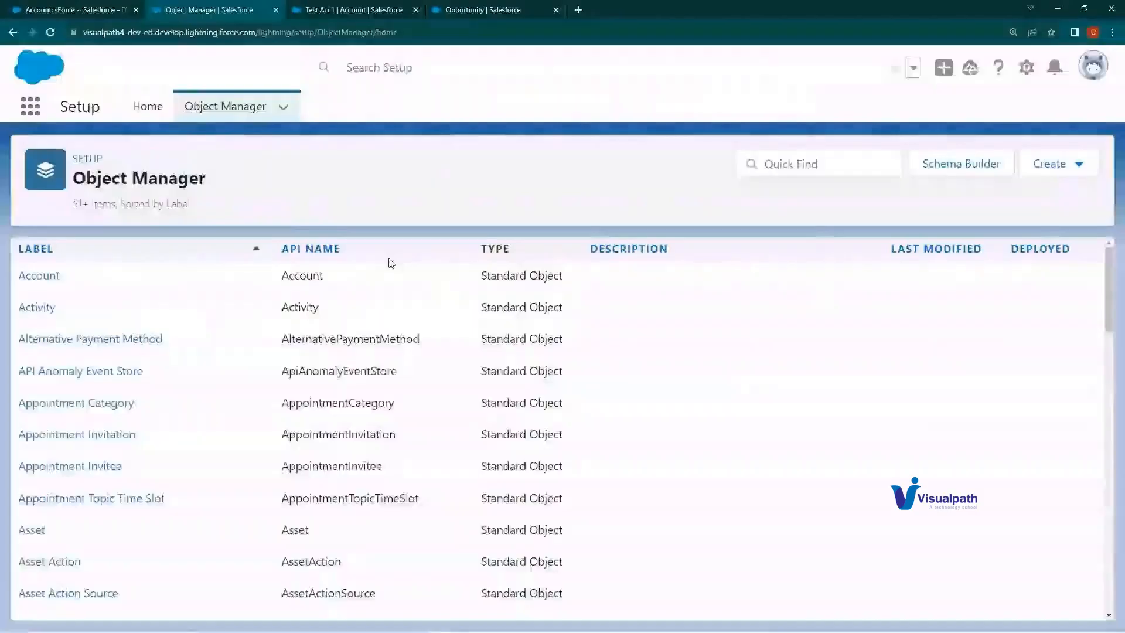
left_click(111, 10)
left_click(205, 8)
left_click(342, 7)
Step: In the Opportunity setup browser tab, go to Setup Home, search for "Globa" and open Publisher Layouts
left_click(481, 10)
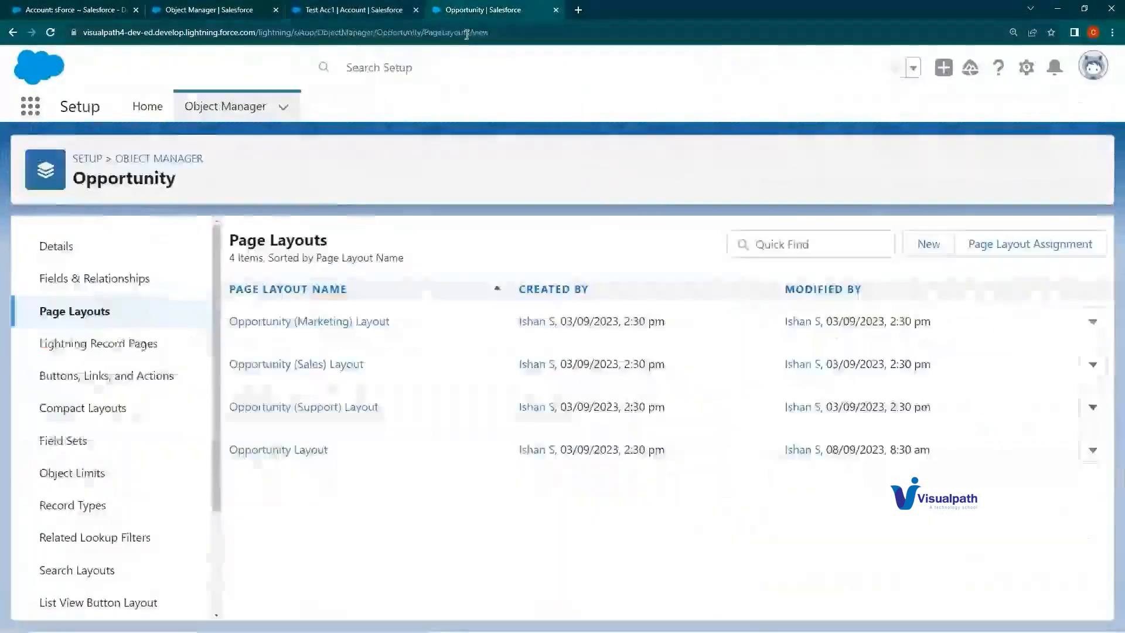
left_click(142, 107)
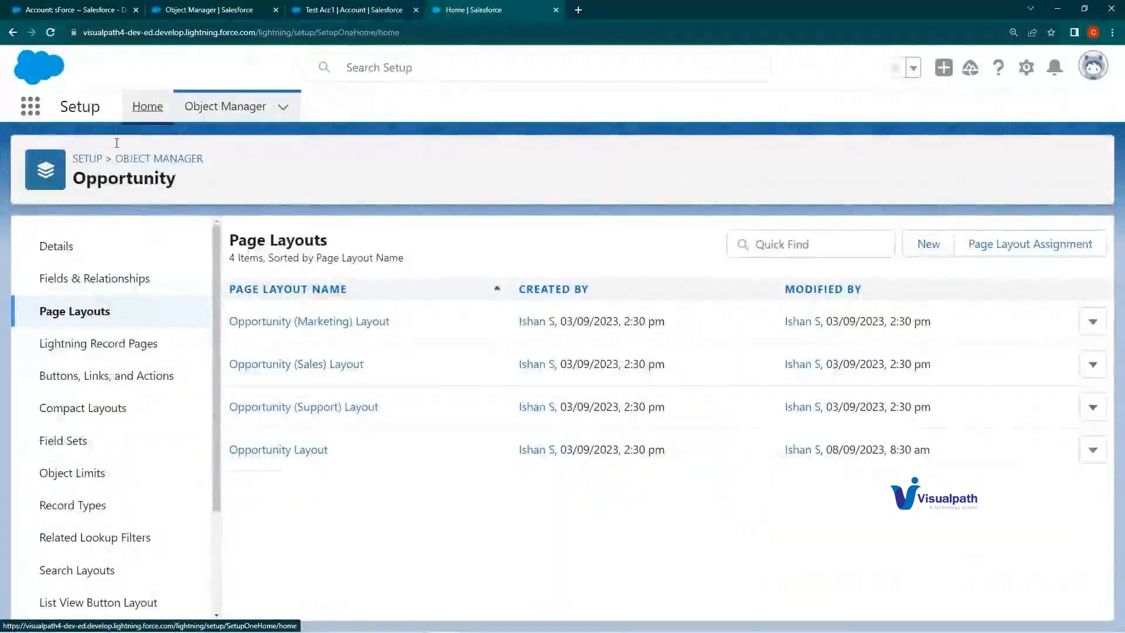
type("G")
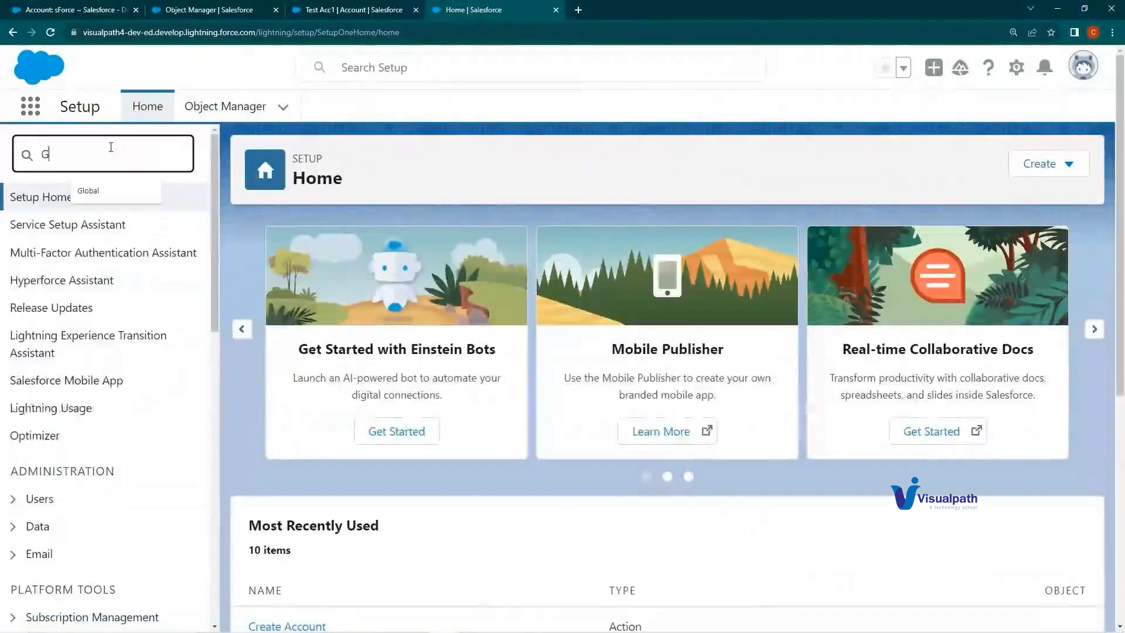
type("loba")
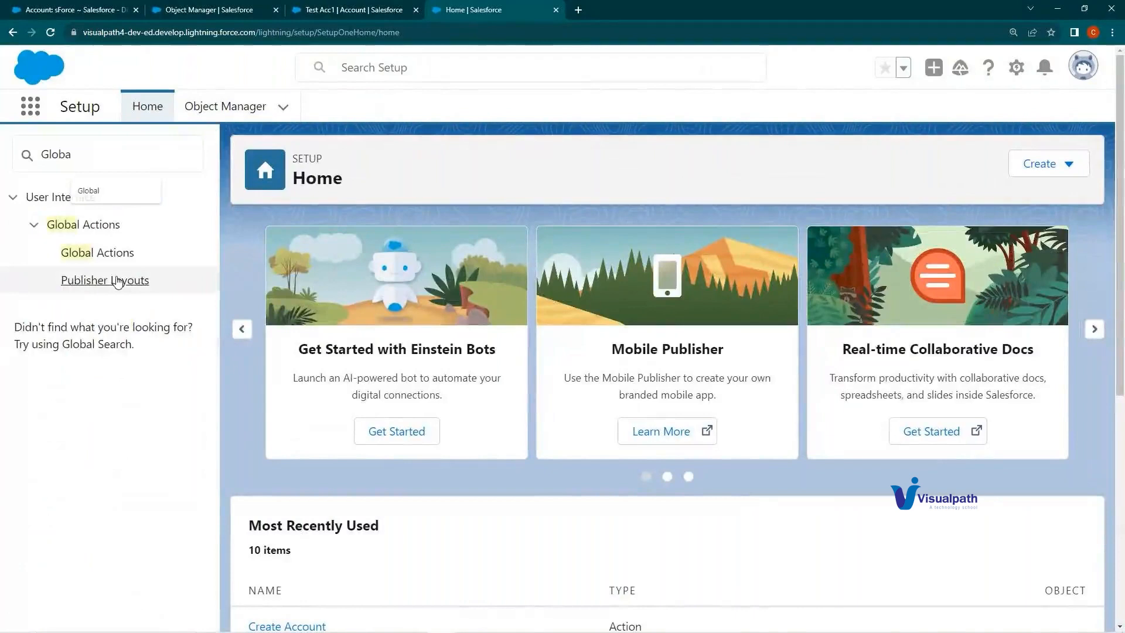
left_click(117, 280)
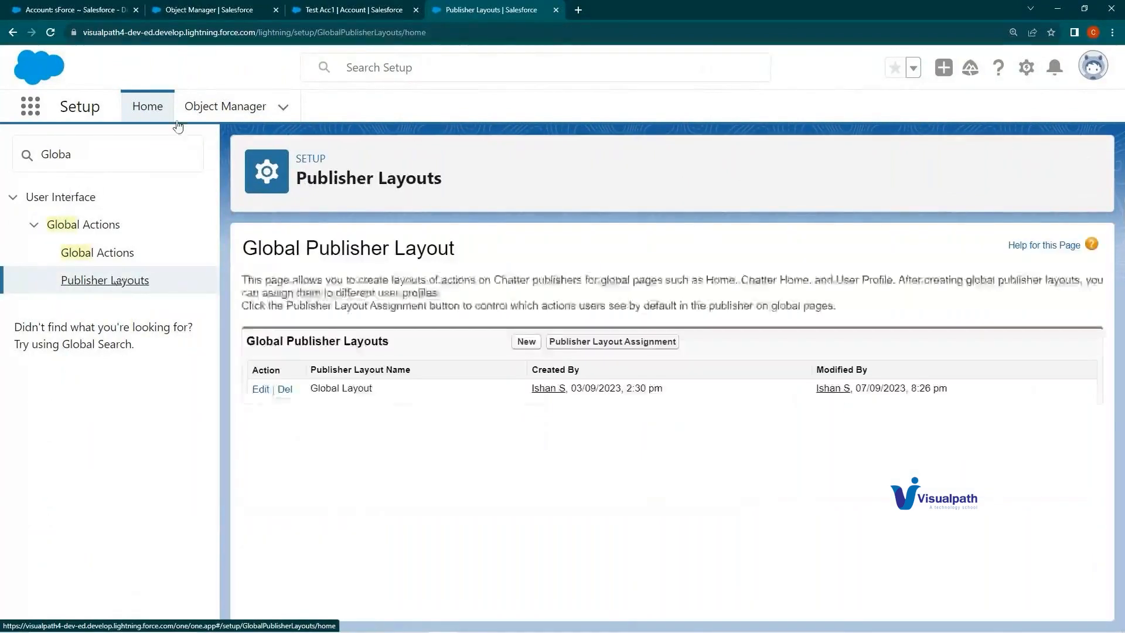
Step: View the Chatter and Home pages in the Sales app and check which actions the Global Actions list offers
left_click(221, 11)
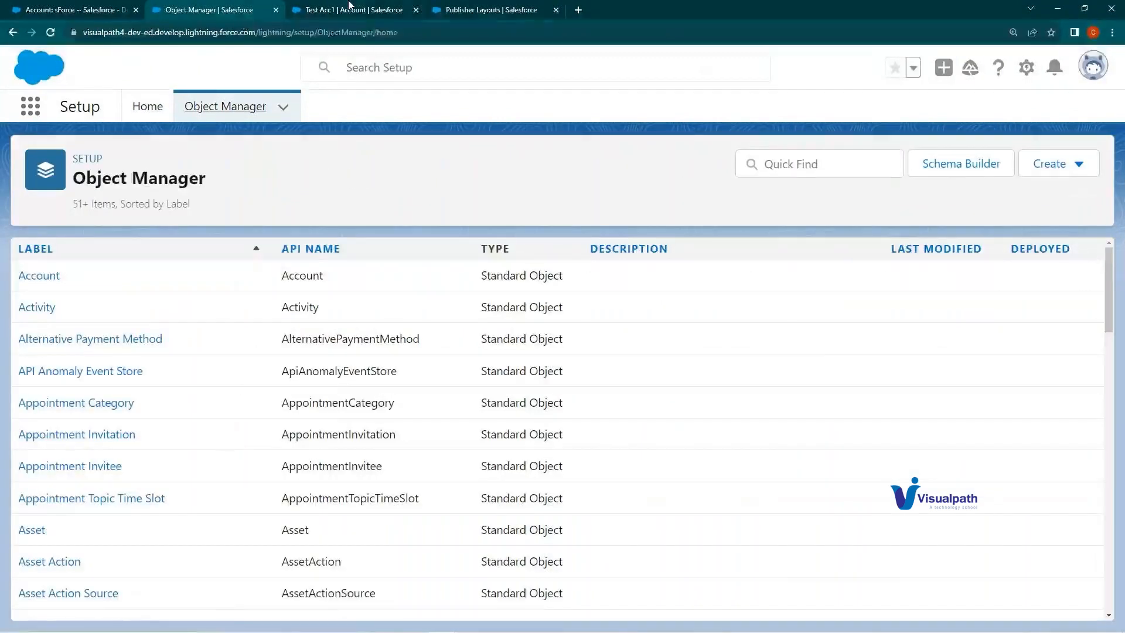
left_click(352, 10)
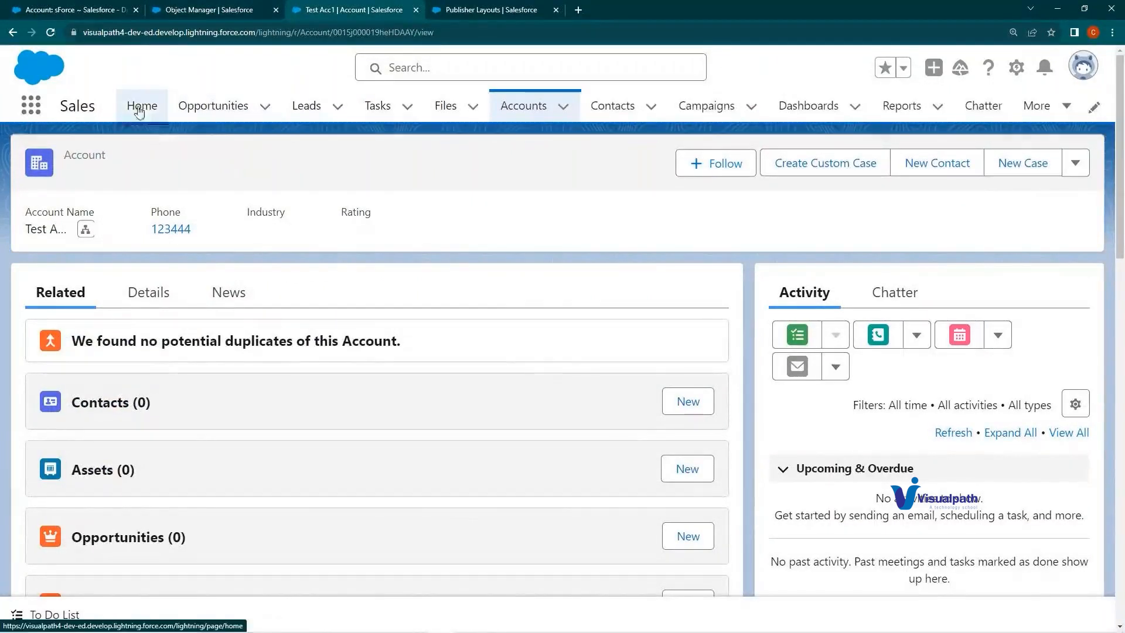
left_click(987, 111)
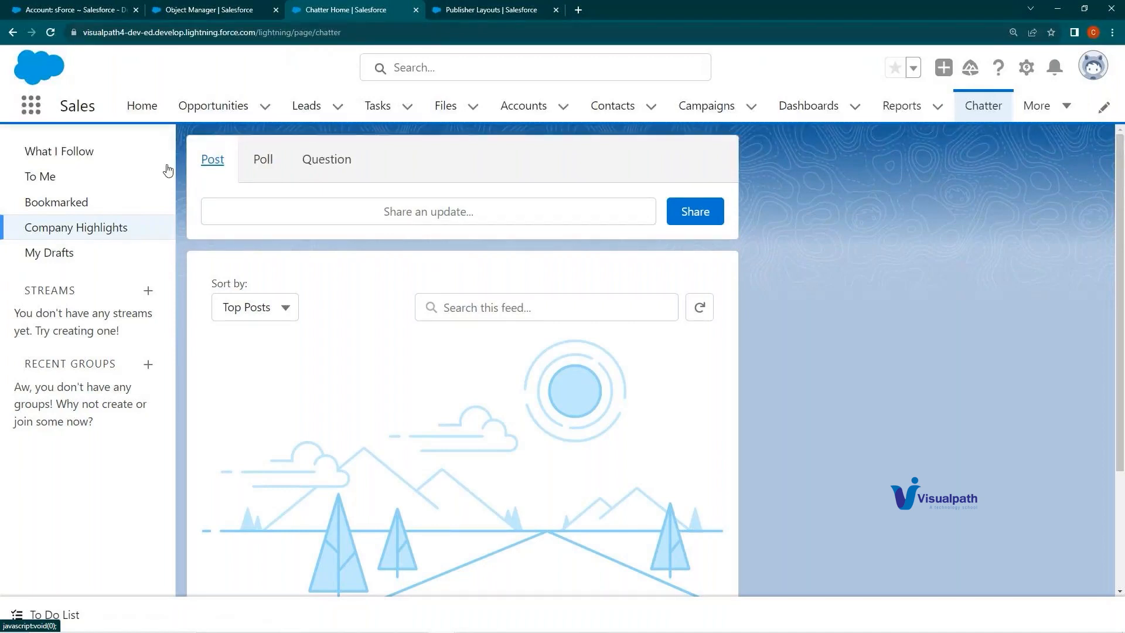
left_click(142, 105)
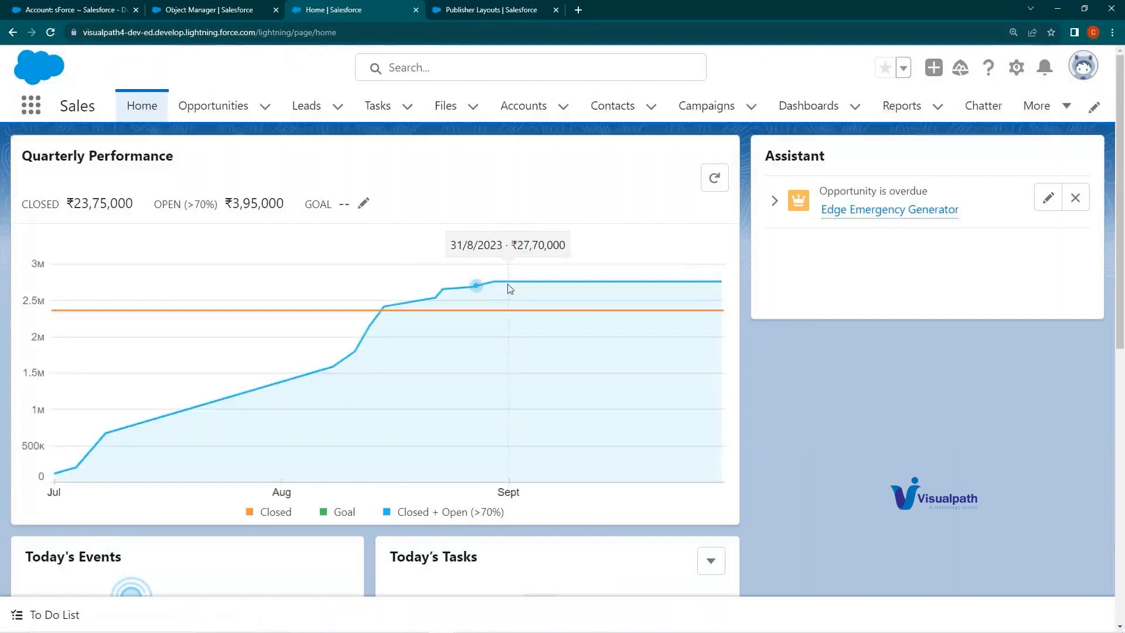
scroll(509, 288, "down", 5)
scroll(509, 293, "up", 5)
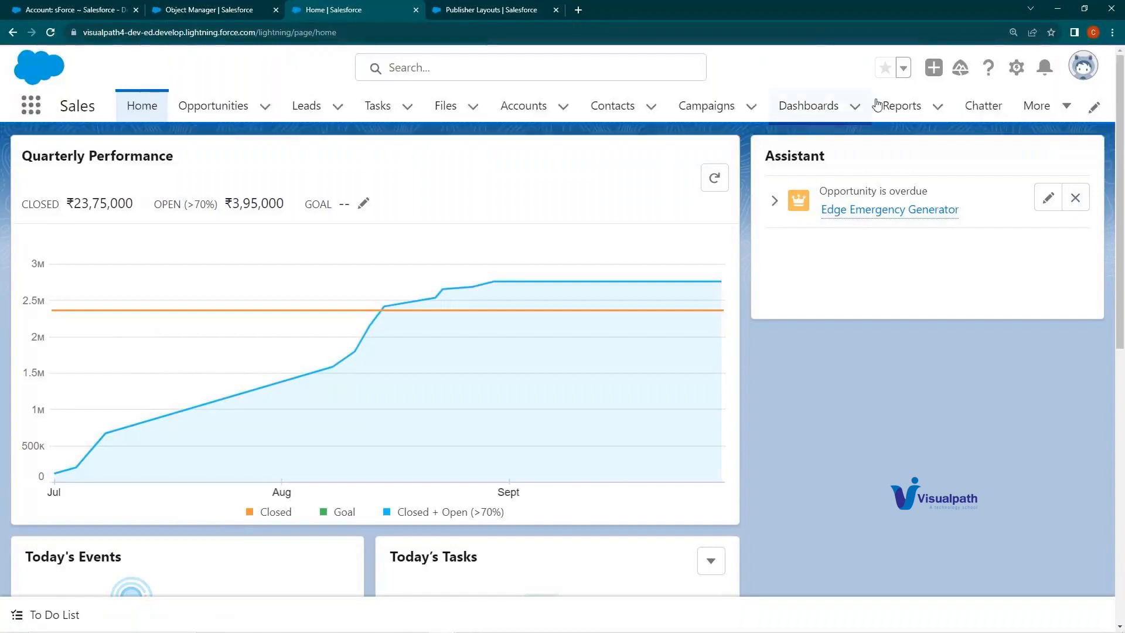
left_click(934, 68)
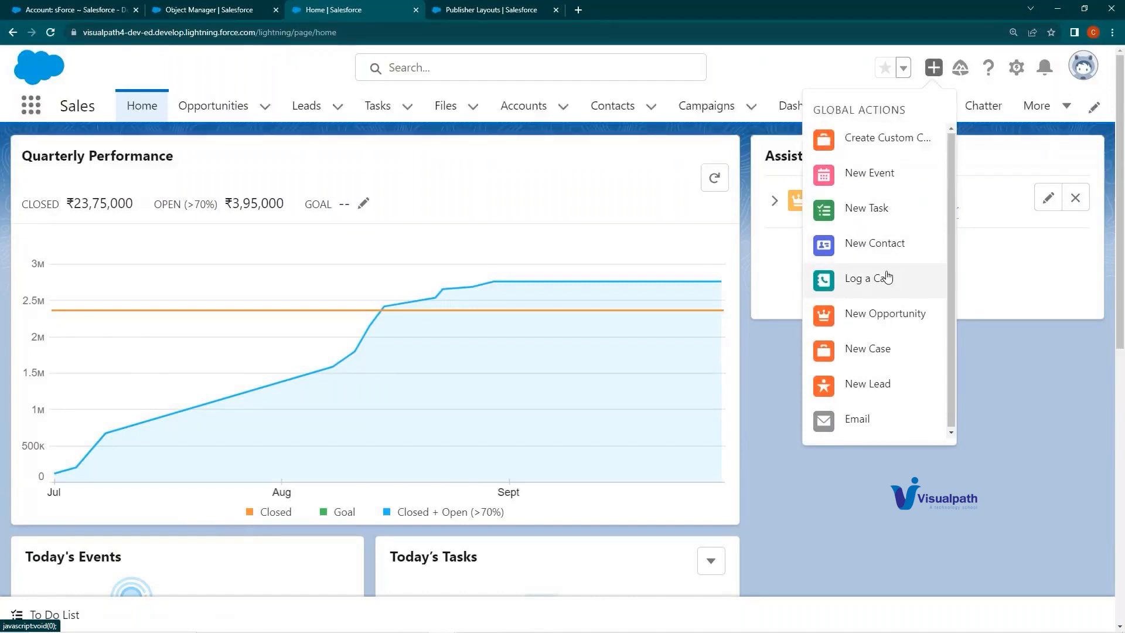
Step: Examine the publisher layout assignments for all user profiles, then return to the Global Publisher Layouts list
left_click(502, 9)
left_click_drag(332, 388, 401, 384)
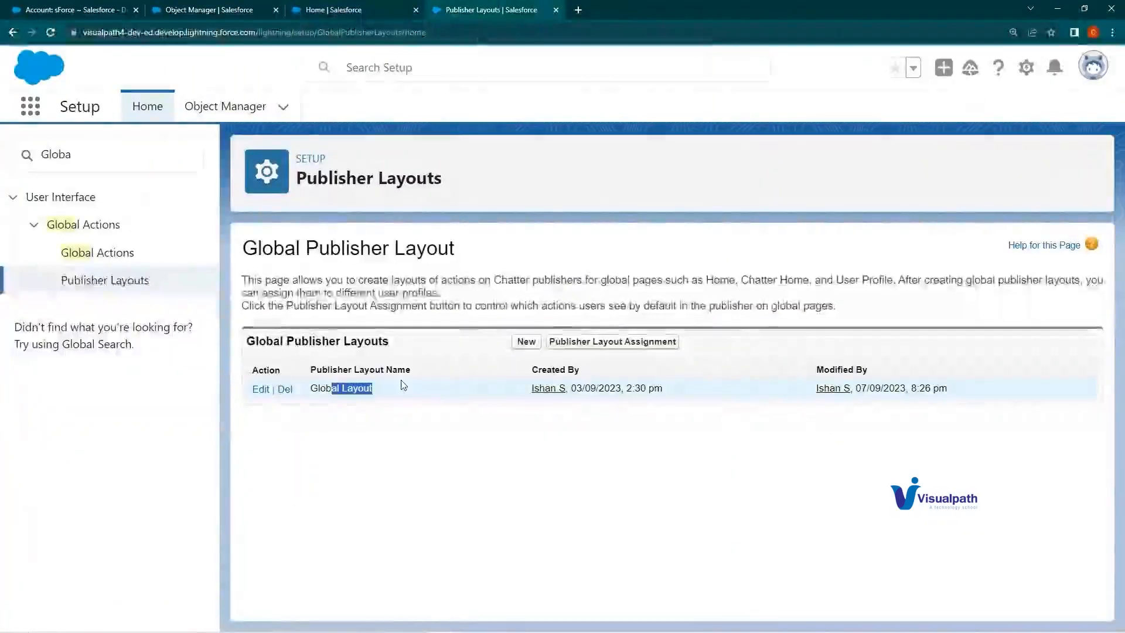
left_click(391, 389)
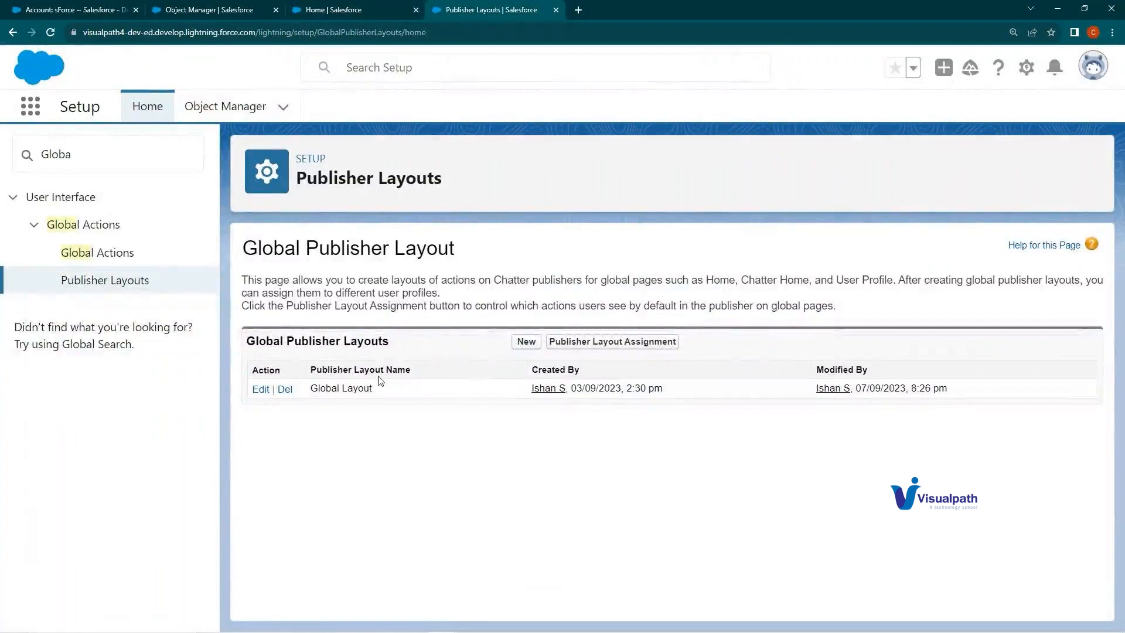
left_click(609, 347)
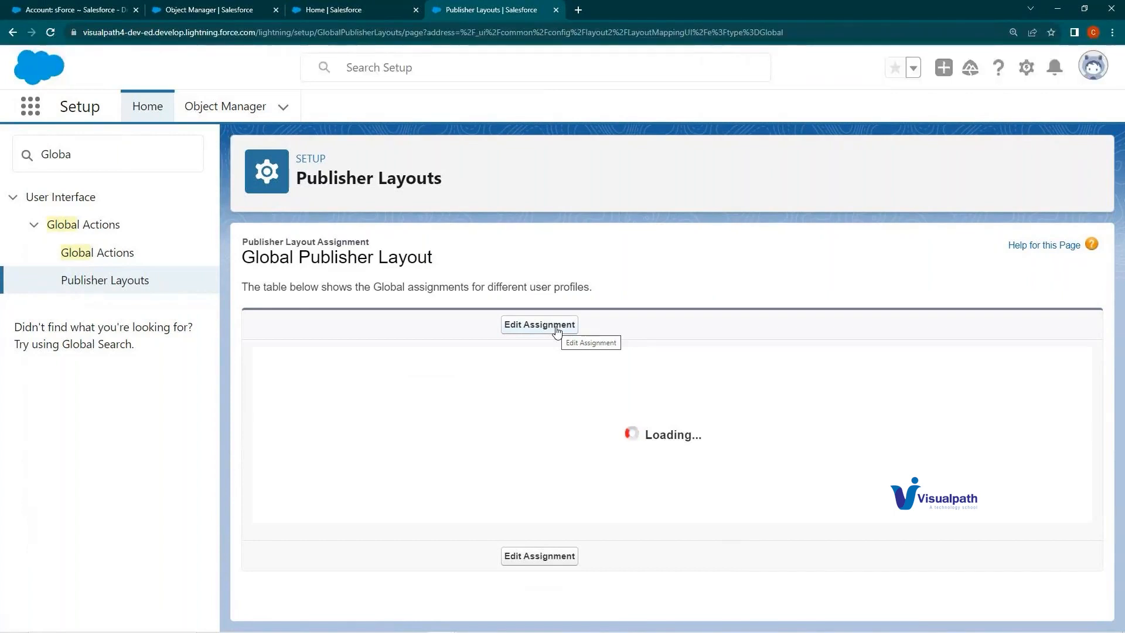
scroll(544, 441, "down", 8)
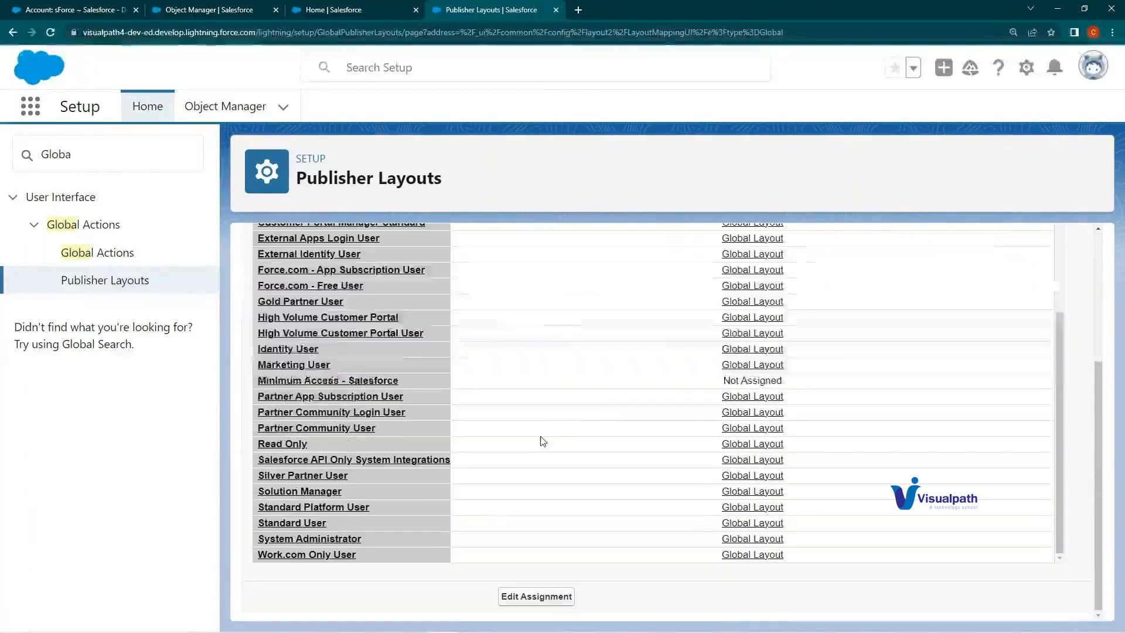
scroll(540, 439, "up", 5)
scroll(662, 394, "up", 6)
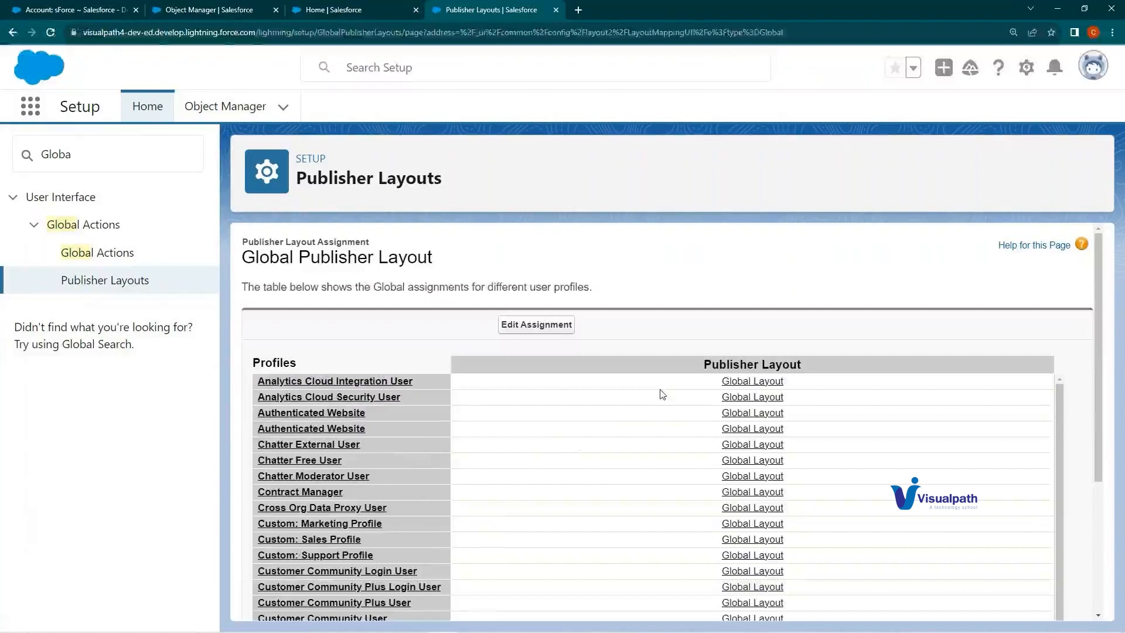
scroll(662, 394, "down", 8)
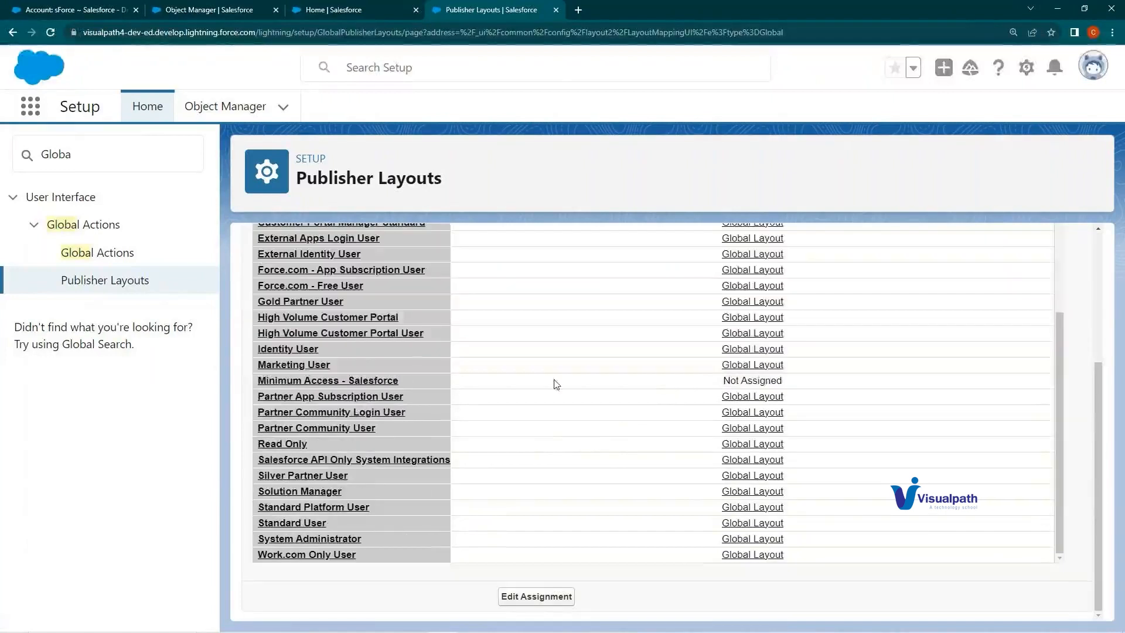
scroll(556, 384, "up", 4)
scroll(556, 381, "up", 5)
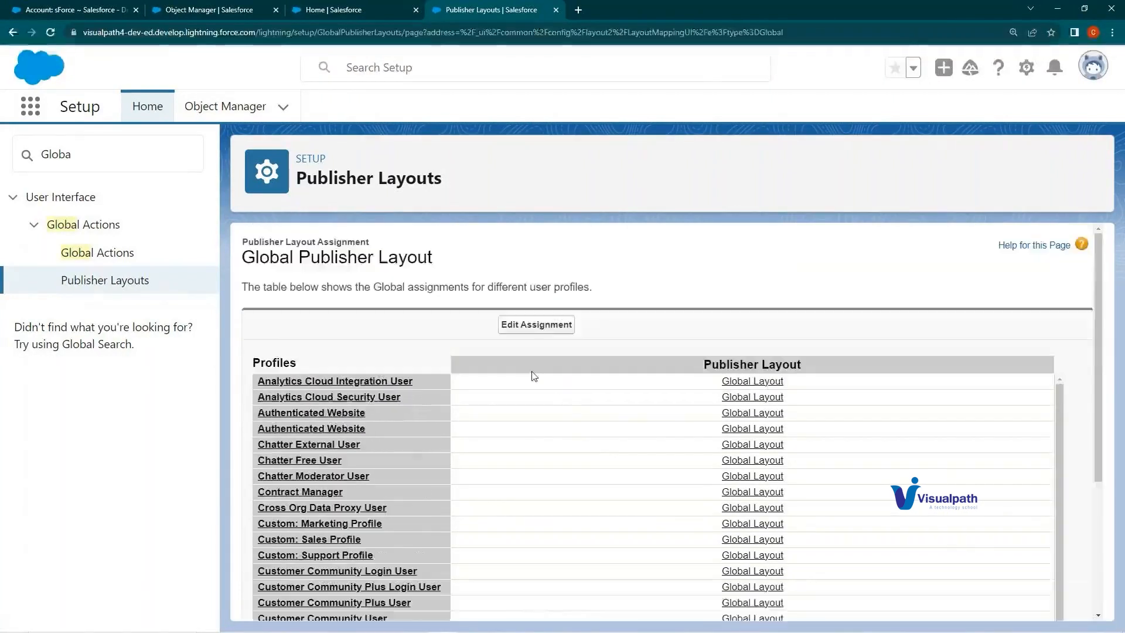
left_click(126, 283)
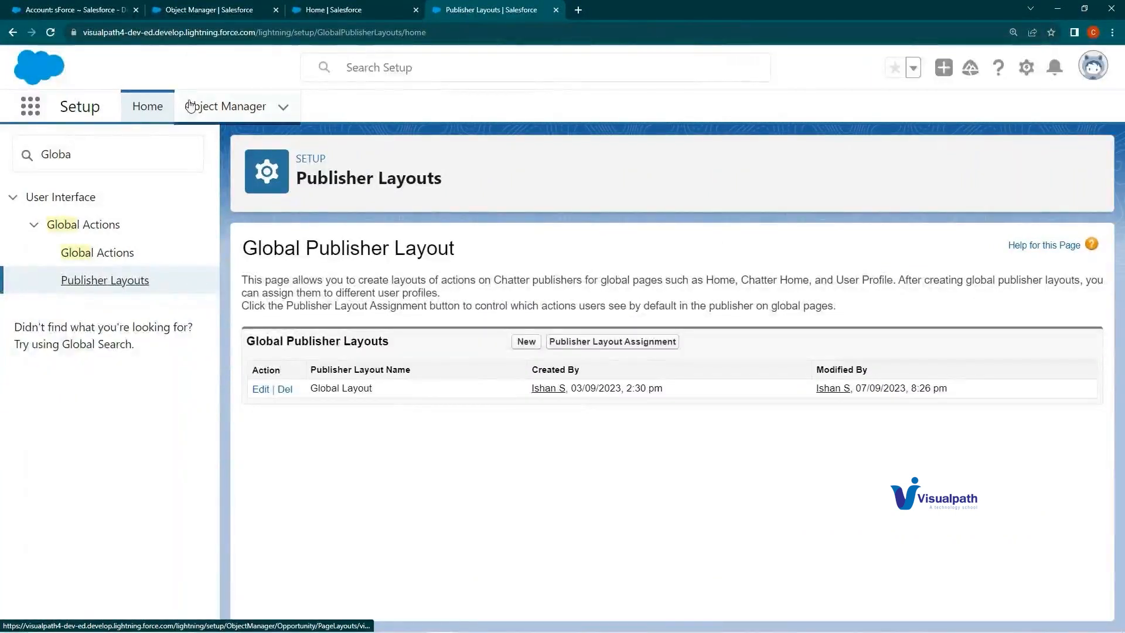
Step: Show the Global Actions list again on the Sales Home page to check its current entries
left_click(233, 6)
left_click(334, 9)
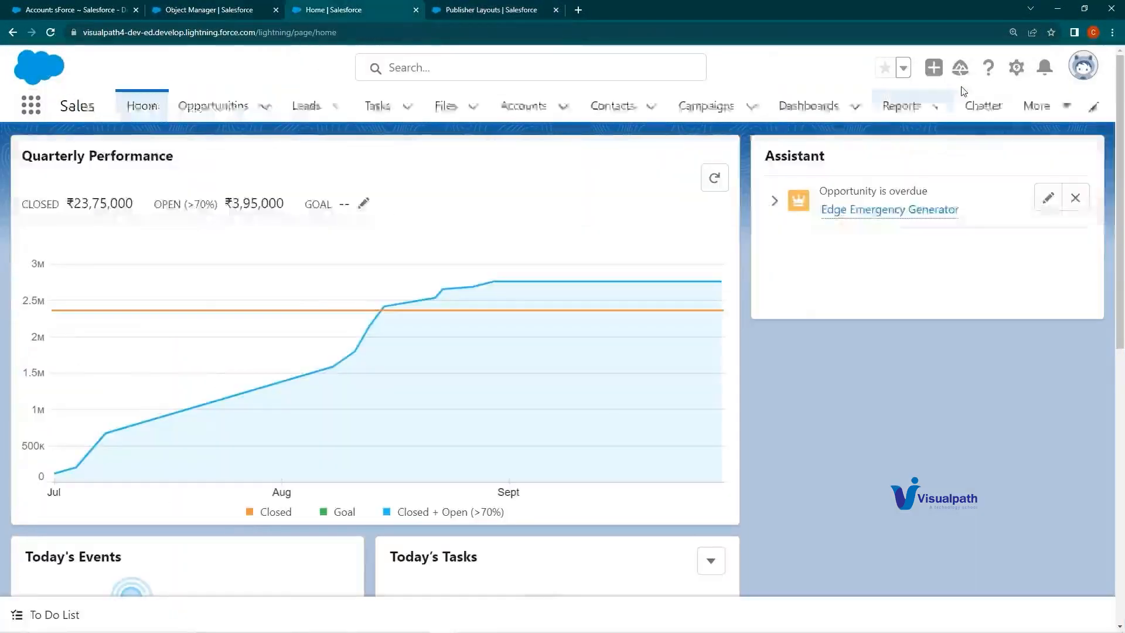
left_click(937, 68)
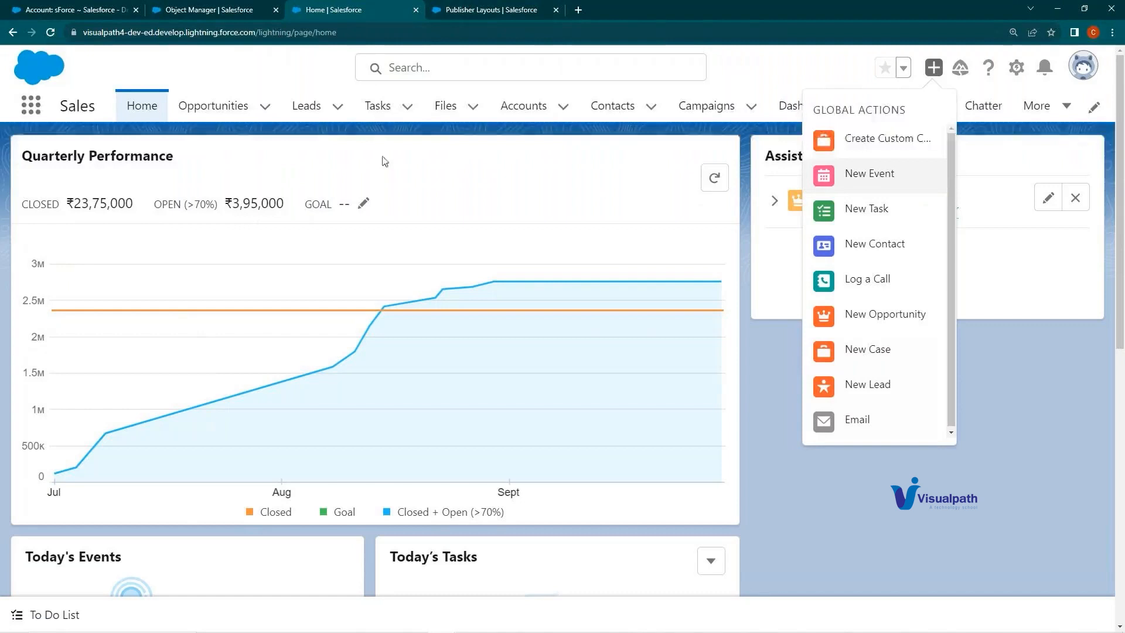
Step: Edit the Global Layout publisher layout and add Create Account as the first Salesforce Mobile and Lightning Experience action
left_click(469, 10)
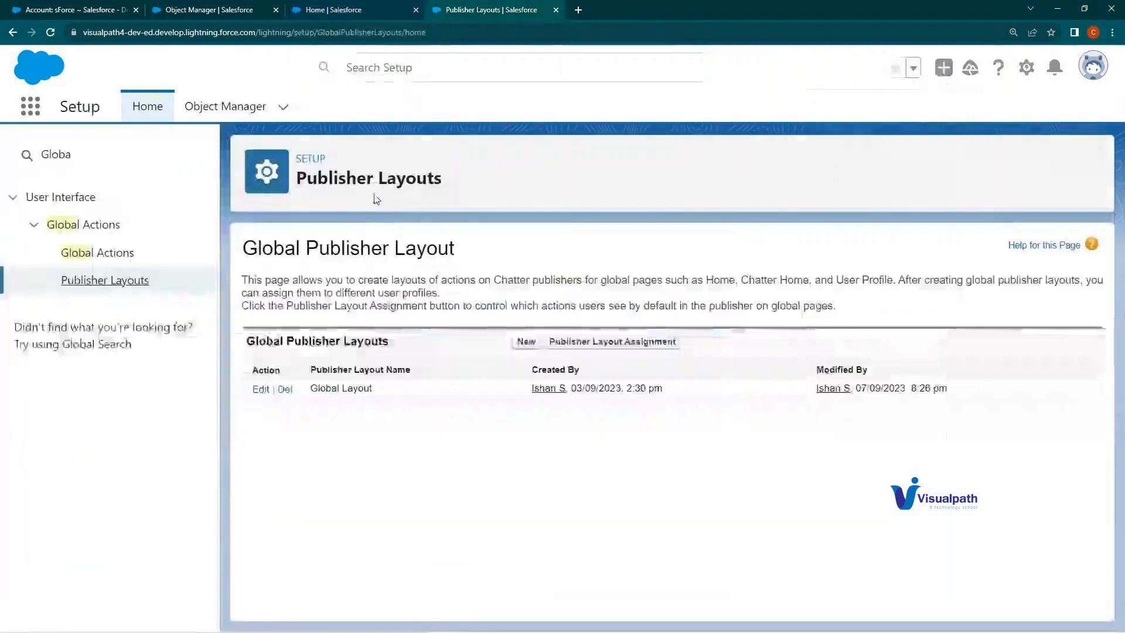
left_click(261, 389)
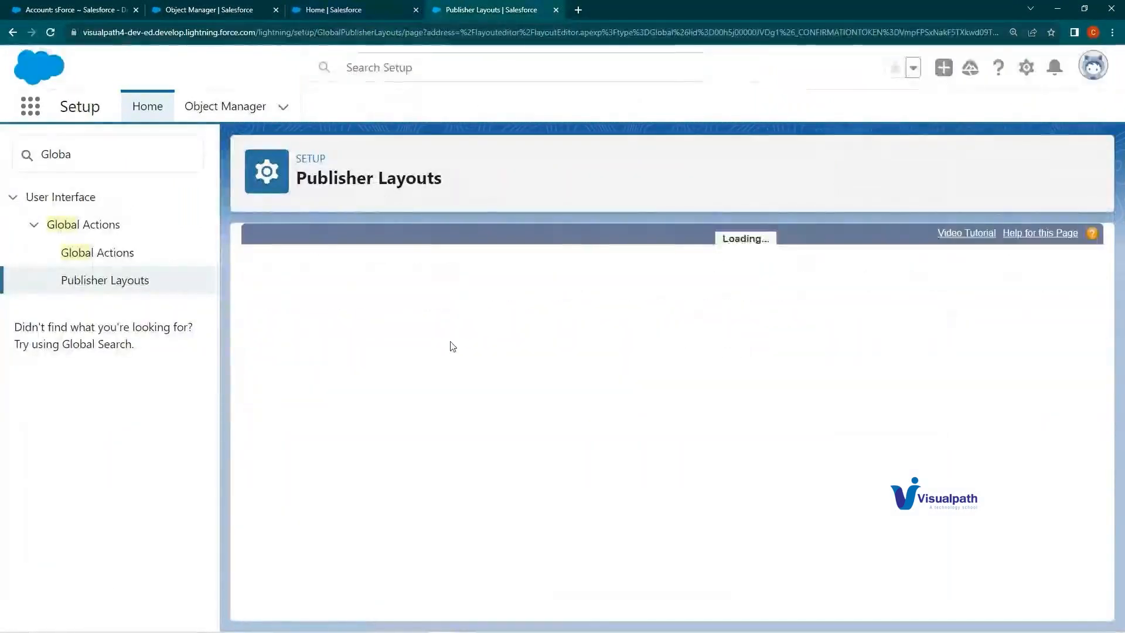
left_click(359, 310)
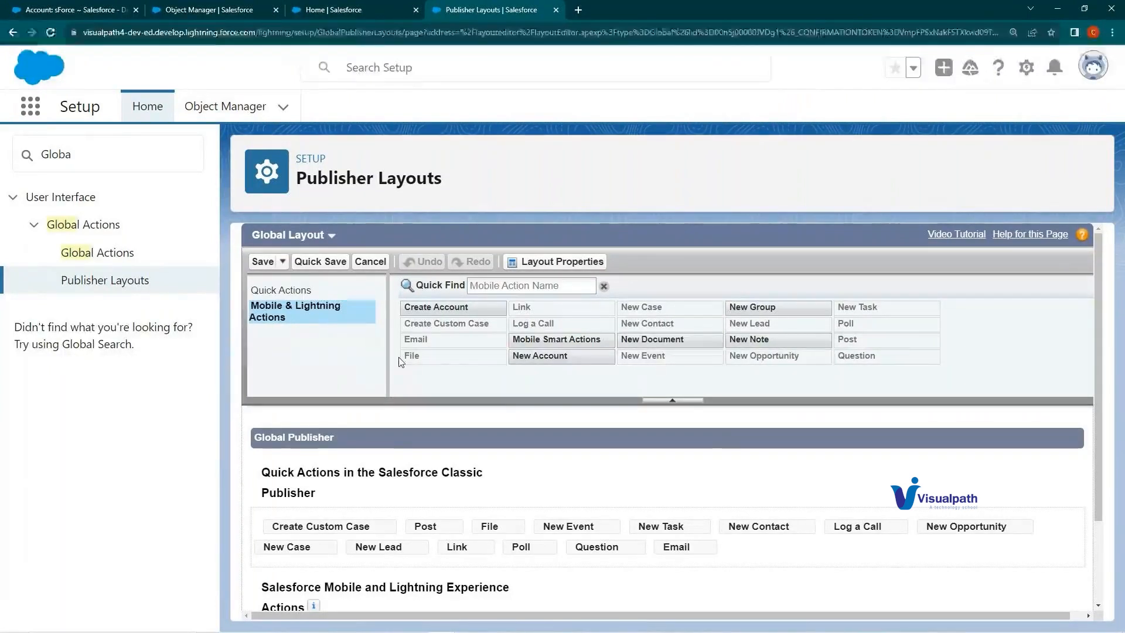
left_click_drag(455, 308, 338, 523)
scroll(342, 462, "down", 2)
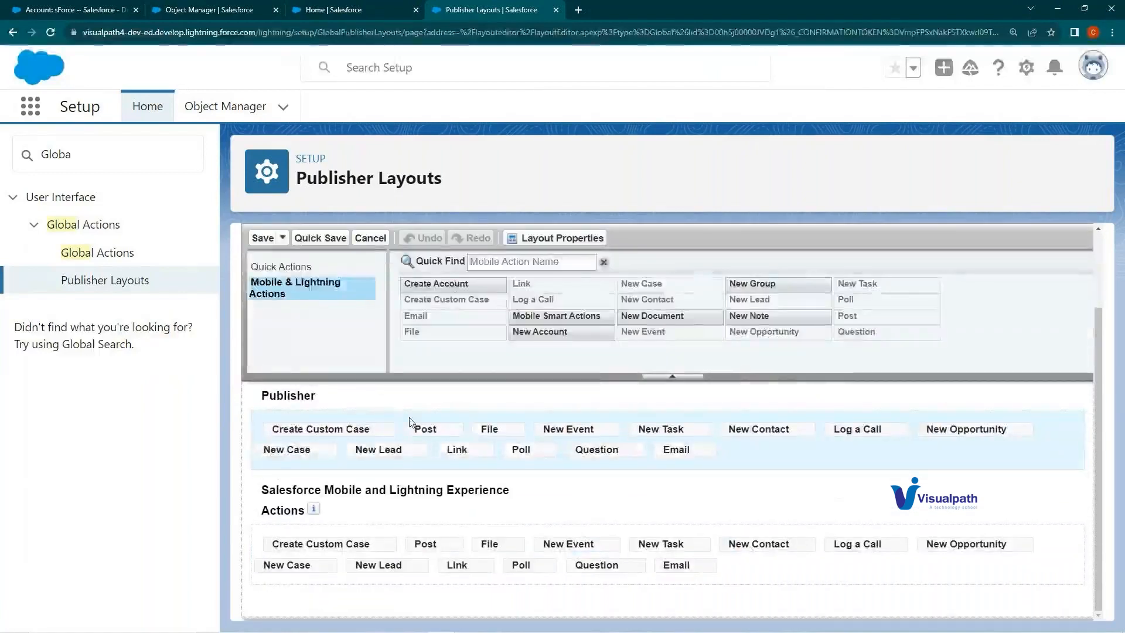
left_click_drag(455, 287, 290, 545)
Step: Remove the Question, Poll and New Event actions from the layout's Salesforce Mobile and Lightning Experience Actions
left_click_drag(646, 564, 658, 355)
left_click_drag(662, 566, 669, 326)
left_click_drag(673, 543, 702, 406)
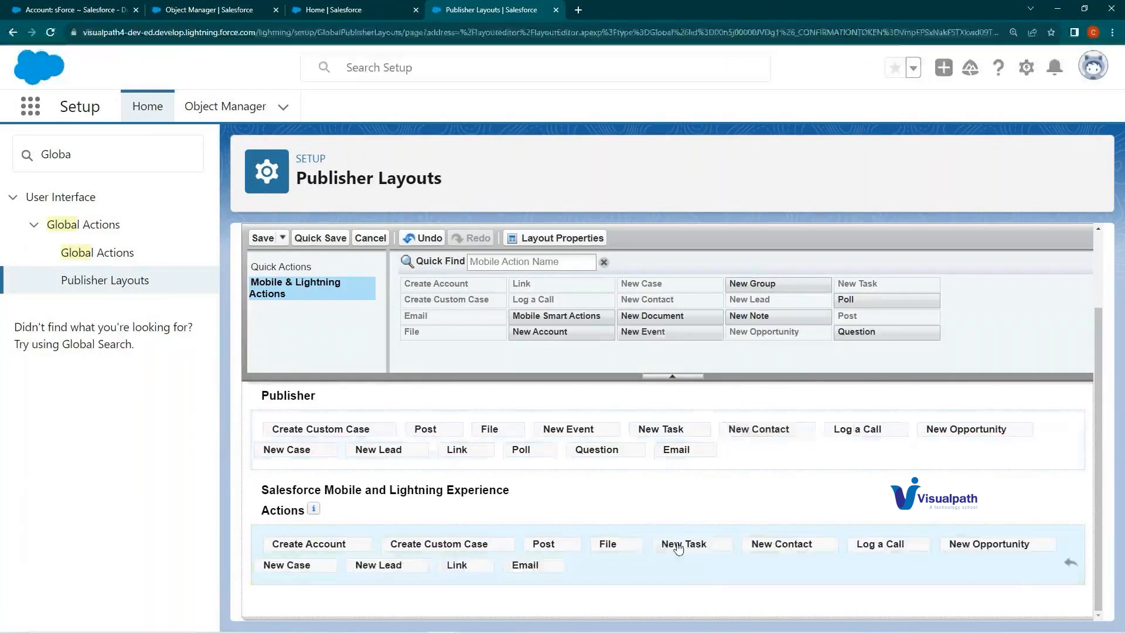
Step: Remove the File and Log a Call actions from the Salesforce Mobile and Lightning Experience Actions, and save the layout
left_click_drag(608, 543, 692, 452)
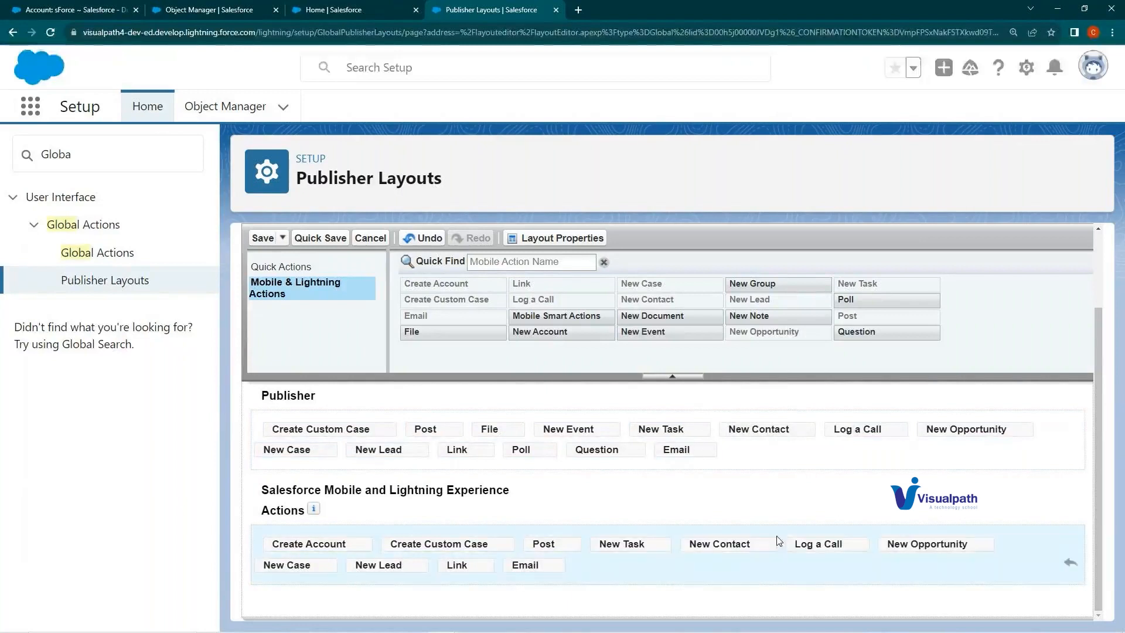
left_click_drag(779, 540, 785, 474)
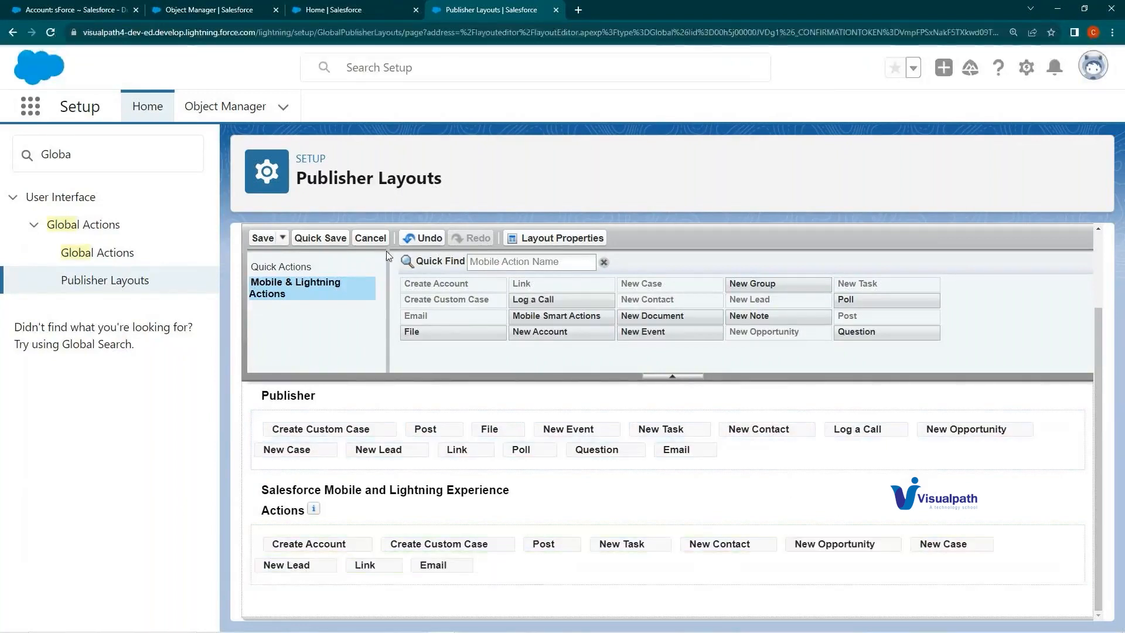
left_click(258, 241)
Step: Reload the Sales Home page, open Create Account from the Global Actions list, and close the form without saving
left_click(333, 9)
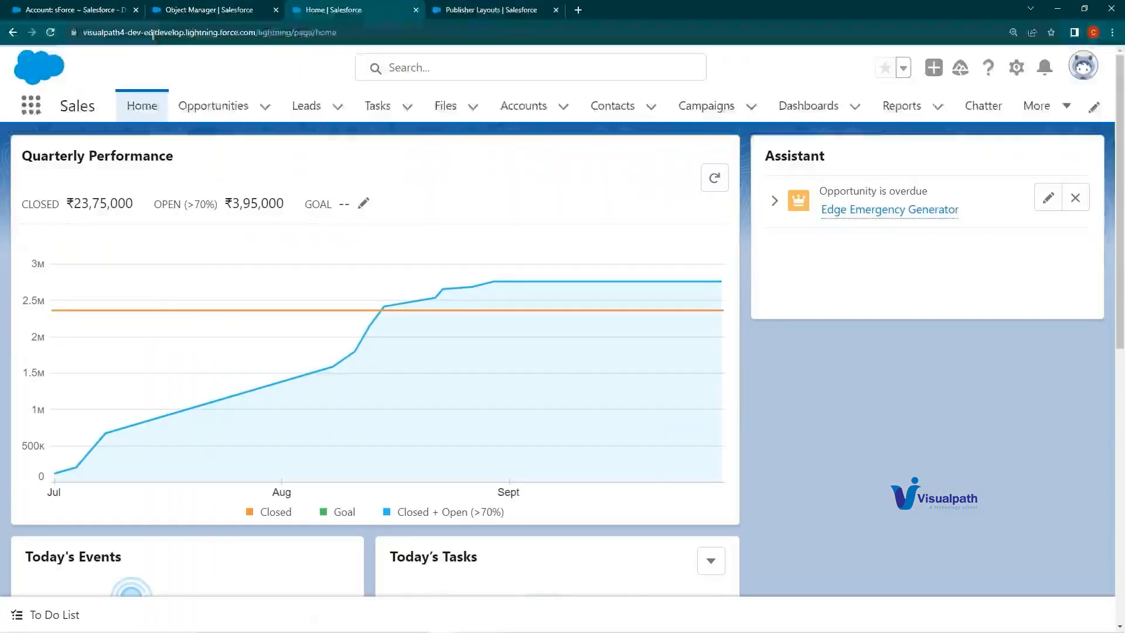
left_click(50, 31)
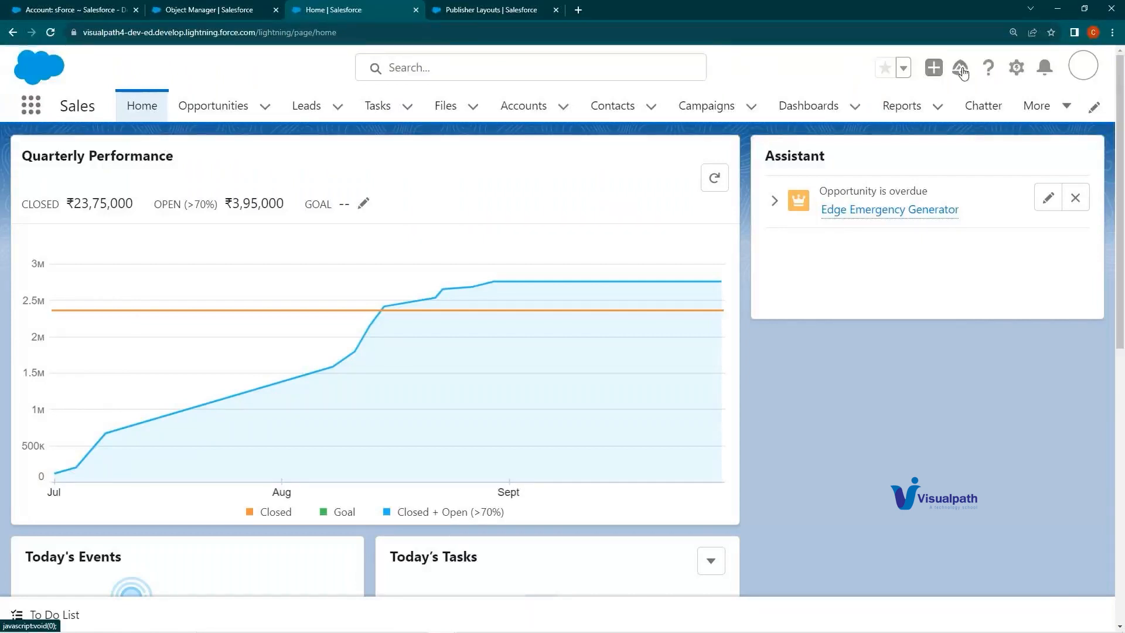
left_click(936, 68)
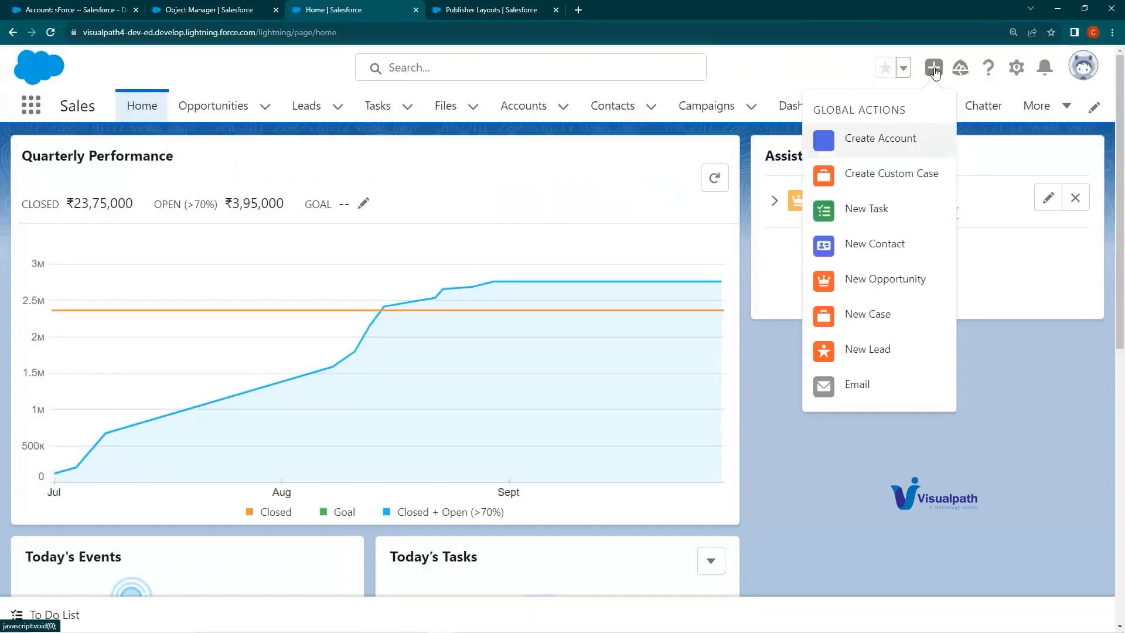
left_click(877, 151)
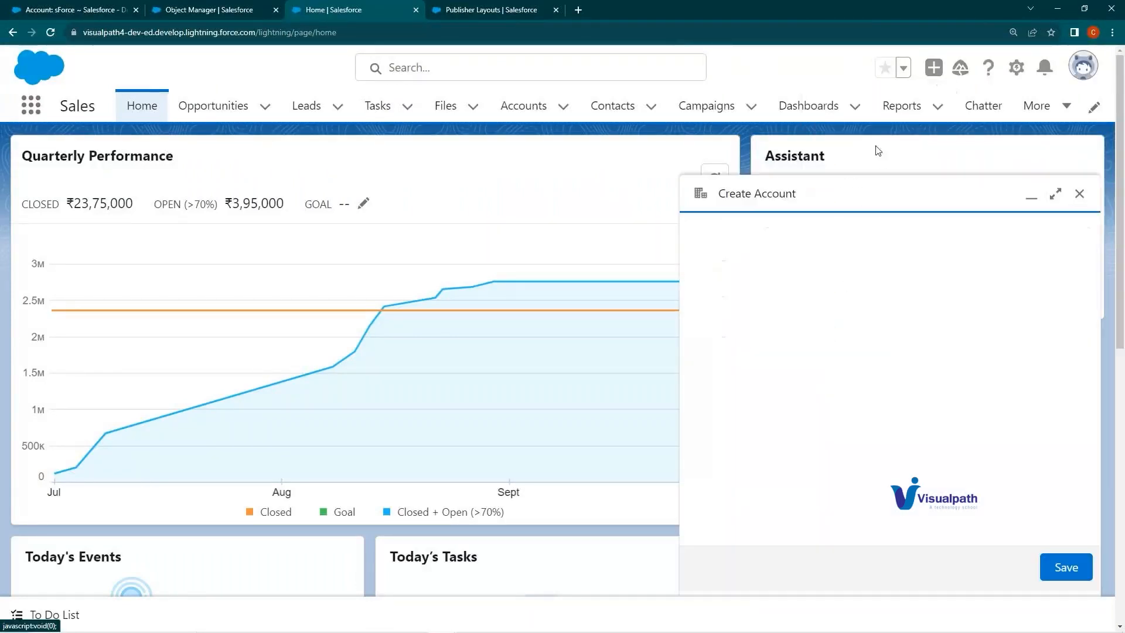
left_click(1080, 194)
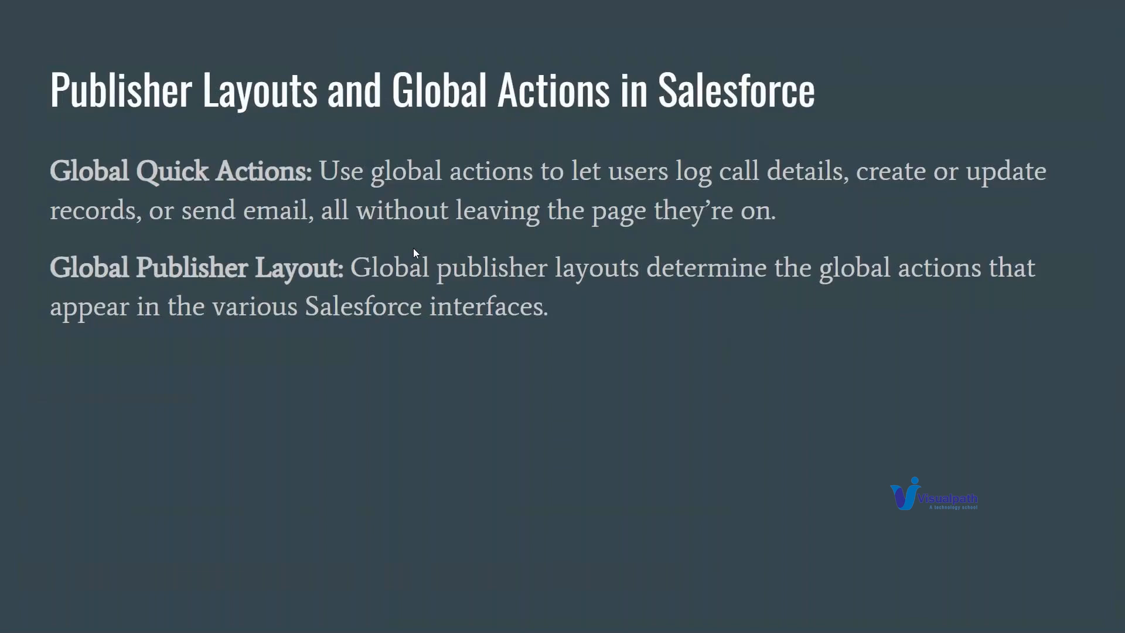
key("Right")
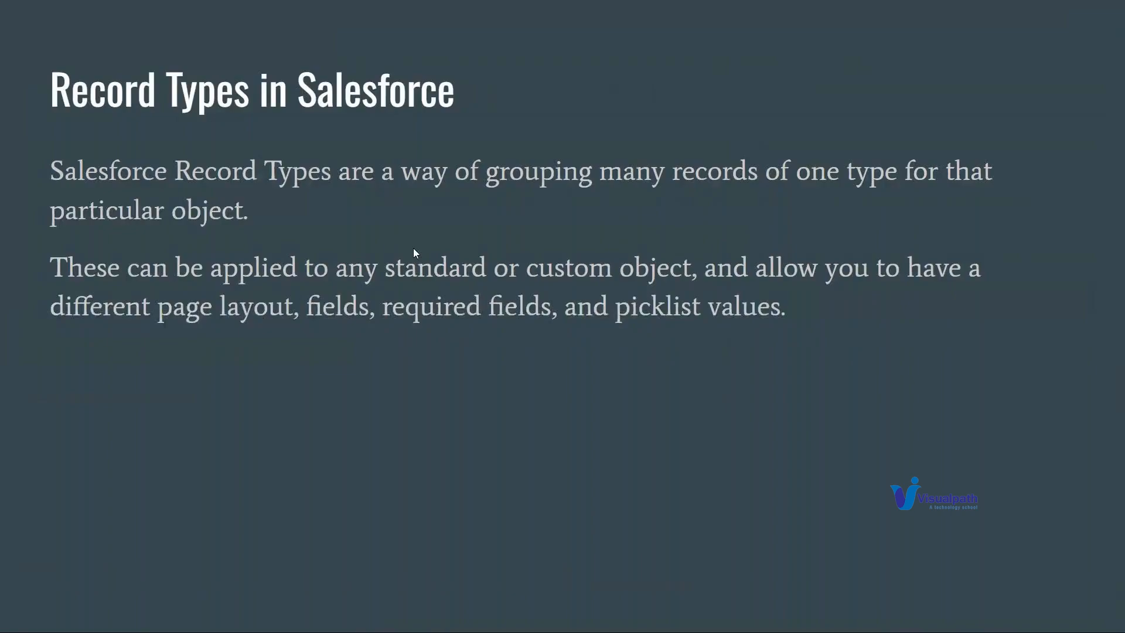
key("alt+Tab")
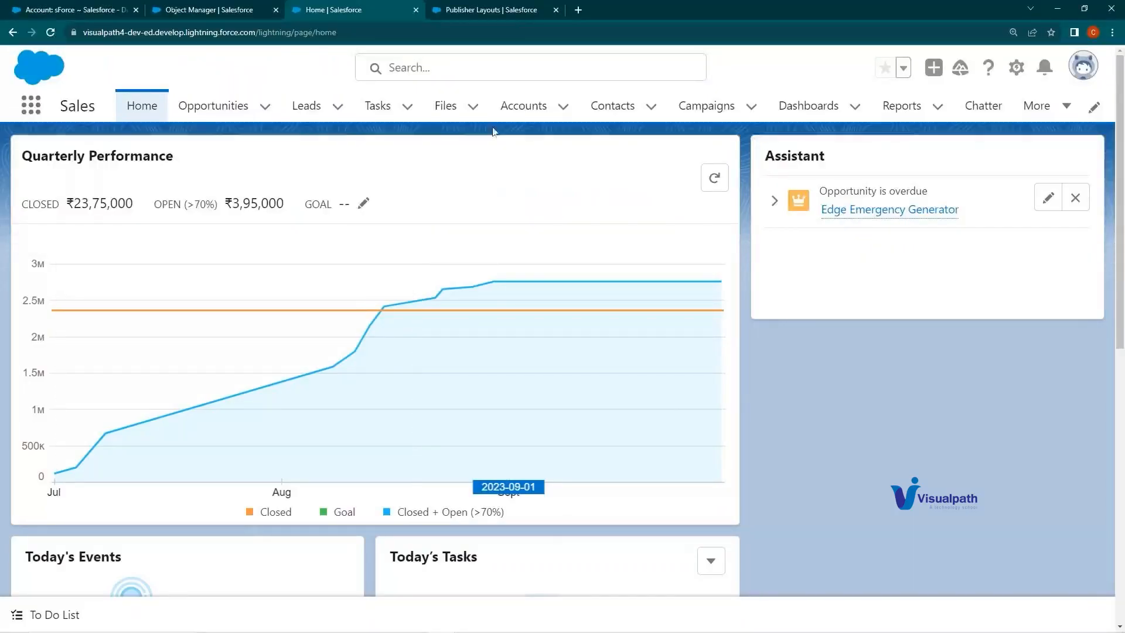
Step: Show the Accounts list in Sales, then open the Record Types of the Account object in Setup
left_click(521, 107)
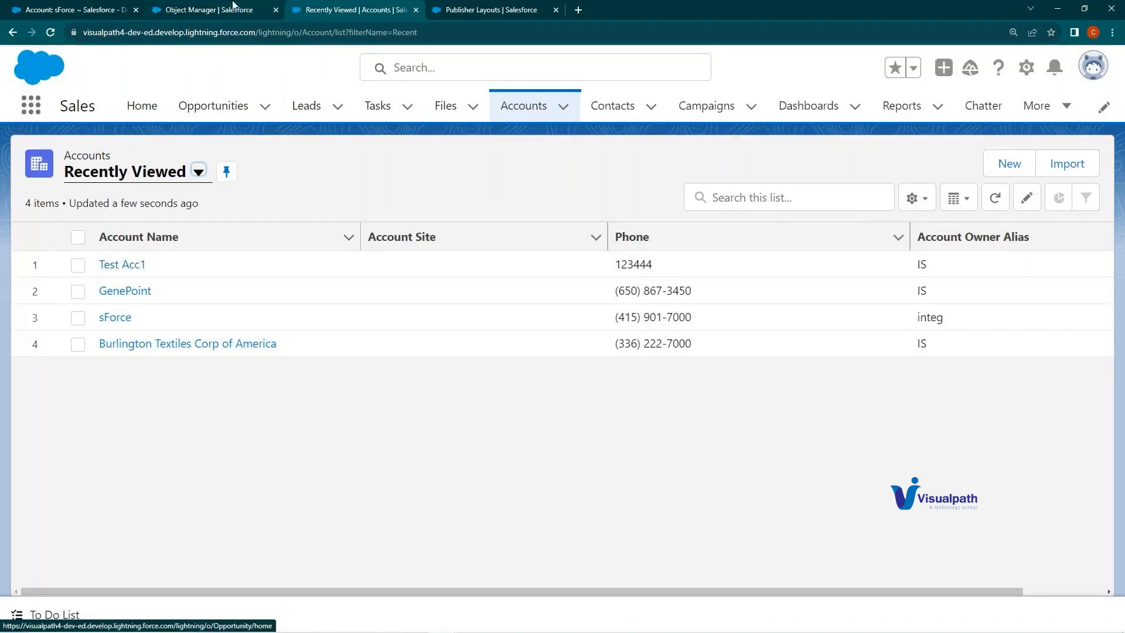
left_click(505, 9)
left_click(229, 108)
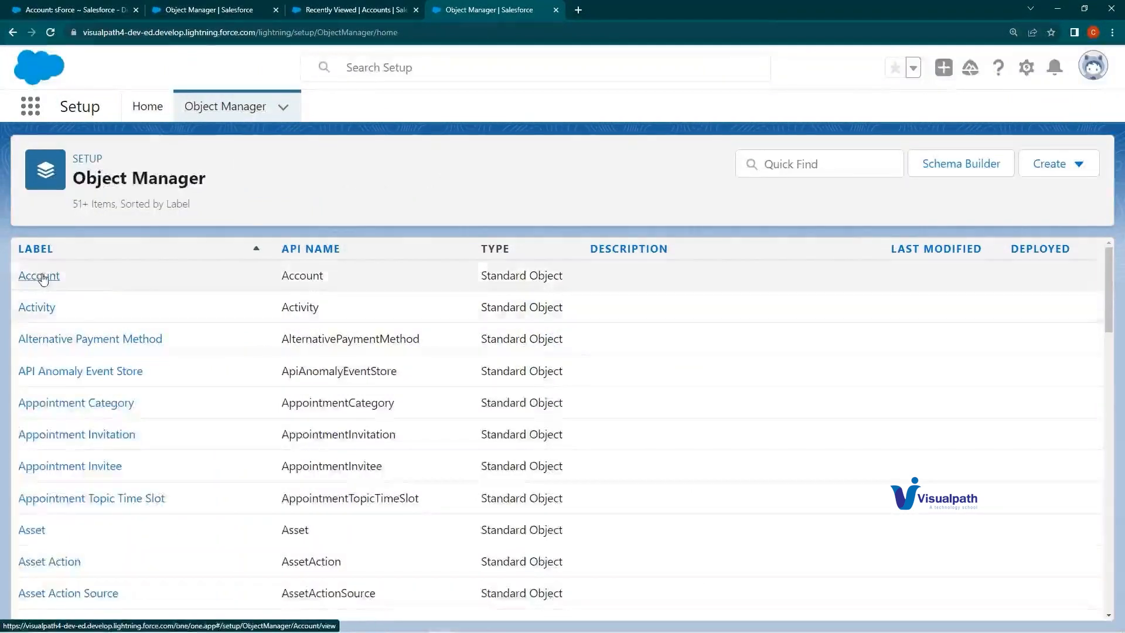
left_click(234, 281)
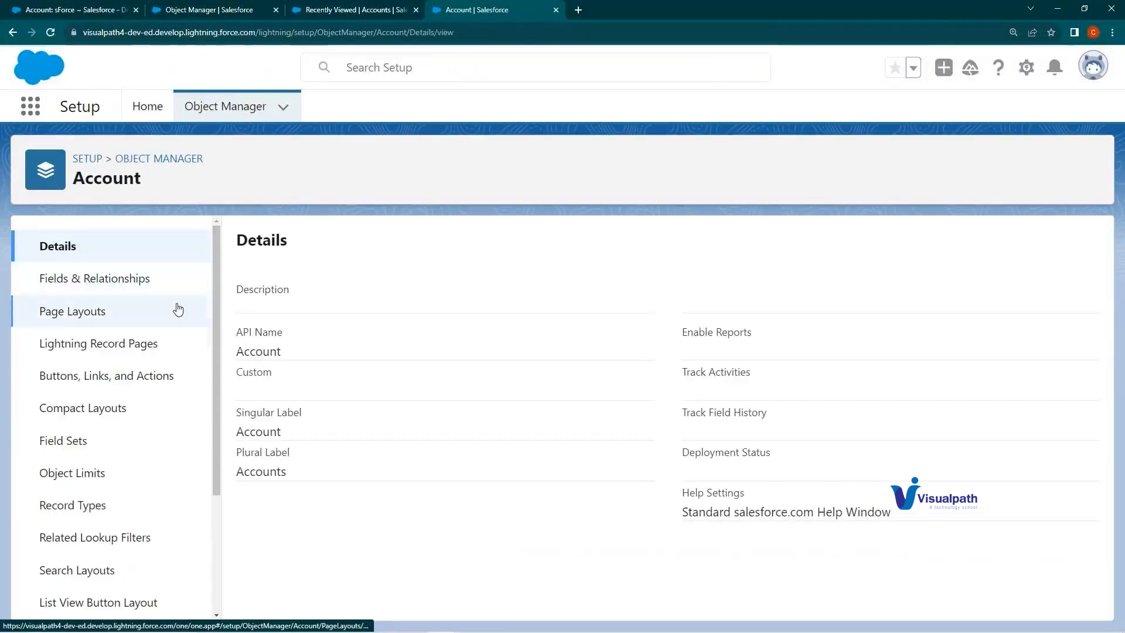
scroll(115, 411, "down", 2)
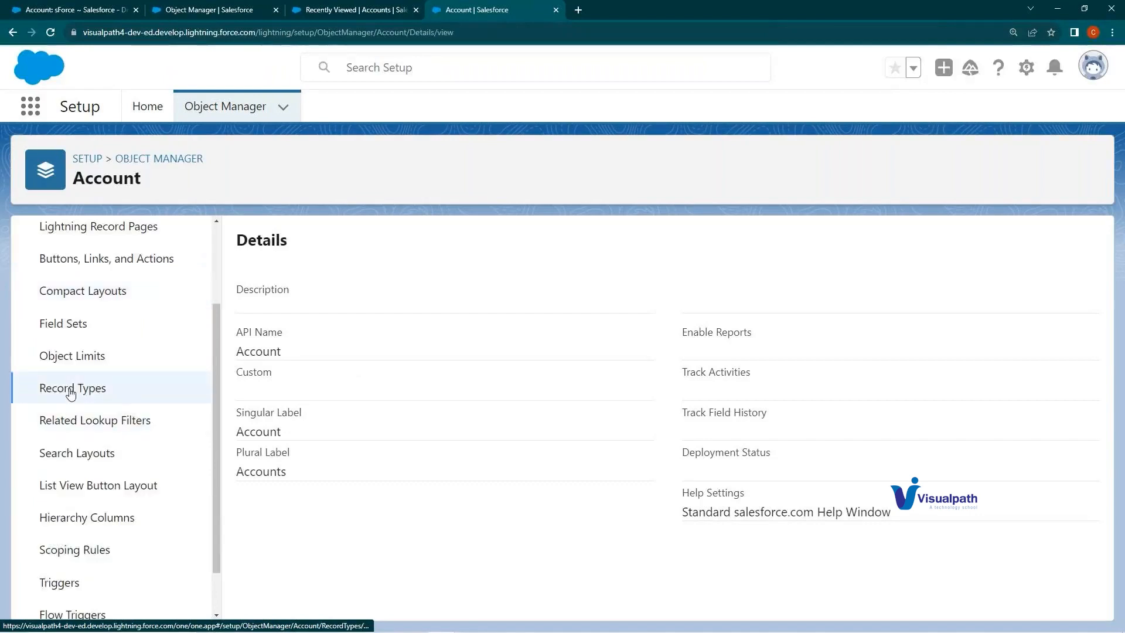
scroll(88, 340, "up", 2)
scroll(89, 326, "down", 3)
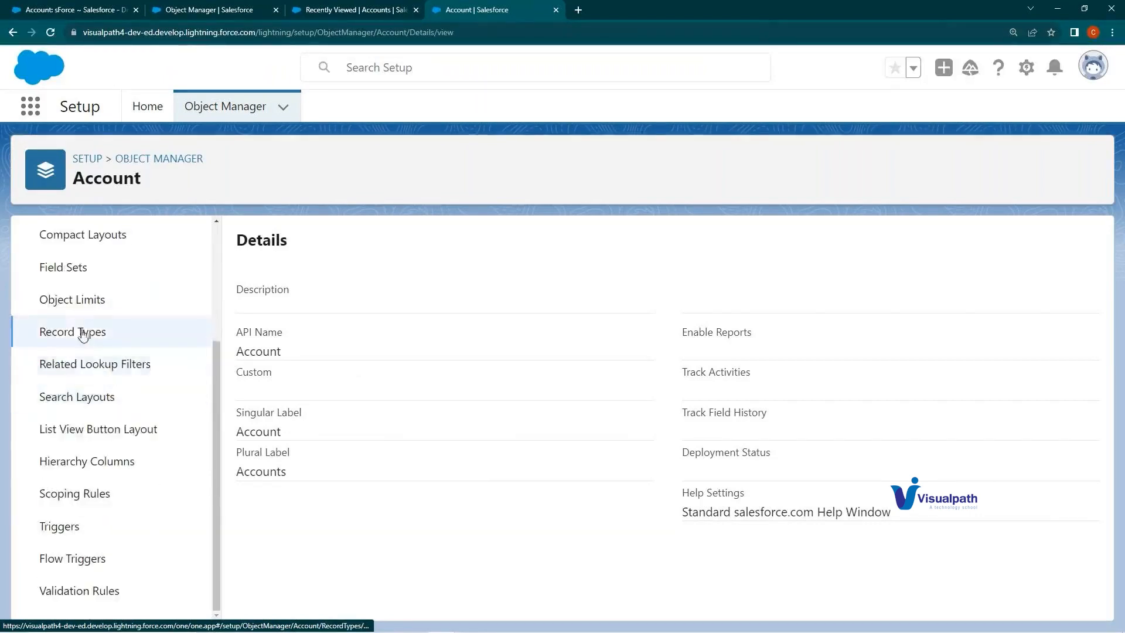
scroll(82, 334, "up", 3)
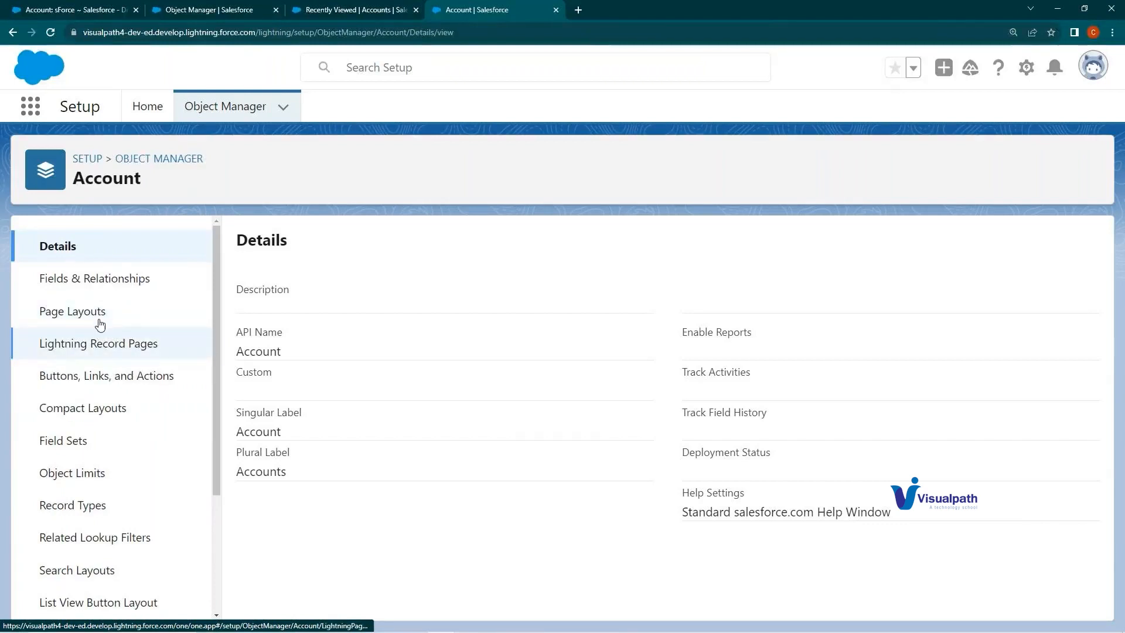
scroll(88, 389, "down", 2)
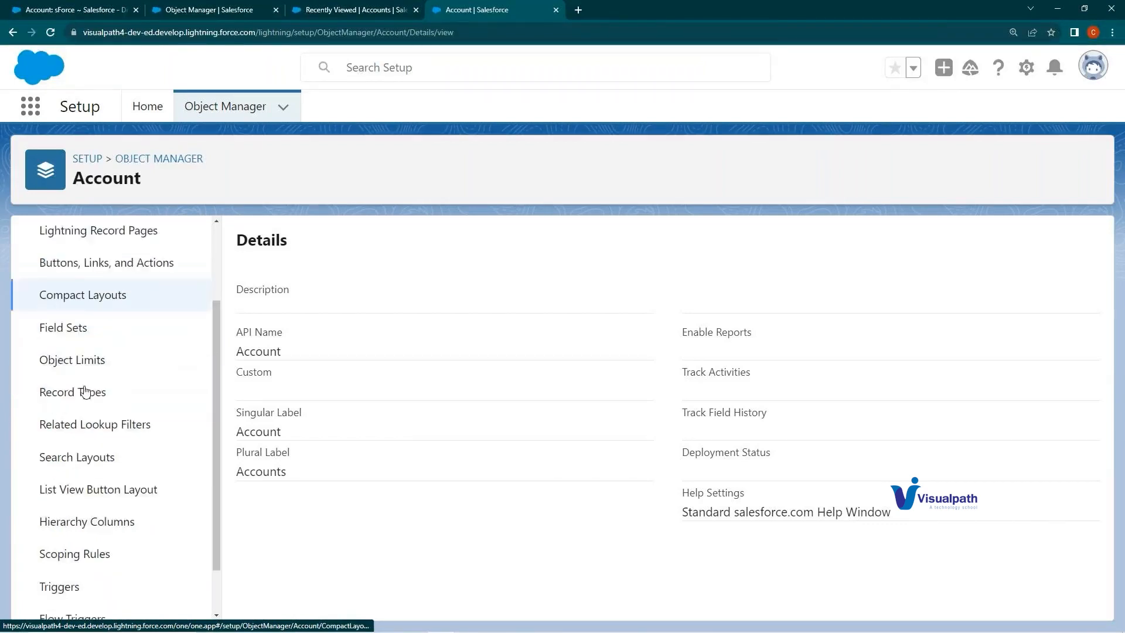
left_click(103, 384)
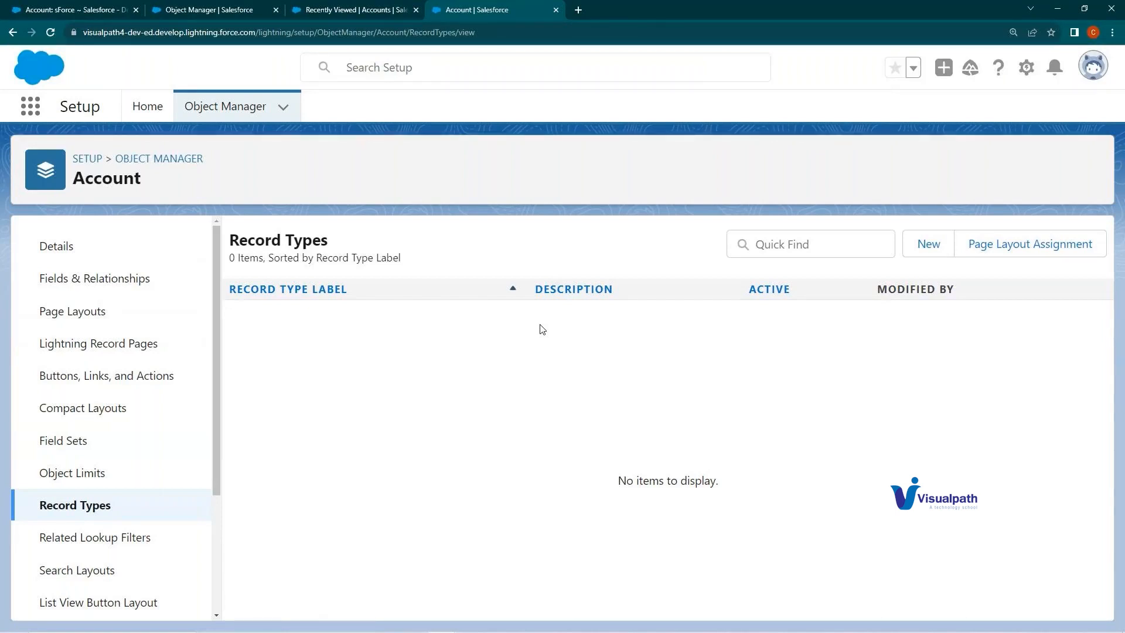
Step: Start a new active Account record type labelled Hospital, make it available to all profiles, and proceed to page layout assignment
left_click(923, 243)
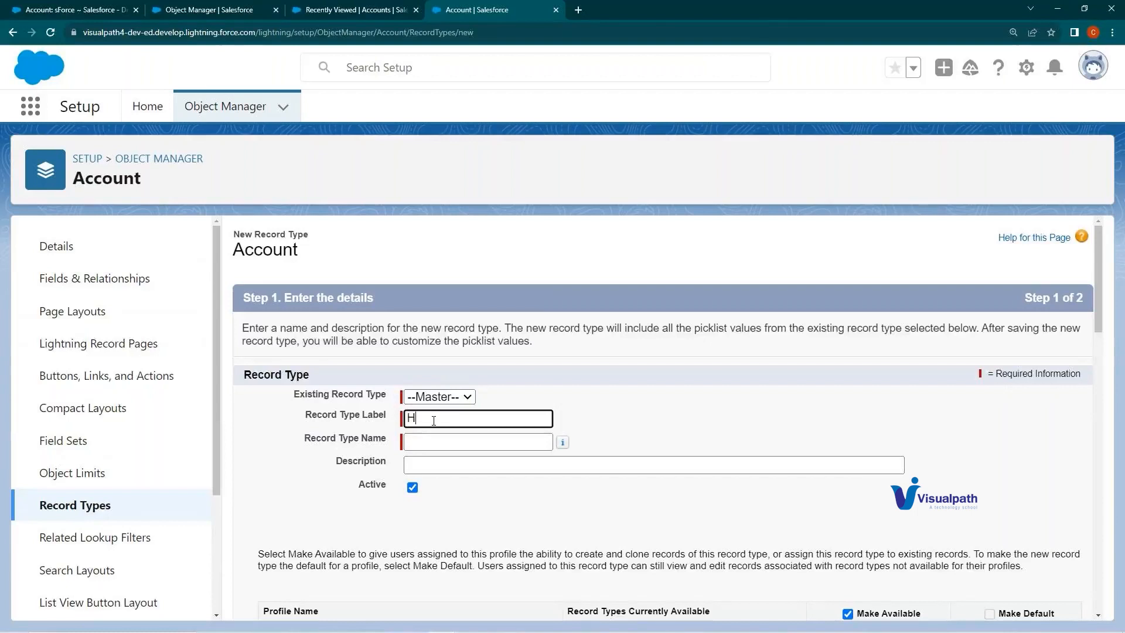
type("ospital")
key("Tab")
scroll(845, 478, "down", 15)
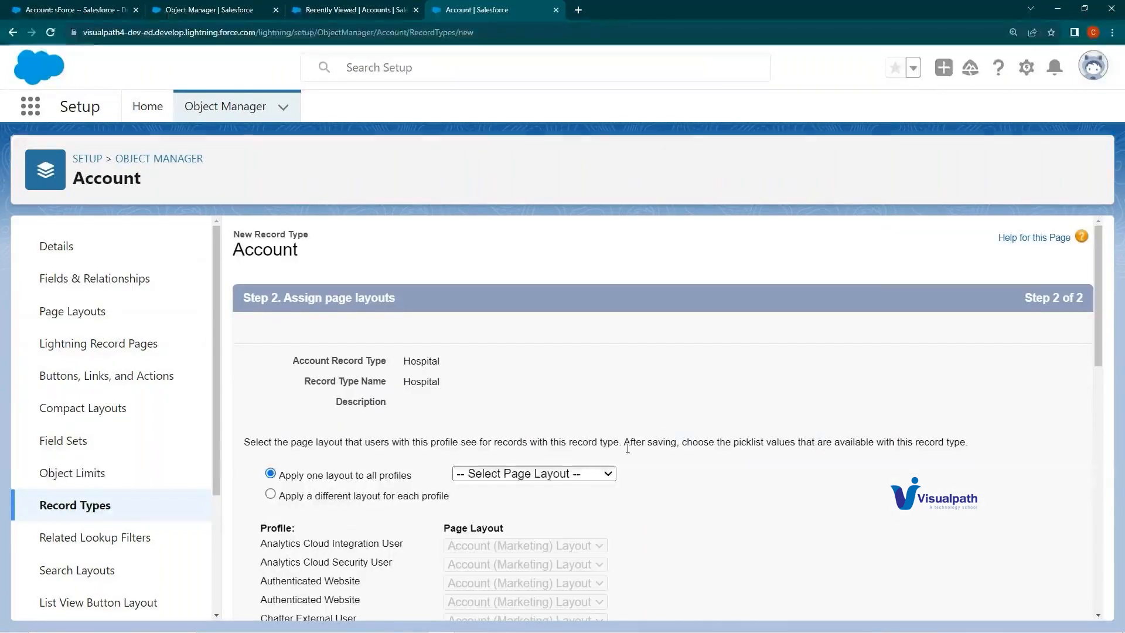
Step: Apply Account Layout to all profiles for the Hospital record type, save it, and start another new record type
left_click(568, 472)
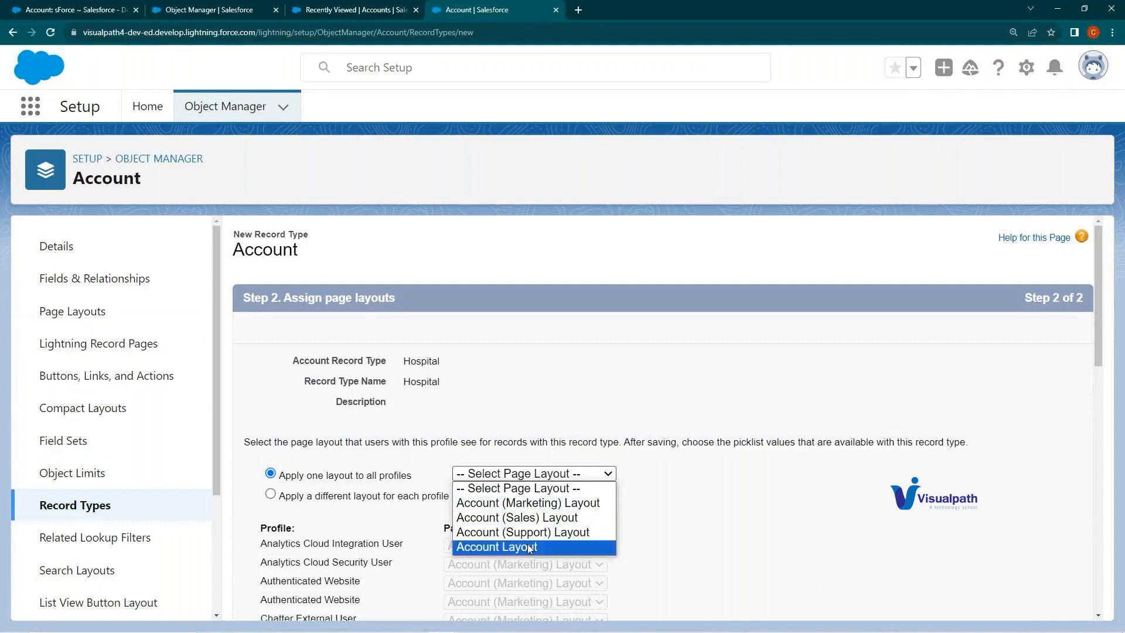
left_click(549, 542)
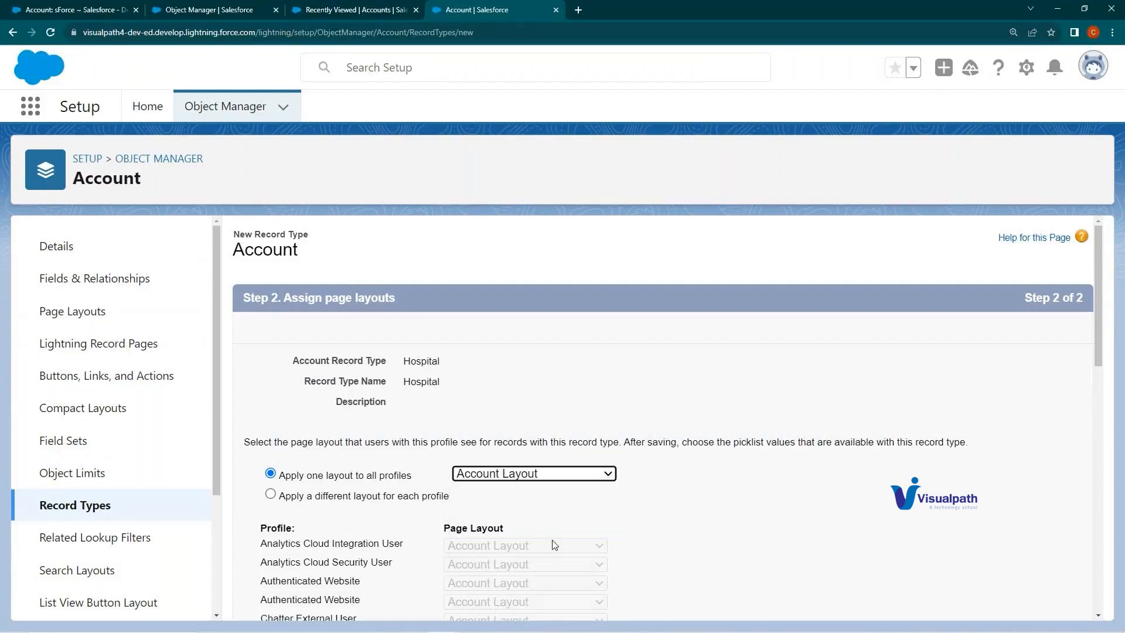
scroll(685, 454, "down", 15)
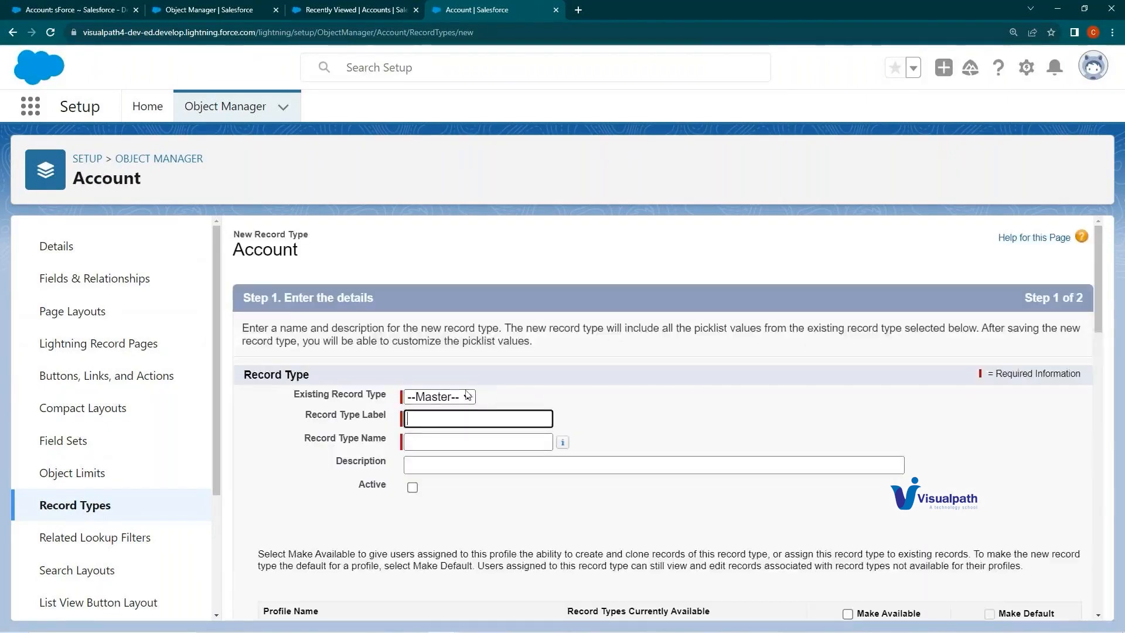
Step: Label the new record type Nursing Home, fill in its record type name, and mark it active
type("Nursing Home")
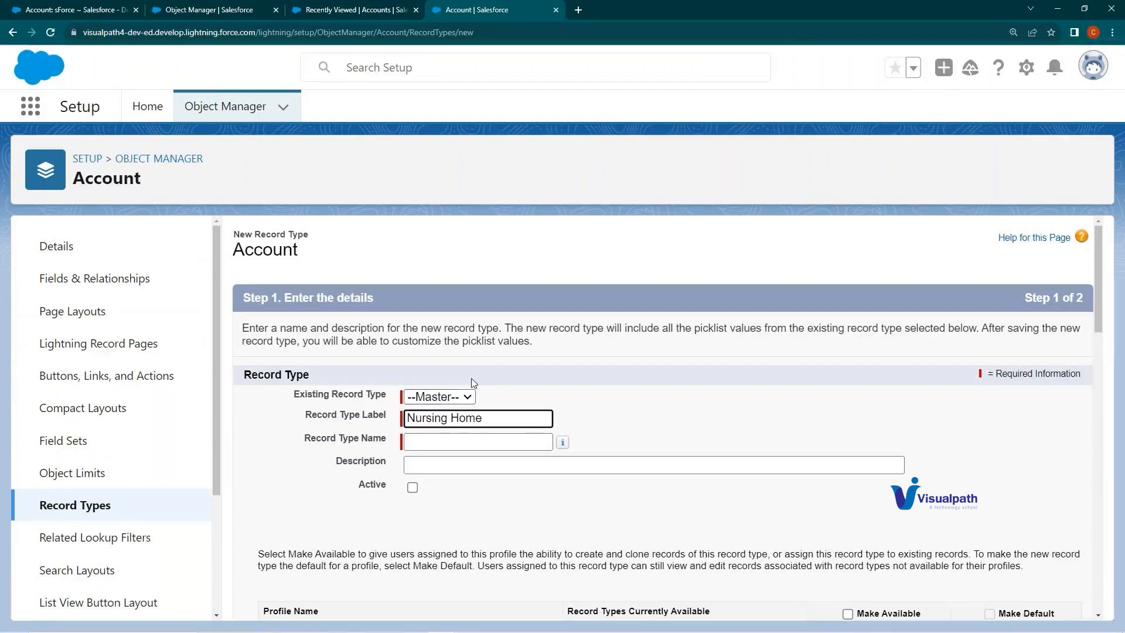
key("Tab")
left_click(413, 489)
left_click(413, 487)
scroll(532, 481, "down", 5)
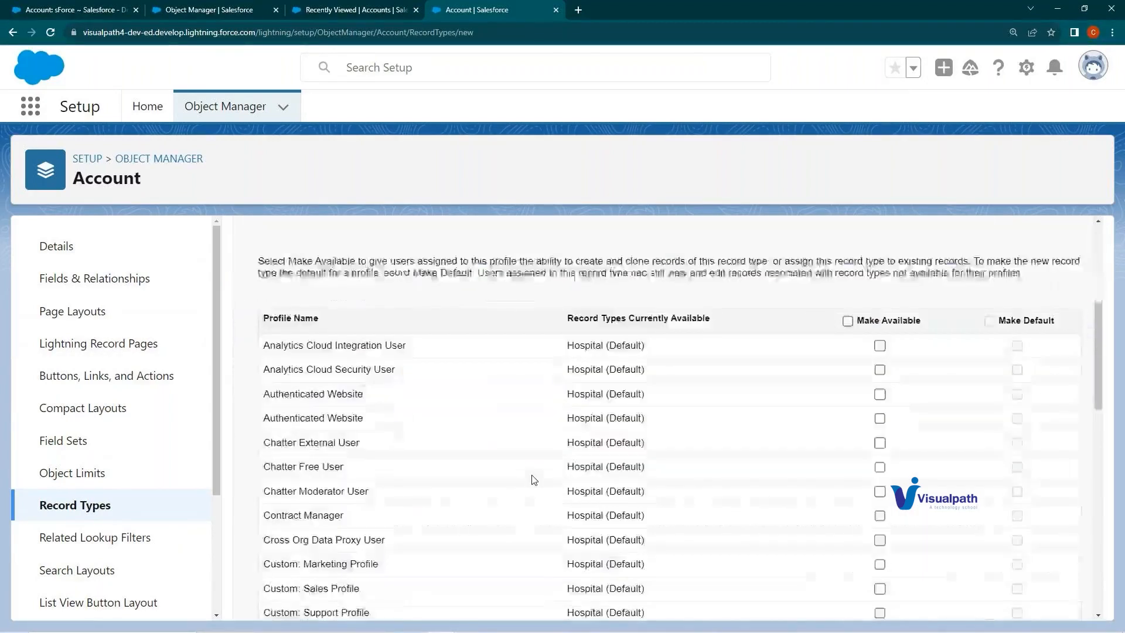
scroll(529, 477, "up", 5)
double_click(372, 484)
Step: Make the Nursing Home record type available to all profiles and proceed to page layout assignment
scroll(531, 503, "down", 8)
scroll(528, 497, "down", 3)
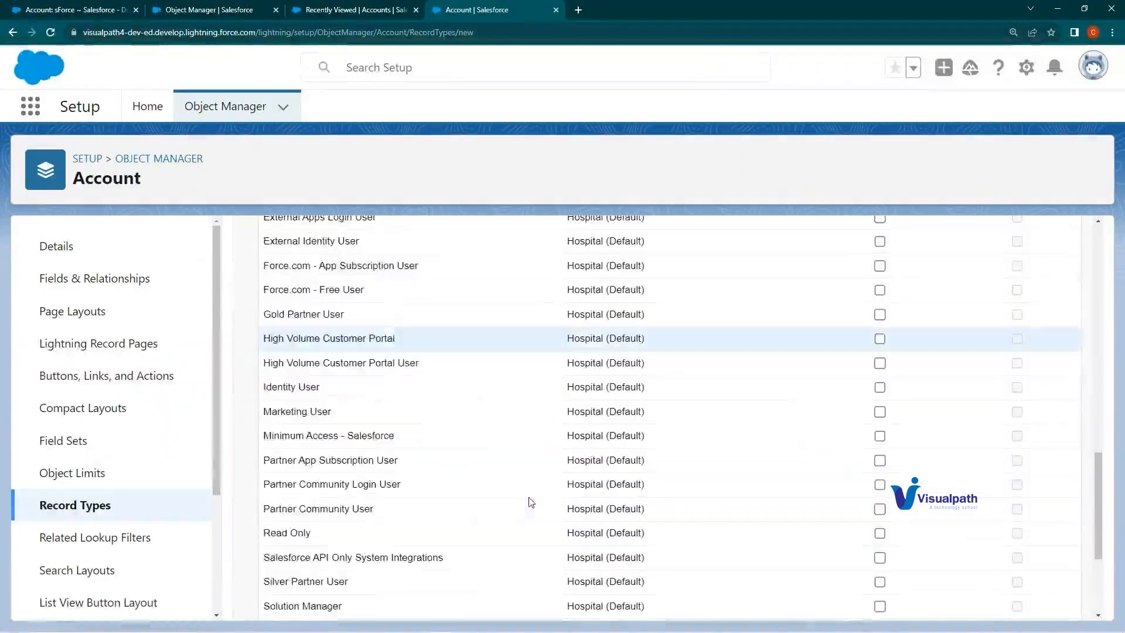
scroll(528, 497, "up", 8)
left_click(848, 262)
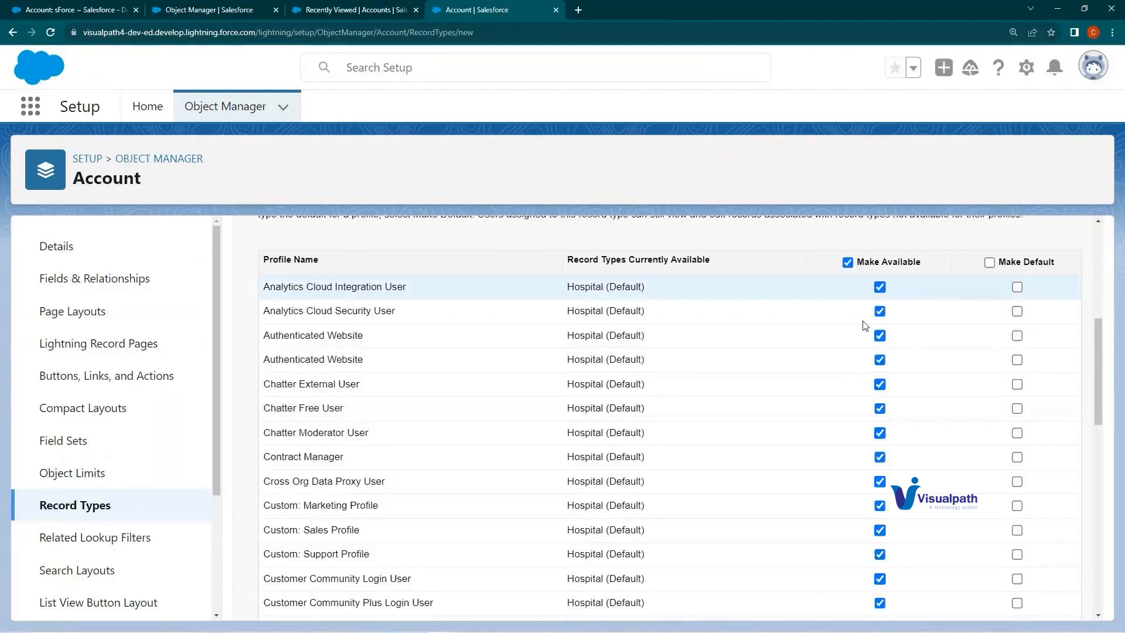
scroll(870, 434, "down", 10)
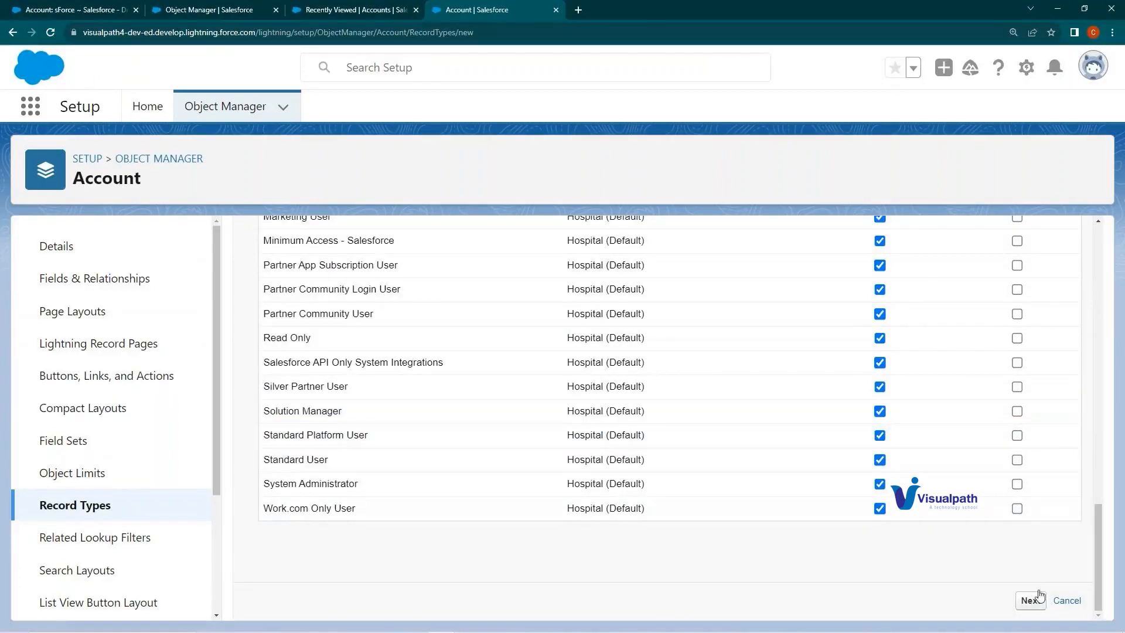
scroll(1027, 428, "up", 10)
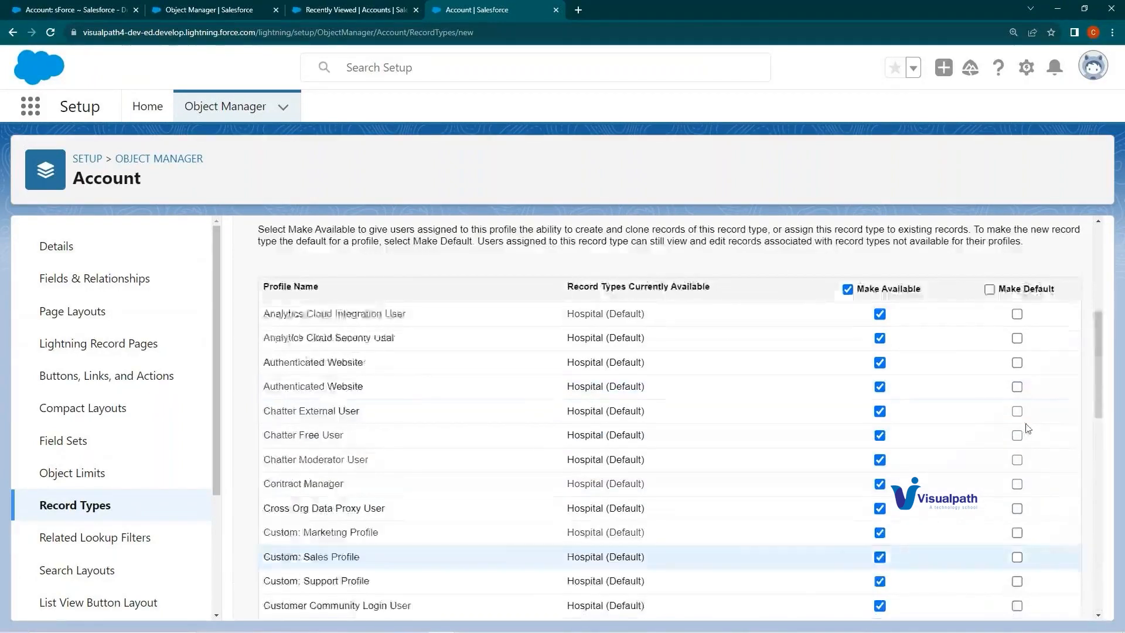
scroll(1027, 429, "up", 4)
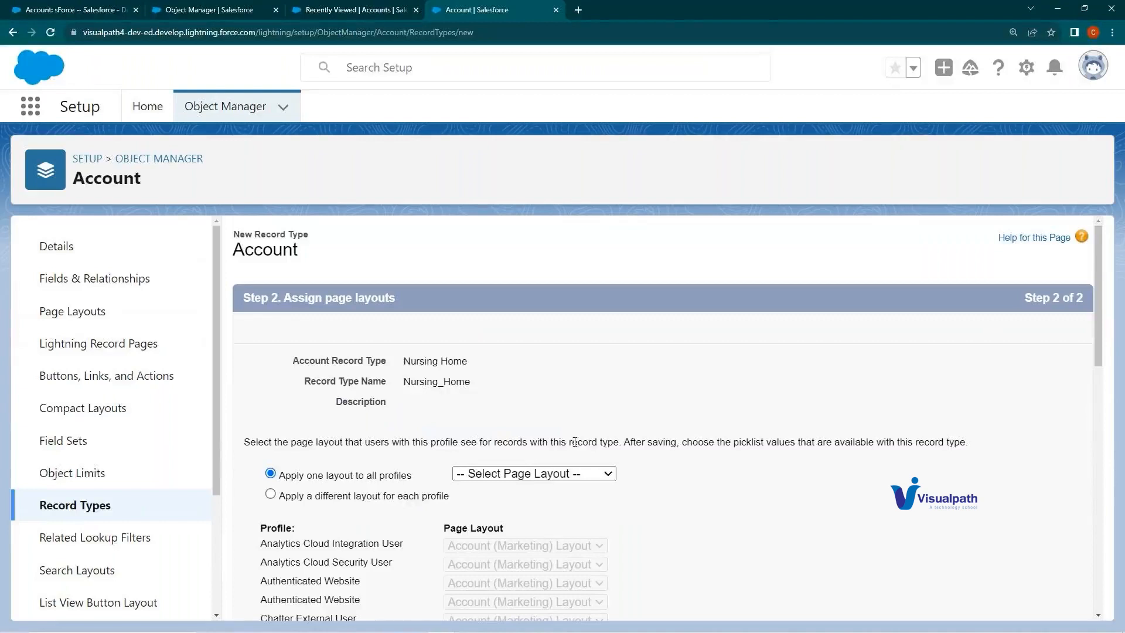
Step: Apply Account (Sales) Layout to all profiles for the Nursing Home record type and save it
left_click(557, 473)
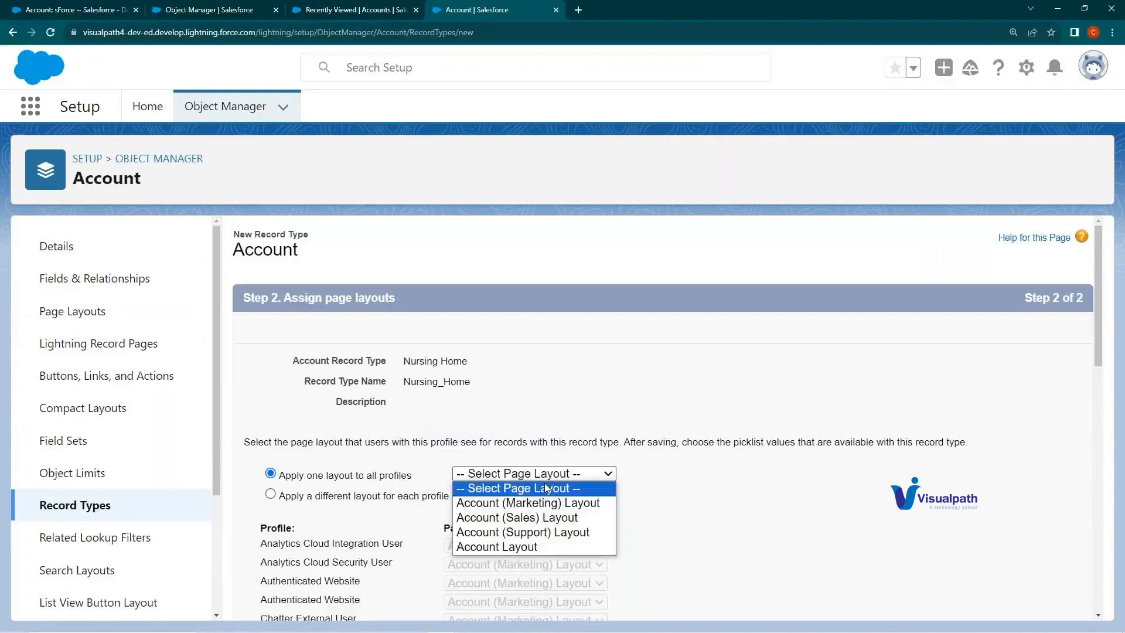
left_click(514, 518)
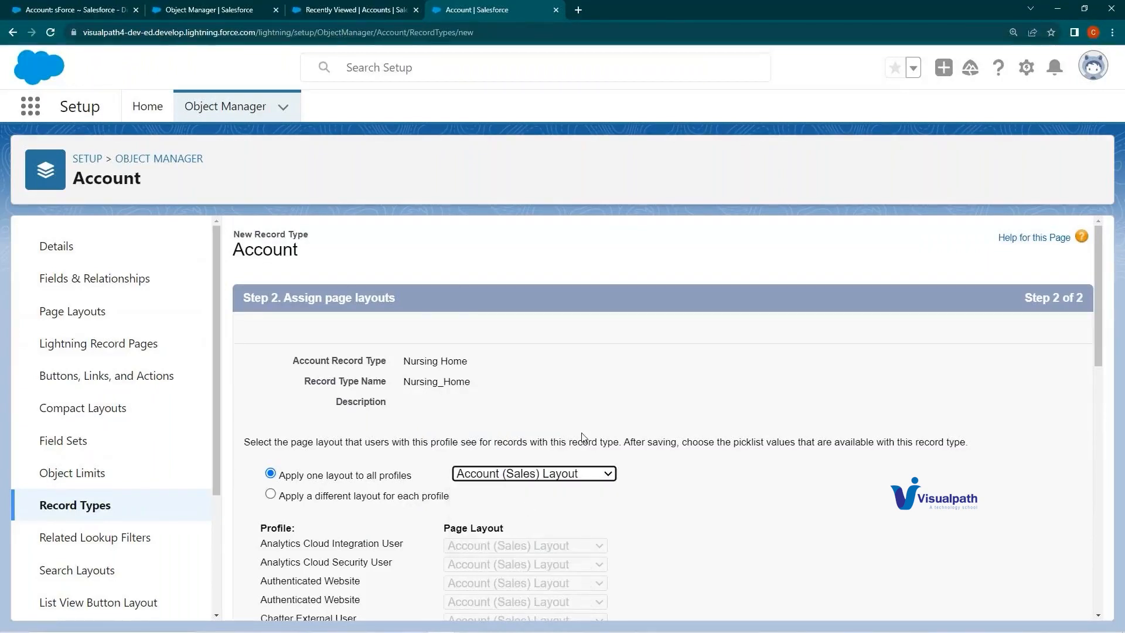
scroll(583, 439, "down", 12)
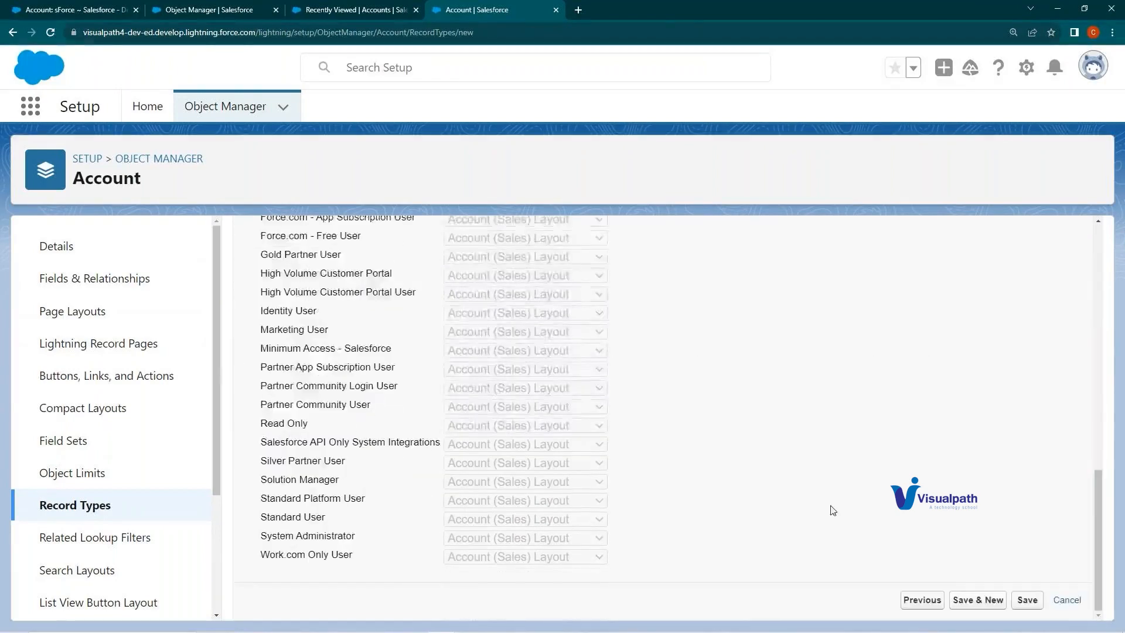
left_click(1014, 599)
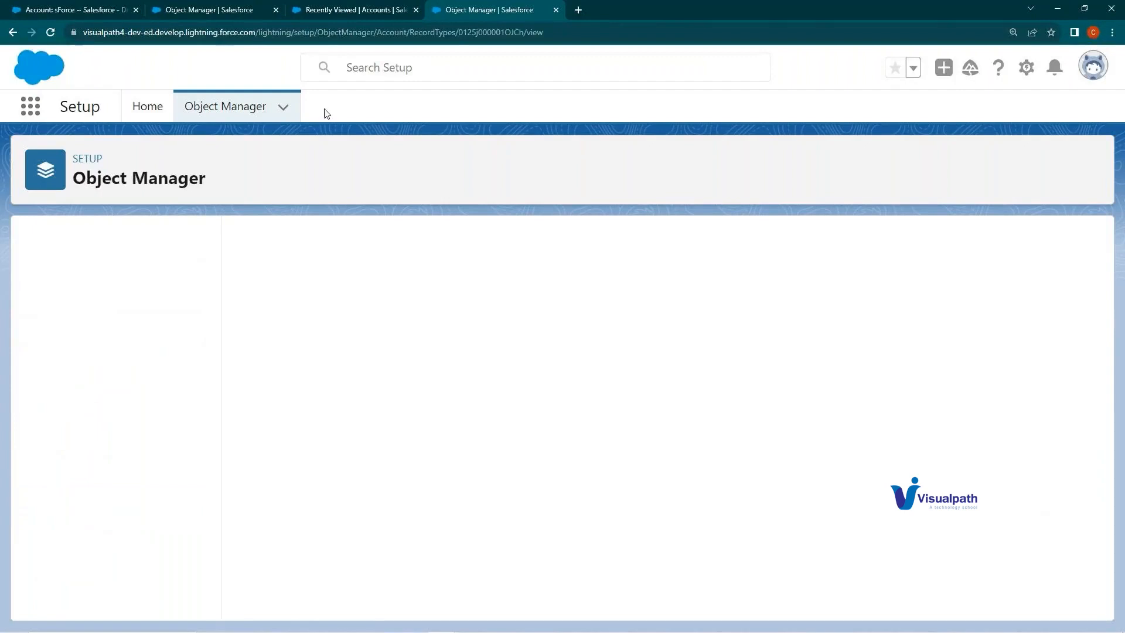
Step: Reload the Accounts list, start a new account to view the record type choices, and cancel it
left_click(345, 10)
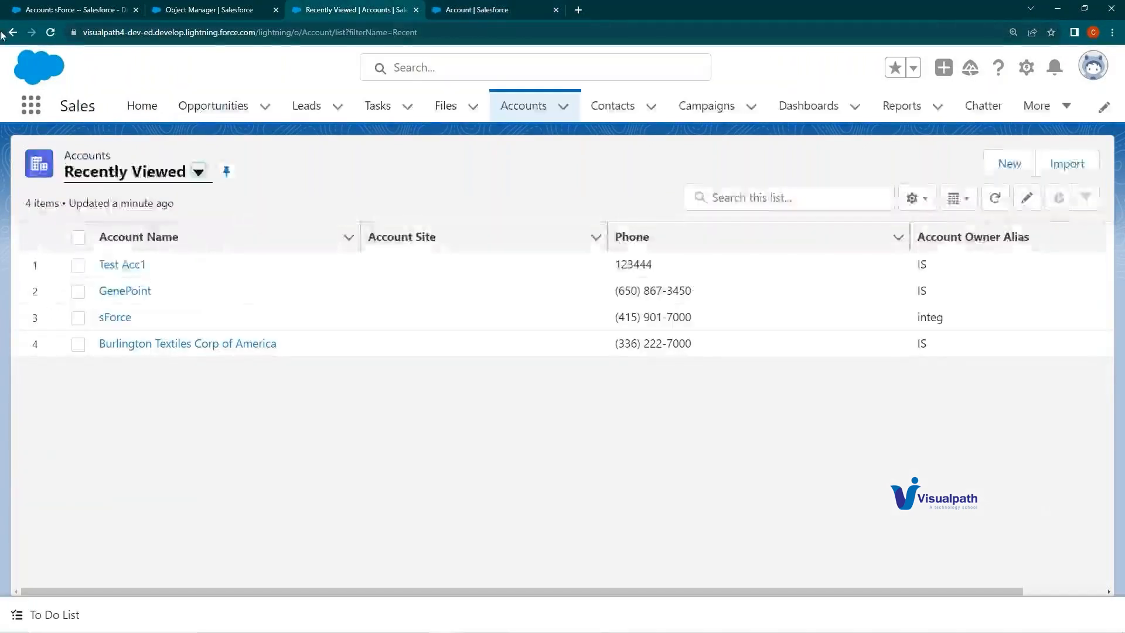
left_click(49, 33)
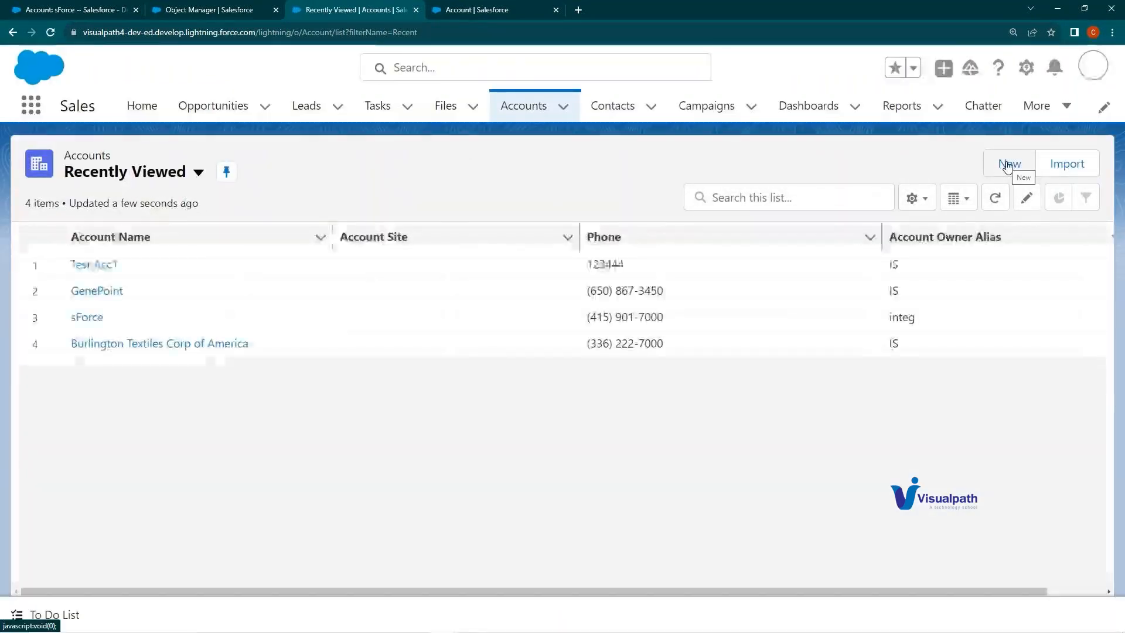
left_click(1007, 164)
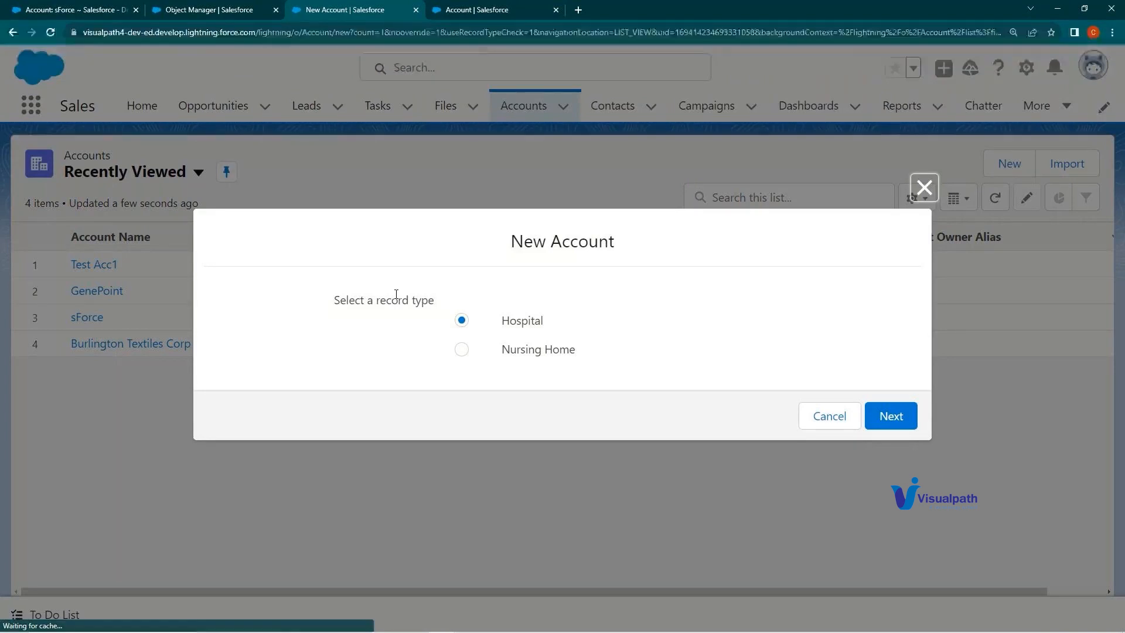
left_click(829, 415)
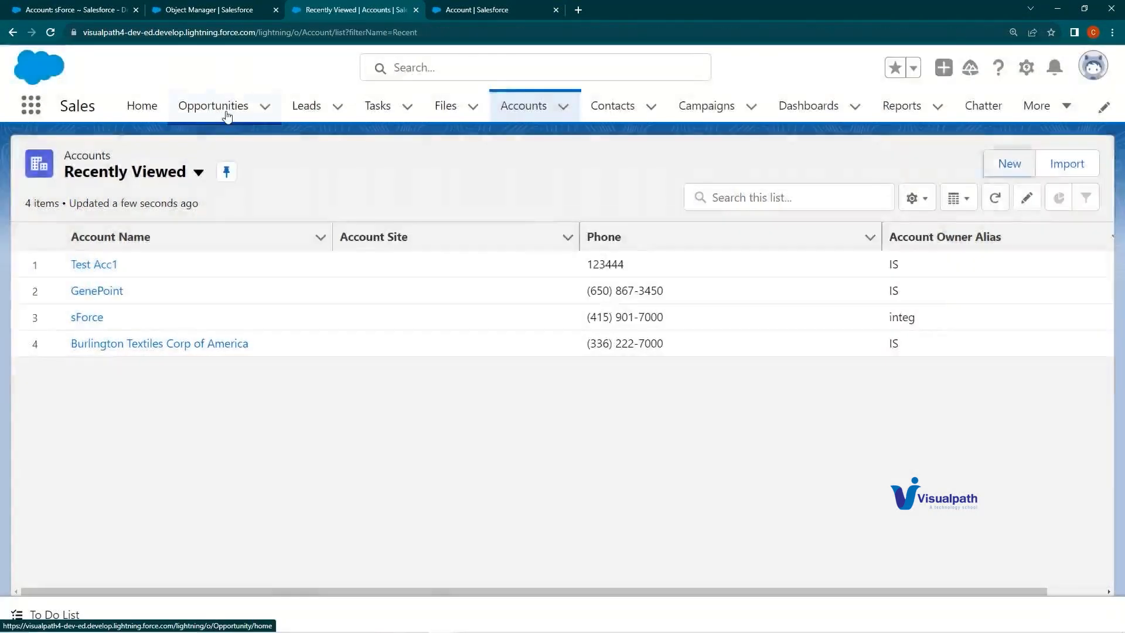
Step: Open a new opportunity form to compare its creation flow, close it, and return to the Accounts list
left_click(224, 109)
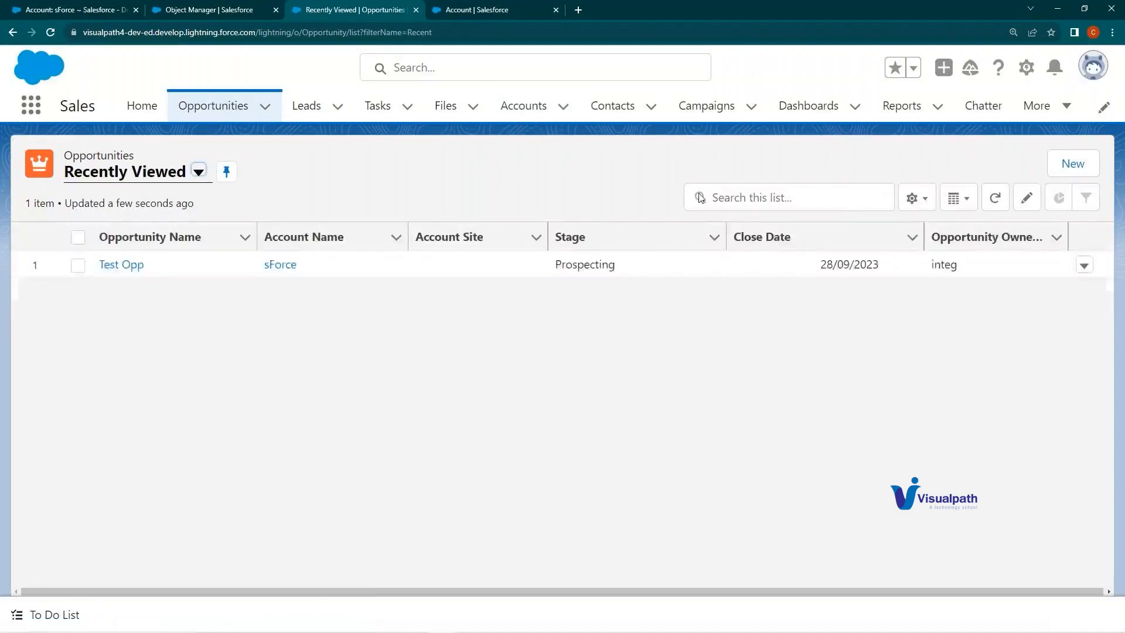
left_click(1054, 164)
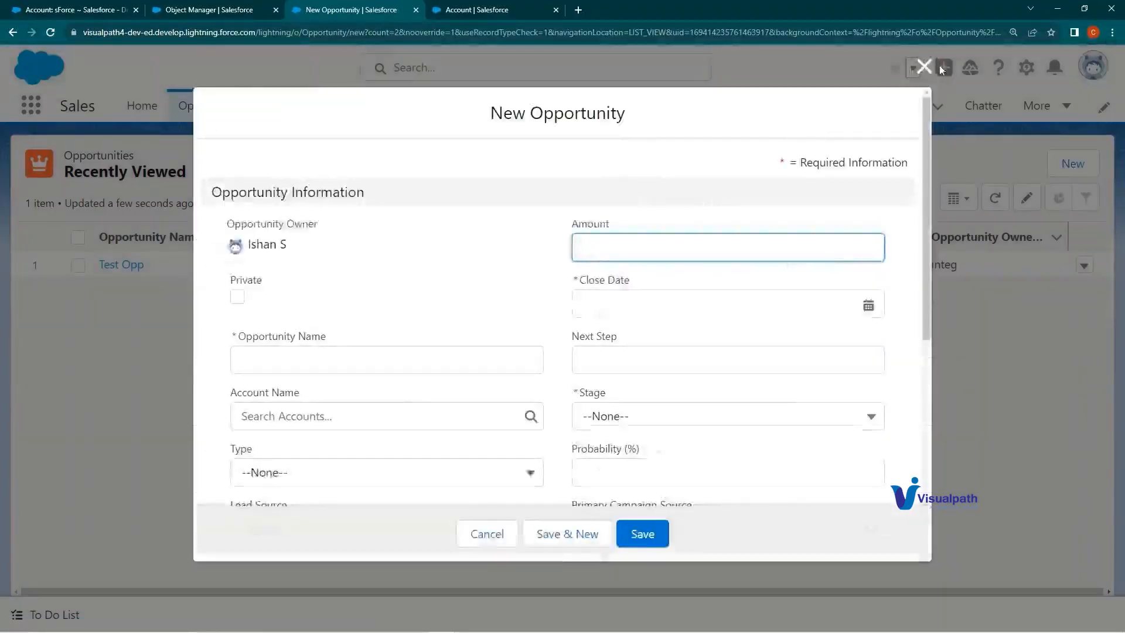
left_click(932, 66)
left_click(571, 111)
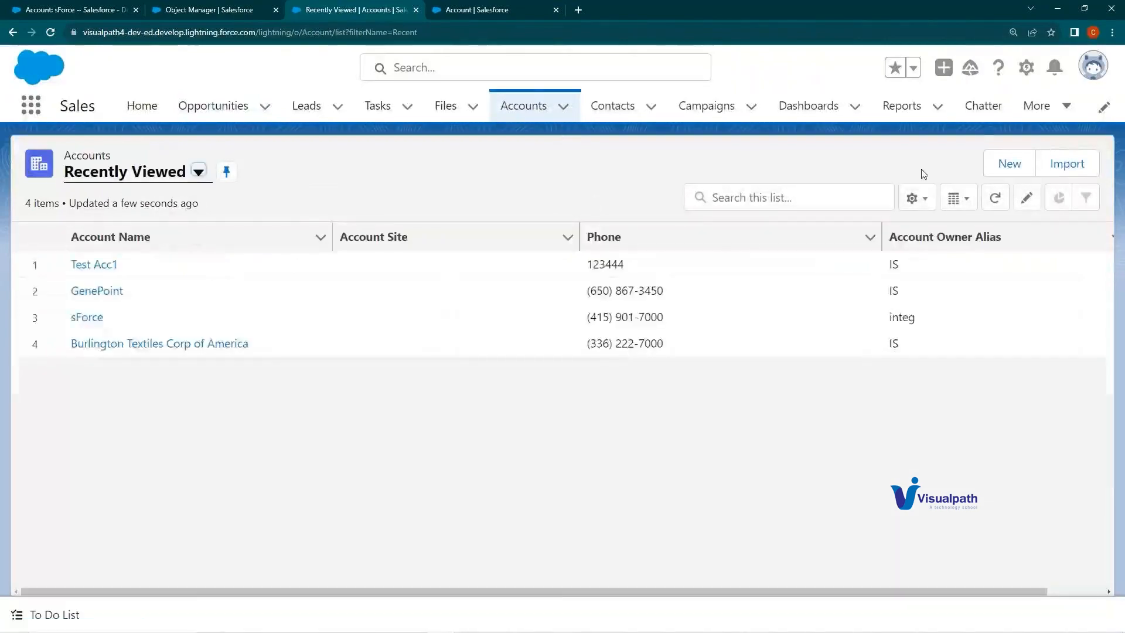
Step: Start a new account with the Nursing Home record type, review the form's fields, and close it
left_click(1009, 164)
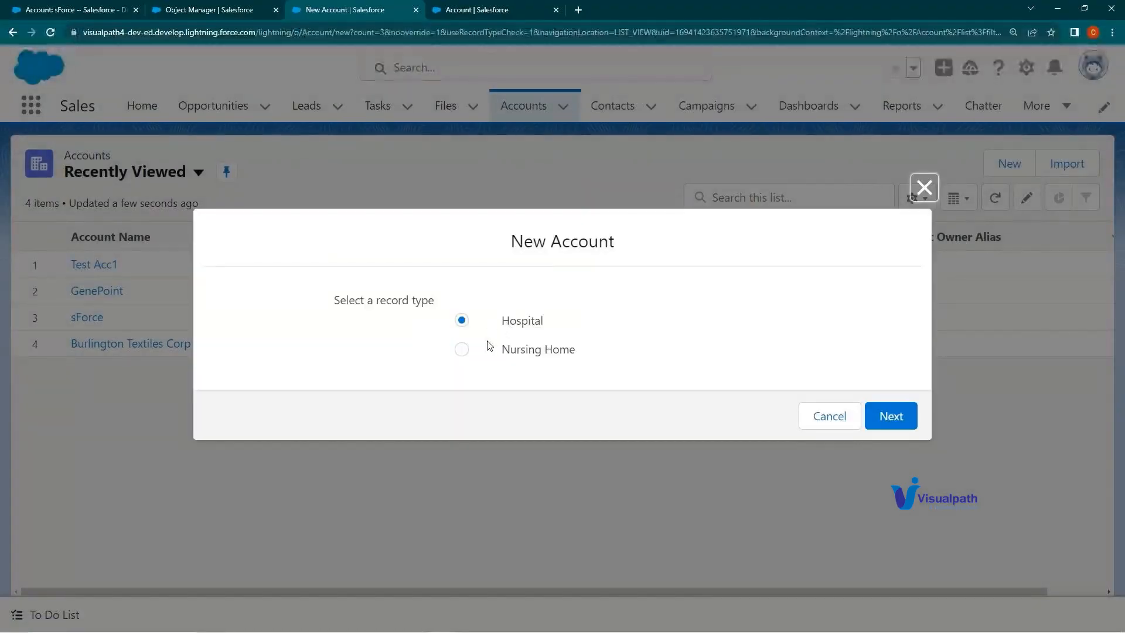
left_click(458, 348)
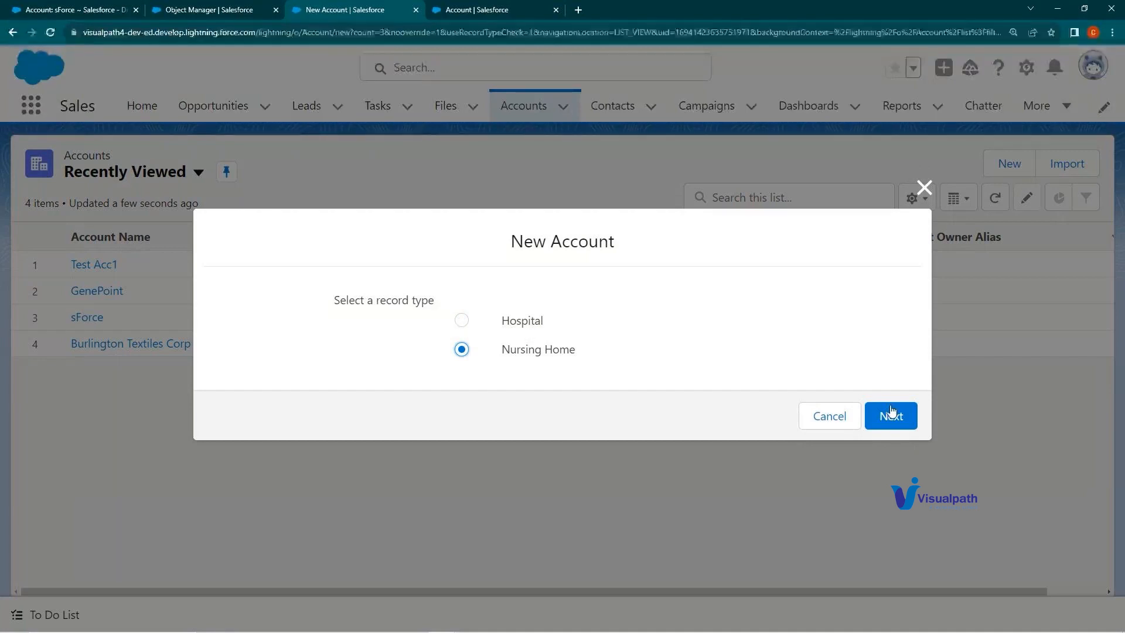
left_click(913, 421)
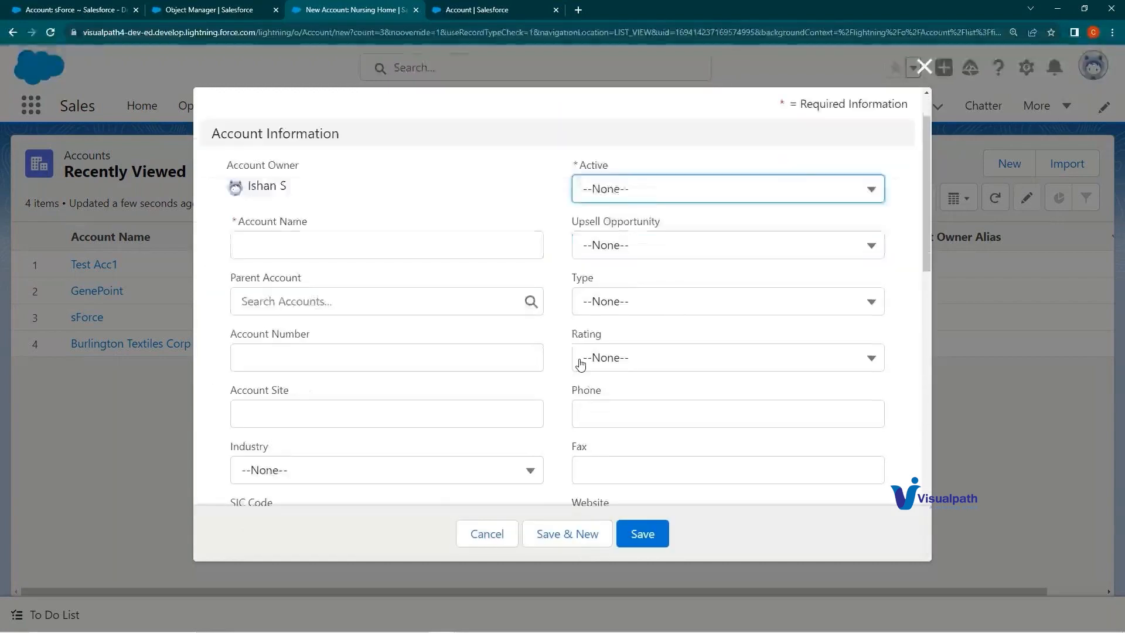
scroll(580, 364, "down", 10)
scroll(580, 364, "up", 10)
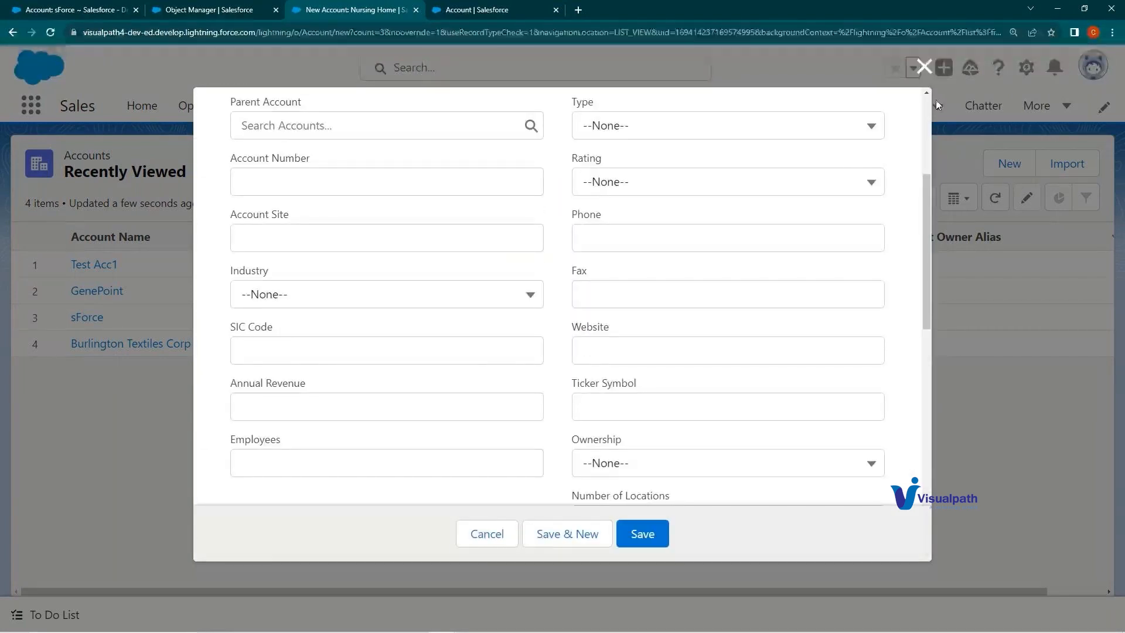
left_click(924, 66)
Step: Start a new account with the Hospital record type and view the Rating picklist's options
left_click(1008, 163)
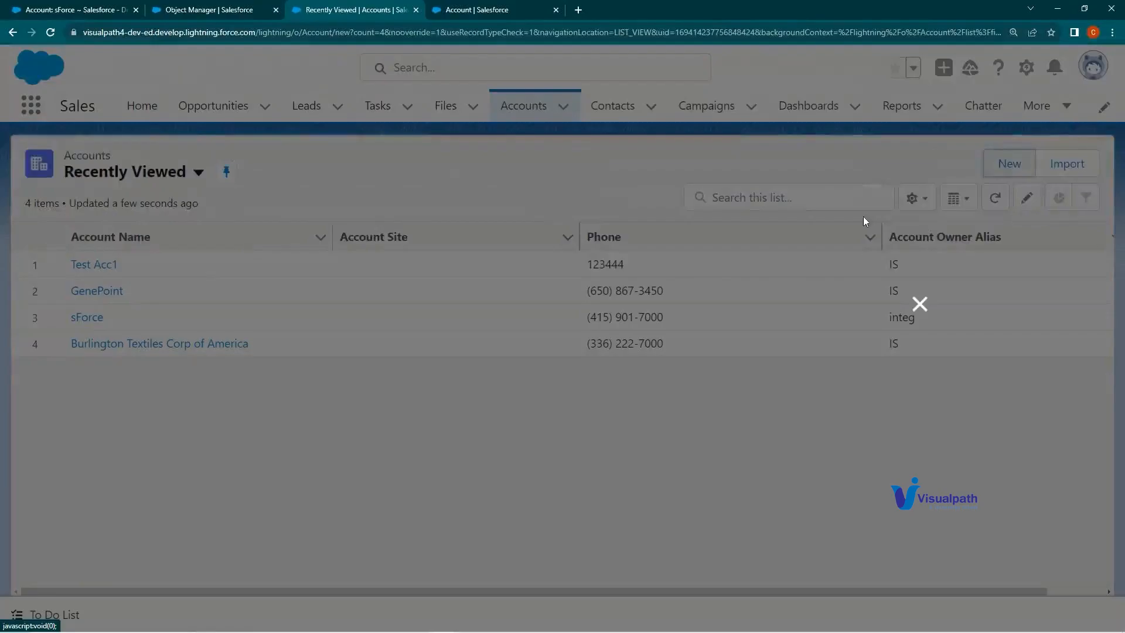
left_click(889, 414)
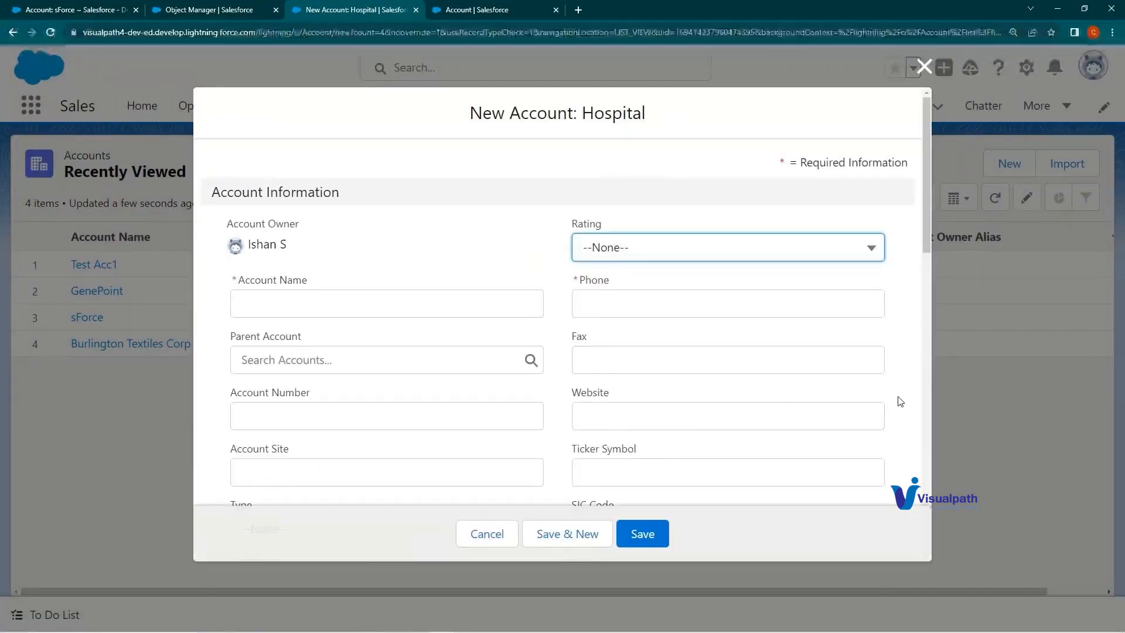
left_click(724, 256)
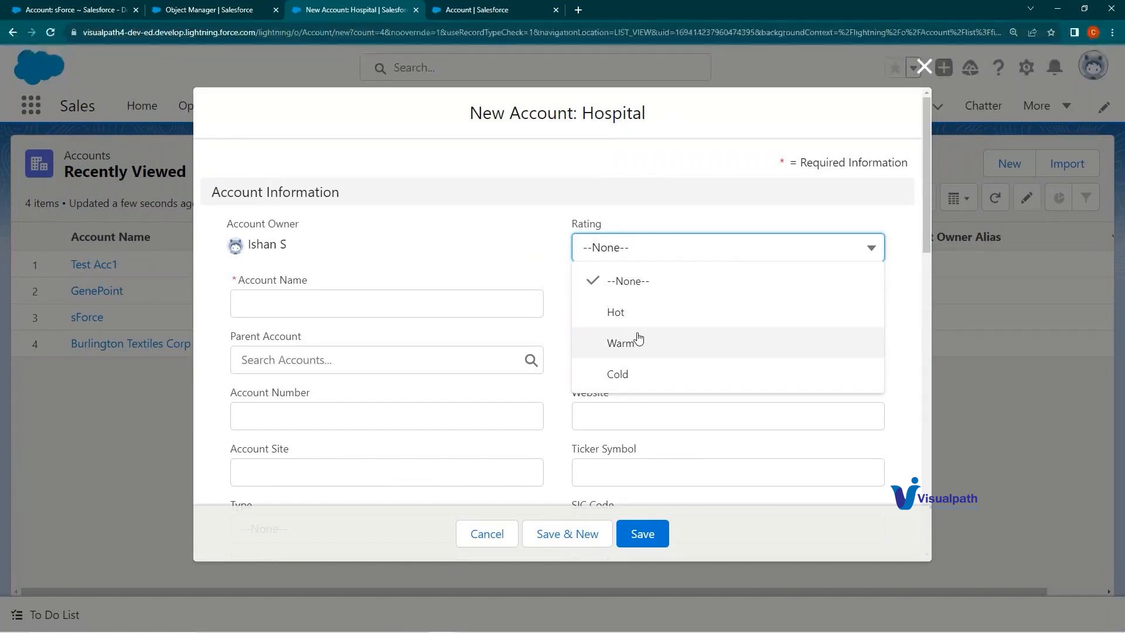
left_click(495, 228)
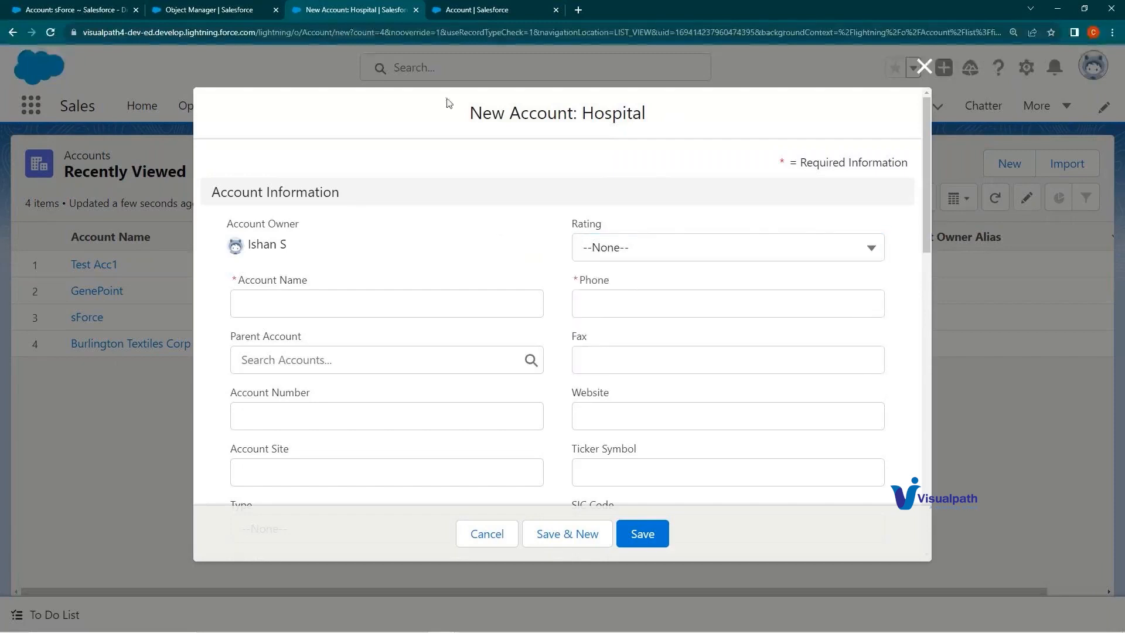
left_click(473, 10)
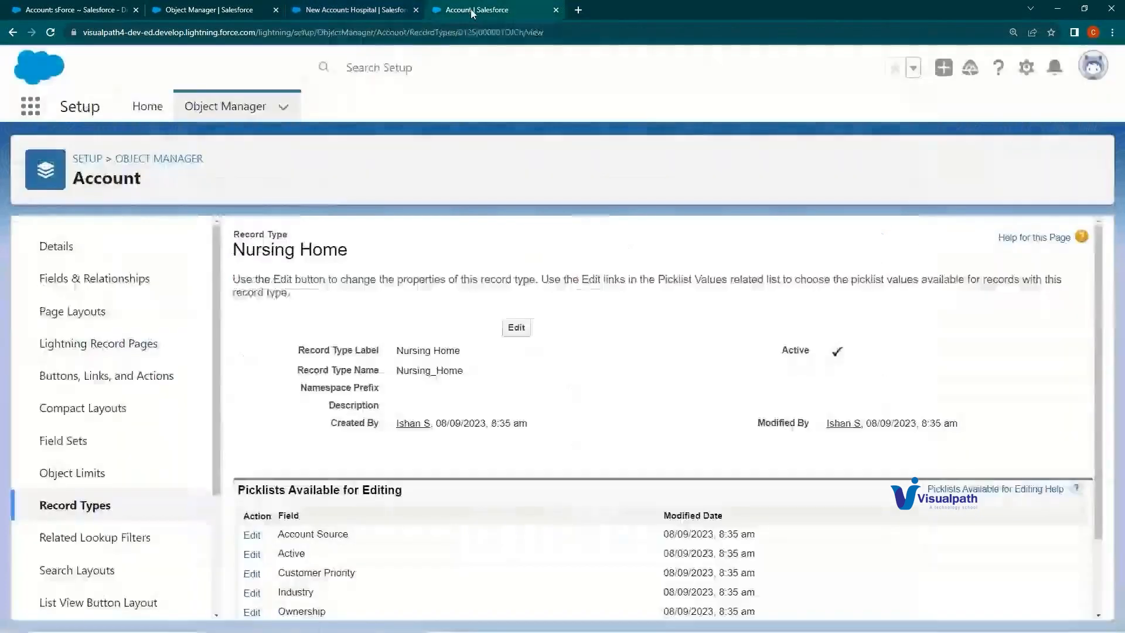
left_click(360, 10)
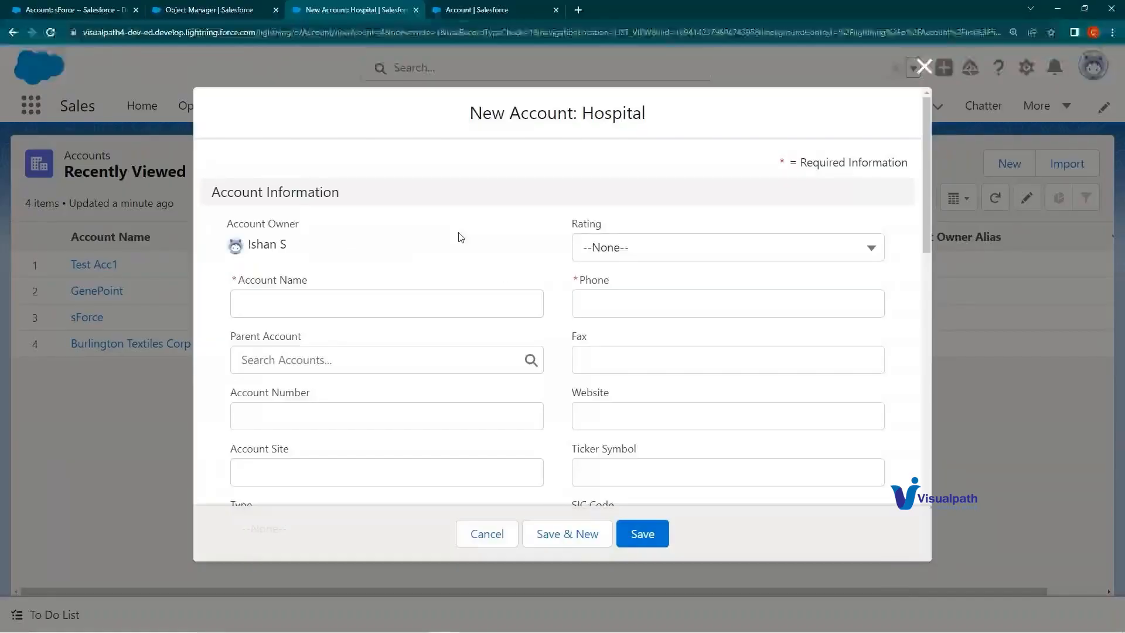
left_click(652, 247)
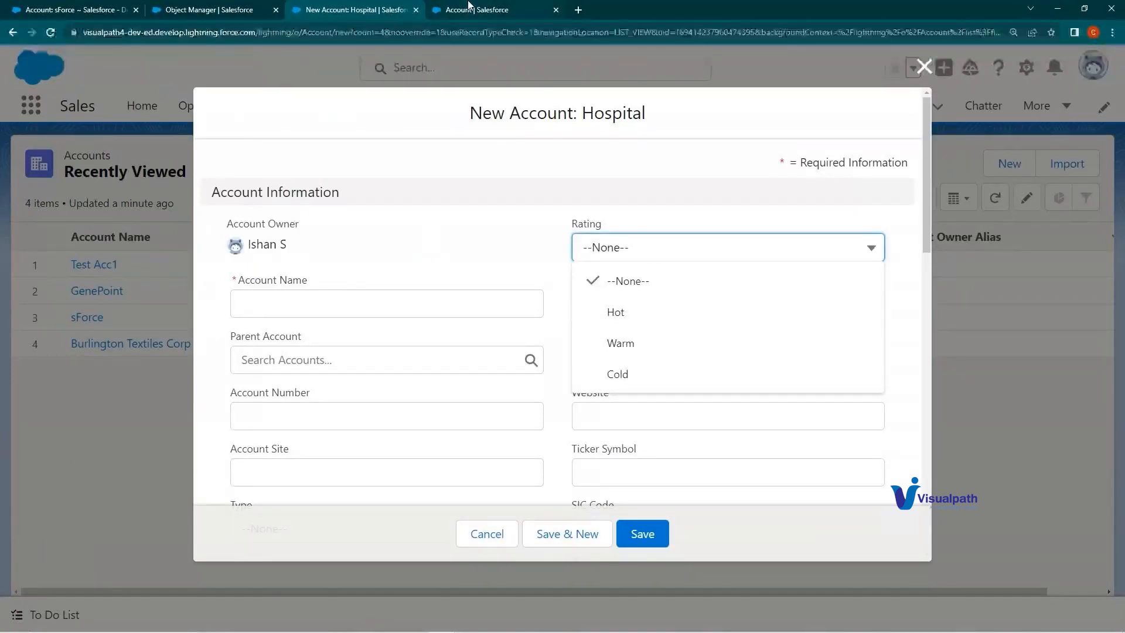
Step: Open the Account Source field in the Account object's setup and examine its picklist values
left_click(468, 5)
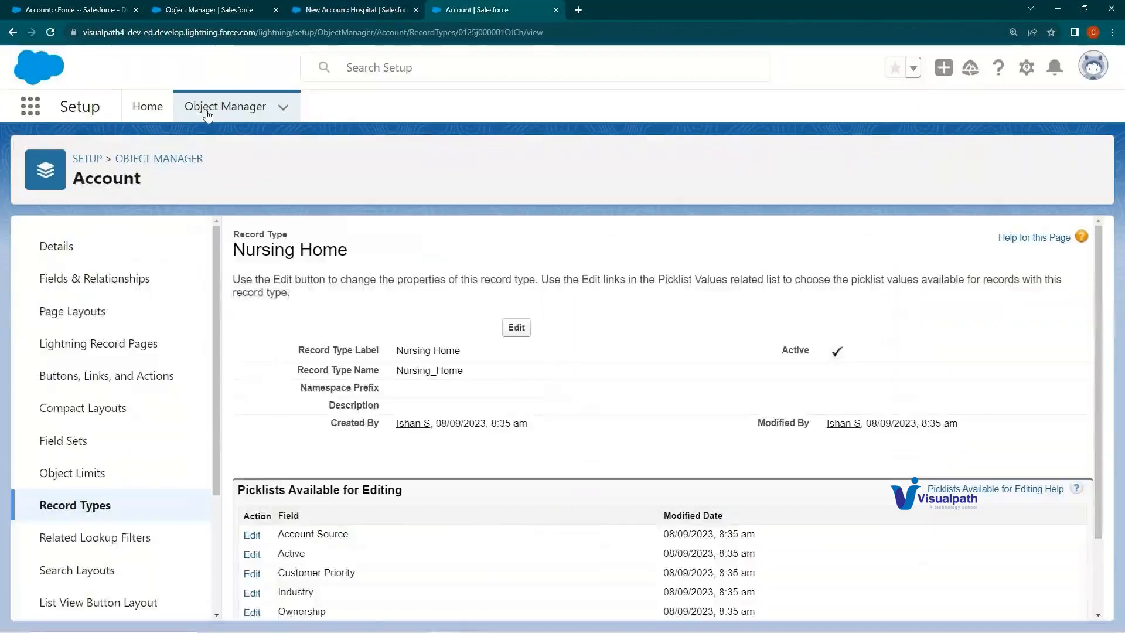
left_click(131, 287)
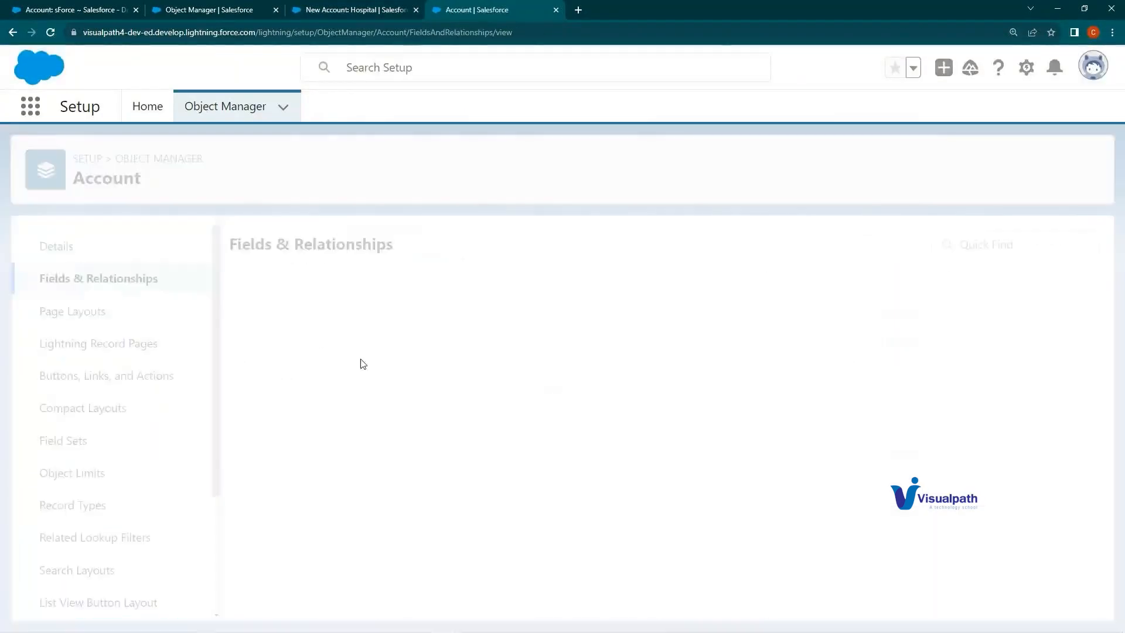
scroll(364, 357, "down", 3)
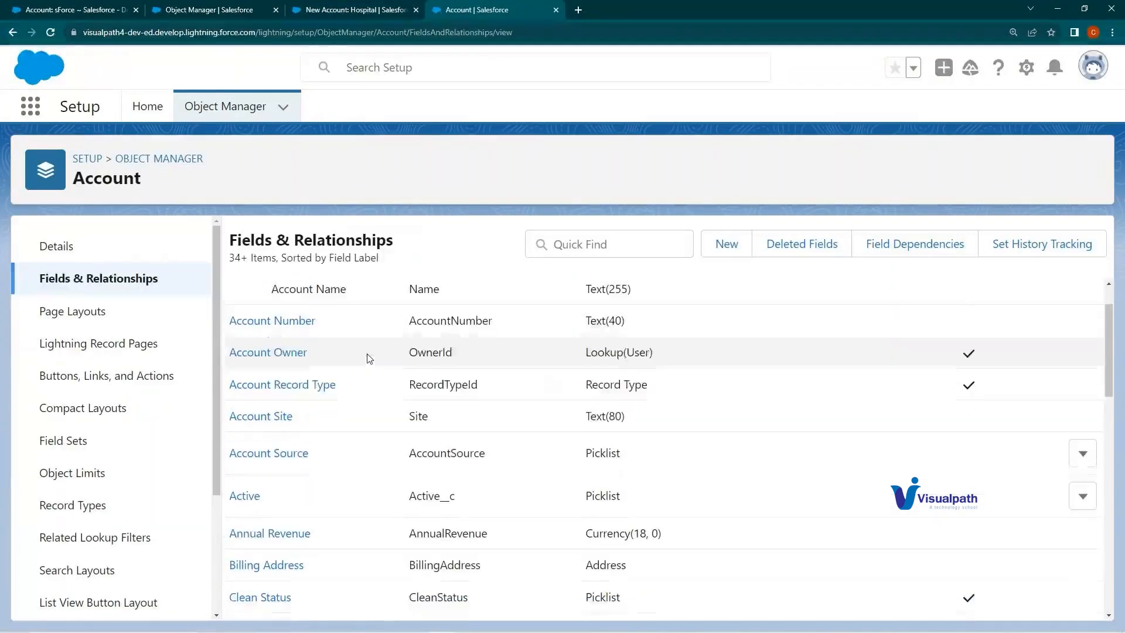
left_click(269, 455)
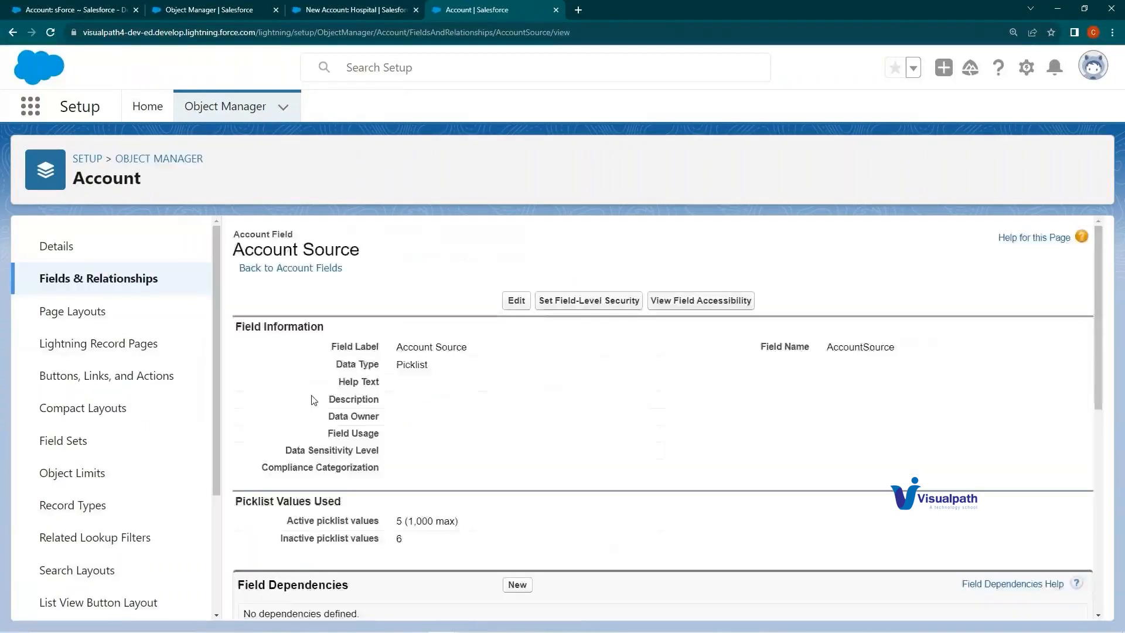
scroll(314, 400, "down", 3)
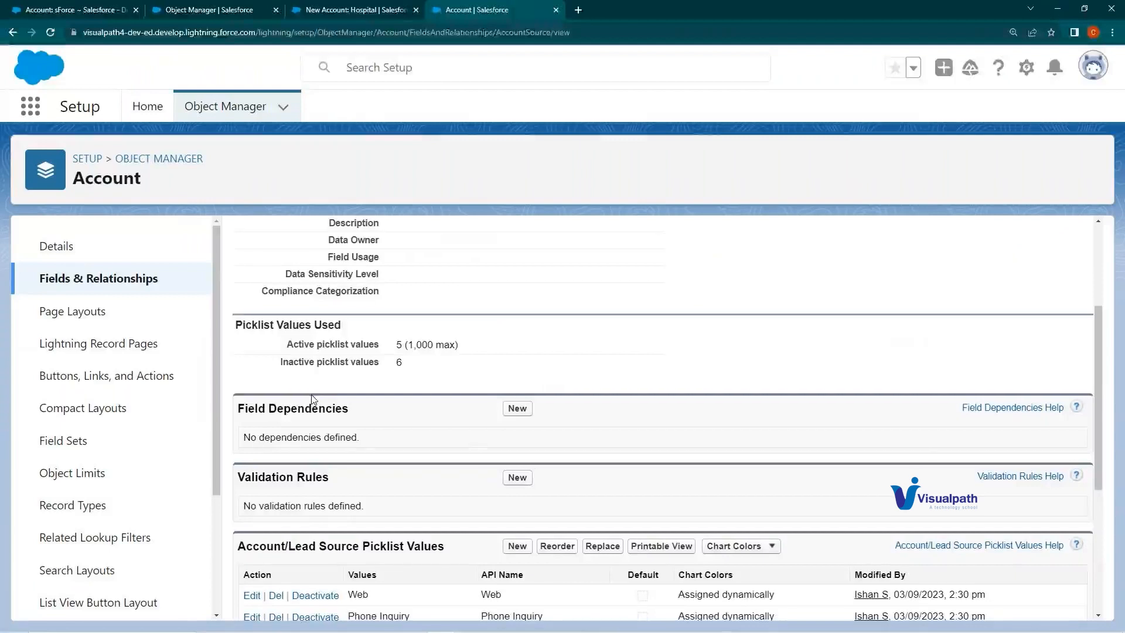
scroll(315, 399, "down", 3)
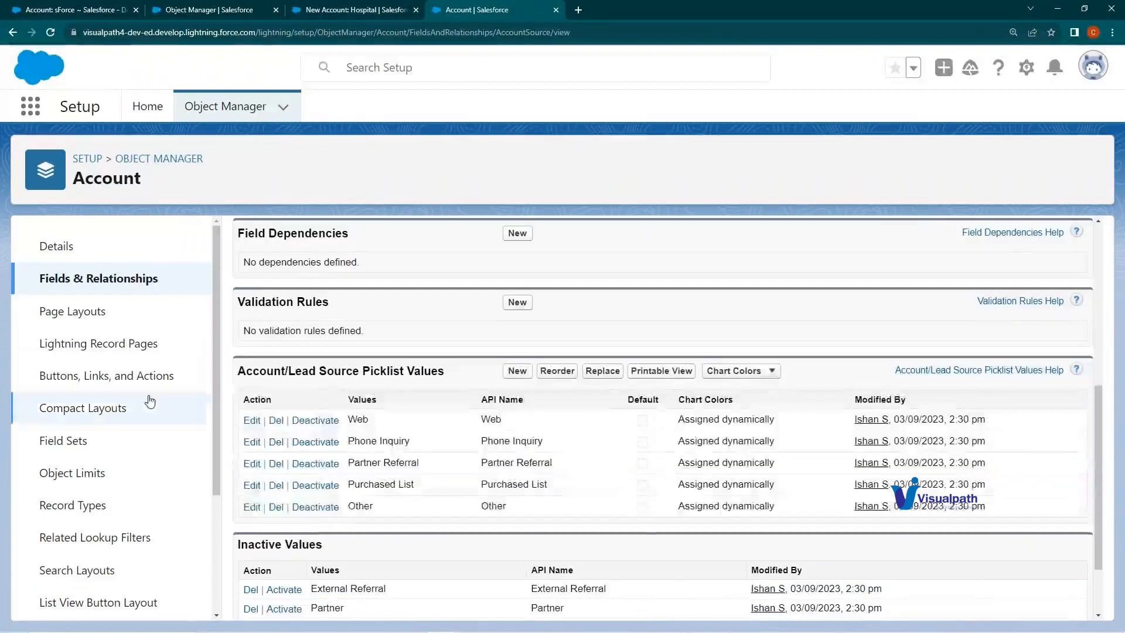
Step: Open the Account object's Hospital record type and locate its picklists available for editing
left_click(75, 505)
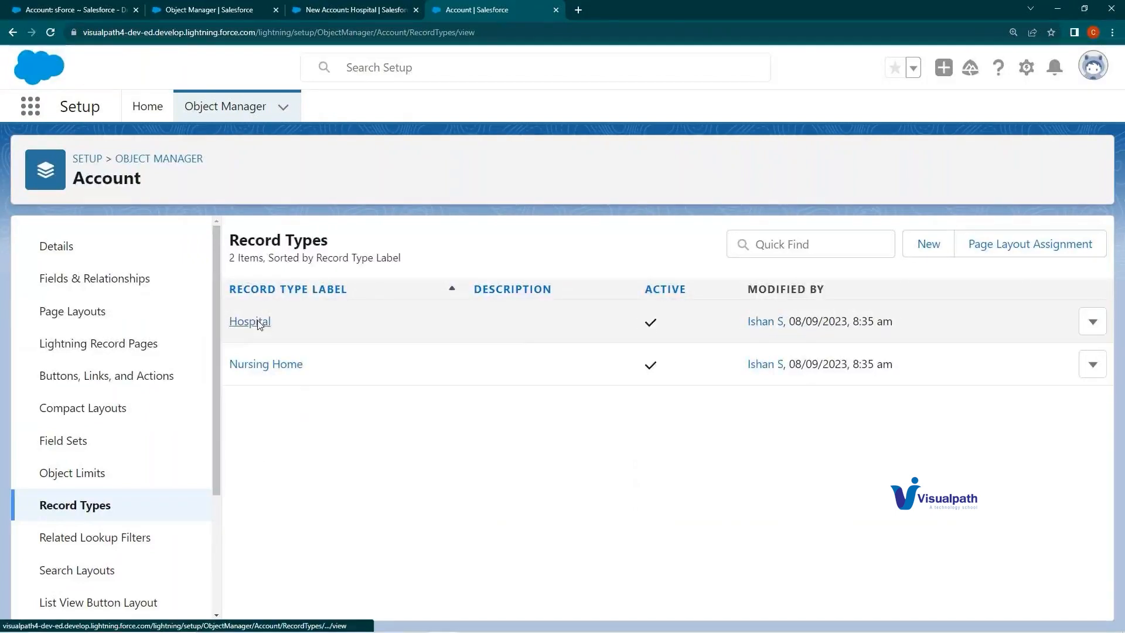
left_click(251, 322)
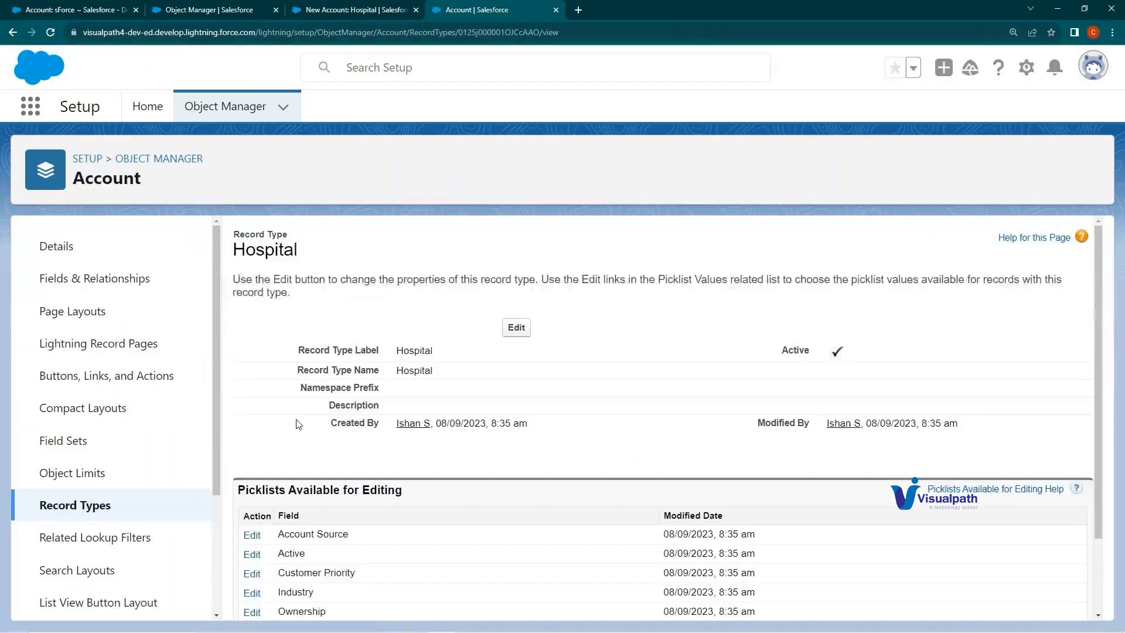
scroll(259, 398, "down", 2)
left_click_drag(249, 398, 415, 393)
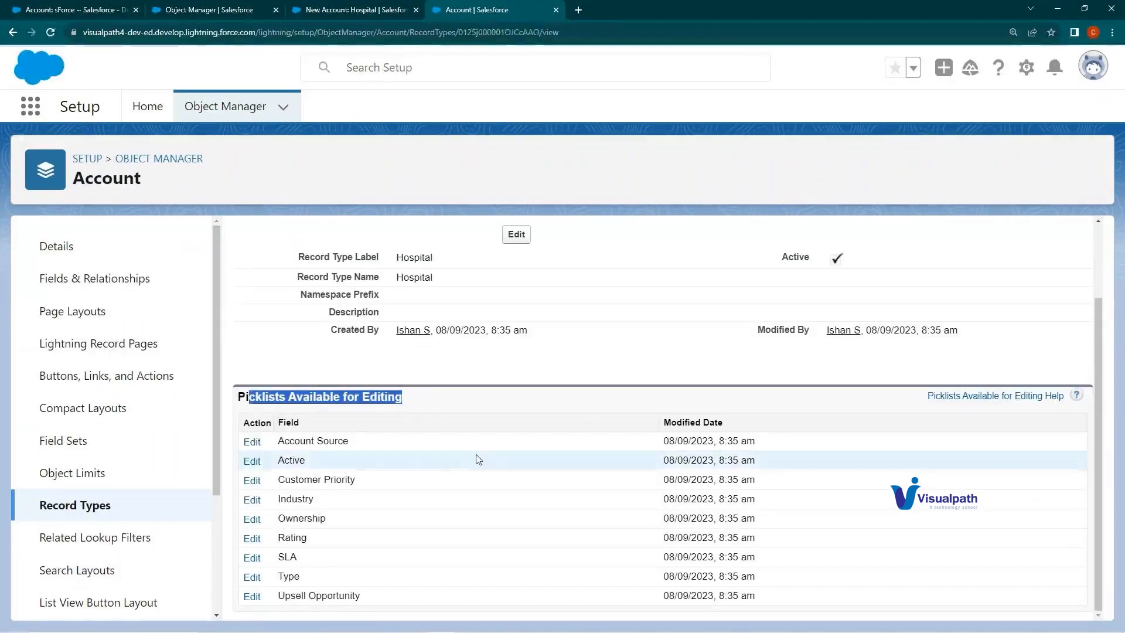
Step: View the Active picklist's selected values for the Hospital record type and leave without saving
left_click(252, 461)
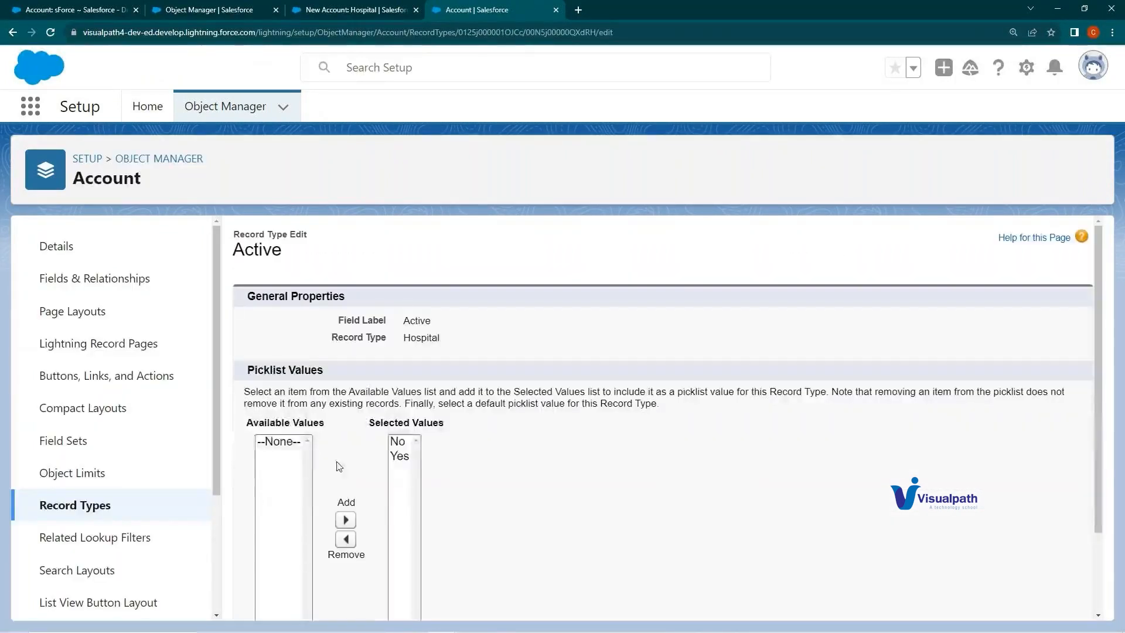
left_click_drag(245, 251, 286, 258)
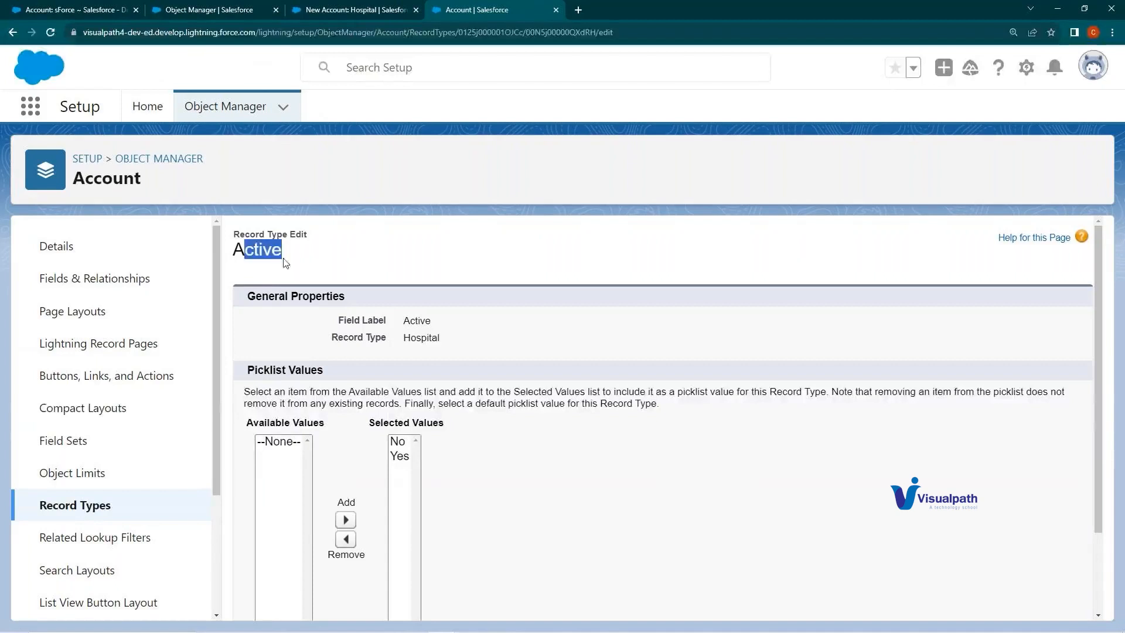
left_click(394, 6)
left_click(445, 8)
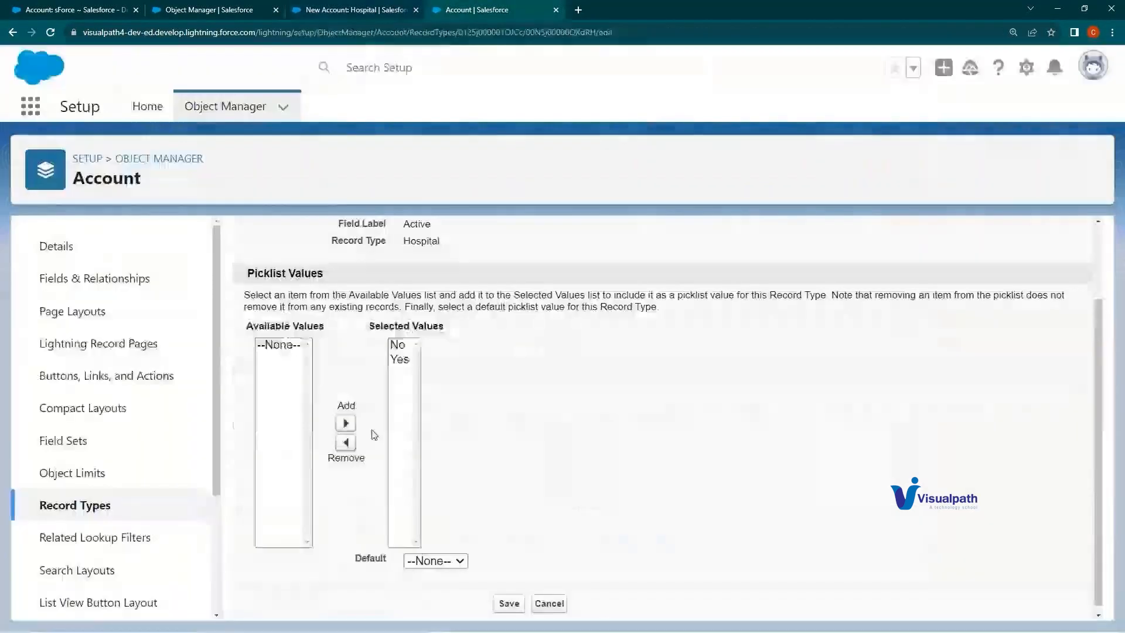
left_click(548, 598)
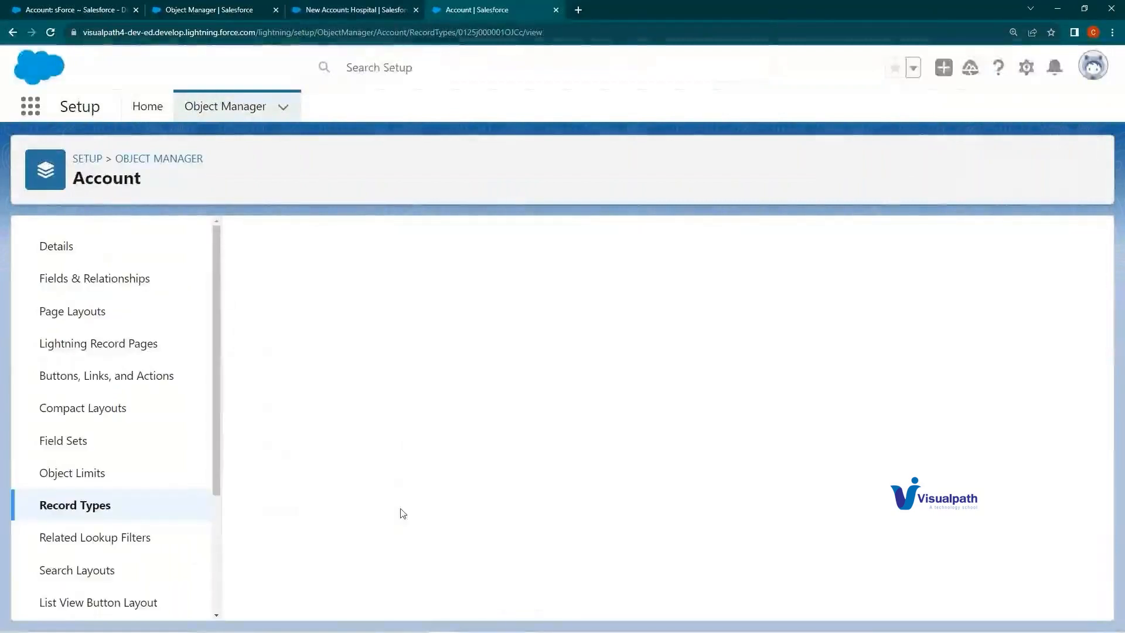
Step: Remove Cold from the Rating picklist's selected values for the Hospital record type and save
scroll(334, 480, "down", 1)
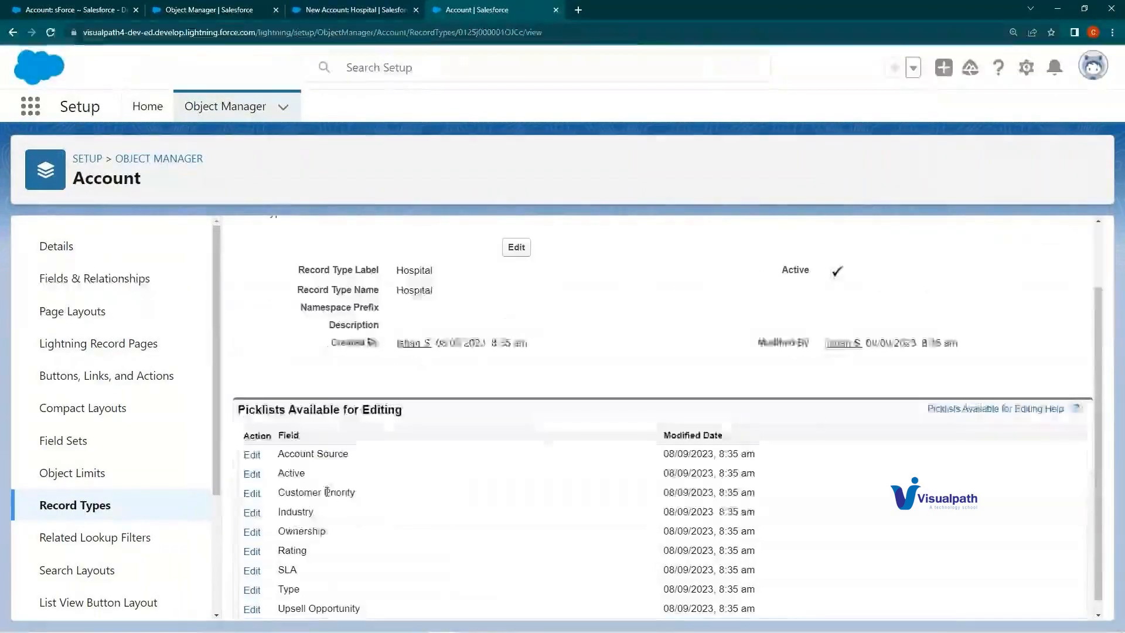
scroll(352, 381, "up", 2)
left_click_drag(388, 350, 445, 349)
scroll(271, 540, "down", 2)
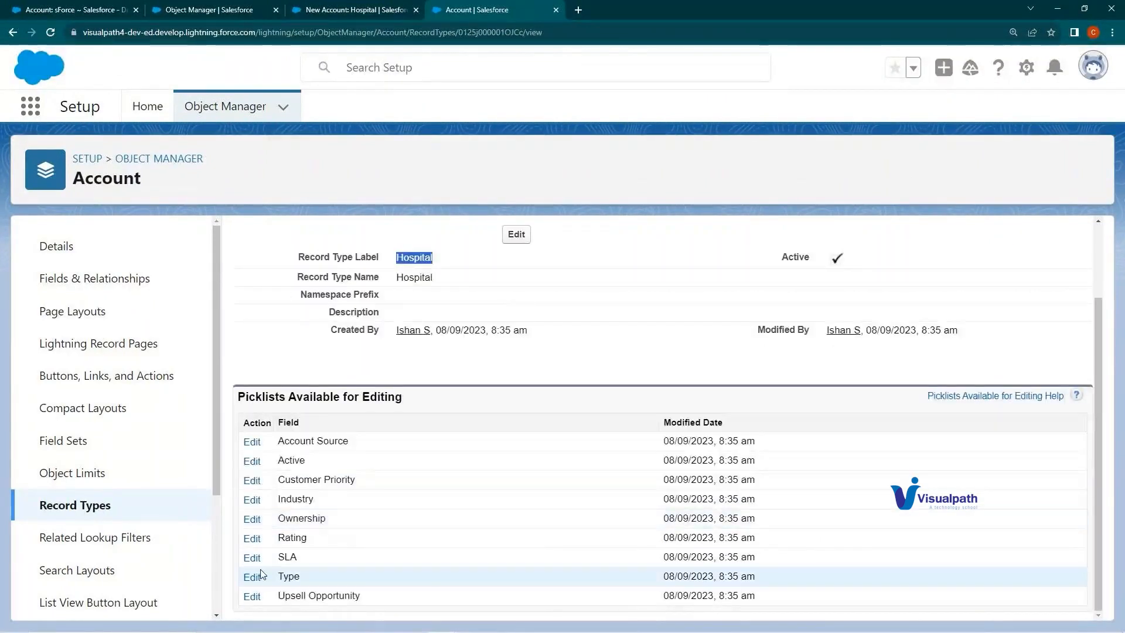
left_click(252, 538)
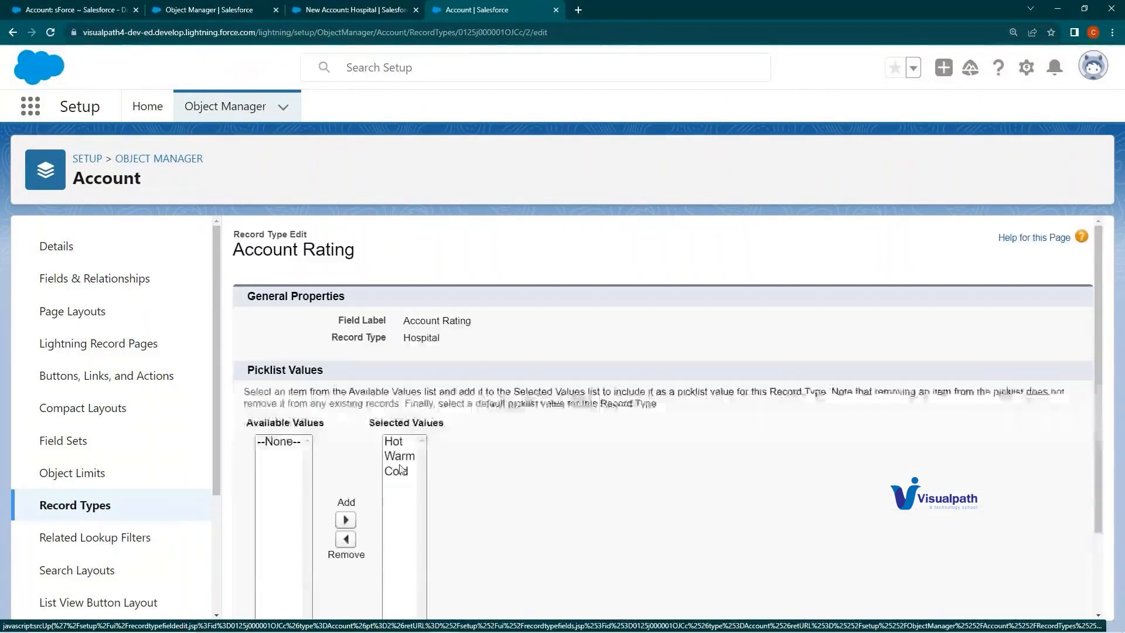
left_click(343, 519)
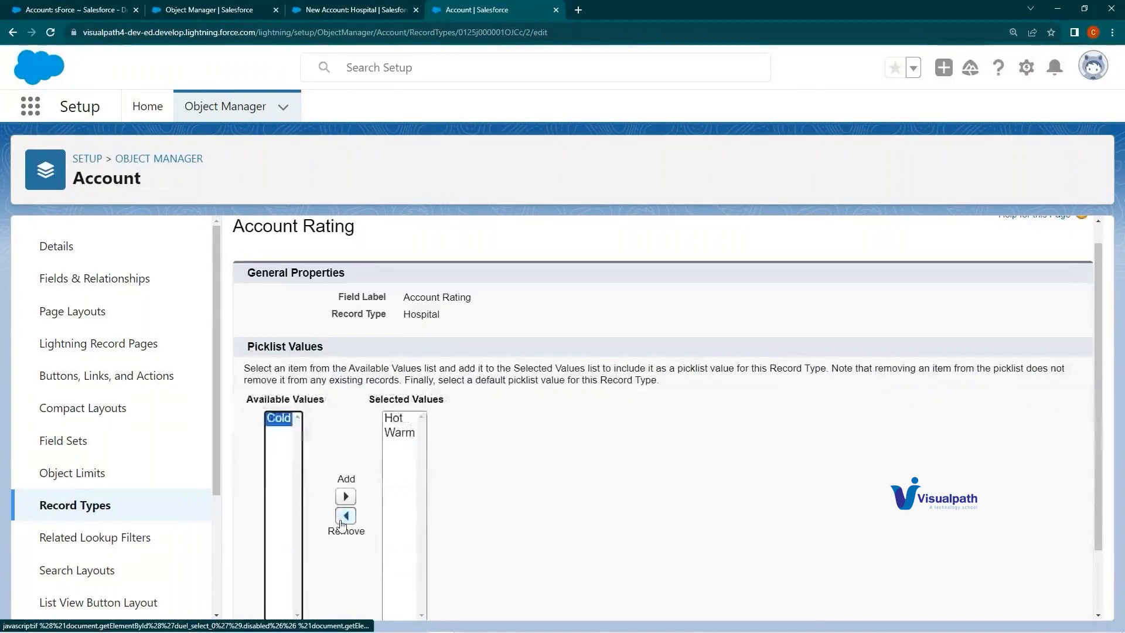
scroll(517, 467, "down", 2)
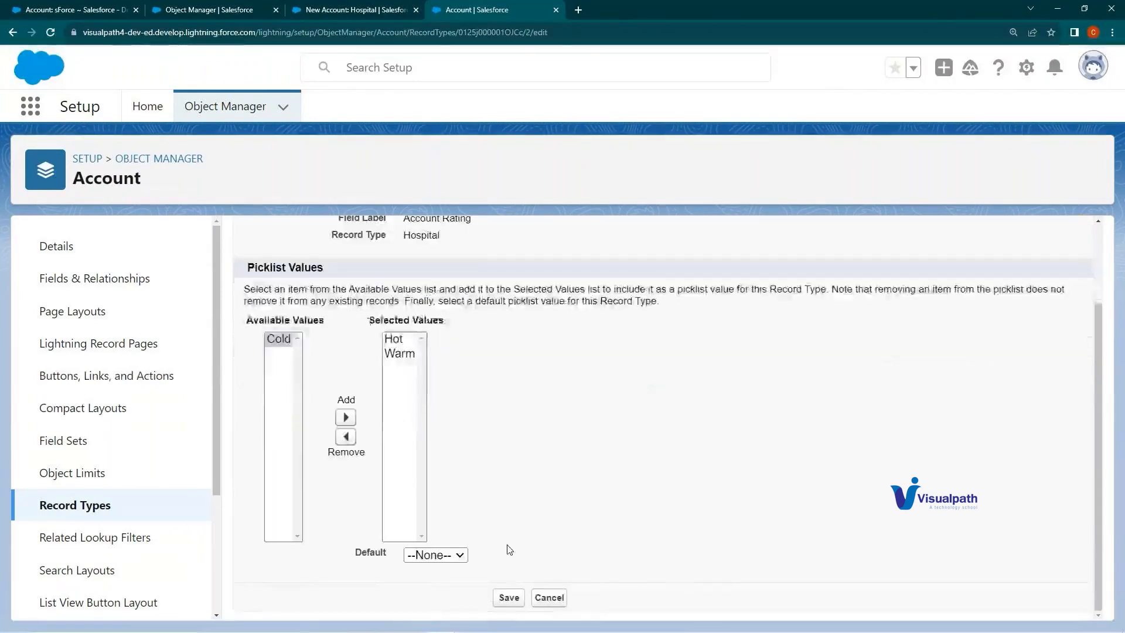
left_click(504, 595)
Step: Start a new account with the Hospital record type, check the Rating picklist's options, and cancel it
left_click(372, 5)
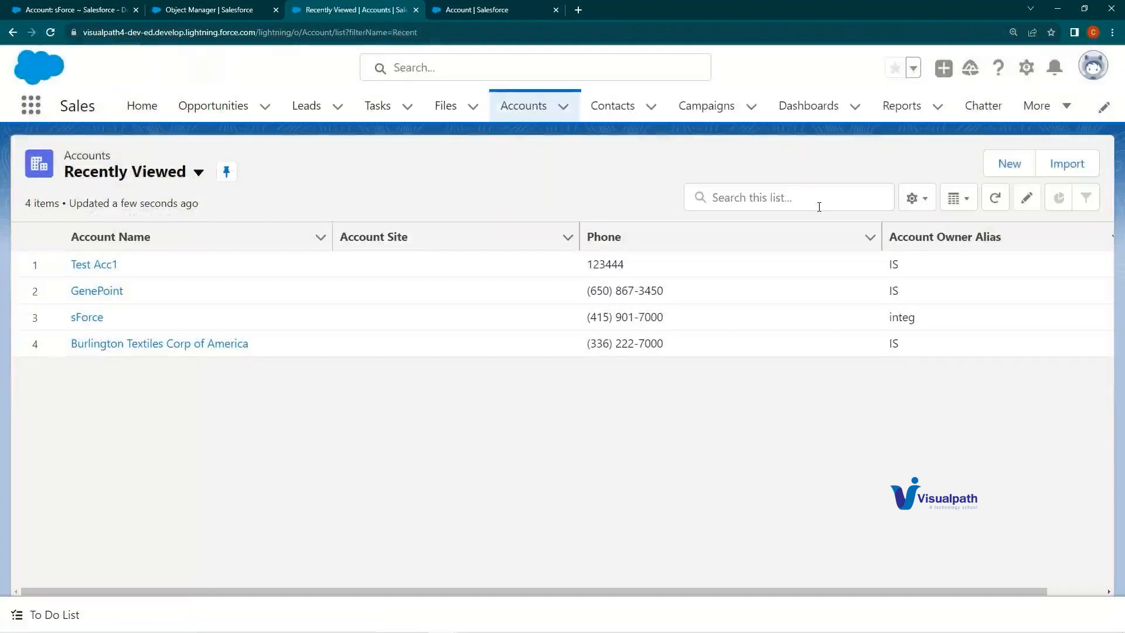
left_click(1014, 164)
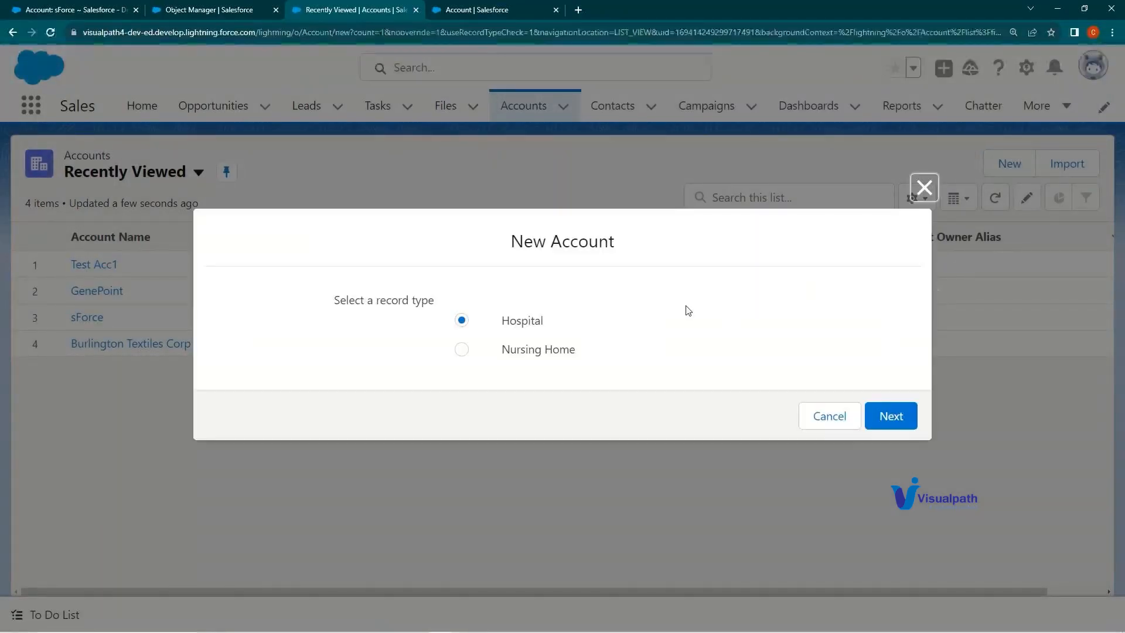
left_click(904, 415)
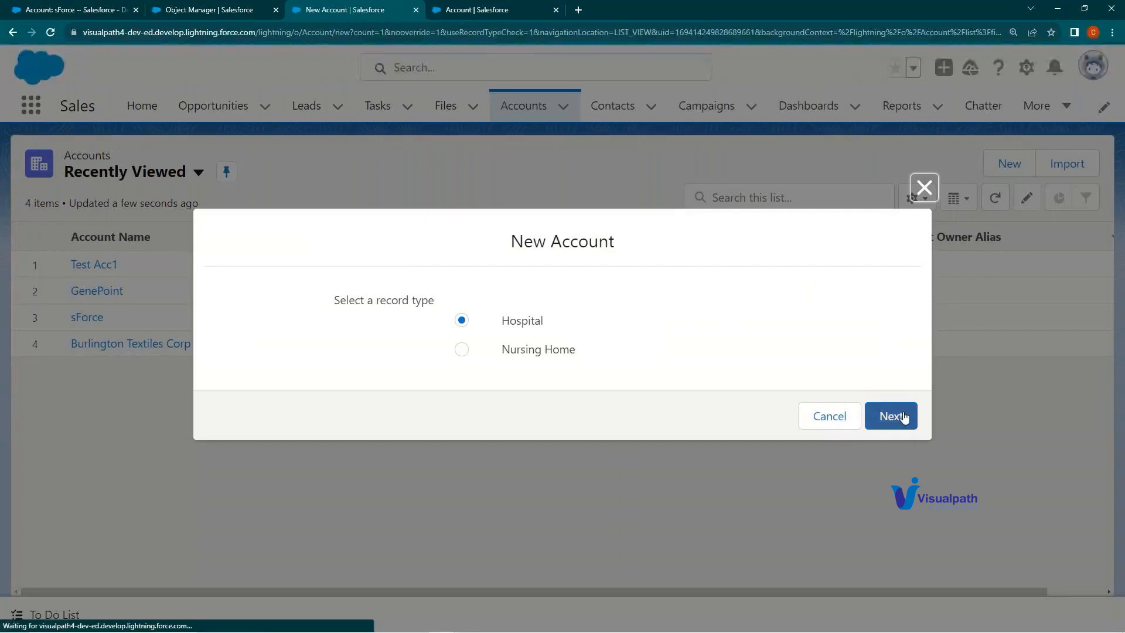
left_click(758, 253)
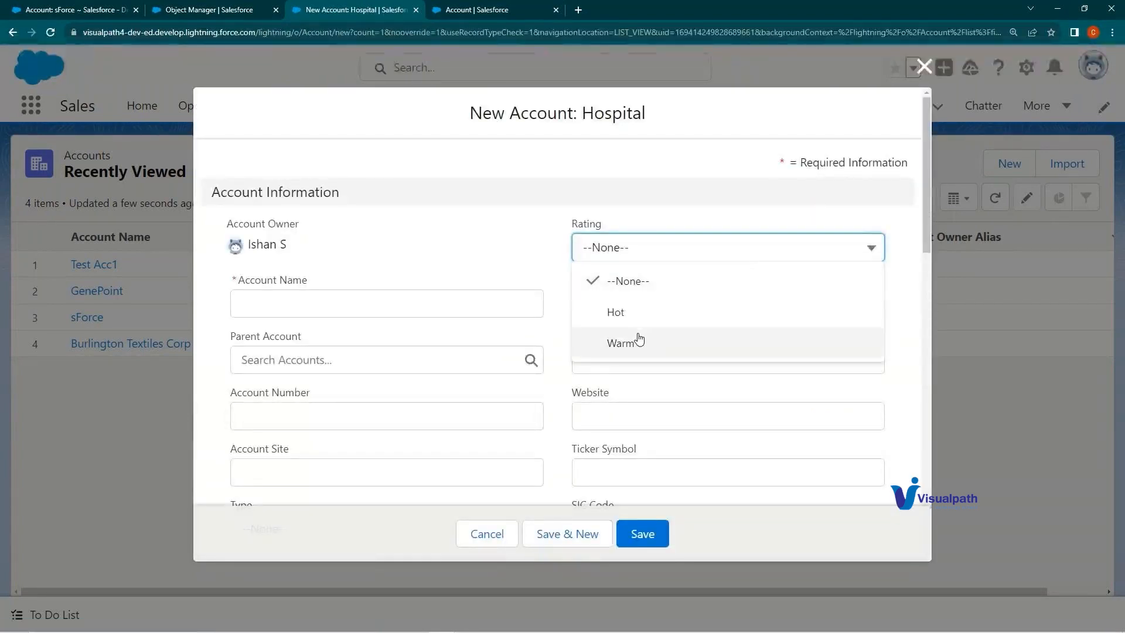
left_click(486, 534)
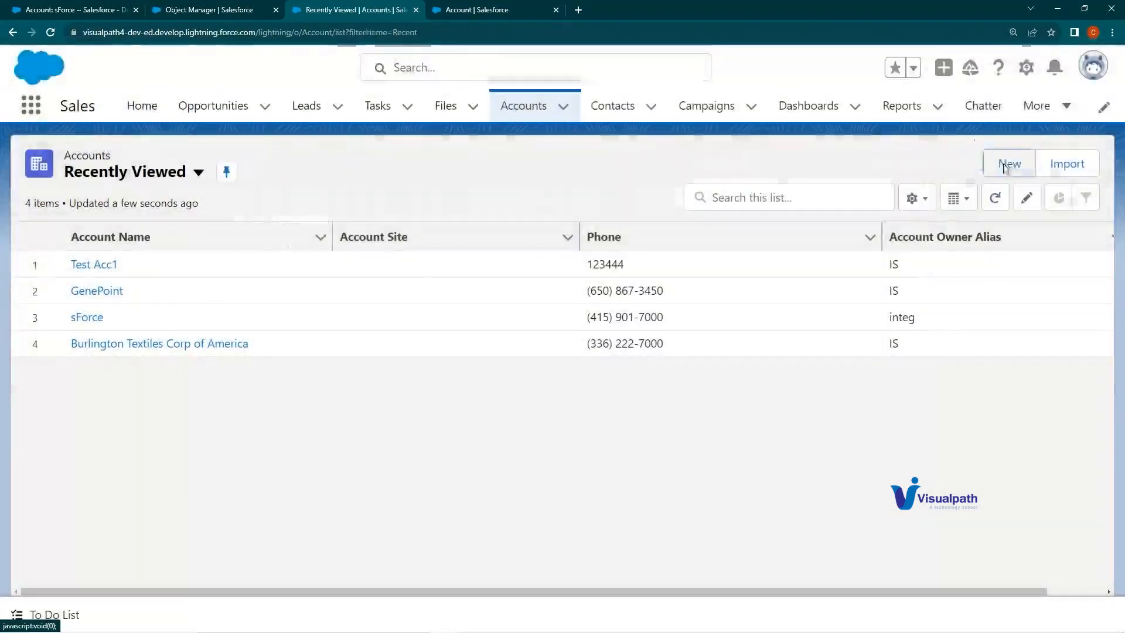
Step: Start a new account with the Nursing Home record type and view the Active and Type picklists' options
left_click(1010, 163)
left_click(463, 350)
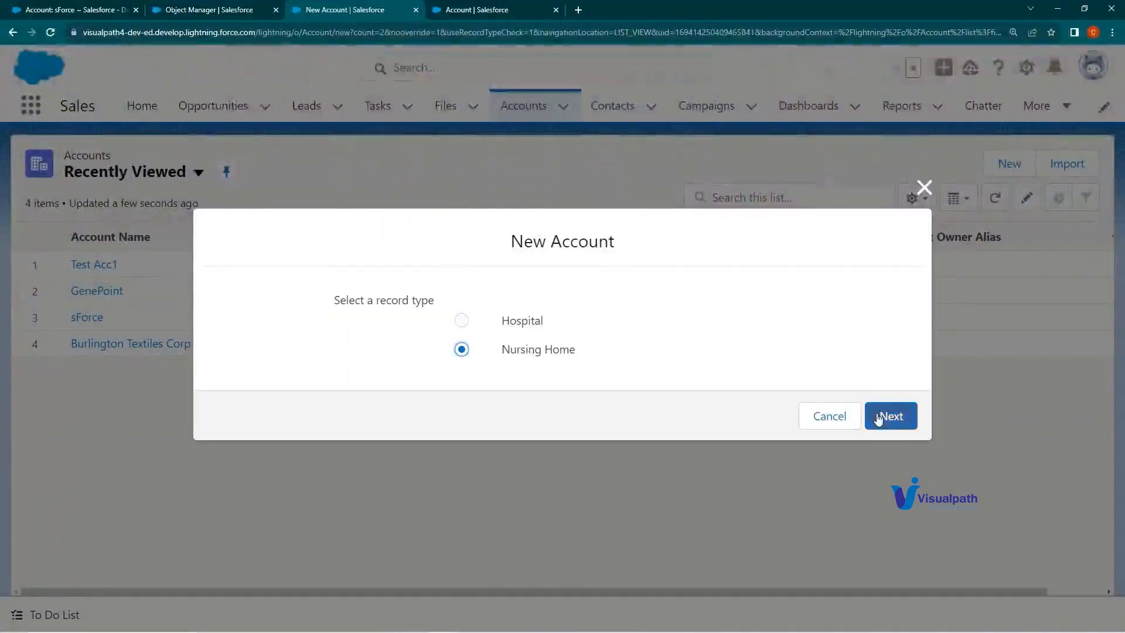
left_click(881, 416)
left_click(725, 255)
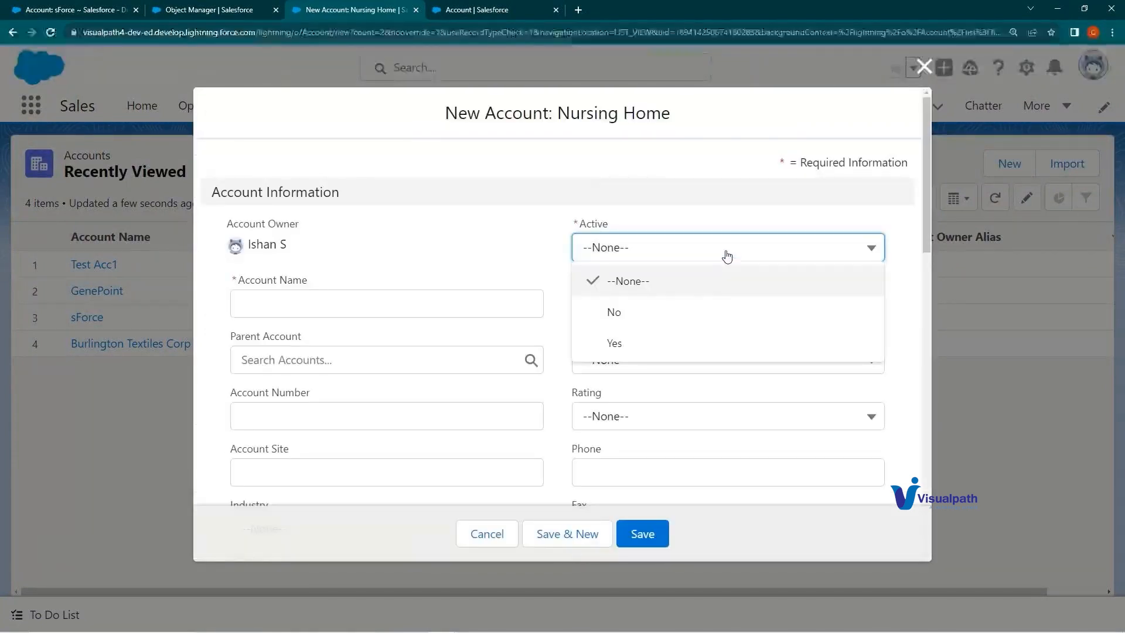
left_click(695, 291)
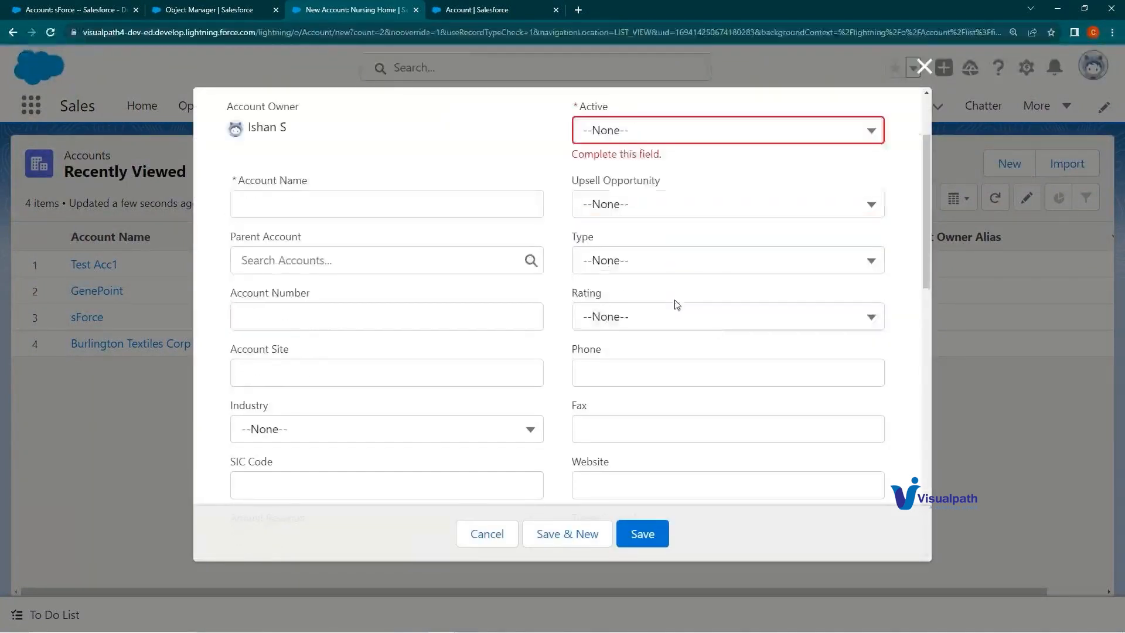
left_click(652, 272)
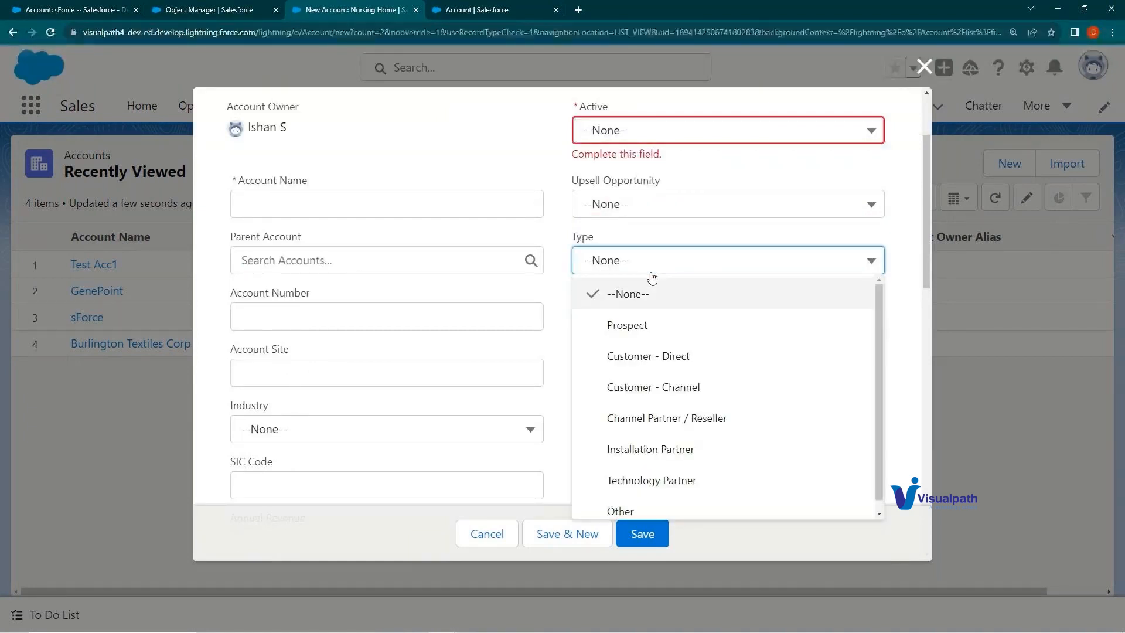
Step: Review the Hospital record type's picklists available for editing, and cancel the new Nursing Home account
left_click(503, 11)
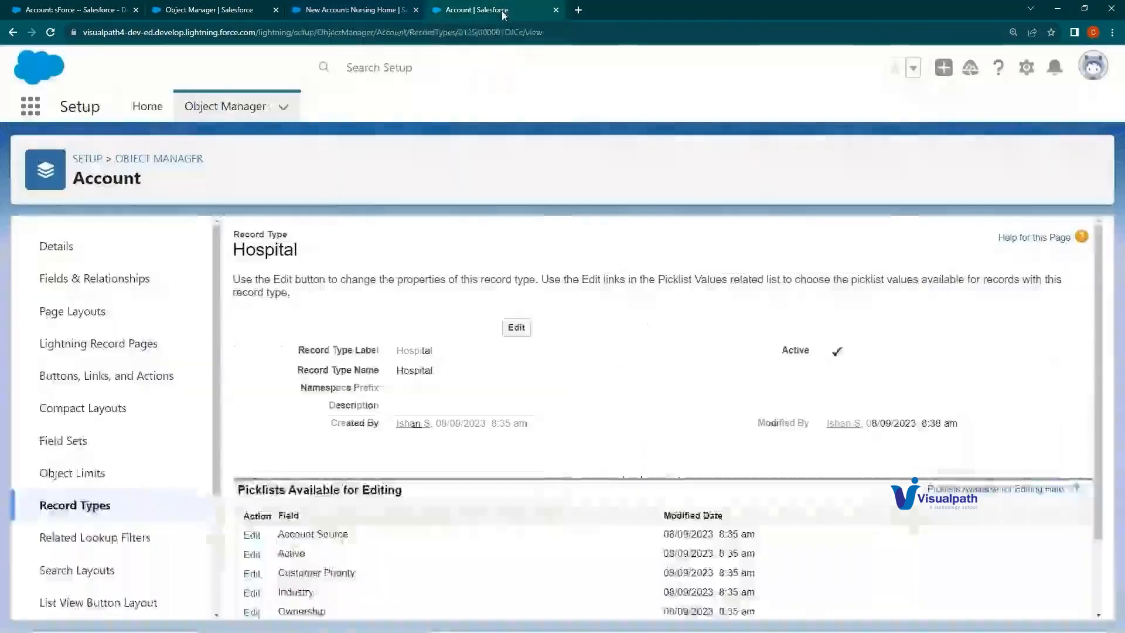
scroll(464, 405, "down", 3)
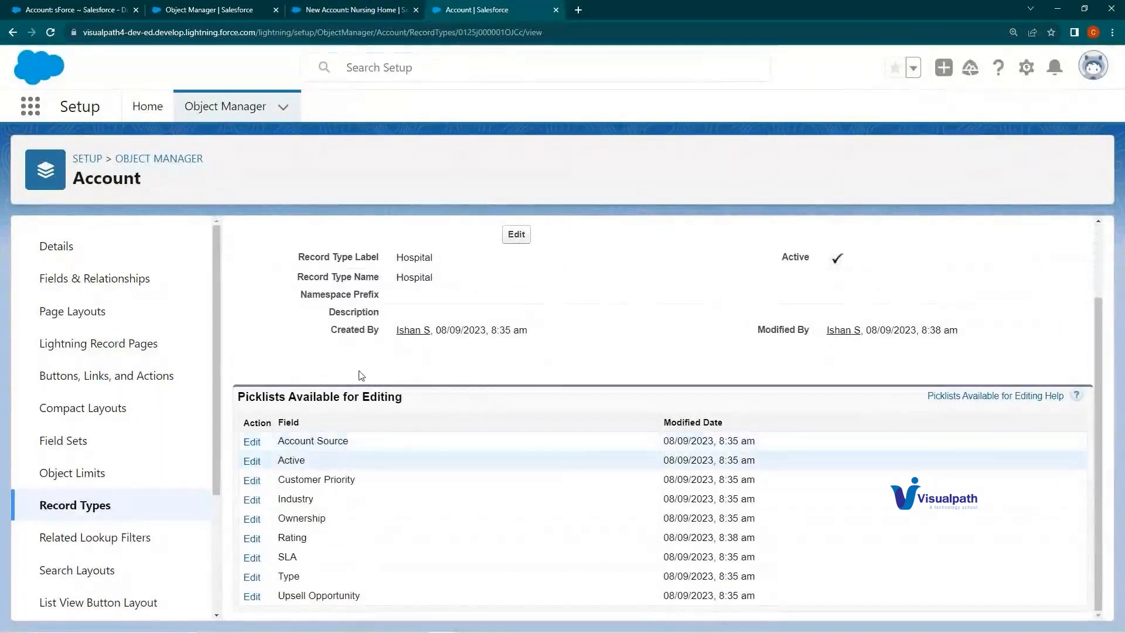
left_click(329, 16)
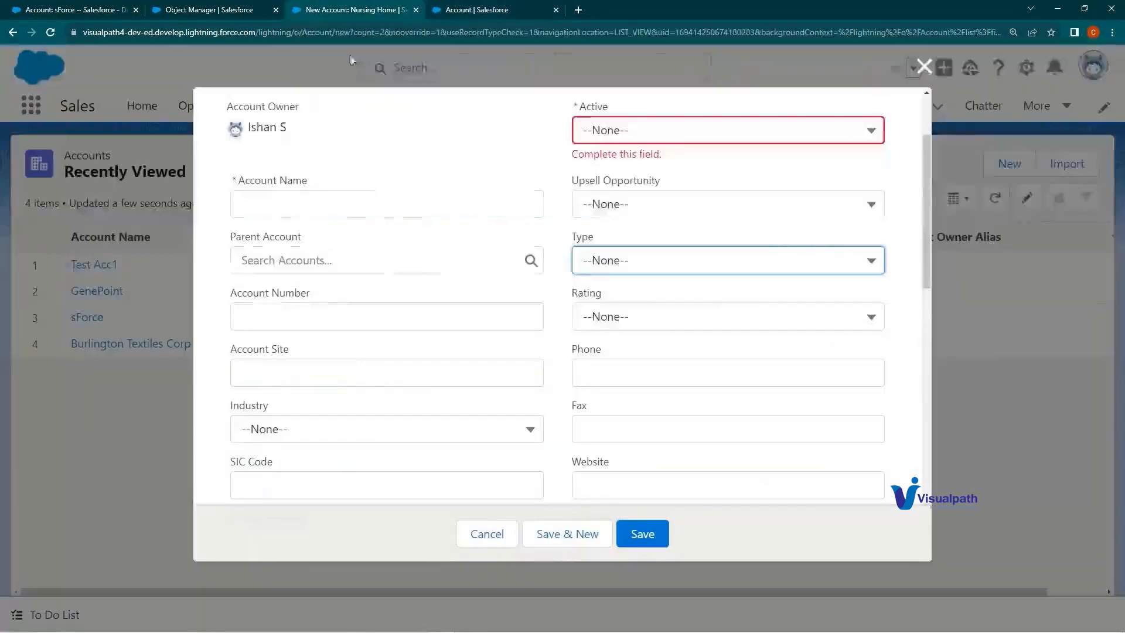
left_click(479, 531)
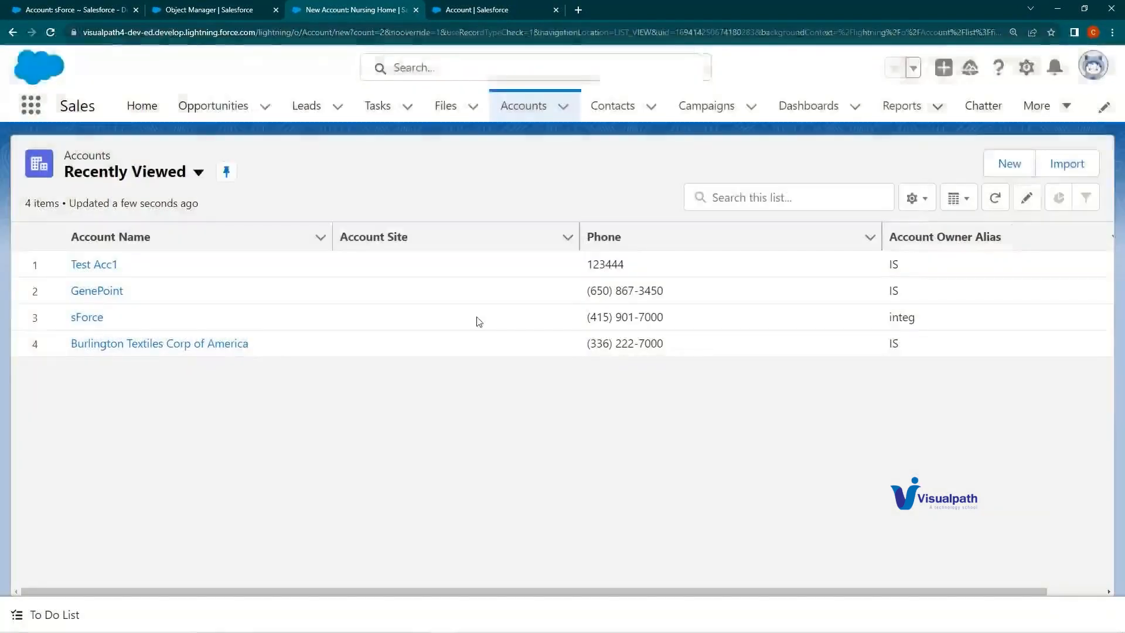
left_click(1009, 163)
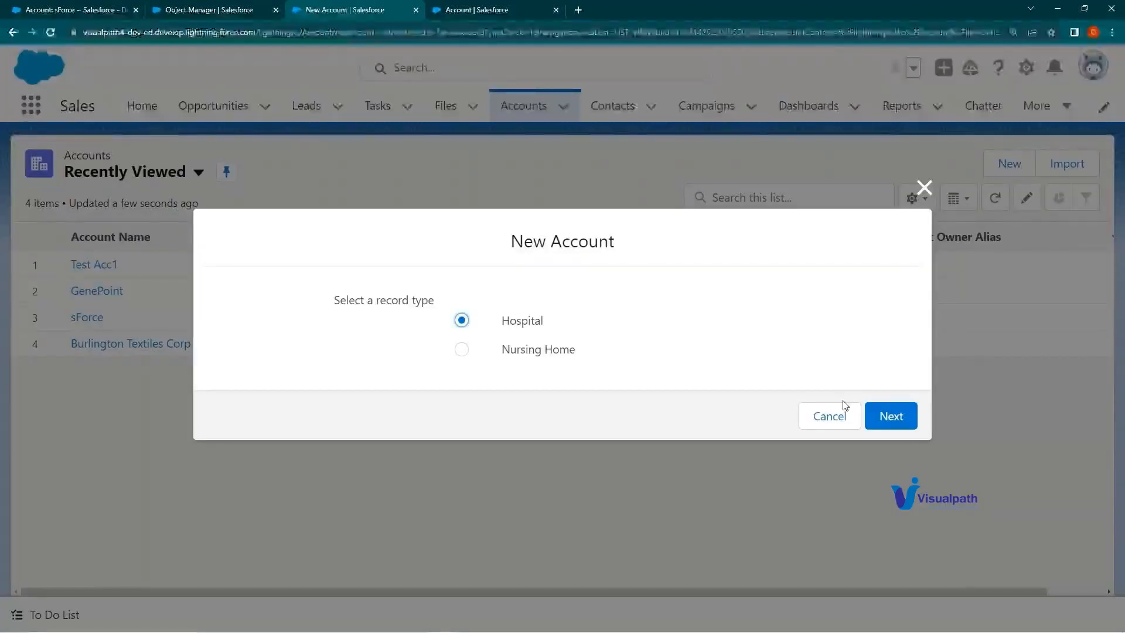
left_click(869, 411)
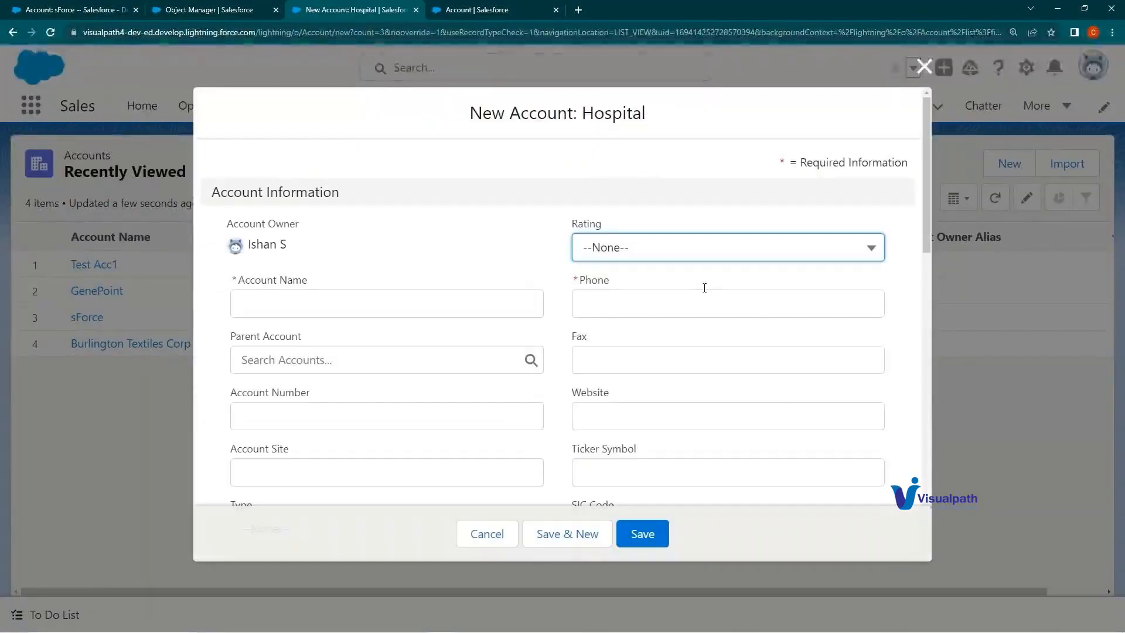
left_click(485, 530)
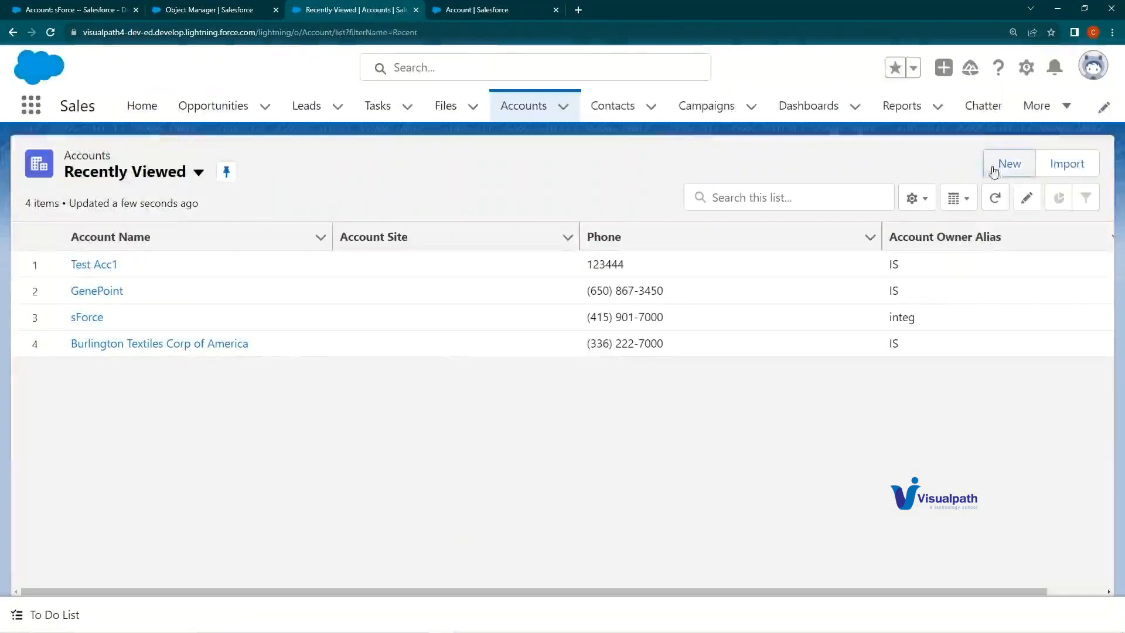
Step: Start a new Nursing Home account, check the Rating picklist's options, and cancel the account
left_click(991, 169)
left_click(610, 358)
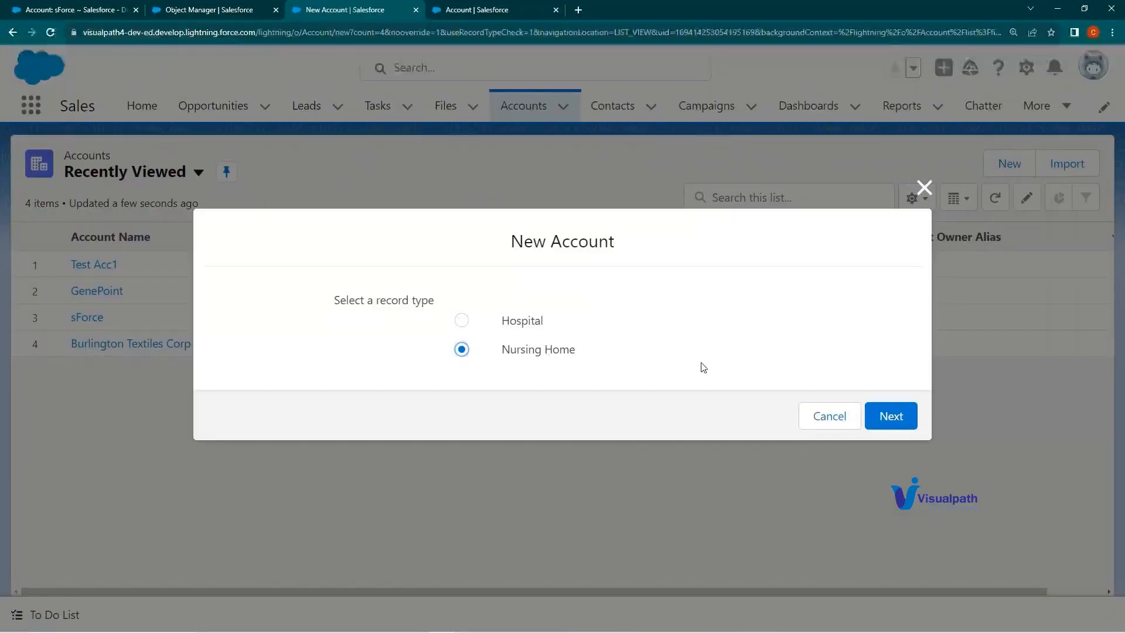
left_click(890, 417)
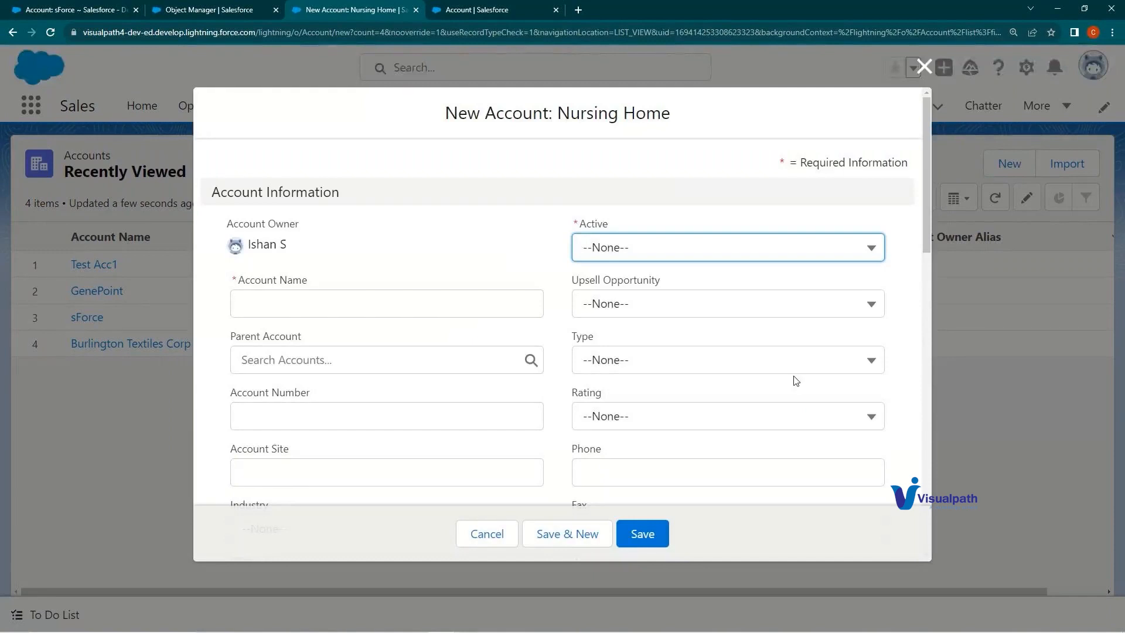
scroll(710, 357, "down", 2)
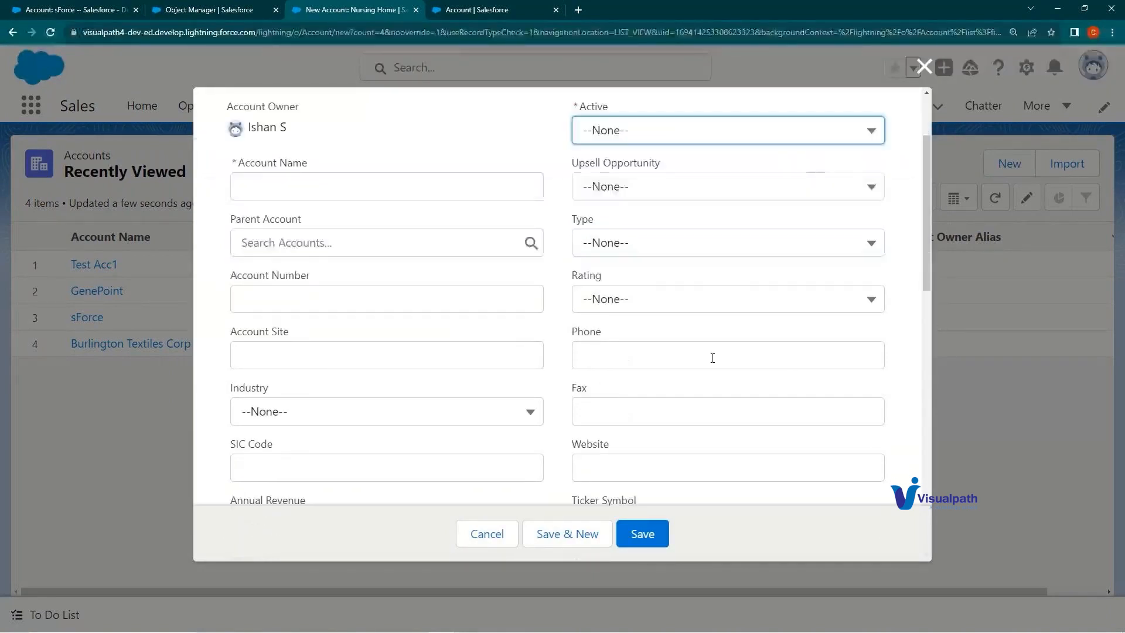
left_click(709, 319)
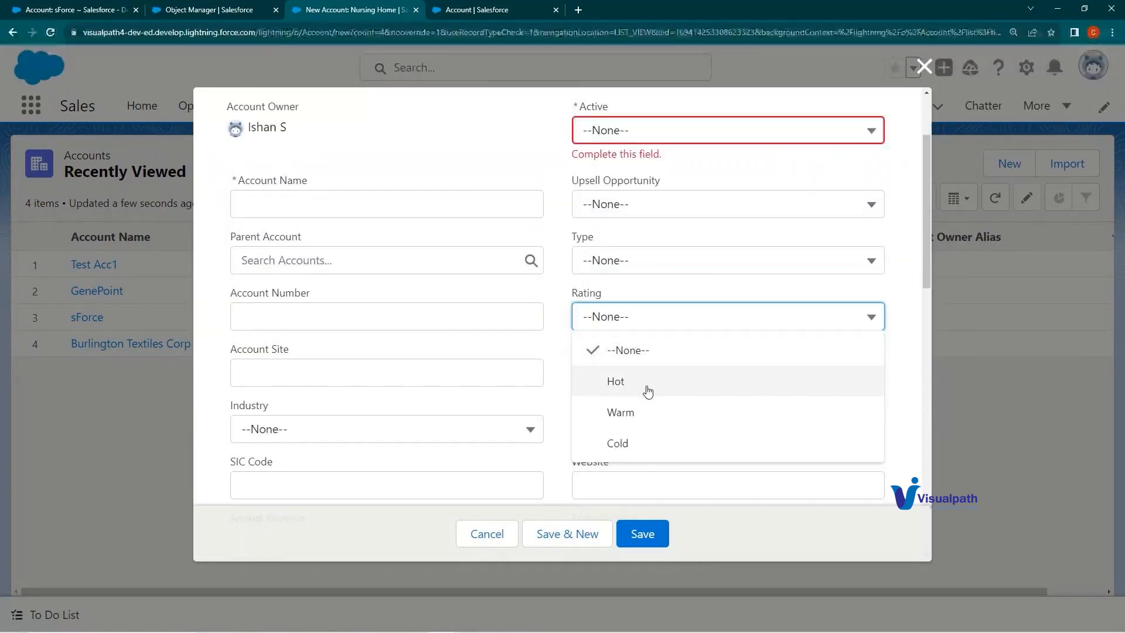
left_click(497, 527)
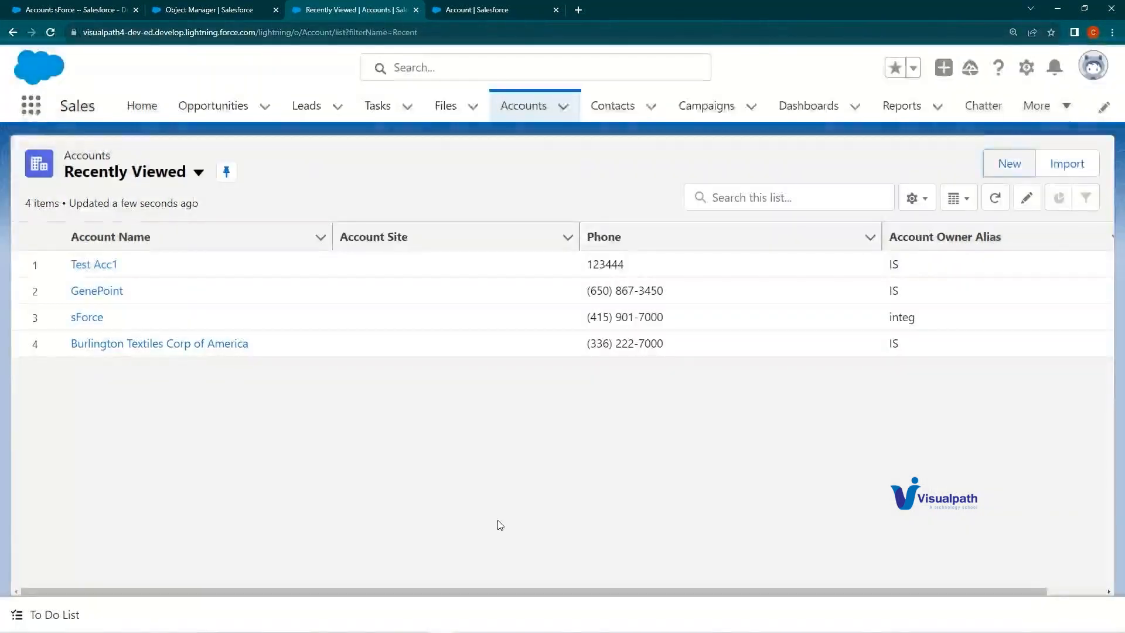
Step: Switch to the Google Slides presentation, show the Search Layouts in Salesforce slide, and return to the Salesforce accounts list
key("alt+Tab")
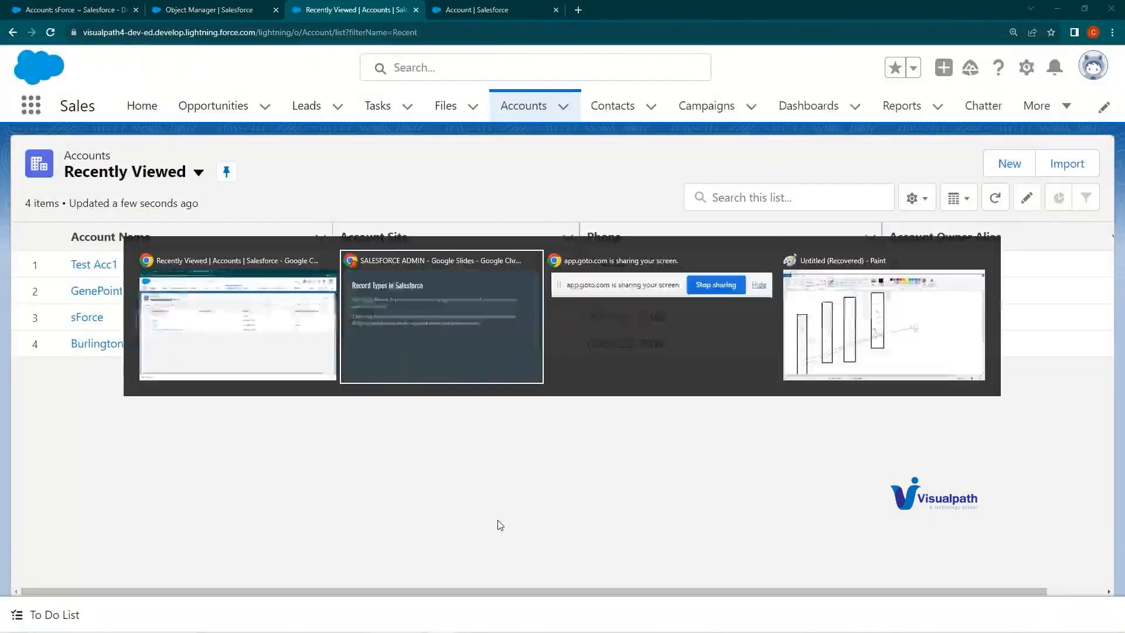
key("Right")
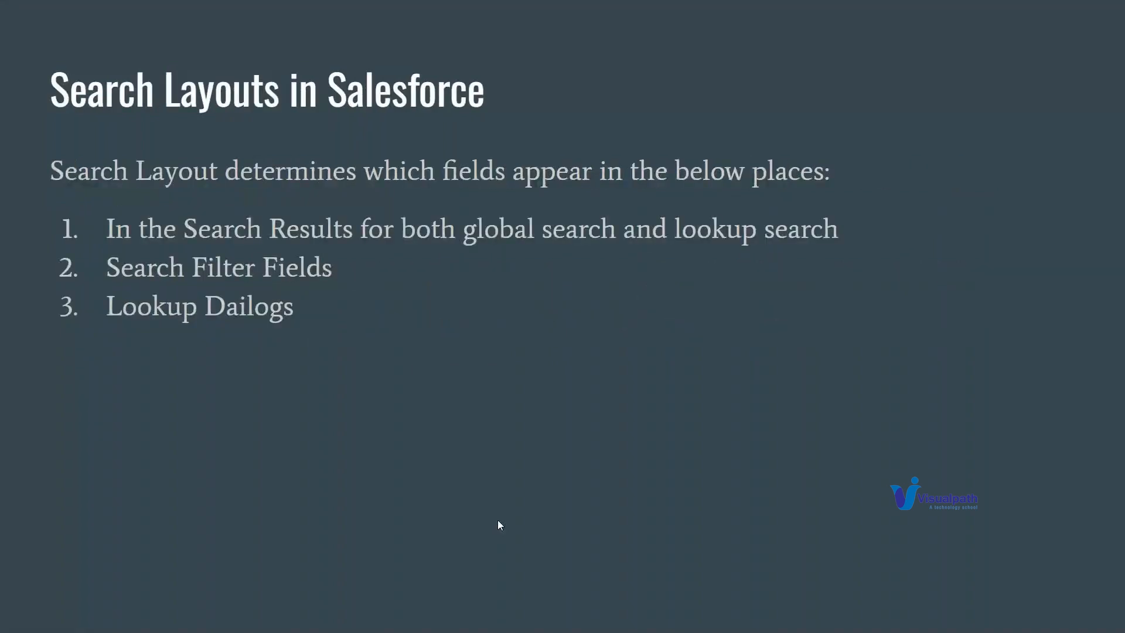
key("alt+Tab")
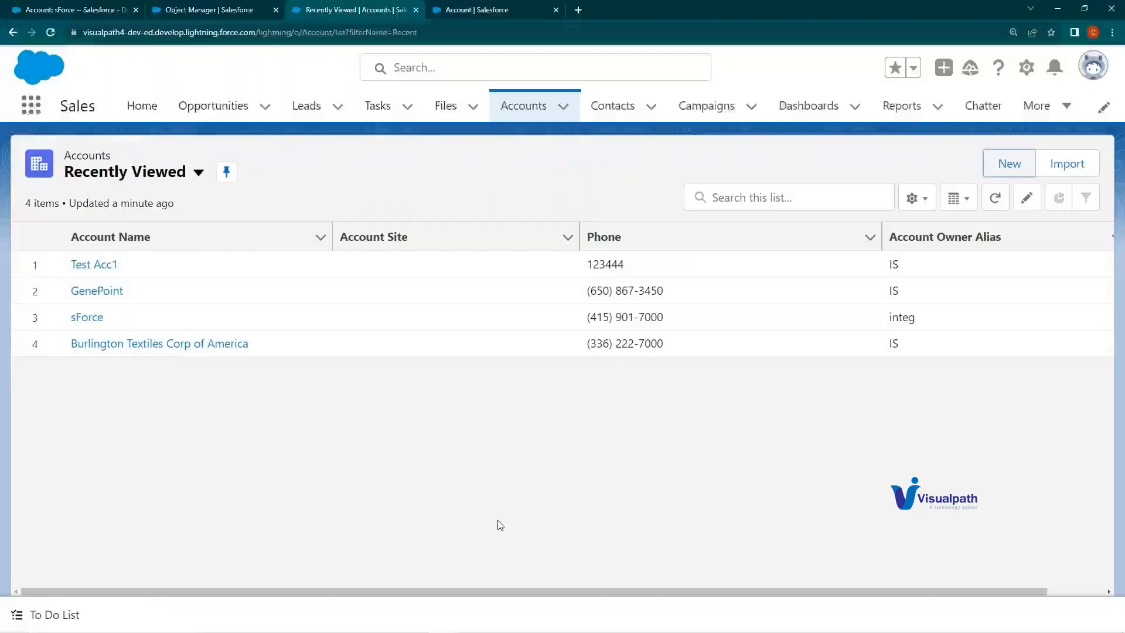
Step: Search globally for "Test" and examine the fields shown for the recommended account Test Acc1
left_click(403, 67)
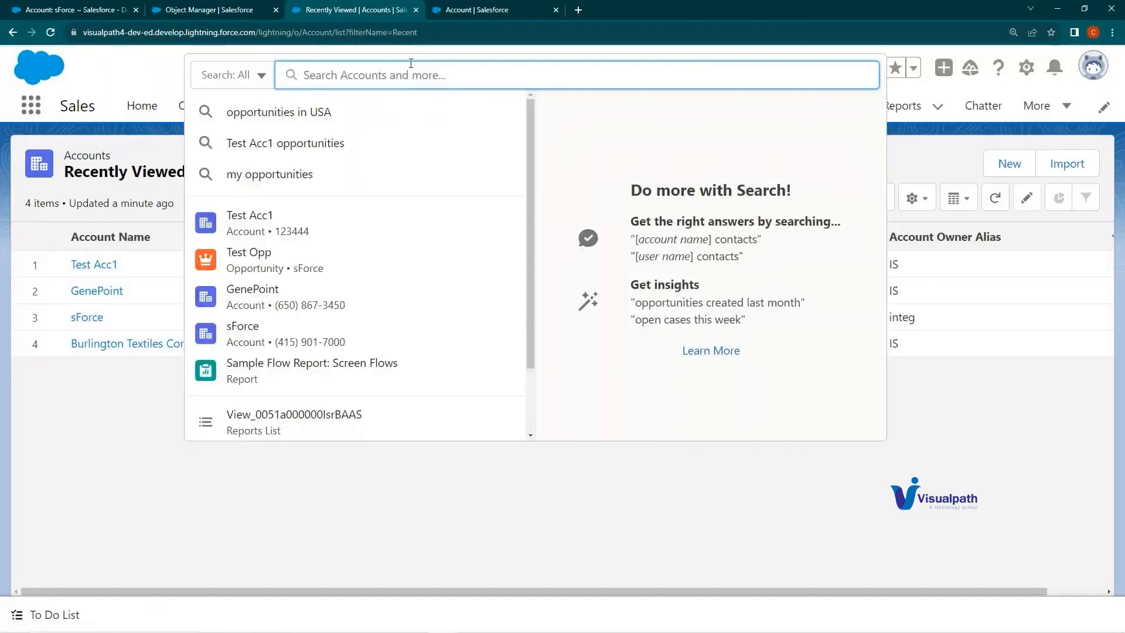
type("Test")
key("Return")
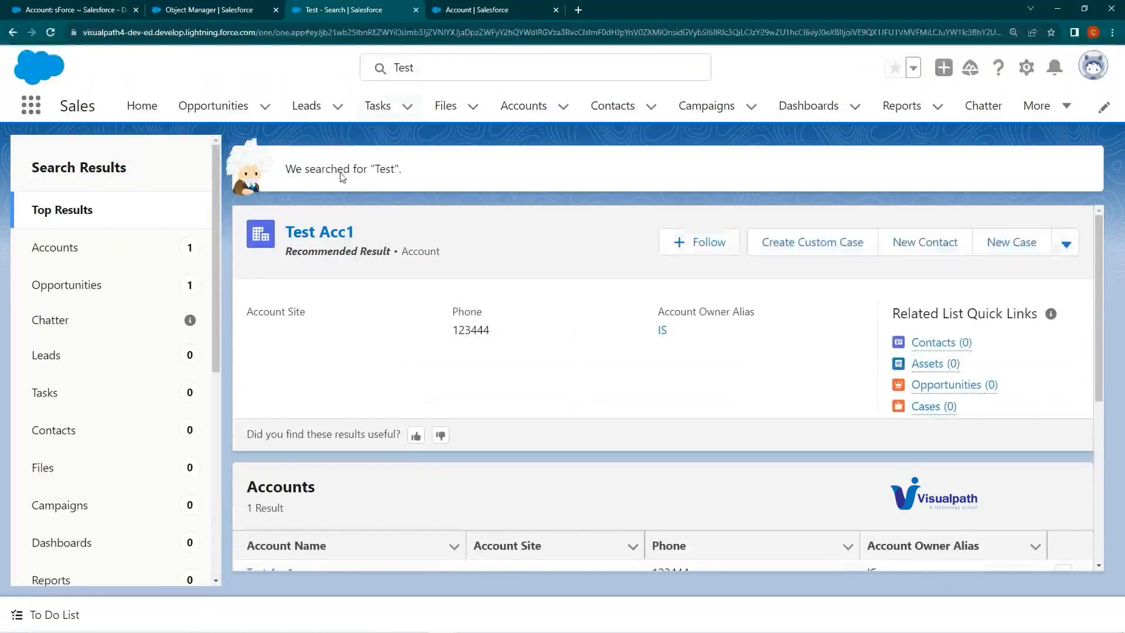
left_click_drag(251, 315, 595, 319)
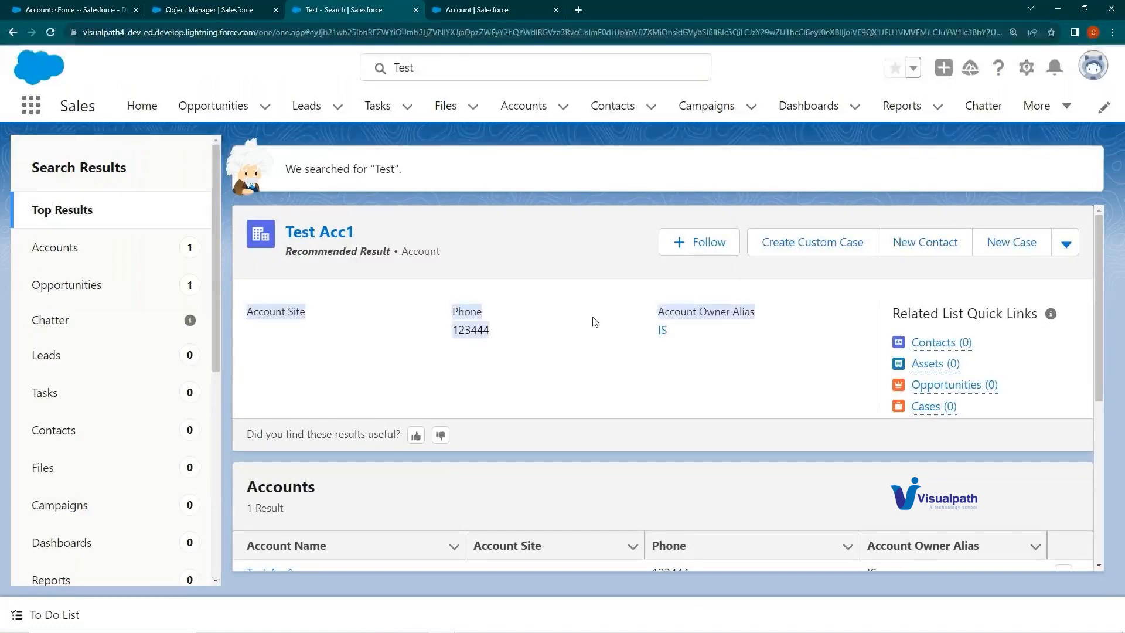
left_click(495, 317)
left_click_drag(665, 313, 757, 320)
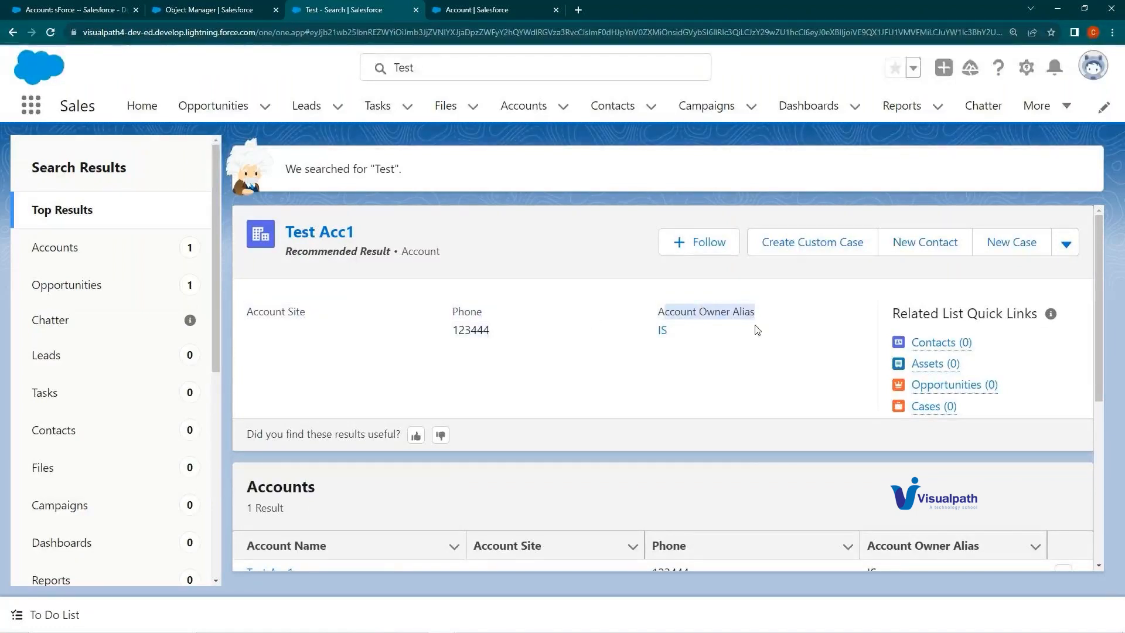
Step: Examine the columns of the Accounts table in the search results, from Account Name to Account Owner Alias
scroll(743, 341, "down", 4)
scroll(652, 363, "up", 1)
left_click(287, 375)
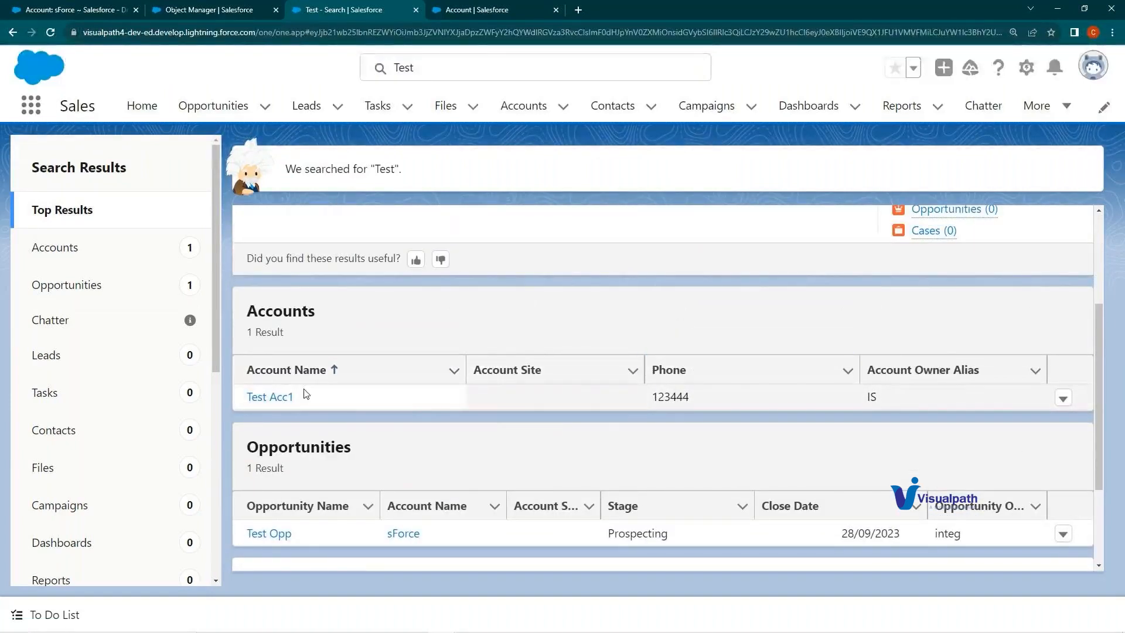
left_click(875, 363)
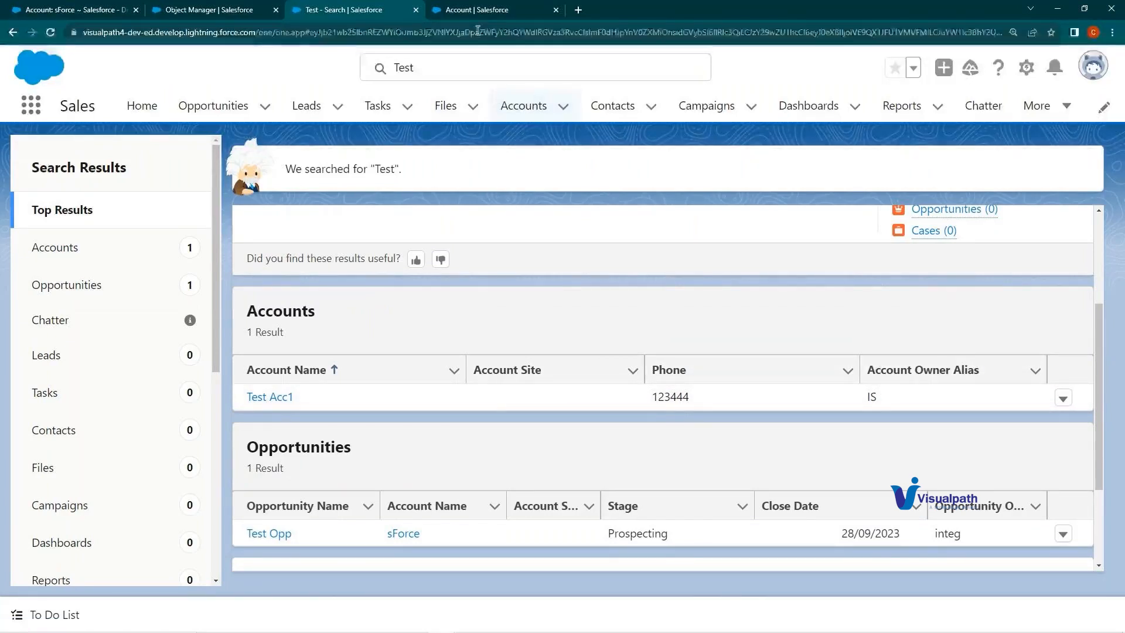
Step: Open the Account object's Search Layouts in Setup and examine the profile list and its Default Layout entry
left_click(480, 9)
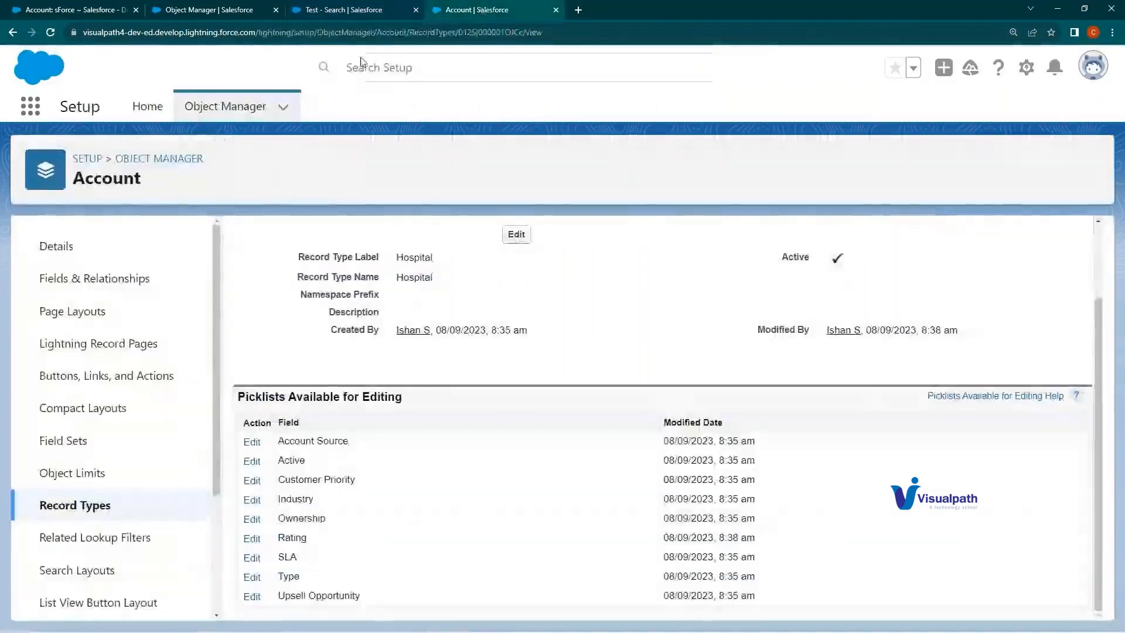
scroll(113, 409, "down", 2)
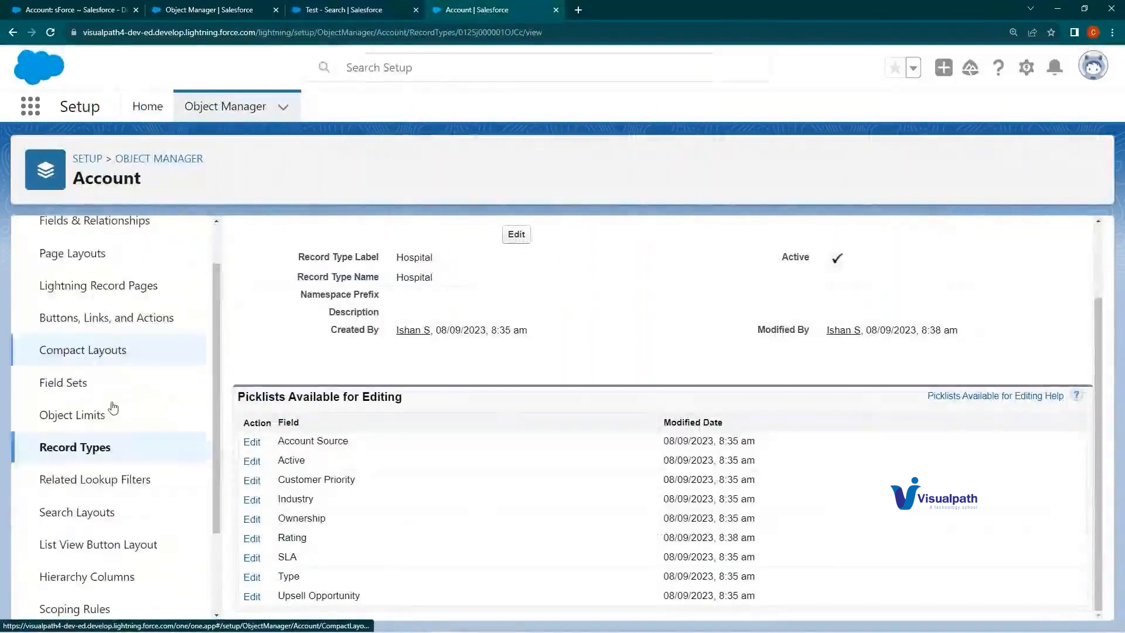
left_click(113, 455)
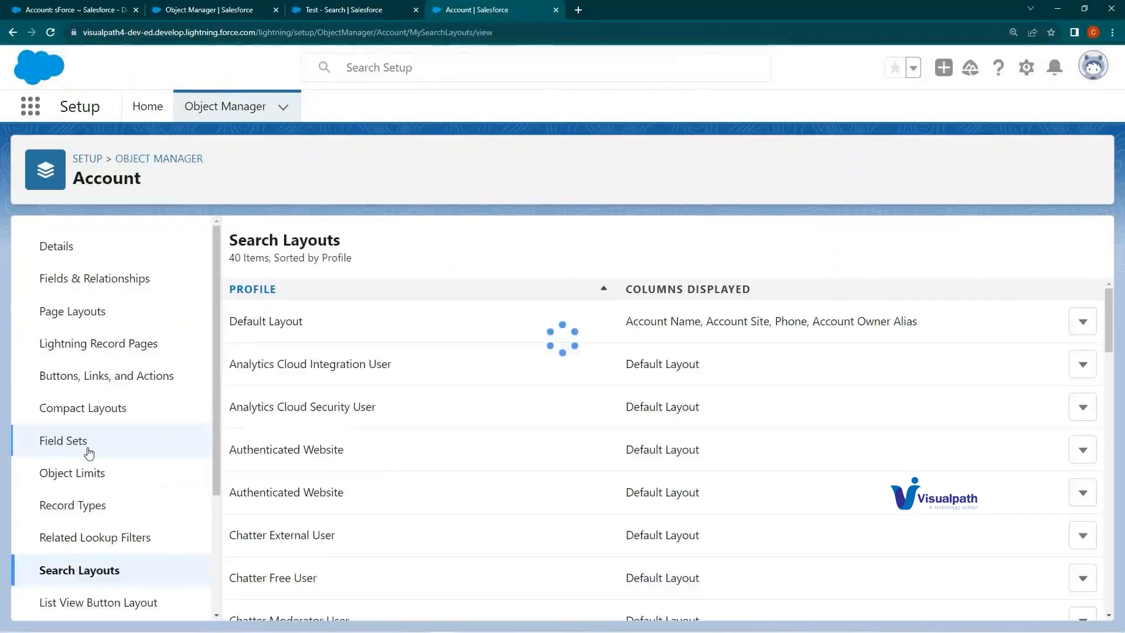
scroll(558, 348, "down", 6)
scroll(575, 385, "up", 6)
left_click_drag(632, 364, 458, 449)
double_click(330, 326)
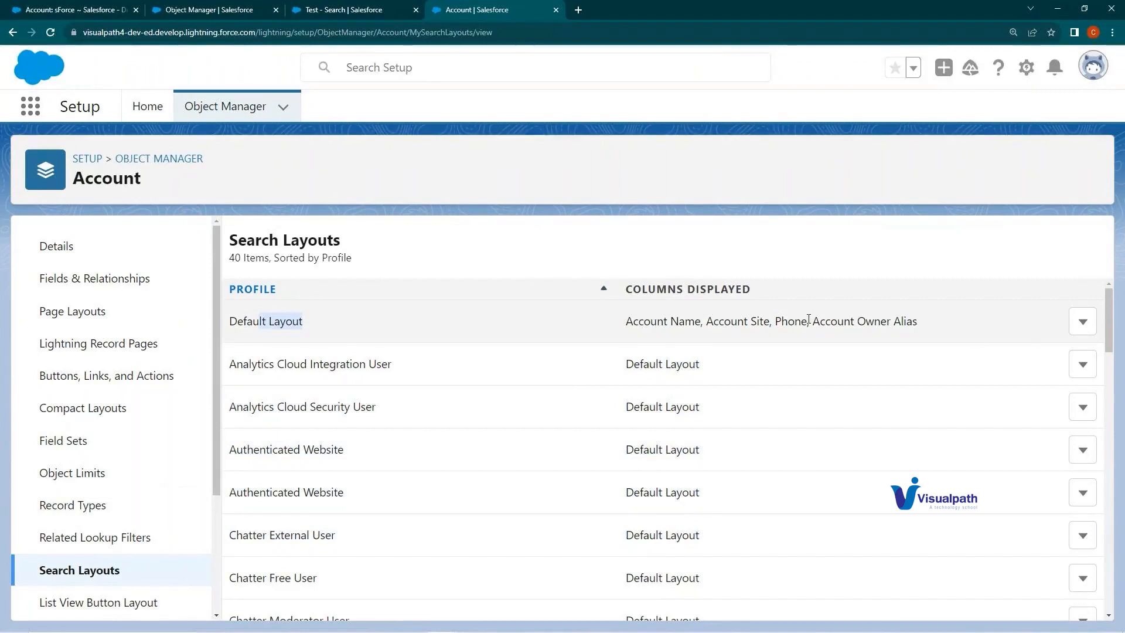
Step: Compare the Default Layout's displayed columns with the Accounts table columns in the "Test" search results, and return to Search Layouts
left_click(670, 324)
double_click(731, 324)
double_click(792, 325)
double_click(836, 325)
left_click(372, 9)
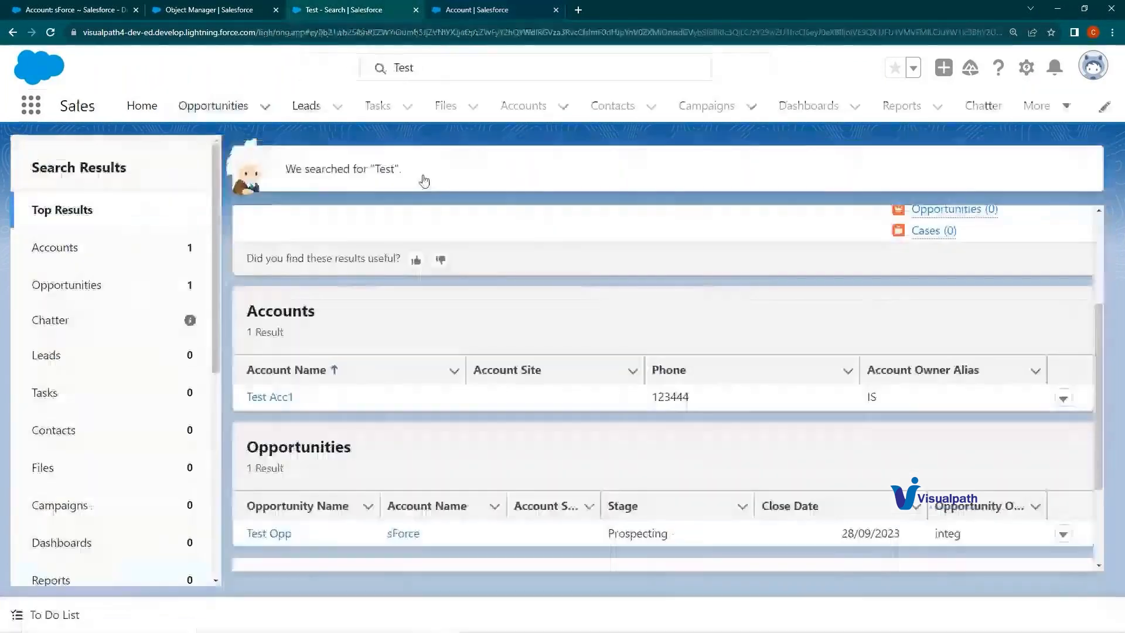
left_click(681, 375)
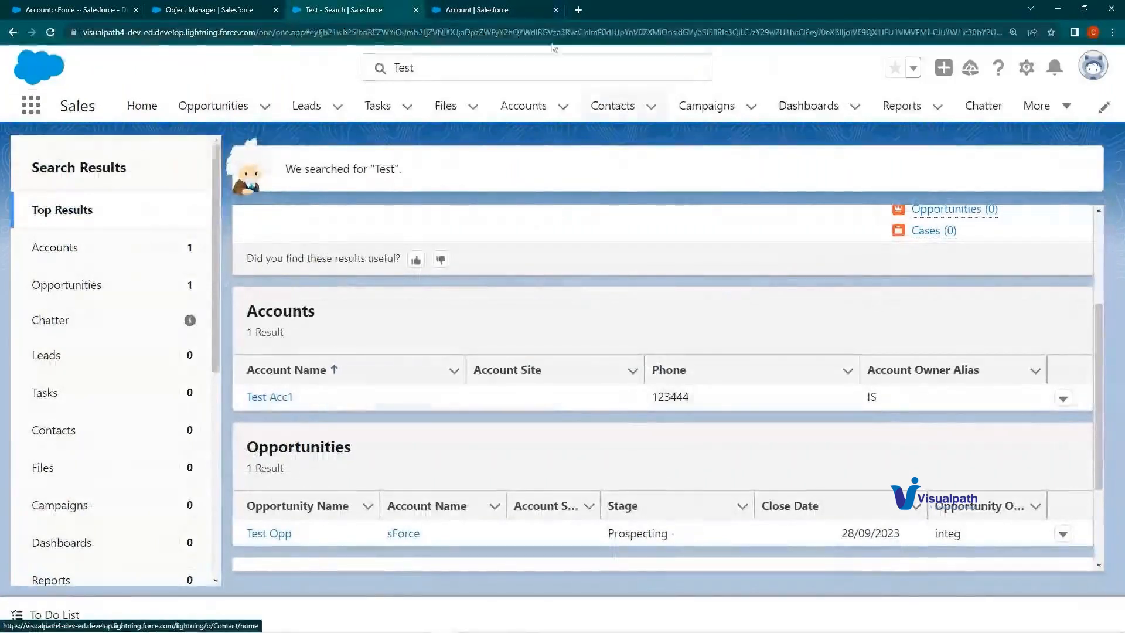
left_click(508, 10)
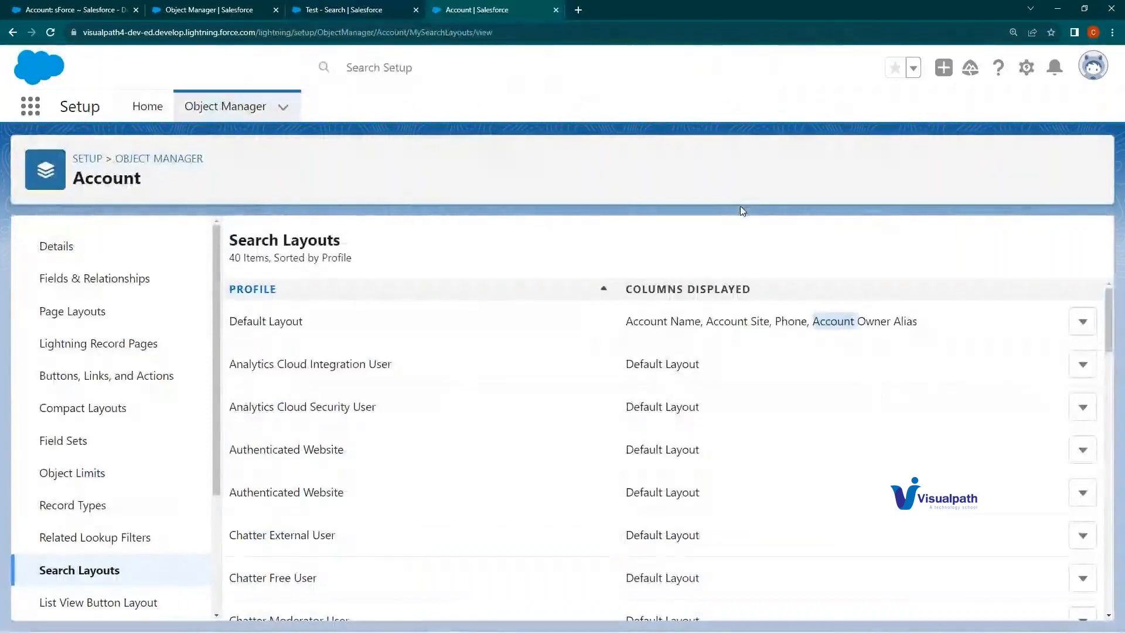
Step: Open the default Account search layout for editing, review its selected fields and Standard Buttons section, and cancel
left_click(1082, 322)
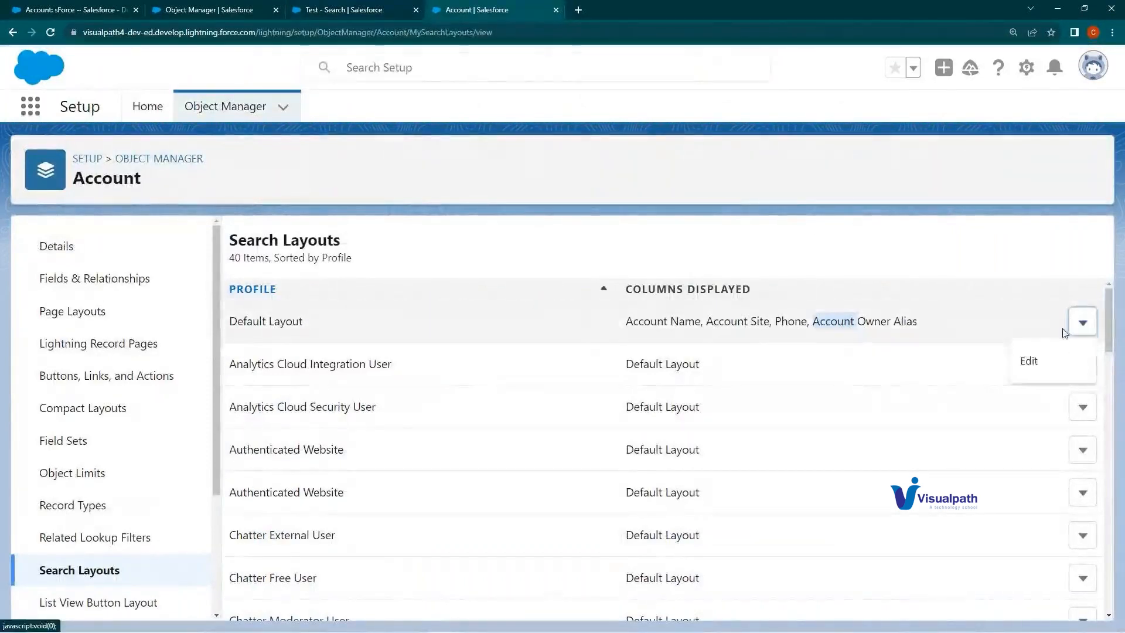
left_click(1029, 362)
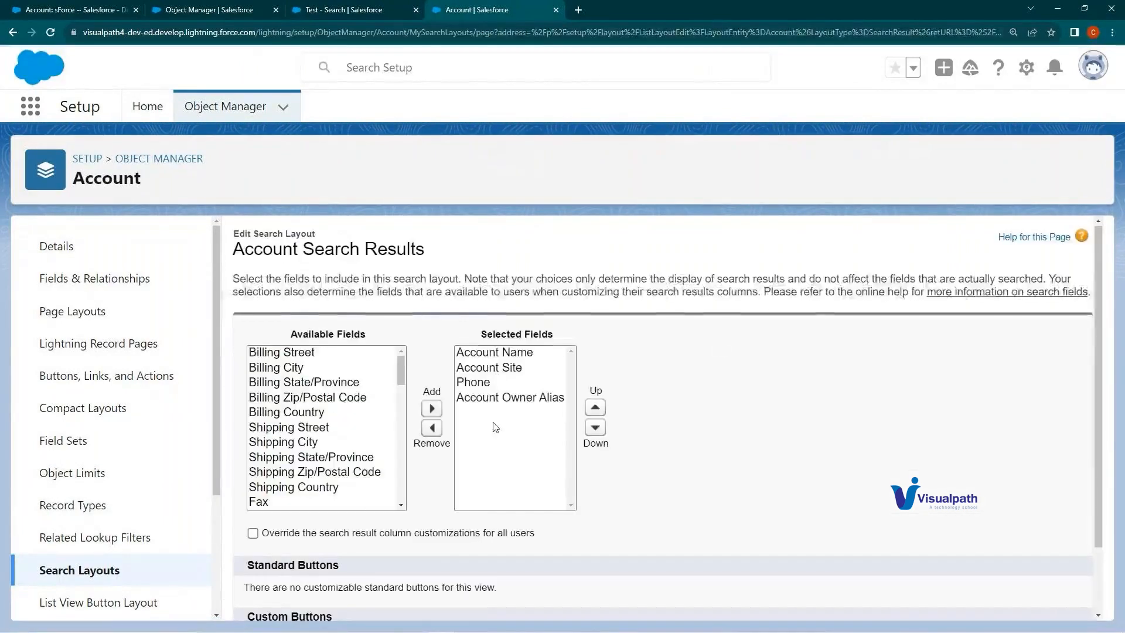
scroll(494, 427, "down", 2)
left_click_drag(264, 485, 319, 486)
left_click(289, 528)
left_click_drag(288, 527, 525, 511)
left_click_drag(292, 507, 522, 509)
left_click(290, 503)
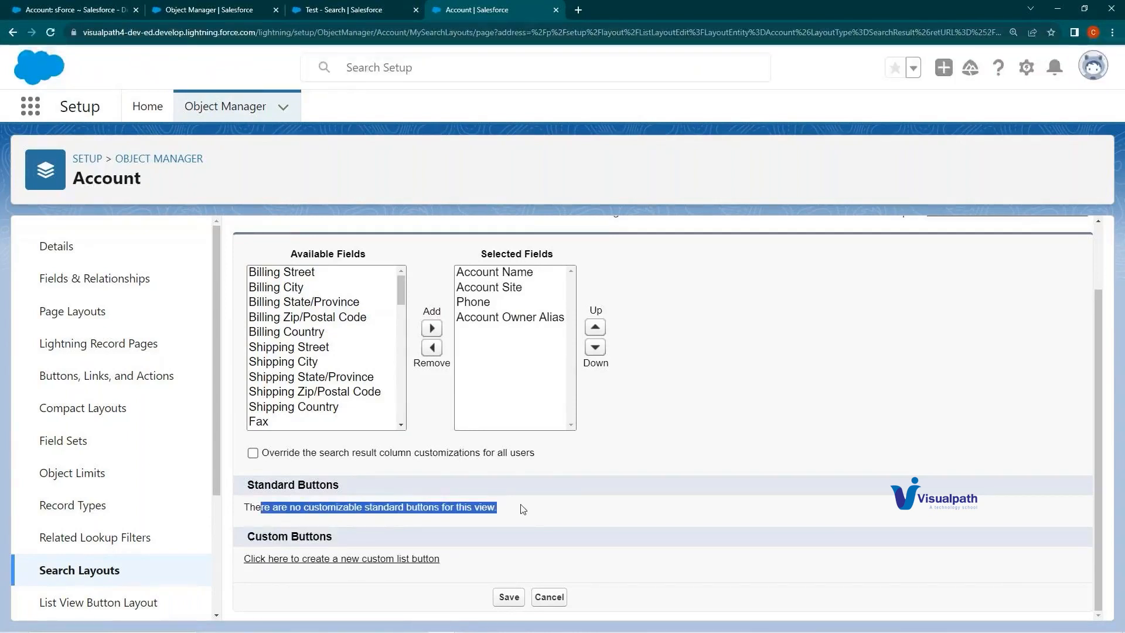
left_click(549, 597)
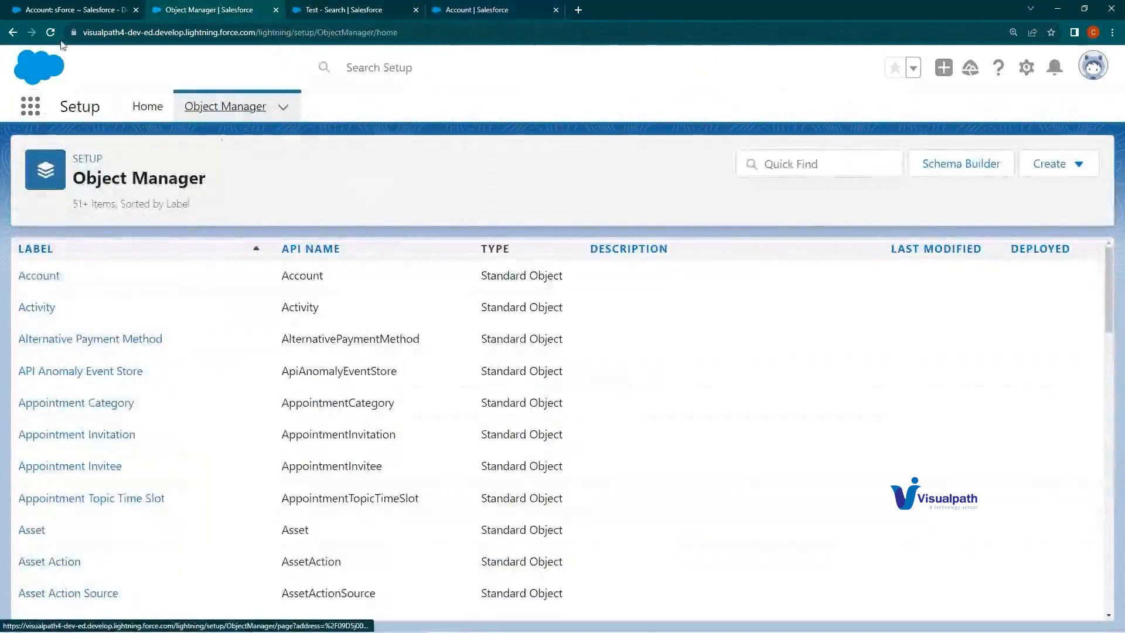
Step: Go to the Sales app's accounts list and open the details of the Test Acc1 account
left_click(78, 11)
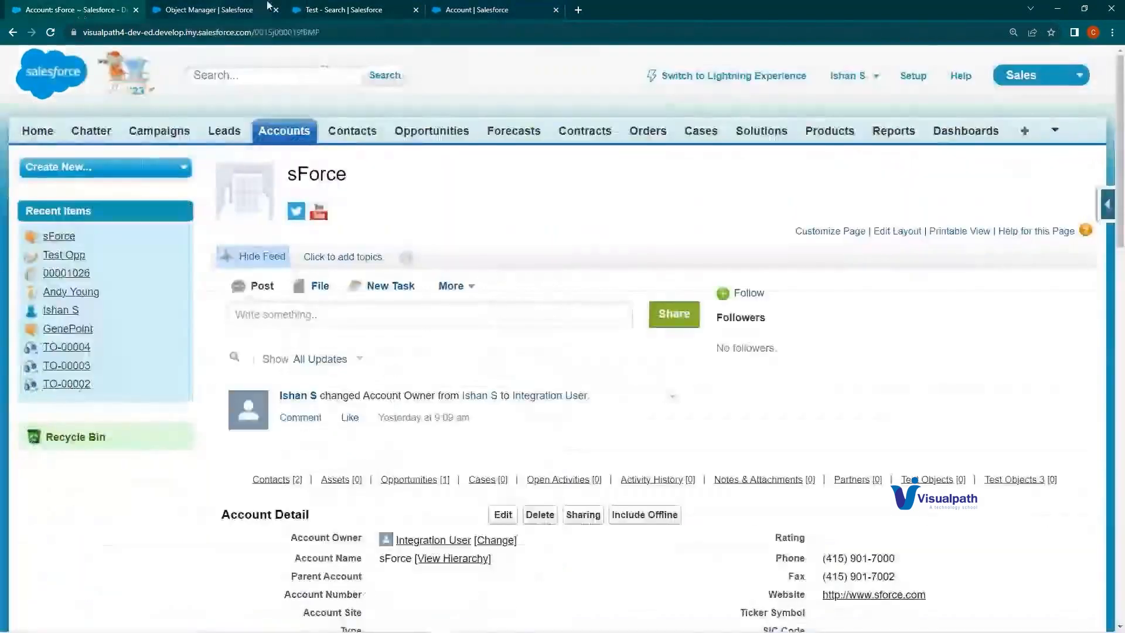
left_click(343, 9)
left_click(534, 104)
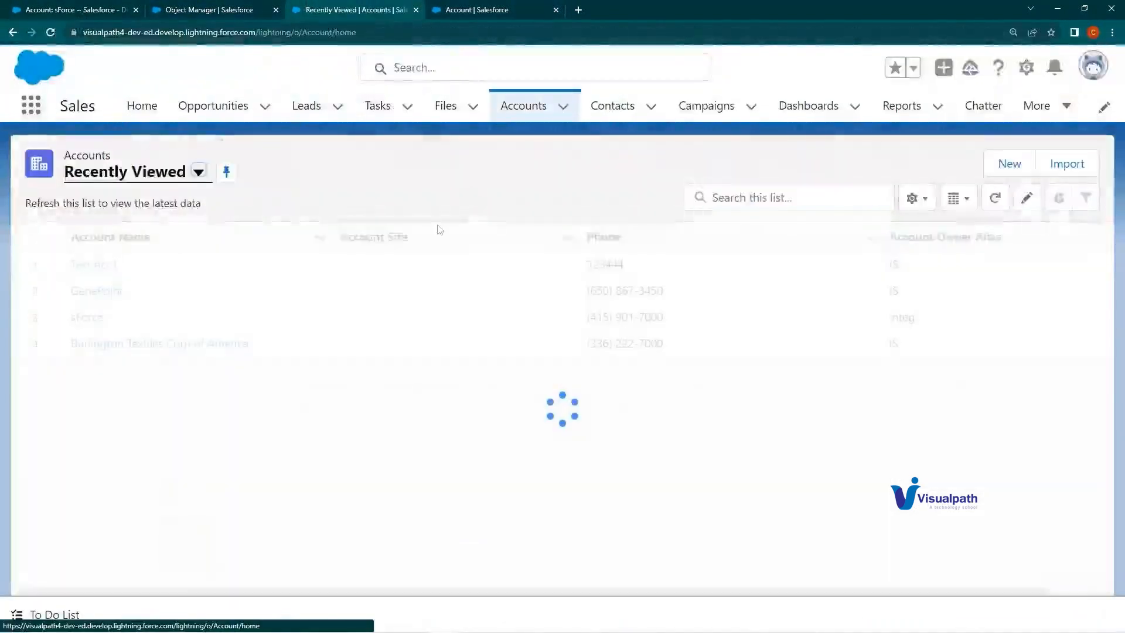
left_click(115, 265)
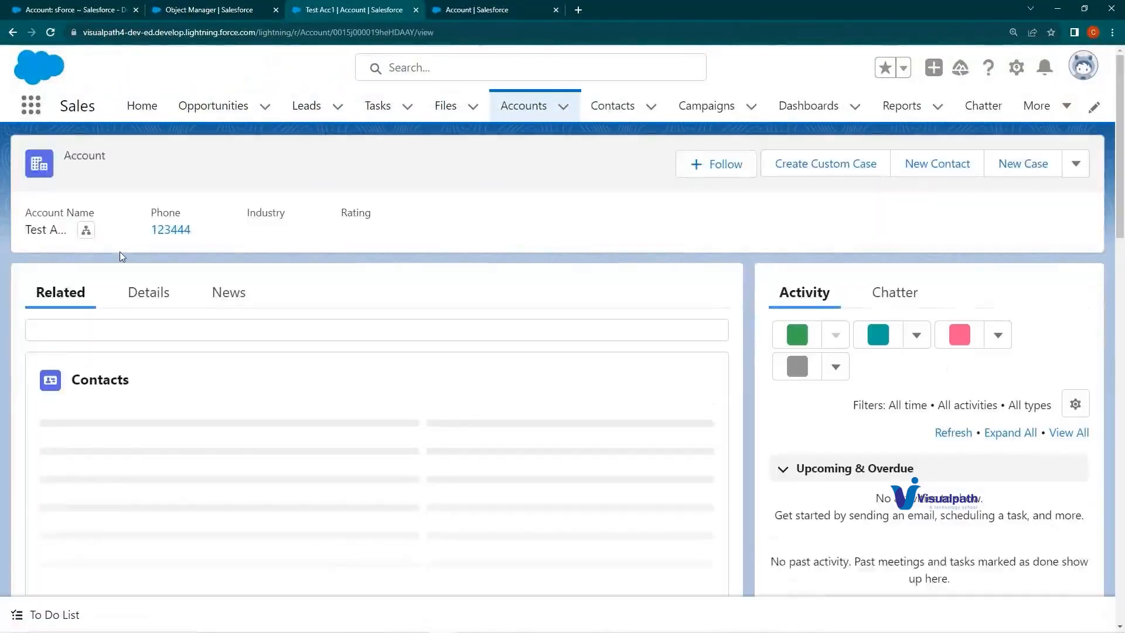
left_click(150, 293)
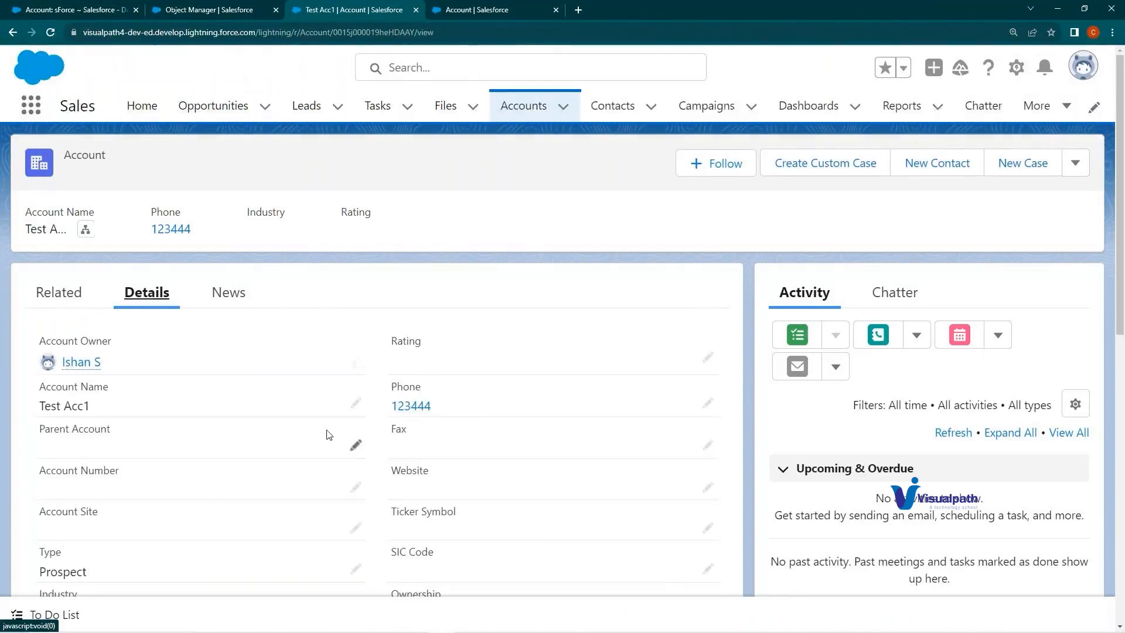
Step: Search the Parent Account lookup for "test", show all results to examine their columns, and close the lookup dialog
left_click(356, 446)
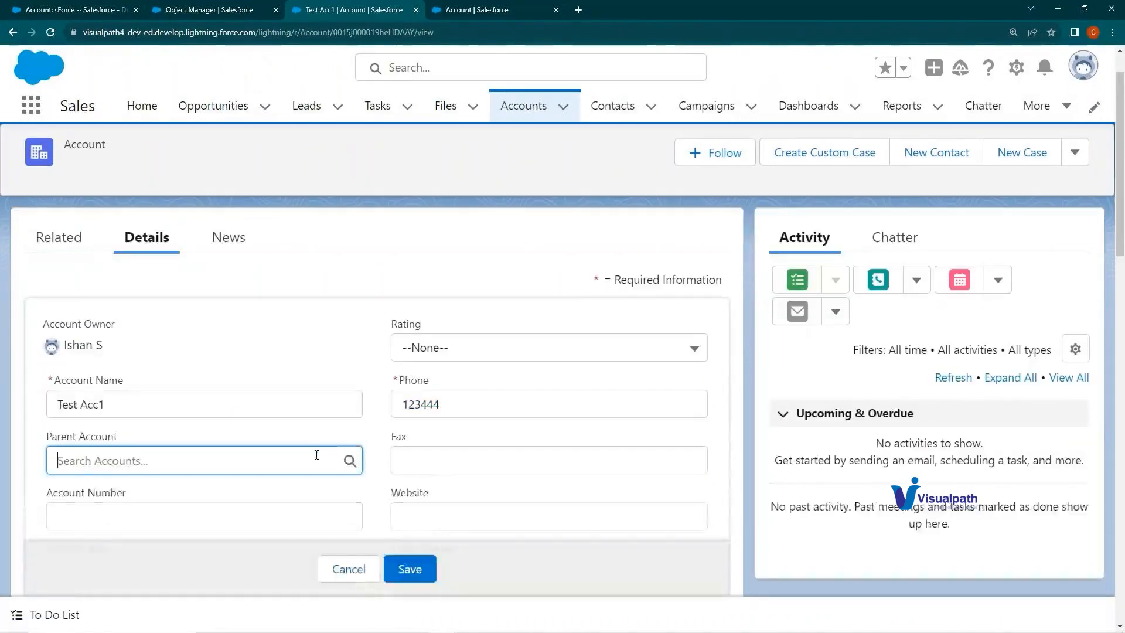
left_click(316, 455)
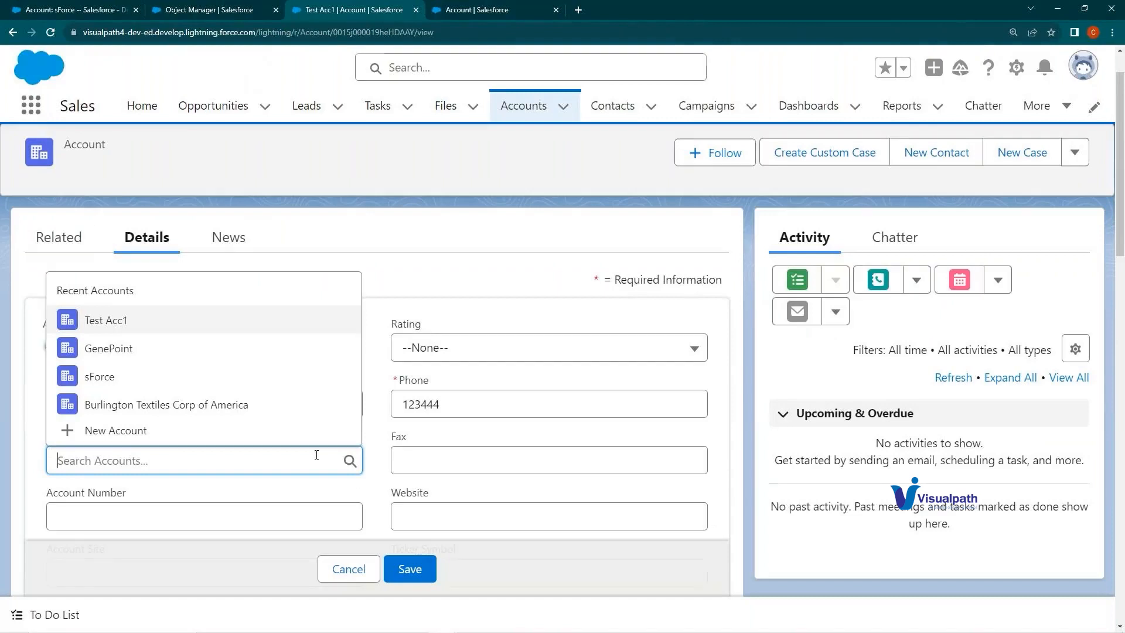
type("test")
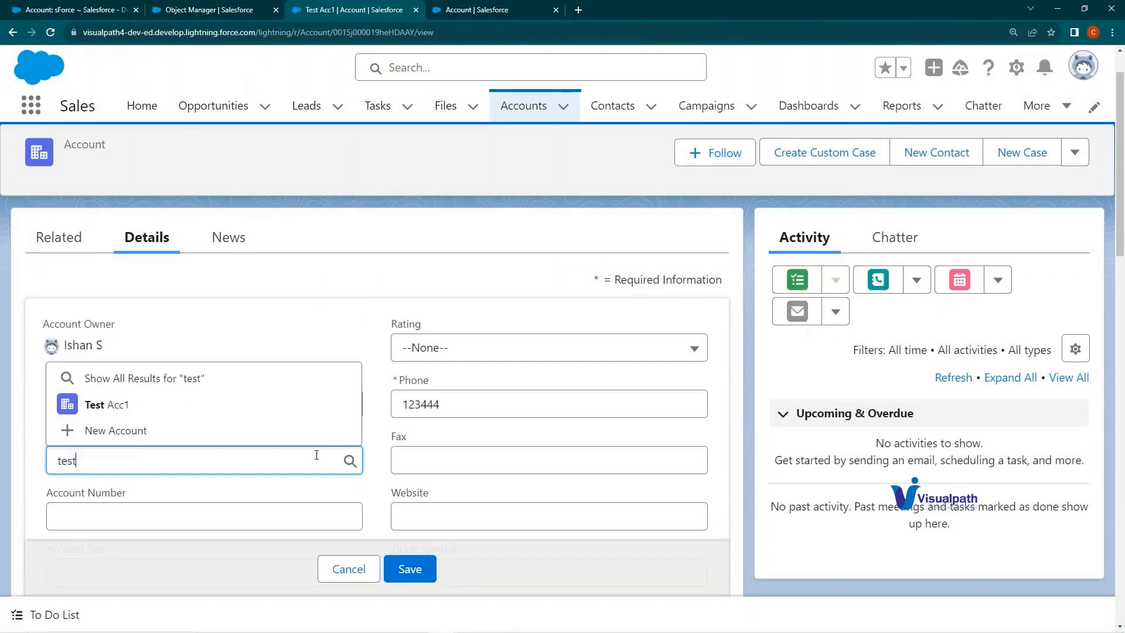
left_click(173, 378)
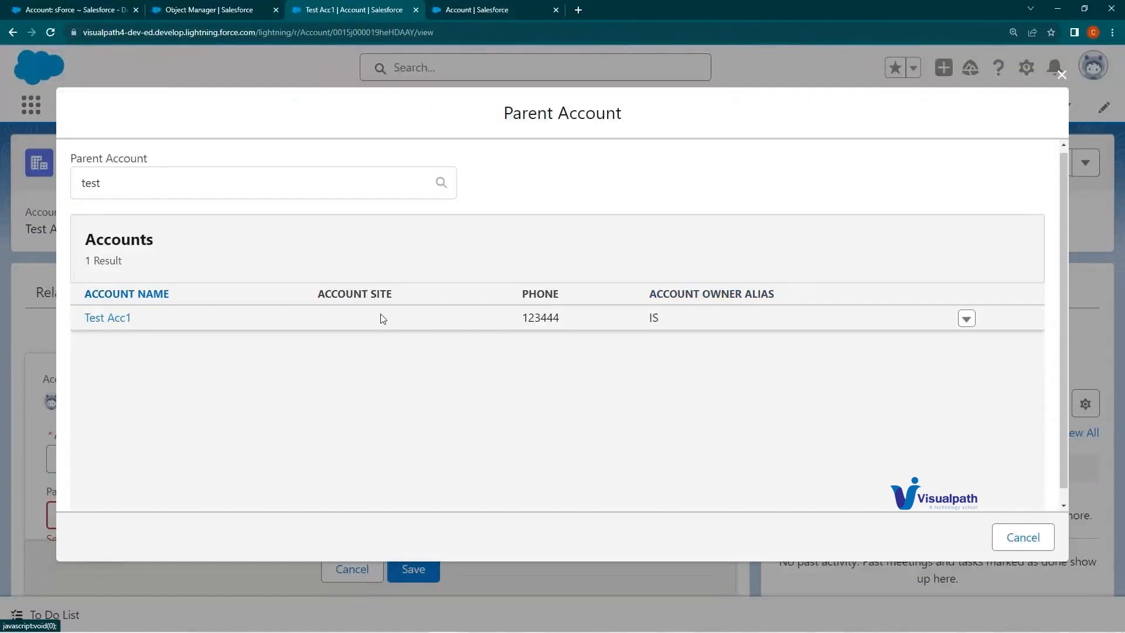
left_click(1062, 81)
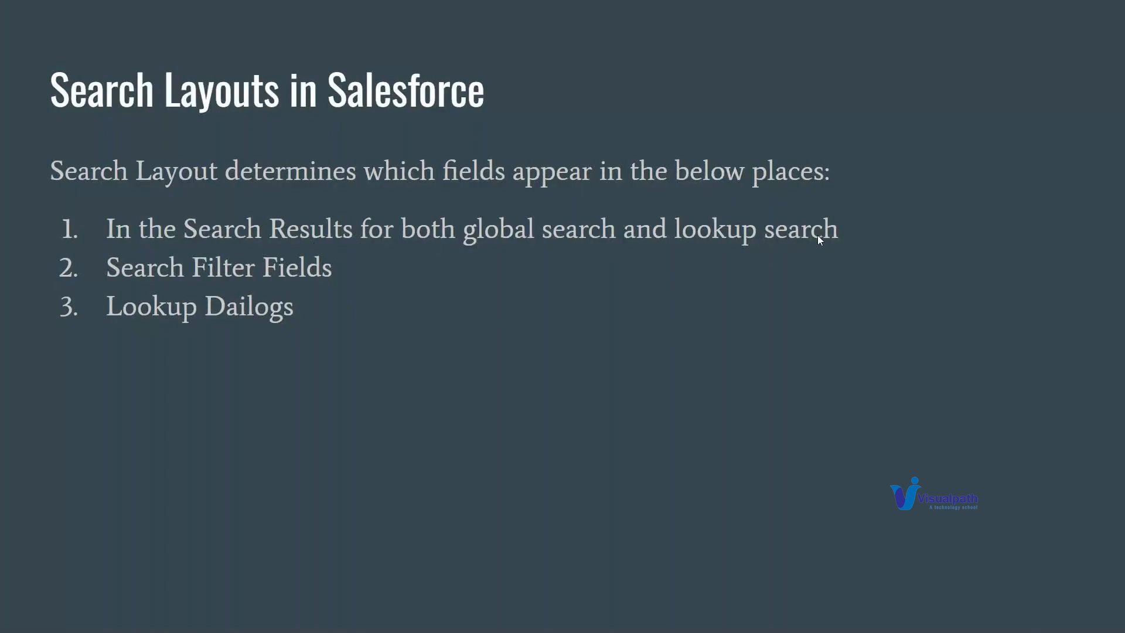
Step: Advance the presentation to the Salesforce Object Specific Actions slide and return to the Account object's setup page in Salesforce
left_click(272, 298)
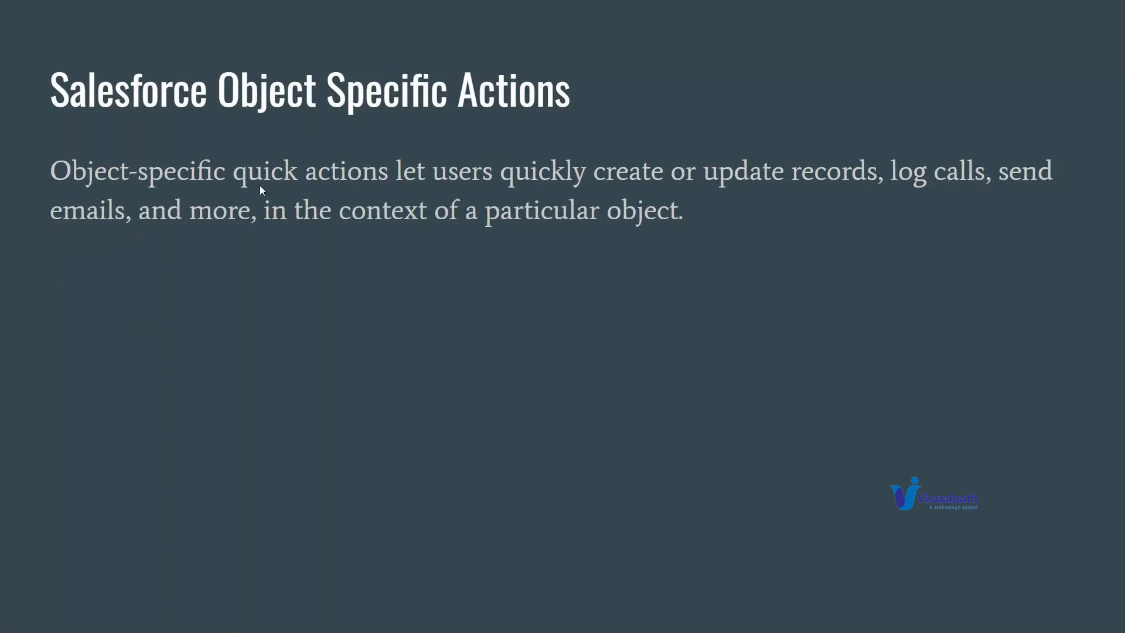
key("alt+Tab")
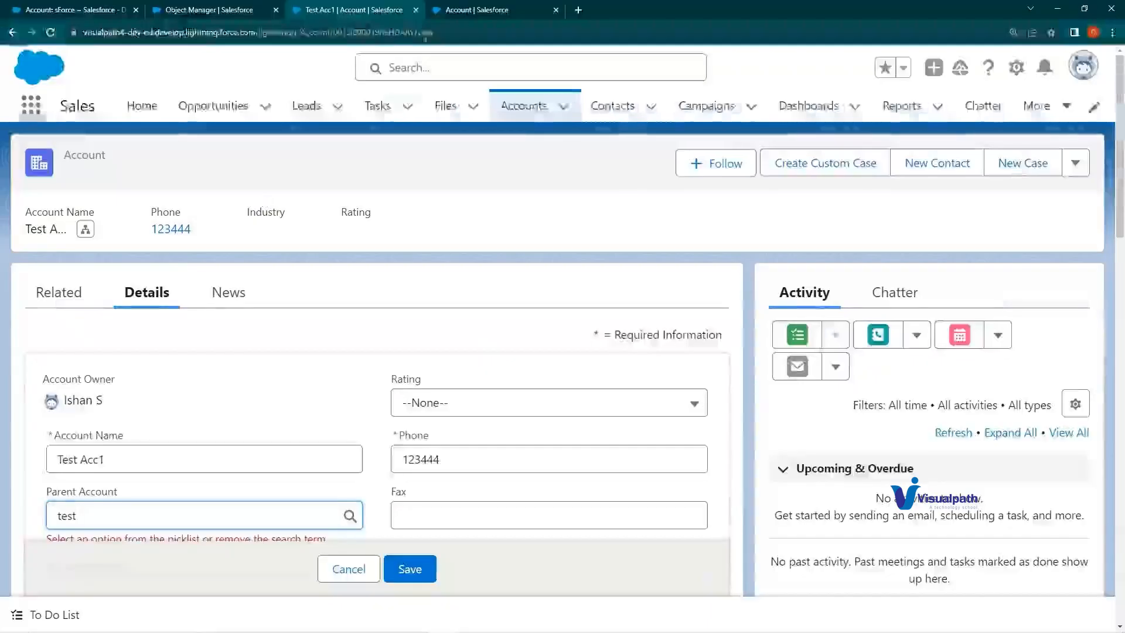
left_click(458, 7)
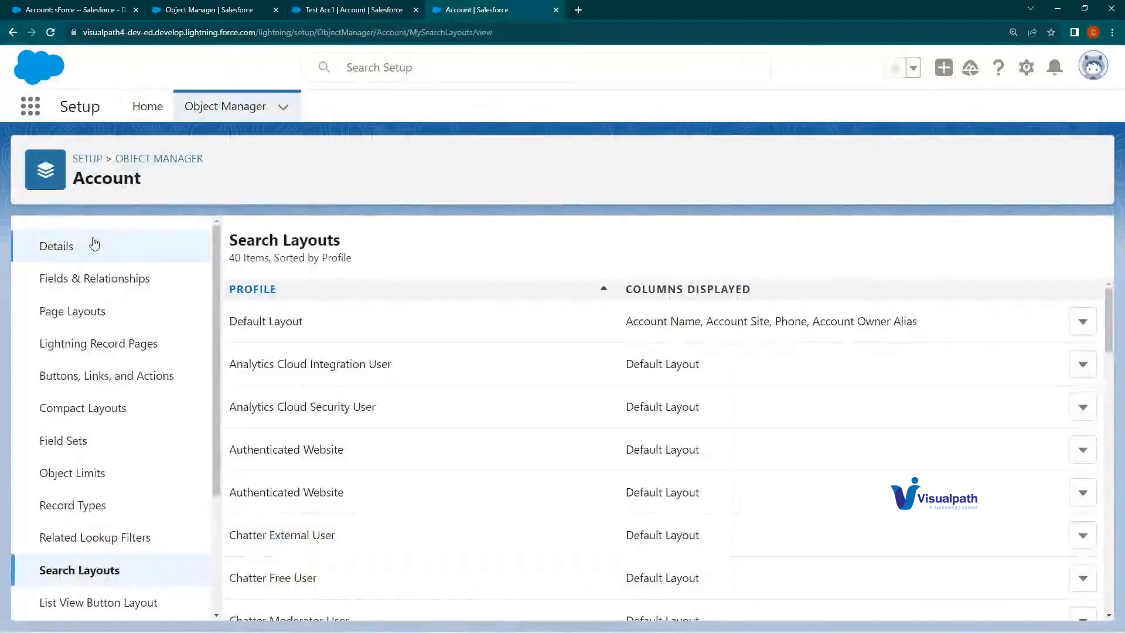
Step: Look through the Account object's setup sections and open Buttons, Links, and Actions
scroll(85, 318, "down", 1)
scroll(88, 318, "down", 1)
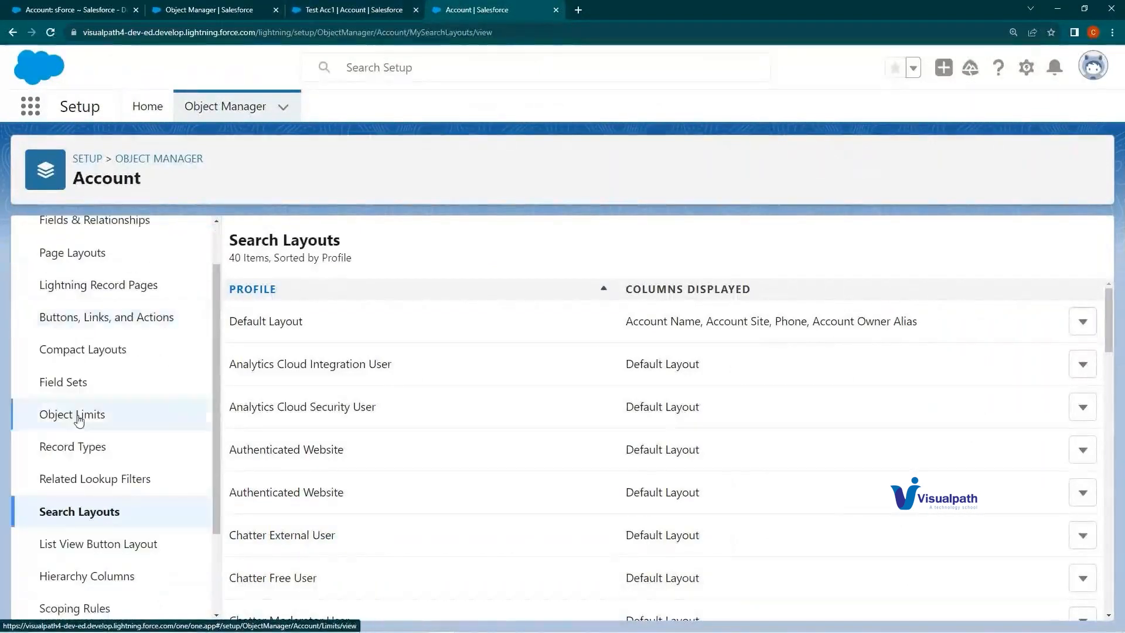
scroll(163, 368, "down", 2)
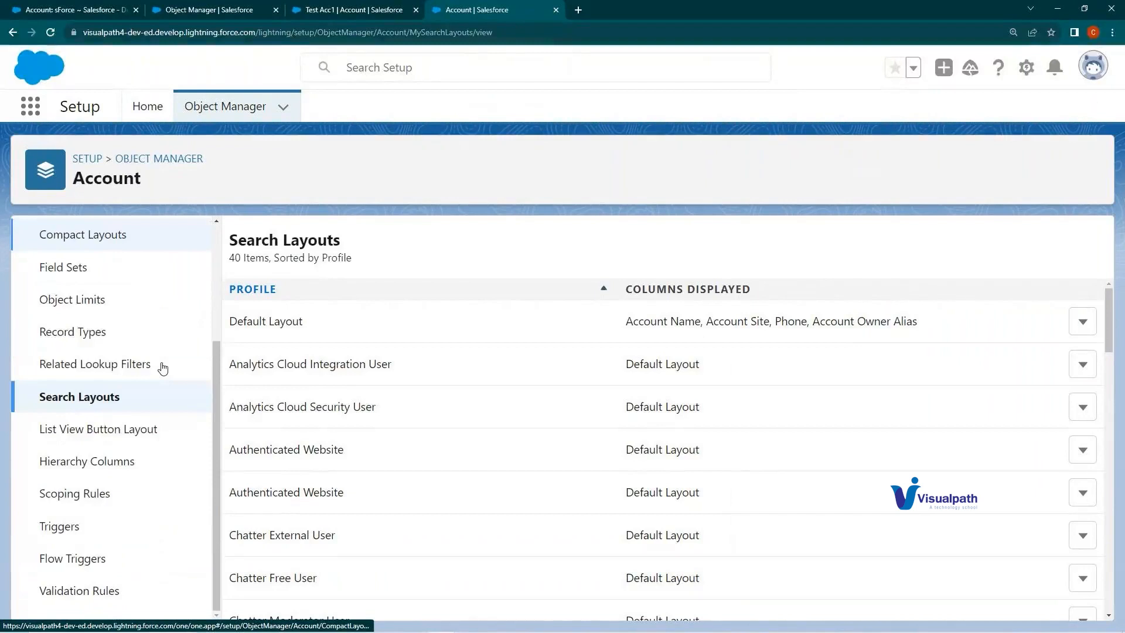
scroll(161, 368, "up", 3)
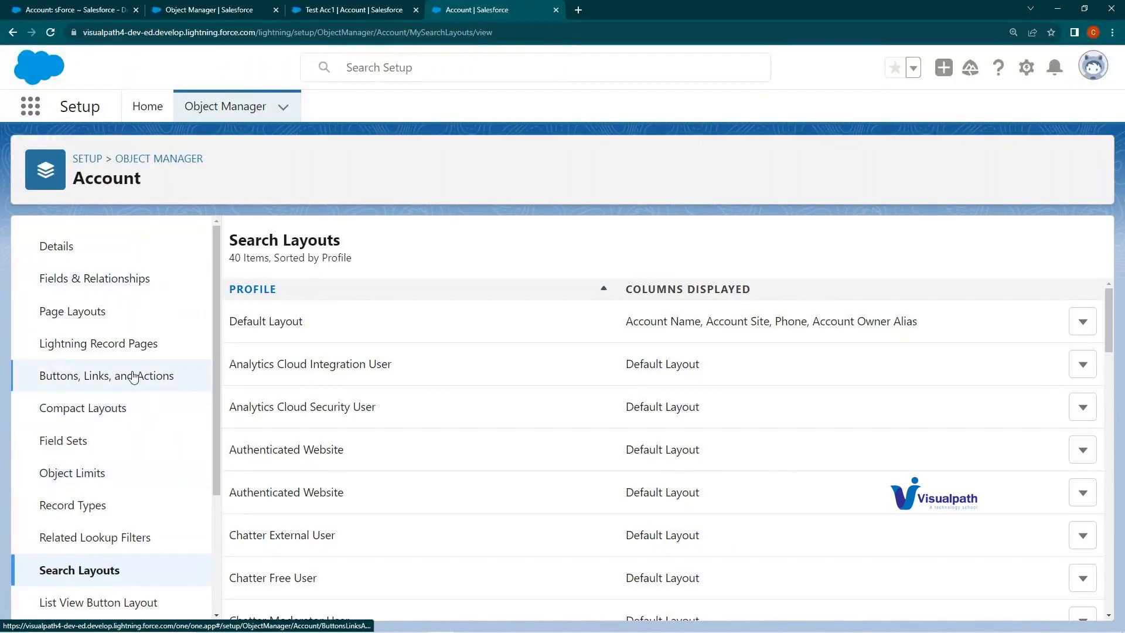
scroll(130, 373, "down", 1)
scroll(132, 372, "down", 2)
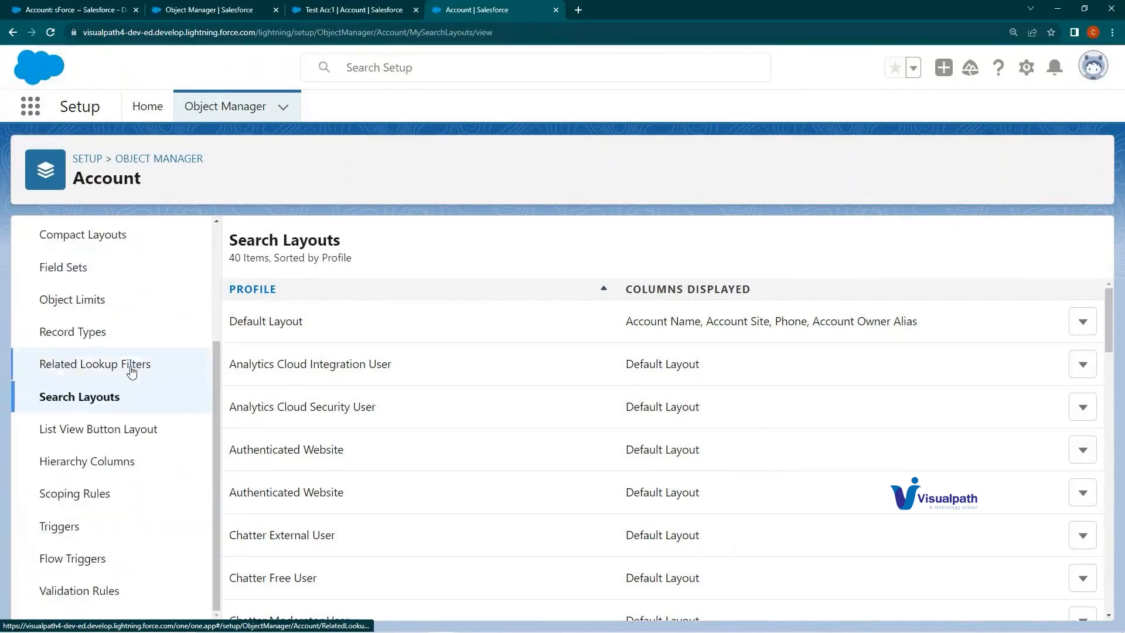
scroll(132, 373, "up", 1)
scroll(132, 373, "up", 2)
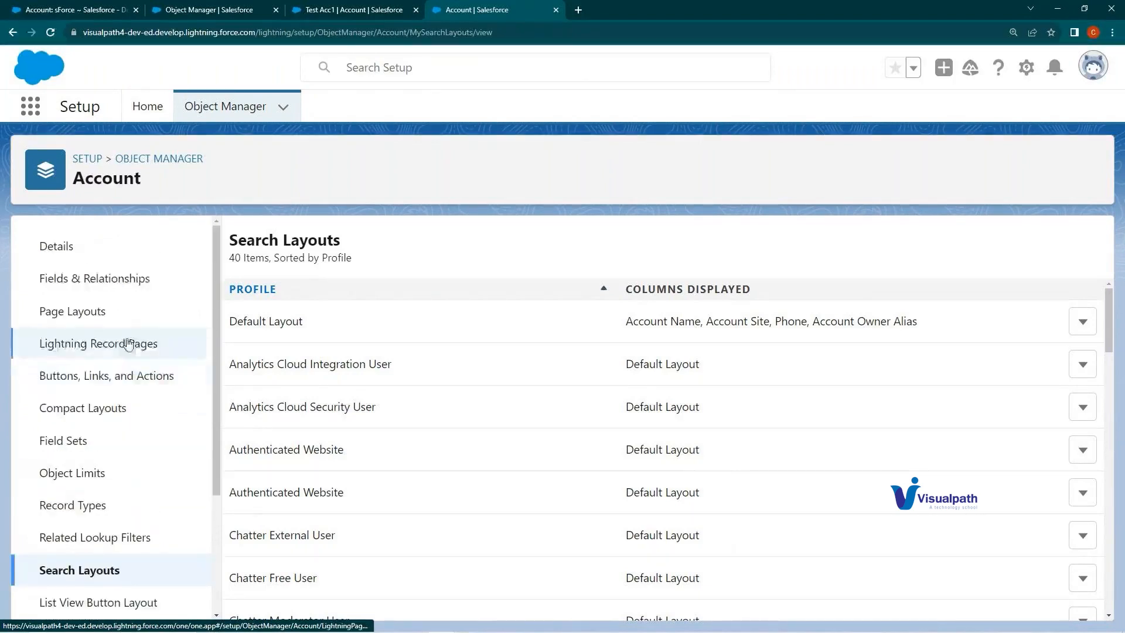
left_click(117, 375)
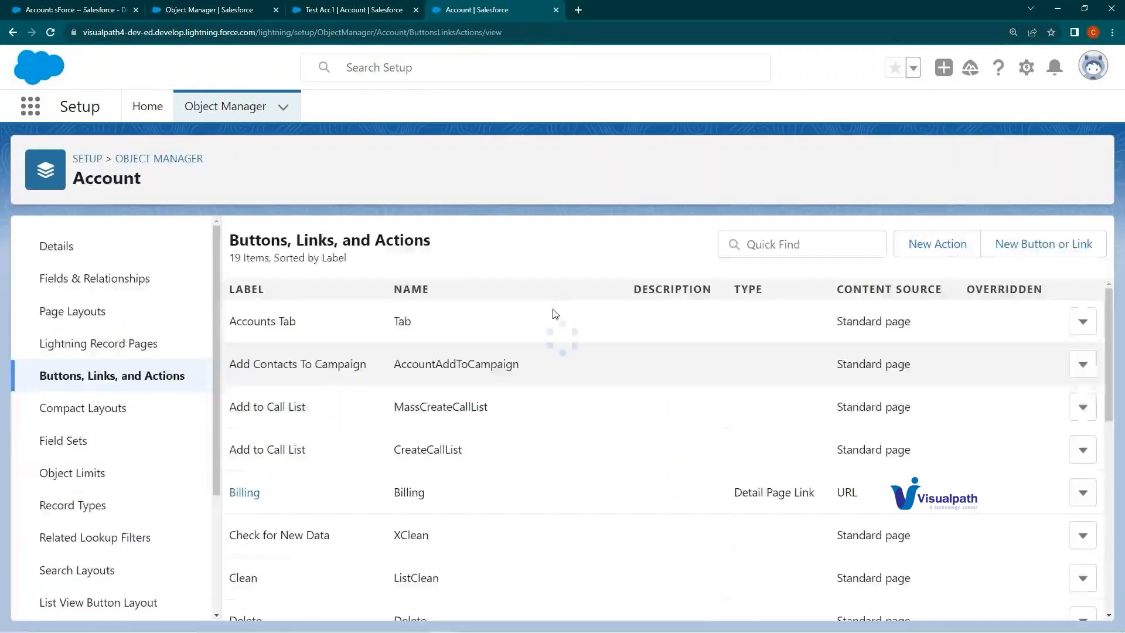
Step: Start a new Account action, examine the available Action Type options, and cancel the action
left_click(937, 244)
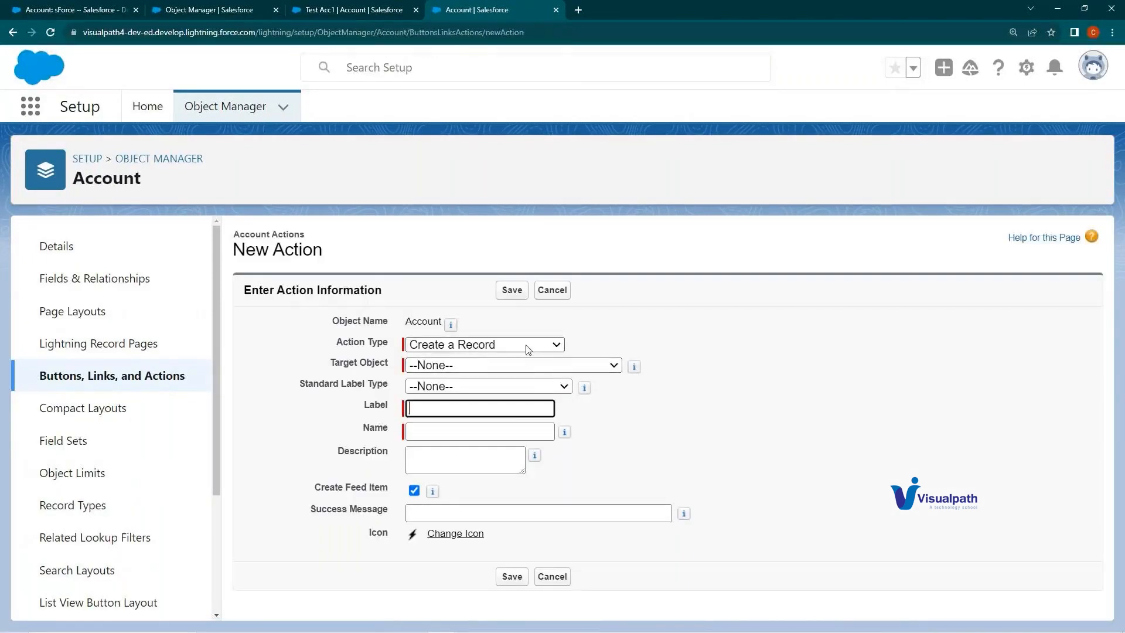
left_click(445, 345)
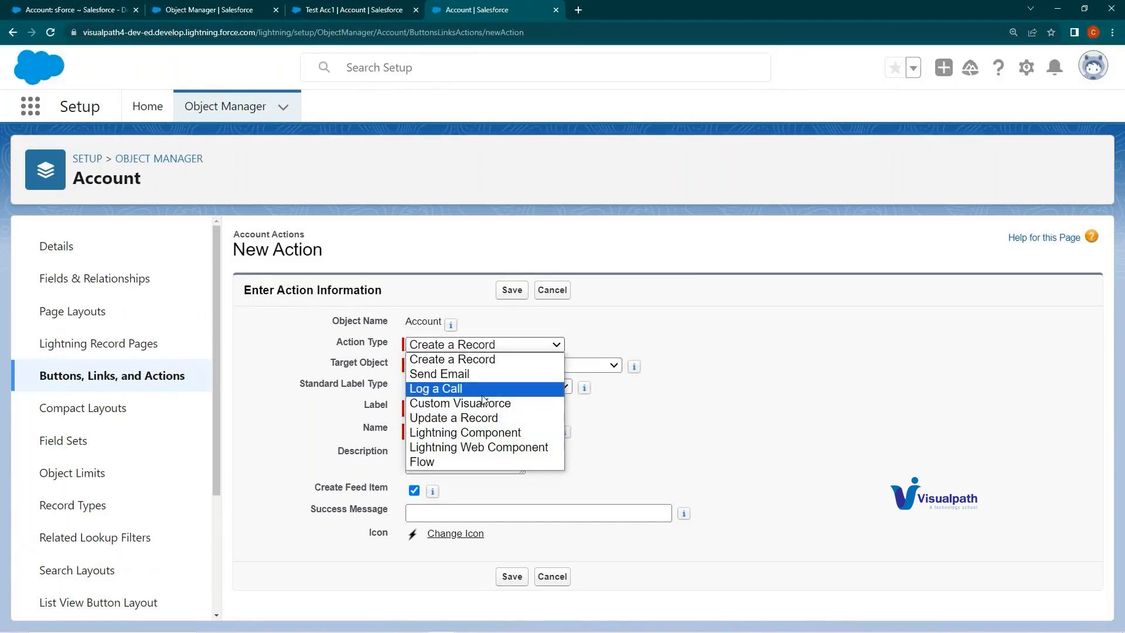
left_click(323, 250)
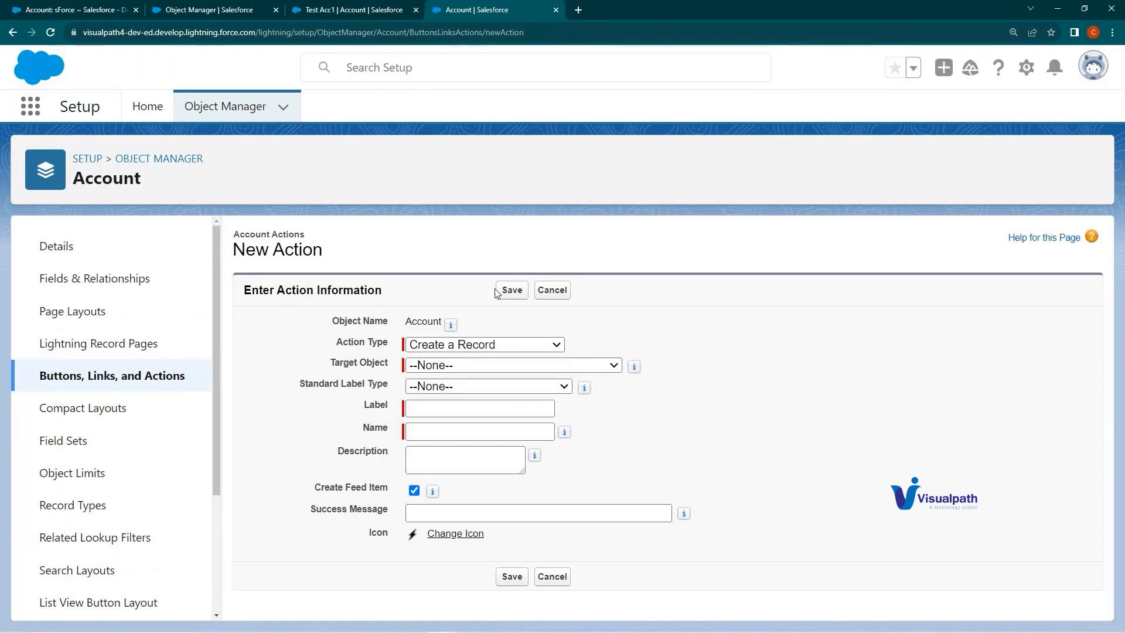
left_click(550, 289)
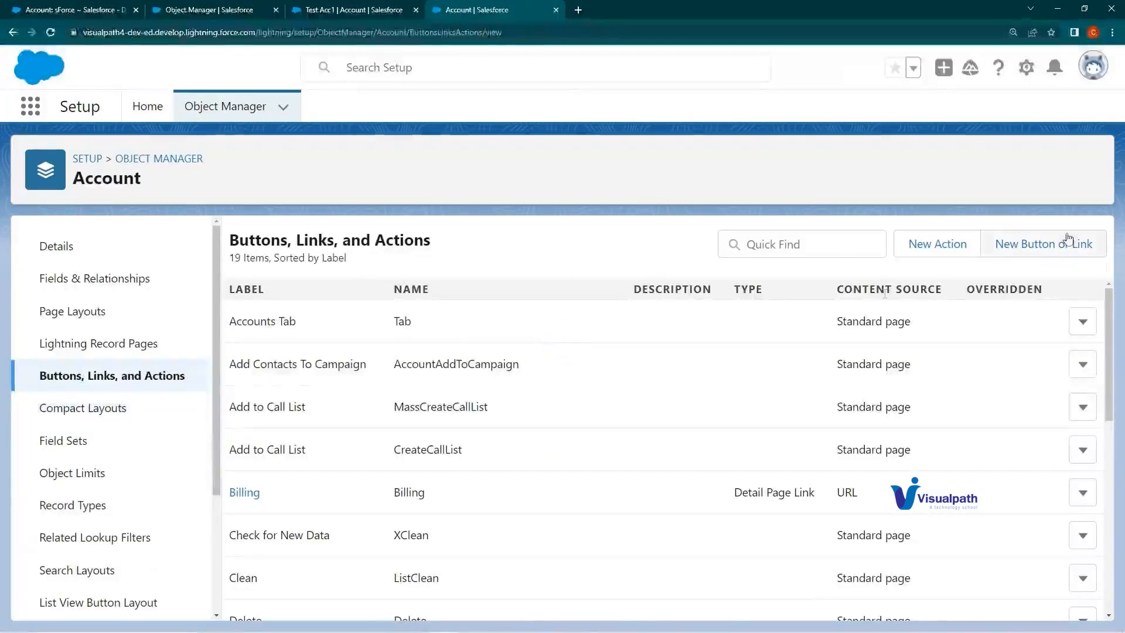
Step: Start a new Account button or link and examine its Behavior options, display types and the Detail Page Link example
left_click(1017, 248)
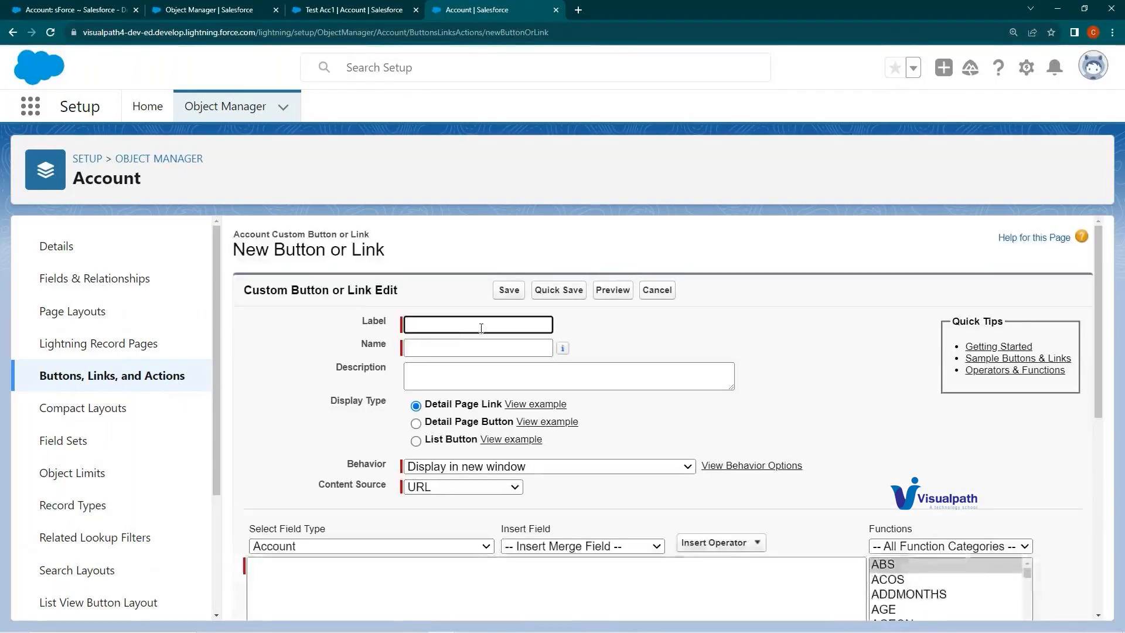
left_click(447, 467)
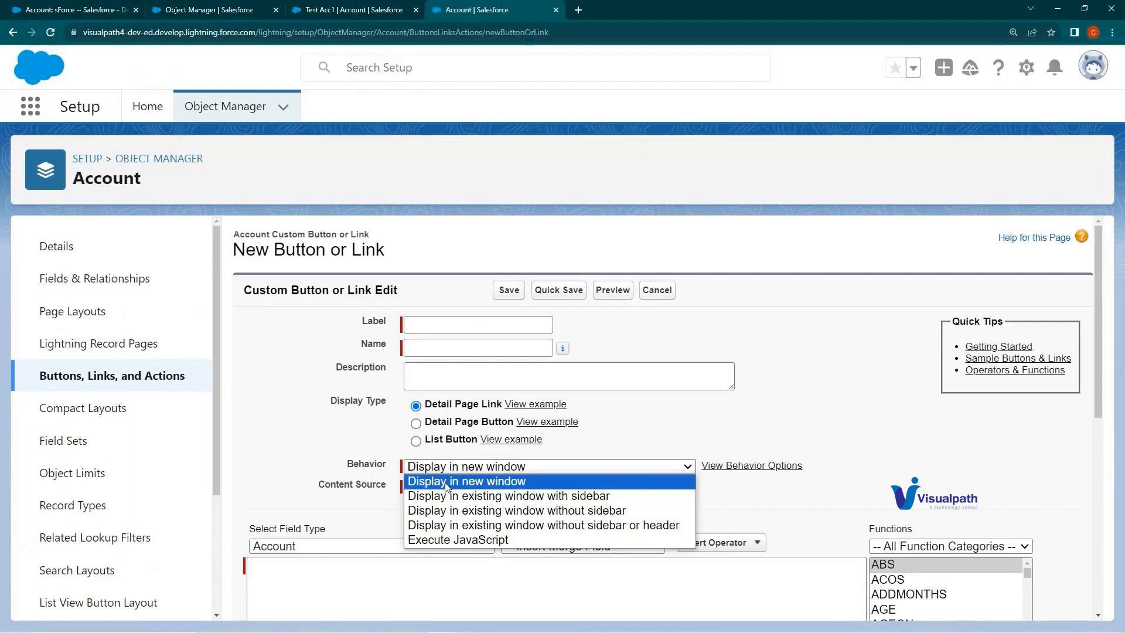
left_click(446, 482)
left_click_drag(443, 406, 480, 405)
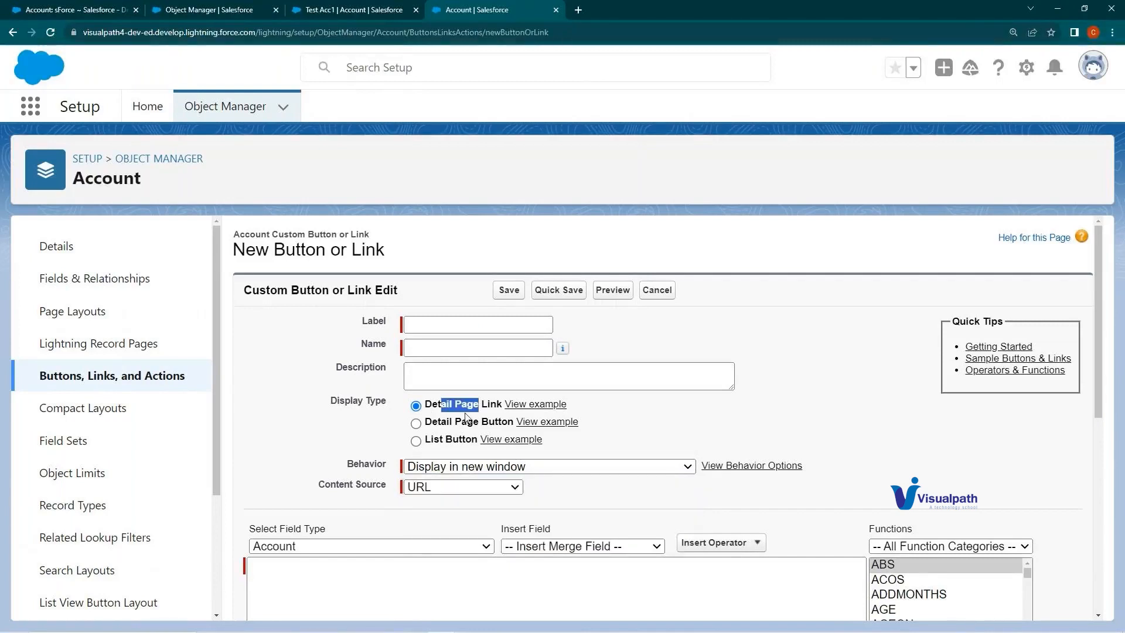
double_click(491, 406)
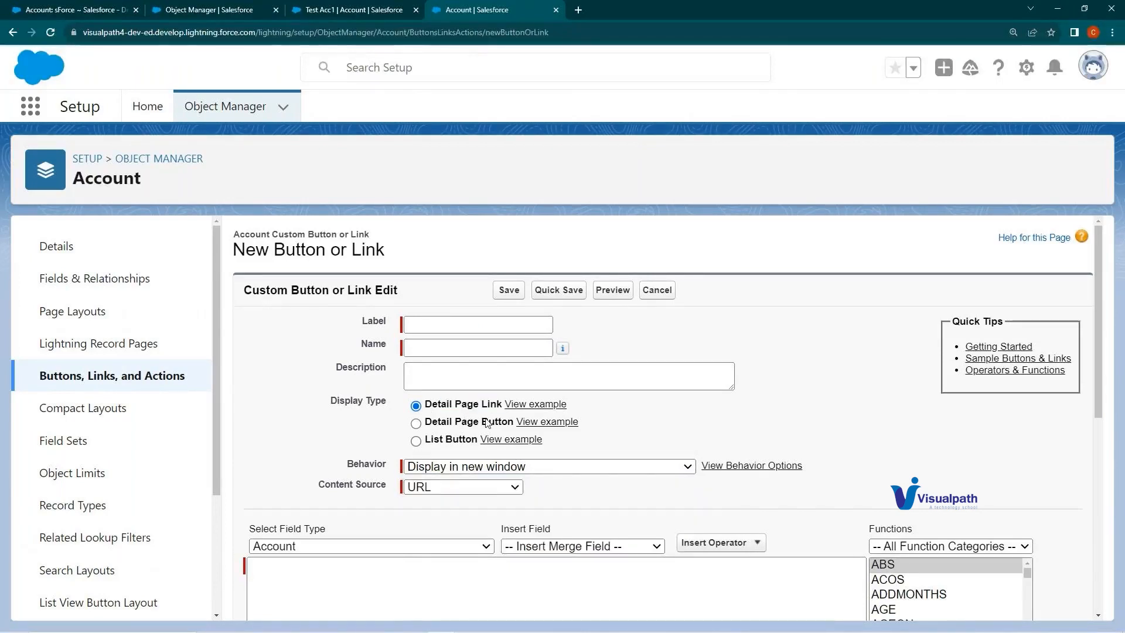
double_click(497, 422)
left_click(530, 410)
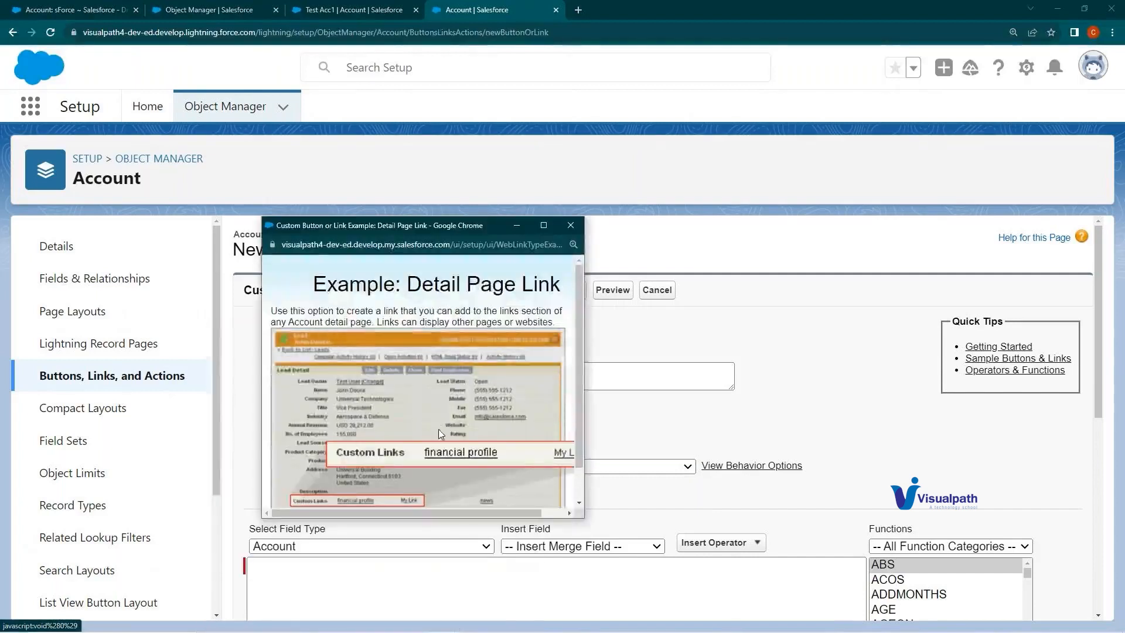
left_click(571, 225)
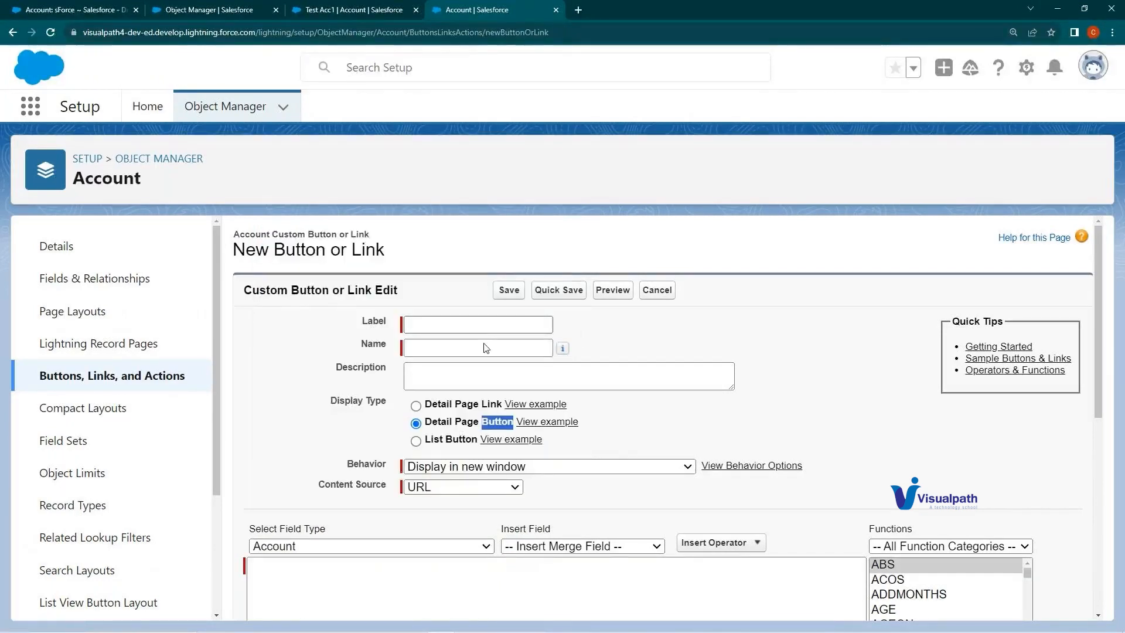
Step: Choose List Button as the display type, check the Accounts list in Sales, and return to look over the button form
left_click(422, 447)
left_click(416, 442)
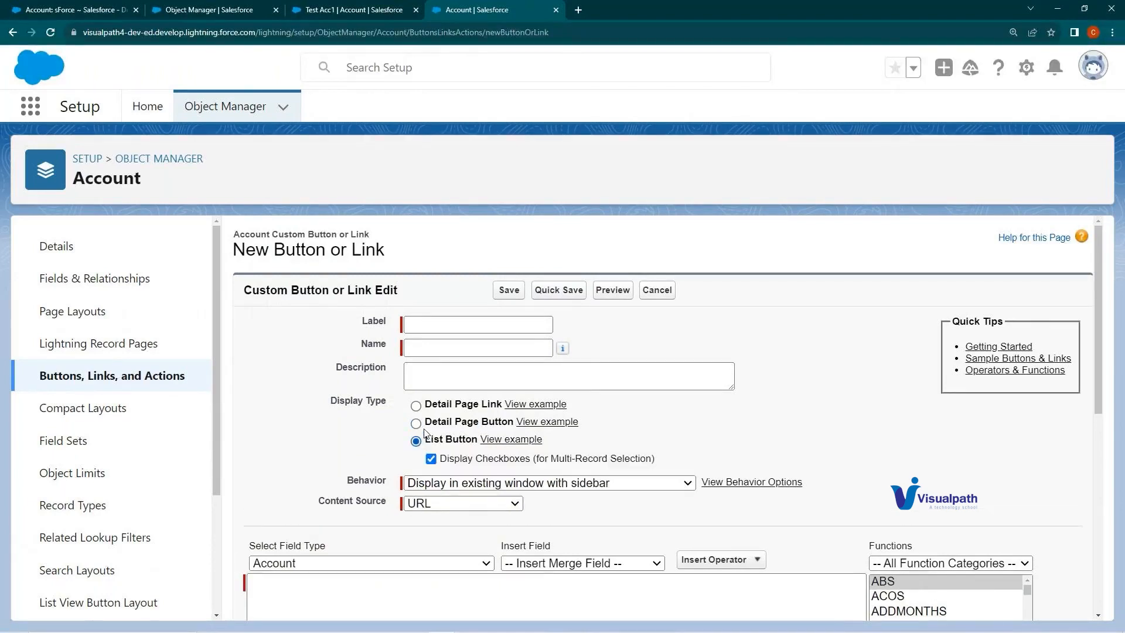
left_click(344, 6)
left_click(523, 106)
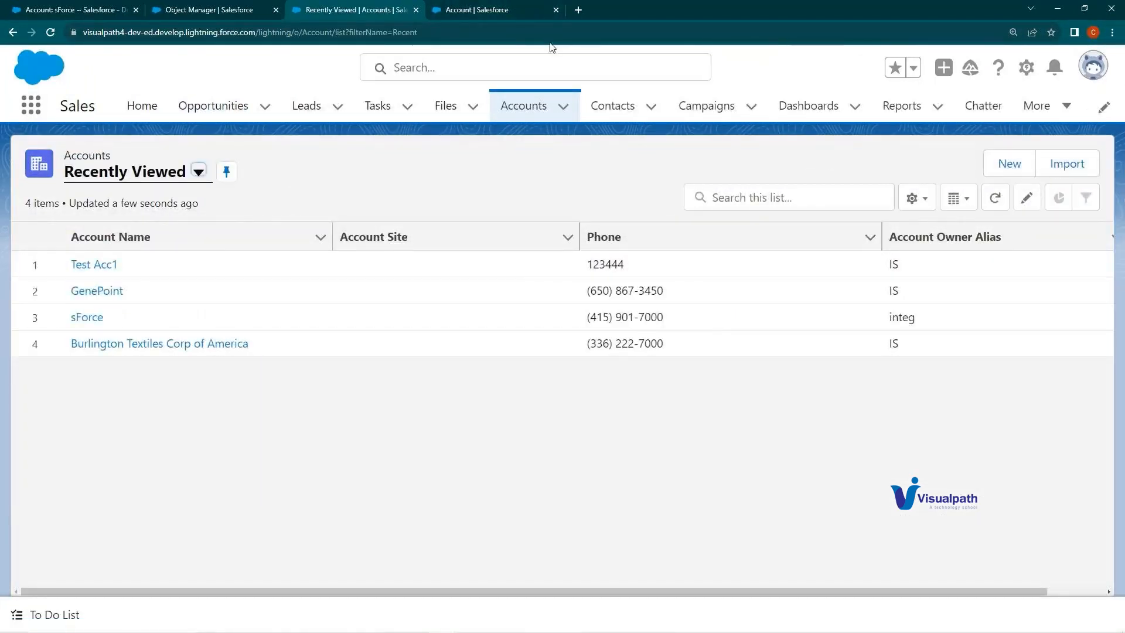
left_click(515, 10)
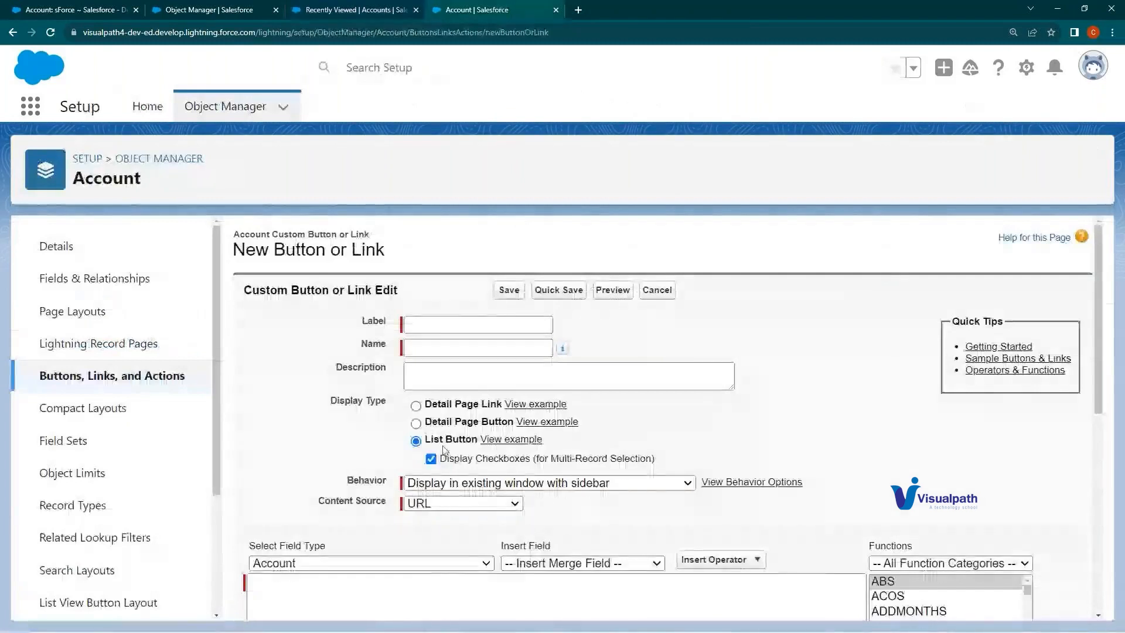
scroll(456, 443, "down", 3)
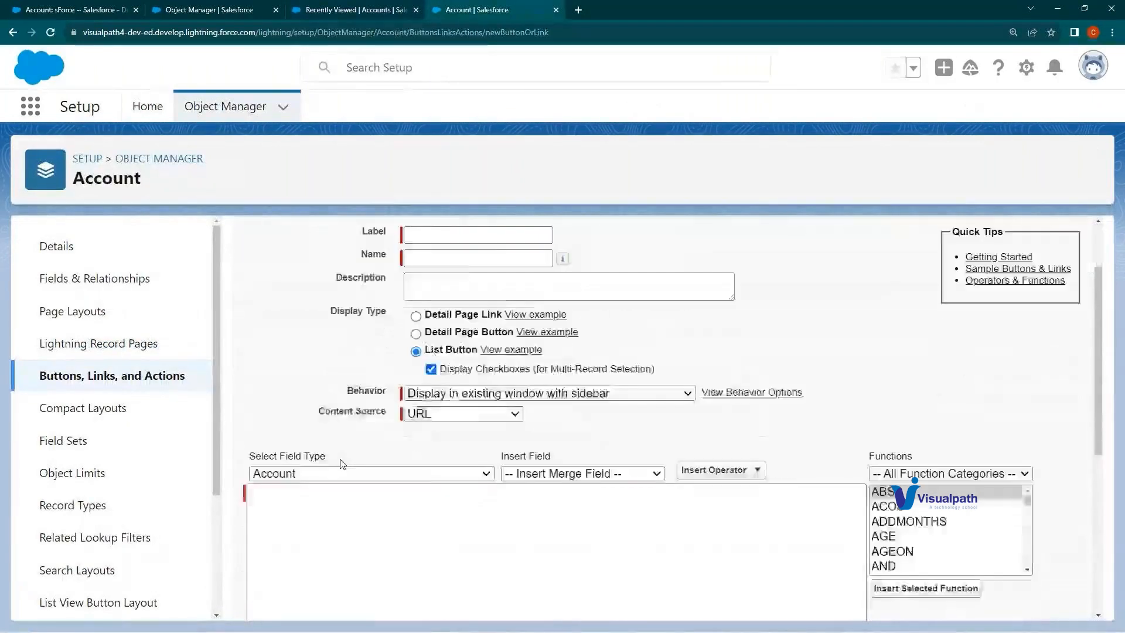
scroll(417, 398, "up", 2)
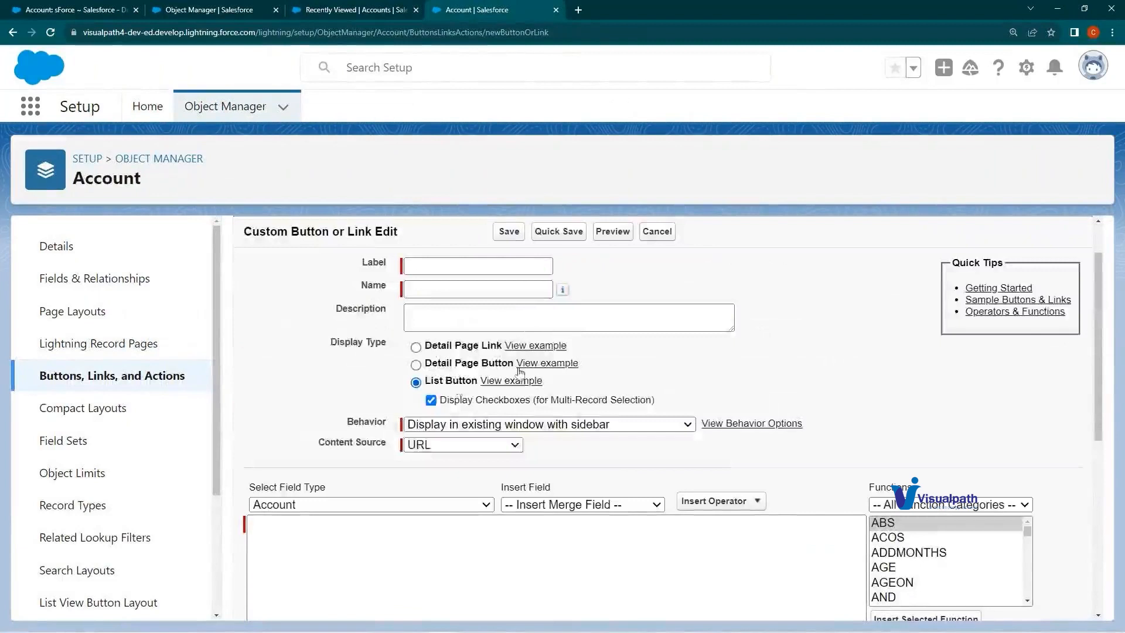
Step: Open the My Accounts list view, examine its records and list buttons, and return to the new button form
left_click(351, 9)
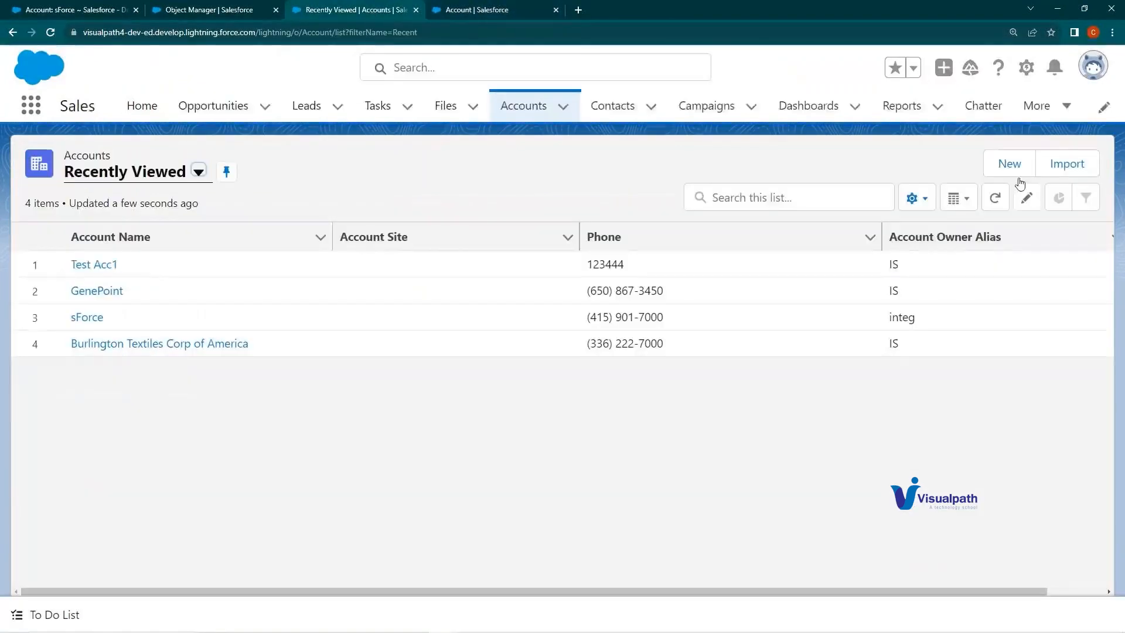
left_click(130, 176)
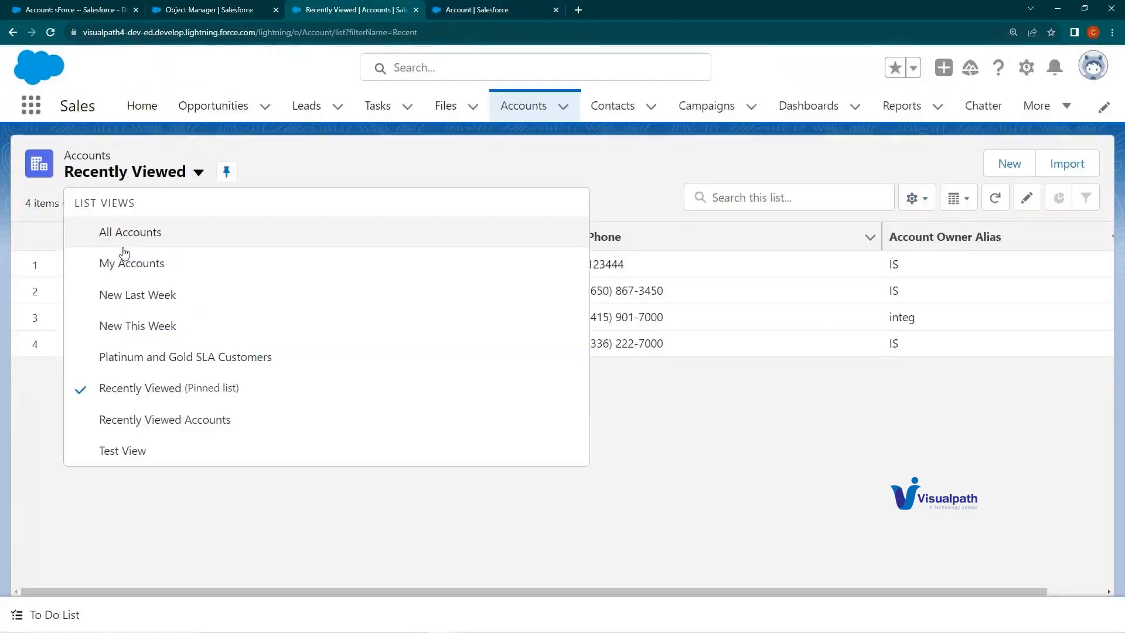
left_click(112, 262)
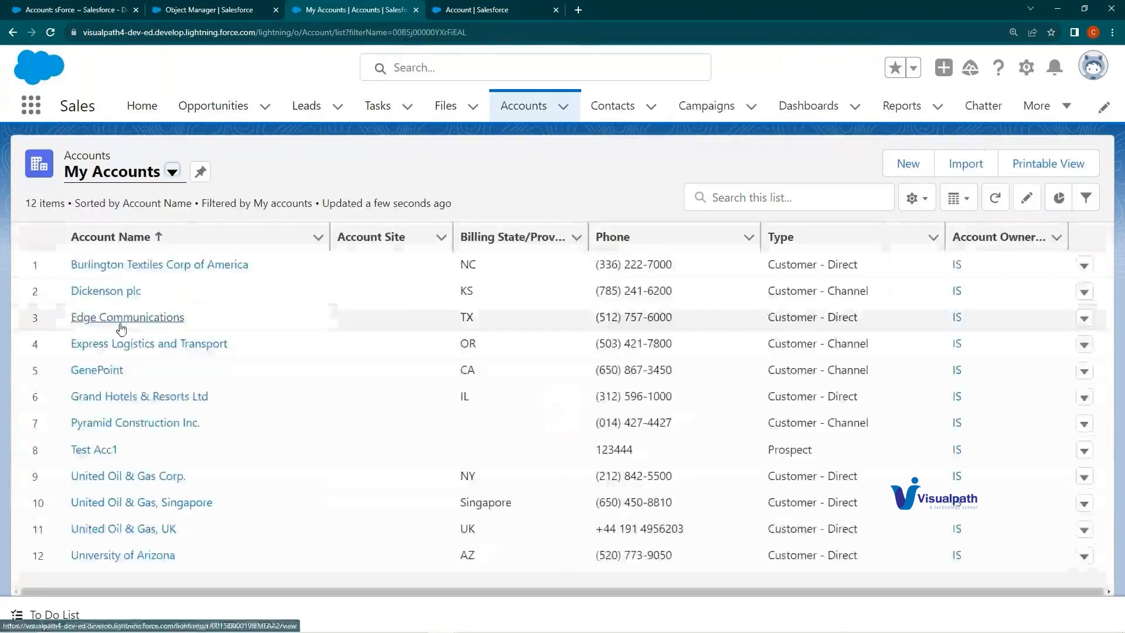
left_click_drag(58, 261, 209, 557)
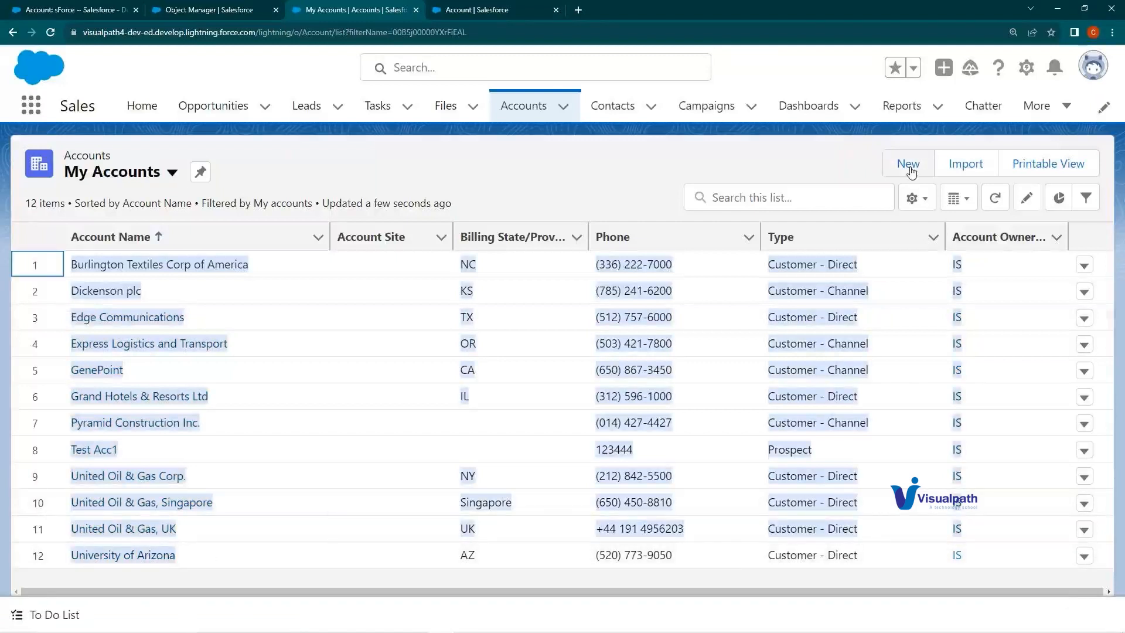
left_click(262, 178)
left_click(471, 6)
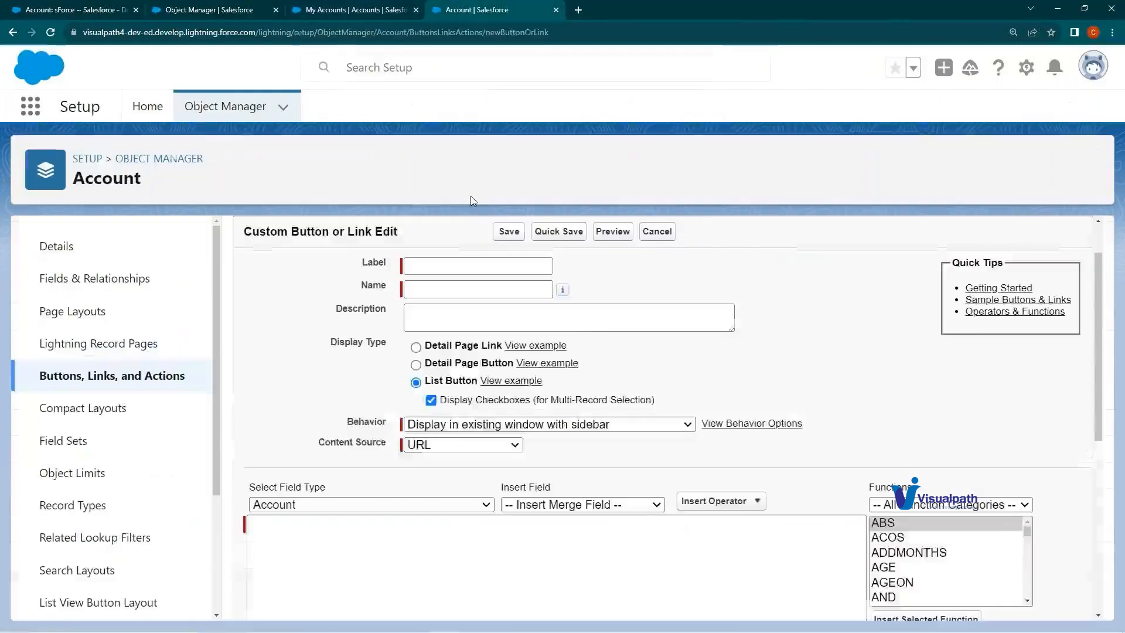
Step: Examine the list button's Behavior options and return to the Account's Buttons, Links, and Actions without saving
scroll(398, 258, "down", 3)
left_click(457, 249)
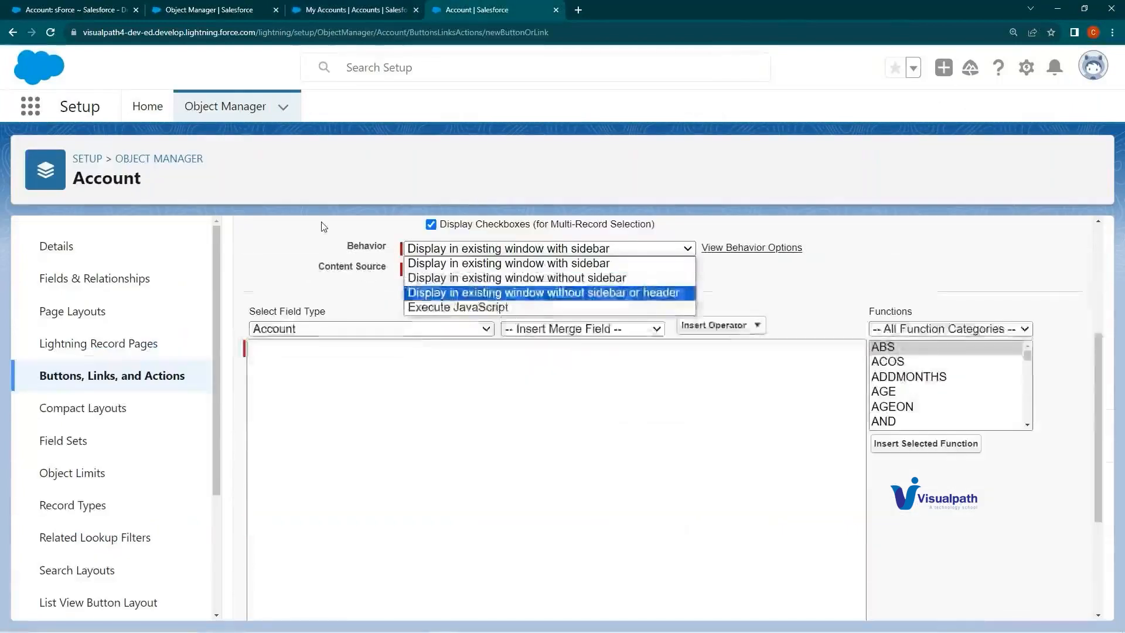
scroll(469, 339, "up", 5)
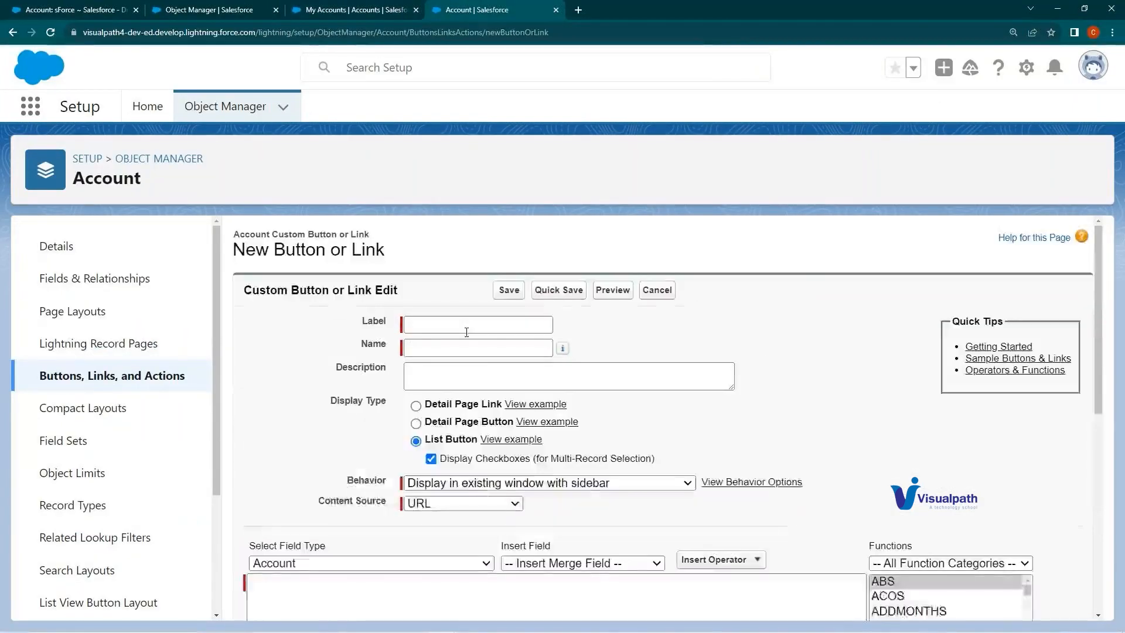
left_click(152, 374)
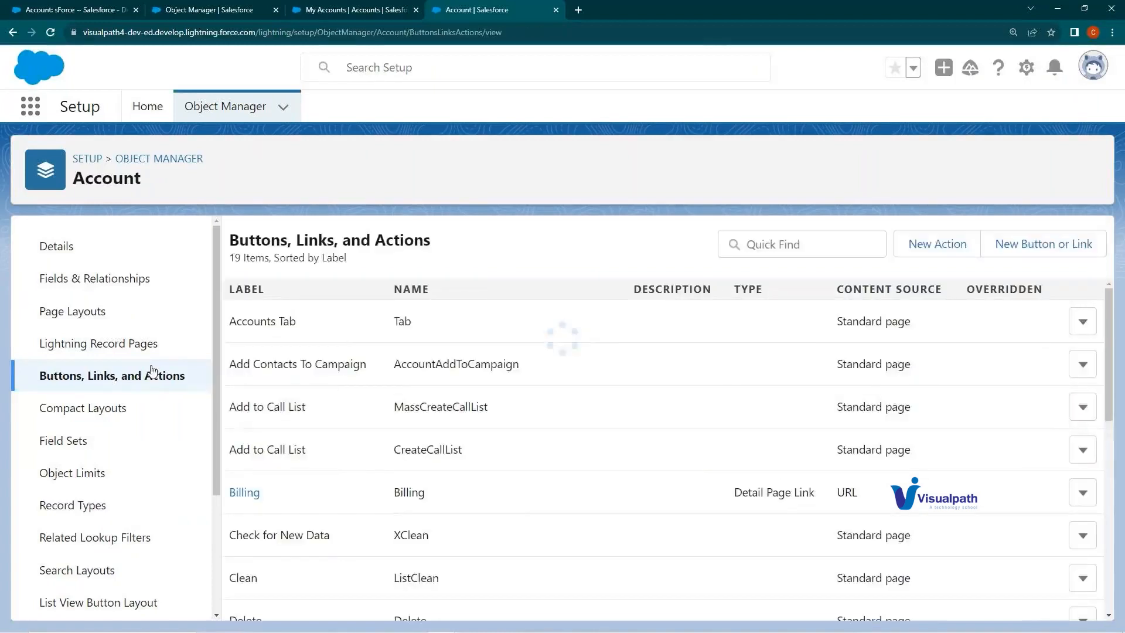
left_click(961, 246)
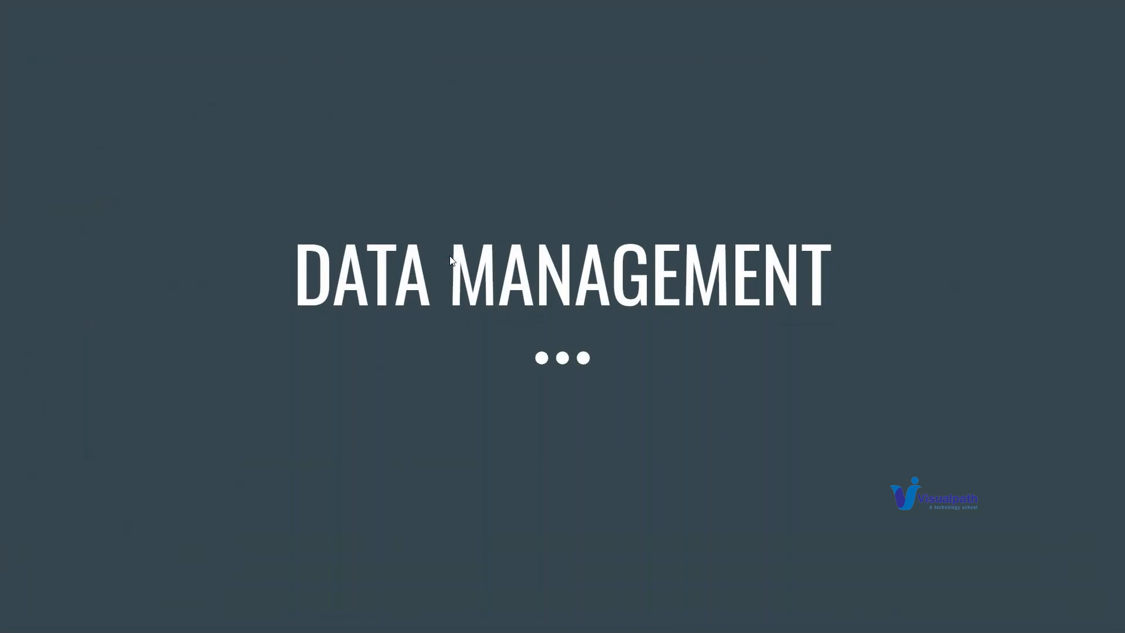
Step: Exit the slideshow at the Data Management slide and switch to the GoTo meeting
key("Escape")
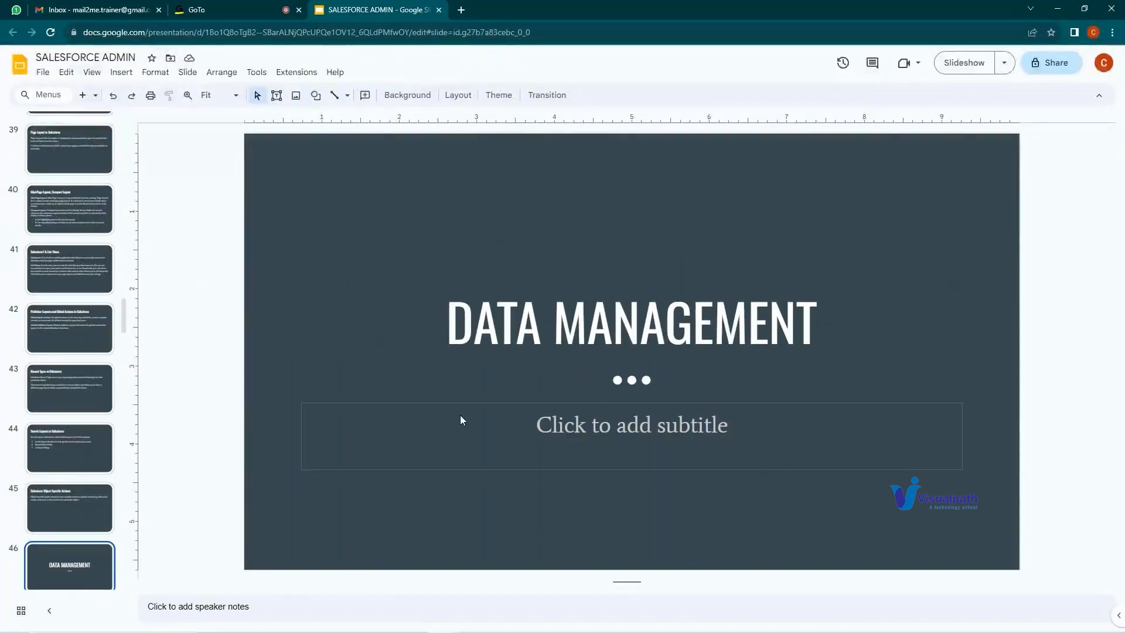
left_click(232, 7)
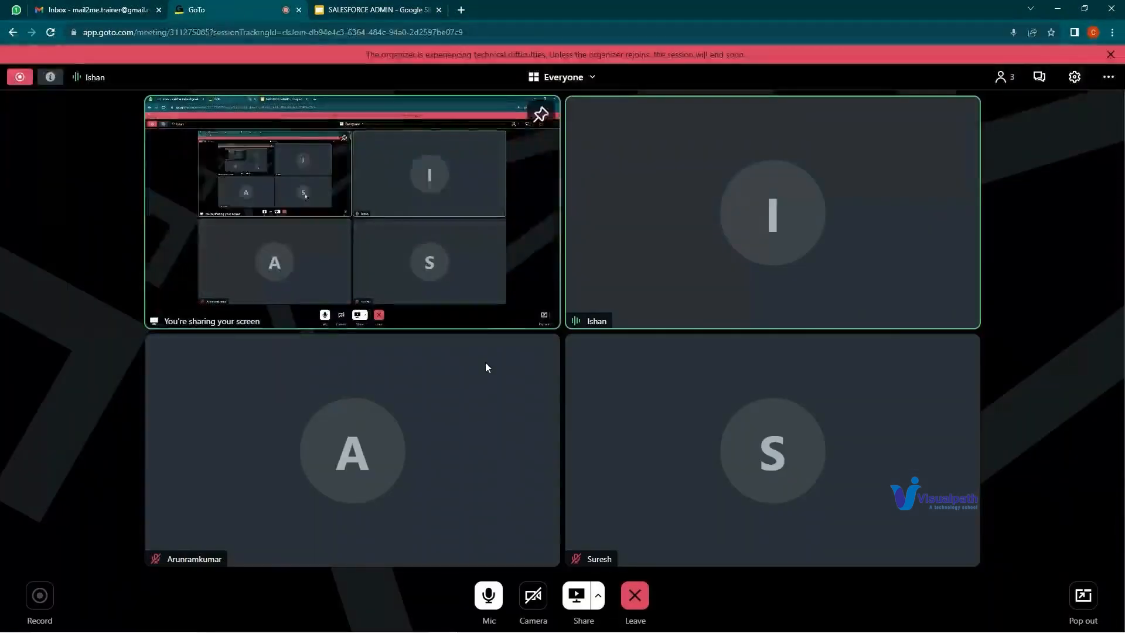